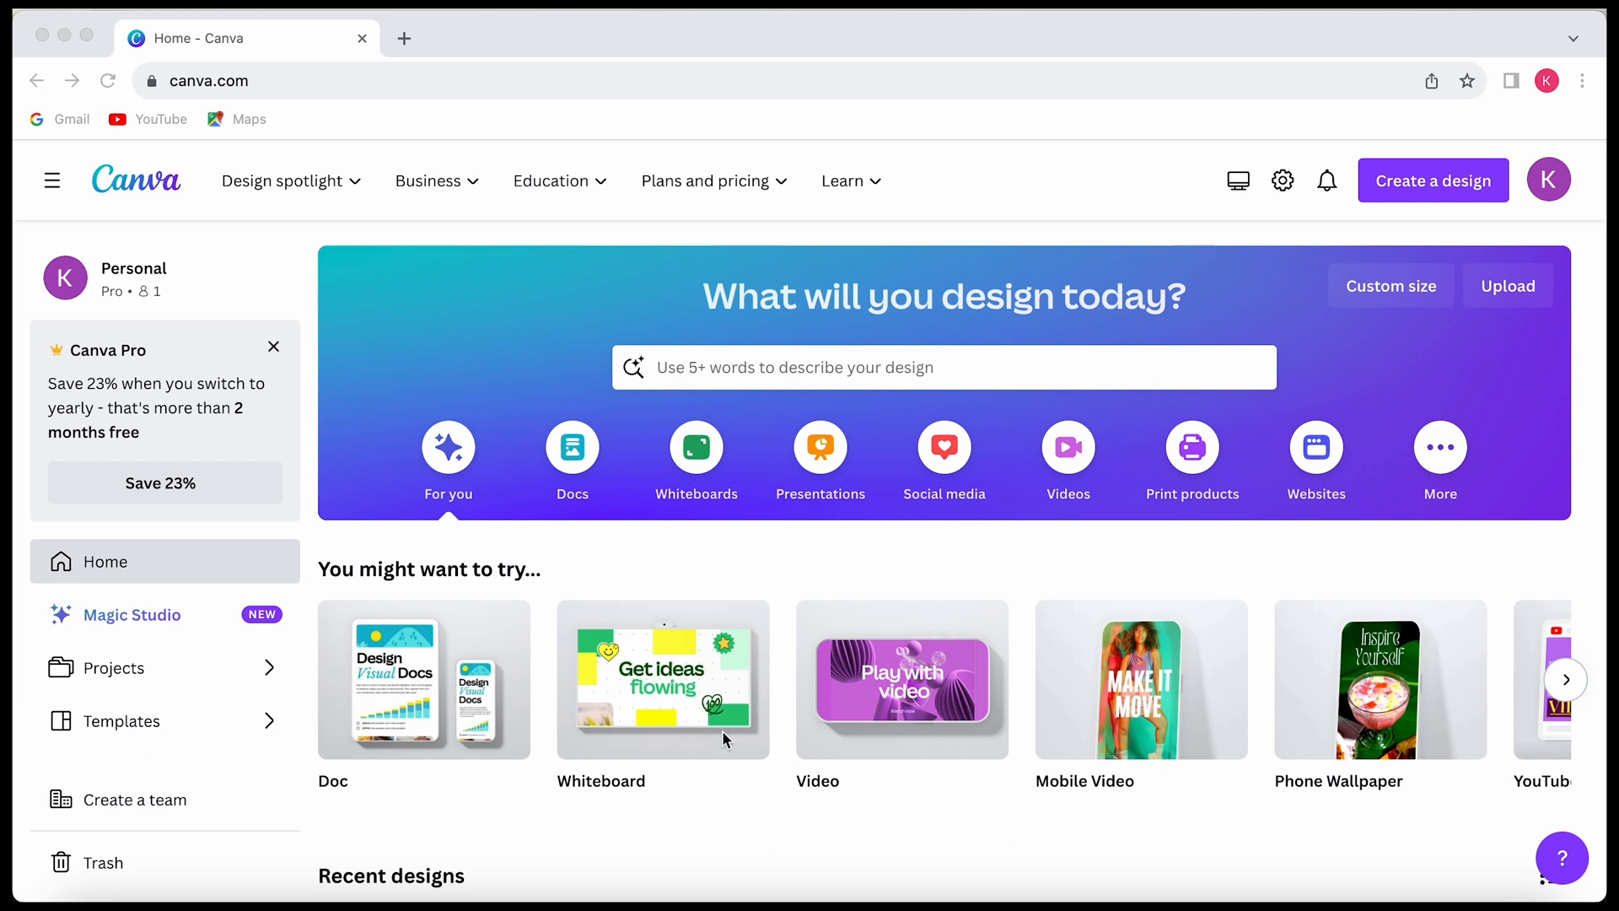
- Search the template library for "youtube intro video"
{"action": "left_click", "coordinate": [712, 381]}
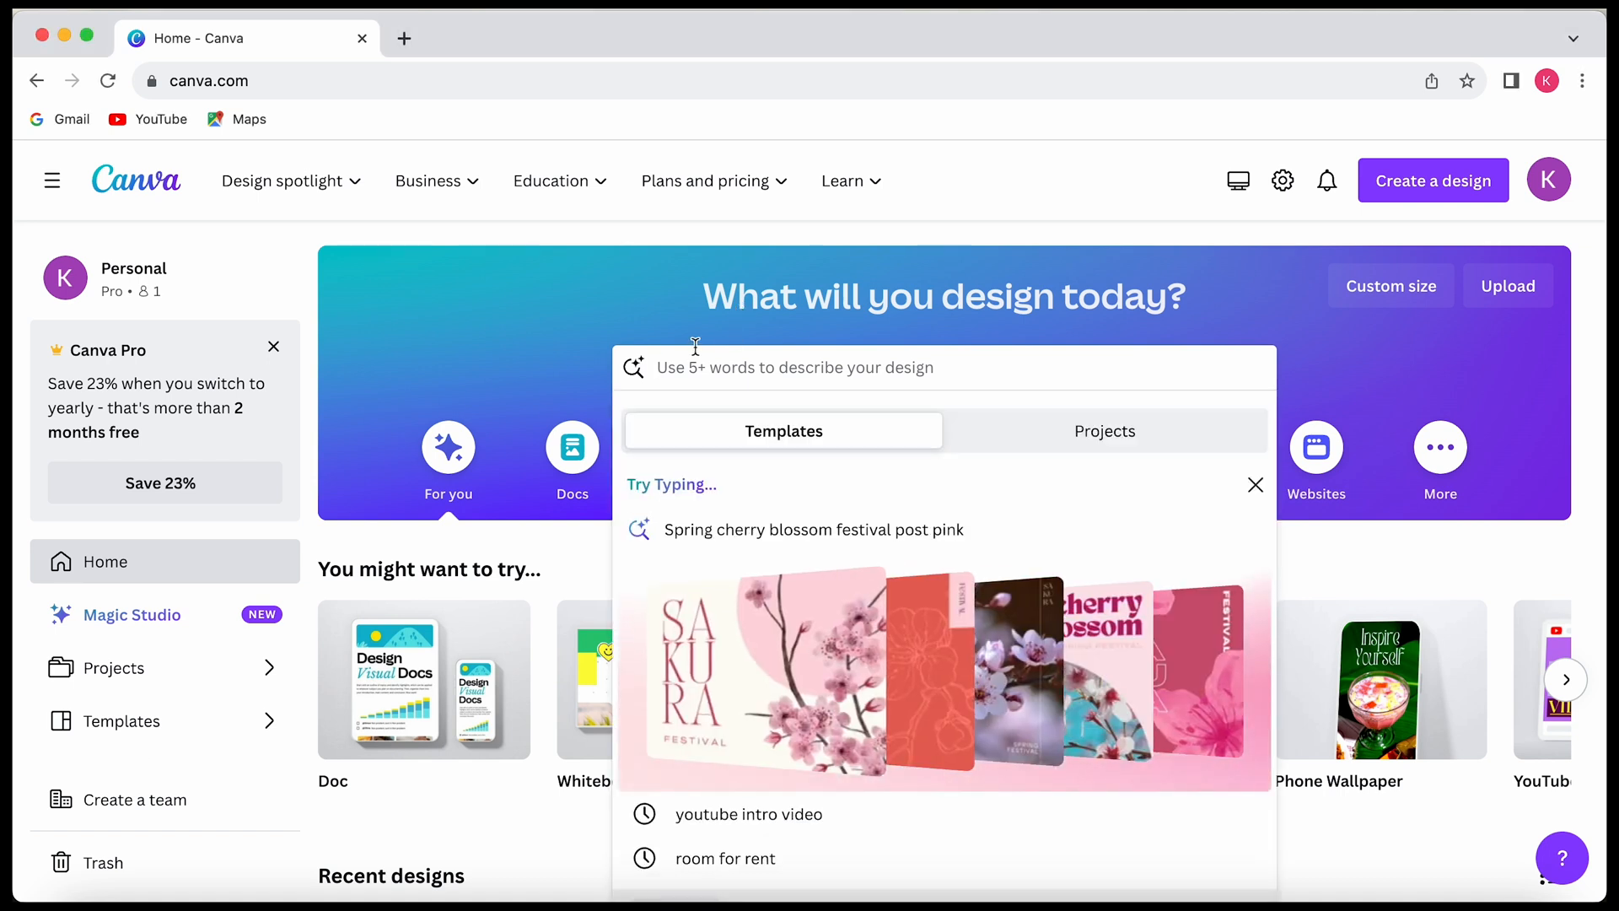
{"action": "type", "text": "you"}
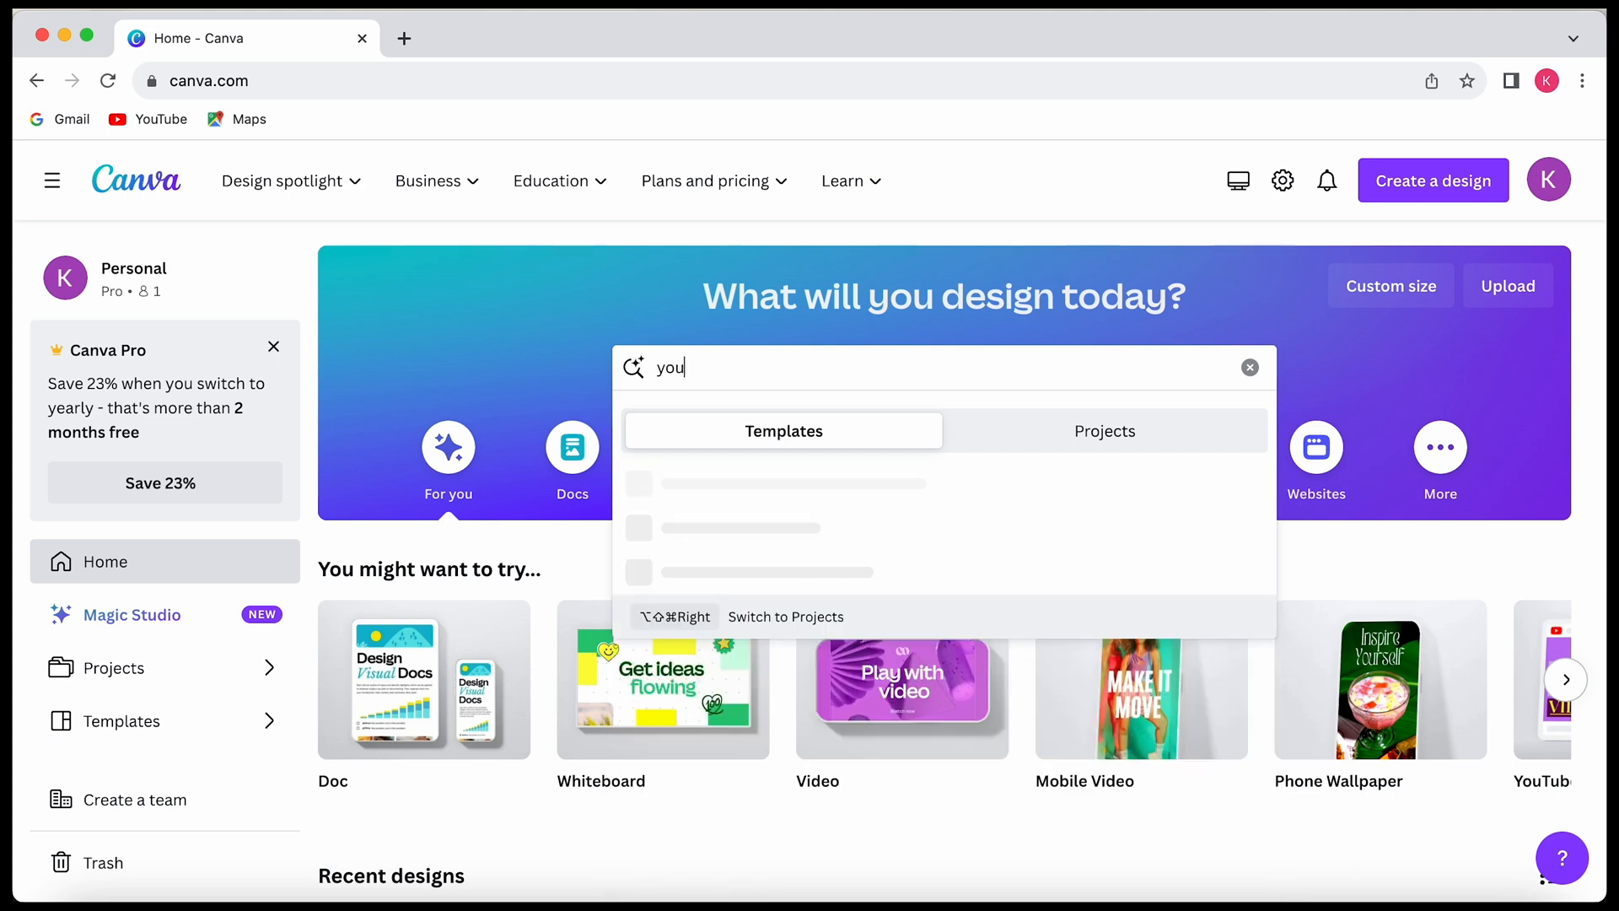
{"action": "type", "text": "tube"}
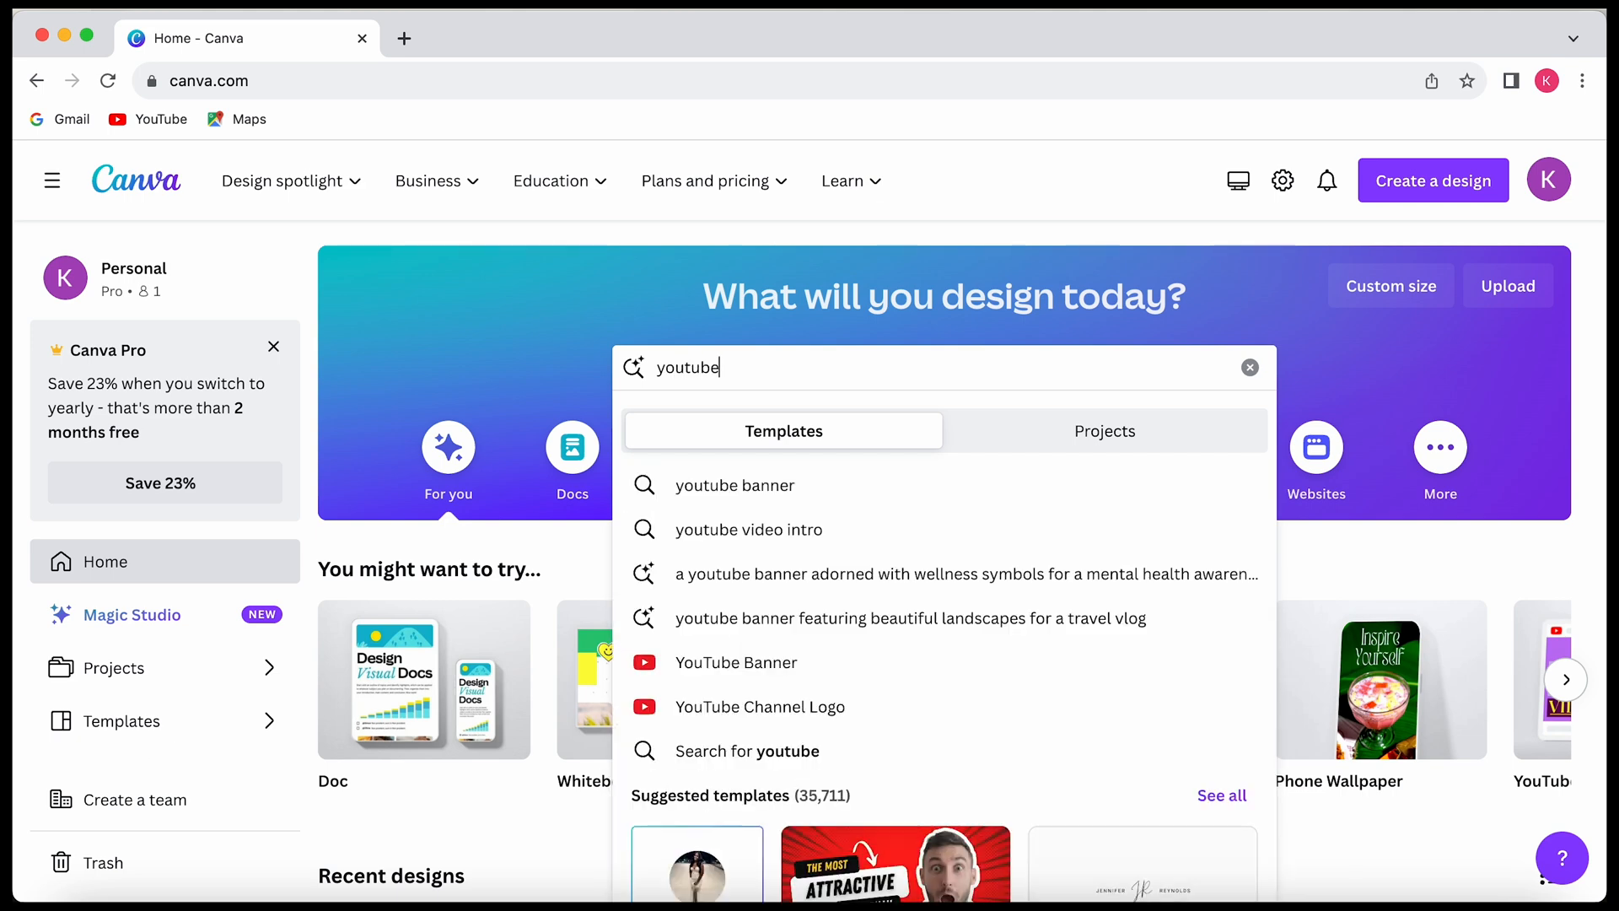
{"action": "type", "text": " in"}
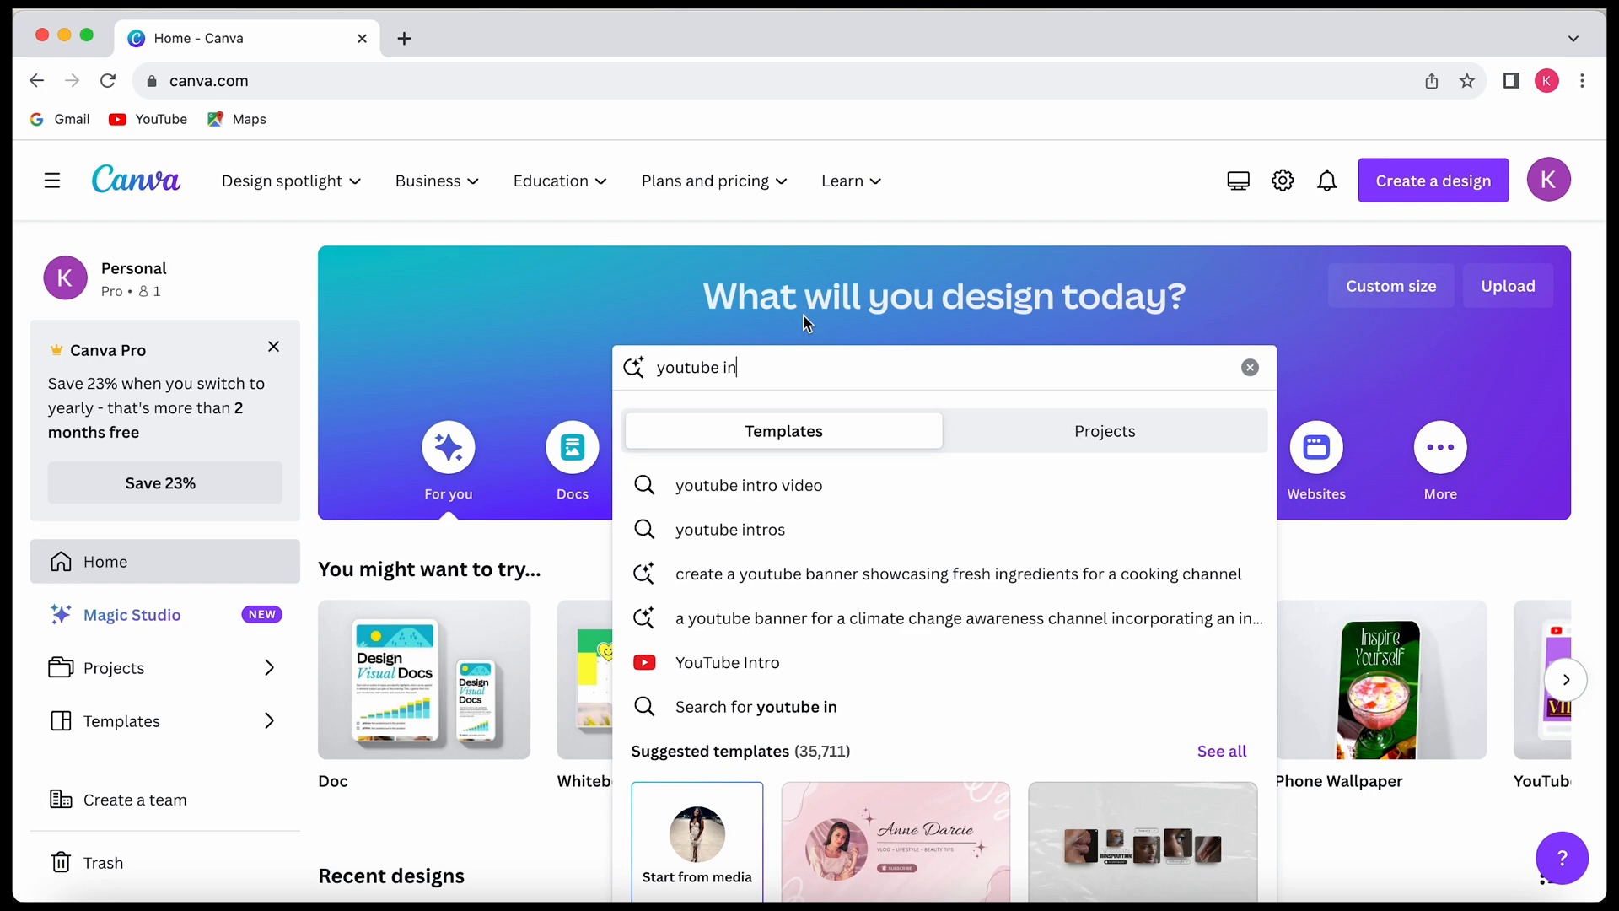
{"action": "left_click", "coordinate": [779, 485]}
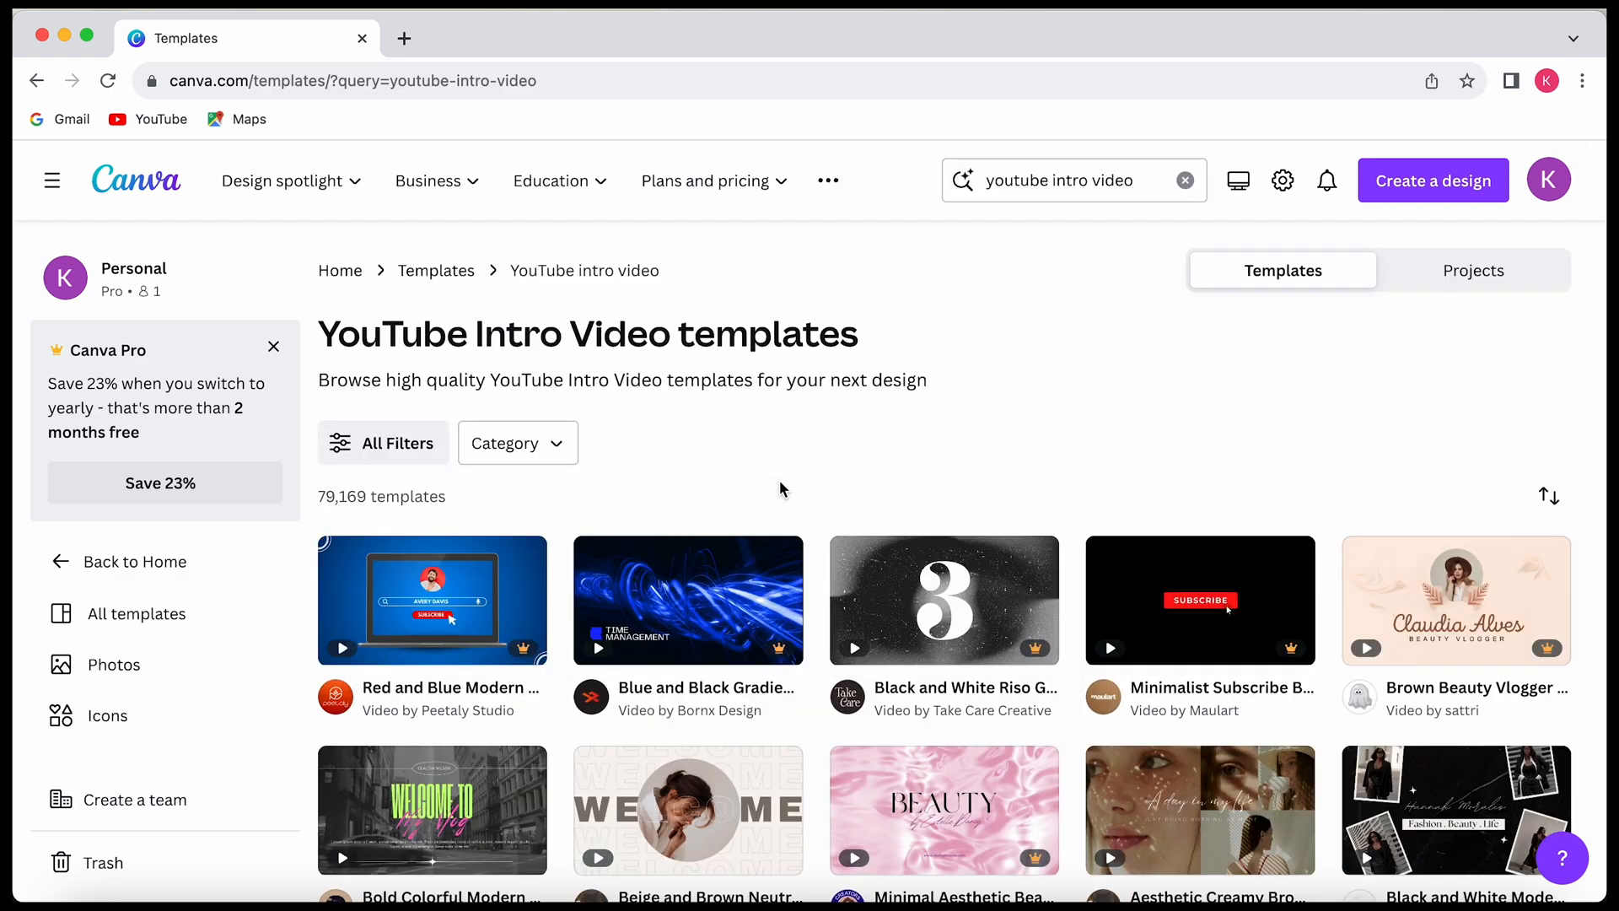
- Filter the YouTube intro video templates by the Christmas theme
{"action": "scroll", "coordinate": [697, 588], "scroll_direction": "down", "scroll_amount": 3}
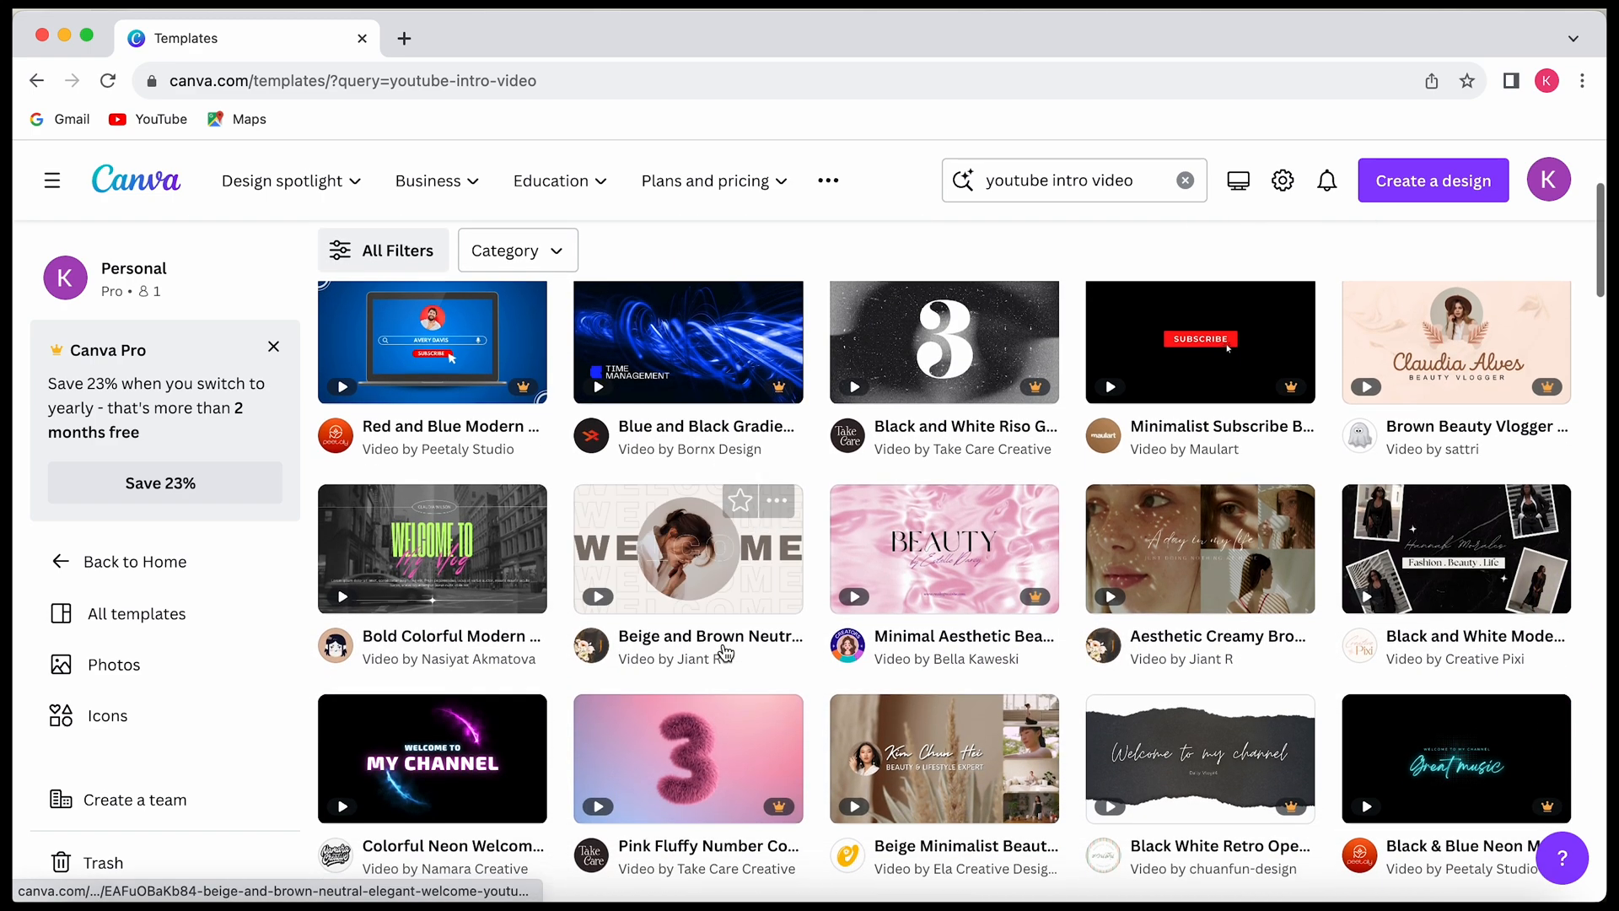
{"action": "scroll", "coordinate": [390, 293], "scroll_direction": "up", "scroll_amount": 2}
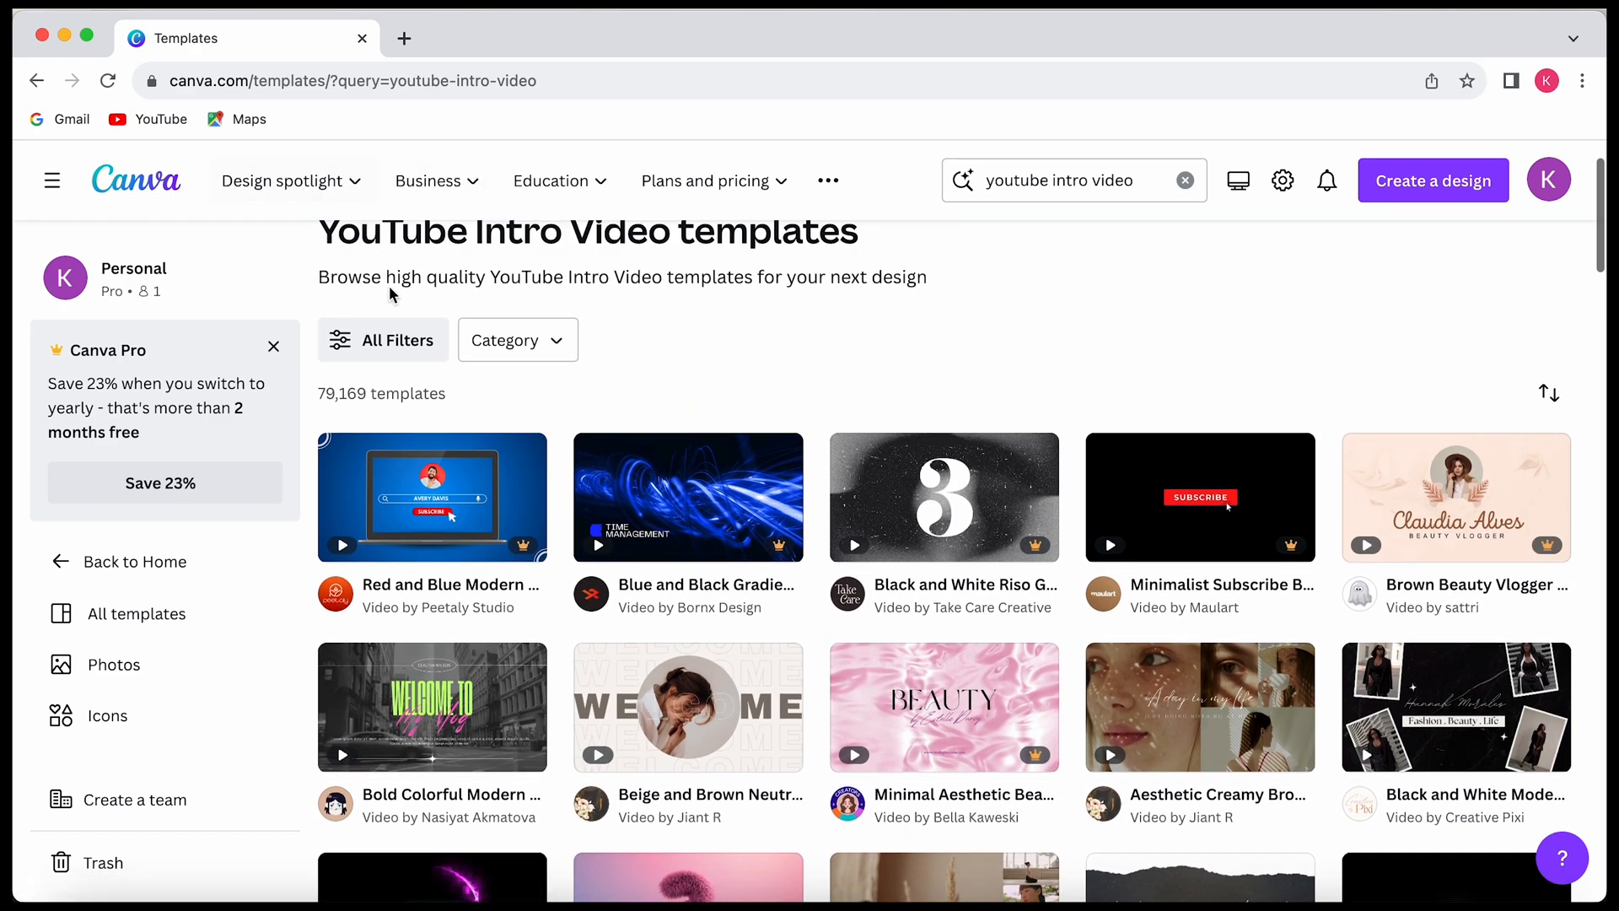
{"action": "left_click", "coordinate": [411, 337]}
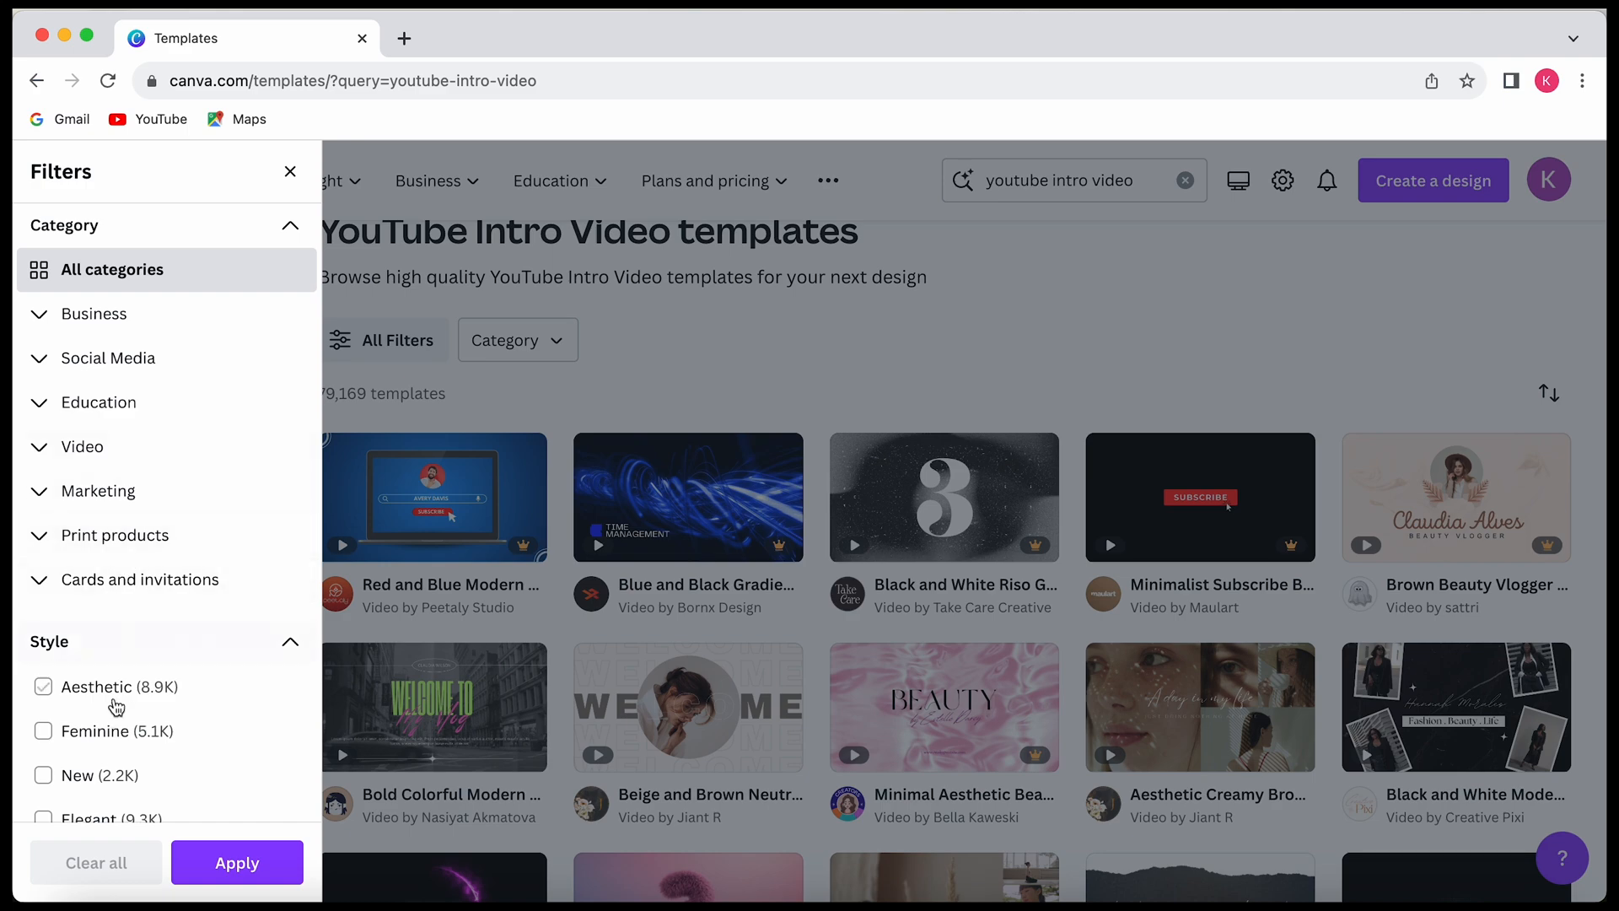
{"action": "scroll", "coordinate": [118, 708], "scroll_direction": "down", "scroll_amount": 7}
{"action": "scroll", "coordinate": [118, 708], "scroll_direction": "up", "scroll_amount": 3}
{"action": "scroll", "coordinate": [121, 716], "scroll_direction": "down", "scroll_amount": 1}
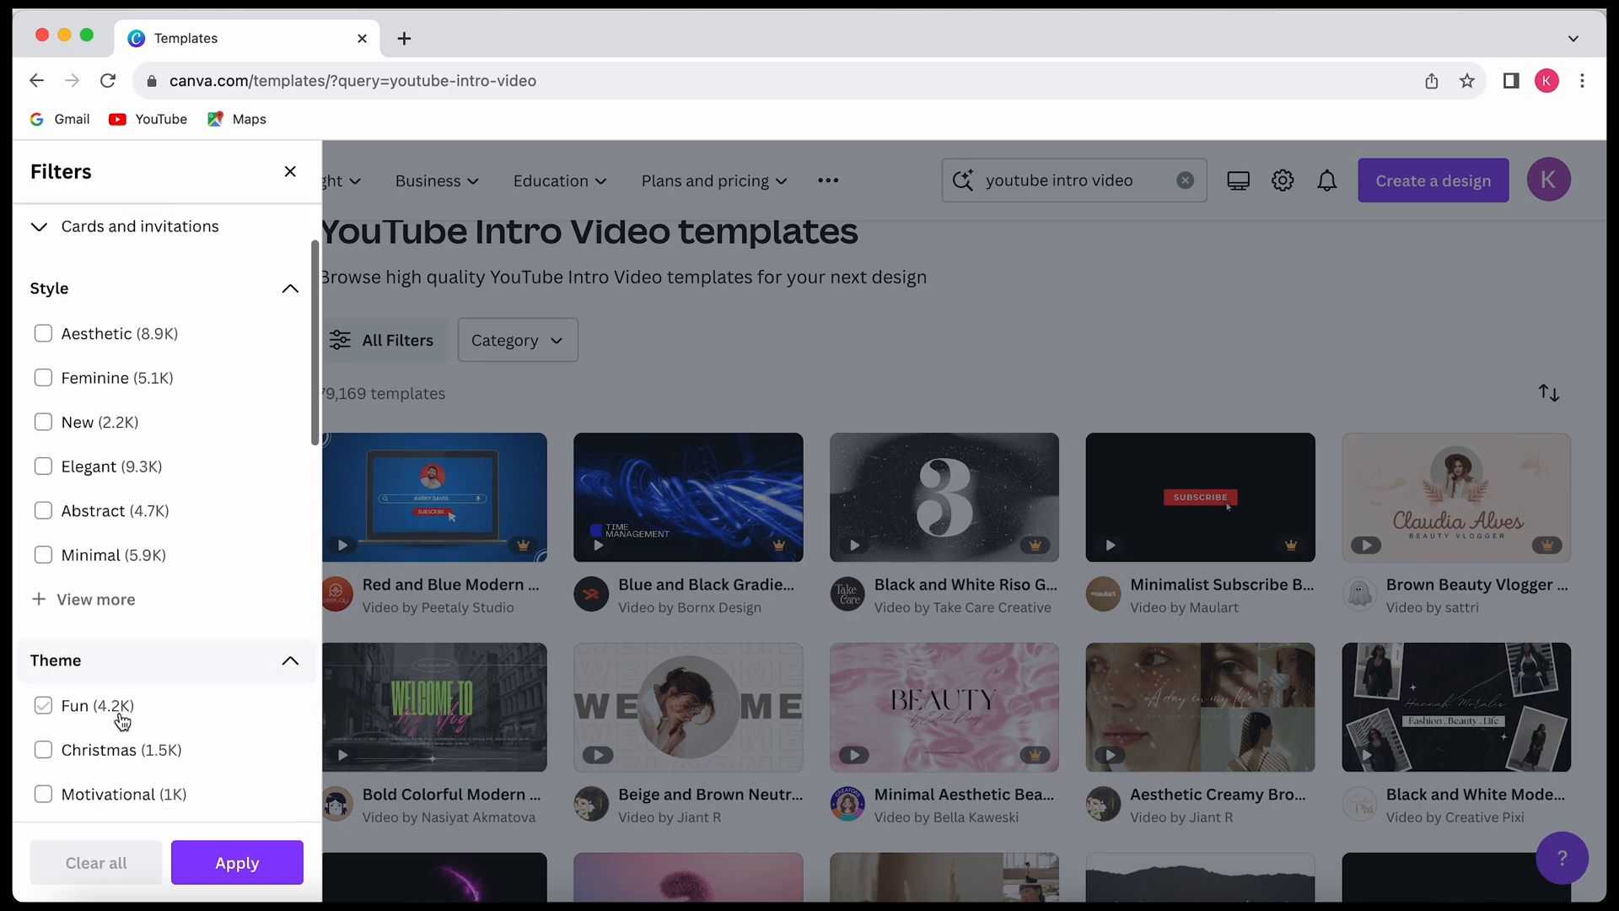
{"action": "left_click", "coordinate": [126, 750]}
{"action": "left_click", "coordinate": [203, 869]}
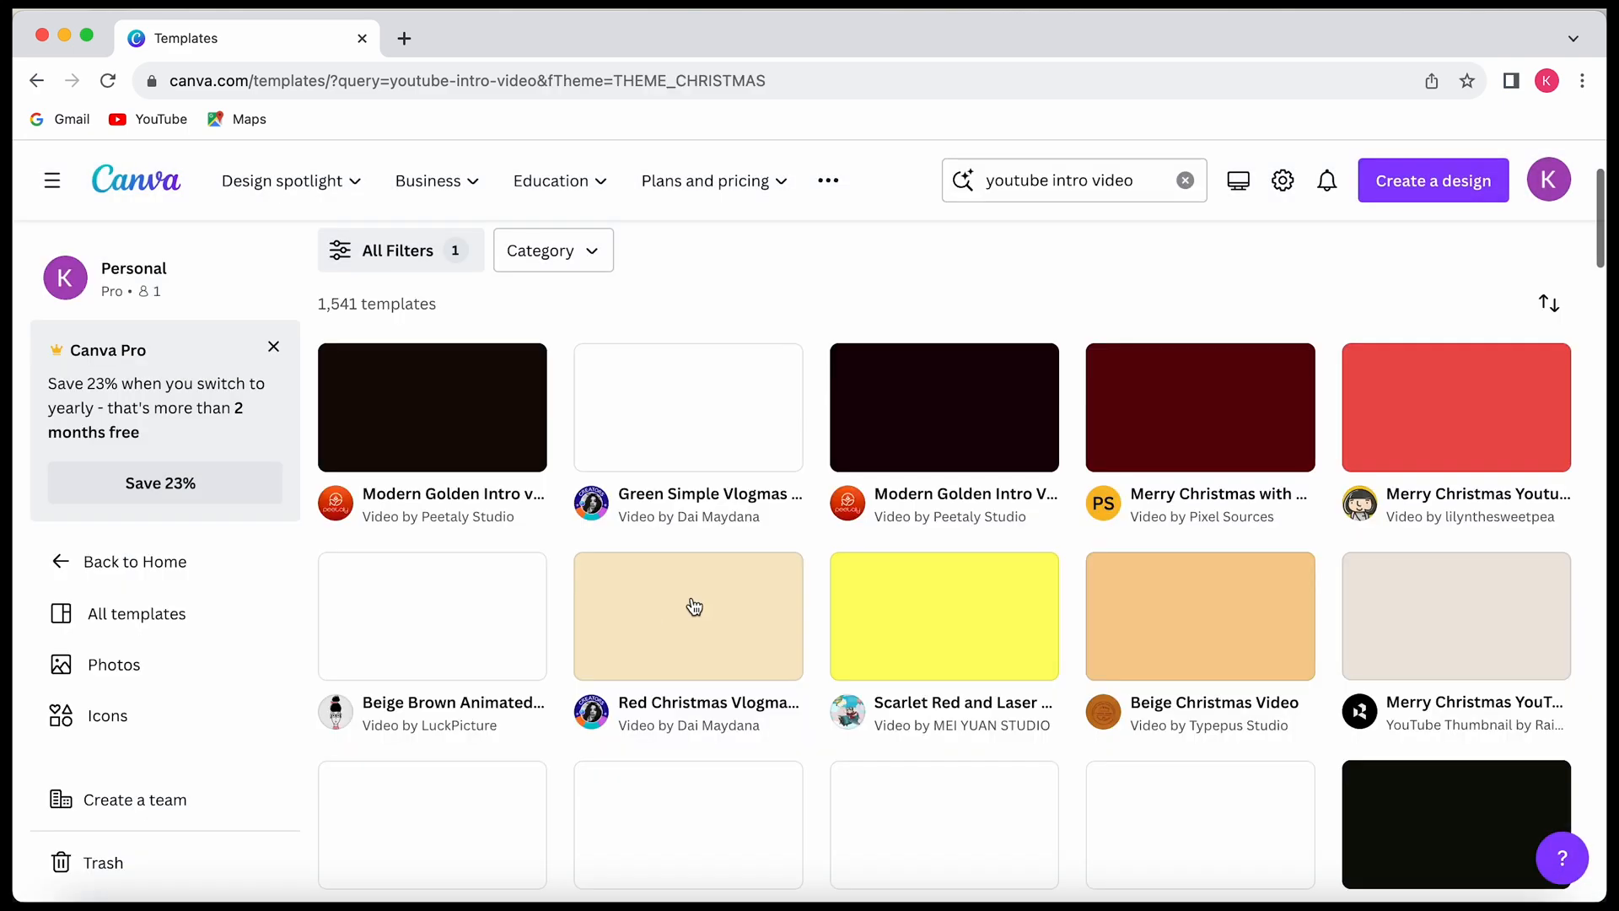
- Browse the Christmas-themed intro templates to find a suitable design
{"action": "scroll", "coordinate": [705, 606], "scroll_direction": "down", "scroll_amount": 1}
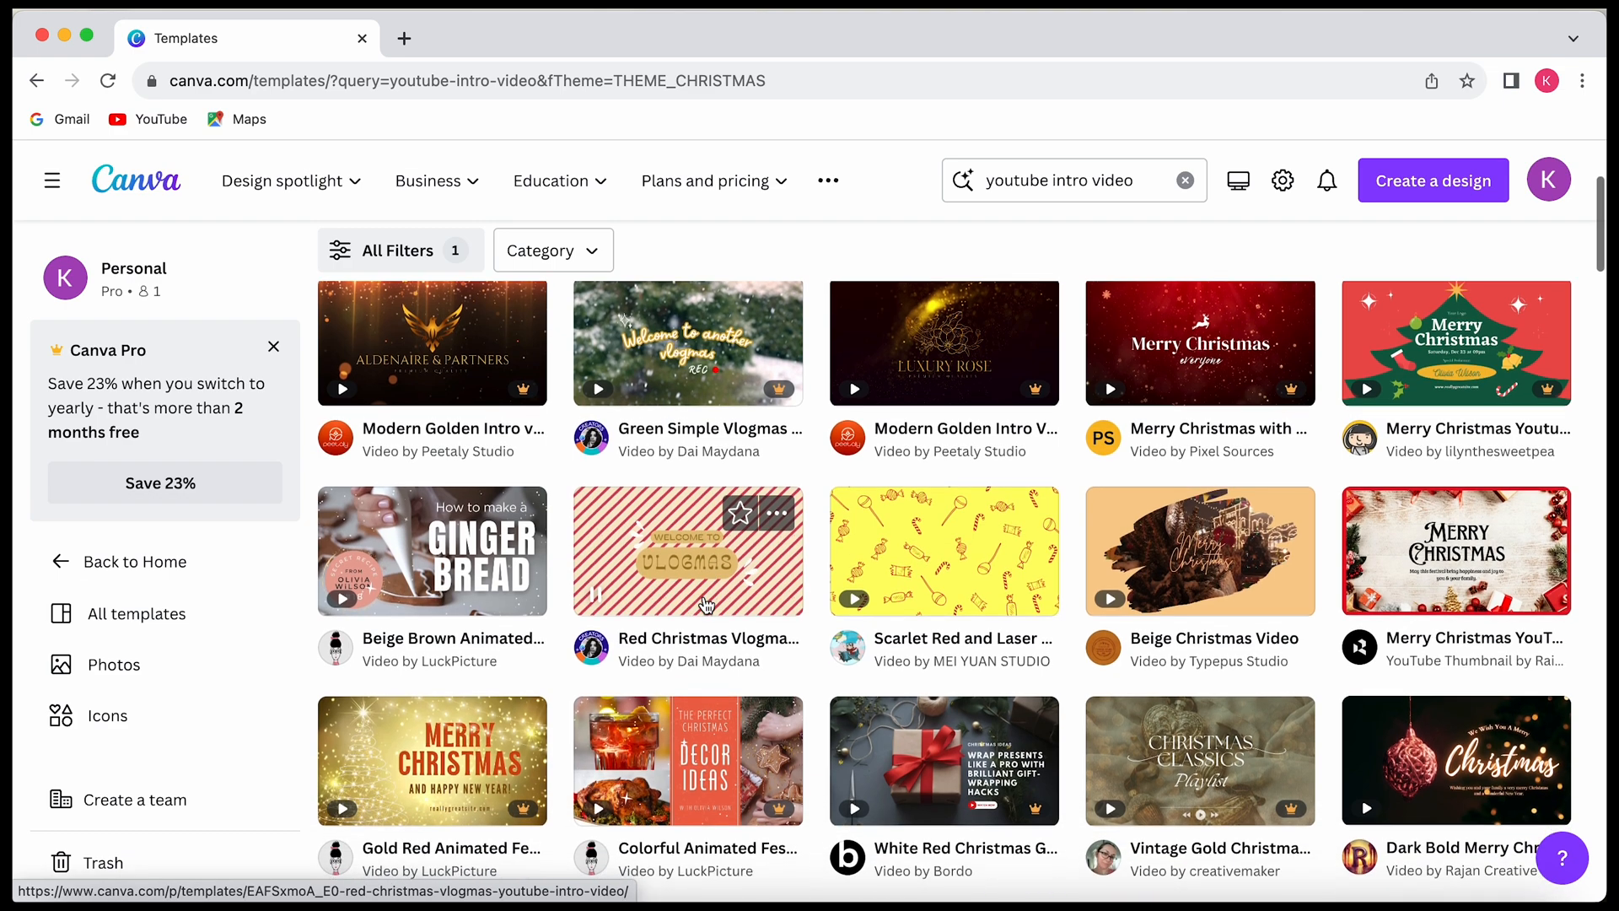
{"action": "scroll", "coordinate": [707, 604], "scroll_direction": "up", "scroll_amount": 1}
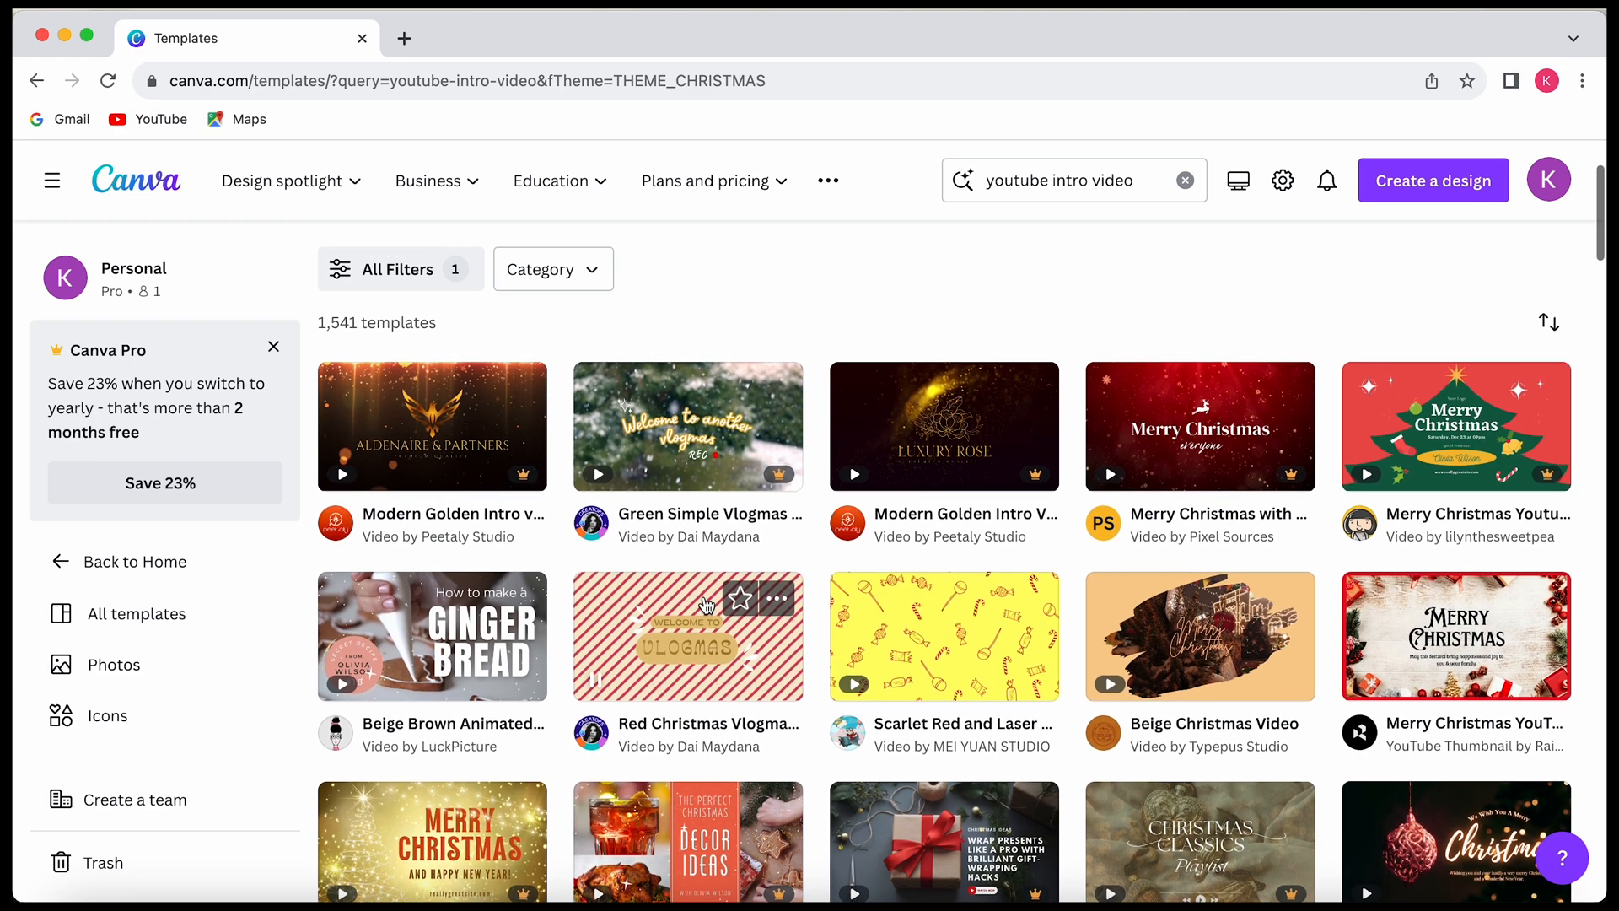
{"action": "scroll", "coordinate": [704, 600], "scroll_direction": "down", "scroll_amount": 1}
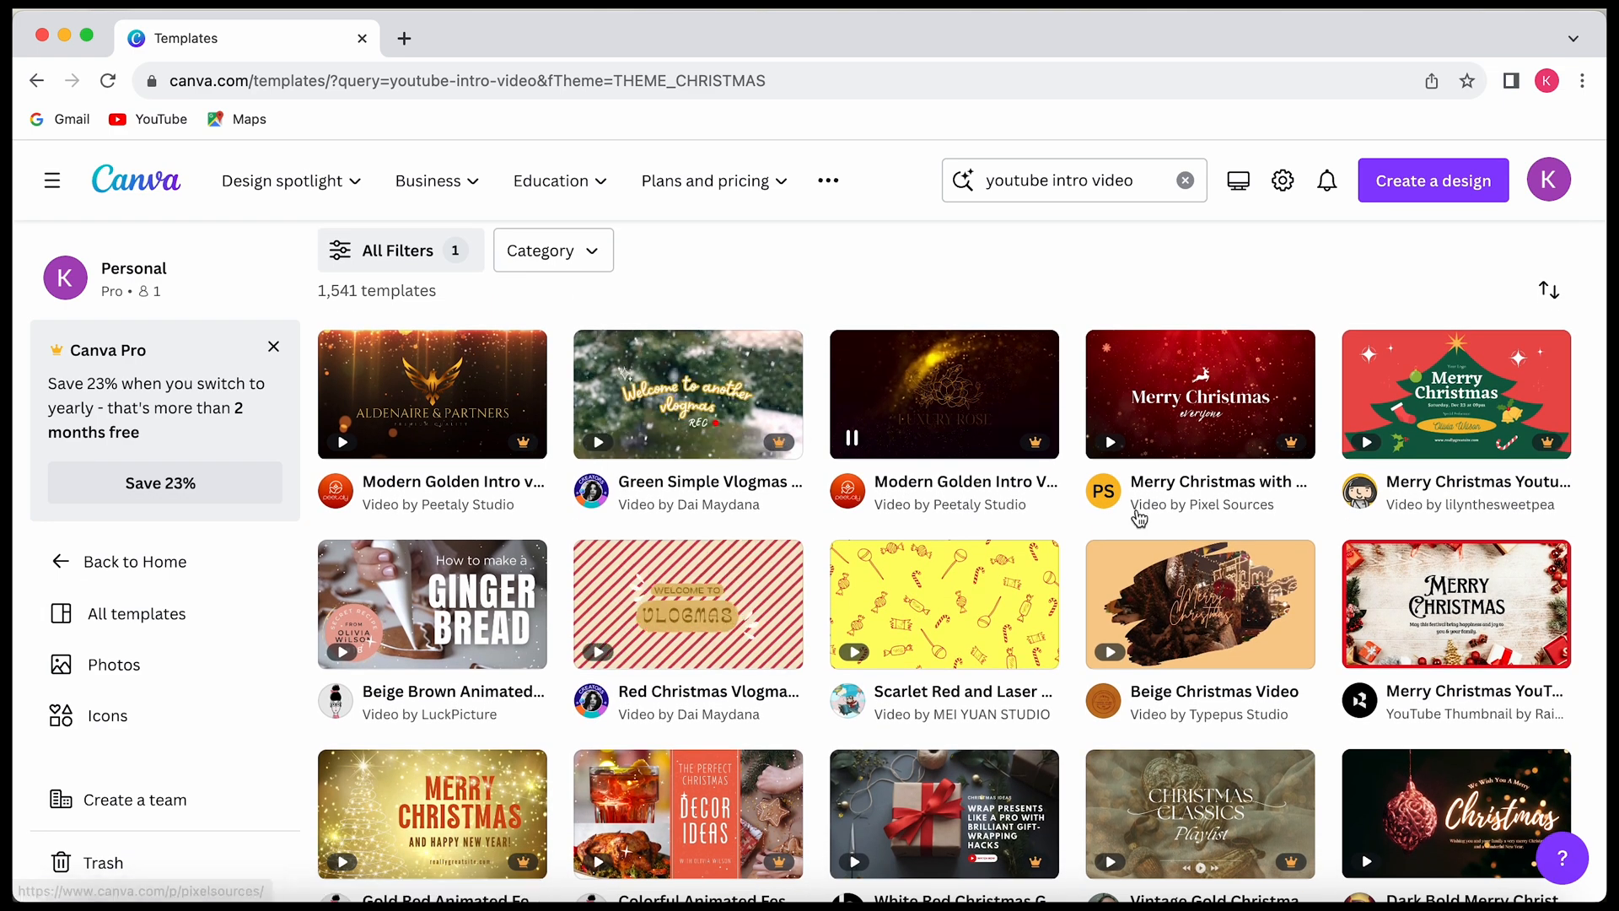
{"action": "scroll", "coordinate": [933, 670], "scroll_direction": "down", "scroll_amount": 5}
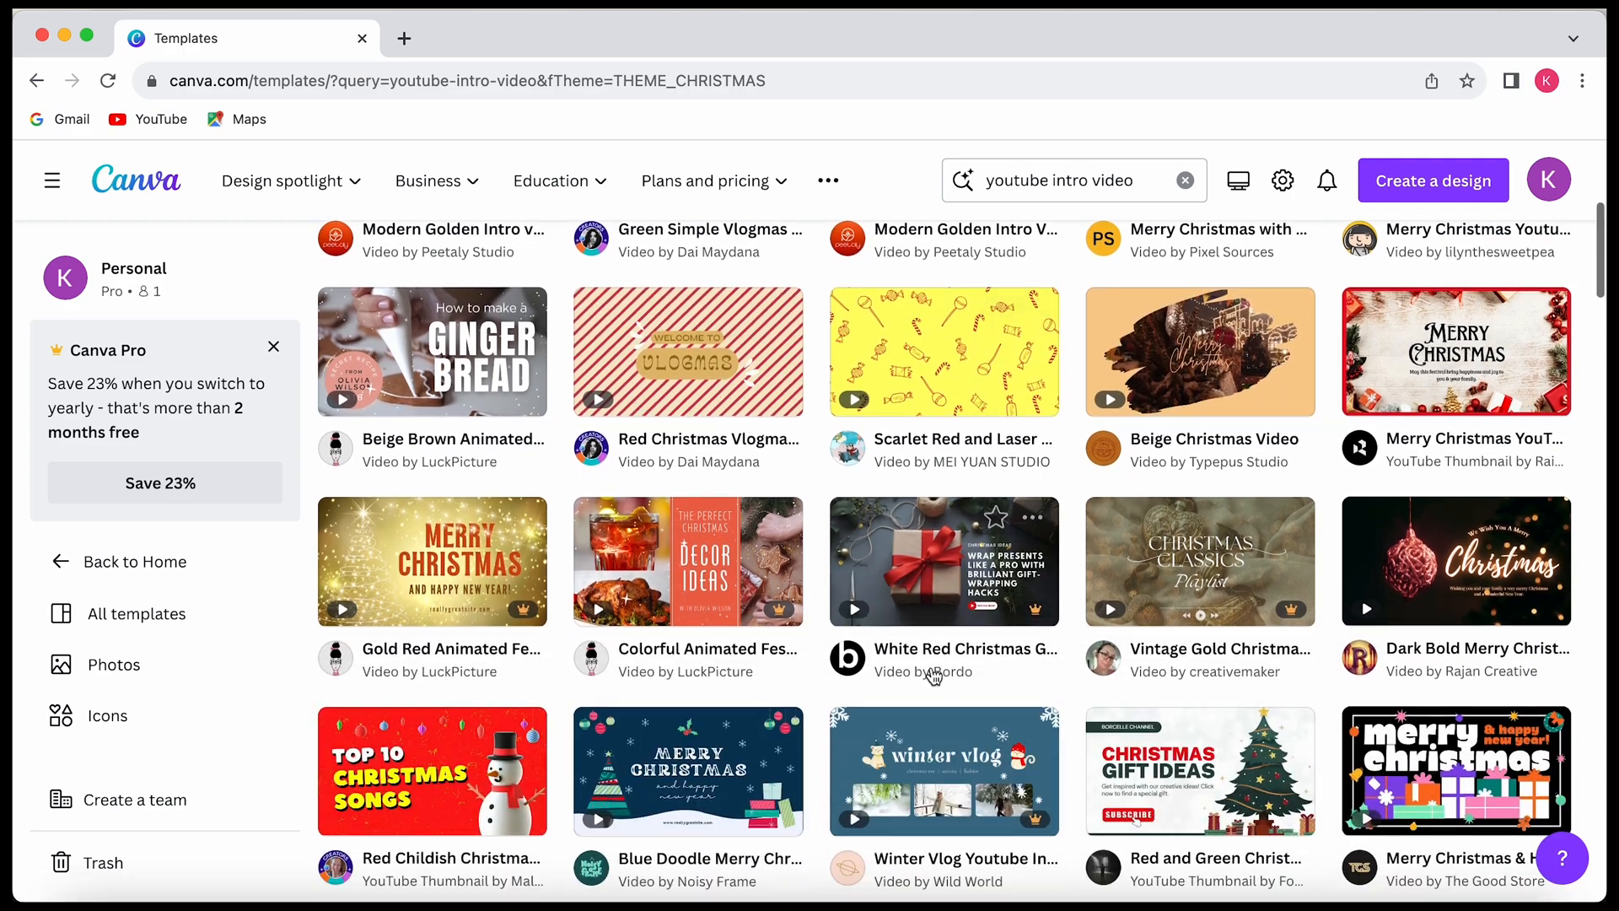
{"action": "scroll", "coordinate": [934, 671], "scroll_direction": "down", "scroll_amount": 10}
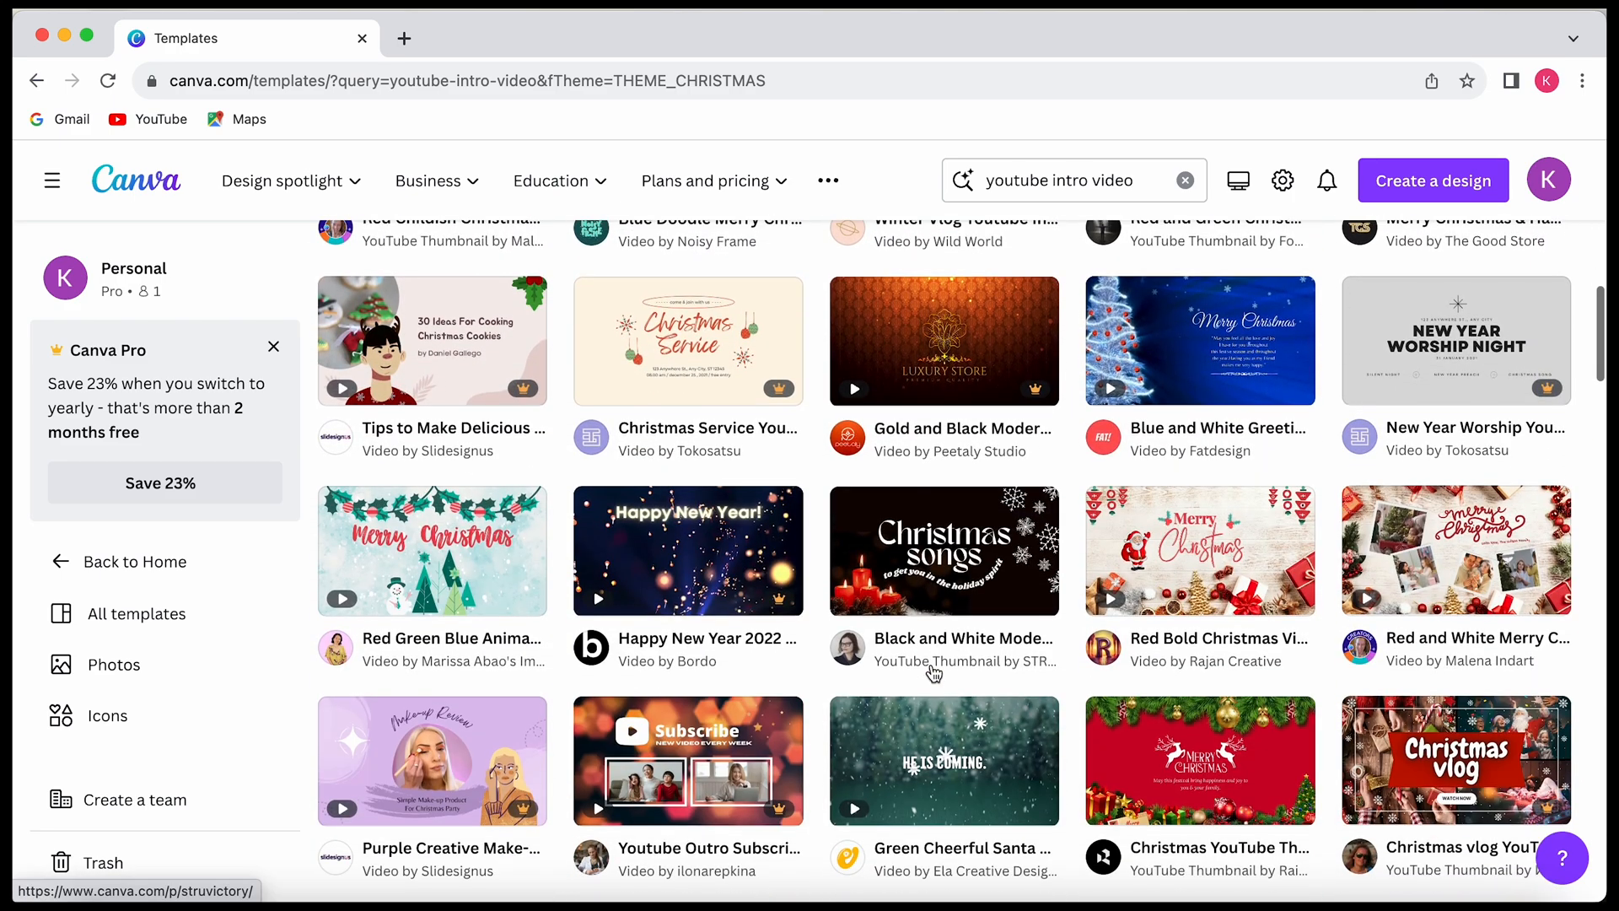
{"action": "scroll", "coordinate": [933, 672], "scroll_direction": "down", "scroll_amount": 7}
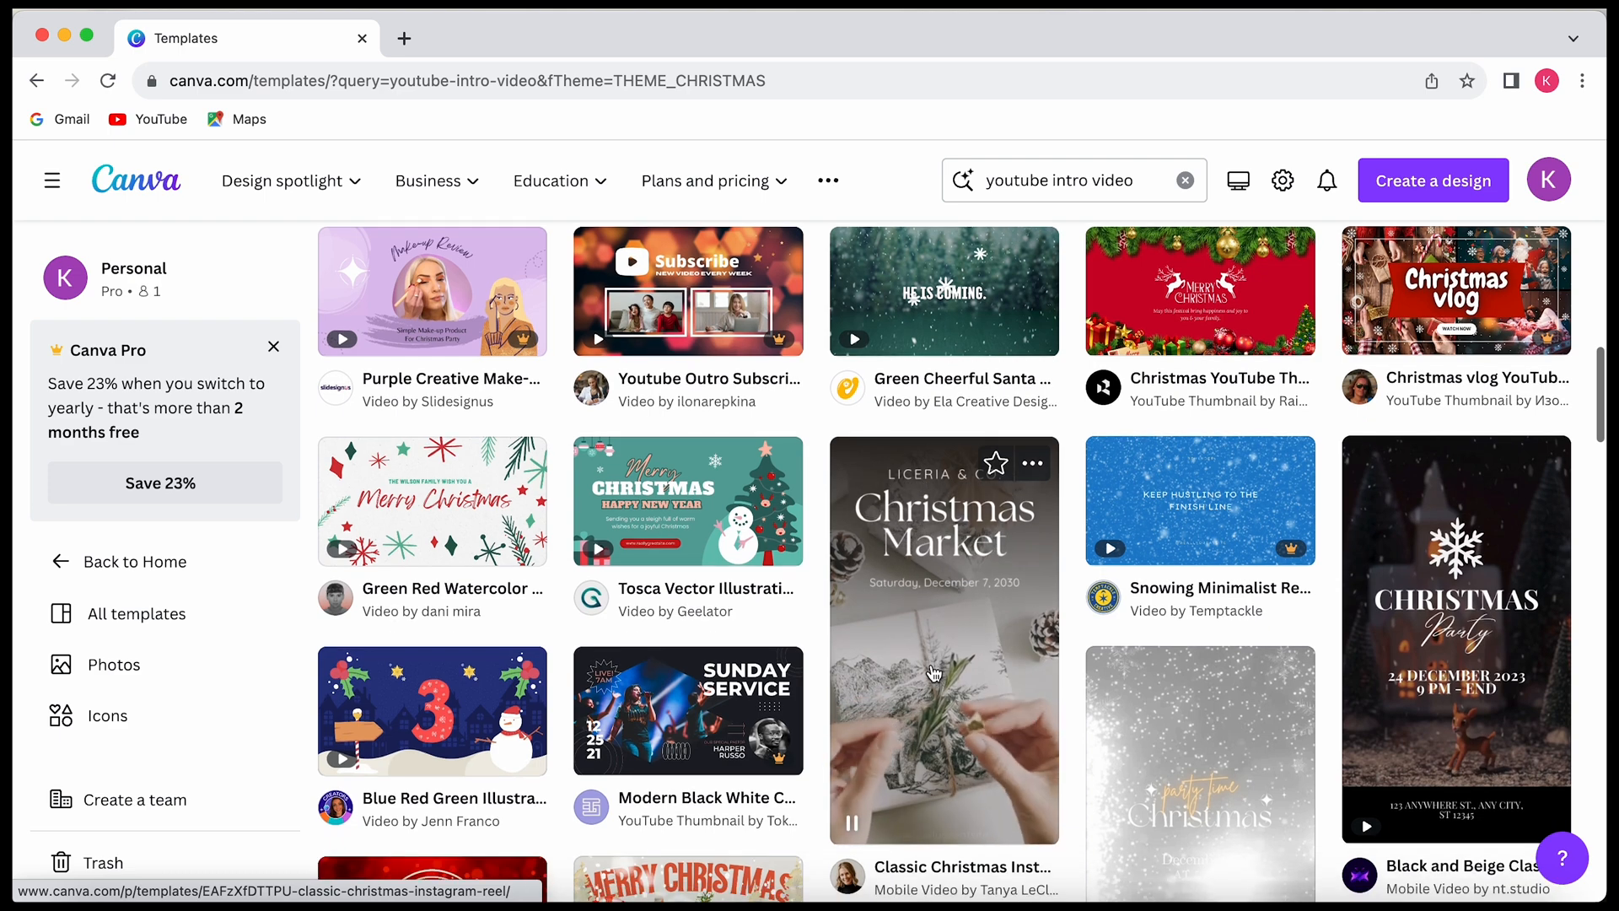
{"action": "scroll", "coordinate": [933, 671], "scroll_direction": "down", "scroll_amount": 1}
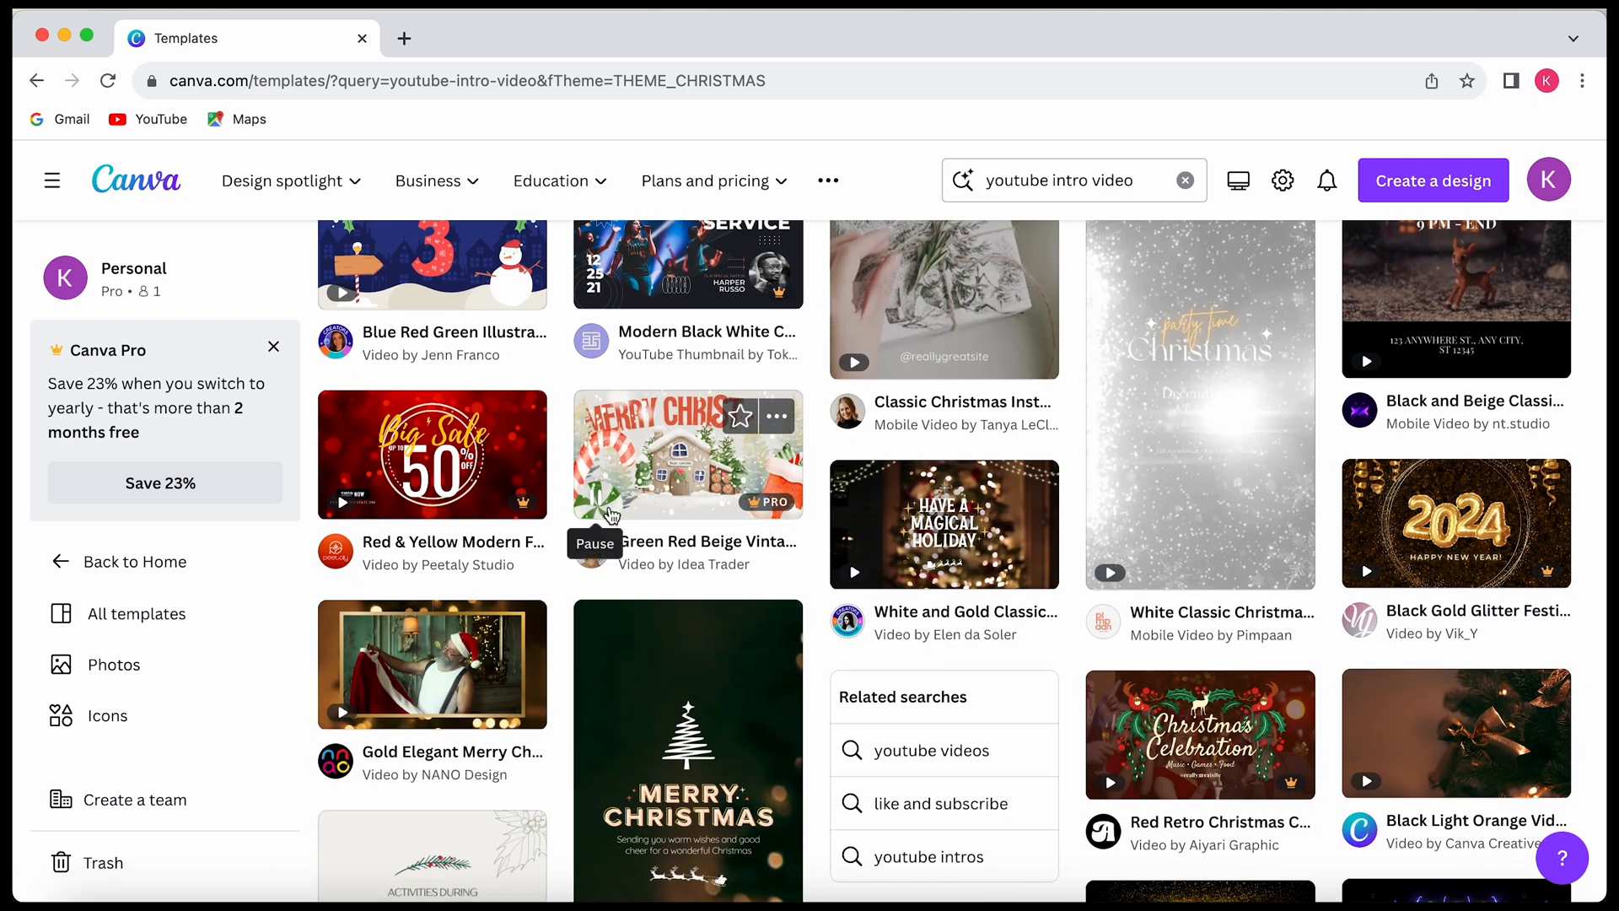
{"action": "scroll", "coordinate": [875, 626], "scroll_direction": "down", "scroll_amount": 7}
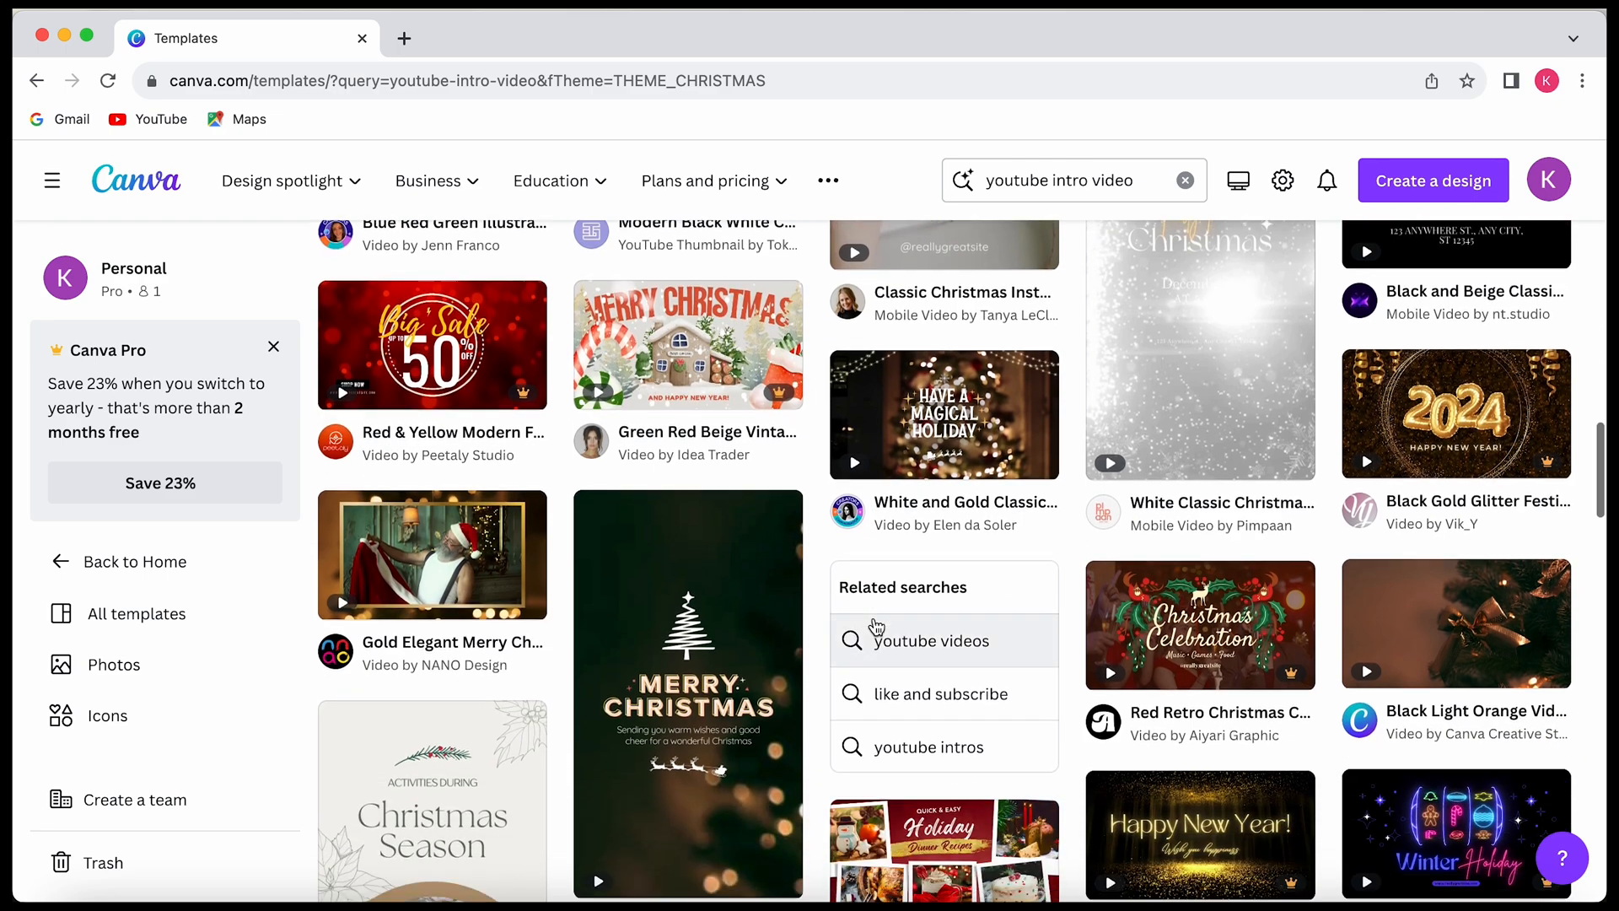
{"action": "scroll", "coordinate": [875, 625], "scroll_direction": "down", "scroll_amount": 7}
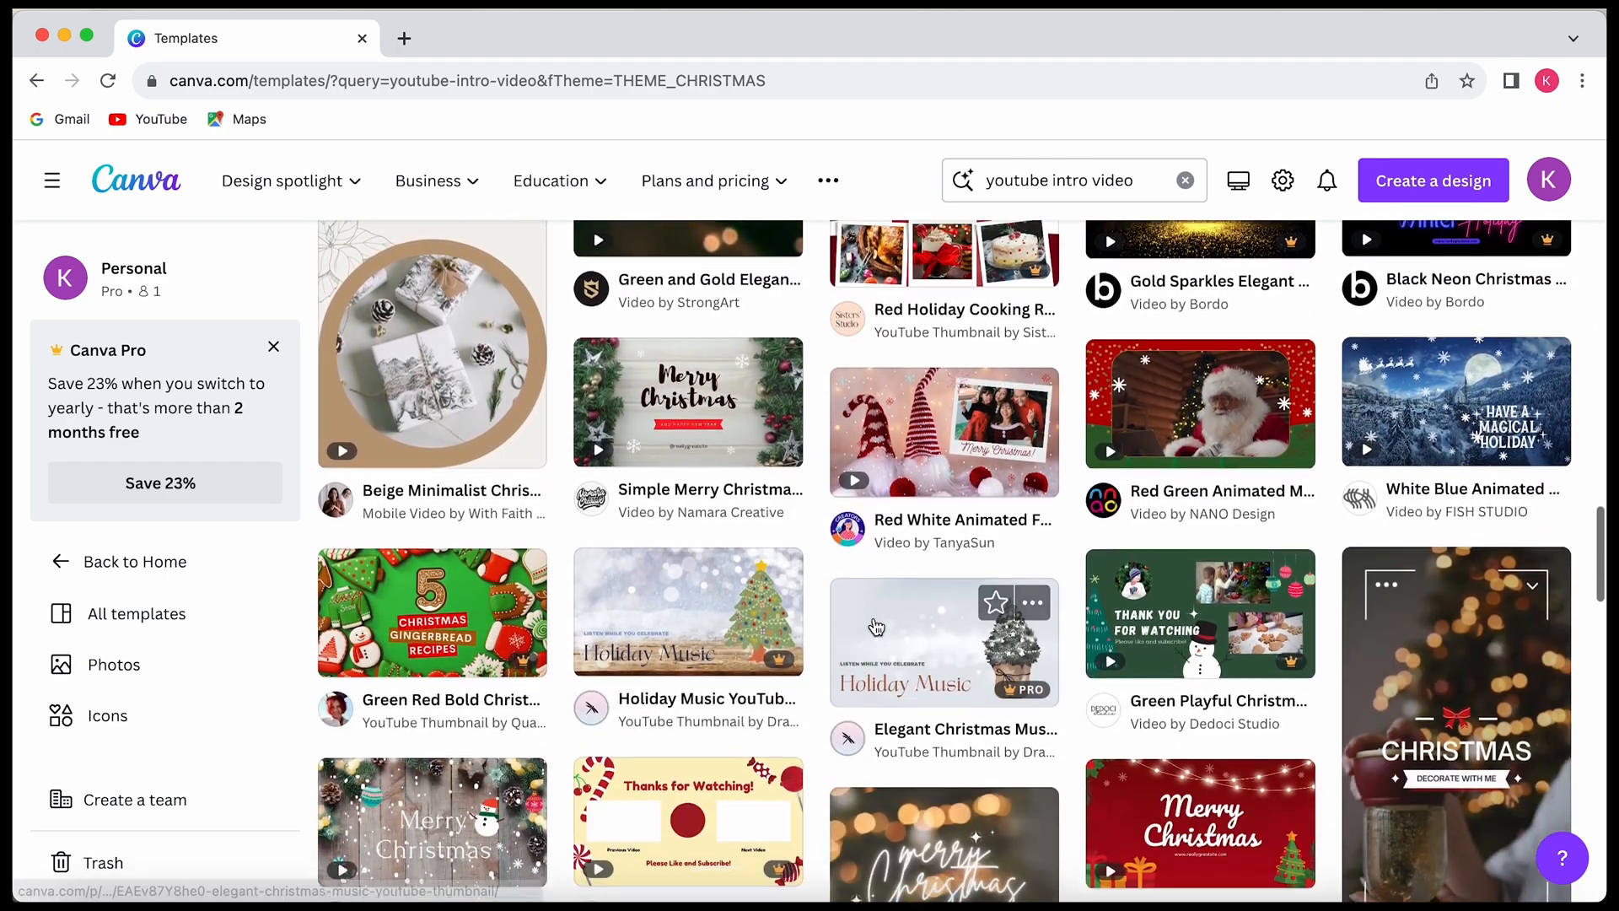
{"action": "scroll", "coordinate": [875, 625], "scroll_direction": "down", "scroll_amount": 4}
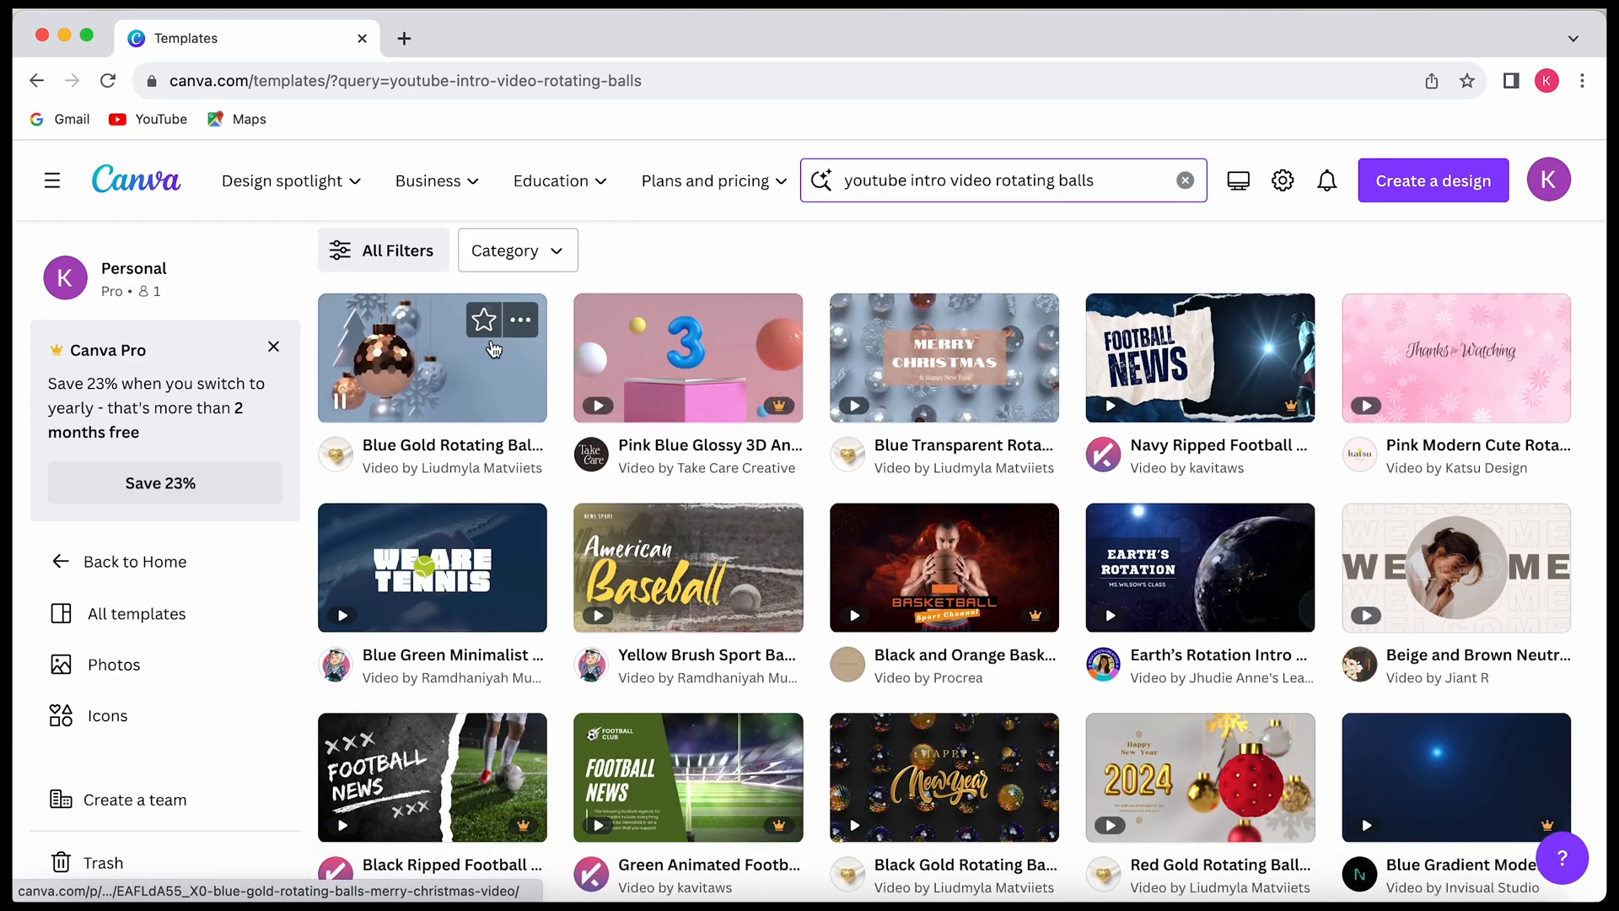
- Open the "Blue Gold Rotating Balls Merry Christmas Video" template for customization and dismiss the Magic Resize notice
{"action": "left_click", "coordinate": [511, 434]}
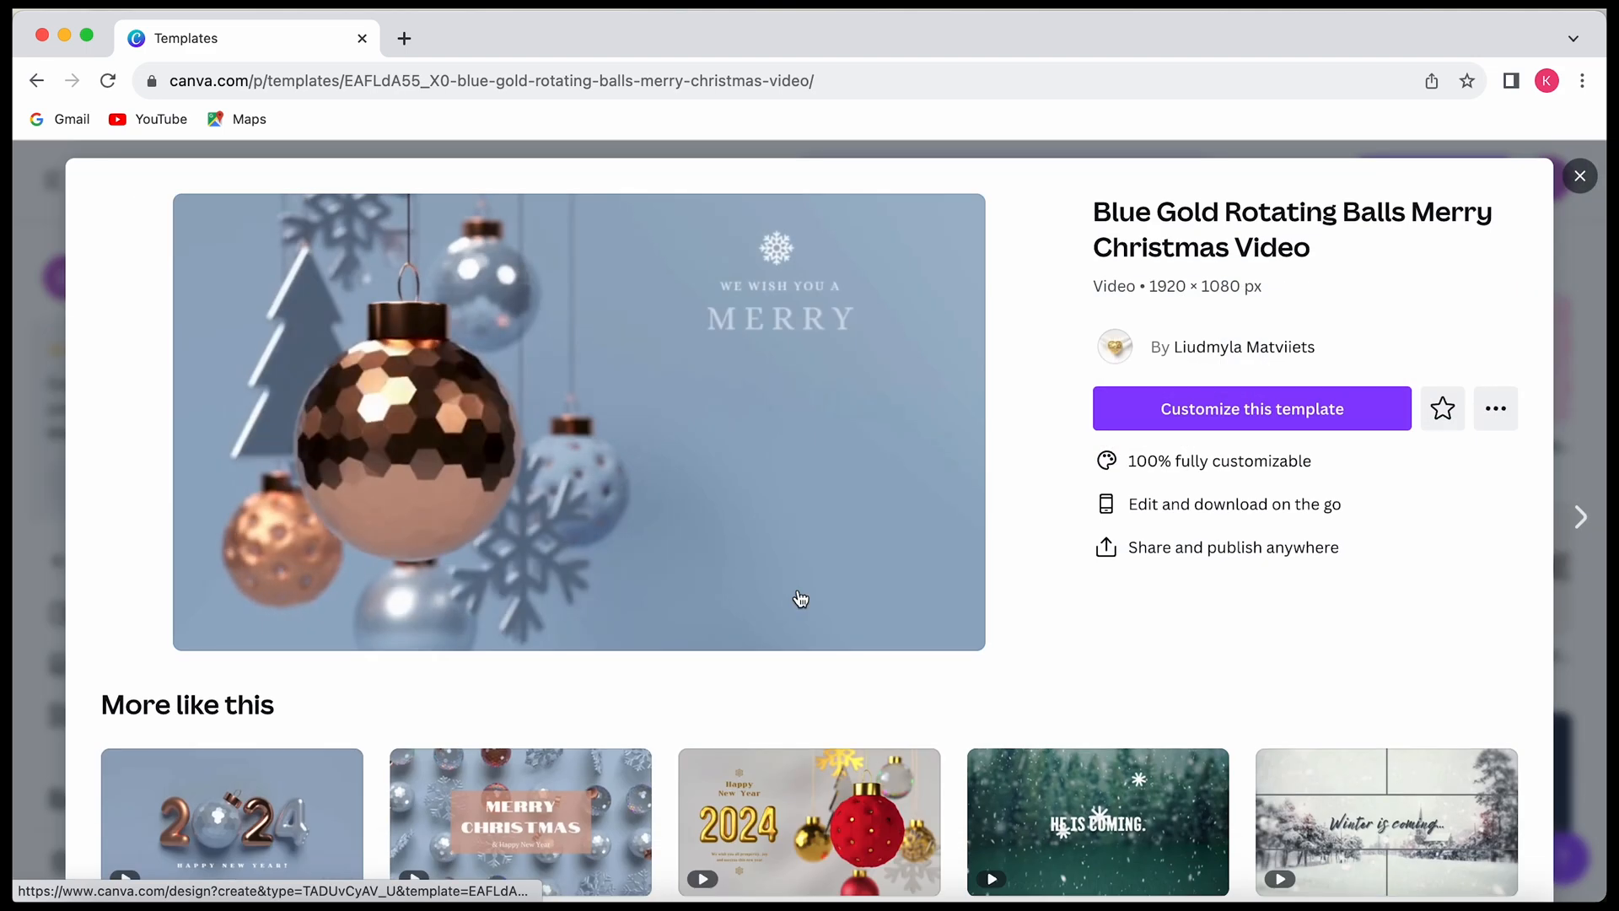
{"action": "left_click", "coordinate": [1236, 413]}
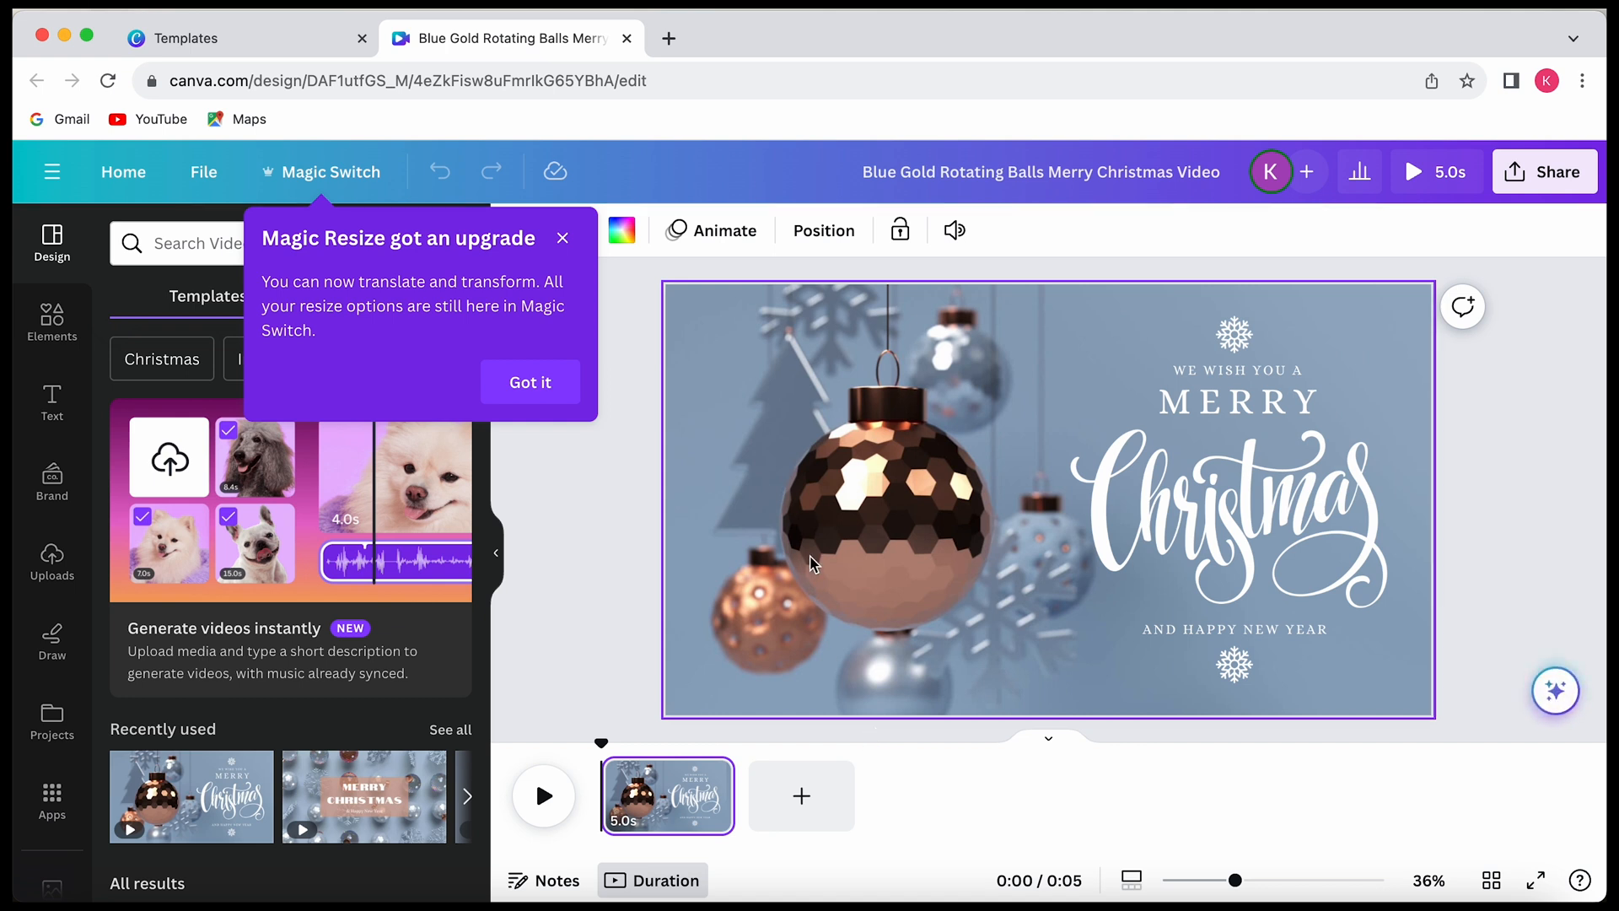
{"action": "left_click", "coordinate": [567, 396]}
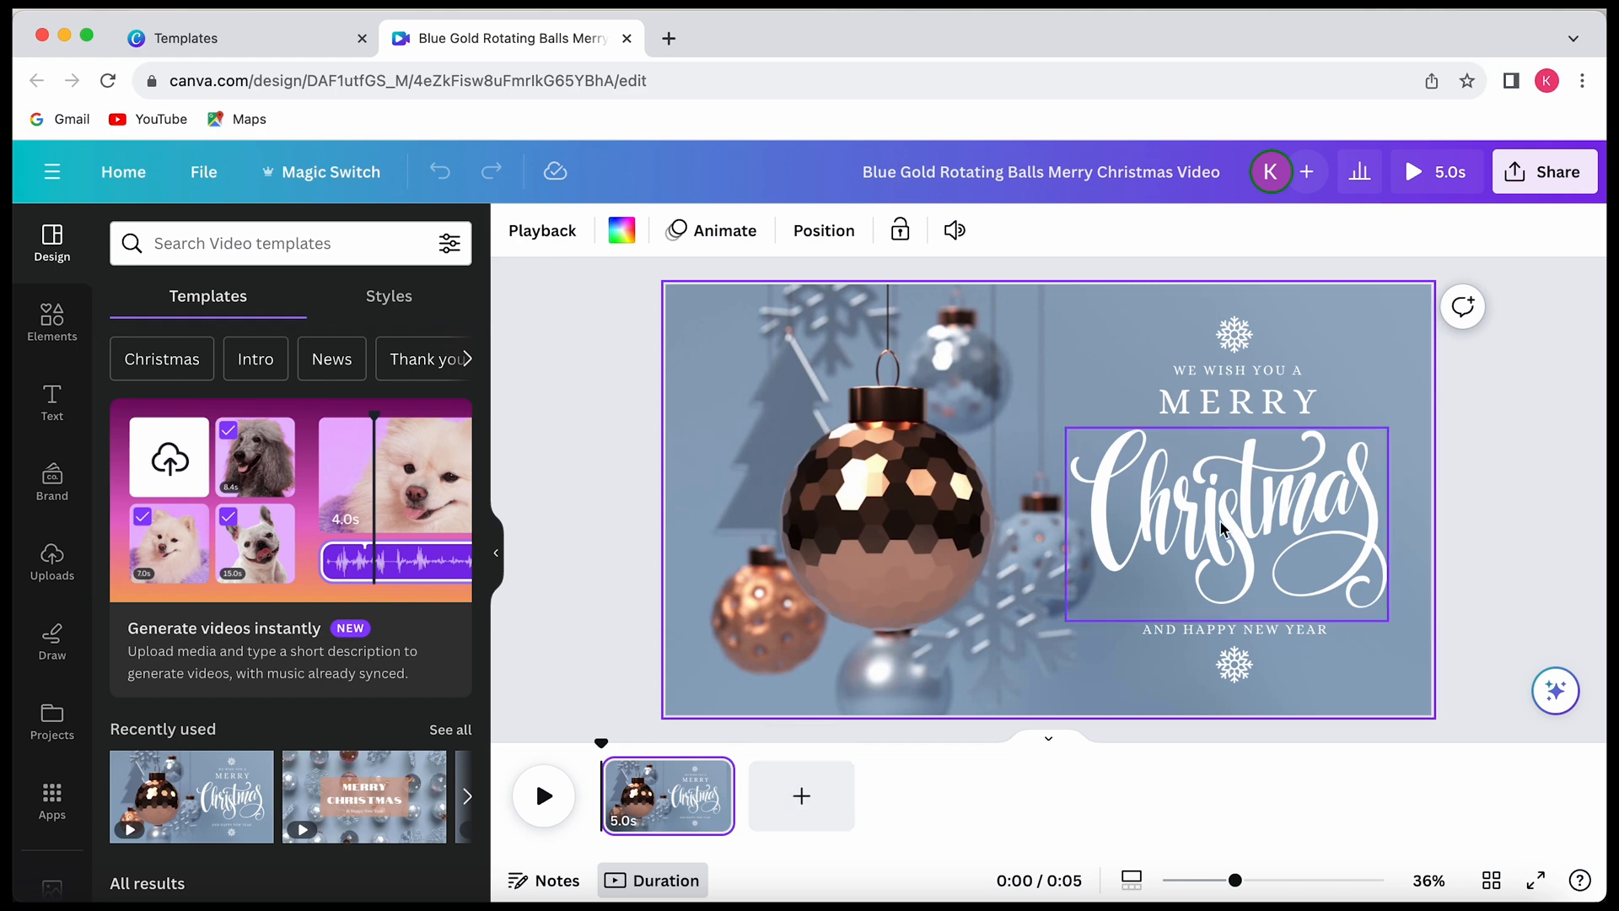
- Open the video's full preview, dismiss the captions notice and return to the editor
{"action": "left_click", "coordinate": [1423, 175]}
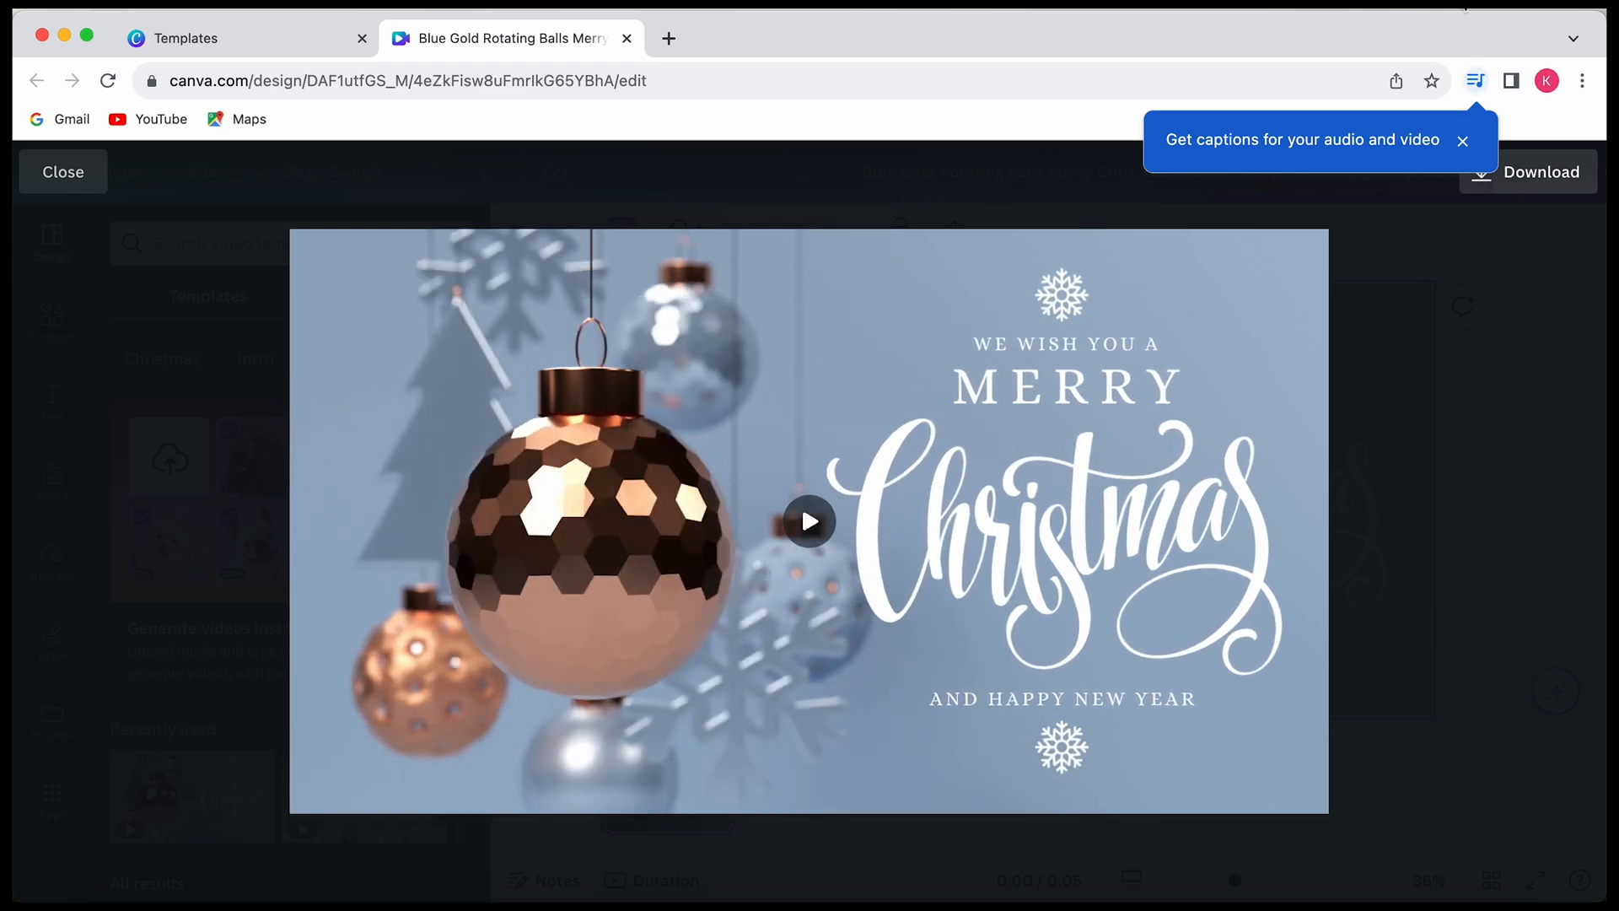
{"action": "left_click", "coordinate": [1465, 140]}
{"action": "left_click", "coordinate": [64, 191]}
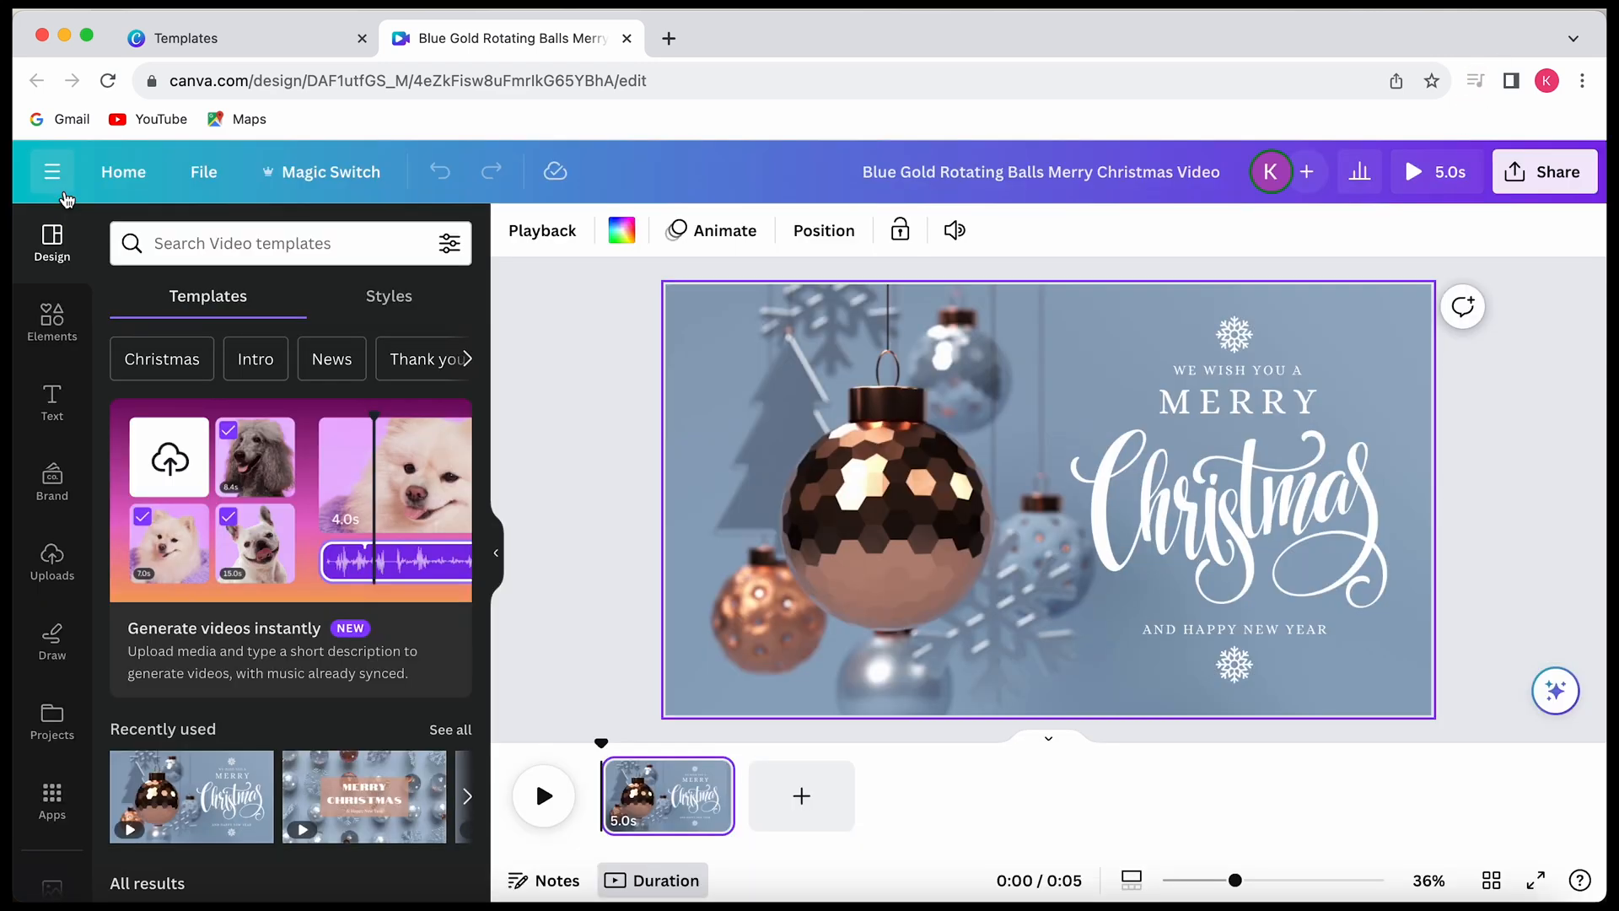
- Delete the "We wish you a" and "And happy new year" text lines from the video page
{"action": "left_click", "coordinate": [1288, 375]}
{"action": "key", "text": "Delete"}
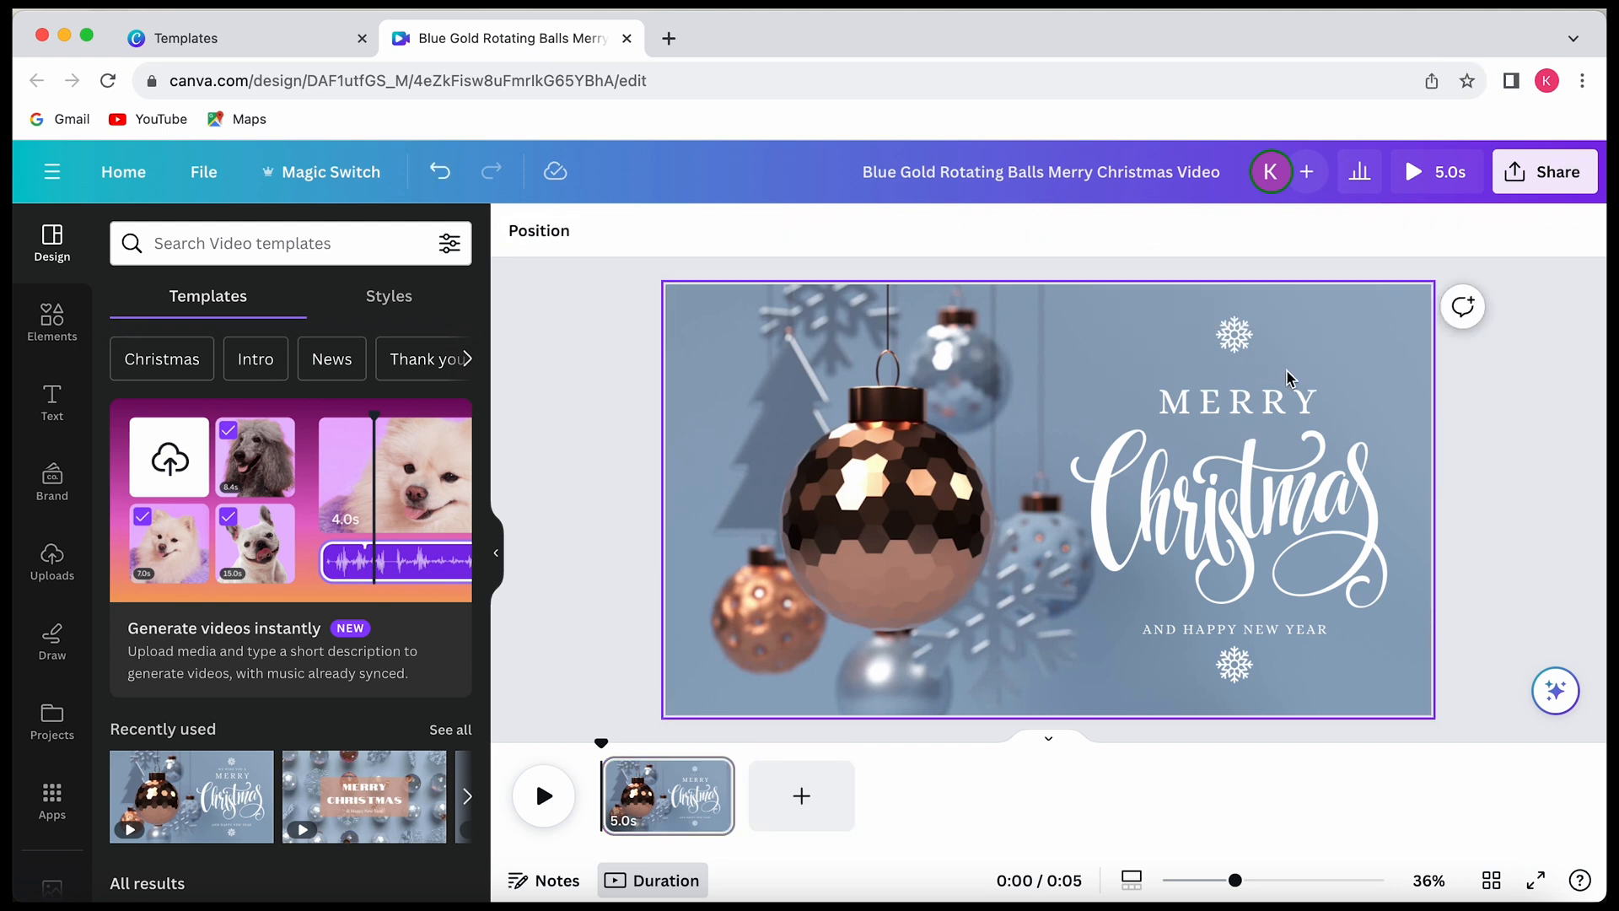
{"action": "left_click", "coordinate": [1257, 634]}
{"action": "key", "text": "Delete"}
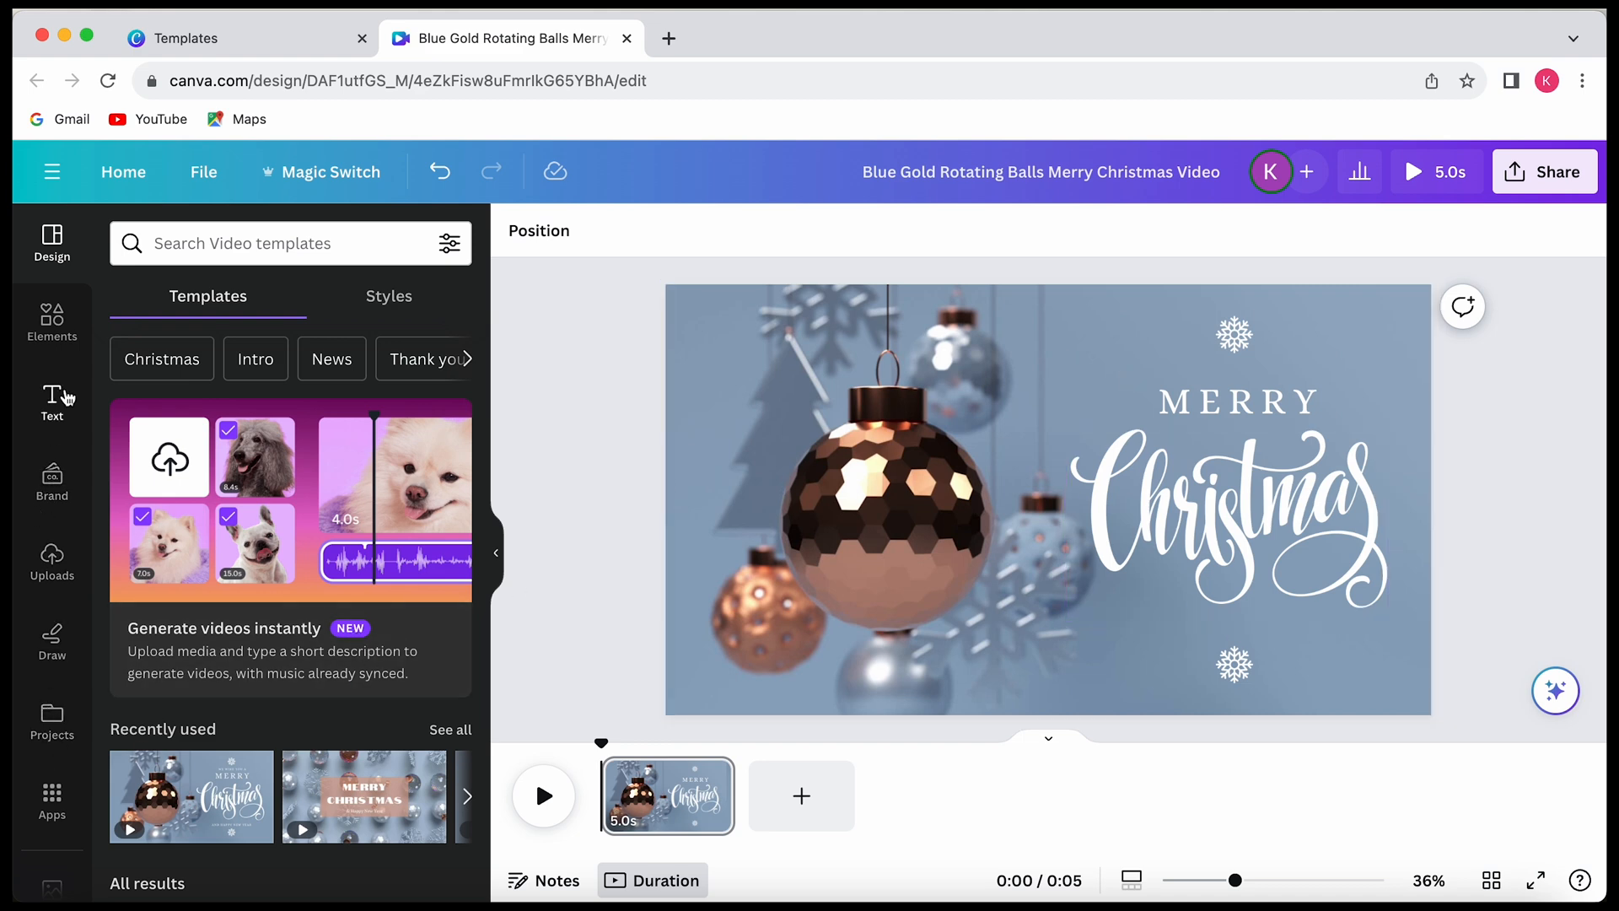
- Search the elements for "white christmas tree" and add the sparkling white tree graphic to the page
{"action": "left_click", "coordinate": [52, 318]}
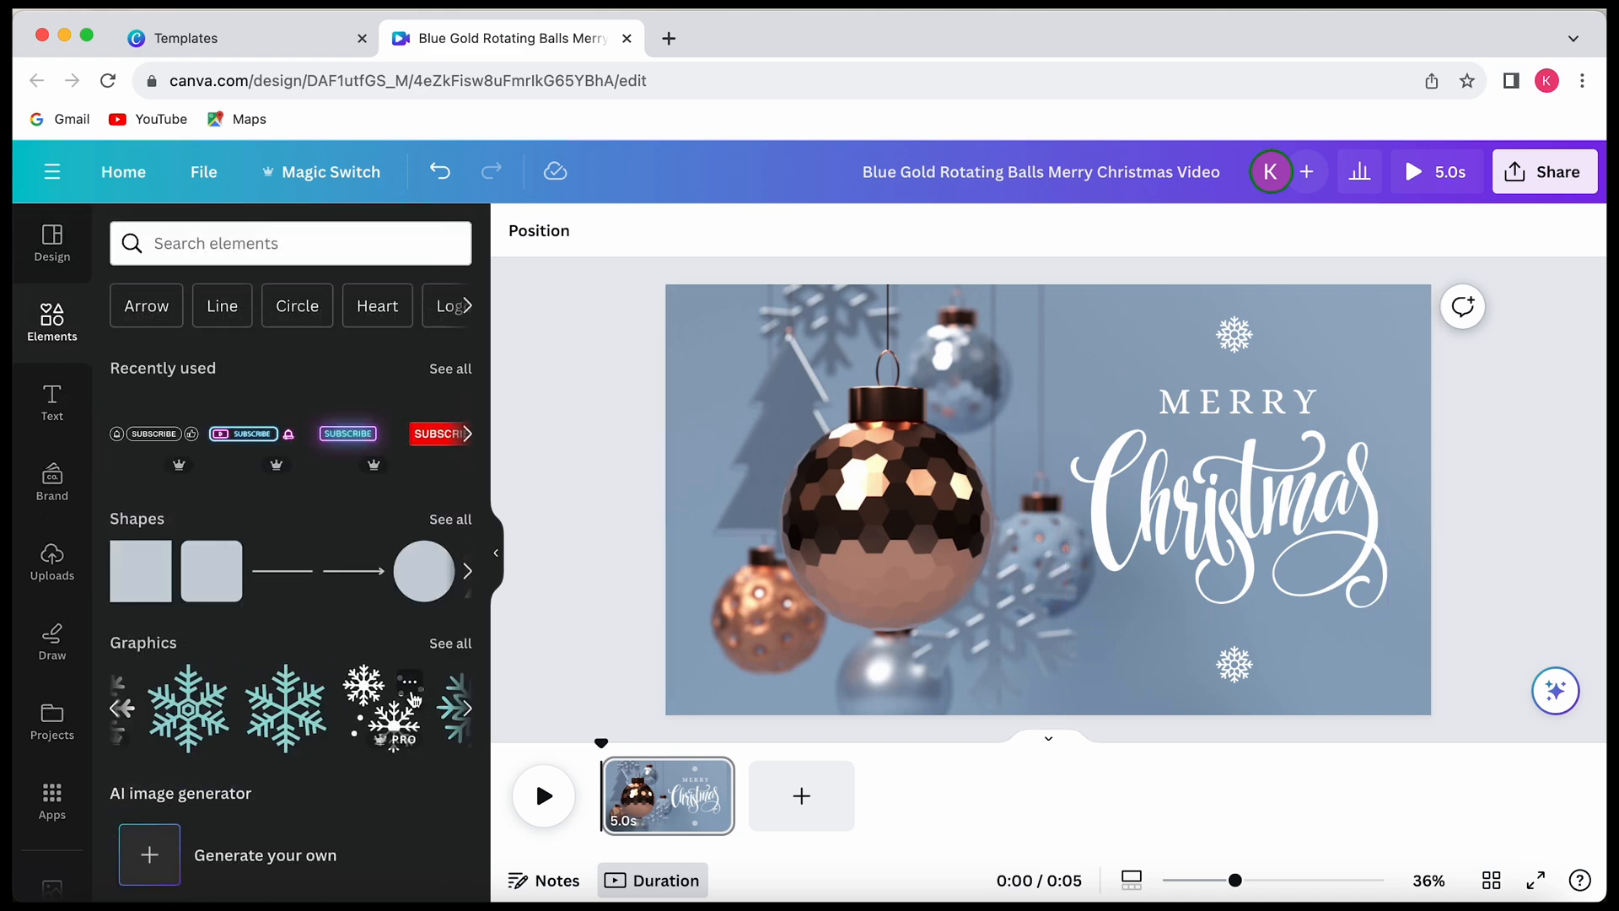
{"action": "left_click", "coordinate": [336, 243]}
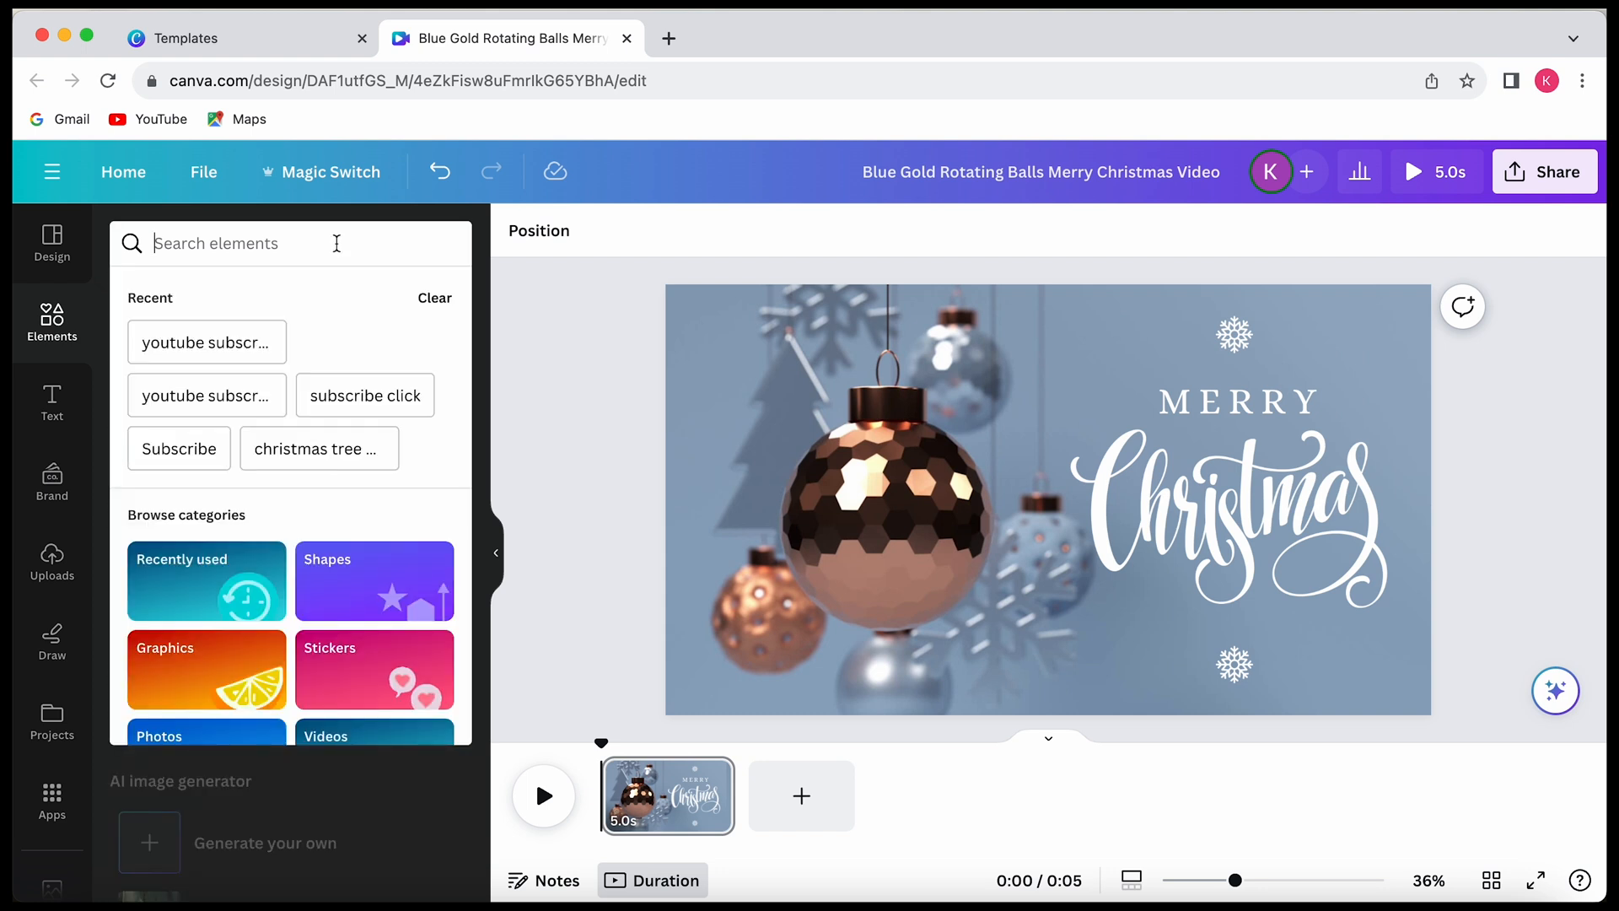
{"action": "type", "text": "whit chr"}
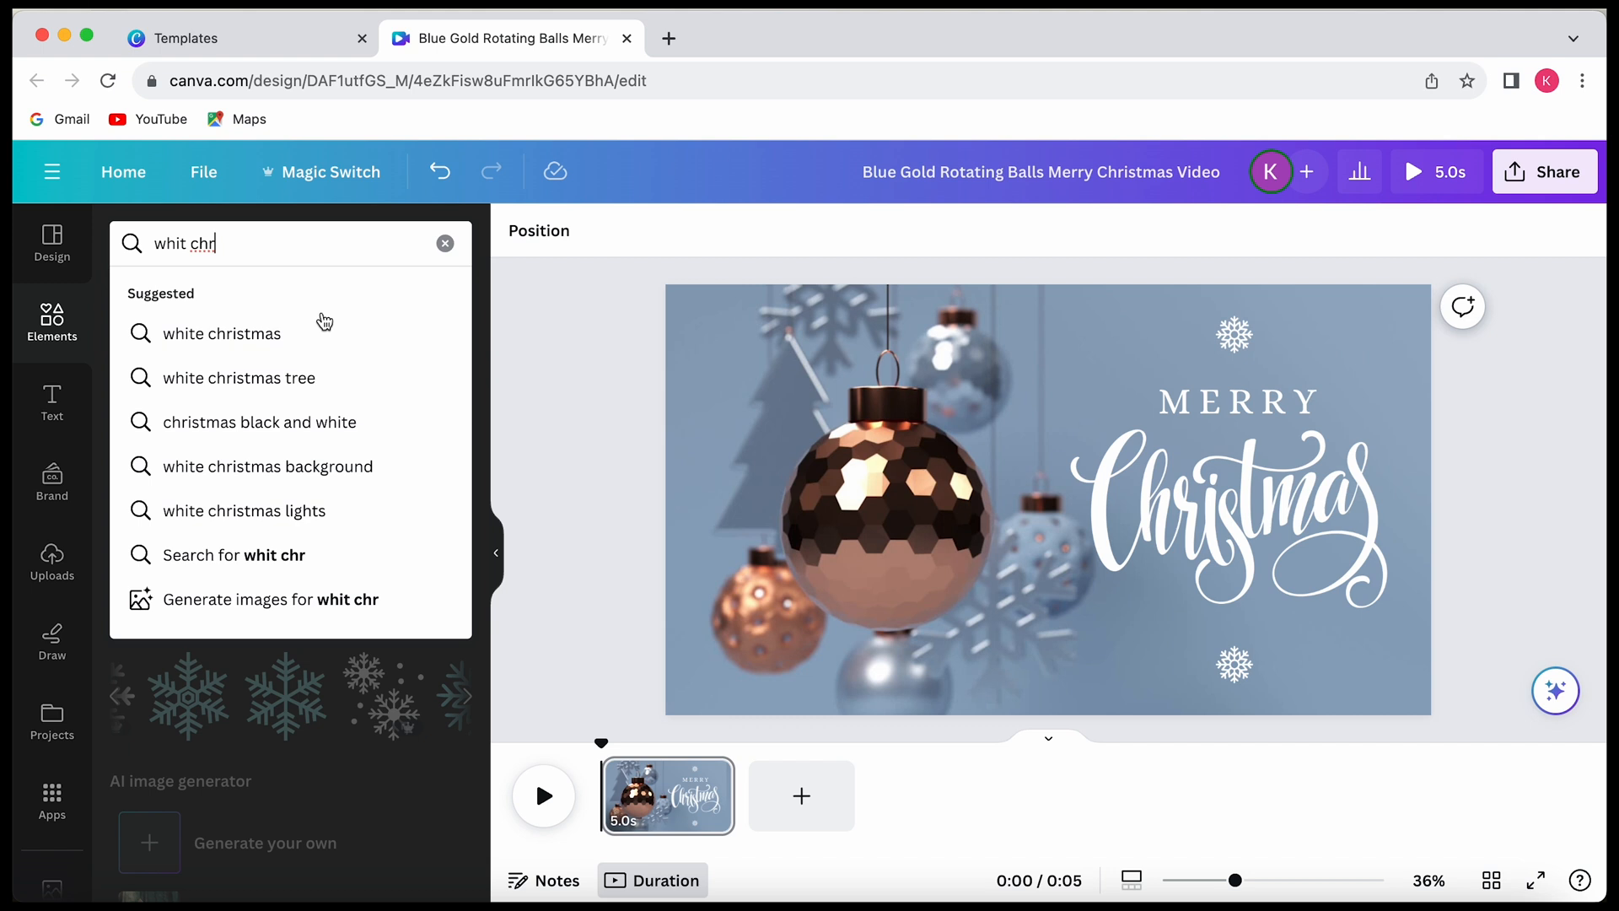
{"action": "left_click", "coordinate": [319, 378]}
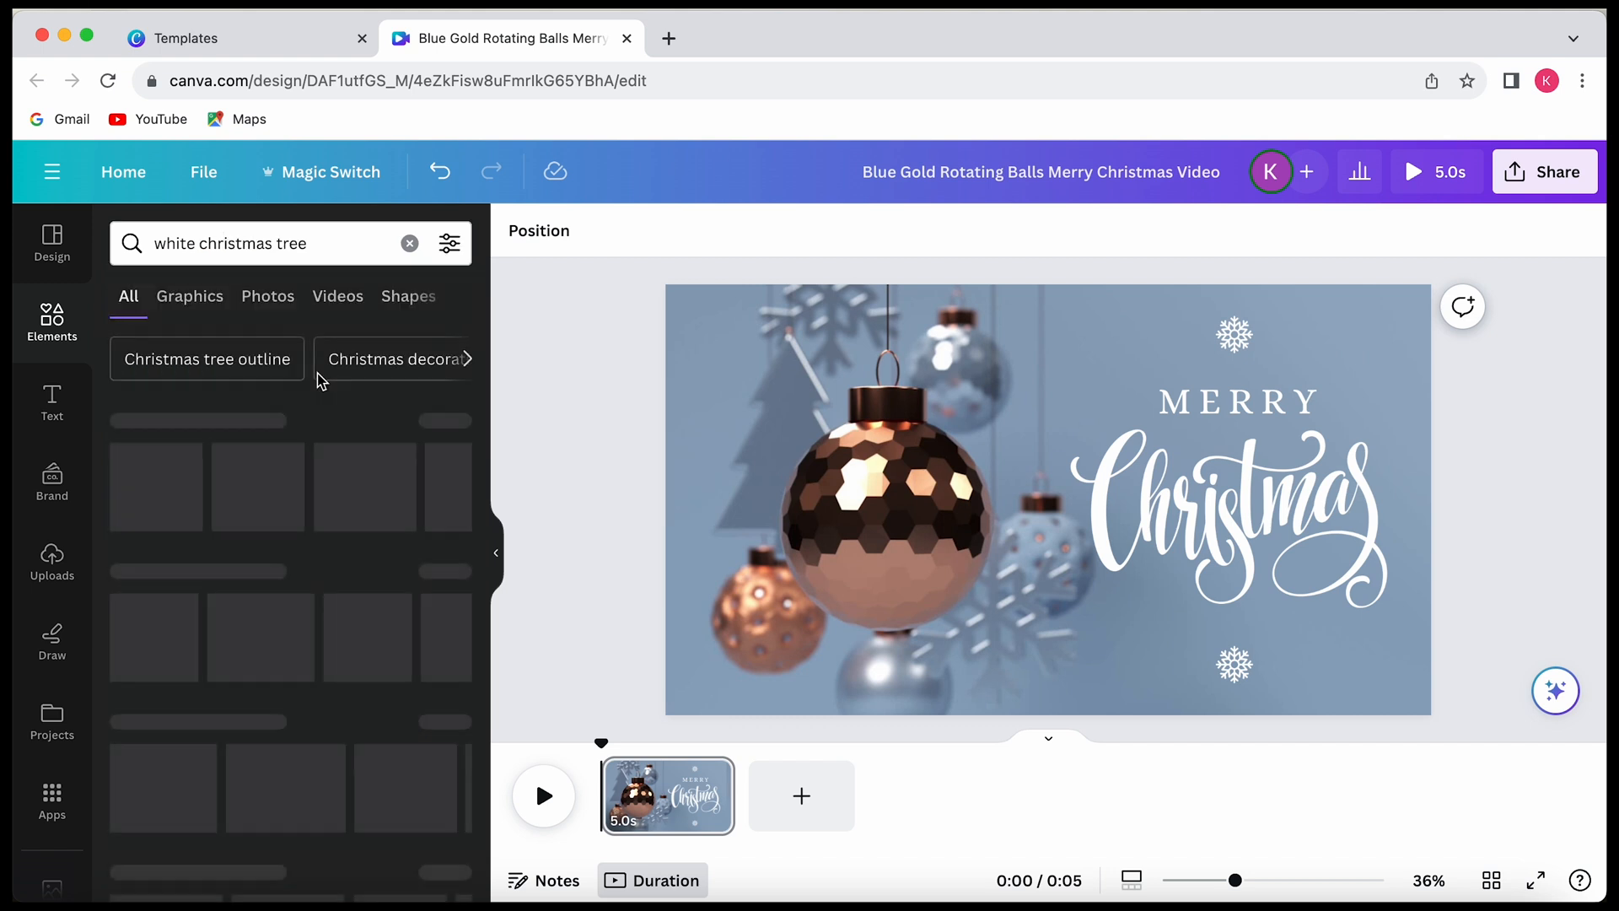
{"action": "left_click", "coordinate": [155, 489]}
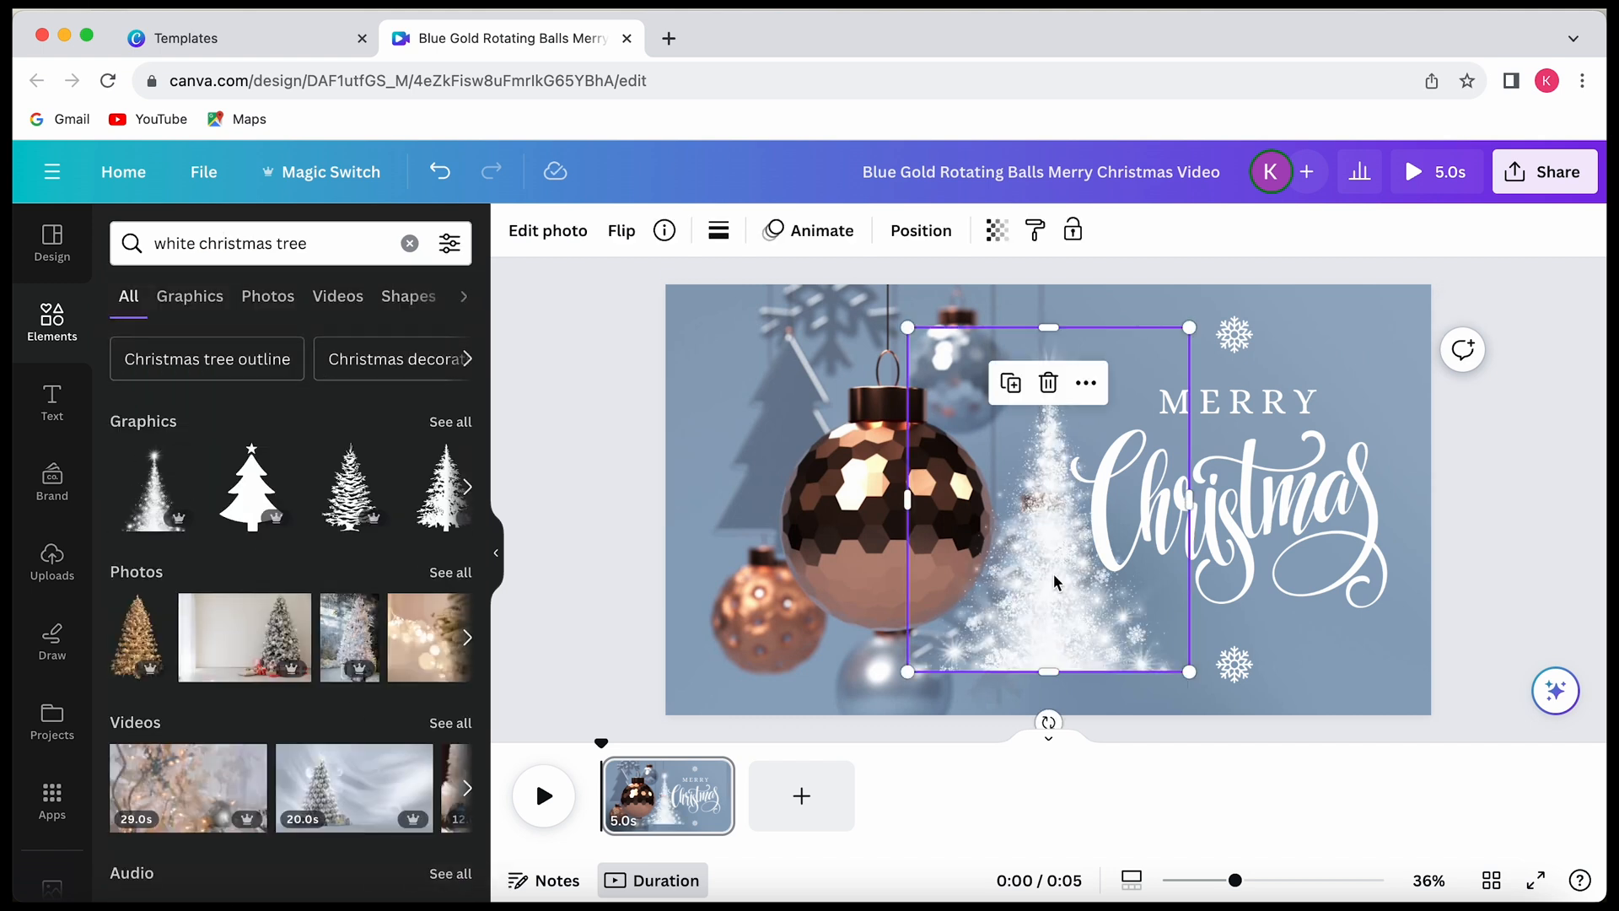
- Enlarge the white tree graphic, rotate it counter-clockwise and place it partly off the page at the lower-left corner
{"action": "left_click_drag", "start_coordinate": [1054, 581], "coordinate": [929, 618]}
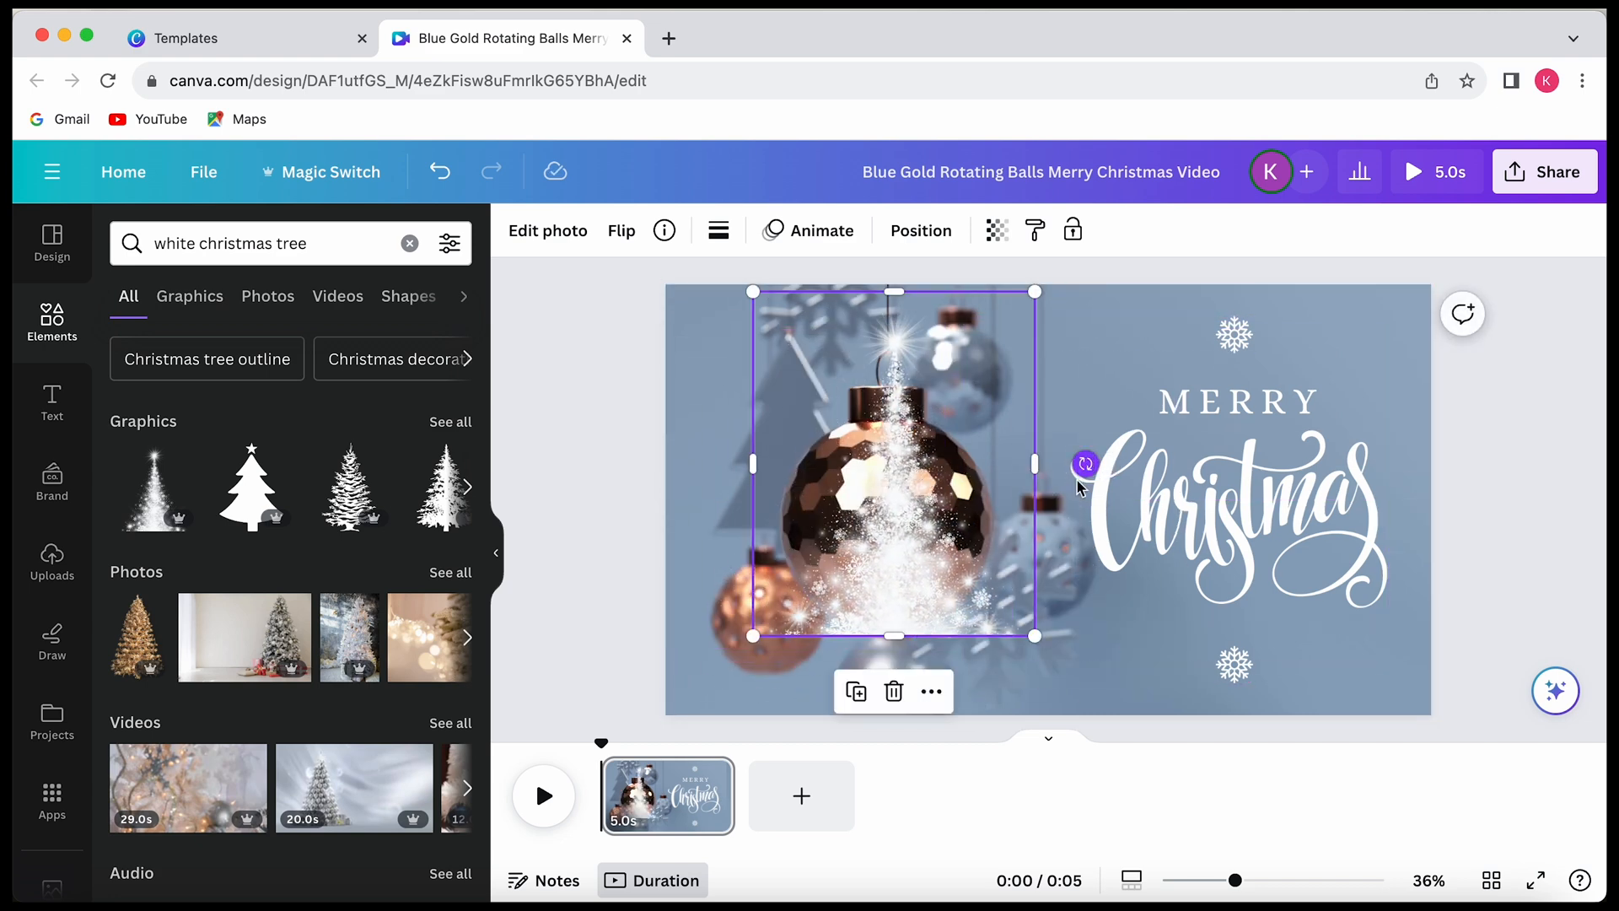
{"action": "left_click_drag", "start_coordinate": [1035, 635], "coordinate": [1099, 707]}
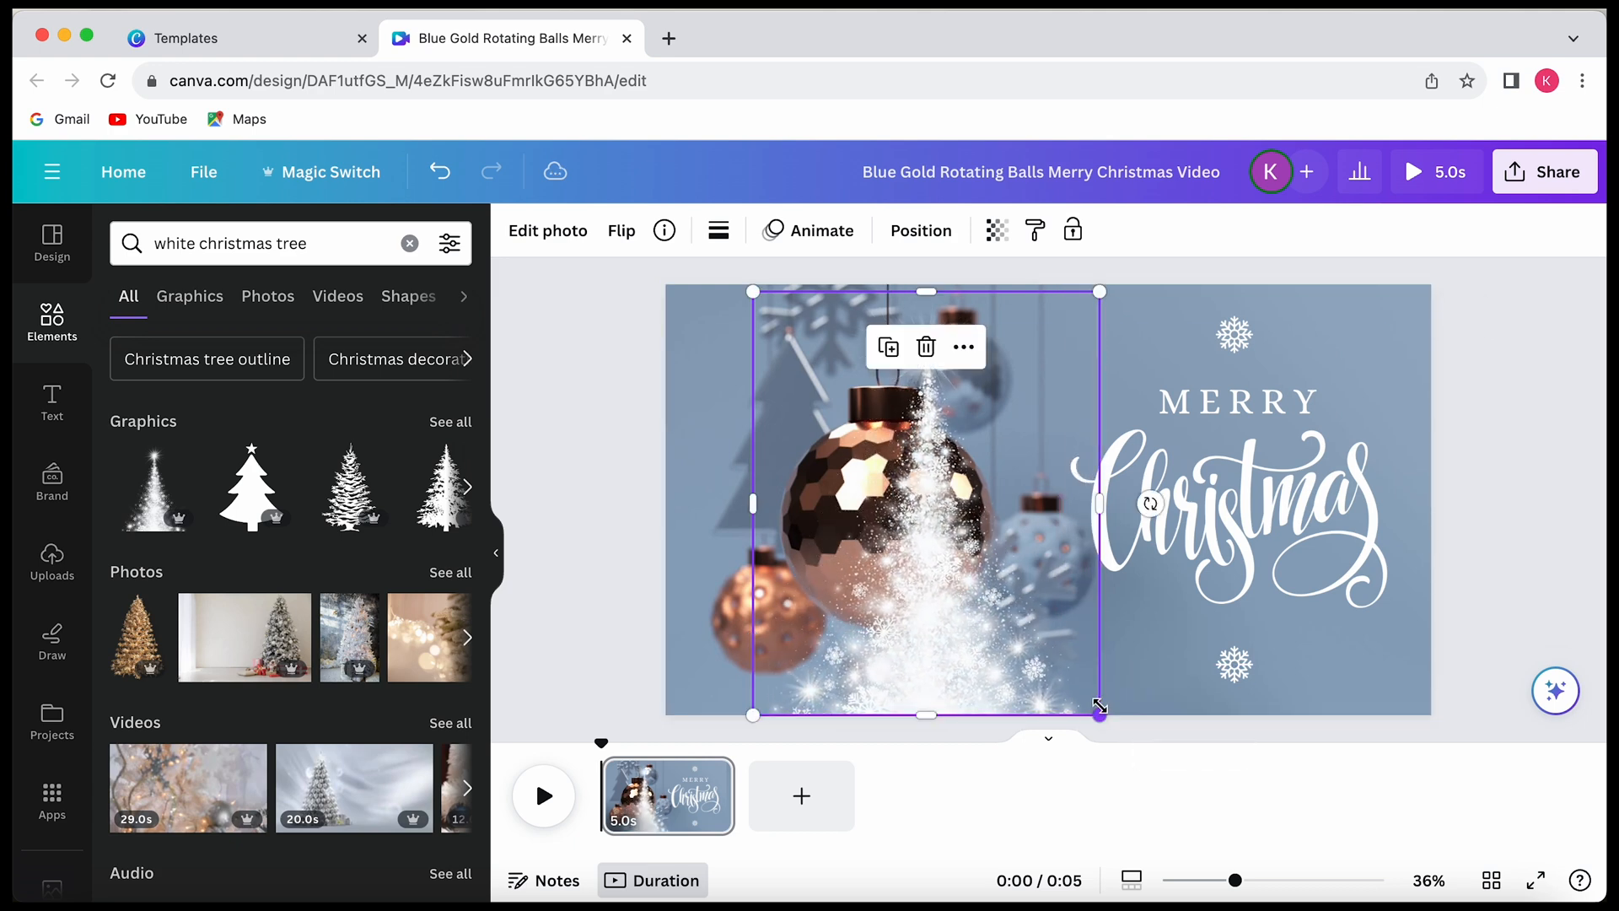
{"action": "left_click_drag", "start_coordinate": [1150, 504], "coordinate": [1207, 325]}
{"action": "left_click_drag", "start_coordinate": [942, 584], "coordinate": [736, 683]}
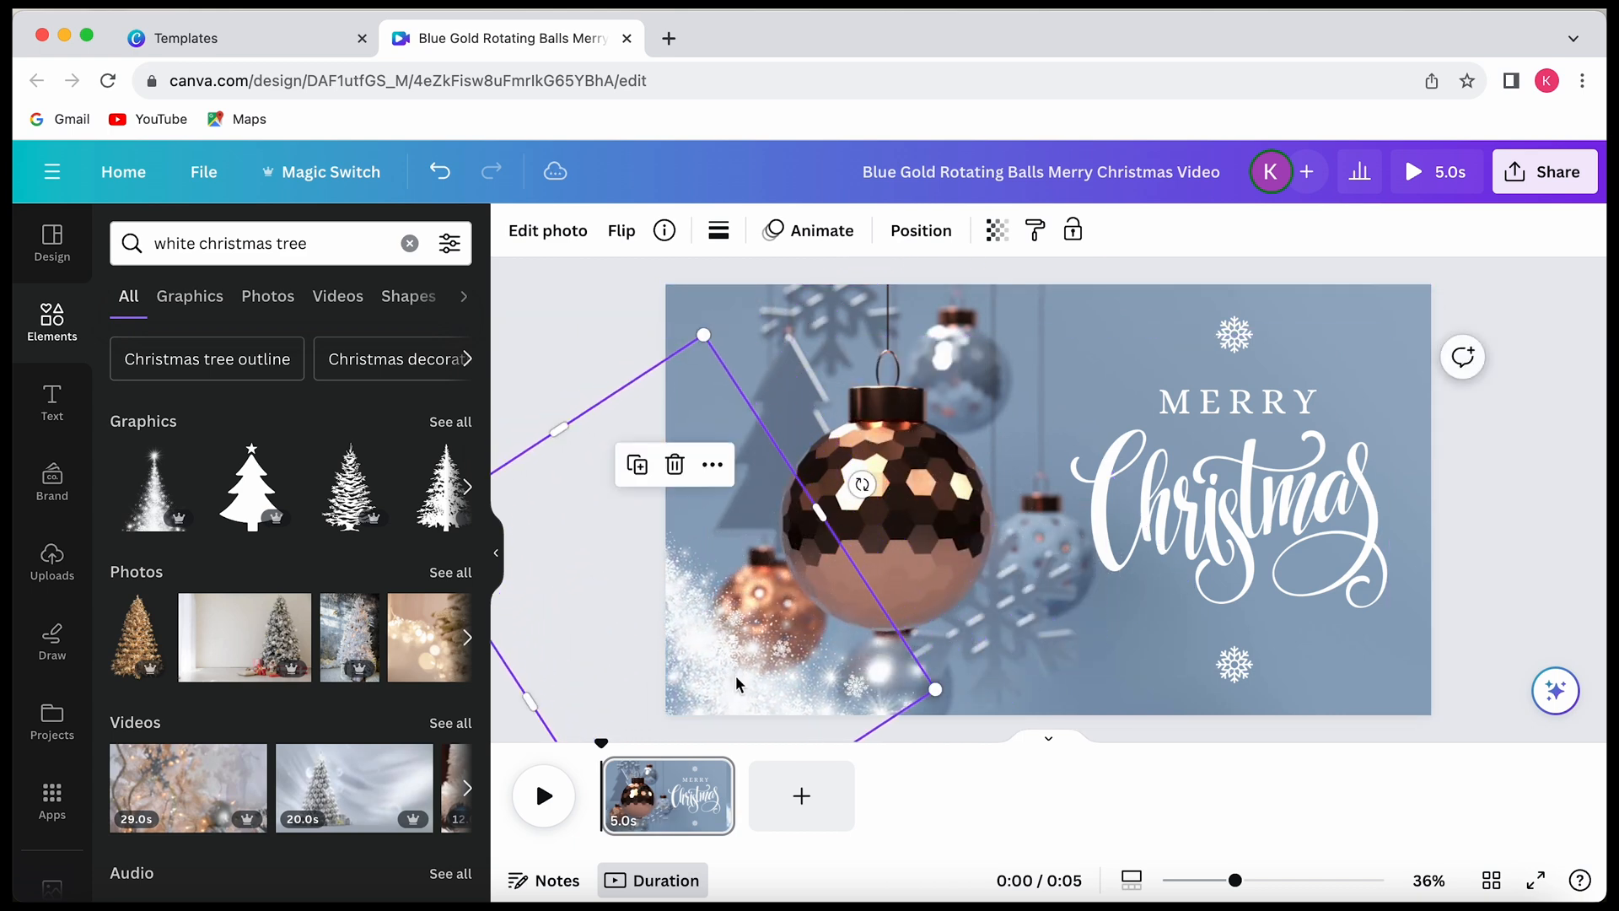
- Rotate the lower-left white tree graphic slightly clockwise, enlarge it a little and reposition it so its snow fills the page corner
{"action": "left_click_drag", "start_coordinate": [772, 631], "coordinate": [744, 612]}
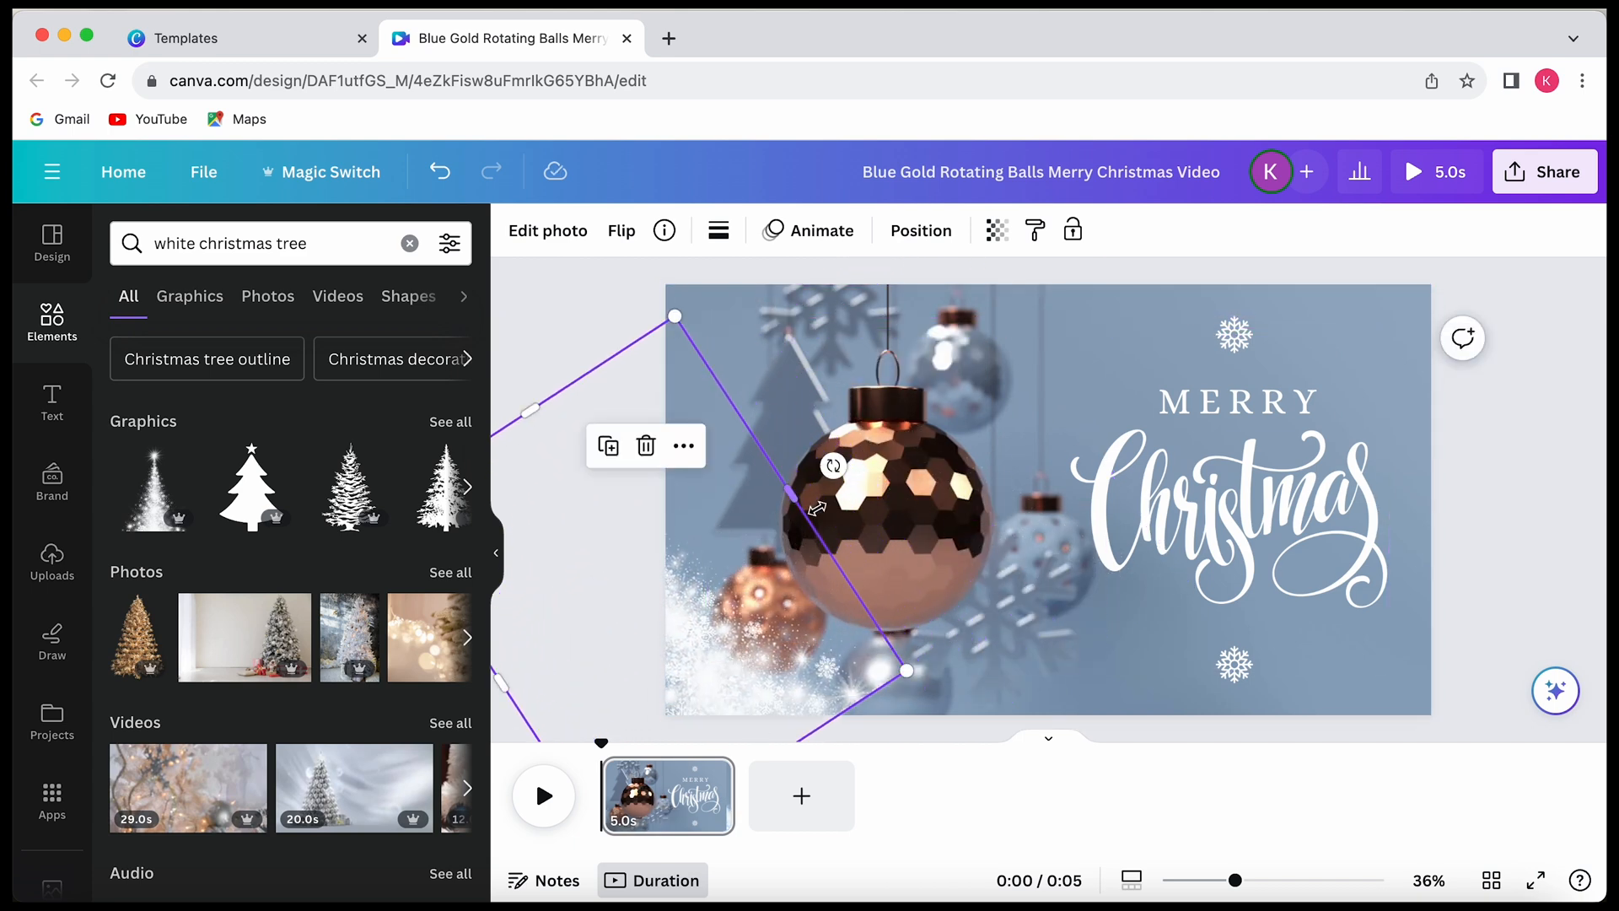
{"action": "left_click_drag", "start_coordinate": [831, 465], "coordinate": [856, 509]}
{"action": "left_click_drag", "start_coordinate": [705, 624], "coordinate": [725, 612]}
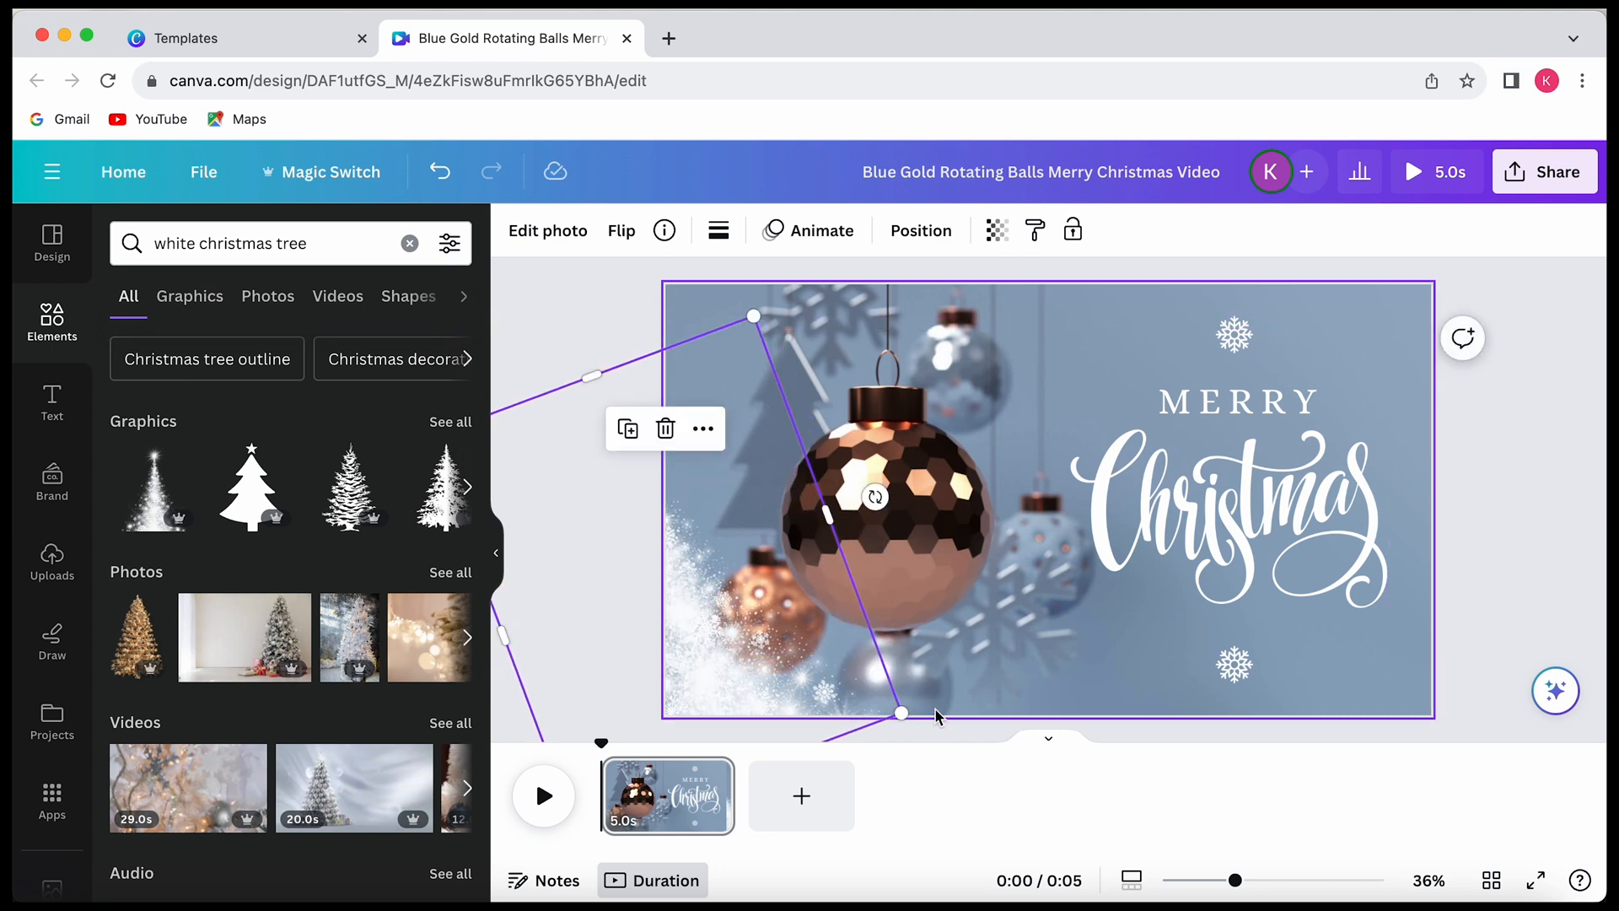
{"action": "left_click_drag", "start_coordinate": [759, 702], "coordinate": [779, 703]}
{"action": "left_click_drag", "start_coordinate": [934, 725], "coordinate": [948, 723]}
{"action": "mouse_move", "coordinate": [799, 696]}
{"action": "left_mouse_down"}
{"action": "mouse_move", "coordinate": [777, 644]}
{"action": "mouse_move", "coordinate": [779, 686]}
{"action": "left_mouse_up"}
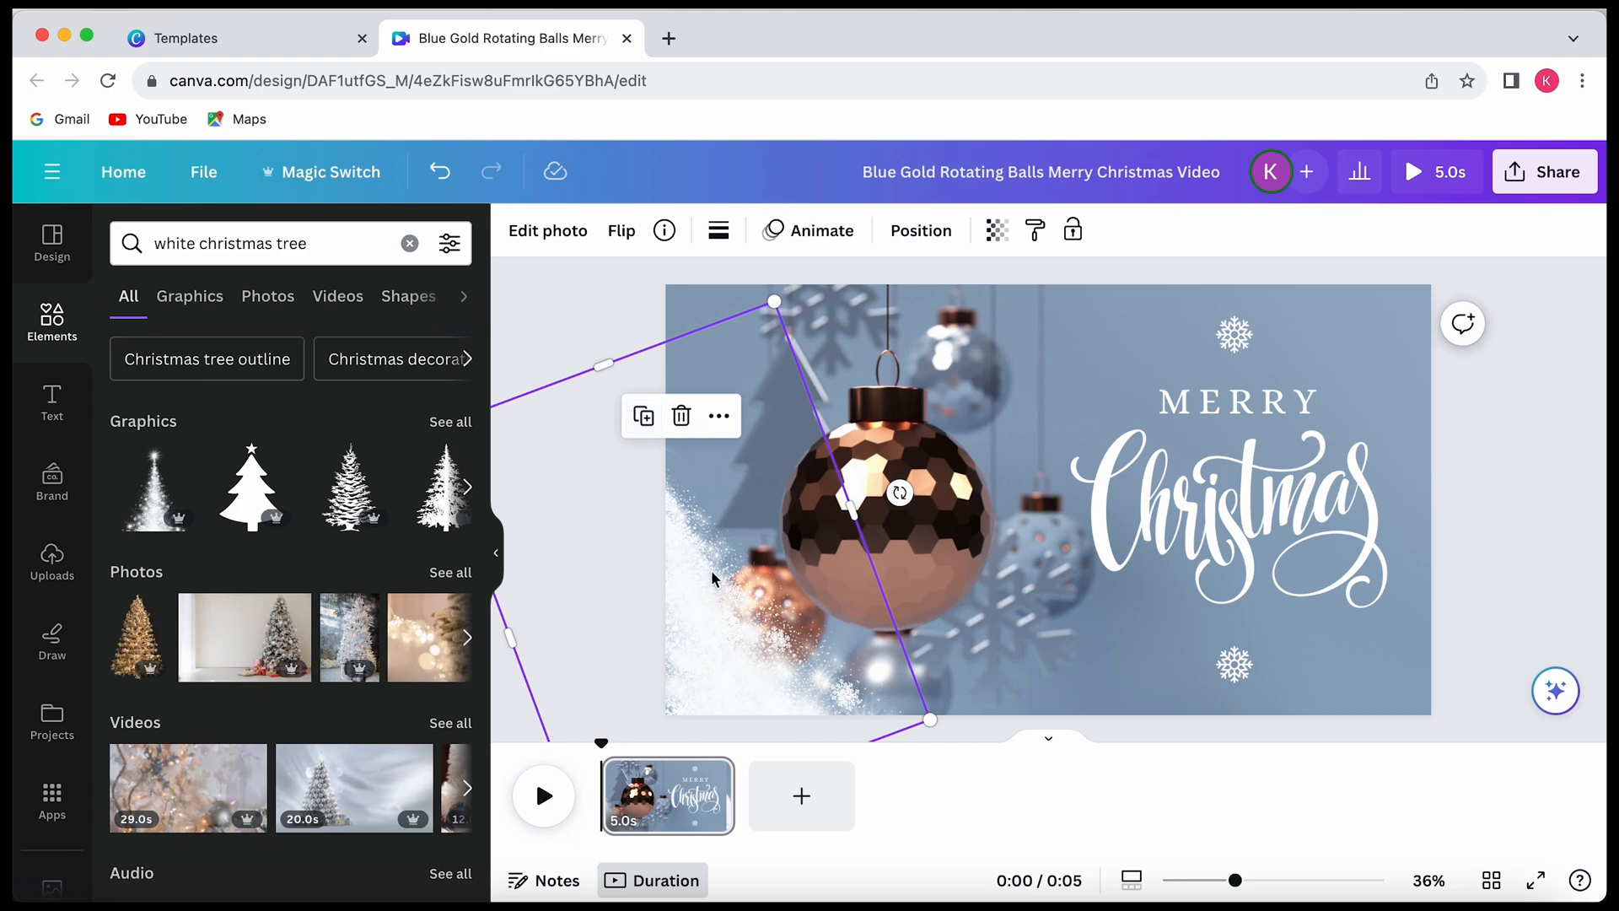
- Duplicate the white tree graphic, rotate the copy and place it partly off the page at the upper-left corner
{"action": "left_click_drag", "start_coordinate": [713, 550], "coordinate": [772, 320]}
{"action": "left_click_drag", "start_coordinate": [835, 582], "coordinate": [592, 518]}
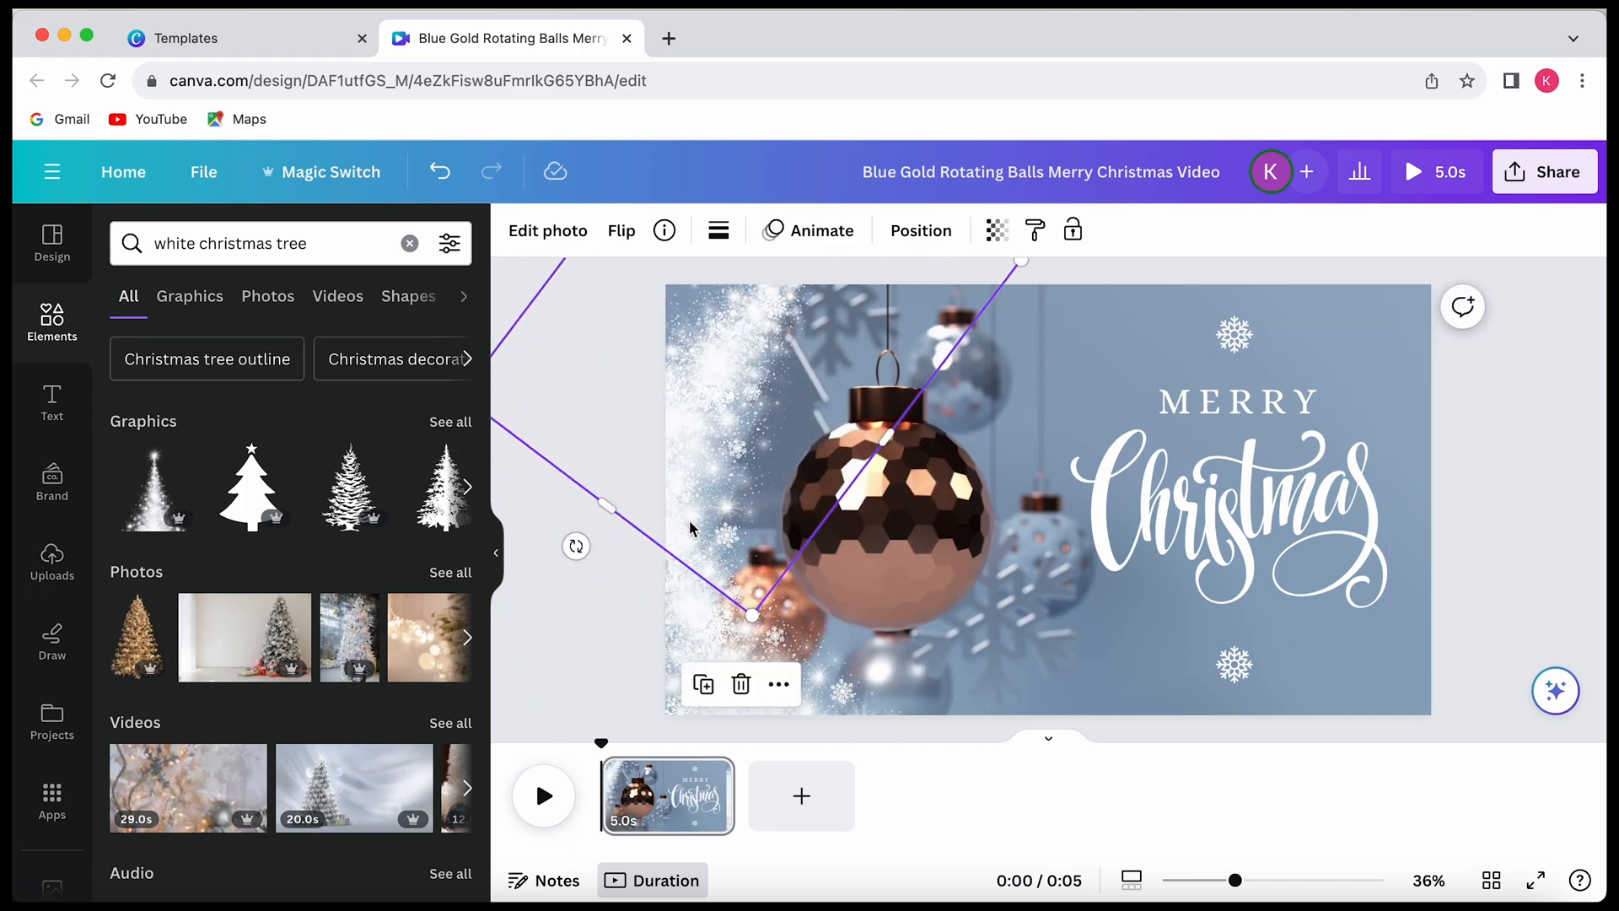
{"action": "left_click_drag", "start_coordinate": [716, 466], "coordinate": [682, 410]}
{"action": "left_click_drag", "start_coordinate": [543, 502], "coordinate": [515, 497]}
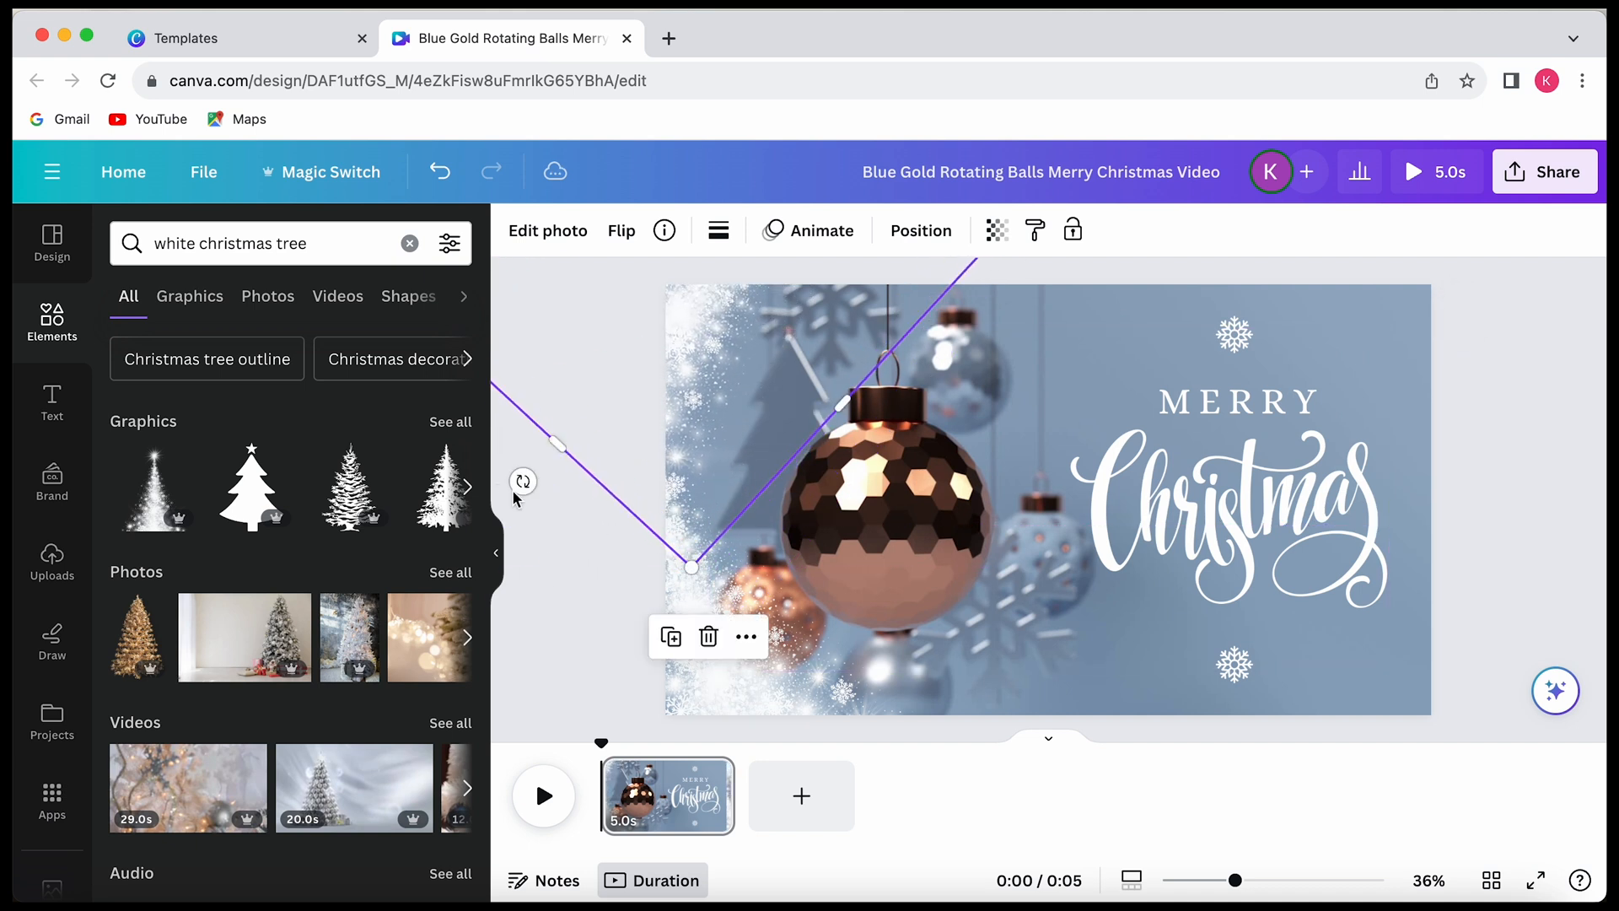
{"action": "left_click_drag", "start_coordinate": [700, 341], "coordinate": [727, 324]}
- Duplicate the upper-left tree graphic, rotate the copy and place it partly off the page at the lower-right corner
{"action": "left_click", "coordinate": [698, 621]}
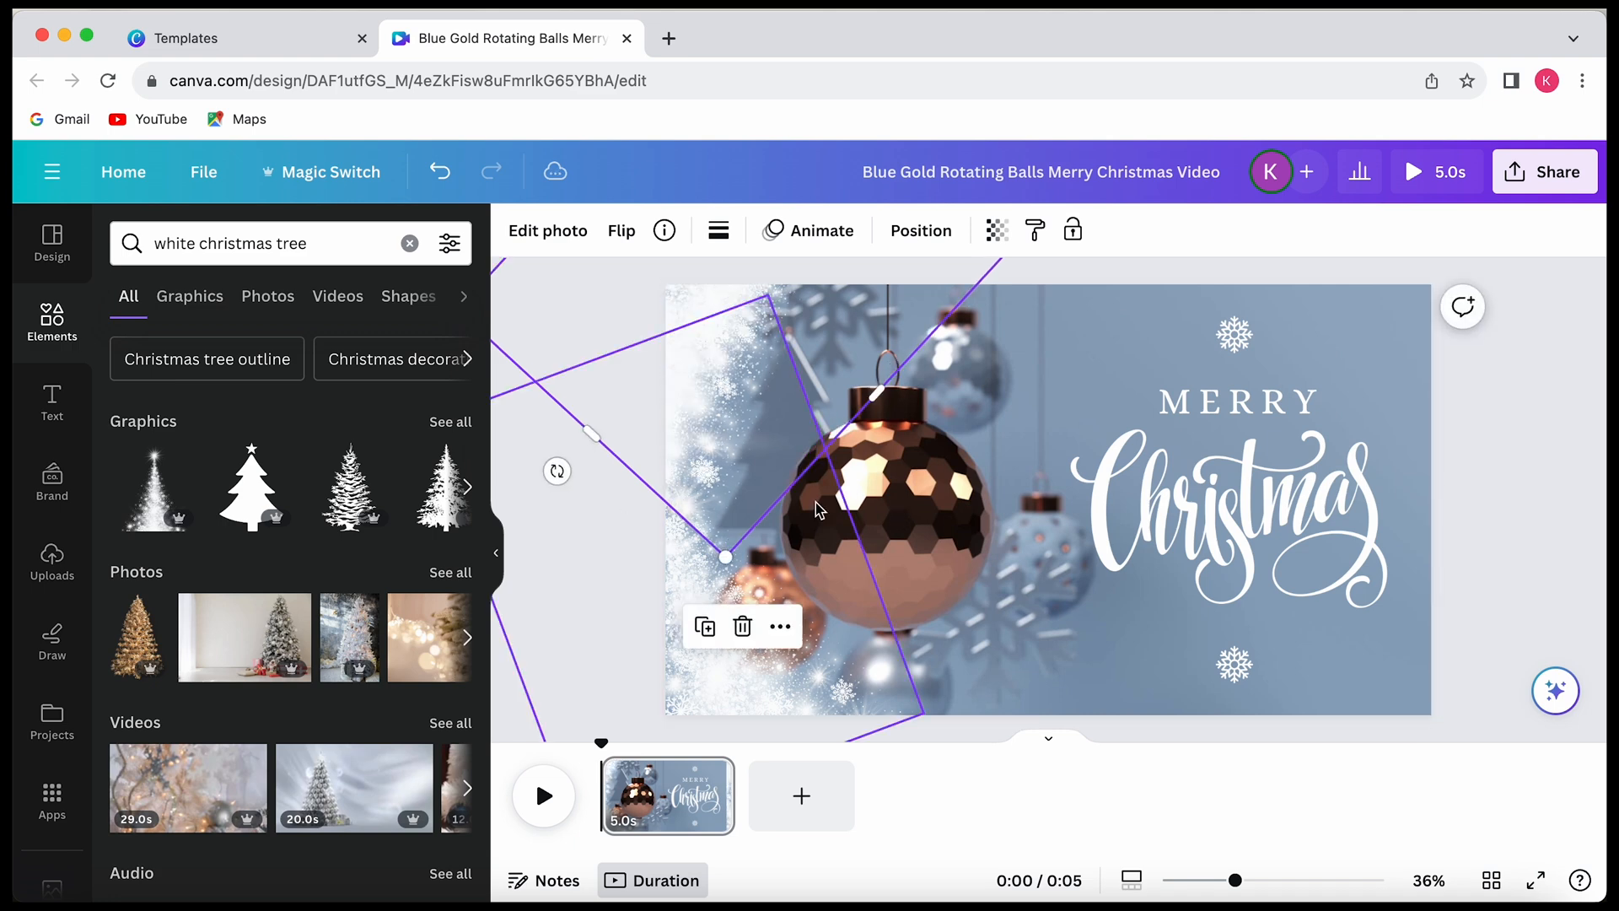
{"action": "left_click_drag", "start_coordinate": [881, 398], "coordinate": [1170, 455]}
{"action": "left_click", "coordinate": [438, 172]}
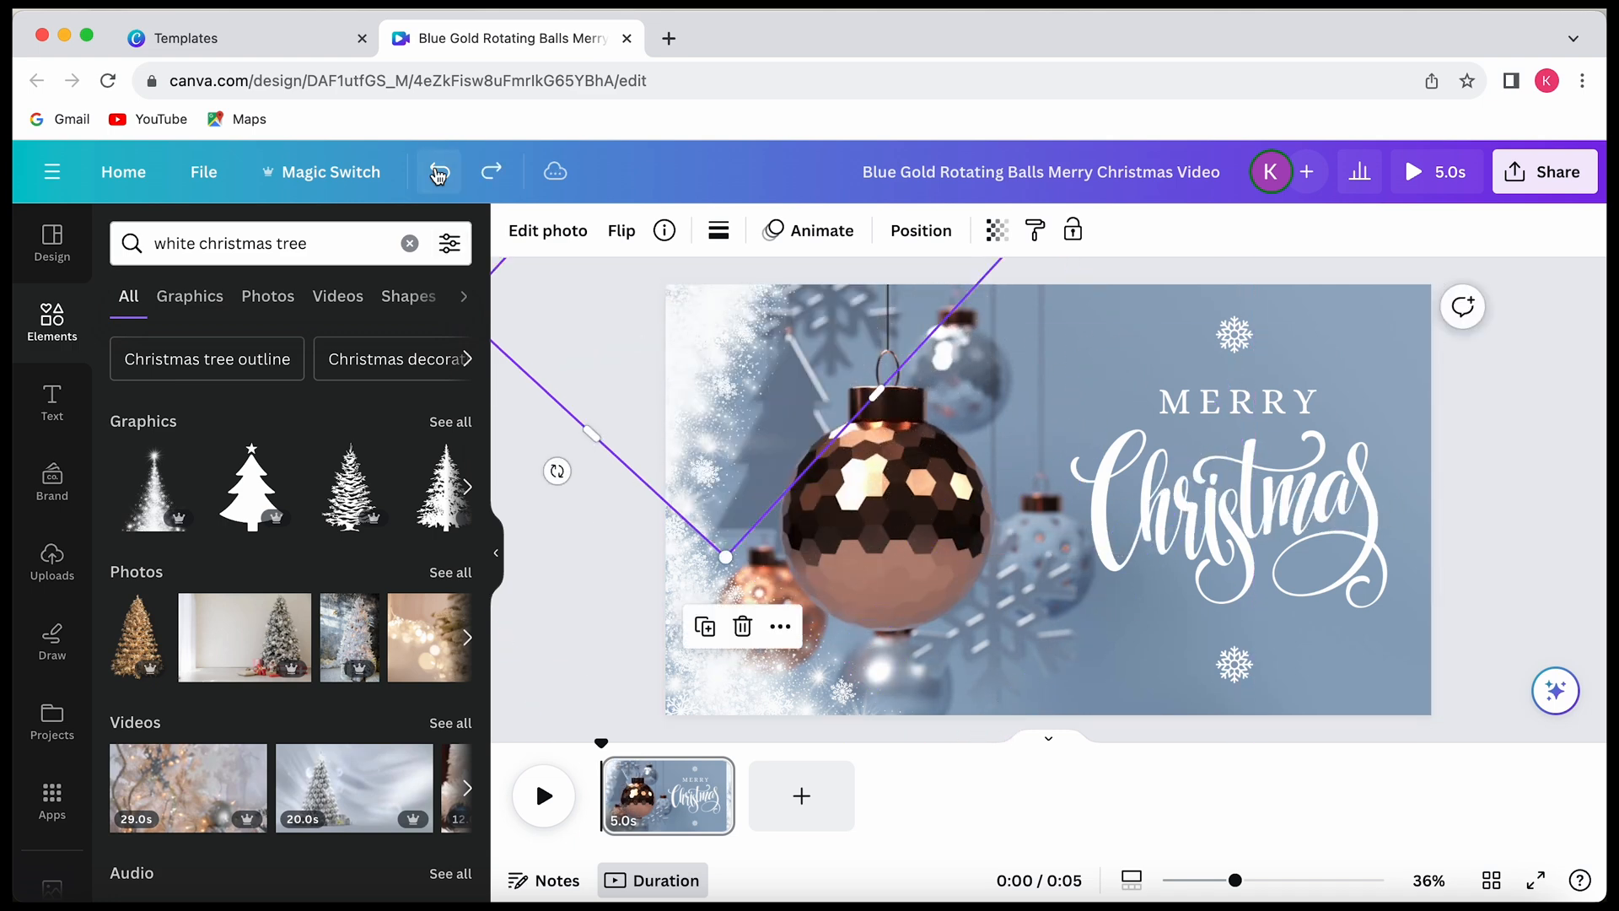
{"action": "left_click_drag", "start_coordinate": [701, 371], "coordinate": [1225, 503]}
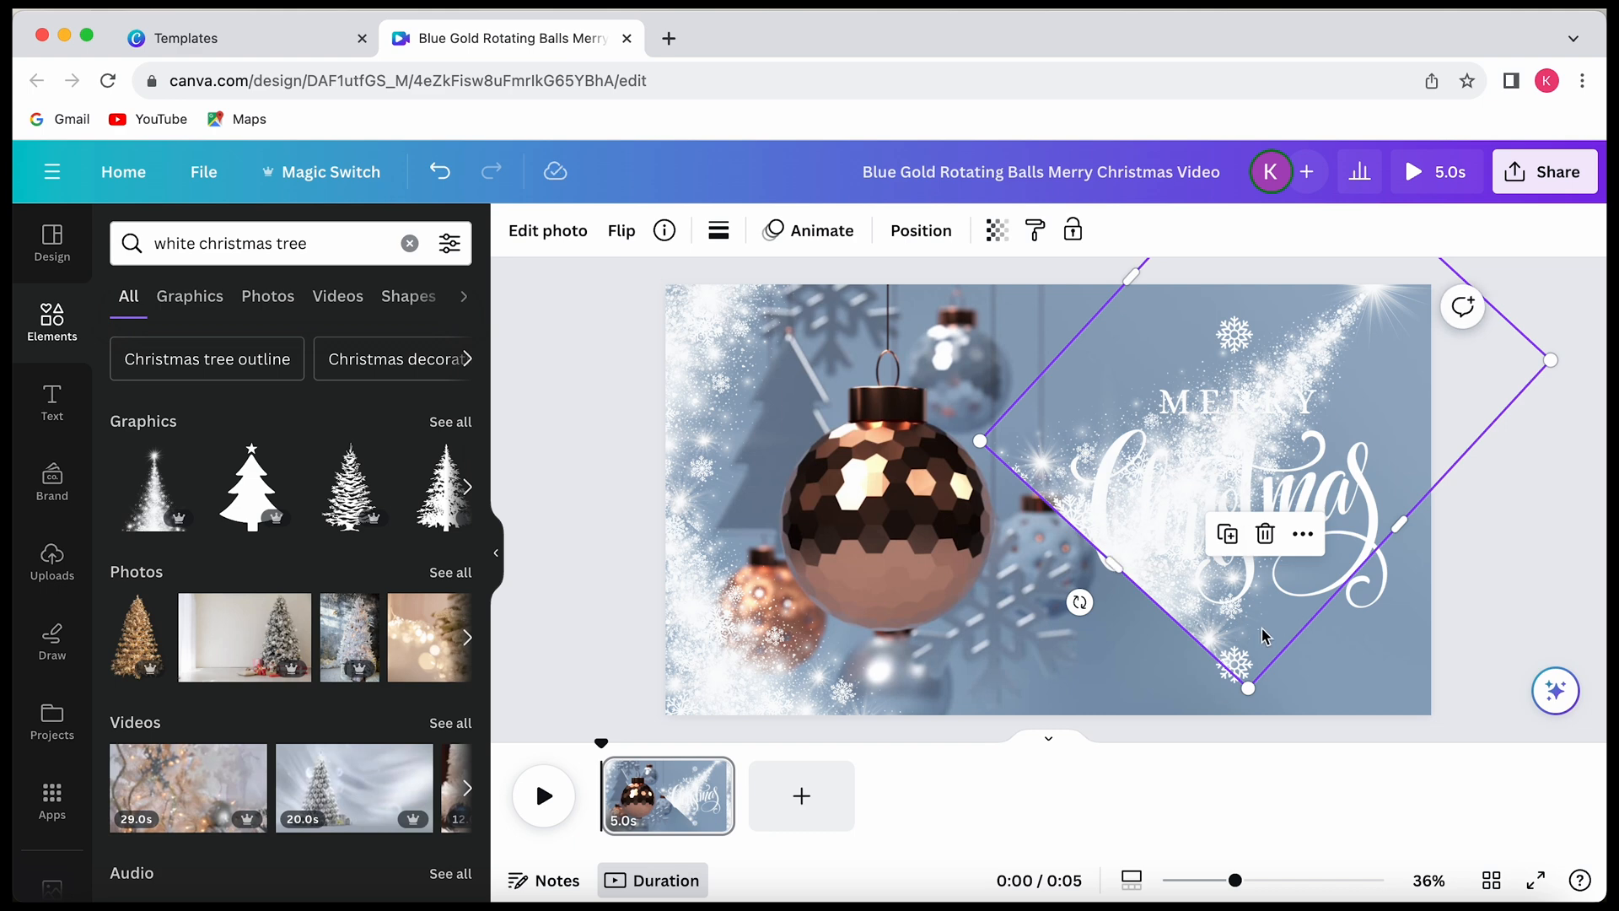
{"action": "left_click_drag", "start_coordinate": [1079, 602], "coordinate": [1324, 447]}
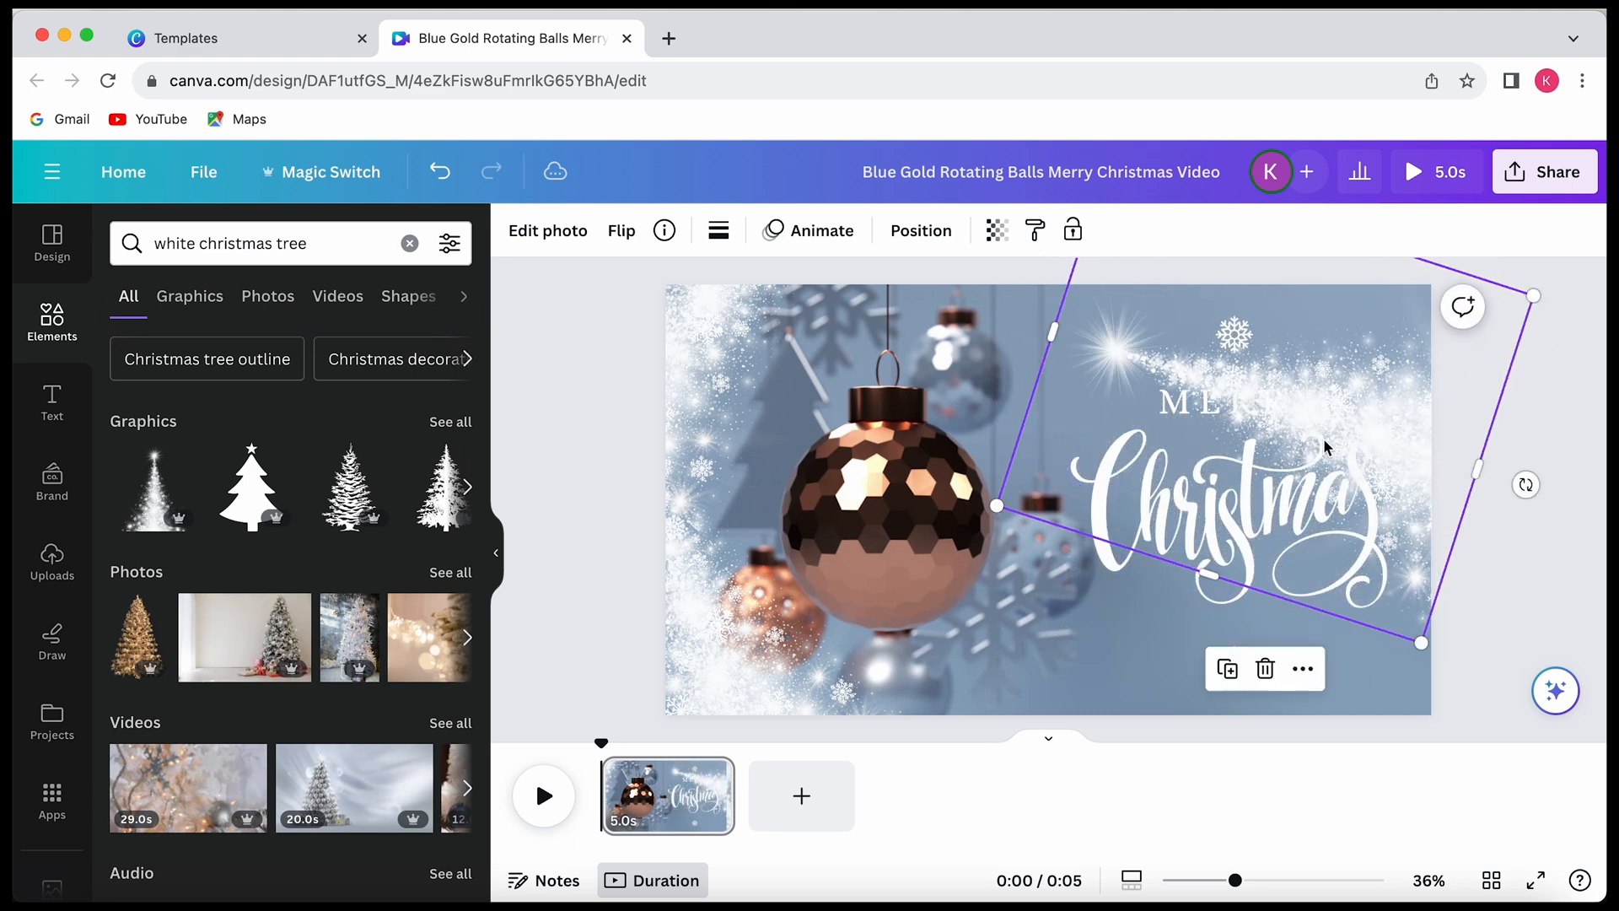
{"action": "left_click_drag", "start_coordinate": [1525, 487], "coordinate": [1367, 681]}
{"action": "left_click_drag", "start_coordinate": [1536, 614], "coordinate": [1380, 674]}
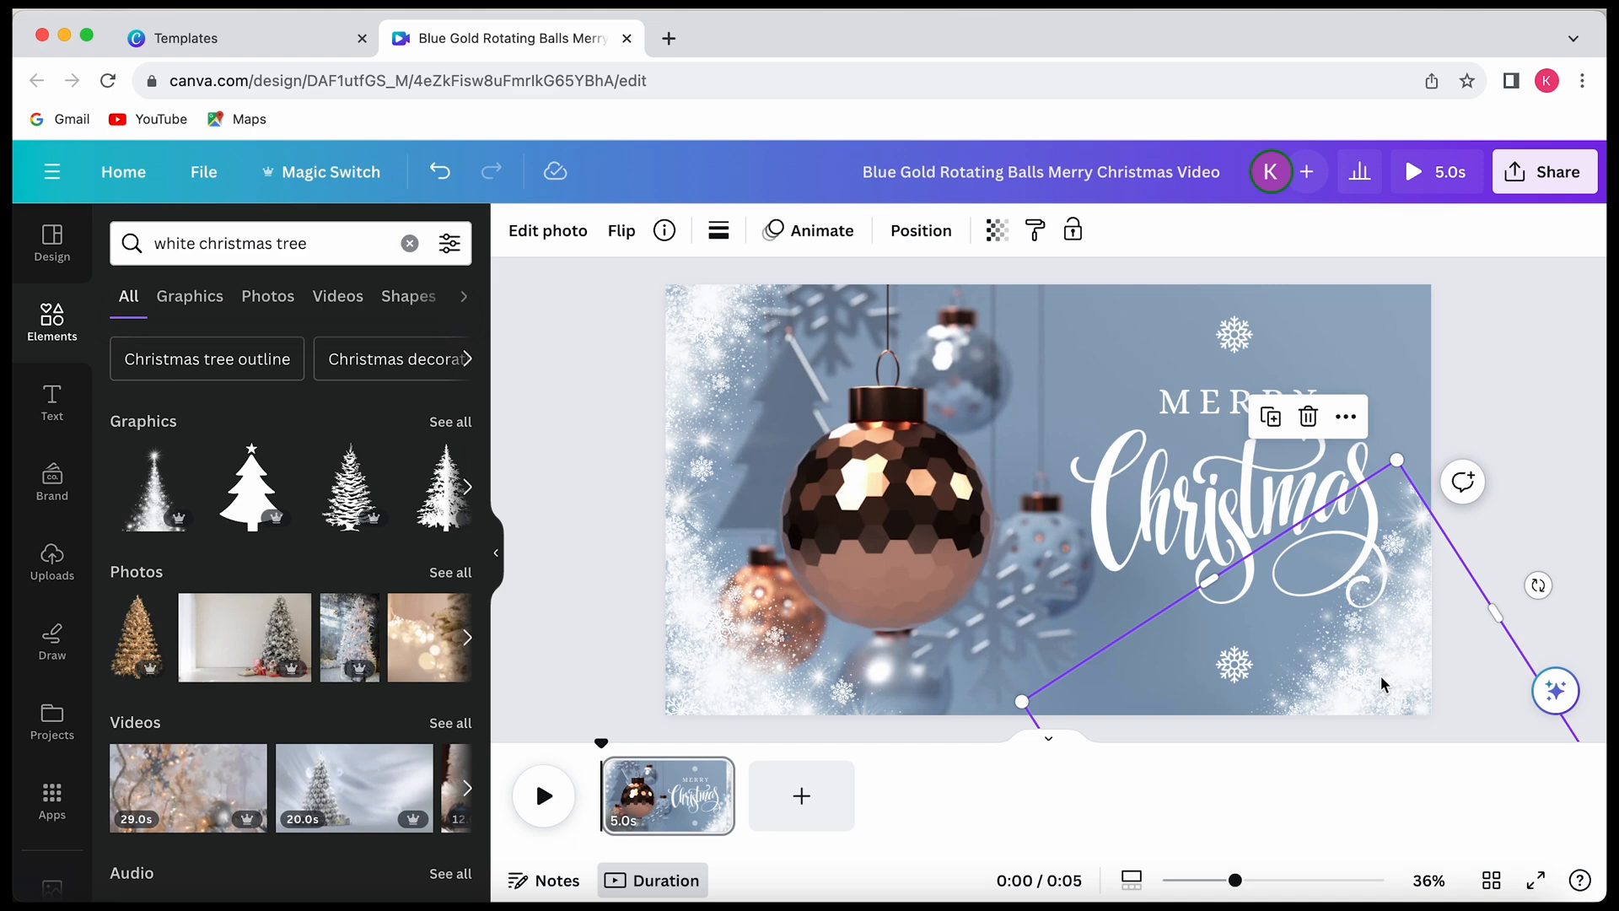
- Duplicate the lower-right tree graphic, rotate the copy and place it partly off the page at the upper-right corner
{"action": "left_click", "coordinate": [1045, 742]}
{"action": "left_click", "coordinate": [1275, 456]}
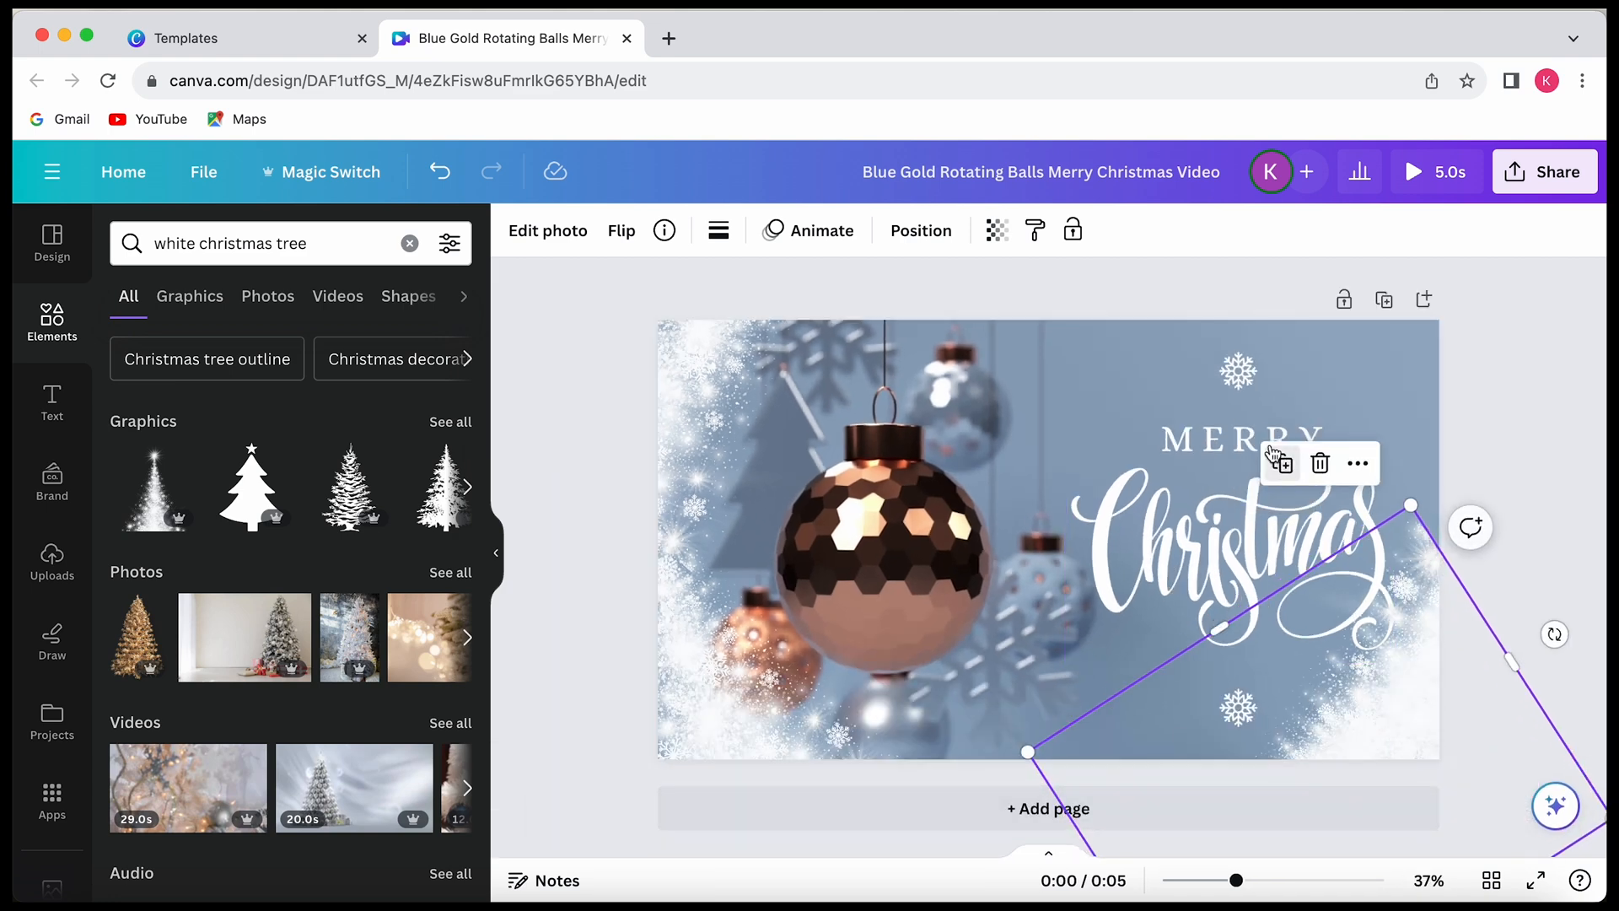
{"action": "left_click_drag", "start_coordinate": [1344, 680], "coordinate": [1358, 506]}
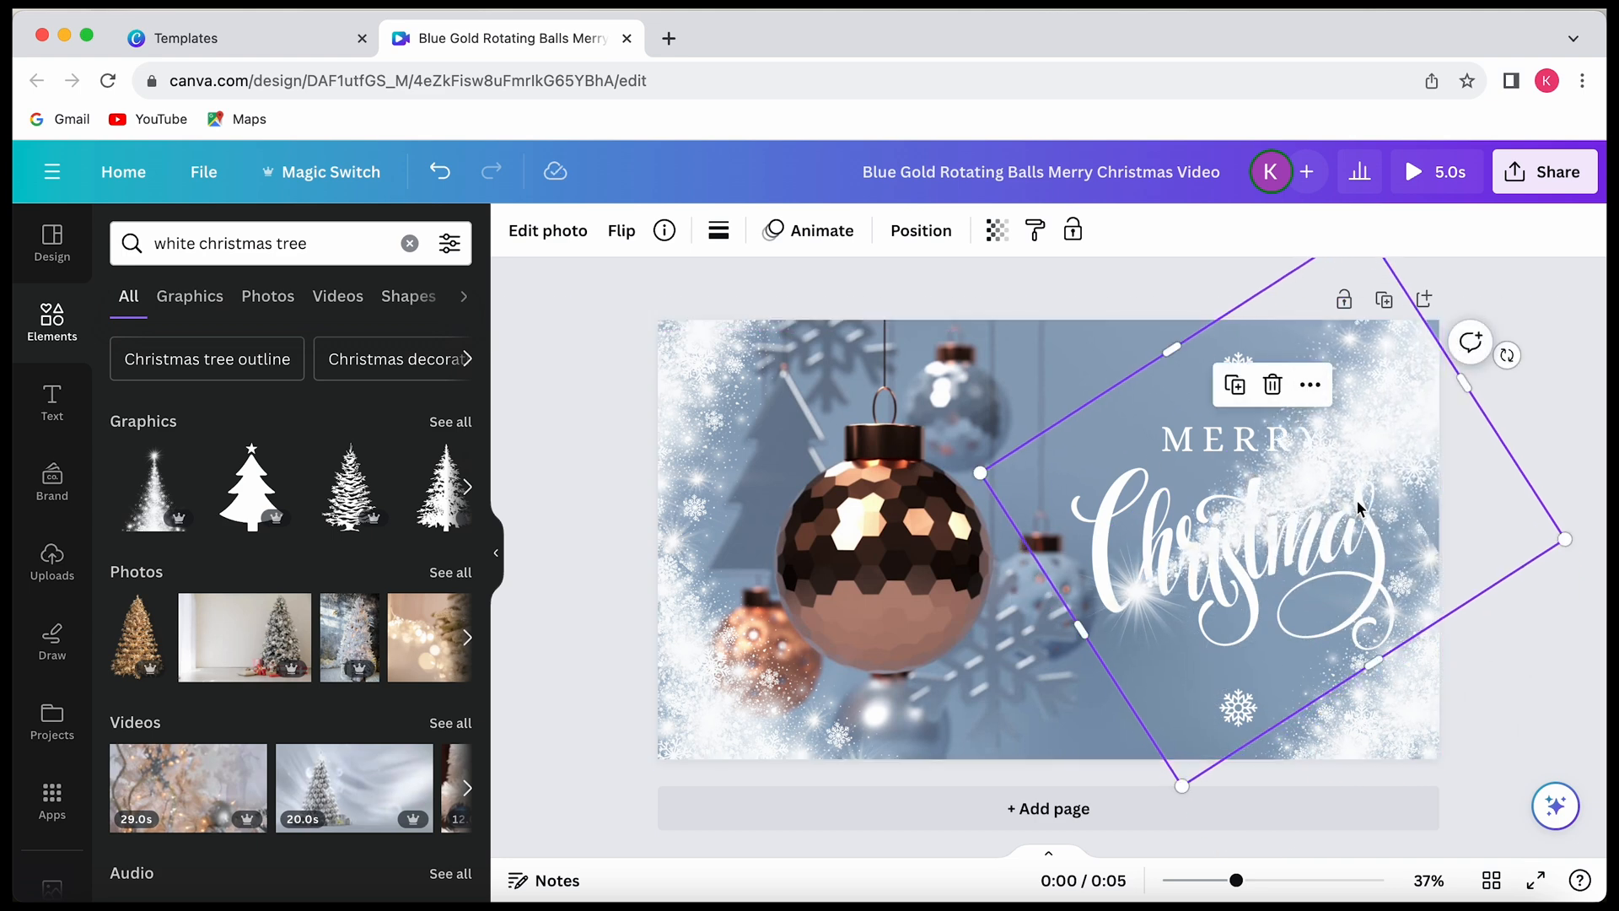
{"action": "left_click_drag", "start_coordinate": [1522, 352], "coordinate": [1207, 336]}
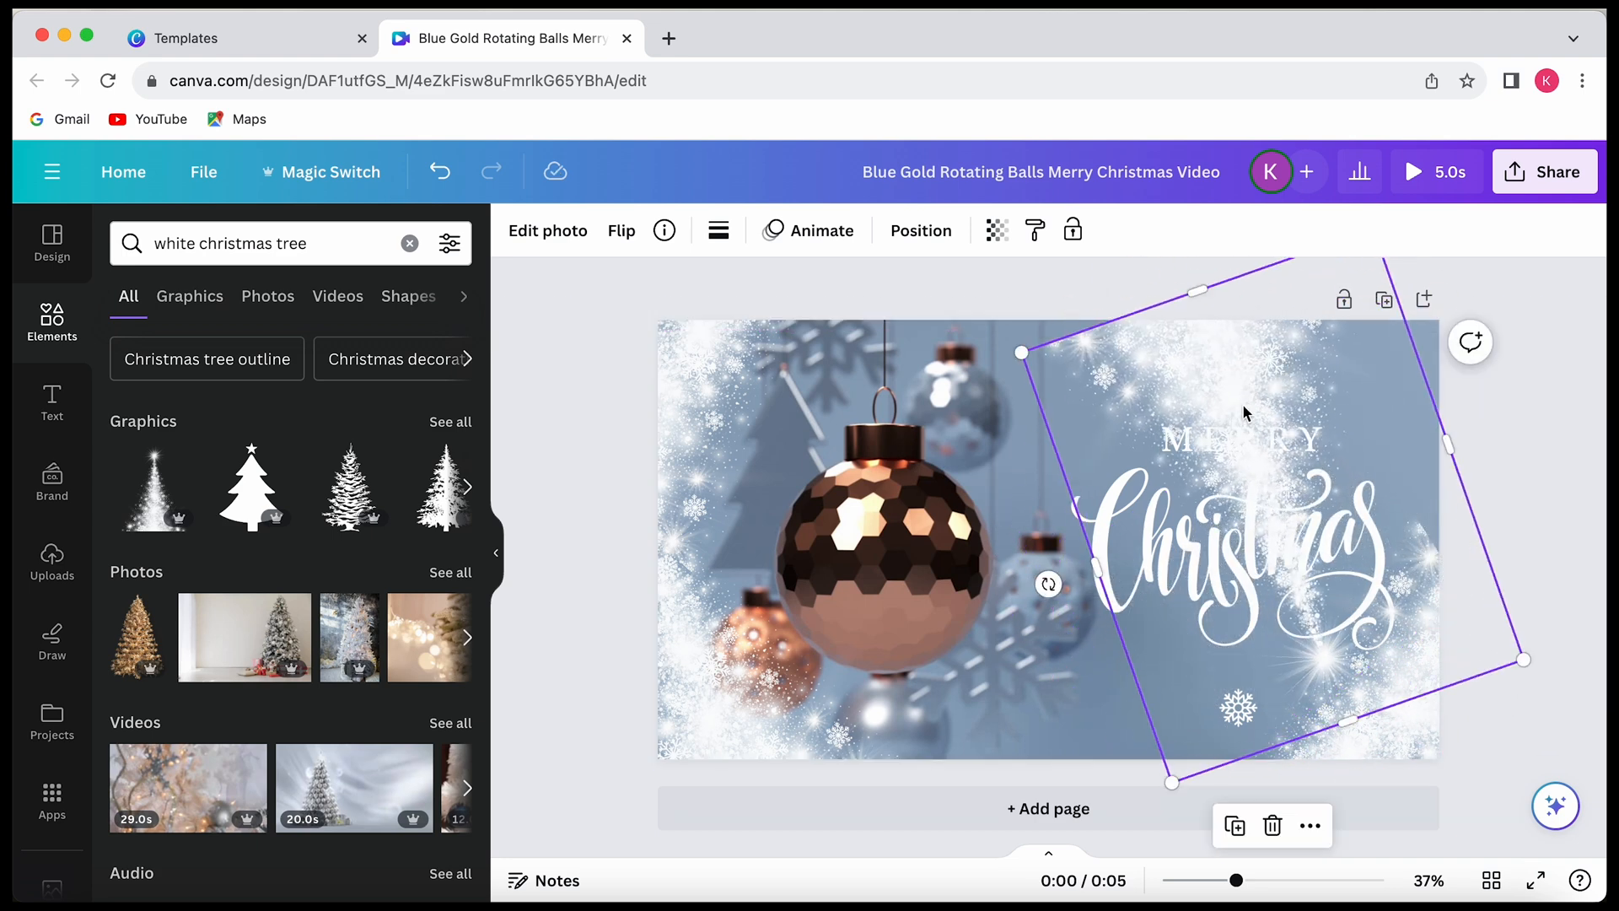
{"action": "left_click_drag", "start_coordinate": [1245, 412], "coordinate": [1380, 374]}
{"action": "left_click", "coordinate": [1380, 373]}
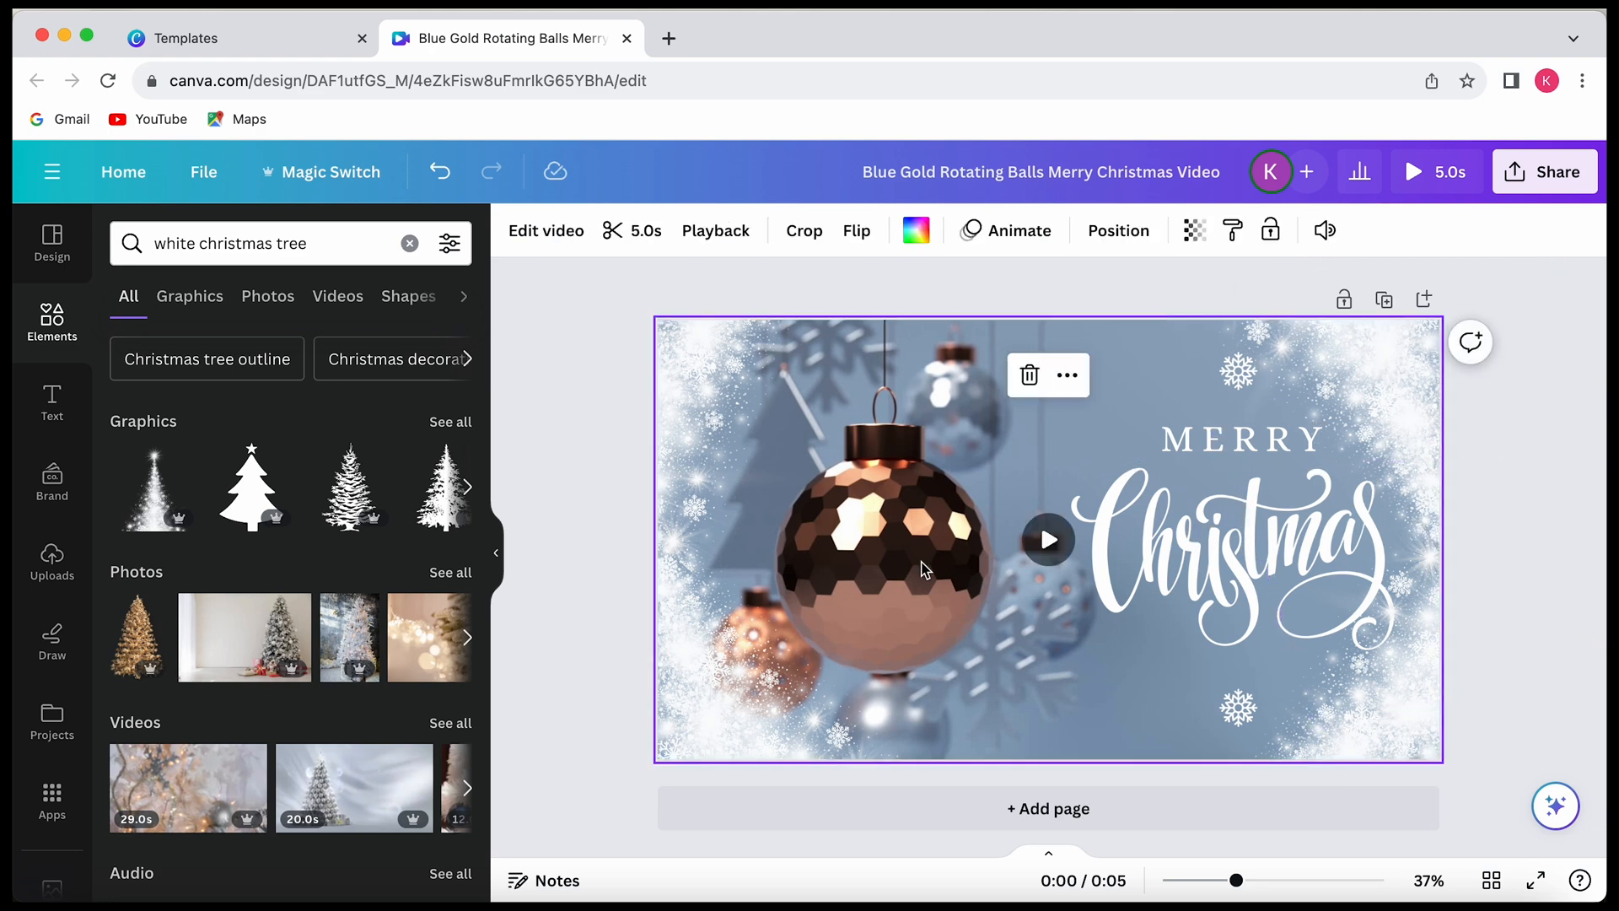
{"action": "left_click", "coordinate": [1049, 854]}
- Move the "MERRY" text and the "Christmas" lettering left, away from the snowy right edge, and raise "MERRY" slightly
{"action": "left_click", "coordinate": [1217, 419]}
{"action": "left_click", "coordinate": [1215, 421]}
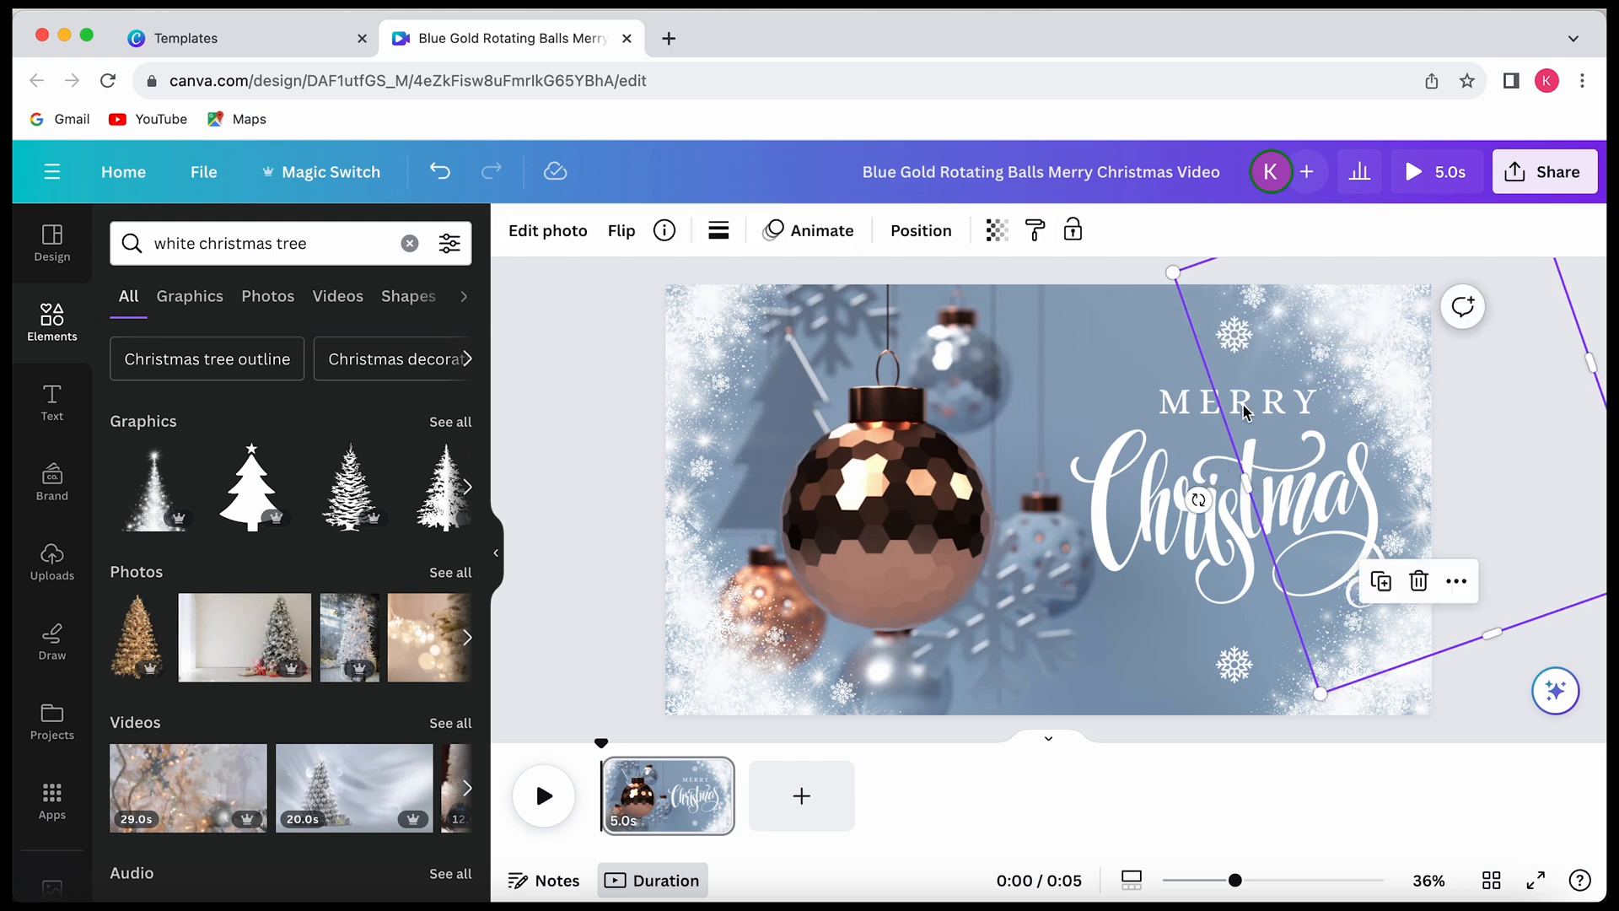
{"action": "left_click", "coordinate": [1203, 422]}
{"action": "left_click_drag", "start_coordinate": [1202, 421], "coordinate": [1165, 421]}
{"action": "left_click_drag", "start_coordinate": [1222, 516], "coordinate": [1155, 513]}
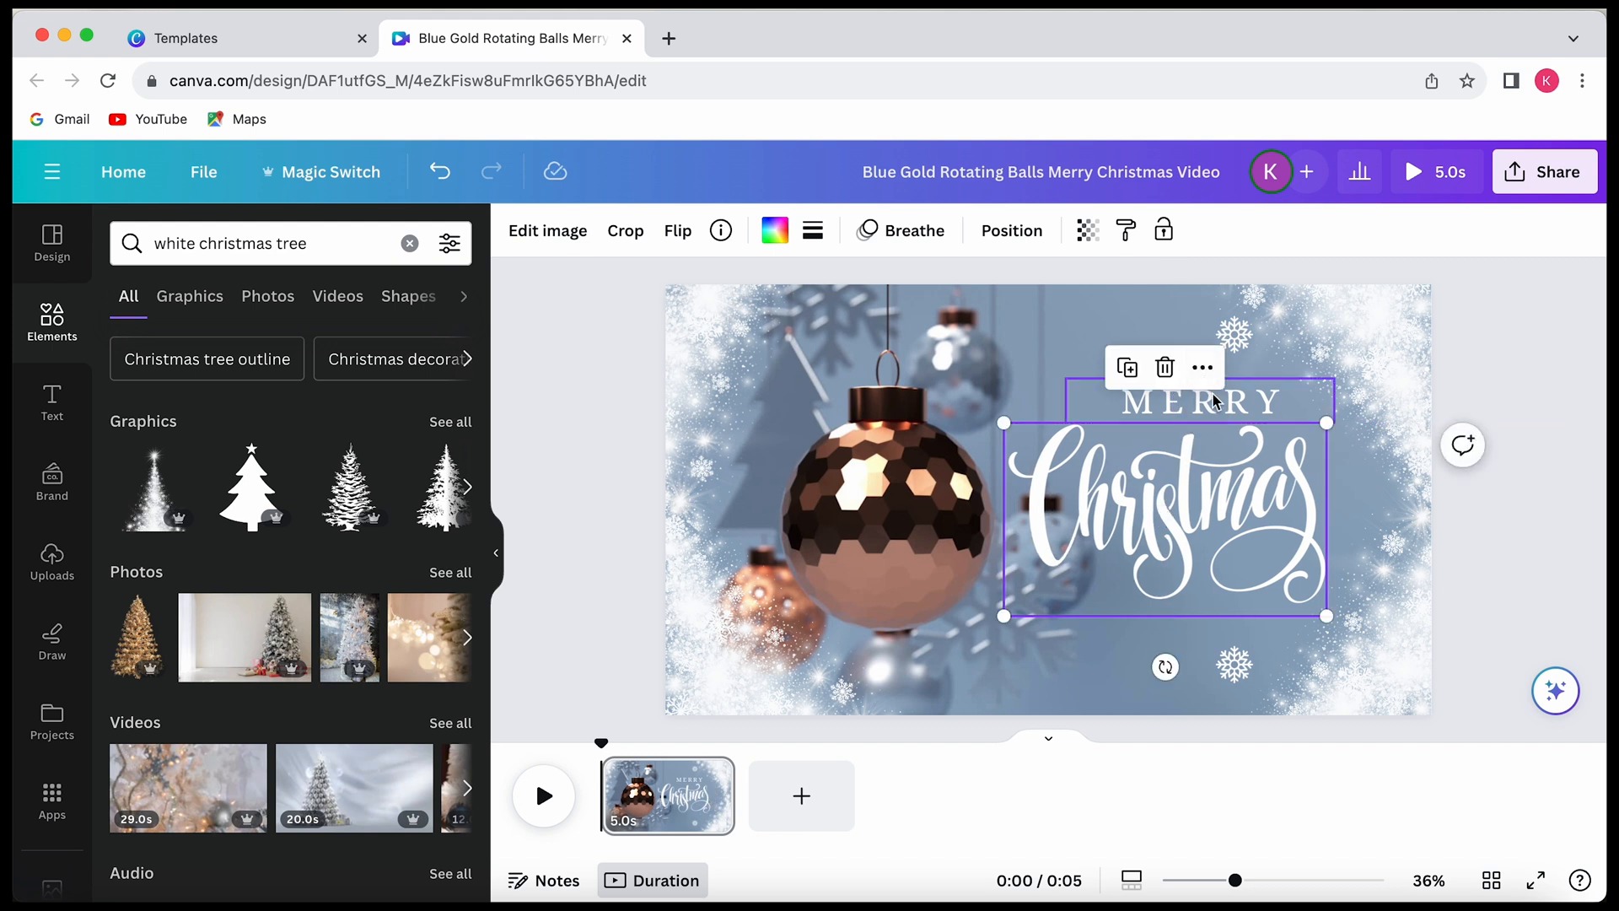
{"action": "left_click_drag", "start_coordinate": [1214, 399], "coordinate": [1189, 398]}
{"action": "left_click_drag", "start_coordinate": [1188, 397], "coordinate": [1188, 388]}
- Send the lower-right tree graphic backward and move the lower snowflake left, centred beneath the "Christmas" lettering
{"action": "left_click", "coordinate": [1214, 498]}
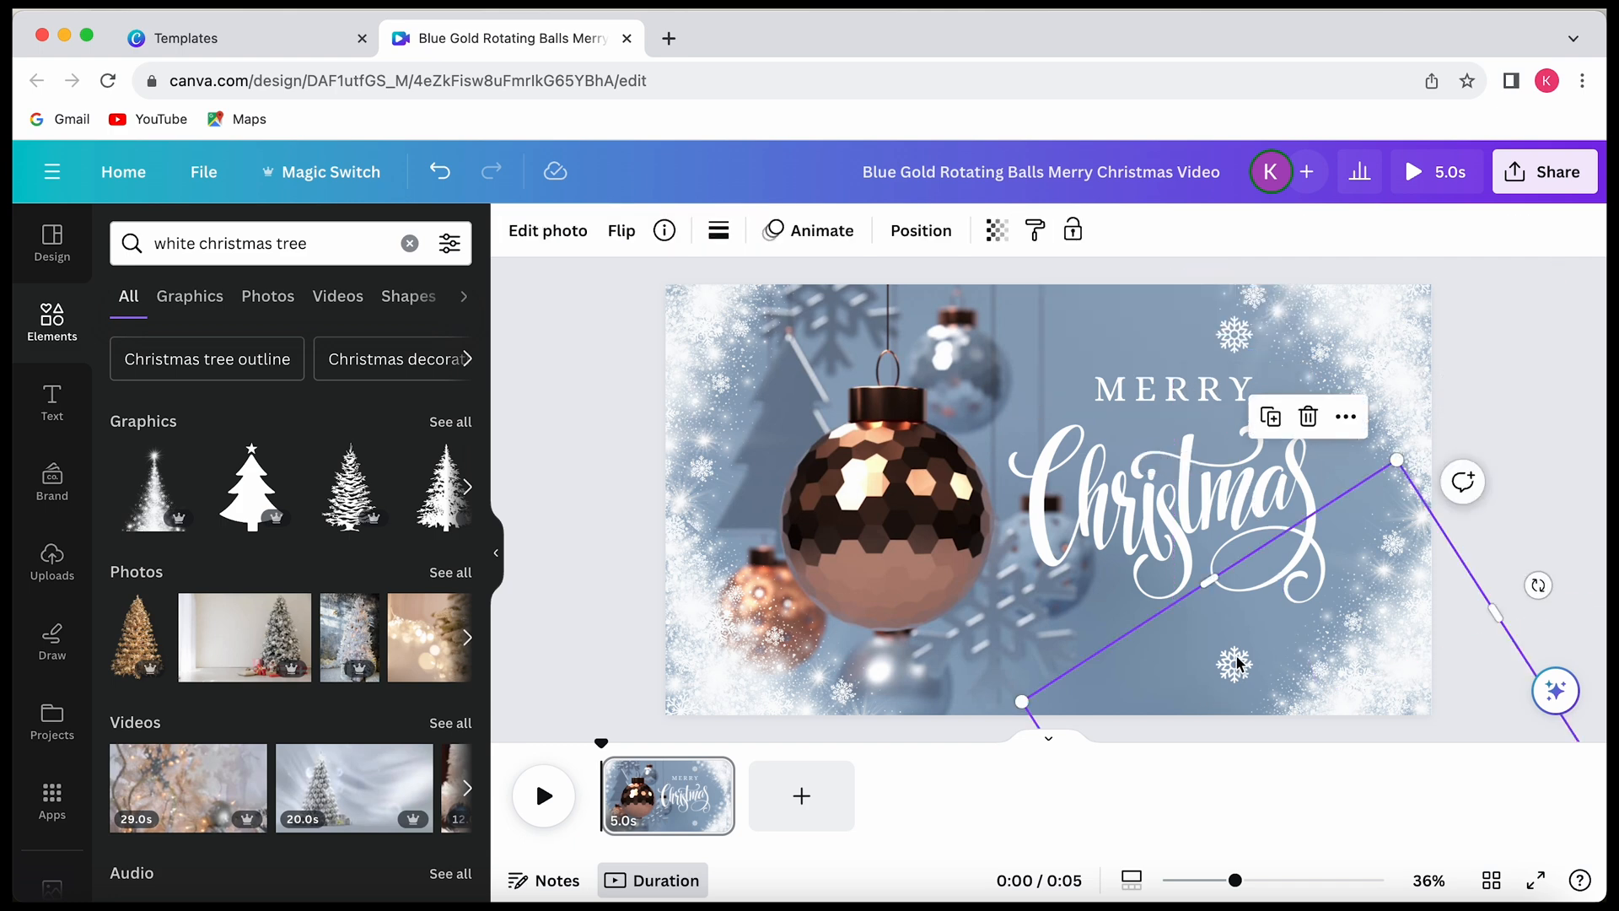
{"action": "left_click", "coordinate": [1343, 416]}
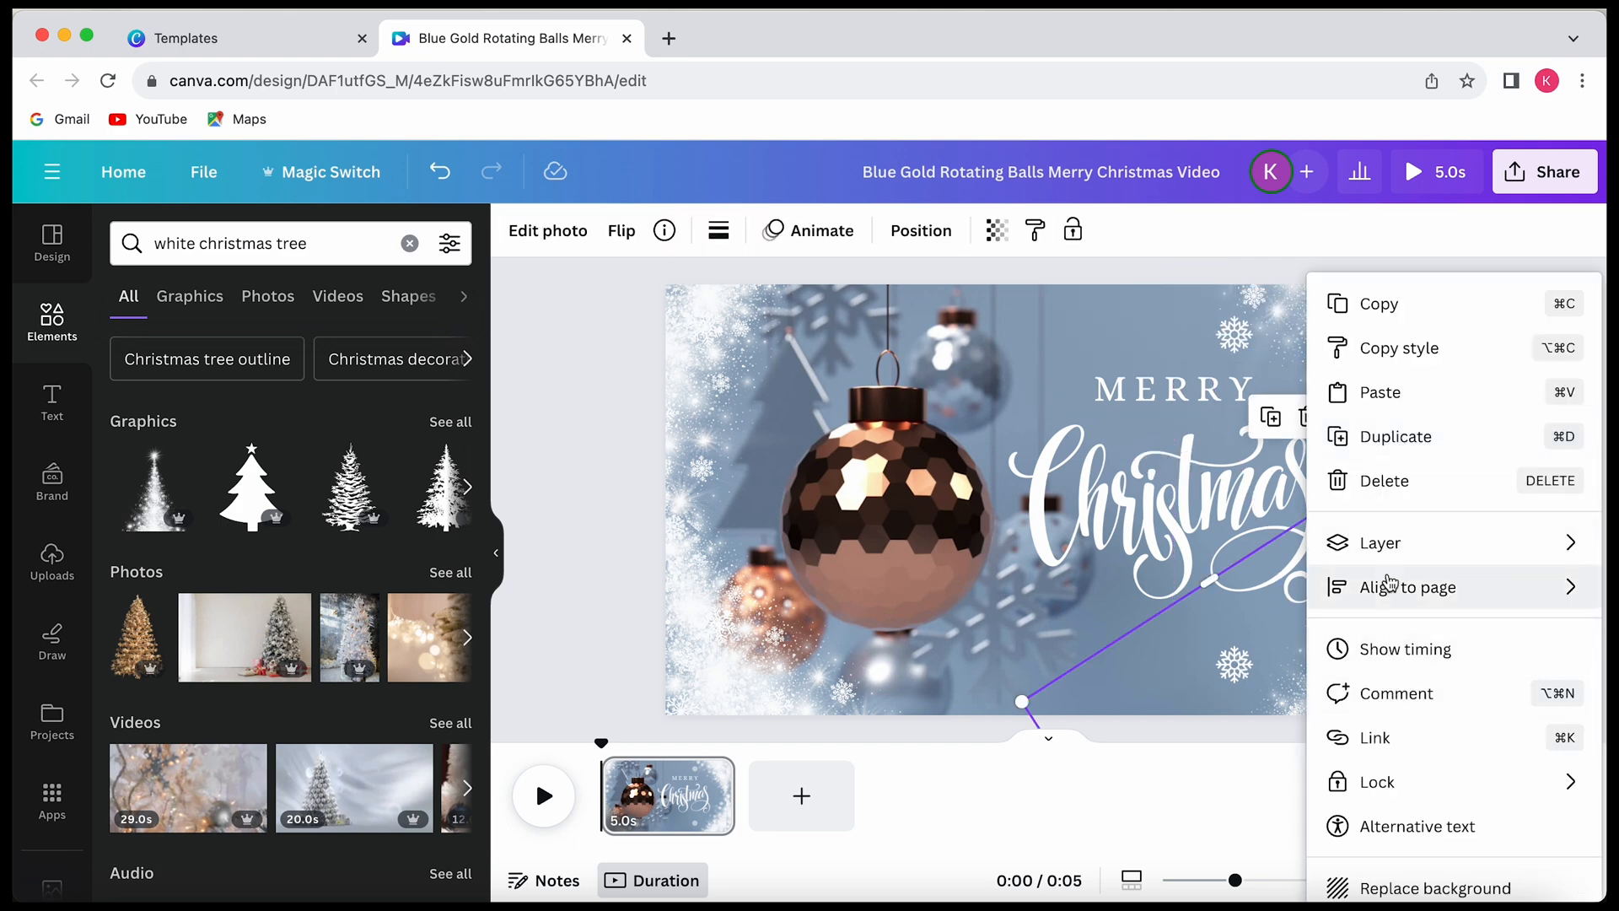
{"action": "mouse_move", "coordinate": [1389, 558]}
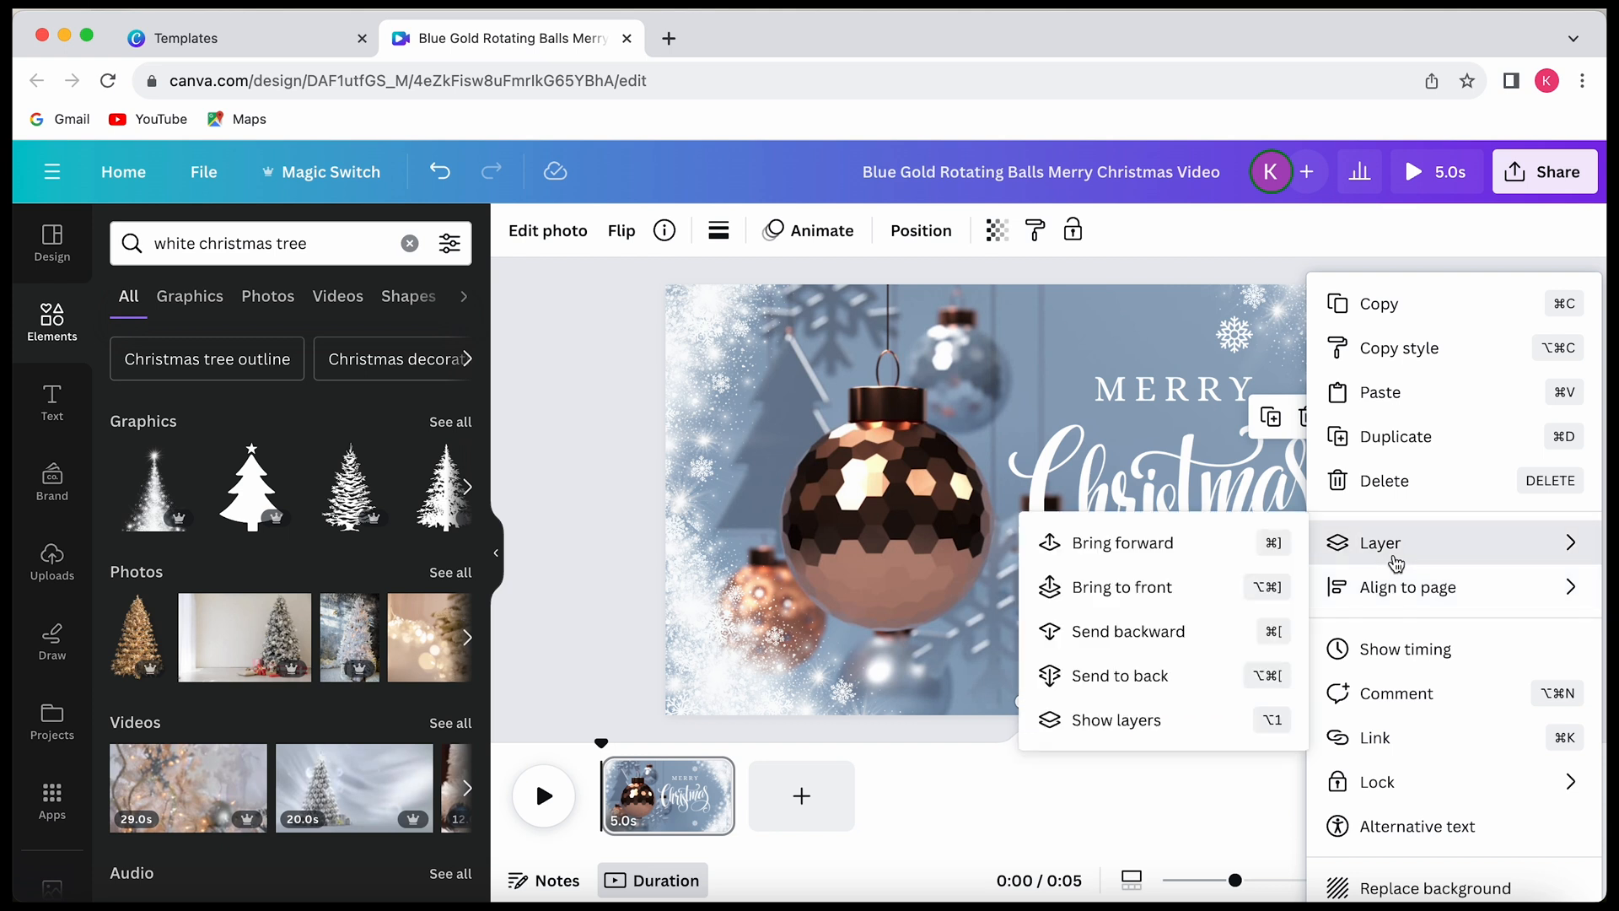
{"action": "left_click", "coordinate": [1112, 634]}
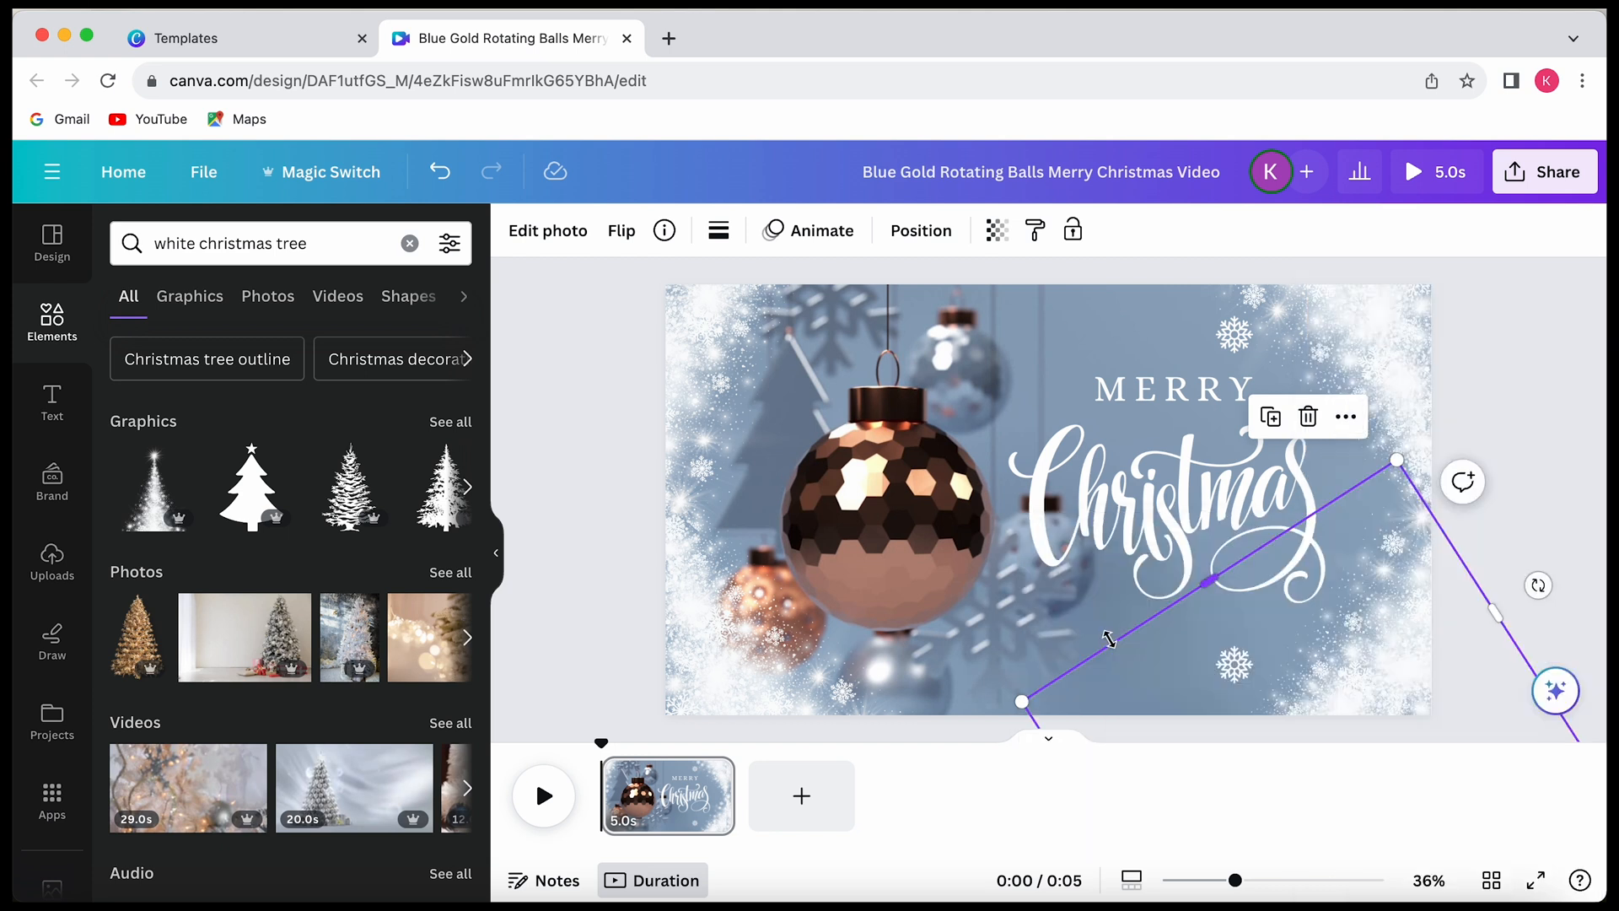
{"action": "left_click", "coordinate": [1234, 664]}
{"action": "left_click_drag", "start_coordinate": [1234, 664], "coordinate": [1175, 650]}
- Send the upper-right tree graphic backward and move the upper snowflake left, centred above the "MERRY" text
{"action": "left_click", "coordinate": [1233, 336]}
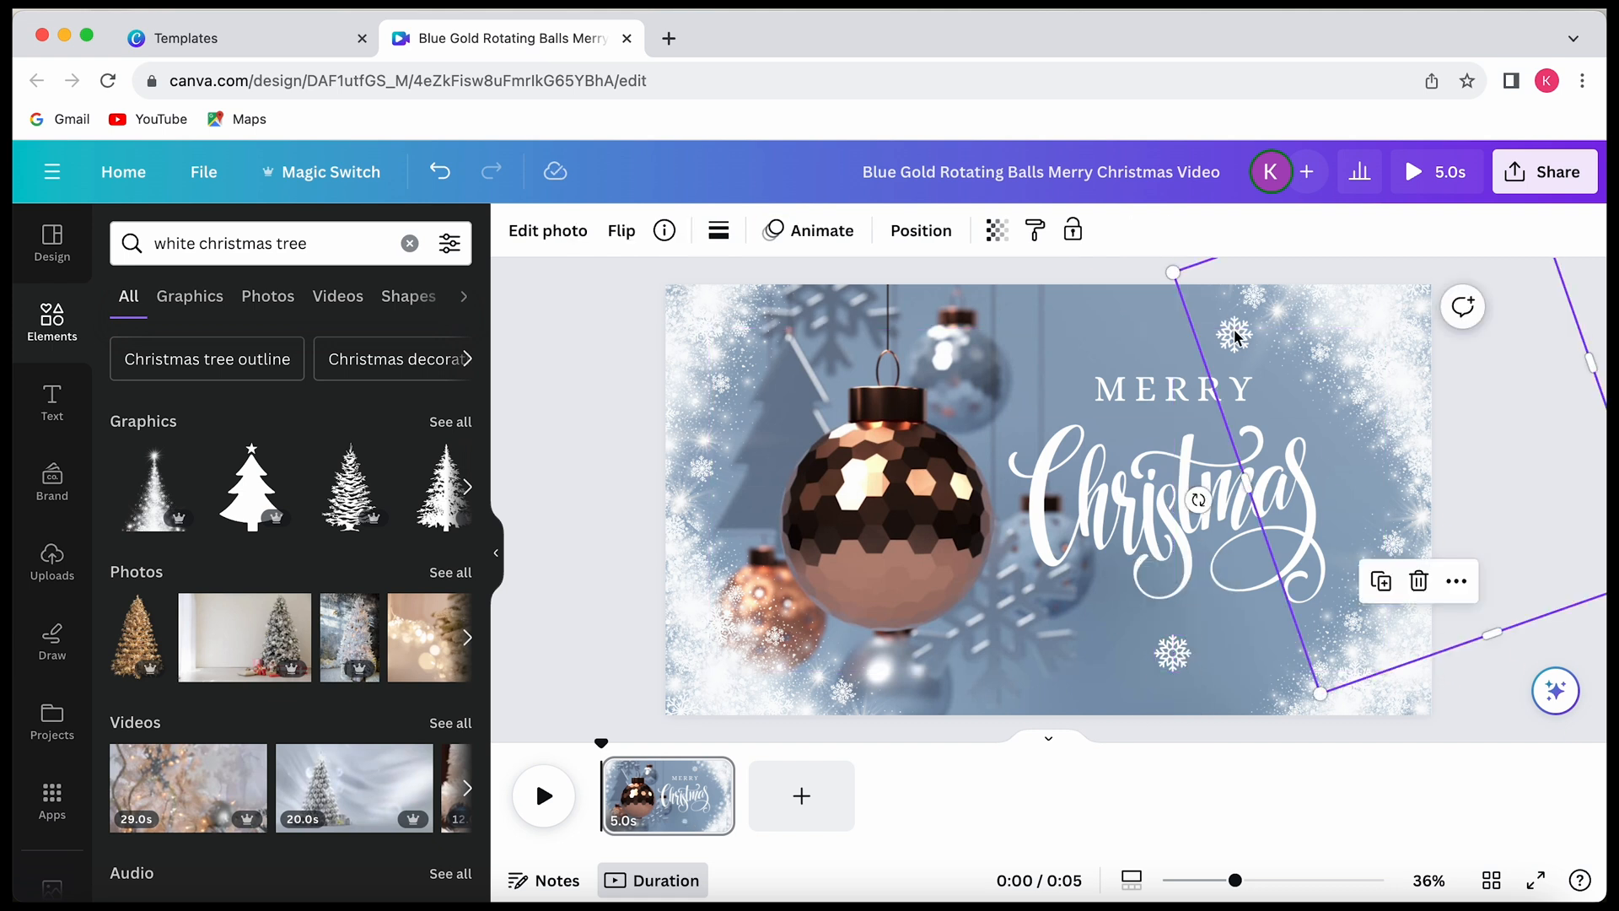
{"action": "left_click", "coordinate": [1456, 581]}
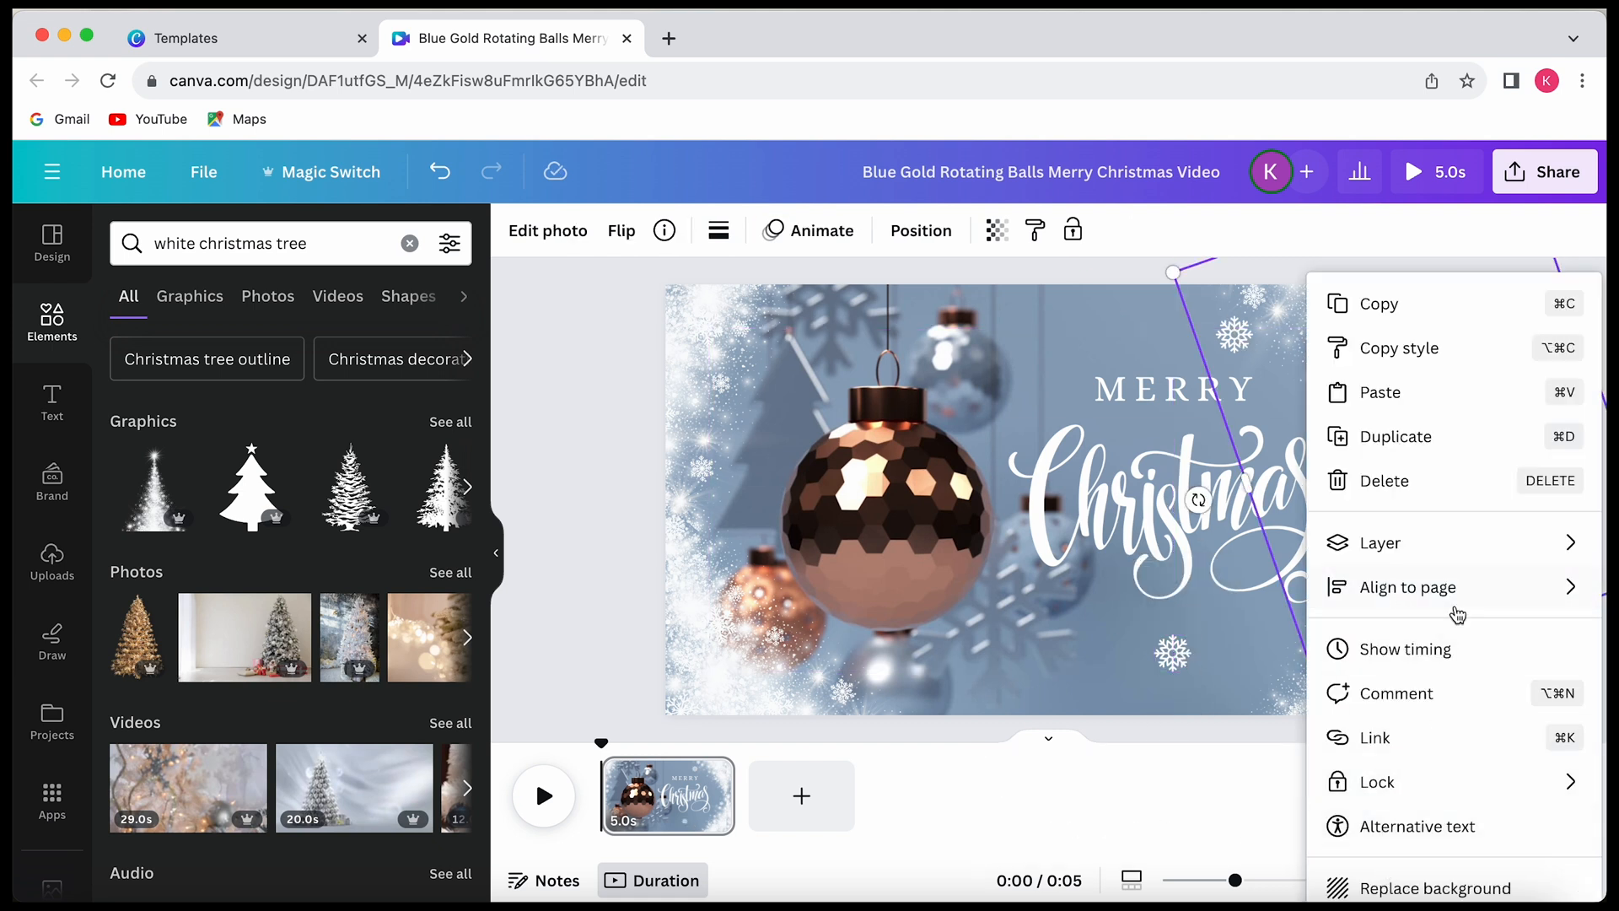
{"action": "mouse_move", "coordinate": [1463, 536]}
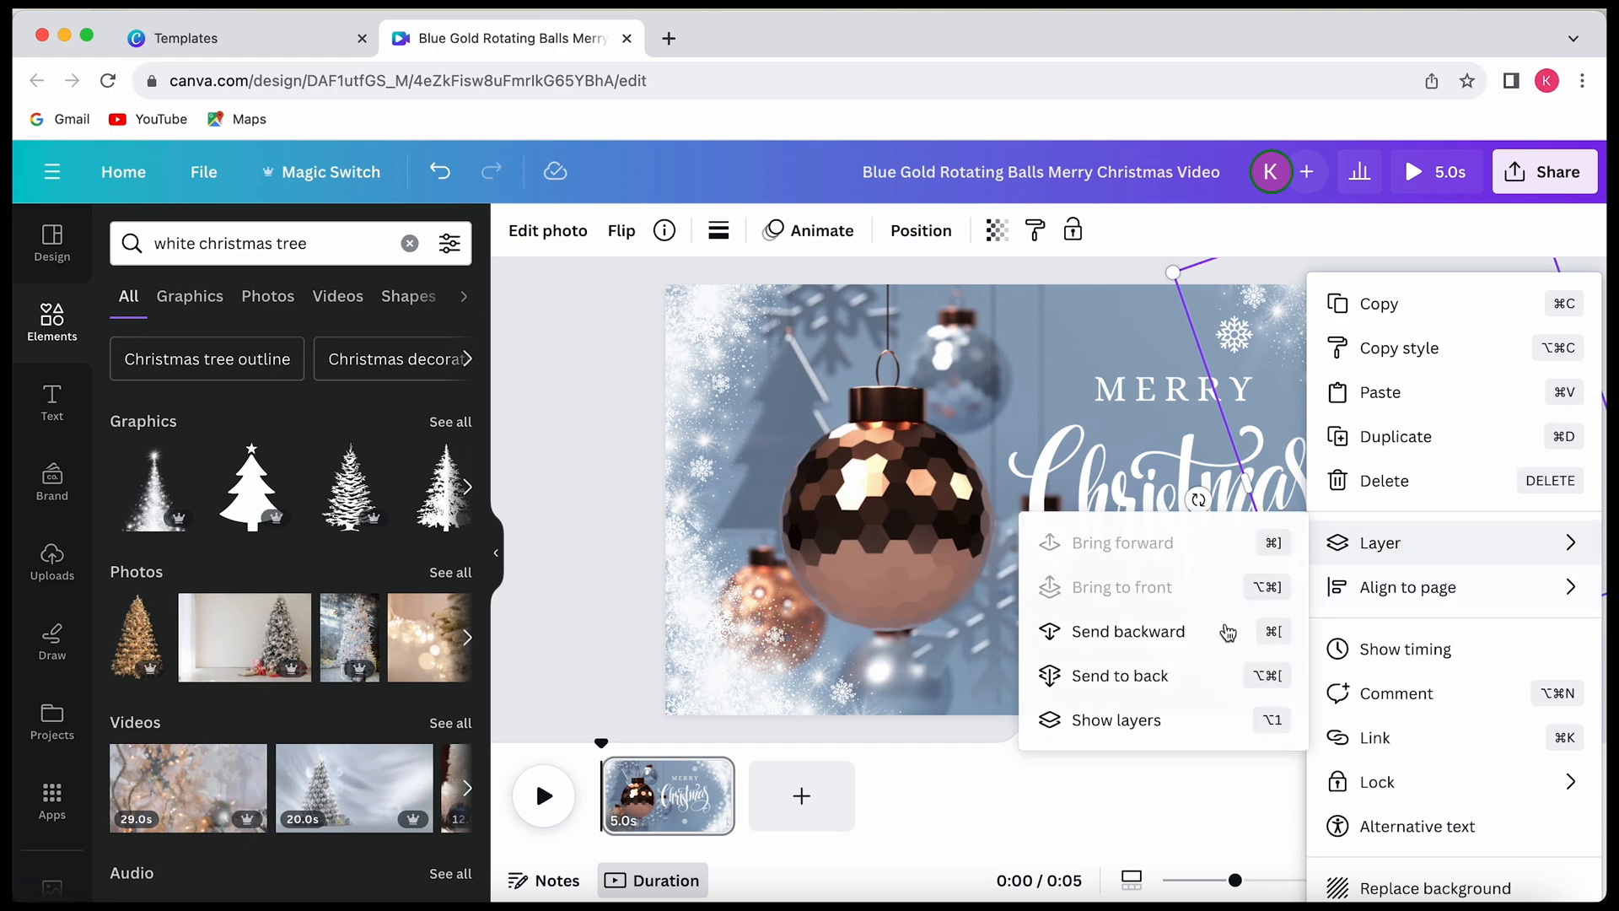
{"action": "mouse_move", "coordinate": [1370, 561]}
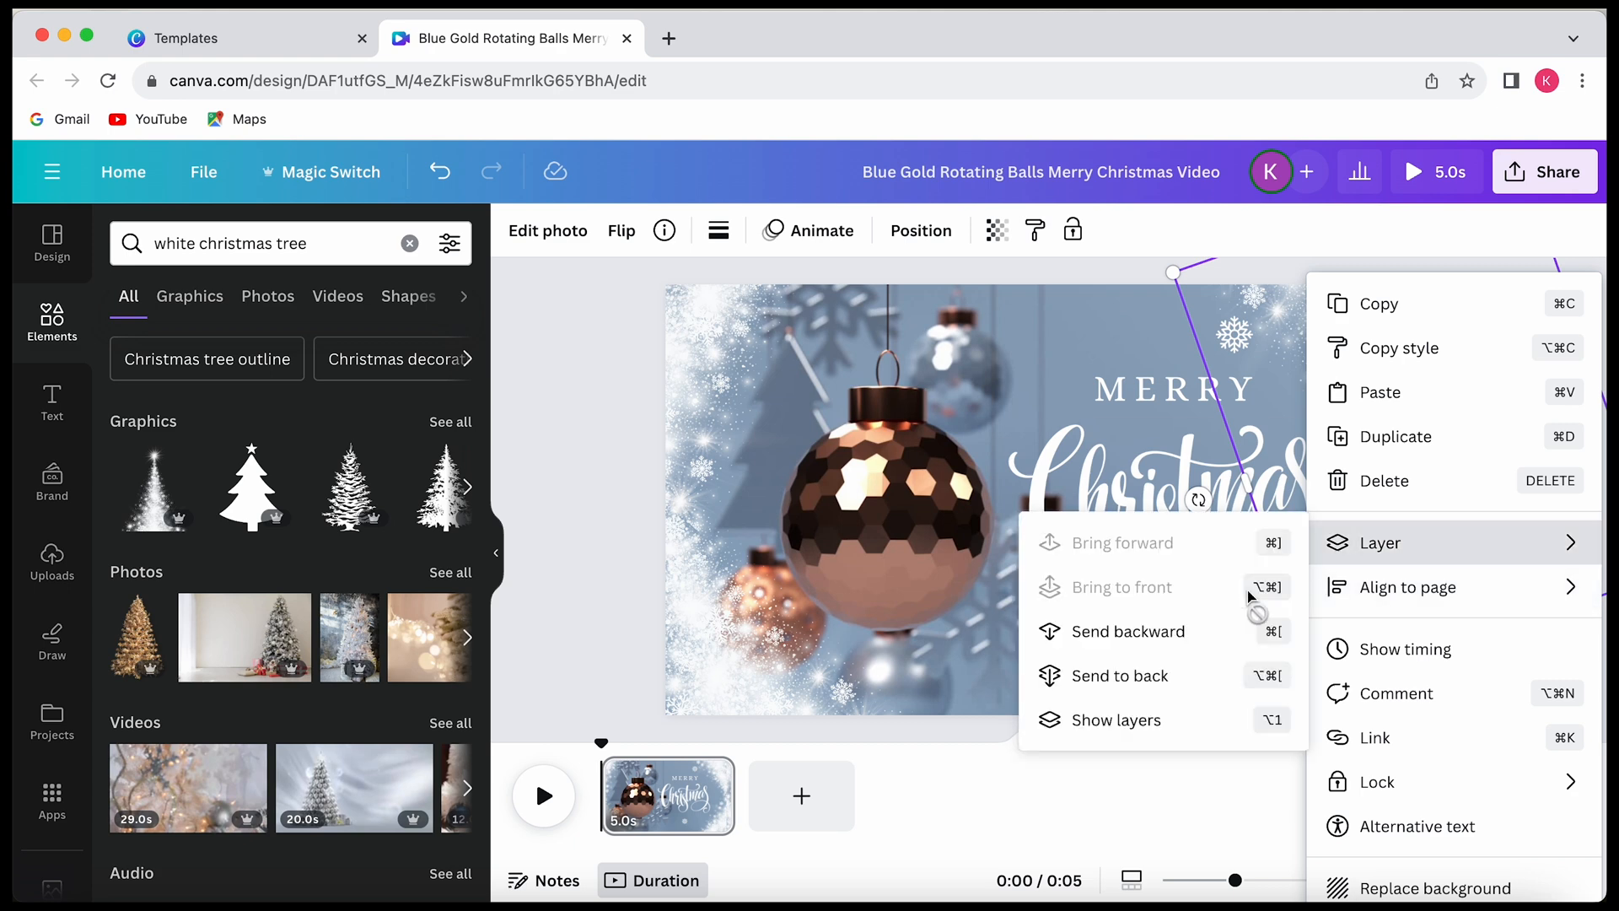
{"action": "left_click", "coordinate": [1224, 638]}
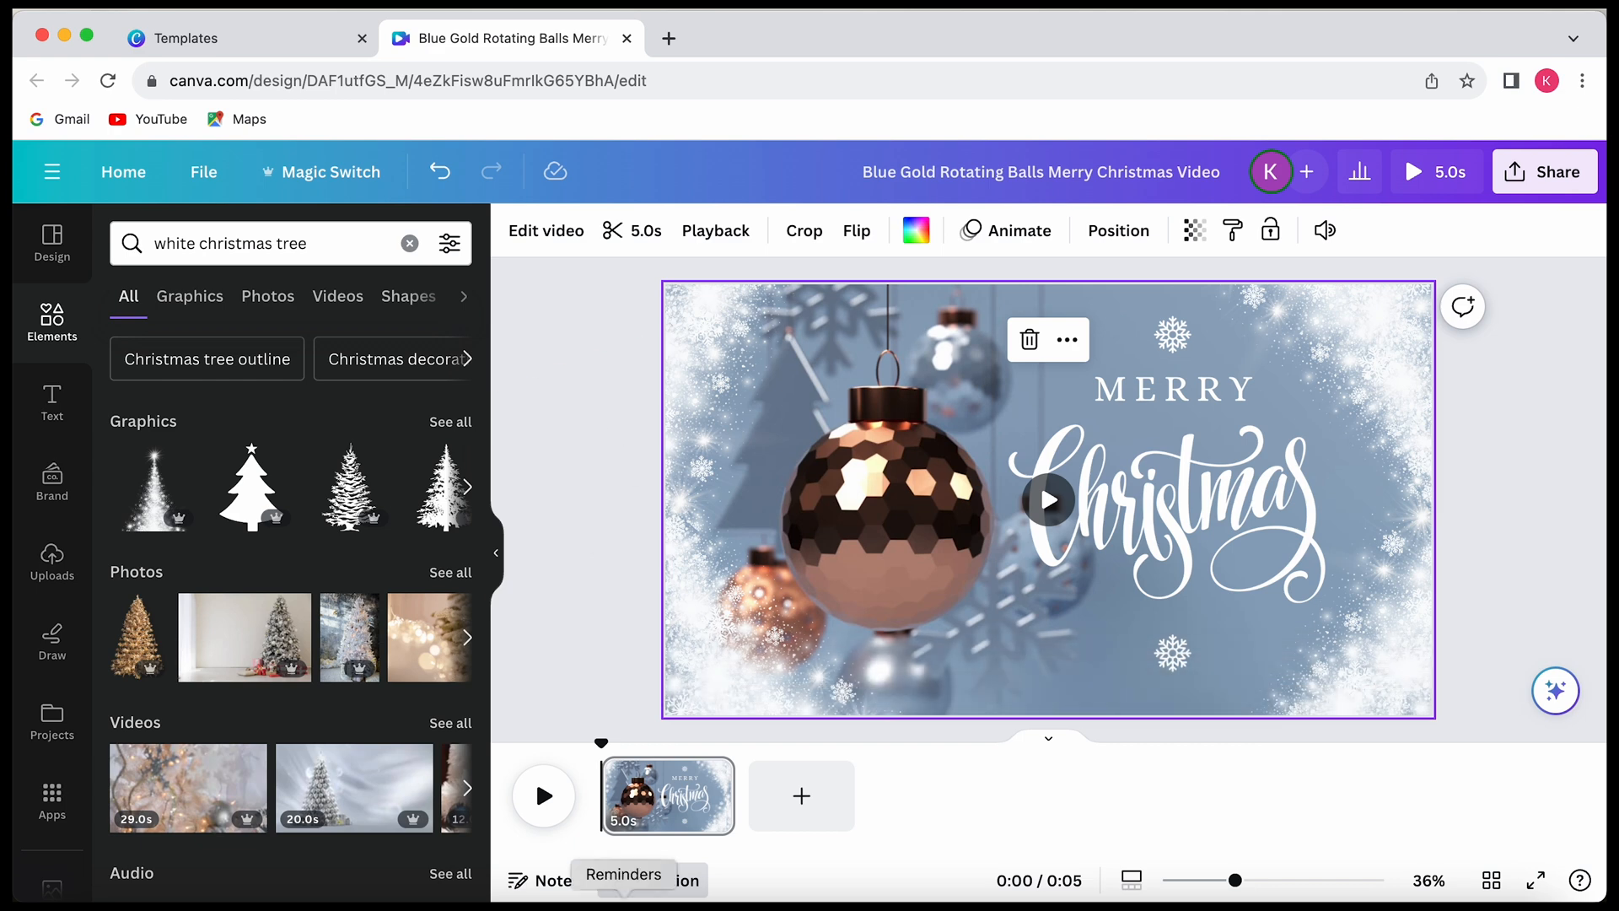
- Search the elements for "moving snowflakes" and look through all the graphics results
{"action": "left_click", "coordinate": [326, 243]}
{"action": "left_click_drag", "start_coordinate": [326, 243], "coordinate": [108, 244]}
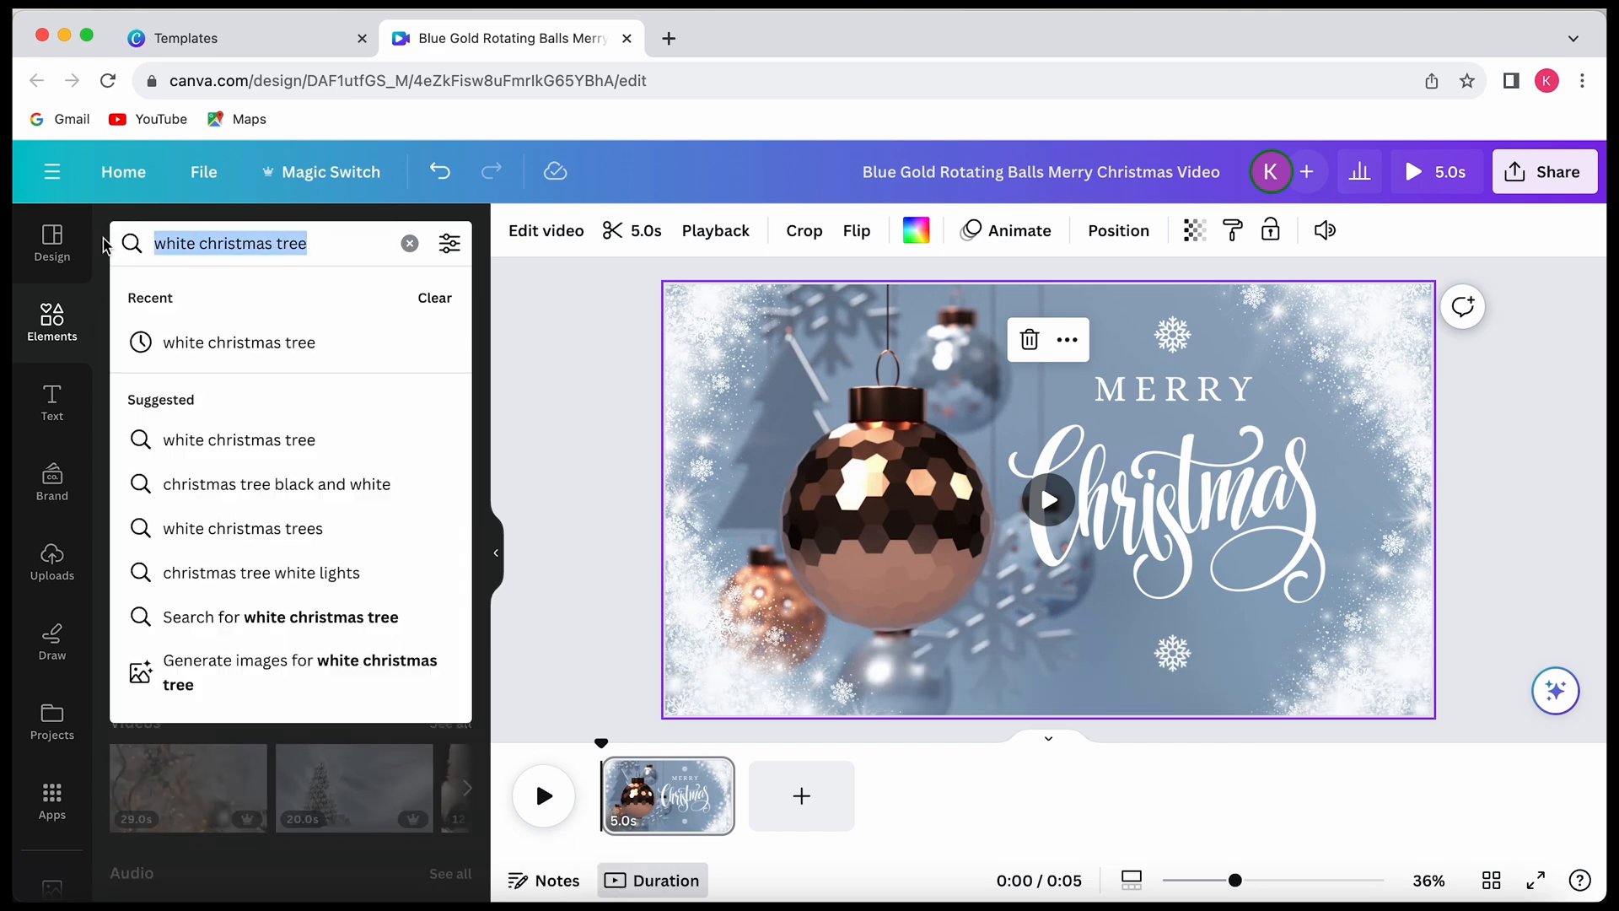
{"action": "type", "text": "moving "}
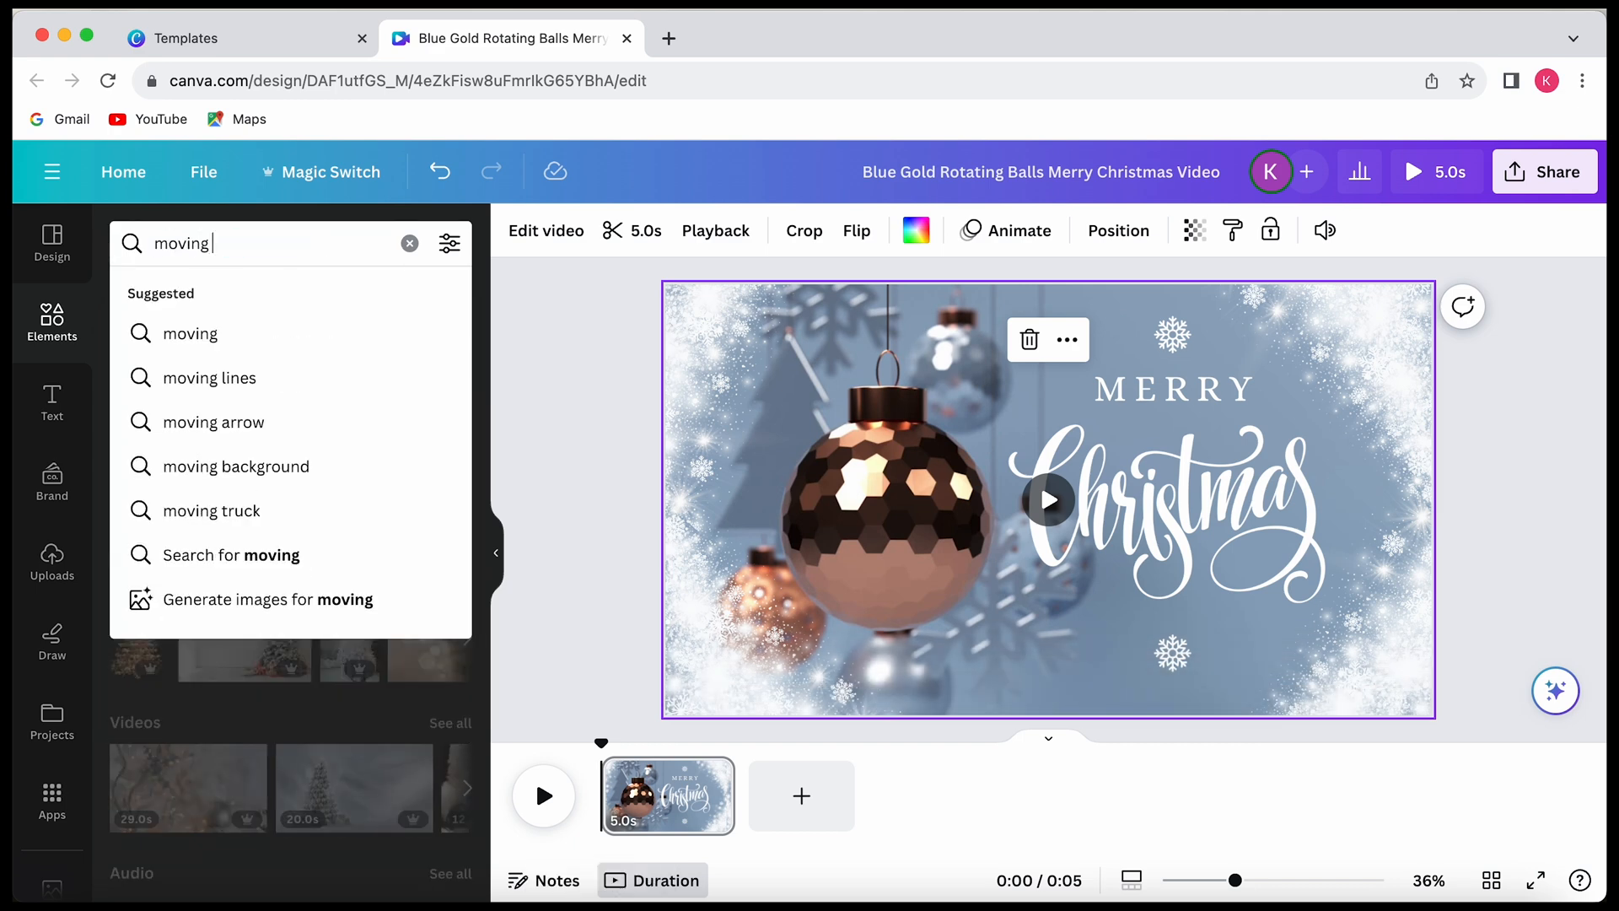
{"action": "type", "text": "sn"}
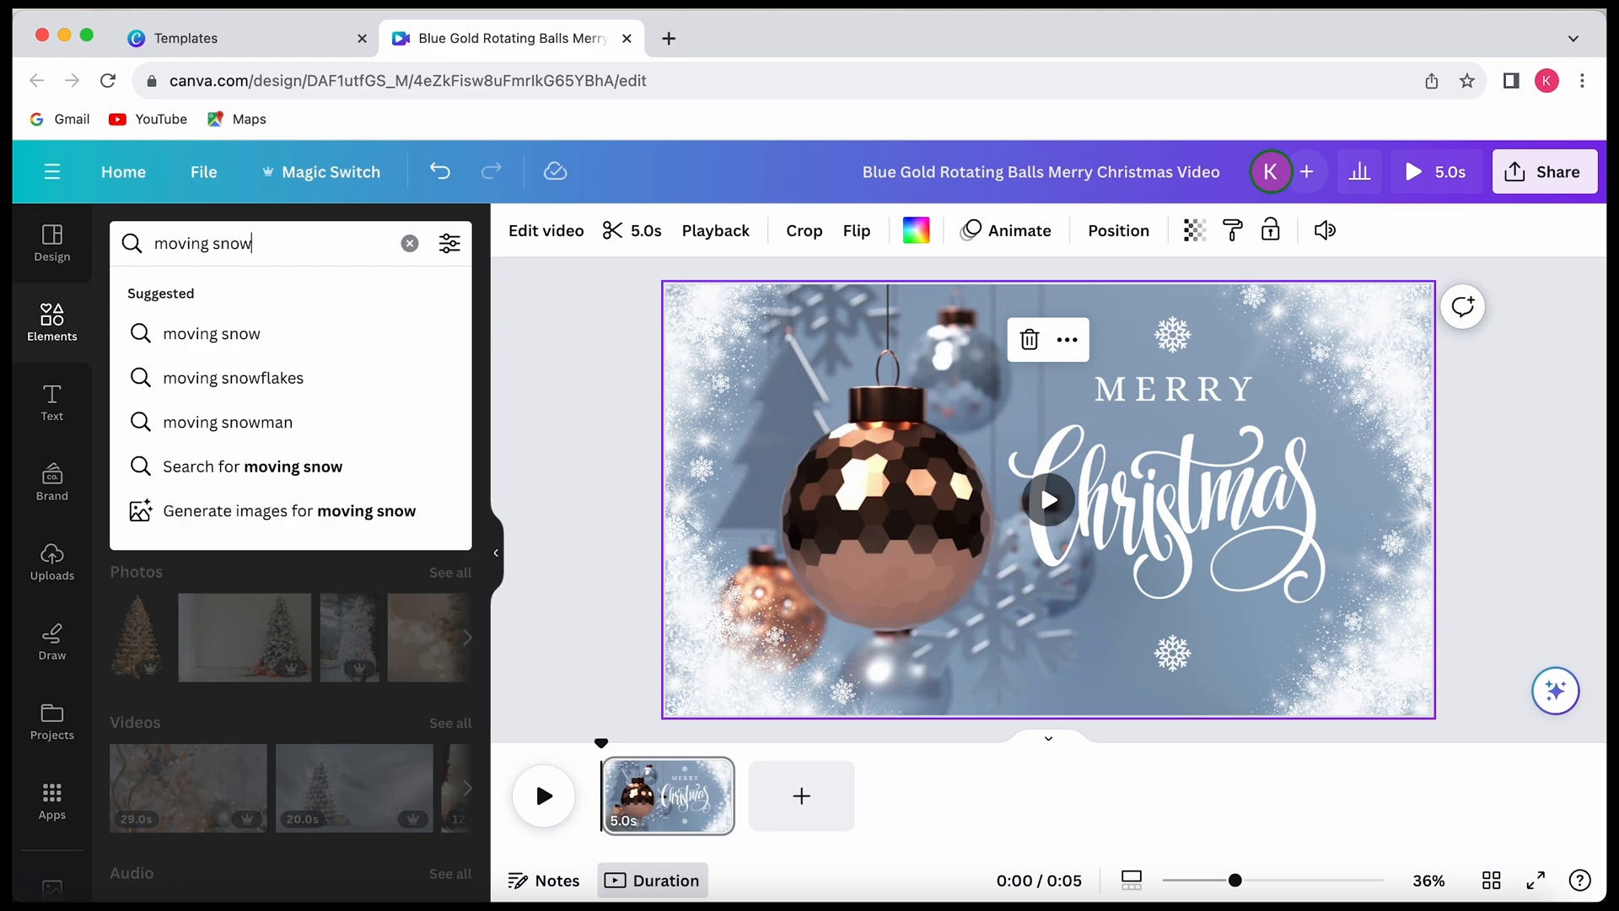
{"action": "type", "text": "ow"}
{"action": "left_click", "coordinate": [226, 378]}
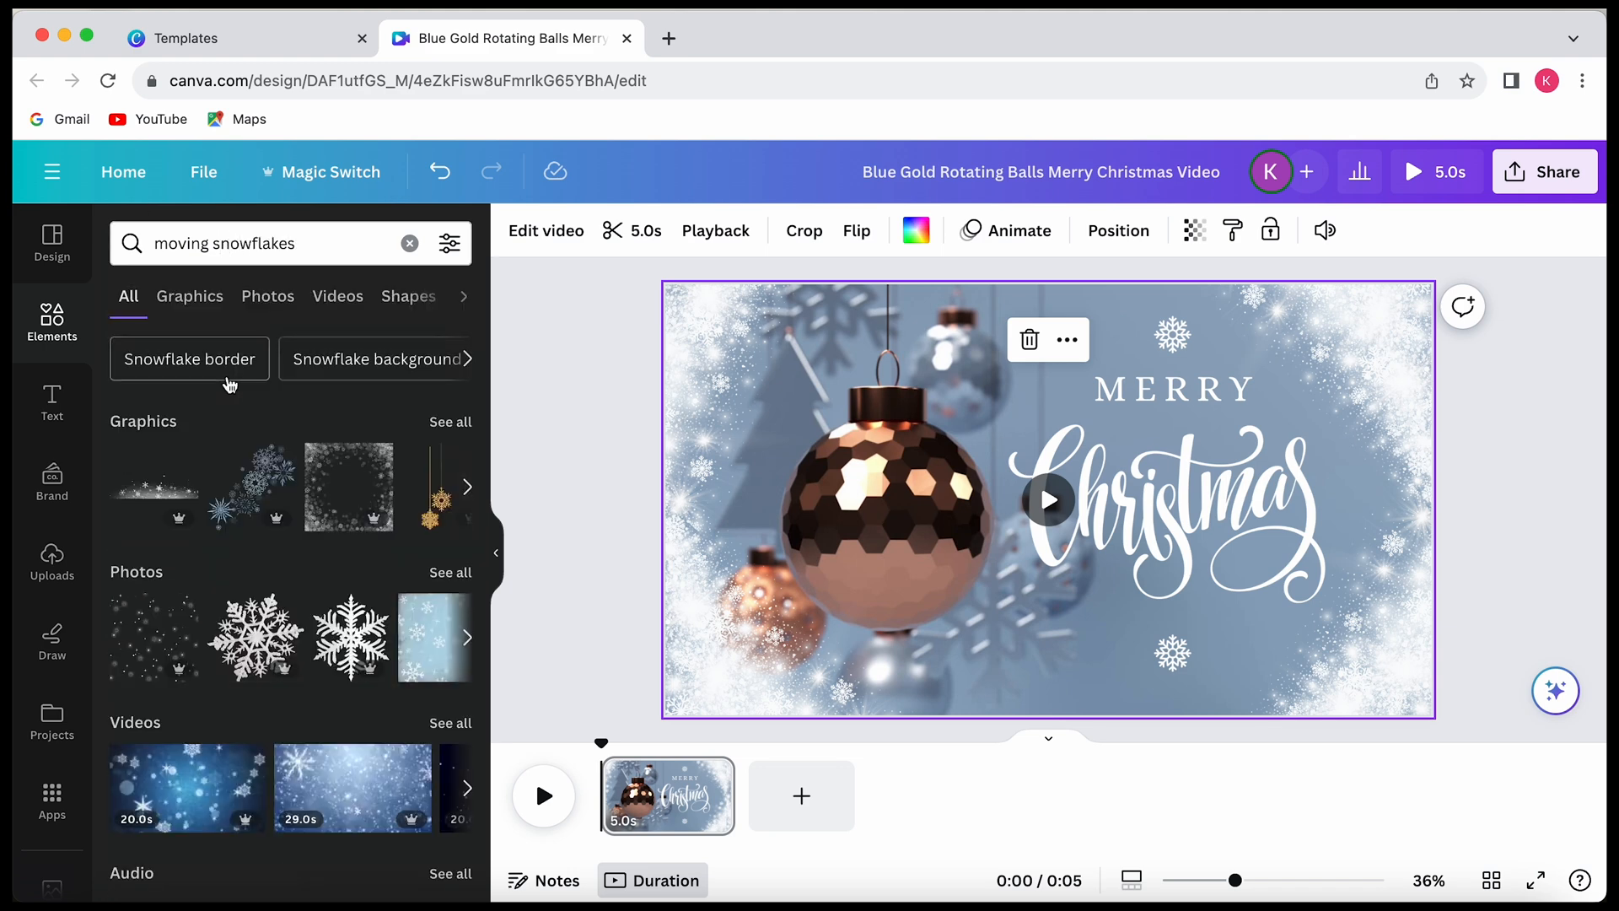
{"action": "left_click", "coordinate": [450, 422]}
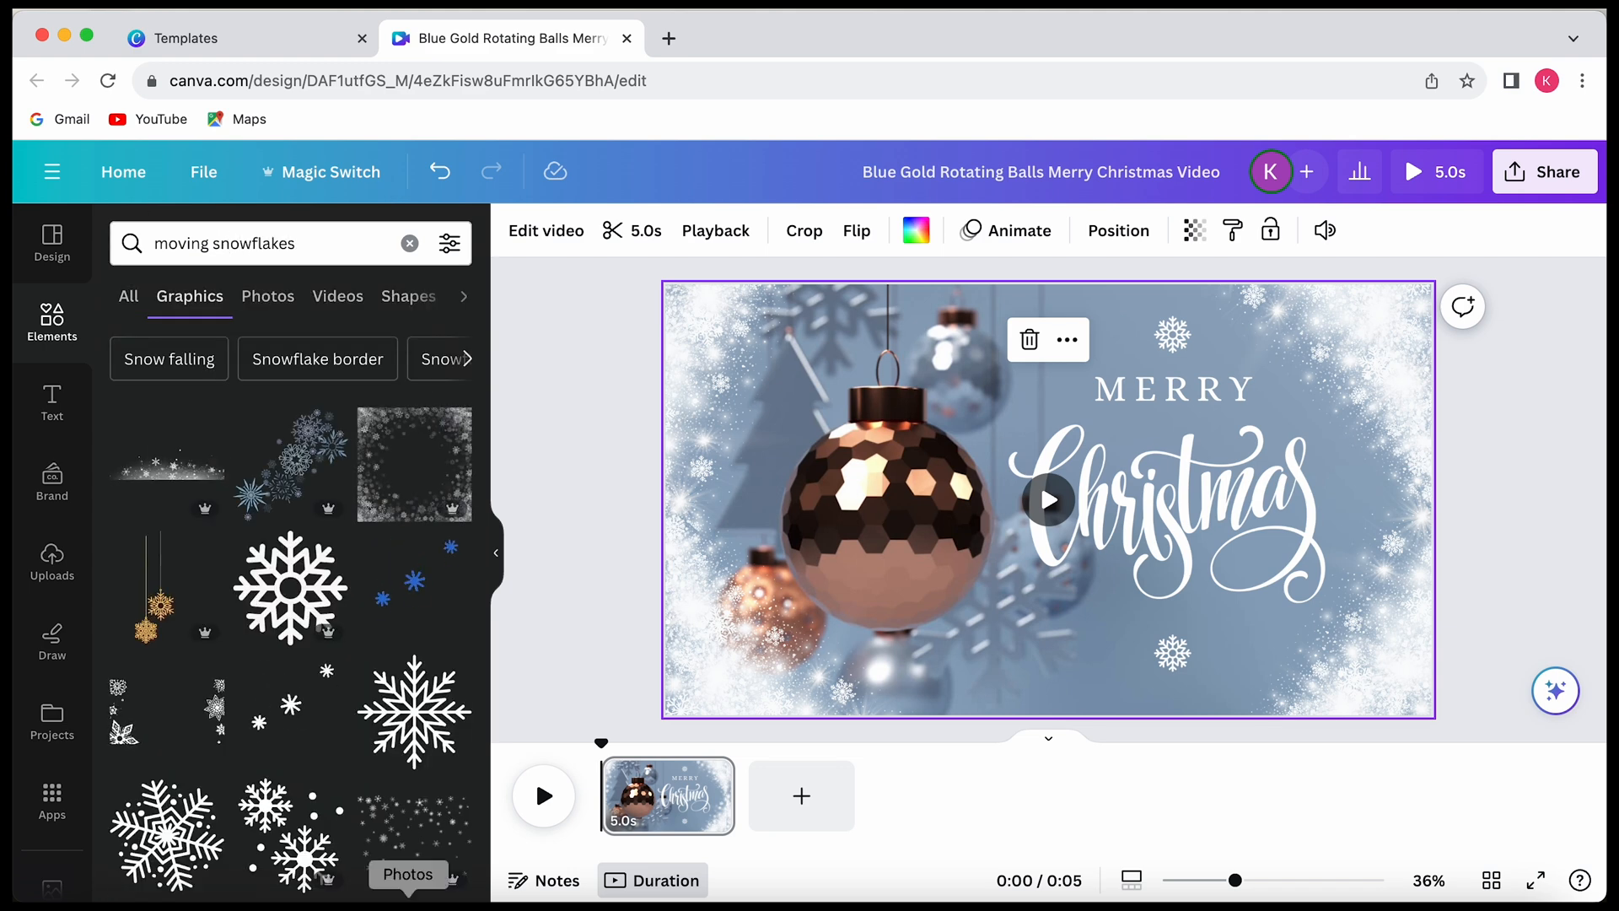
{"action": "scroll", "coordinate": [394, 879], "scroll_direction": "down", "scroll_amount": 3}
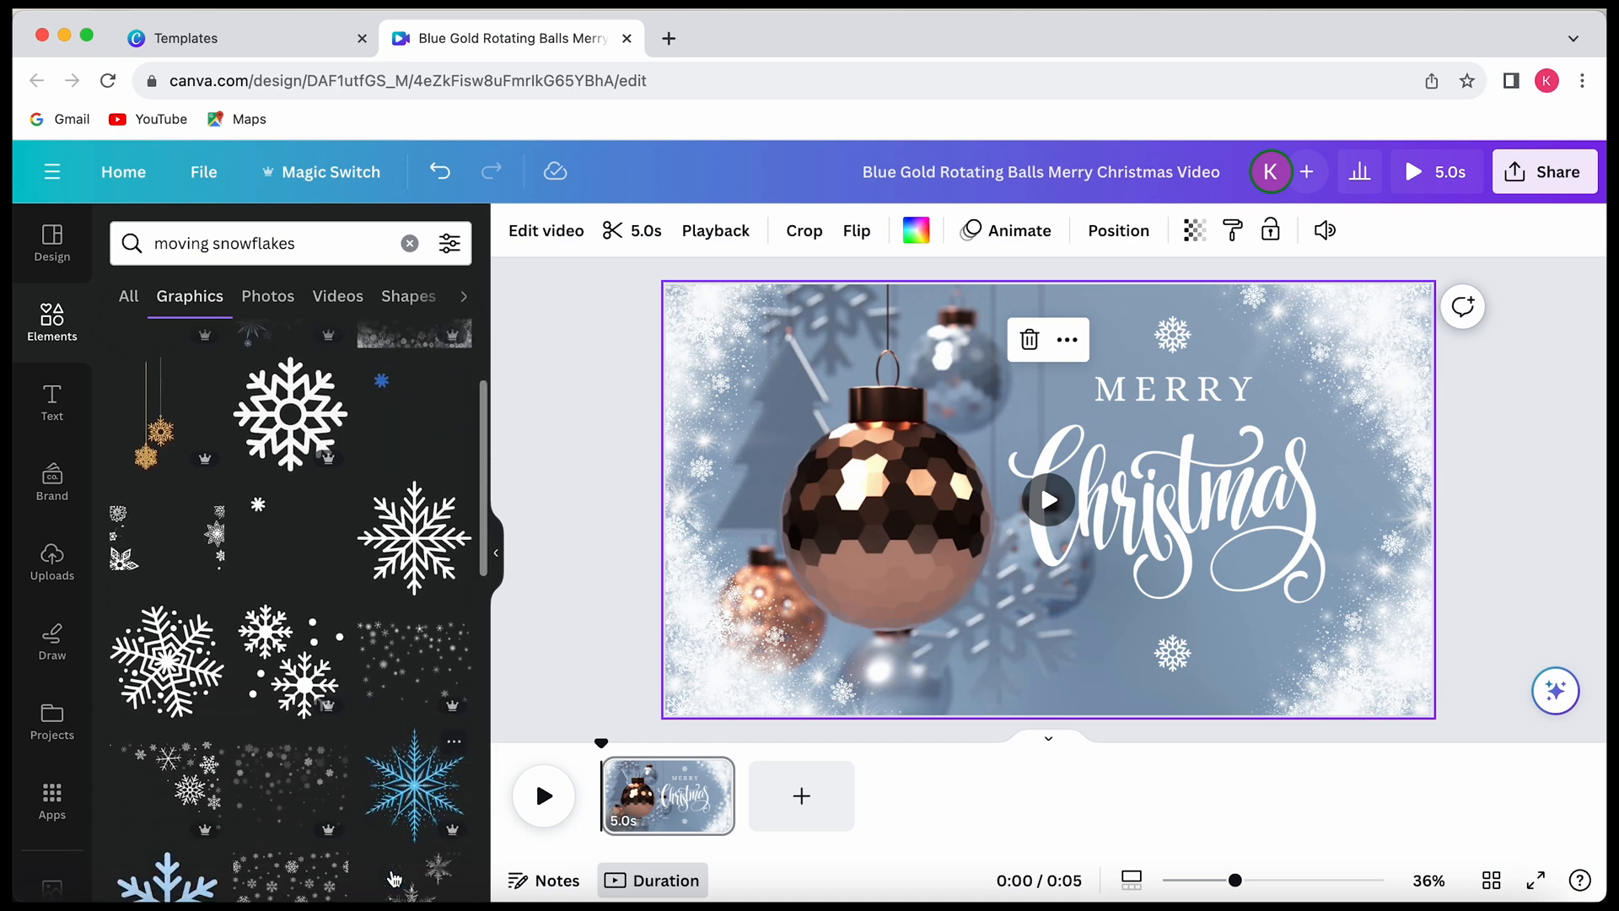
{"action": "scroll", "coordinate": [394, 880], "scroll_direction": "down", "scroll_amount": 5}
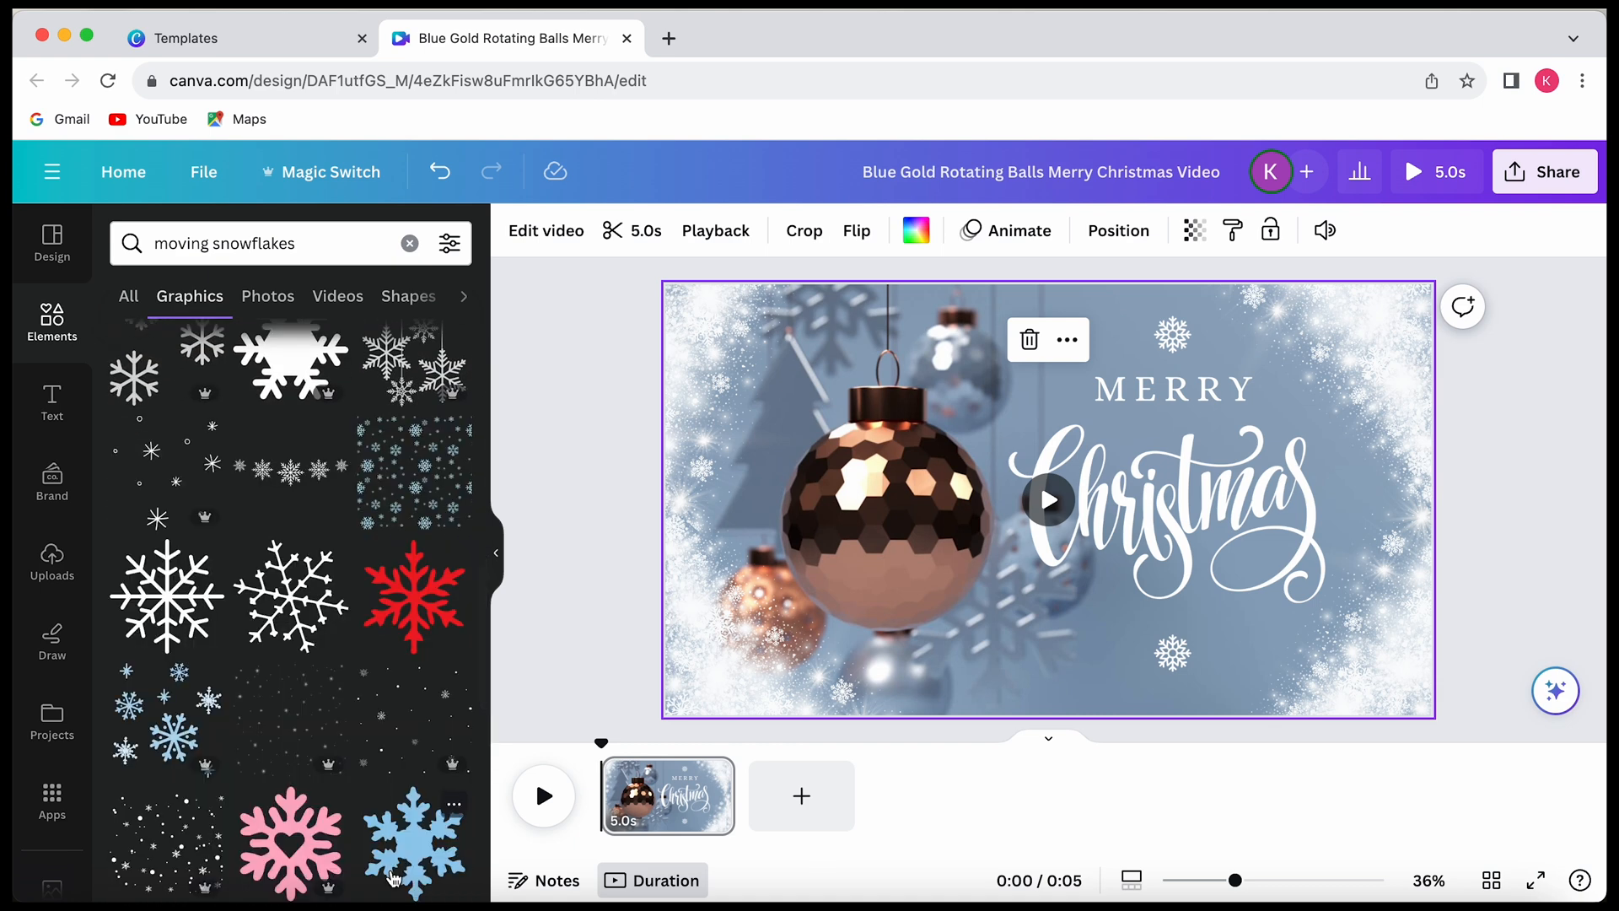
- Search the elements for "moving snow" and look through the graphics results
{"action": "left_click", "coordinate": [321, 240]}
{"action": "key", "text": "BackSpace"}
{"action": "key", "text": "BackSpace"}
{"action": "key", "text": "BackSpace"}
{"action": "key", "text": "BackSpace"}
{"action": "key", "text": "BackSpace"}
{"action": "key", "text": "BackSpace"}
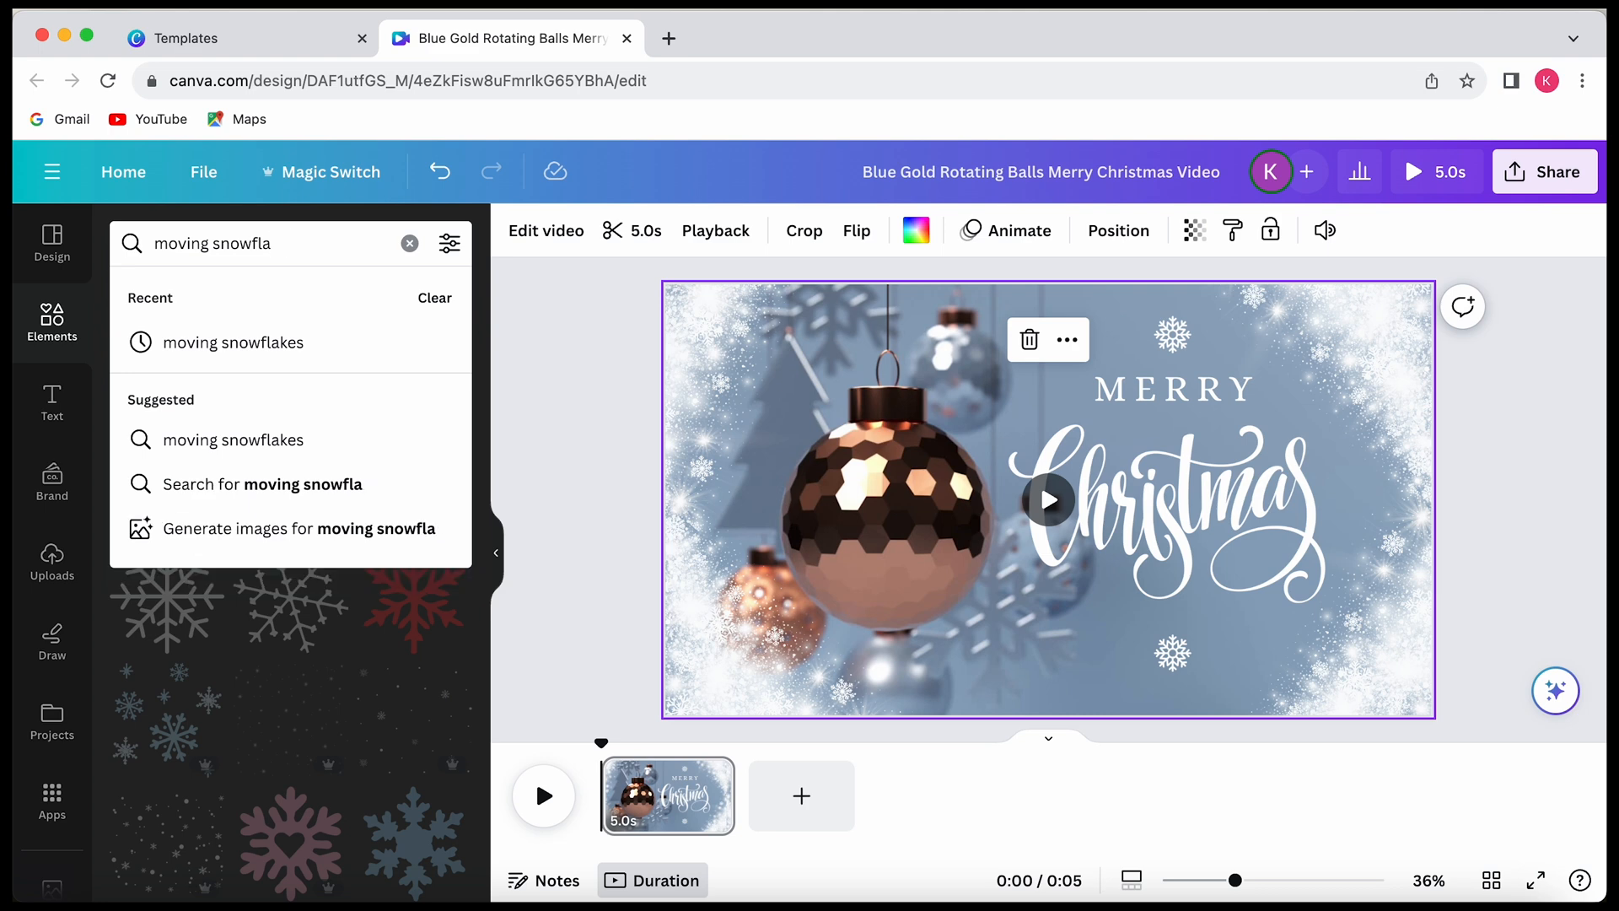
{"action": "key", "text": "Return"}
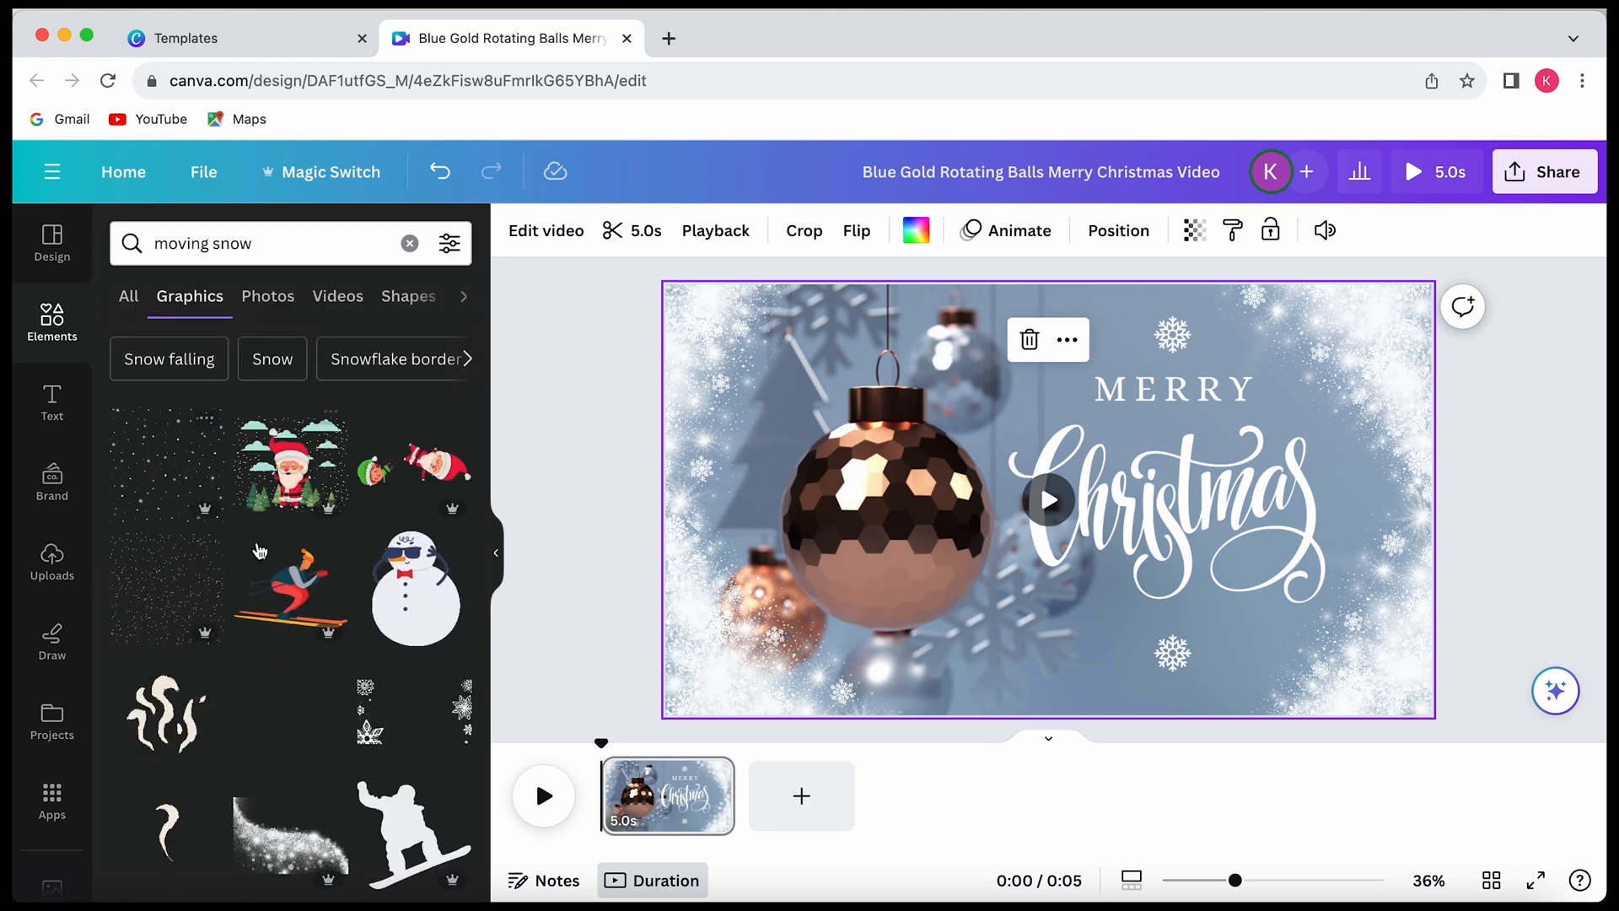
{"action": "scroll", "coordinate": [260, 551], "scroll_direction": "down", "scroll_amount": 2}
{"action": "scroll", "coordinate": [259, 551], "scroll_direction": "down", "scroll_amount": 10}
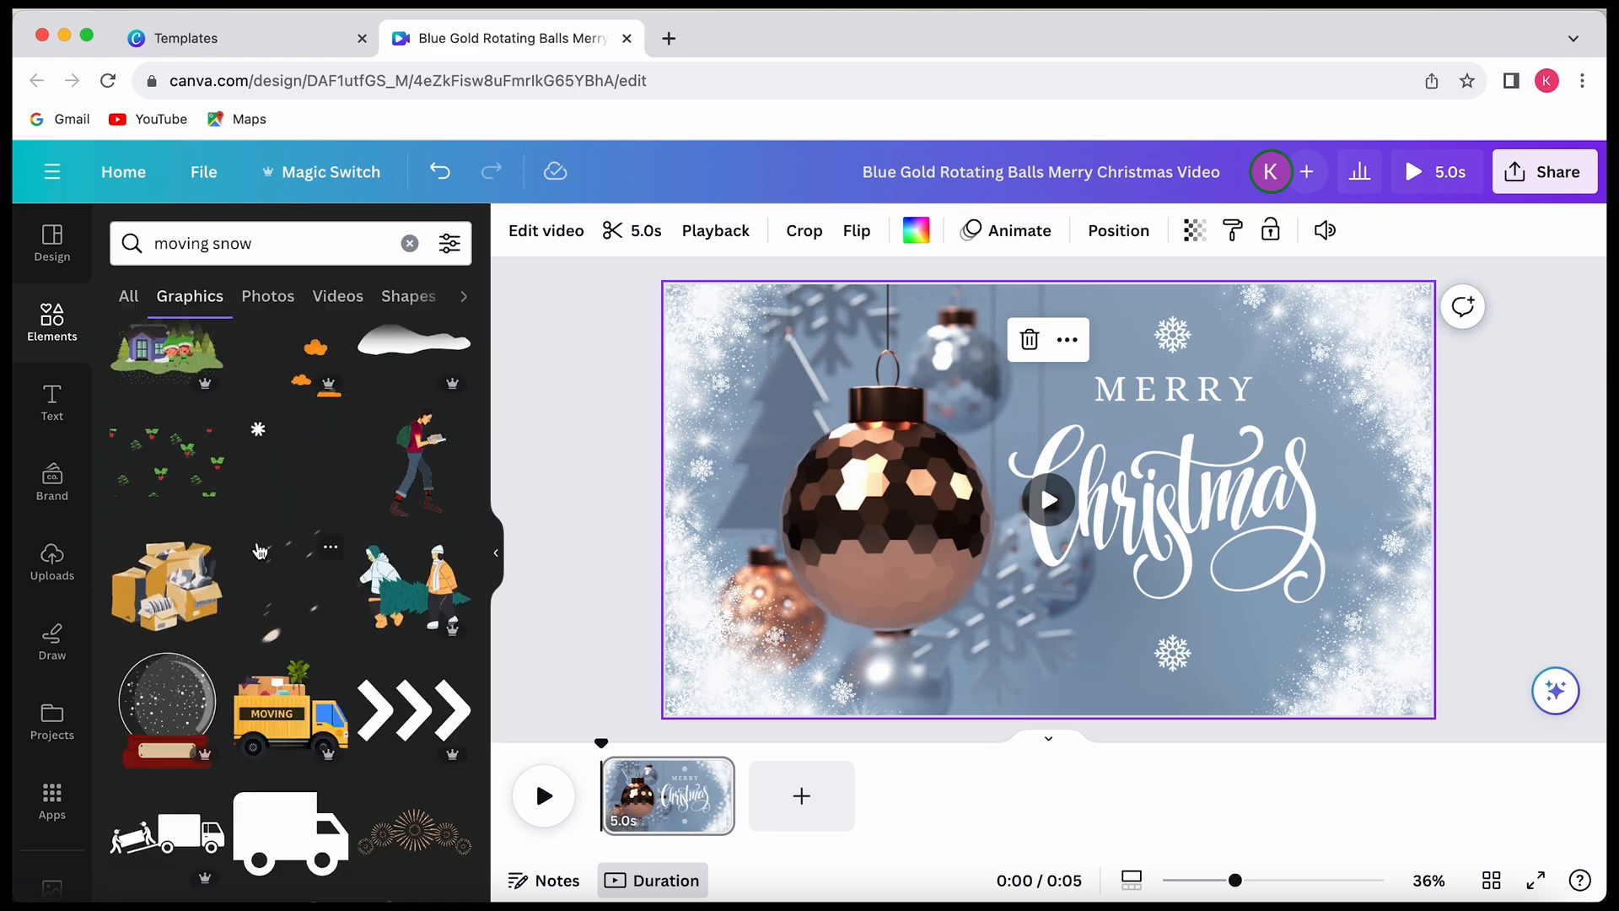
{"action": "scroll", "coordinate": [260, 550], "scroll_direction": "down", "scroll_amount": 4}
- Add a white falling-snow graphic found by searching for "snow falling" and enlarge it to cover the whole page
{"action": "left_click", "coordinate": [299, 243]}
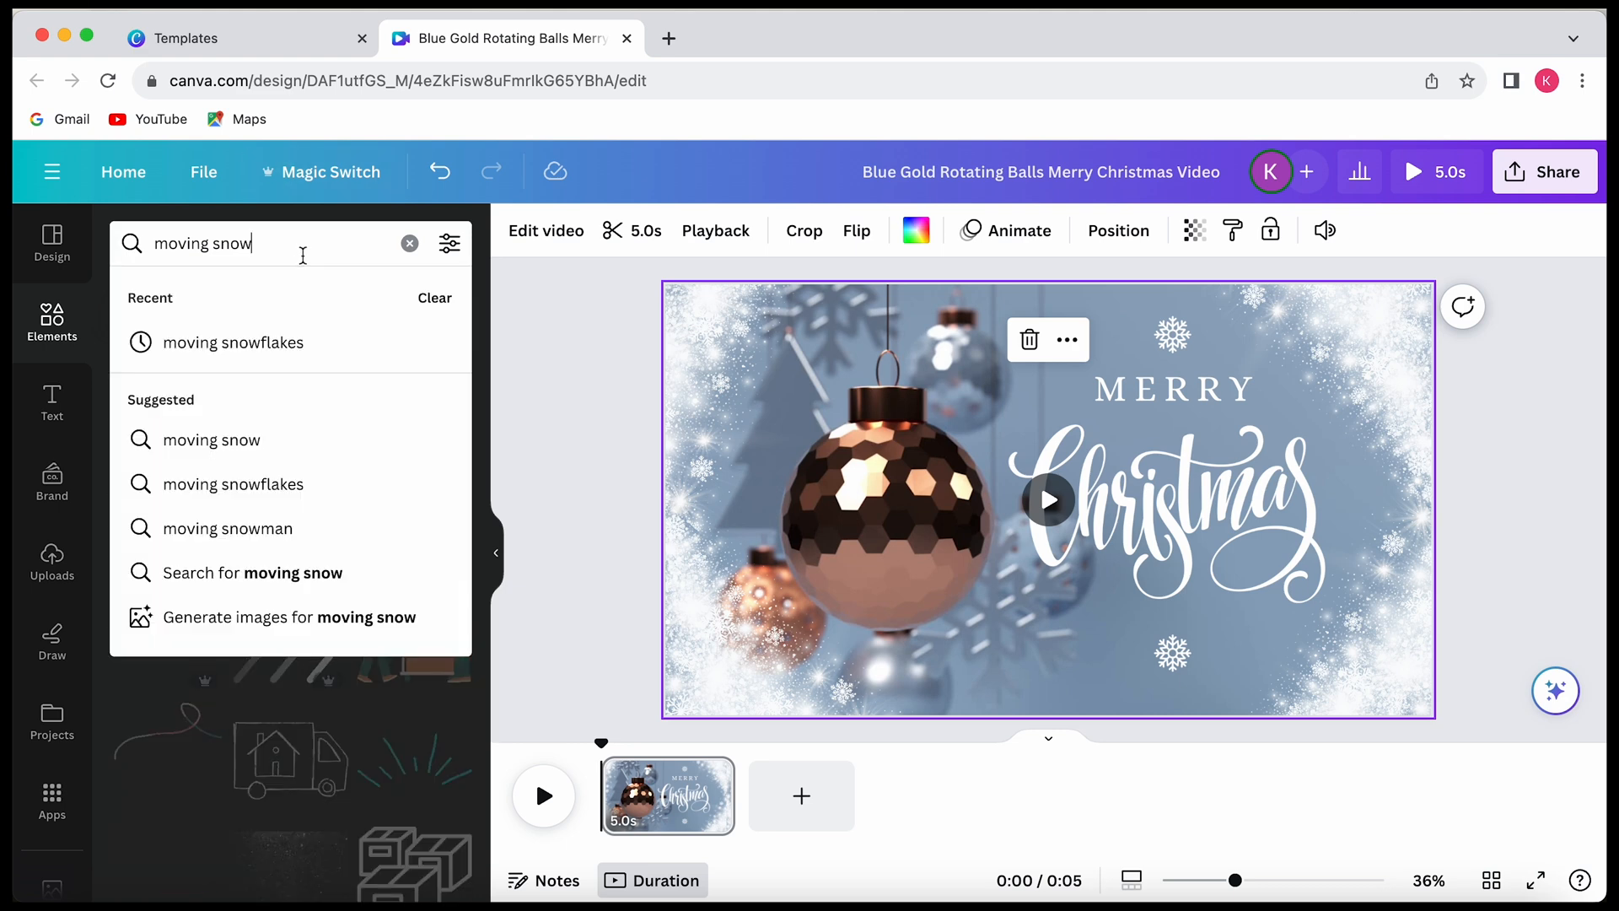
{"action": "type", "text": "fa"}
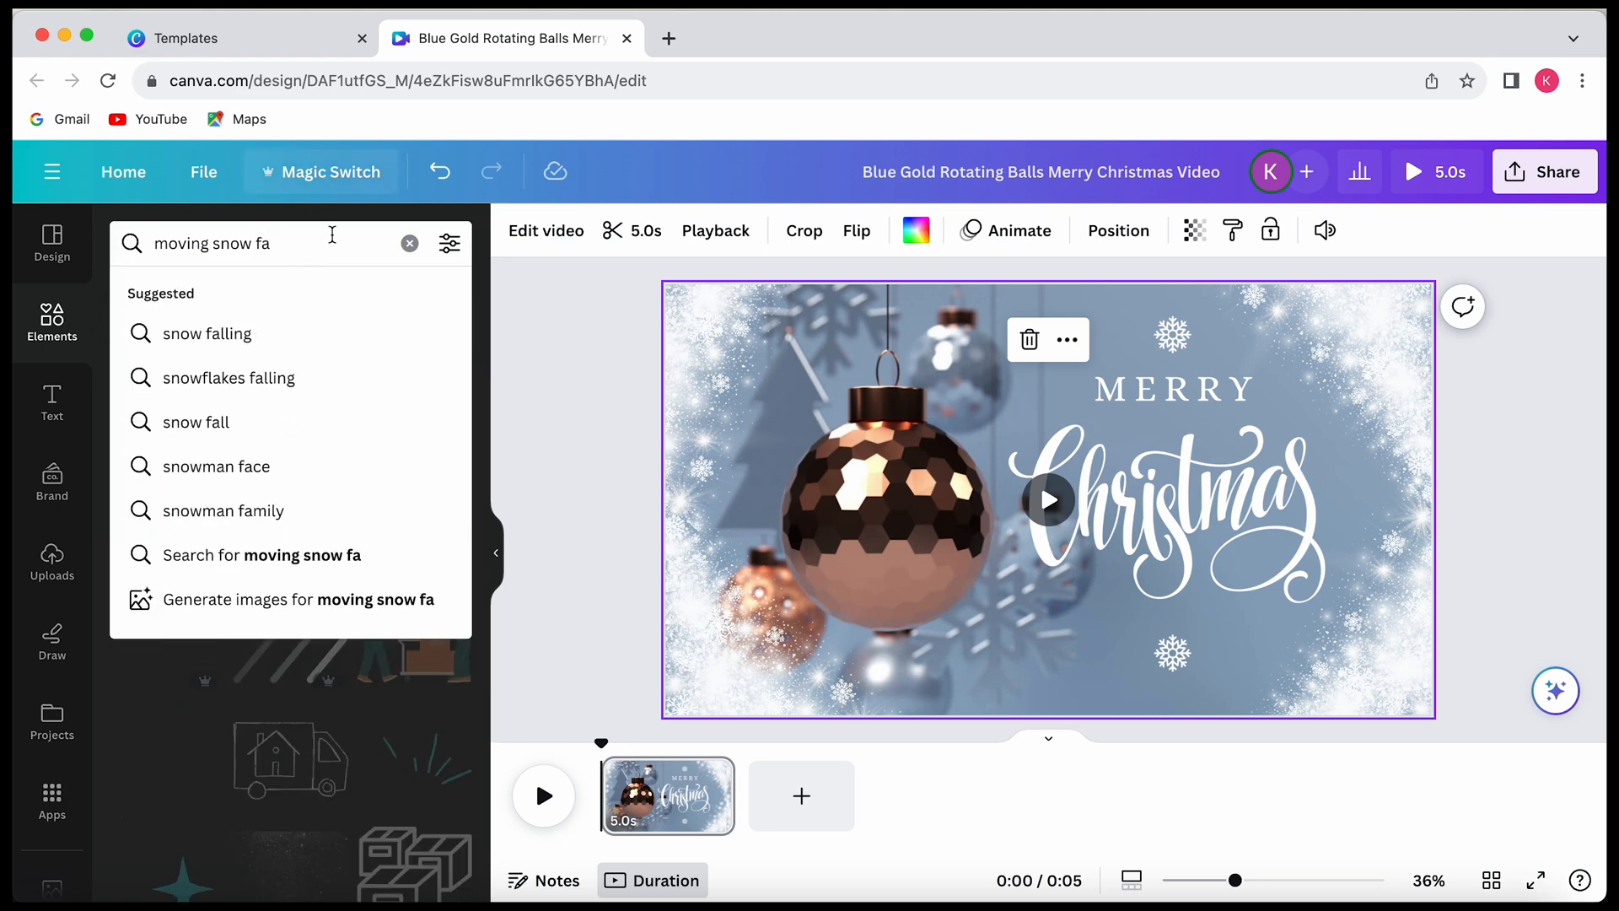
{"action": "left_click", "coordinate": [314, 357]}
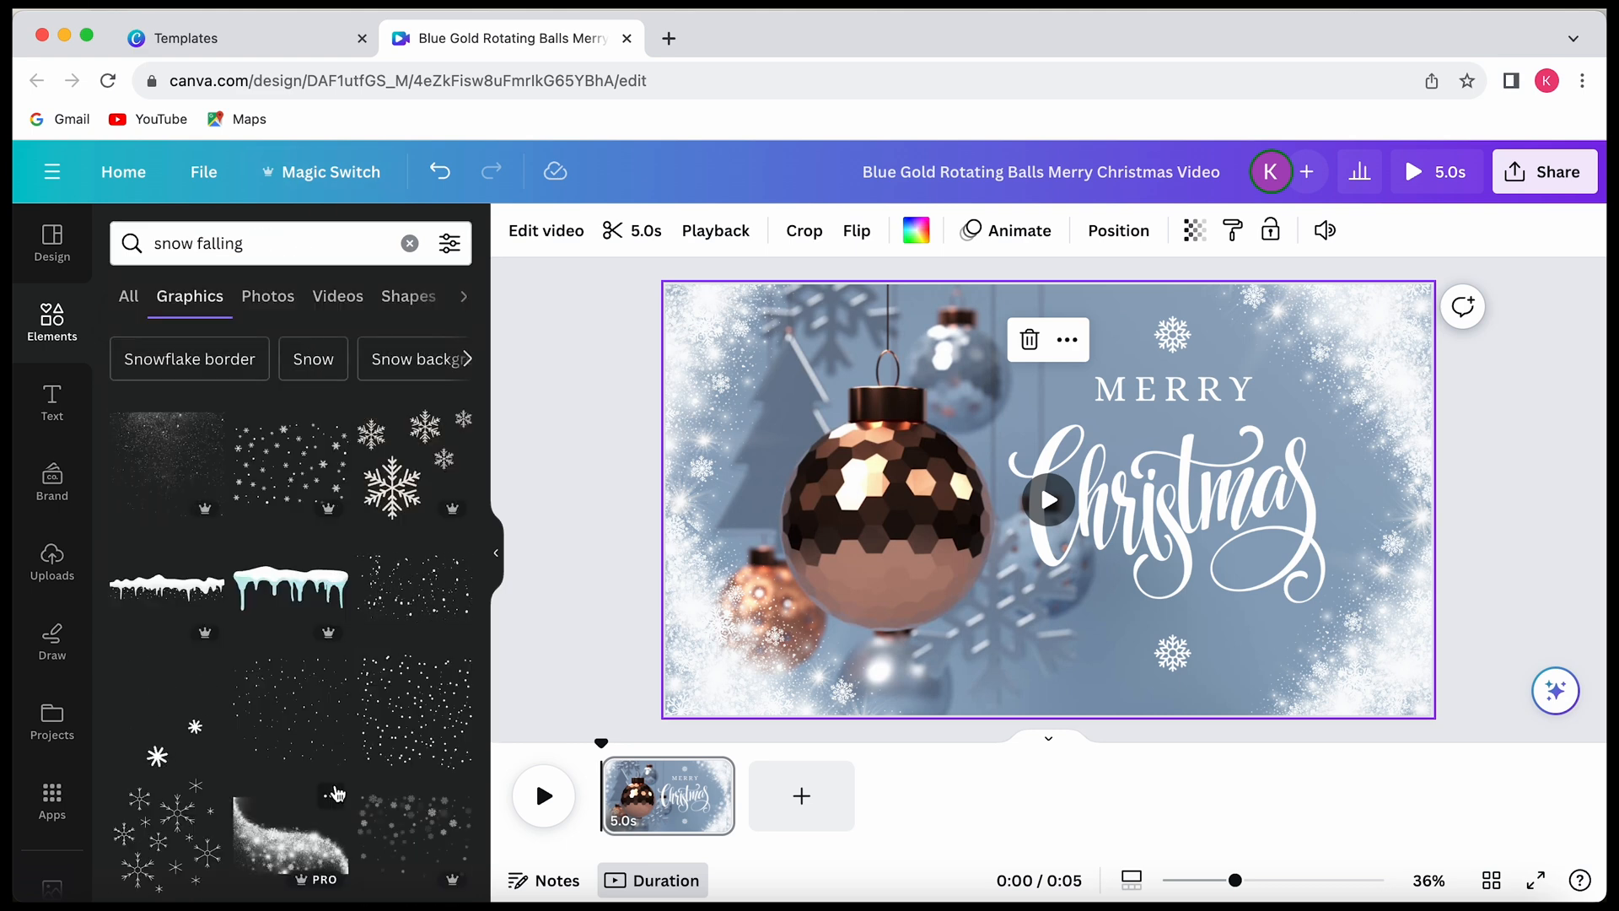
{"action": "scroll", "coordinate": [328, 801], "scroll_direction": "down", "scroll_amount": 4}
{"action": "scroll", "coordinate": [329, 801], "scroll_direction": "up", "scroll_amount": 2}
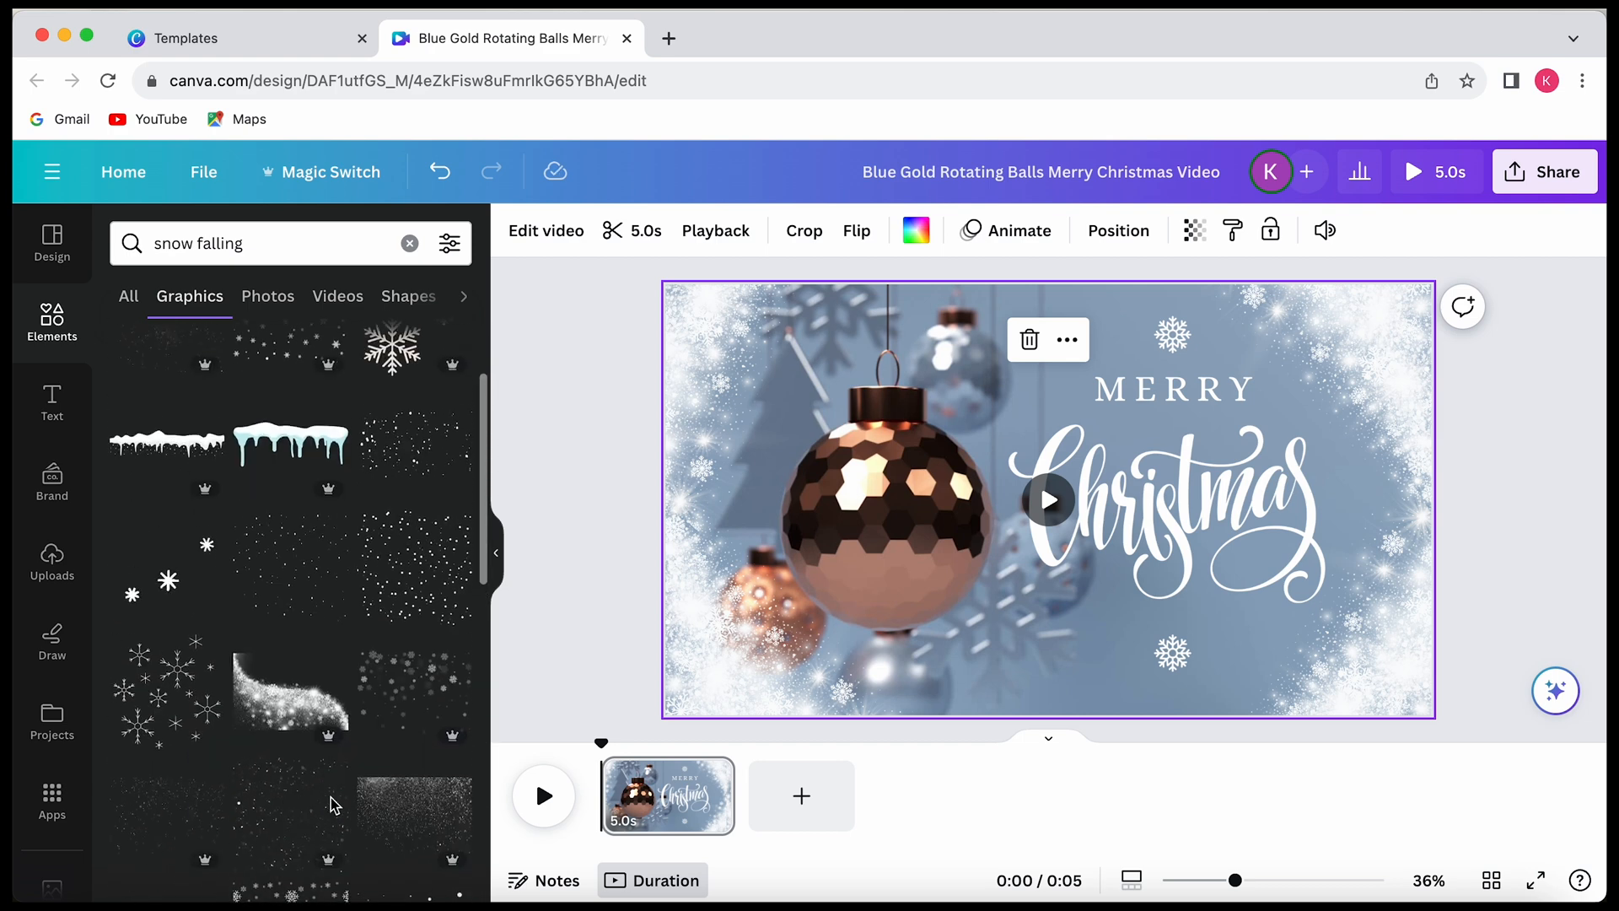
{"action": "left_click", "coordinate": [419, 424]}
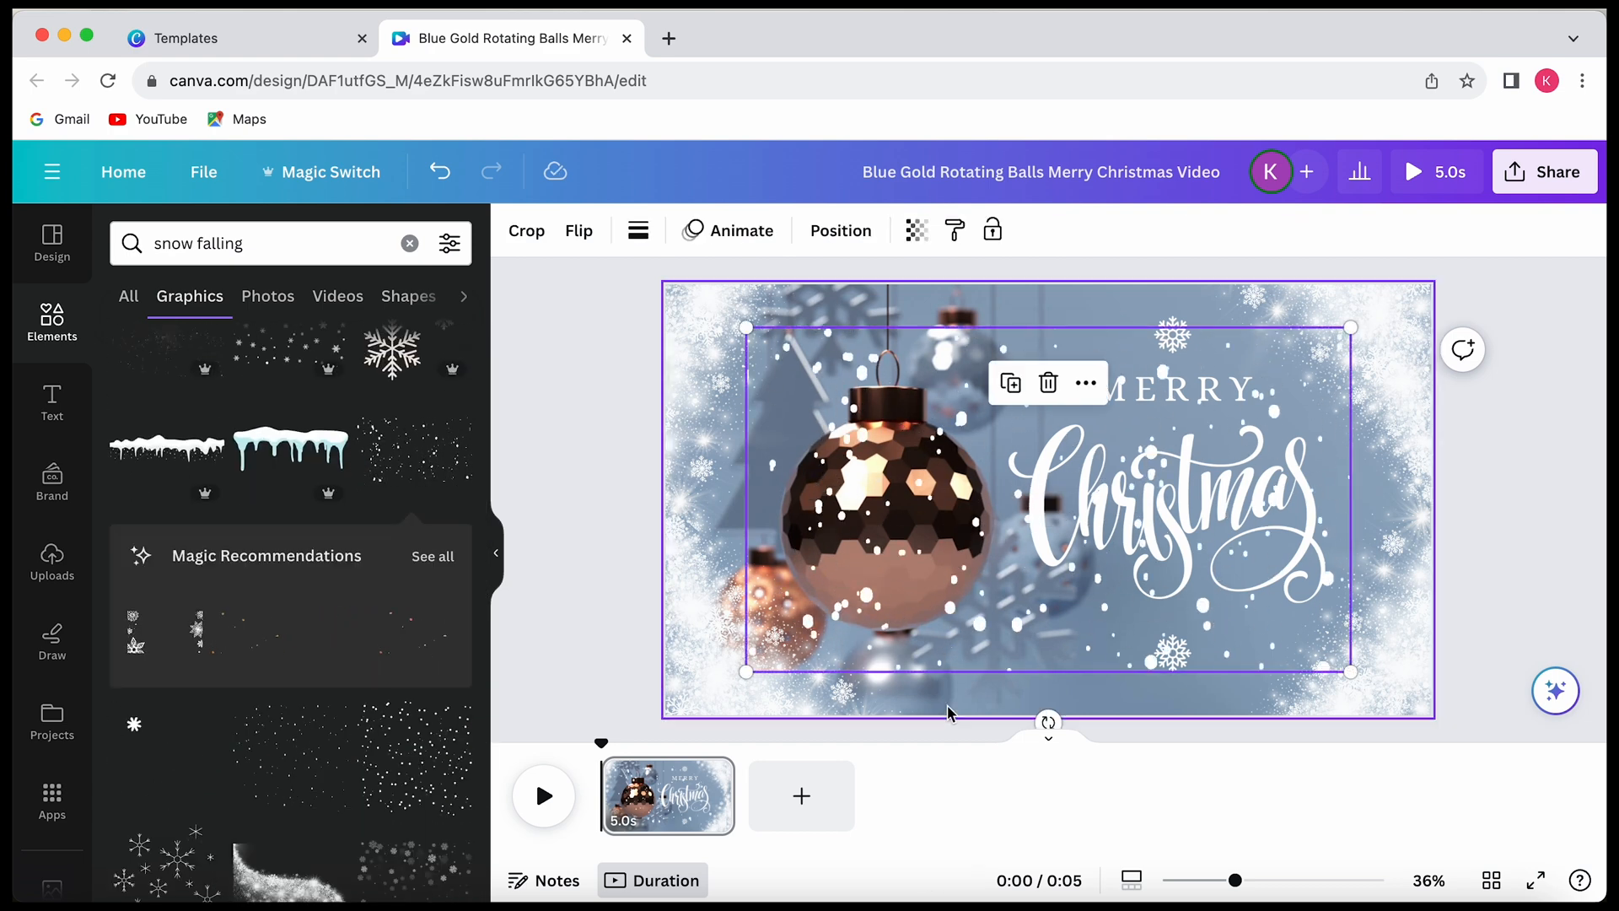
{"action": "left_click_drag", "start_coordinate": [745, 670], "coordinate": [665, 718]}
{"action": "left_click_drag", "start_coordinate": [1350, 327], "coordinate": [1429, 283]}
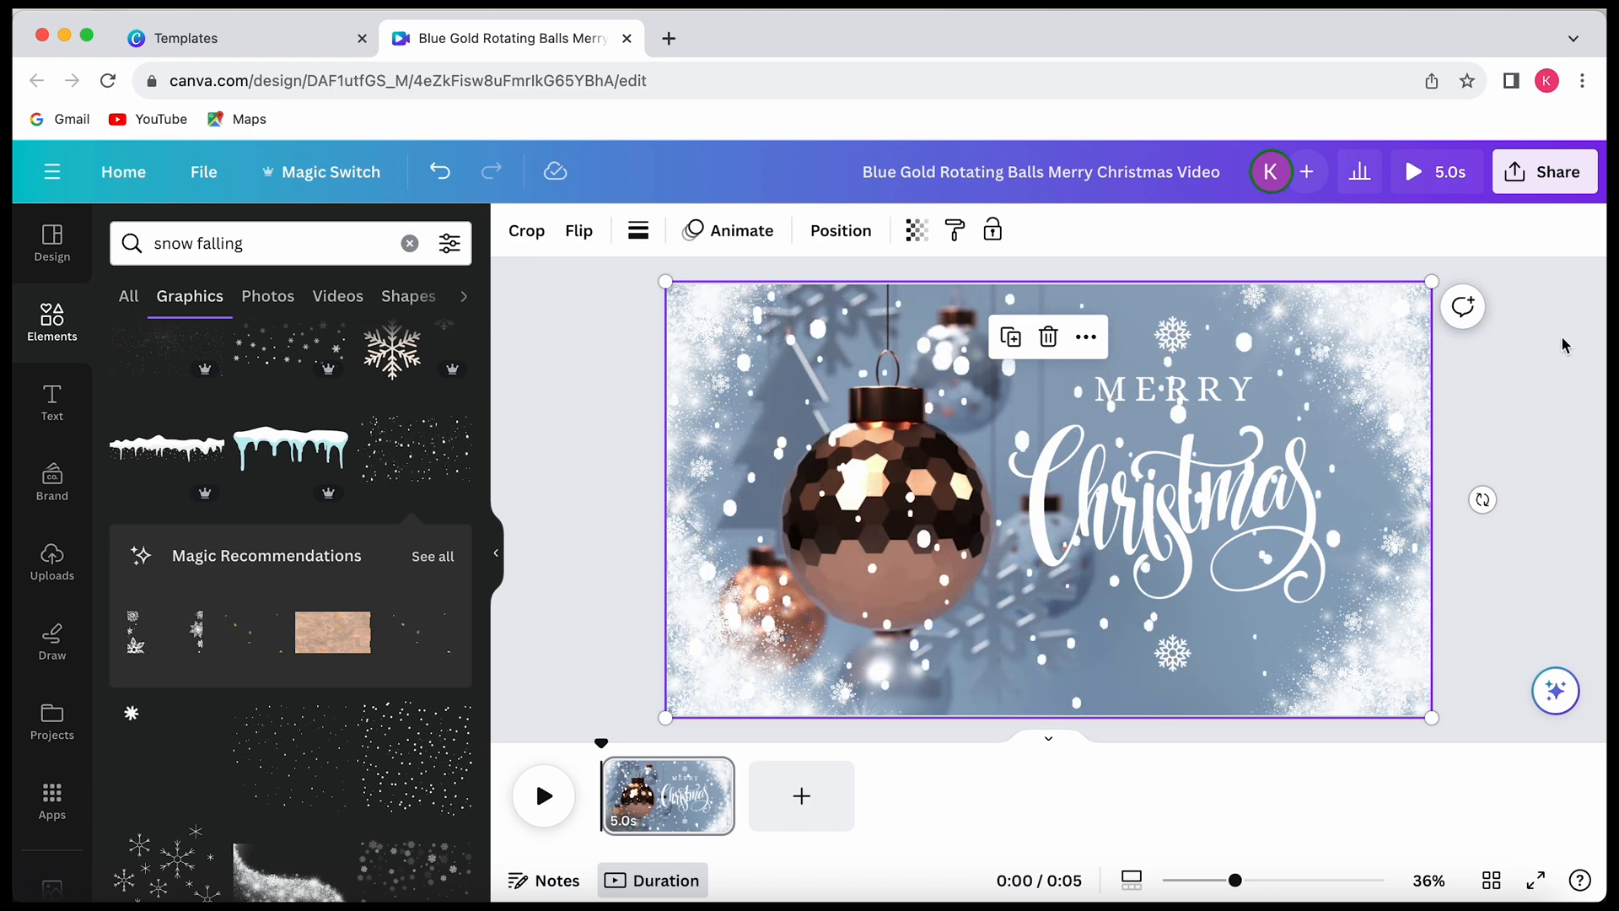
- Send the full-page falling-snow graphic to the back, behind the "MERRY" text and the "Christmas" lettering
{"action": "left_click", "coordinate": [1172, 389]}
{"action": "left_click", "coordinate": [1192, 529]}
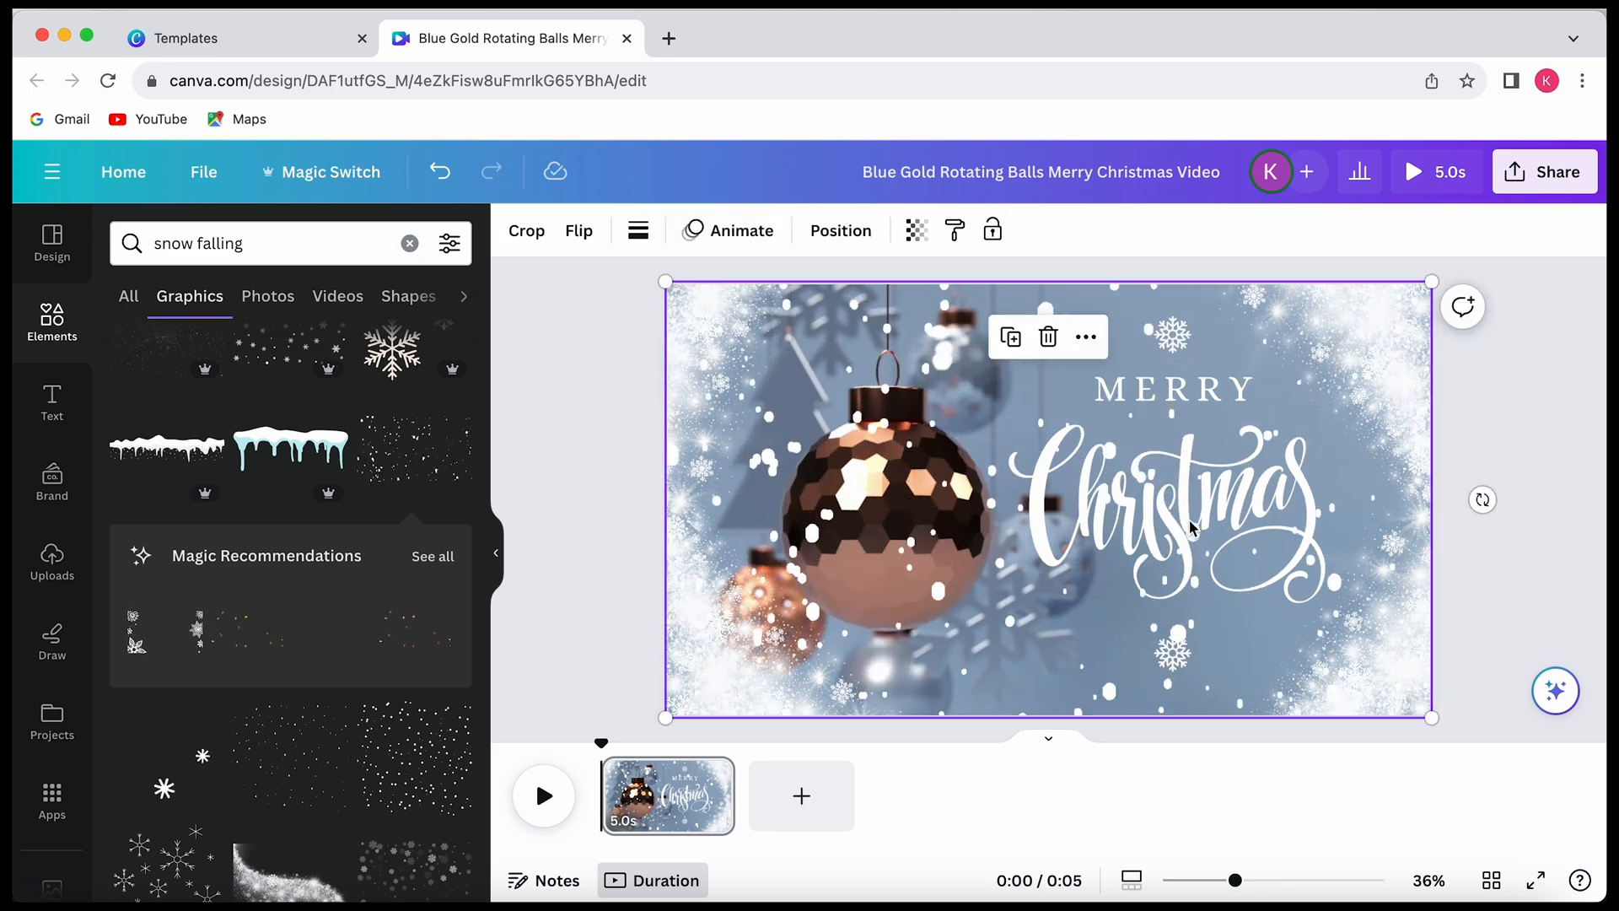
{"action": "left_click", "coordinate": [1185, 398]}
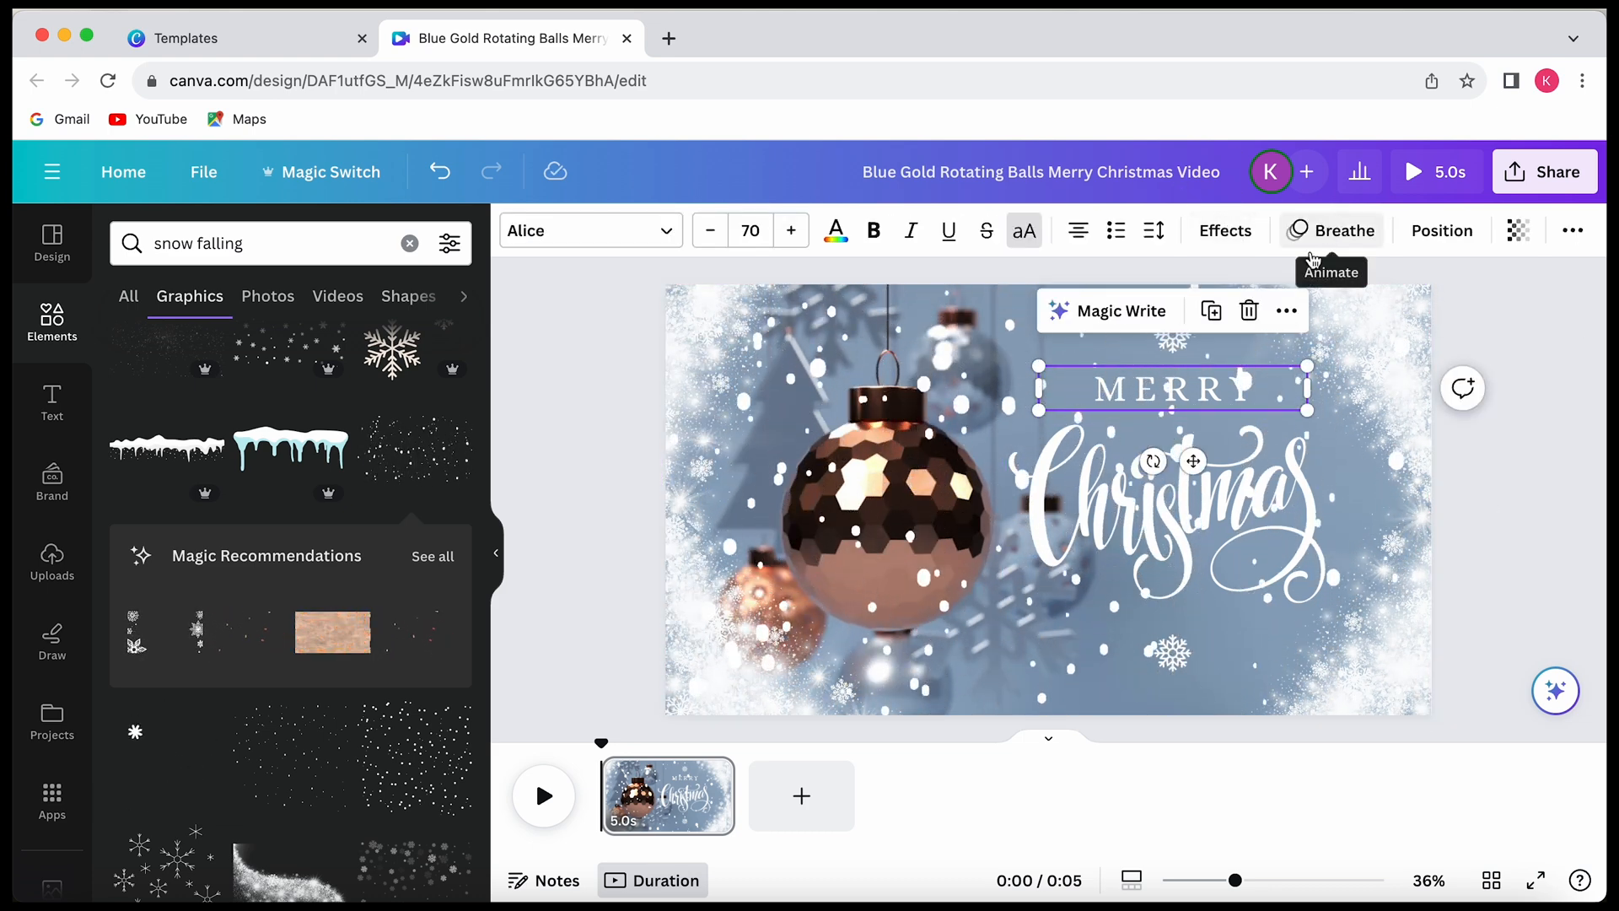
{"action": "left_click", "coordinate": [1197, 506]}
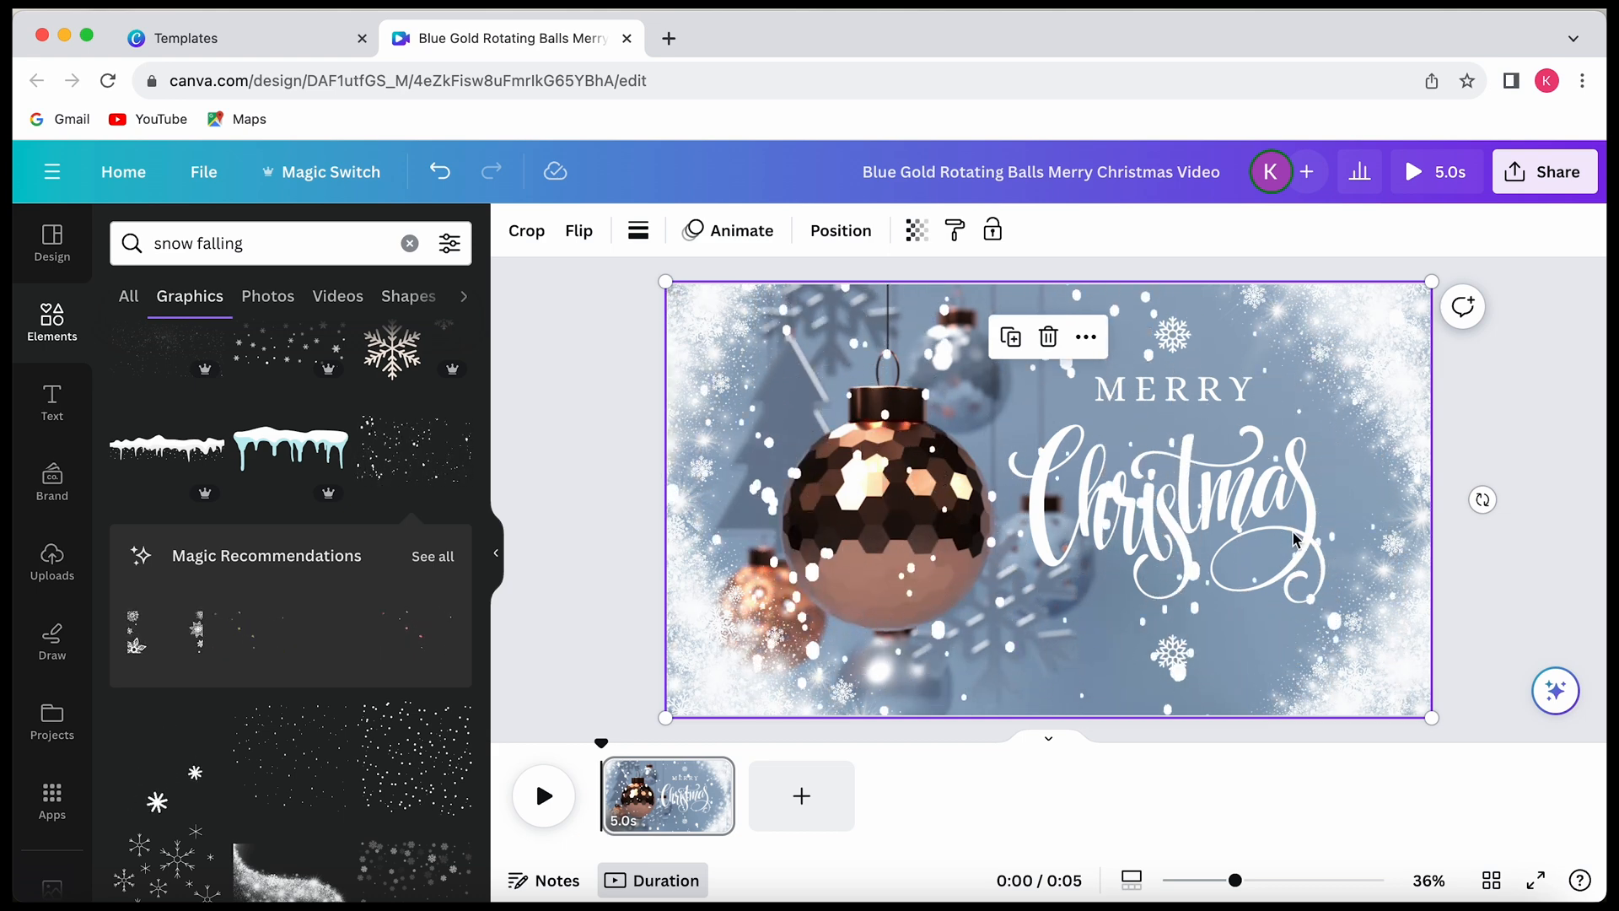
{"action": "right_click", "coordinate": [1147, 542]}
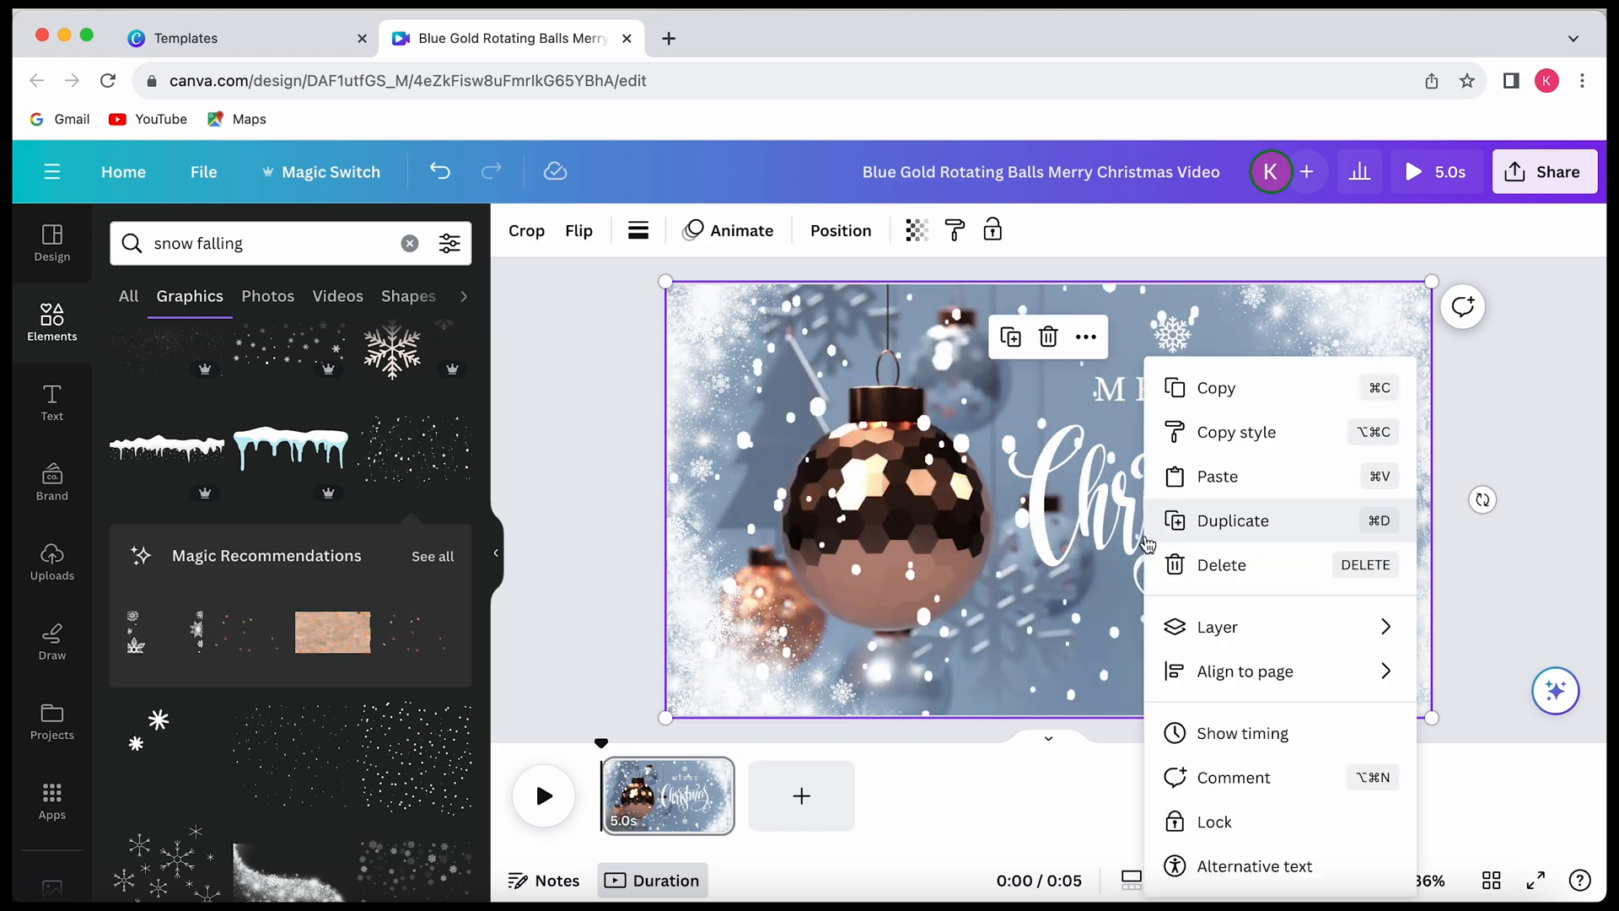
{"action": "mouse_move", "coordinate": [1227, 643]}
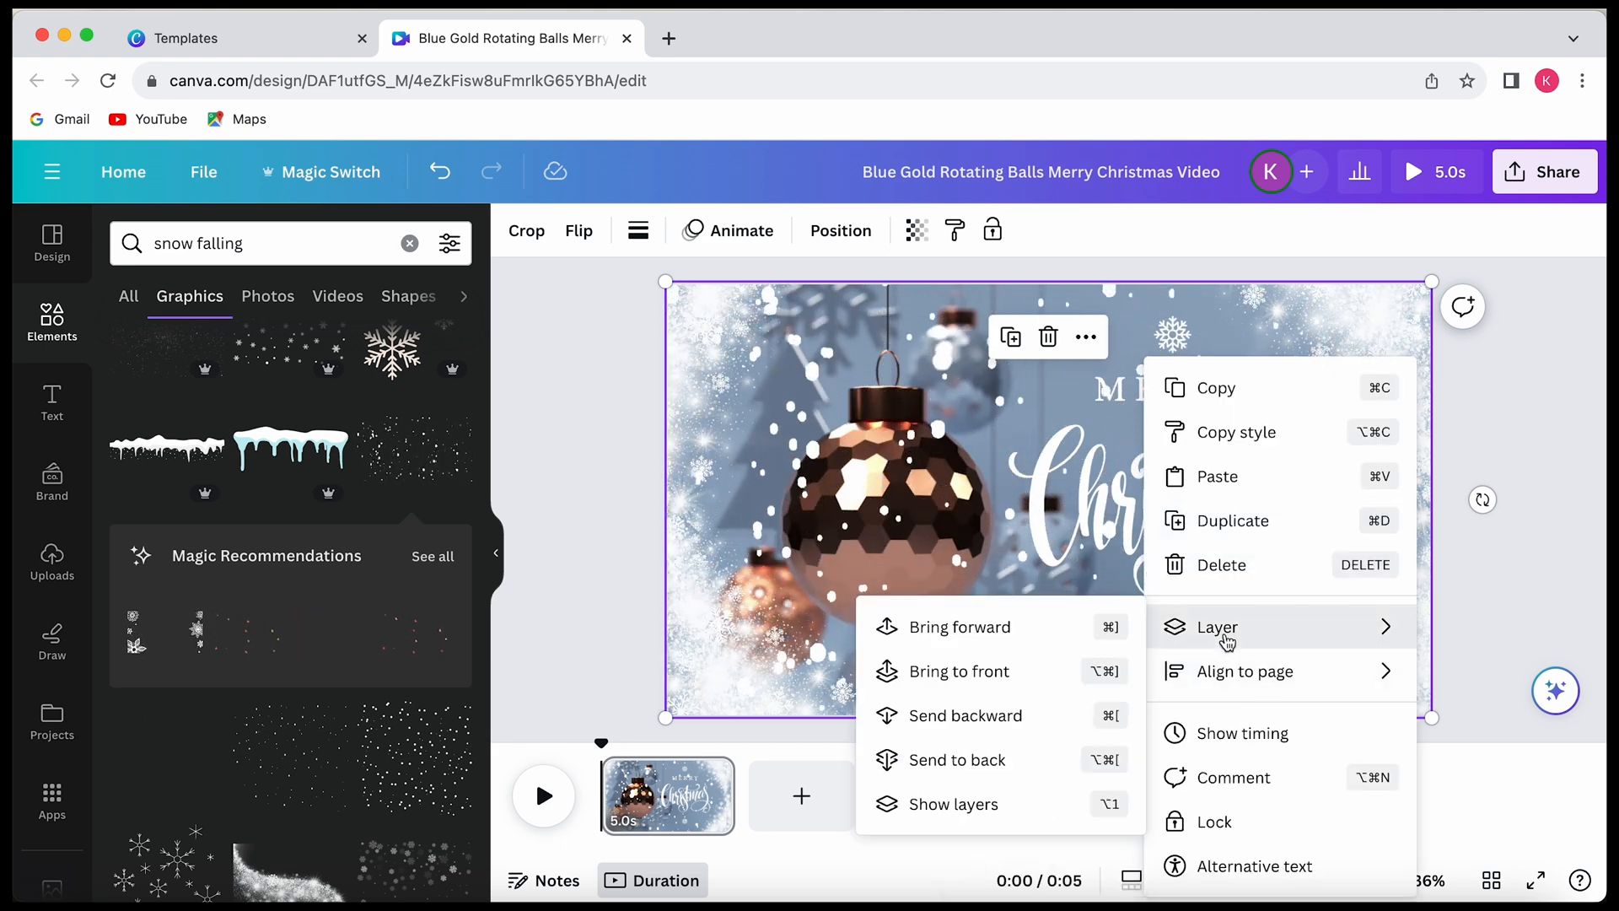
{"action": "left_click", "coordinate": [971, 762]}
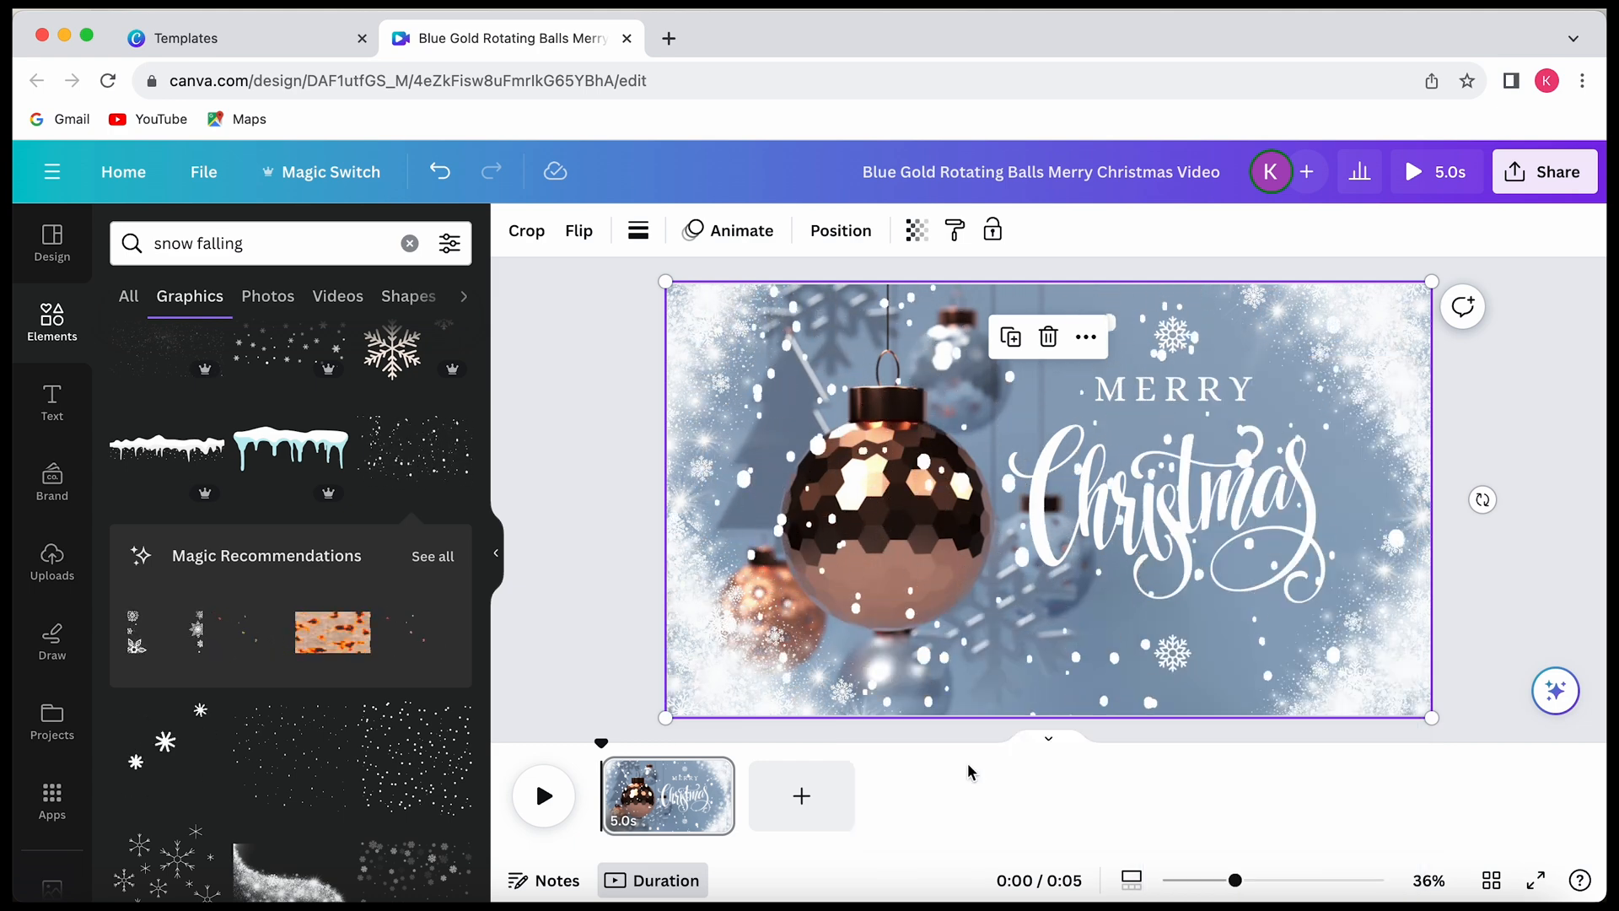
- Check that the "Christmas" lettering can be selected above the snow and preview the video
{"action": "left_click", "coordinate": [1128, 505]}
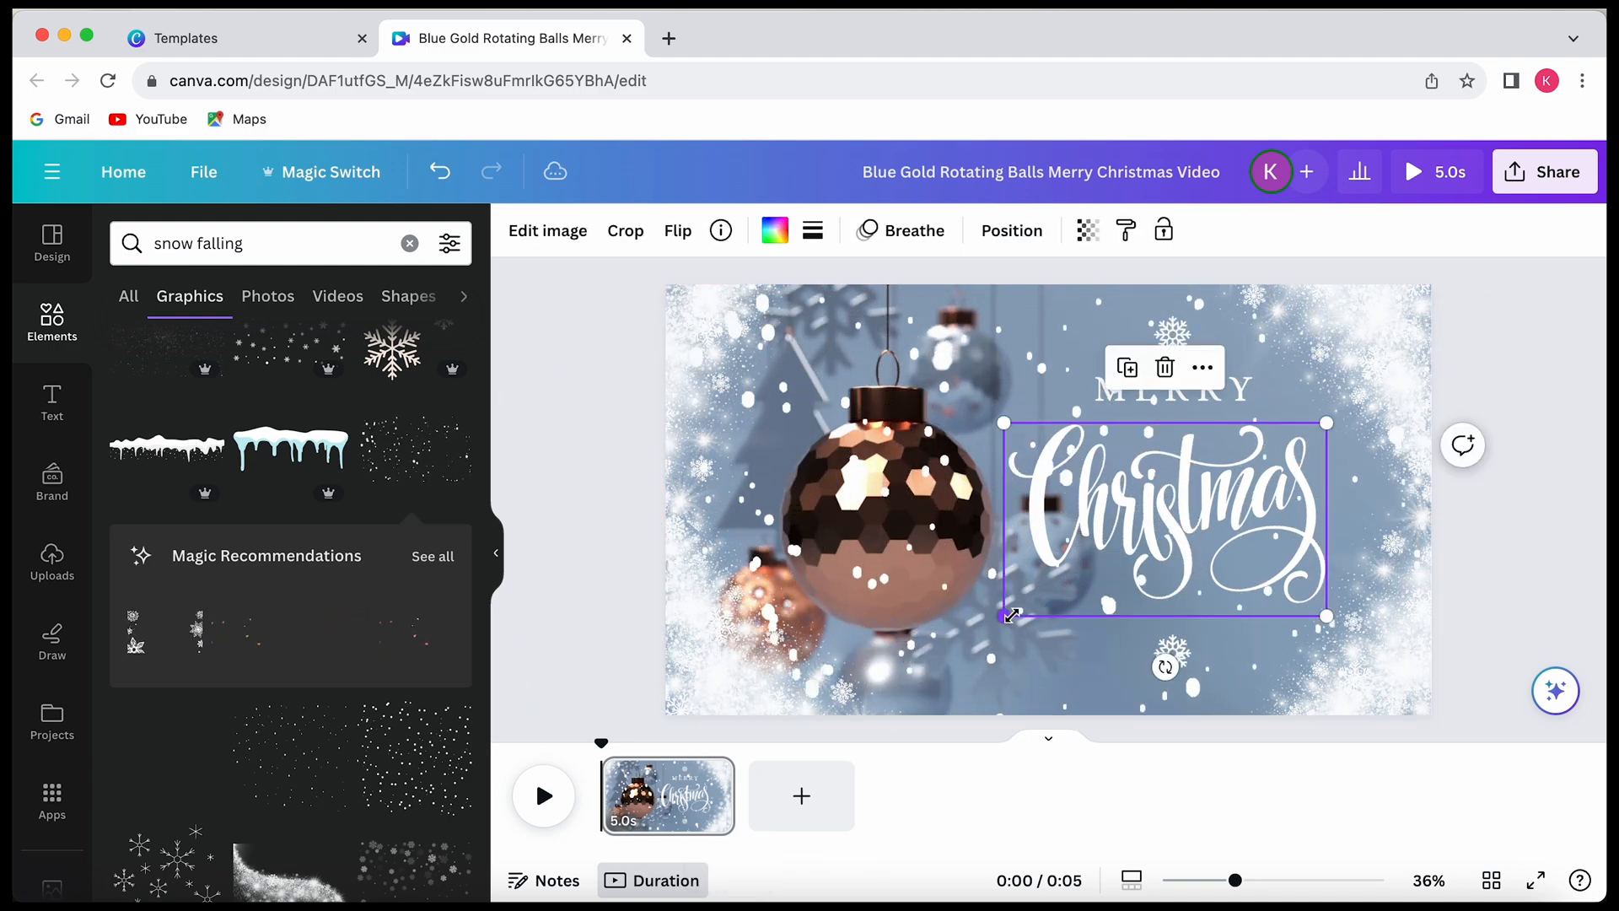
{"action": "left_click", "coordinate": [1396, 620]}
{"action": "left_click", "coordinate": [1434, 171]}
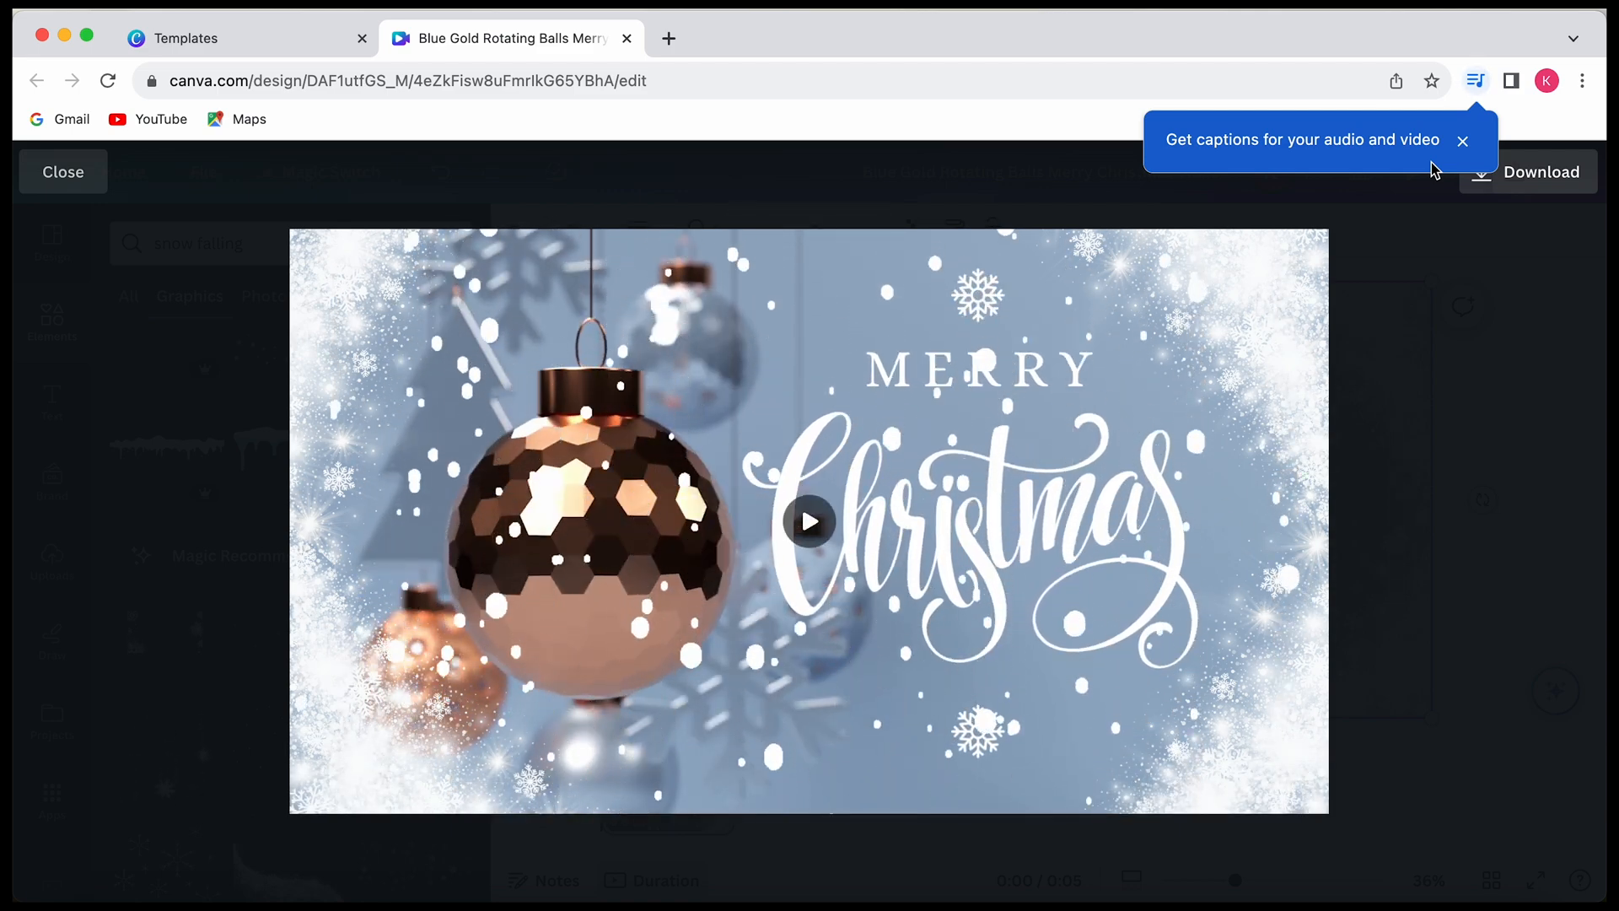
{"action": "left_click", "coordinate": [1484, 326]}
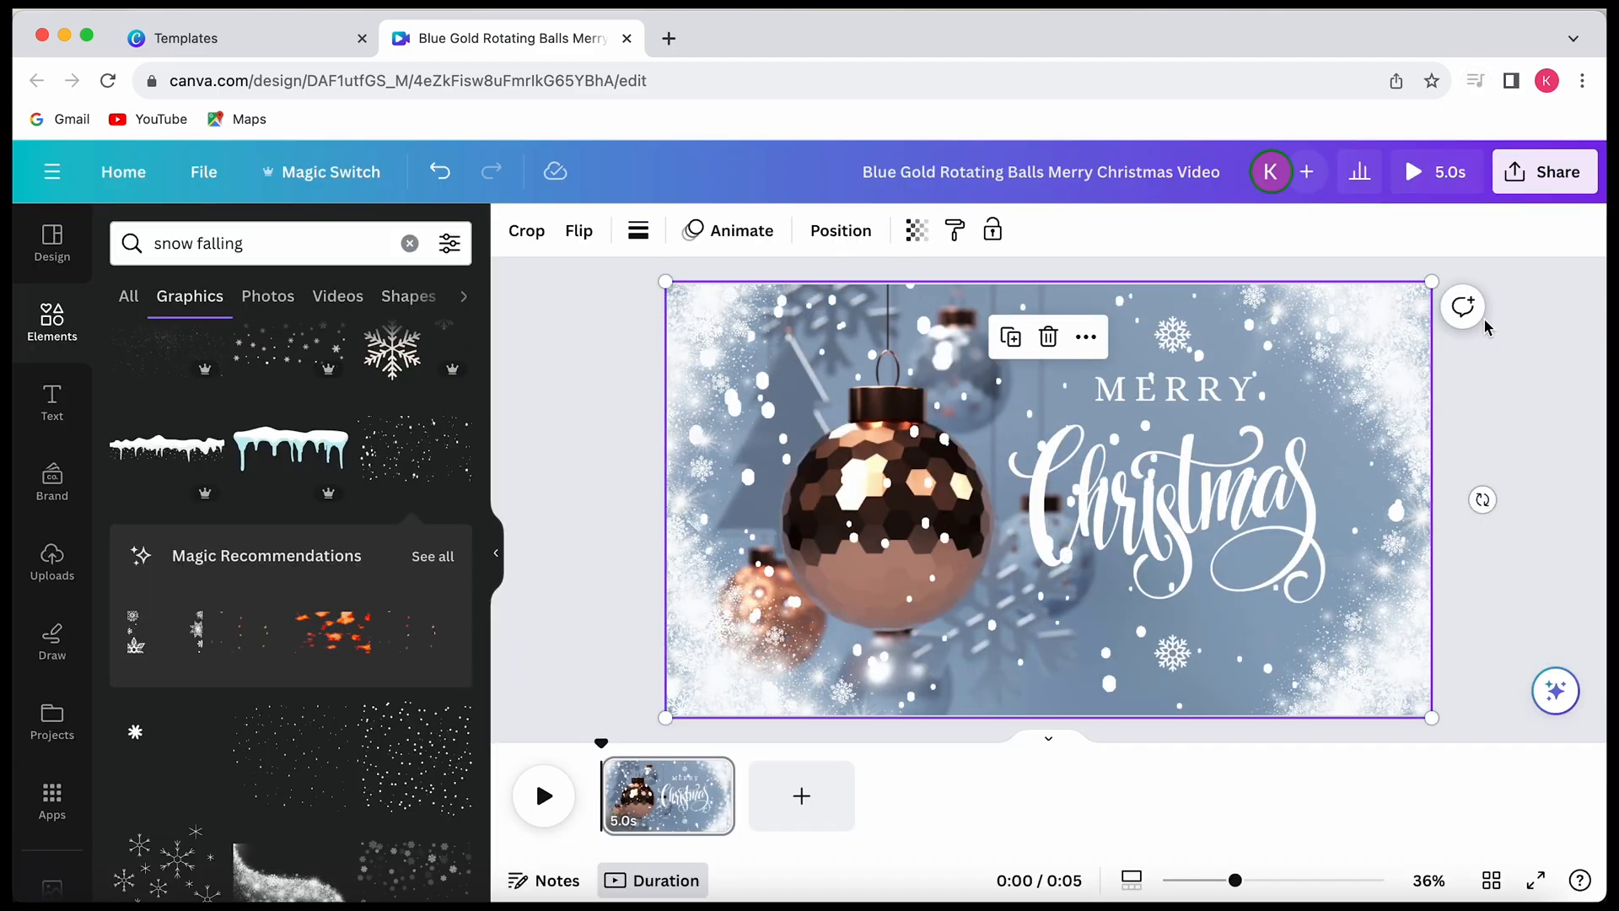
- Review the Breathe animation settings of the "MERRY" text and the "Christmas" lettering
{"action": "left_click", "coordinate": [1197, 389]}
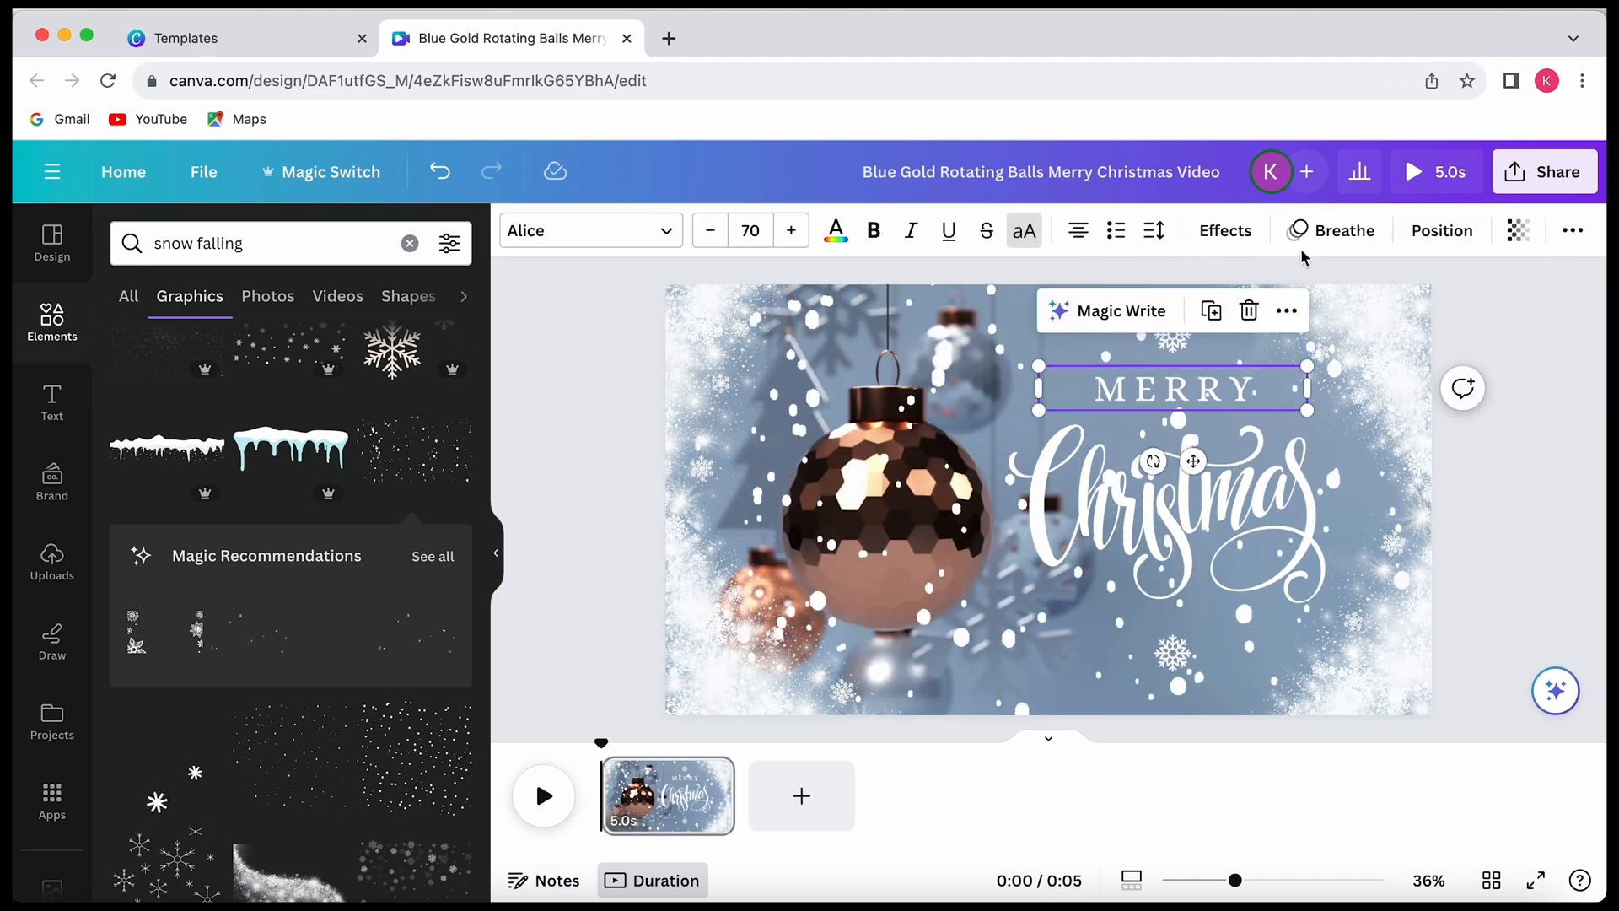
{"action": "left_click", "coordinate": [1307, 242]}
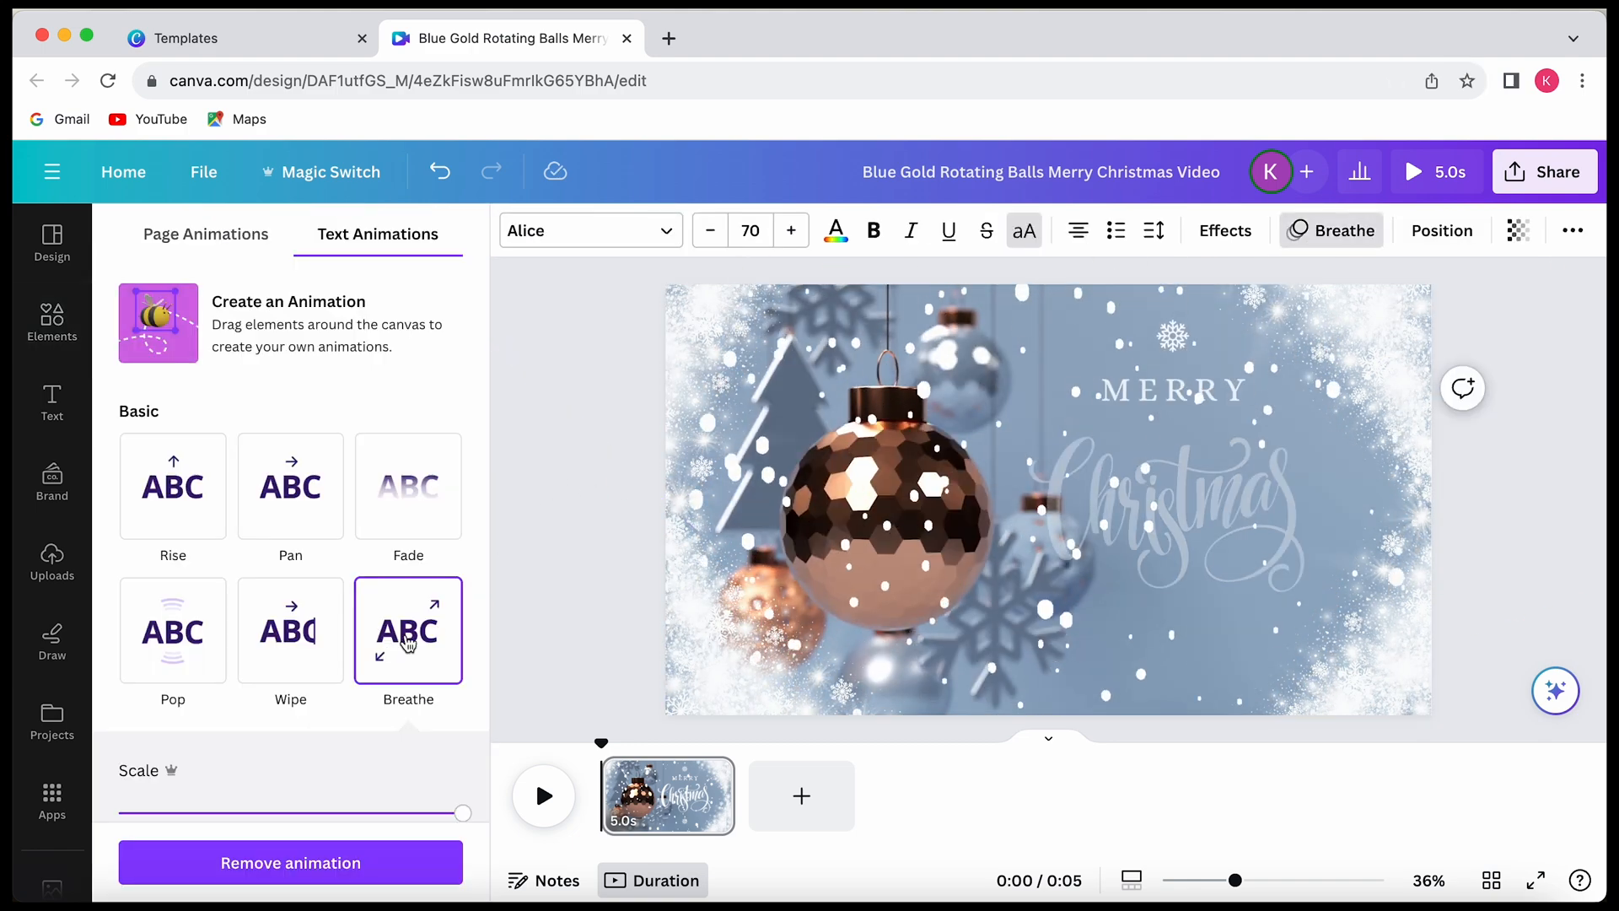
{"action": "scroll", "coordinate": [376, 753], "scroll_direction": "down", "scroll_amount": 5}
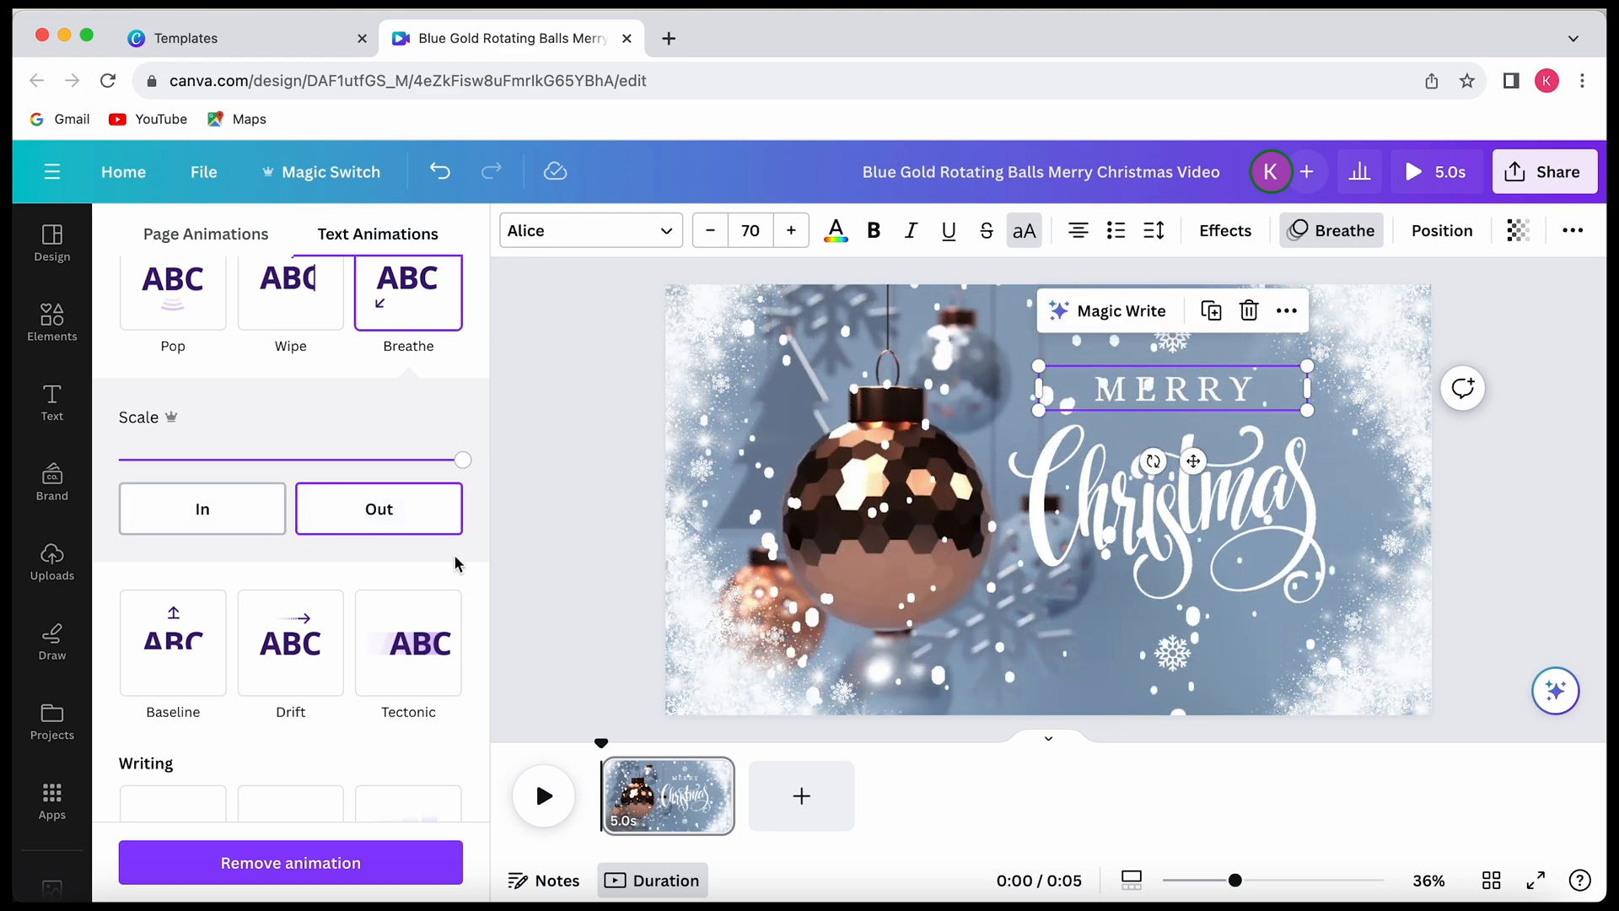
{"action": "left_click", "coordinate": [1149, 499]}
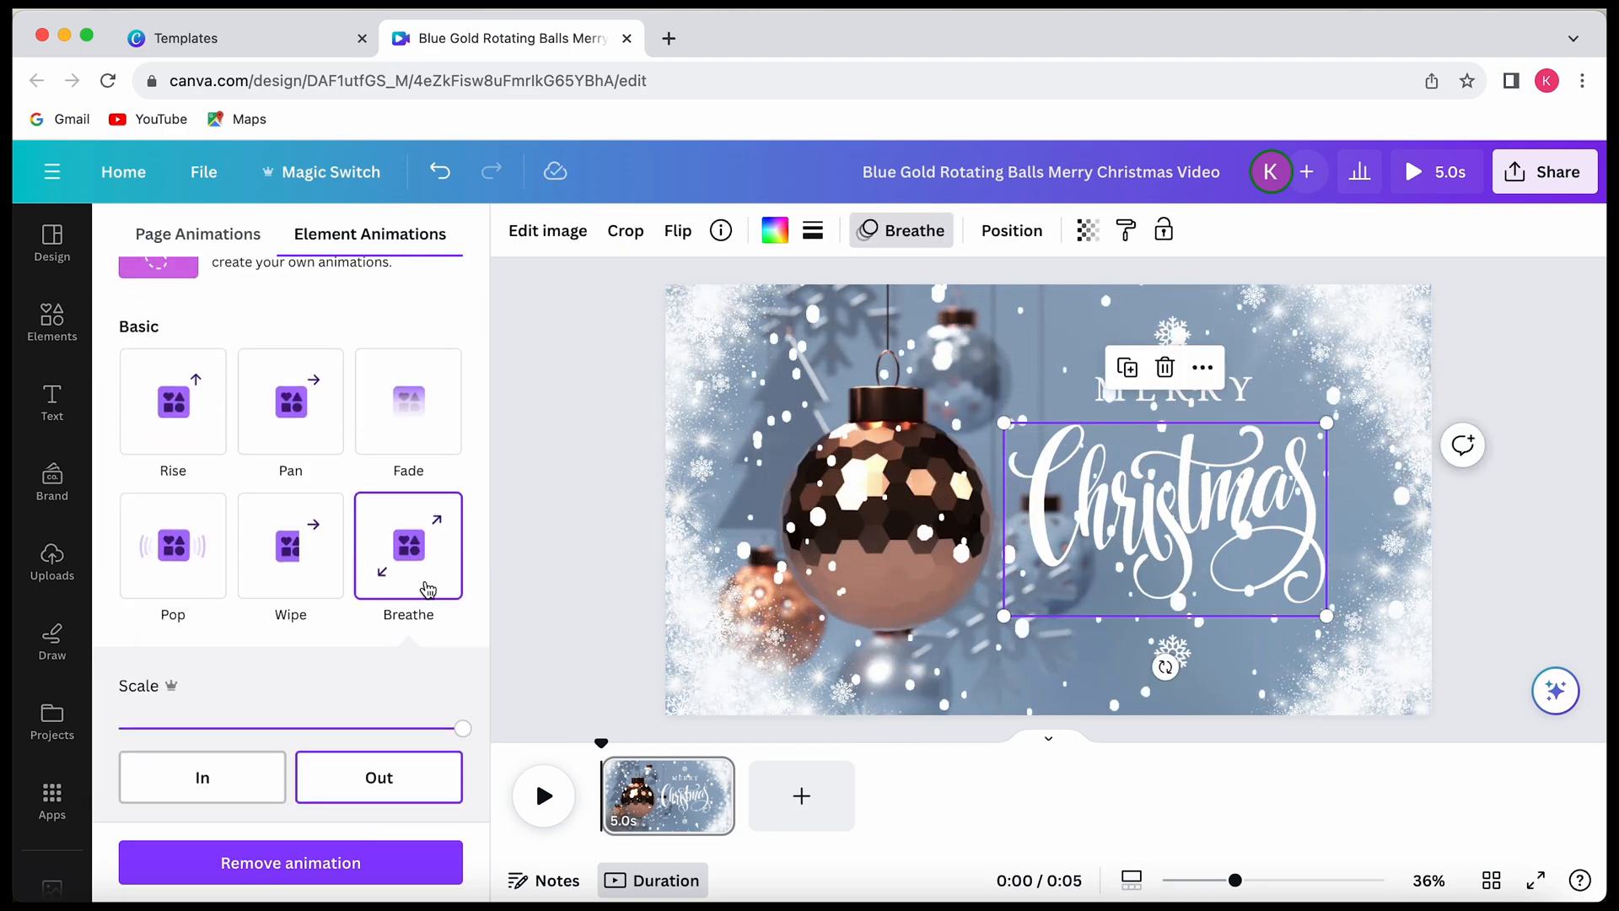
- Add a blank second page and inspect the animation options of the "Christmas" lettering on the first page
{"action": "left_click", "coordinate": [801, 795]}
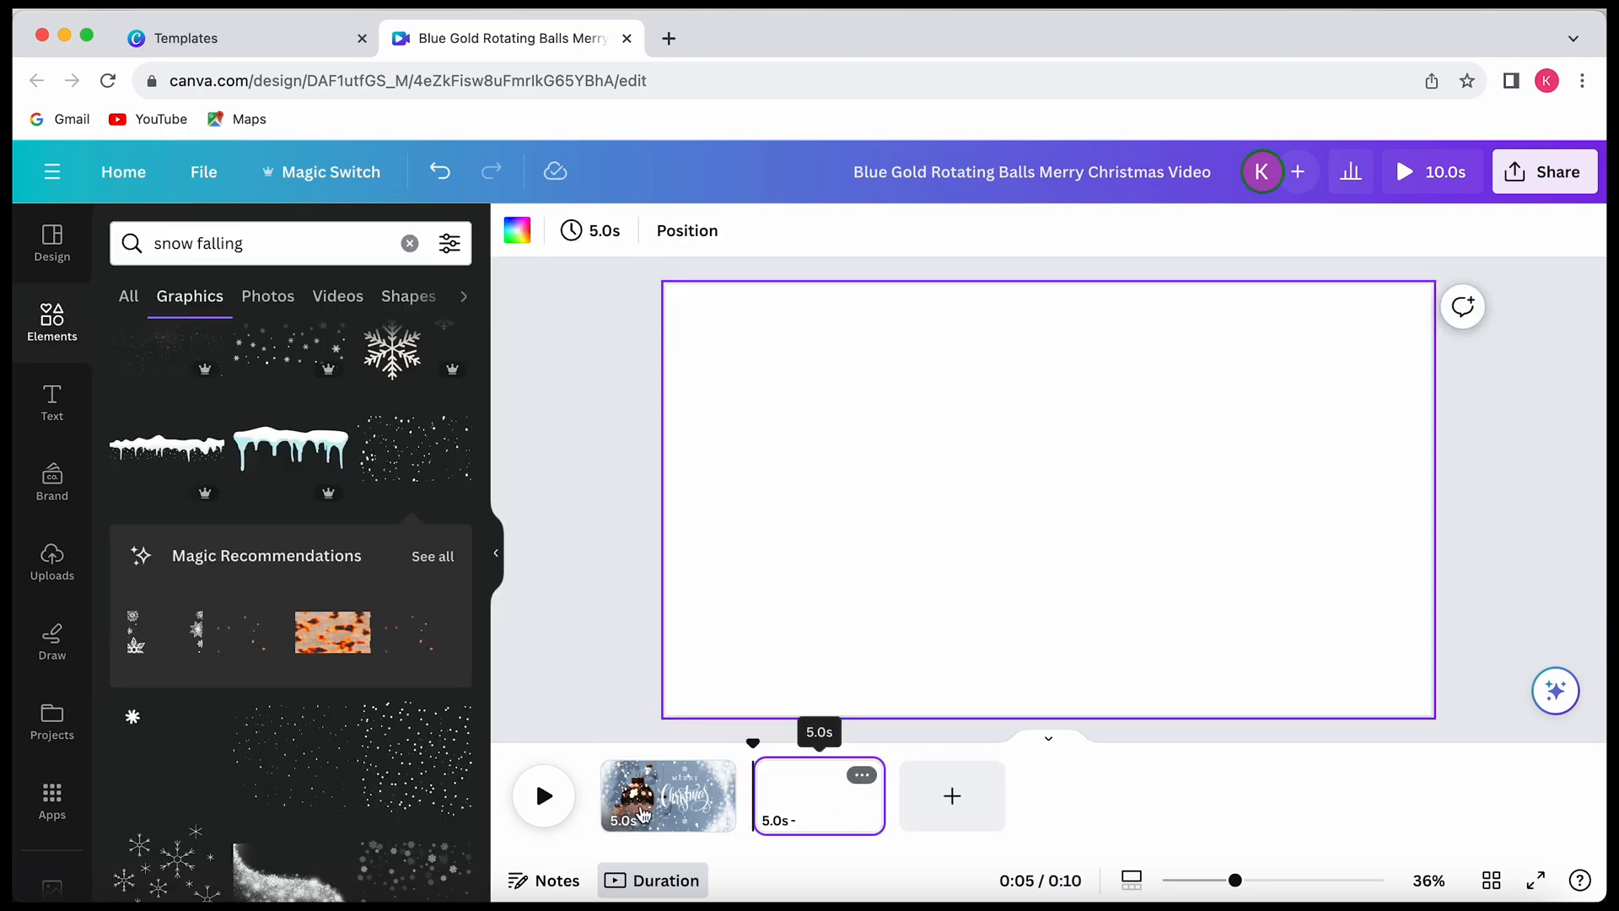
{"action": "left_click", "coordinate": [708, 786]}
{"action": "left_click", "coordinate": [1073, 568]}
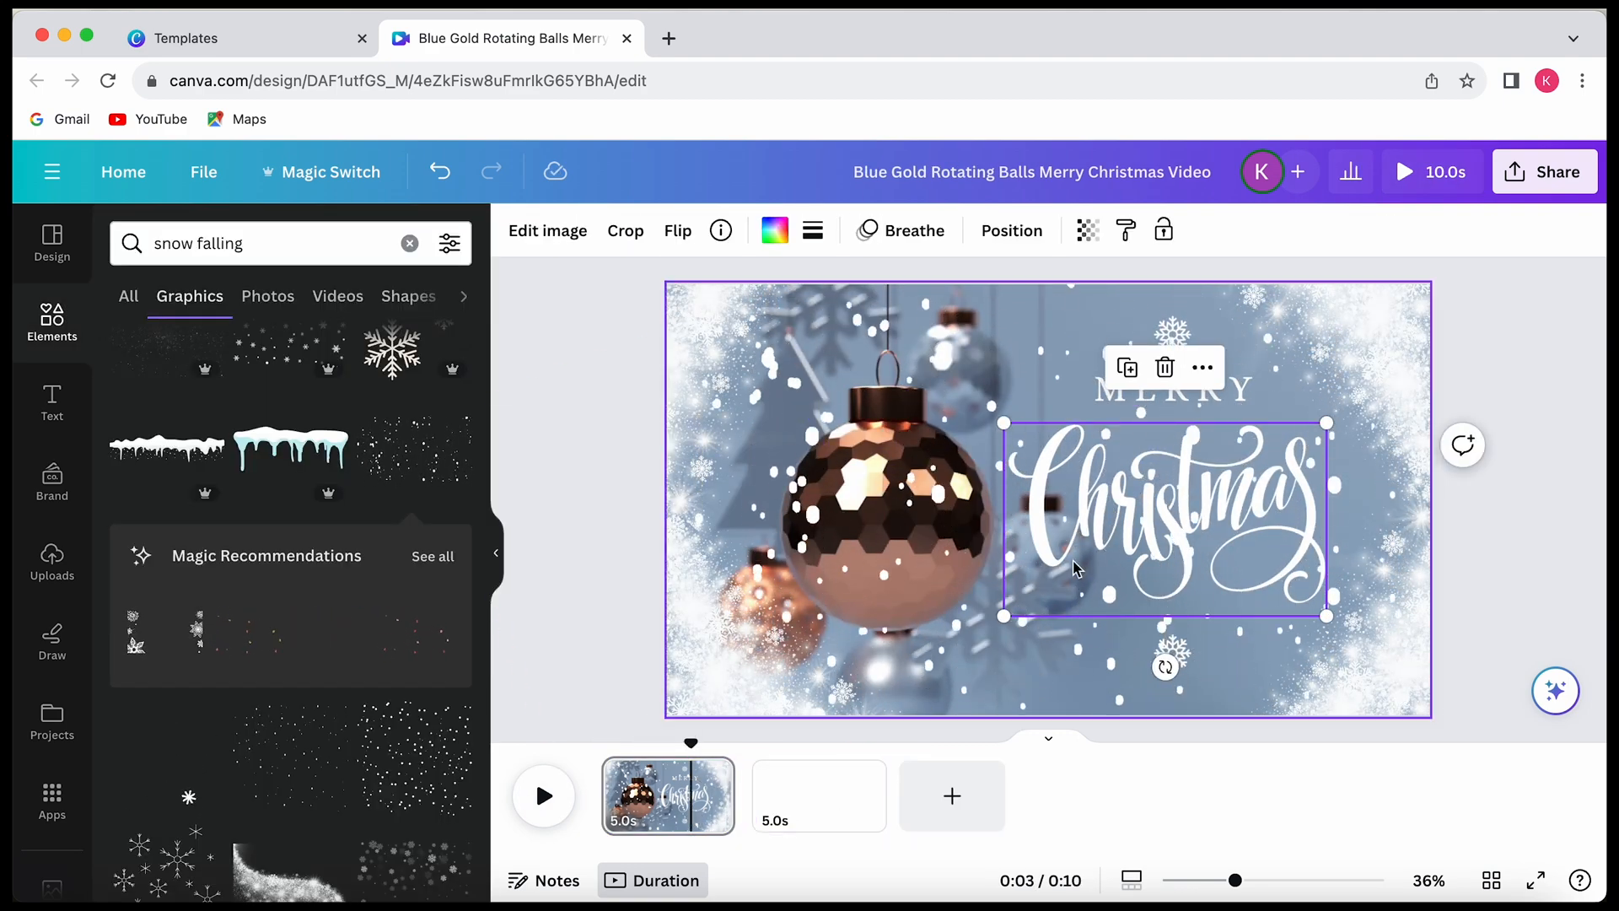
{"action": "left_click", "coordinate": [911, 231]}
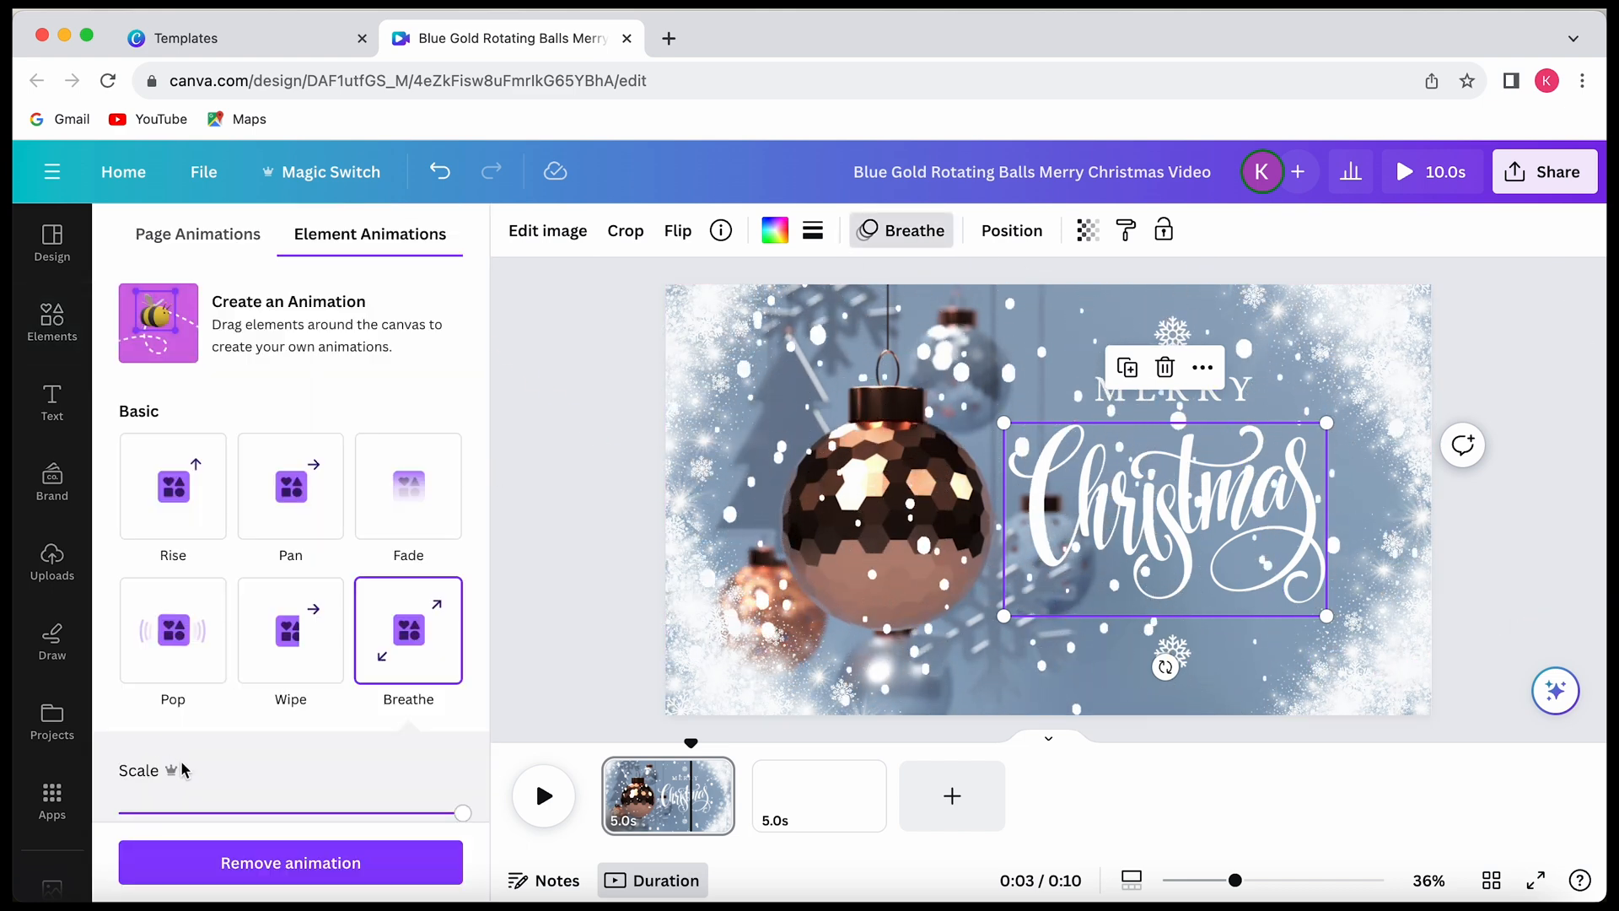
{"action": "scroll", "coordinate": [194, 750], "scroll_direction": "down", "scroll_amount": 3}
- Duplicate the falling-snow graphic on the first page and undo the duplication
{"action": "left_click", "coordinate": [953, 553]}
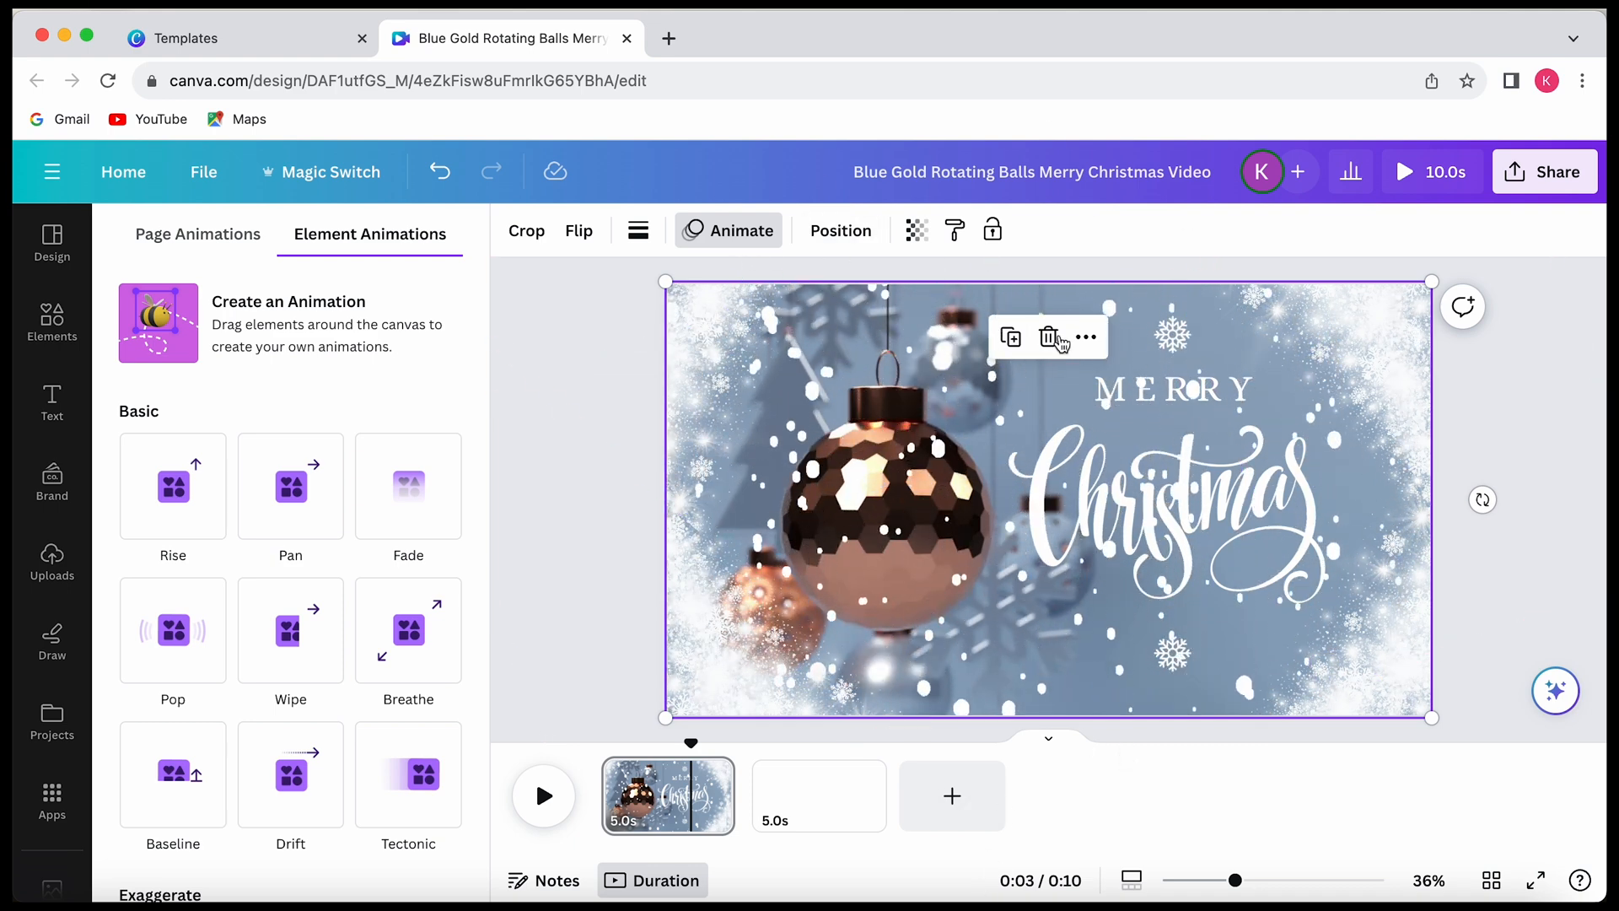
{"action": "left_click", "coordinate": [1011, 337]}
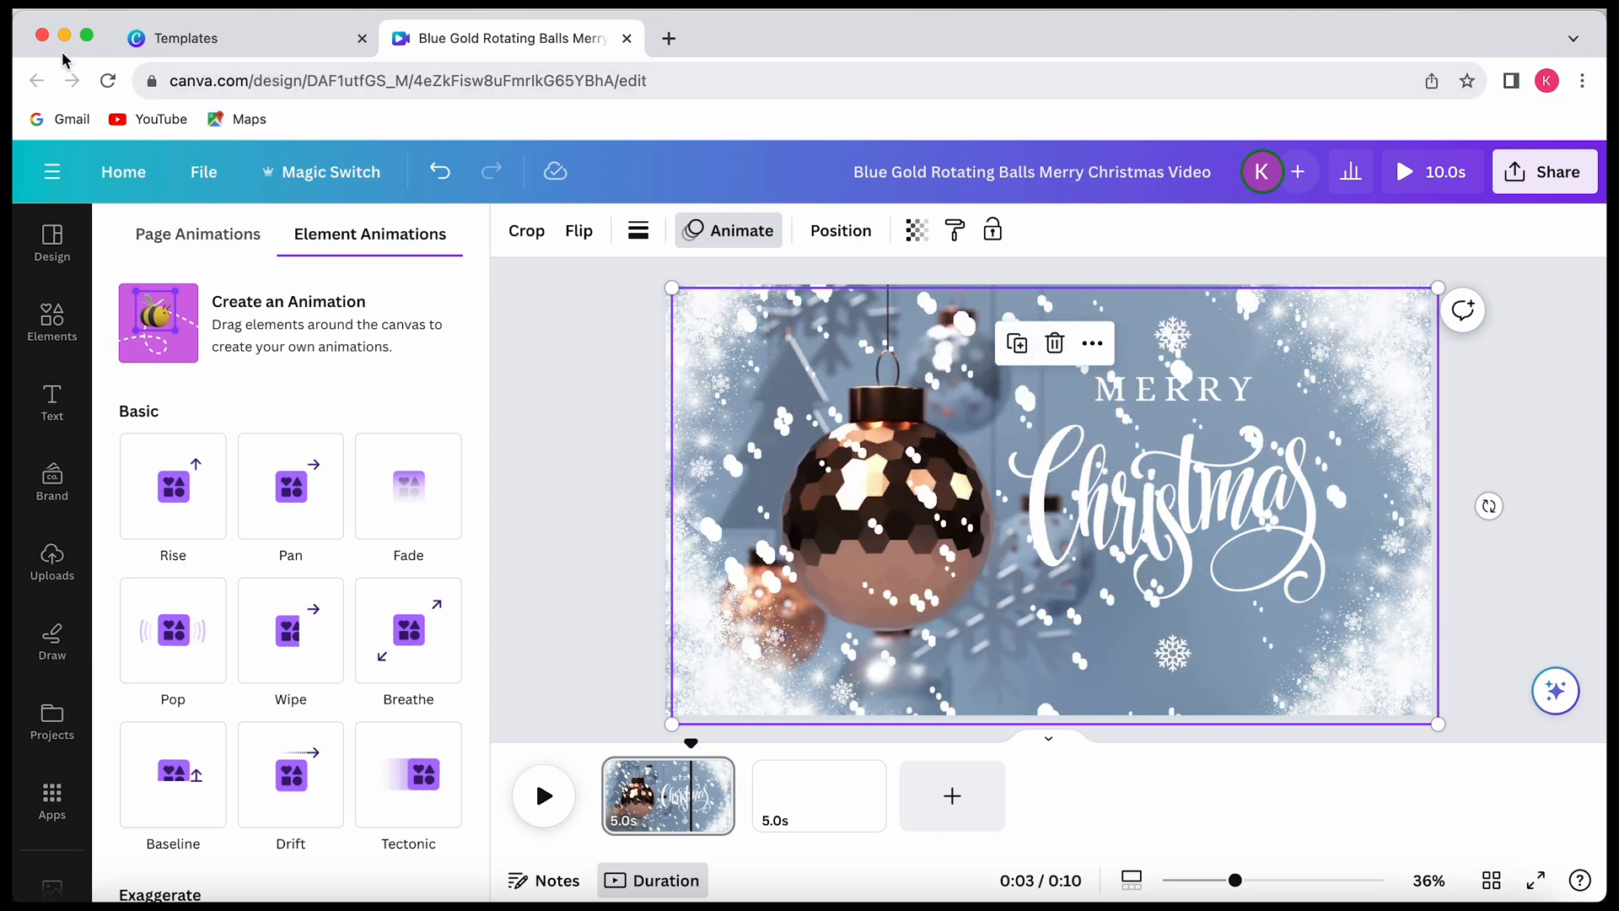
{"action": "left_click", "coordinate": [440, 171]}
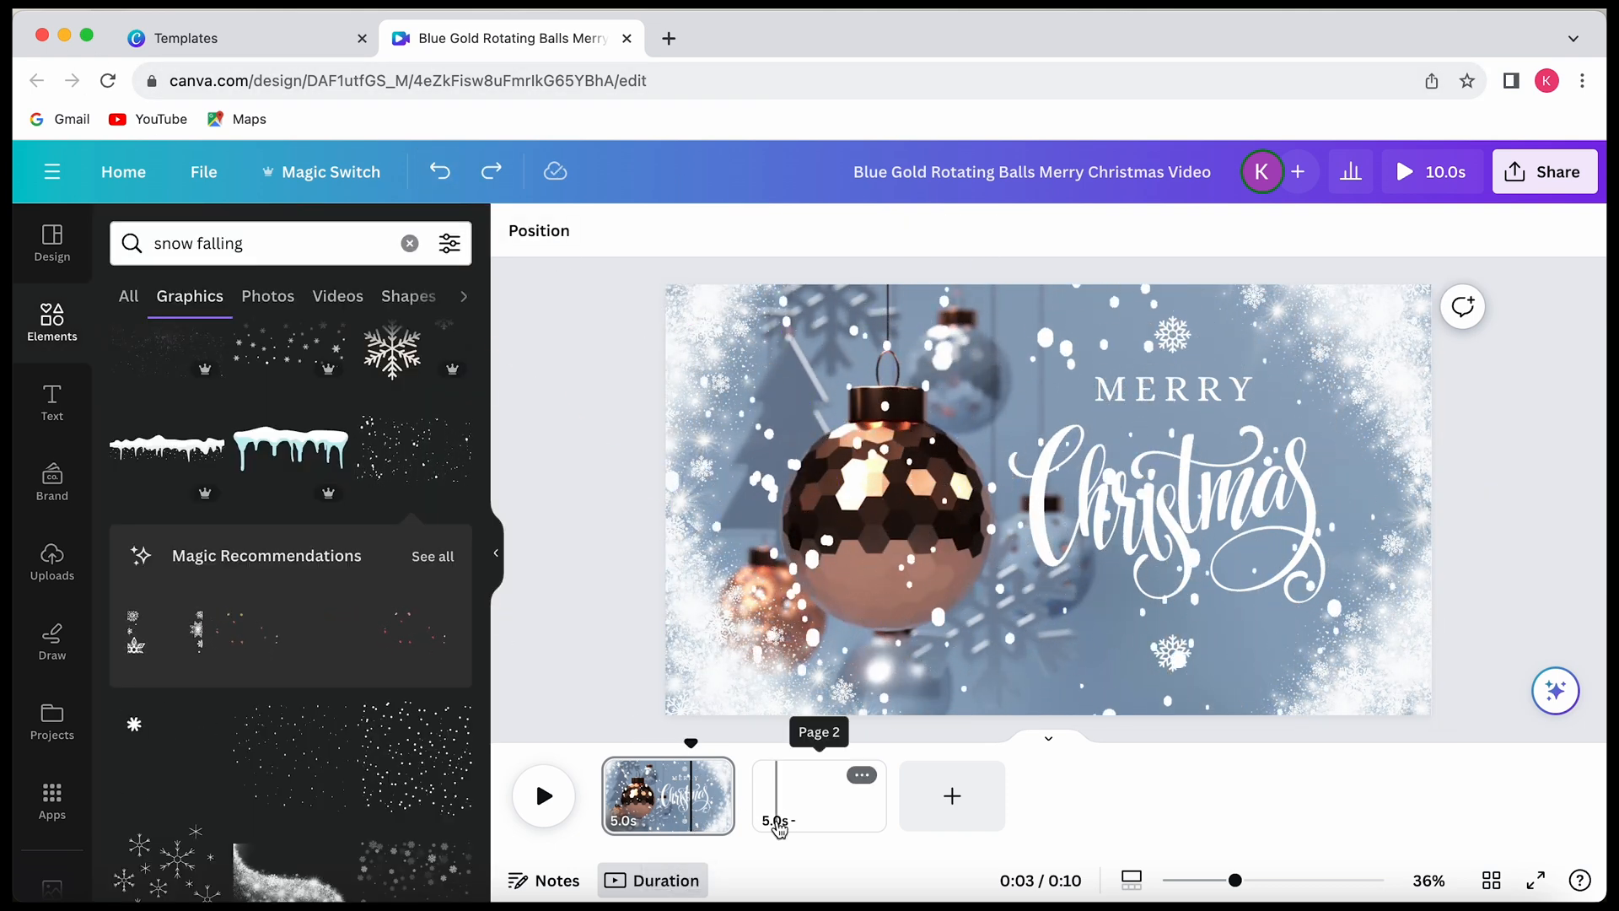
- Delete the blank second page
{"action": "left_click", "coordinate": [860, 774]}
{"action": "left_click", "coordinate": [813, 802]}
{"action": "left_click", "coordinate": [869, 776]}
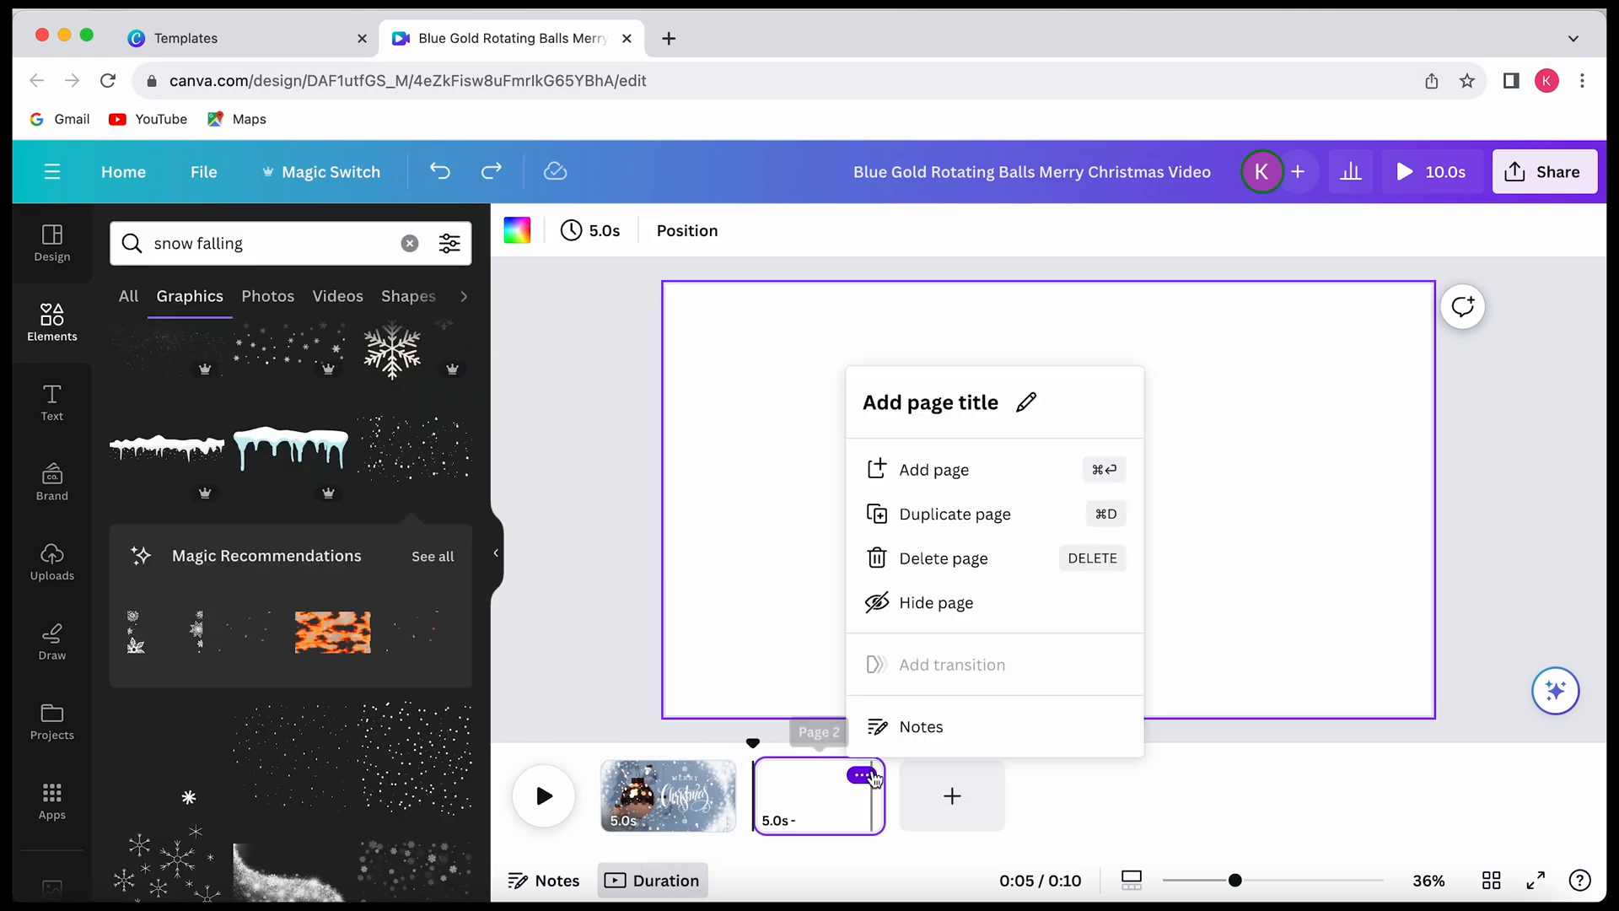
{"action": "left_click", "coordinate": [968, 512]}
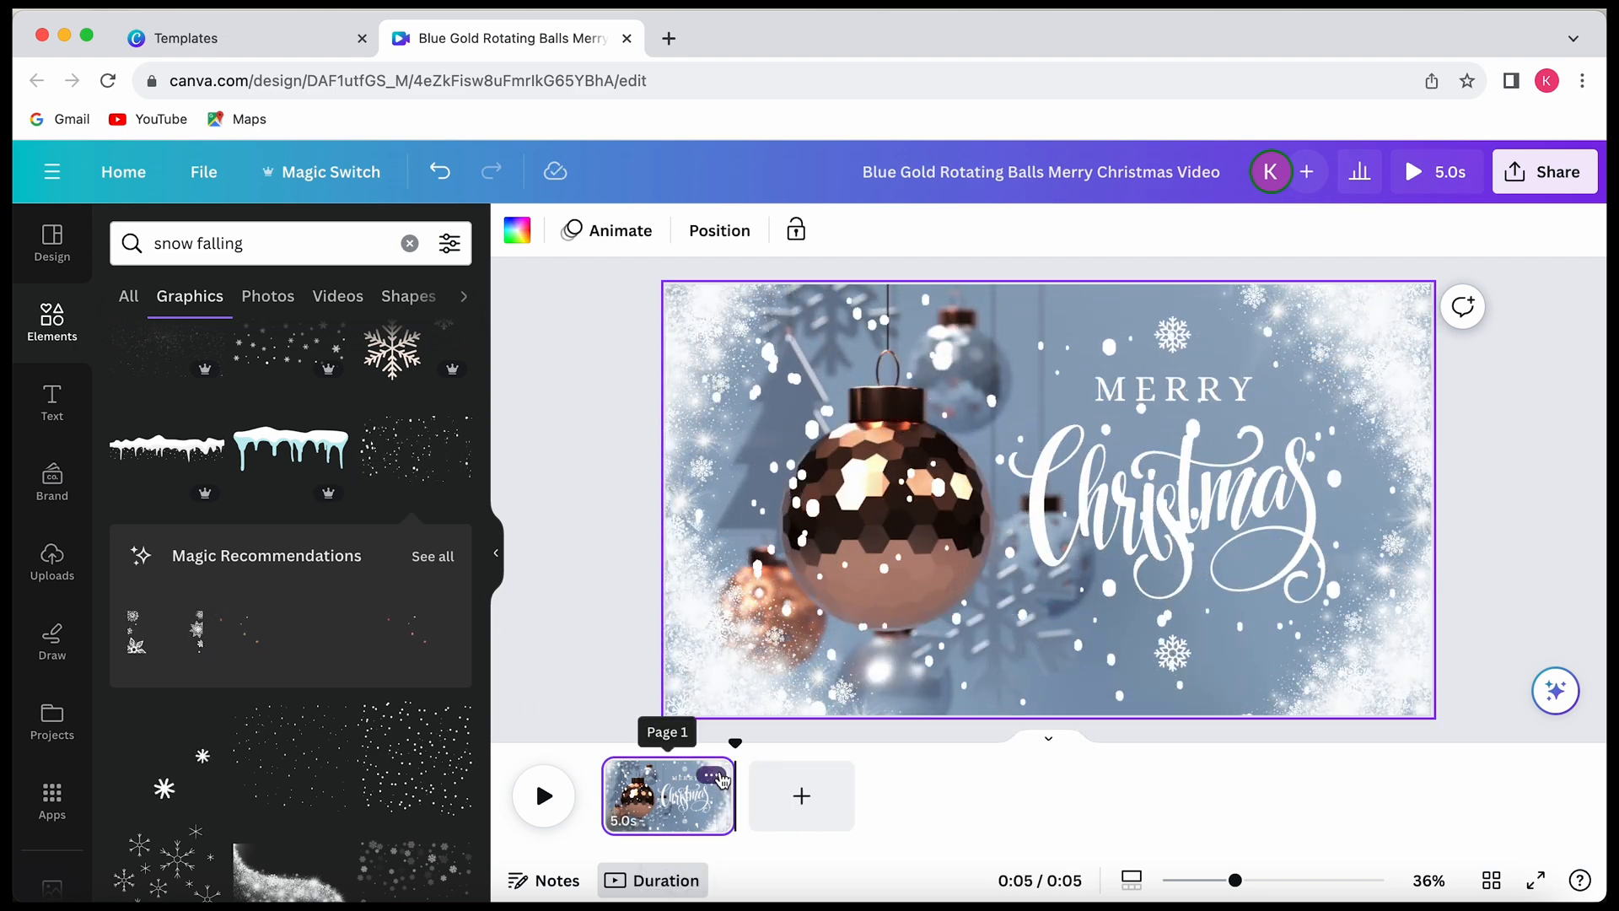
- Duplicate the first page twice to make a three-page video
{"action": "left_click", "coordinate": [711, 774]}
{"action": "left_click", "coordinate": [839, 425]}
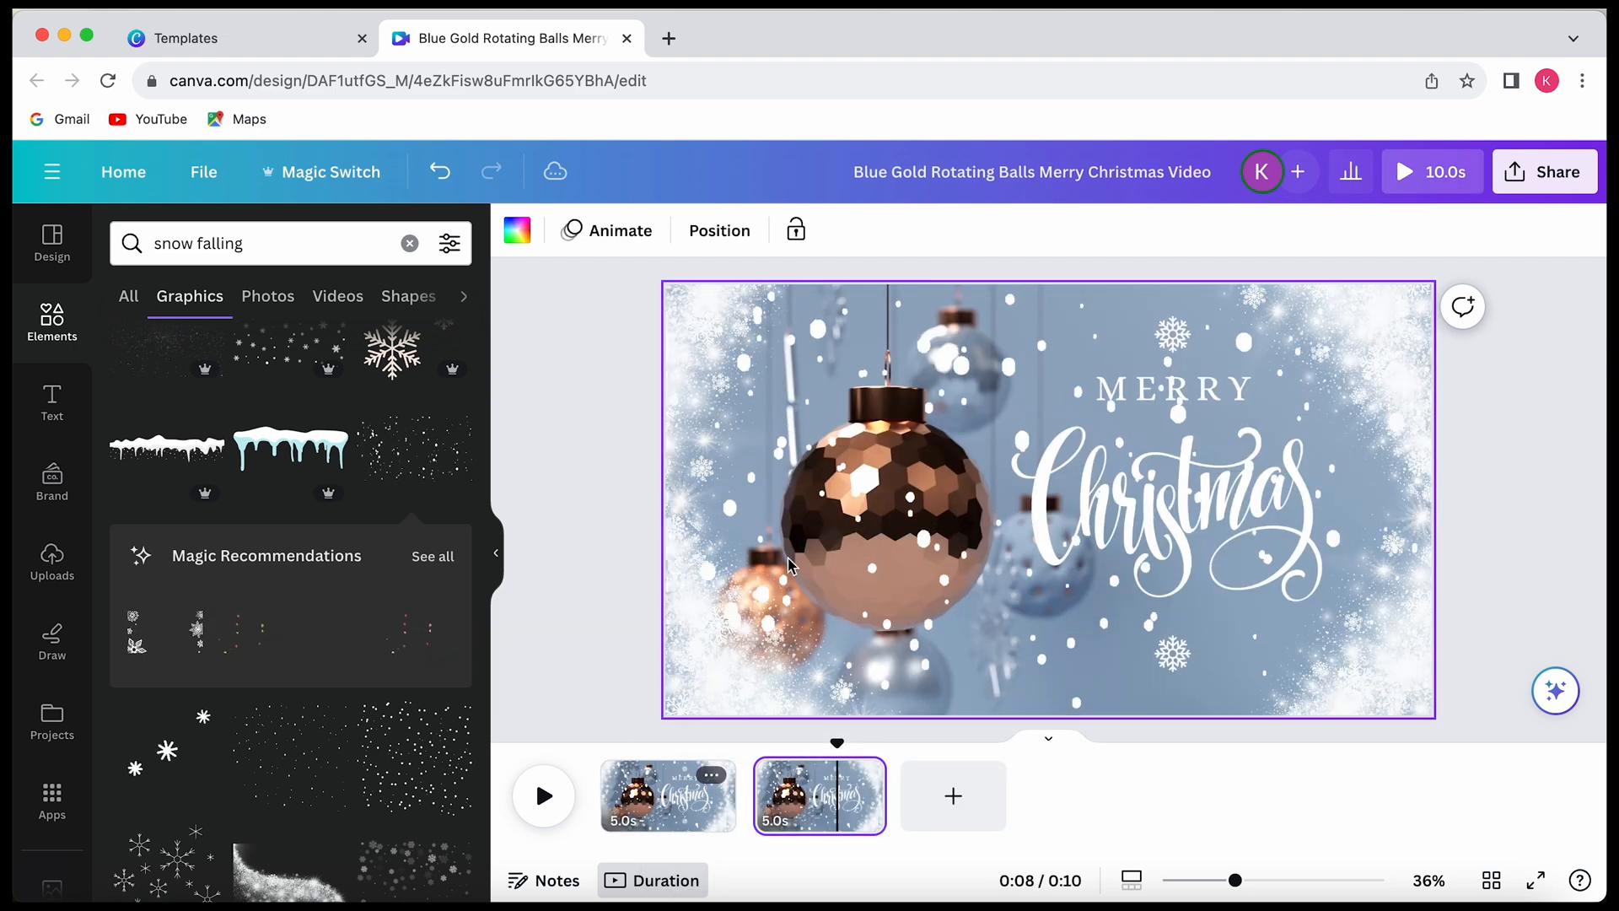
{"action": "left_click", "coordinate": [711, 774]}
{"action": "left_click", "coordinate": [784, 428]}
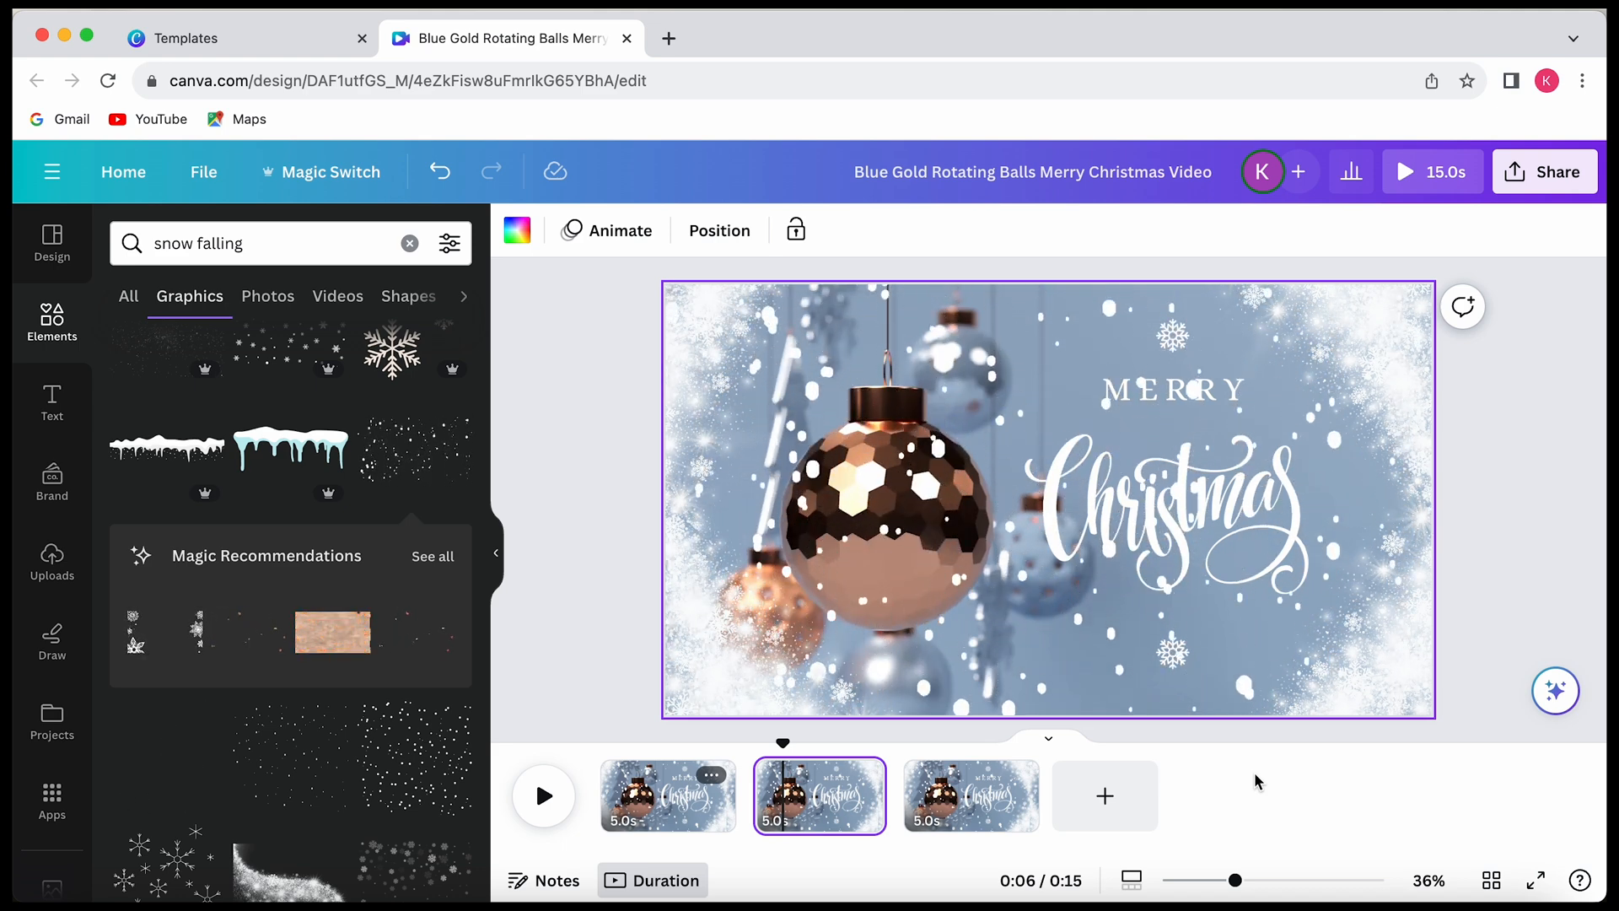
- Delete the "MERRY" text and the "Christmas" lettering from the second page
{"action": "left_click", "coordinate": [1147, 387]}
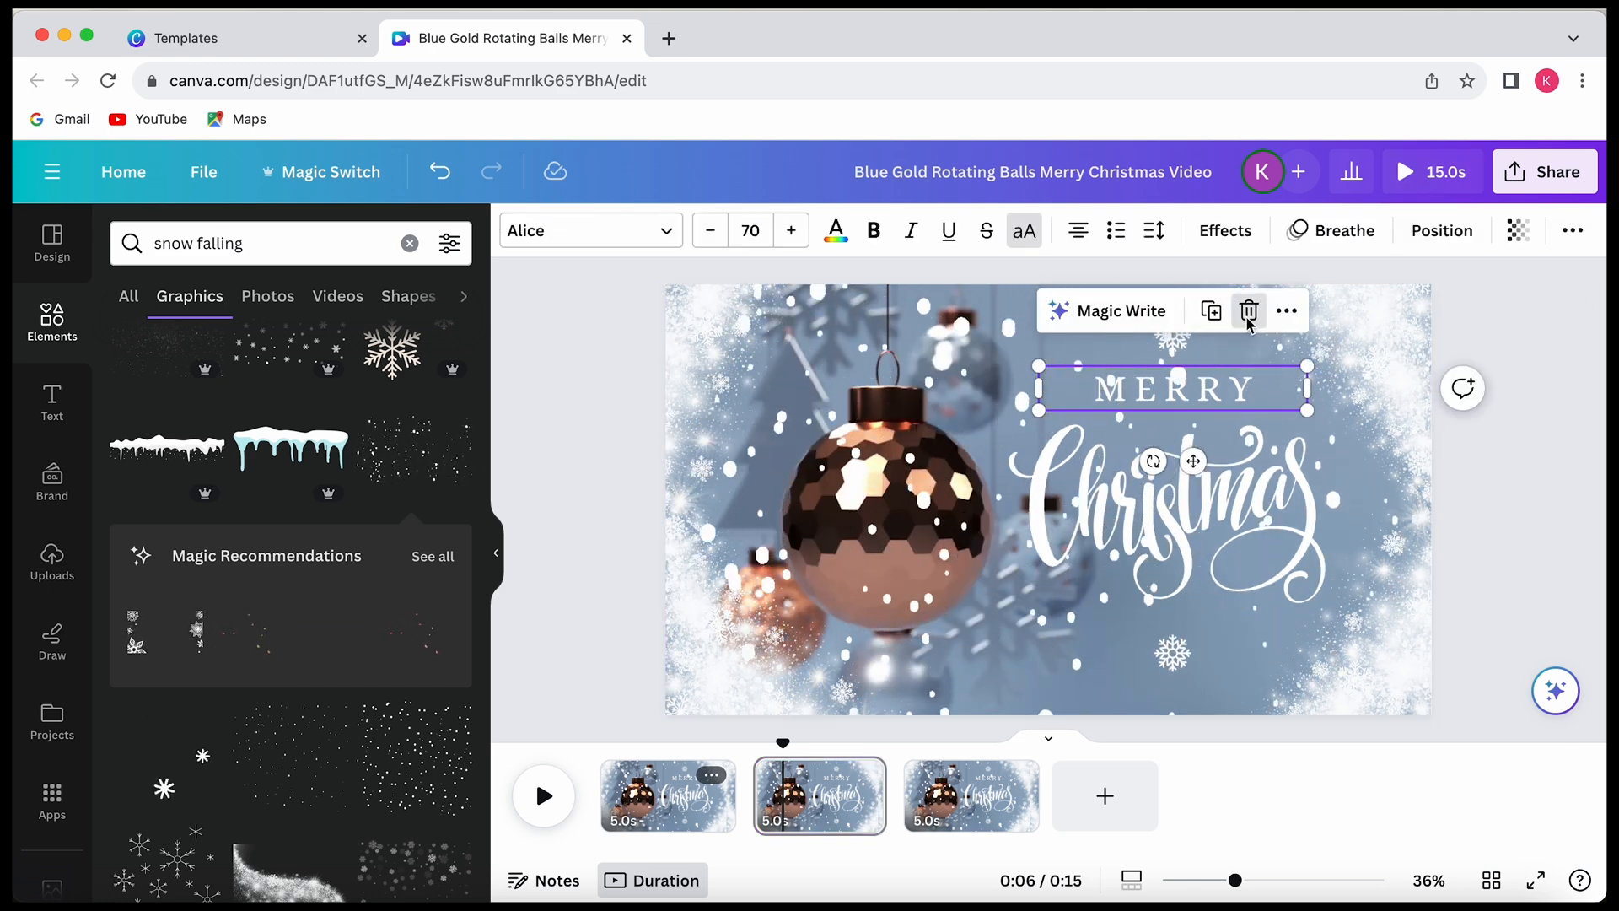
{"action": "left_click", "coordinate": [1248, 313]}
{"action": "left_click", "coordinate": [1178, 496]}
{"action": "left_click", "coordinate": [1172, 369]}
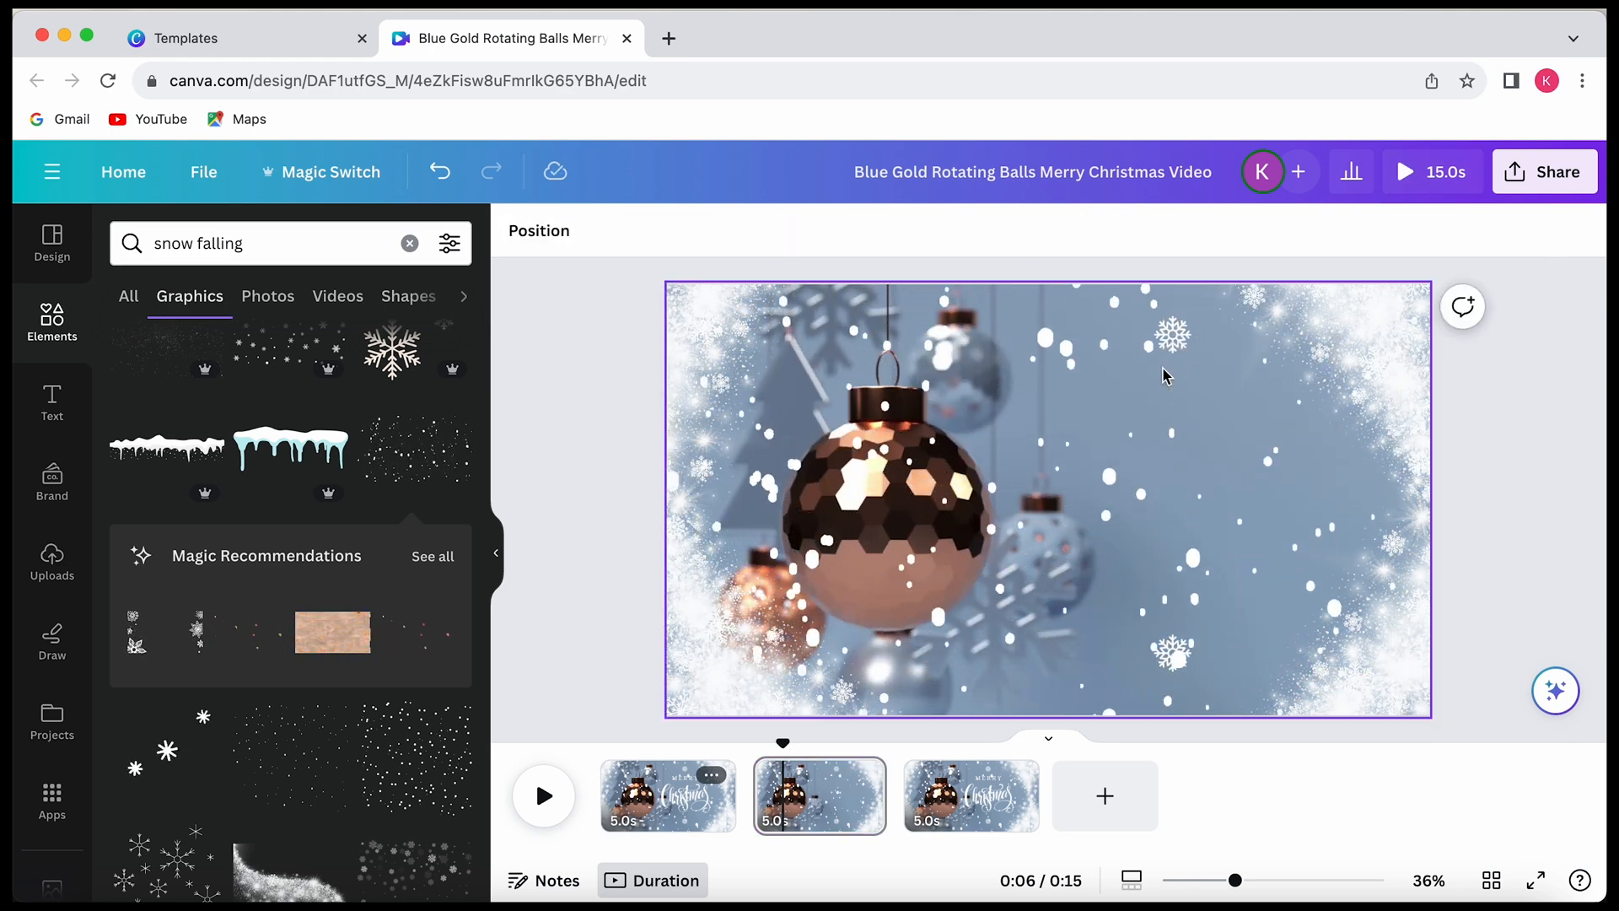
- Enlarge the two snowflakes on the second page slightly and move them over to the page's right side, one above the other
{"action": "left_click", "coordinate": [1173, 335]}
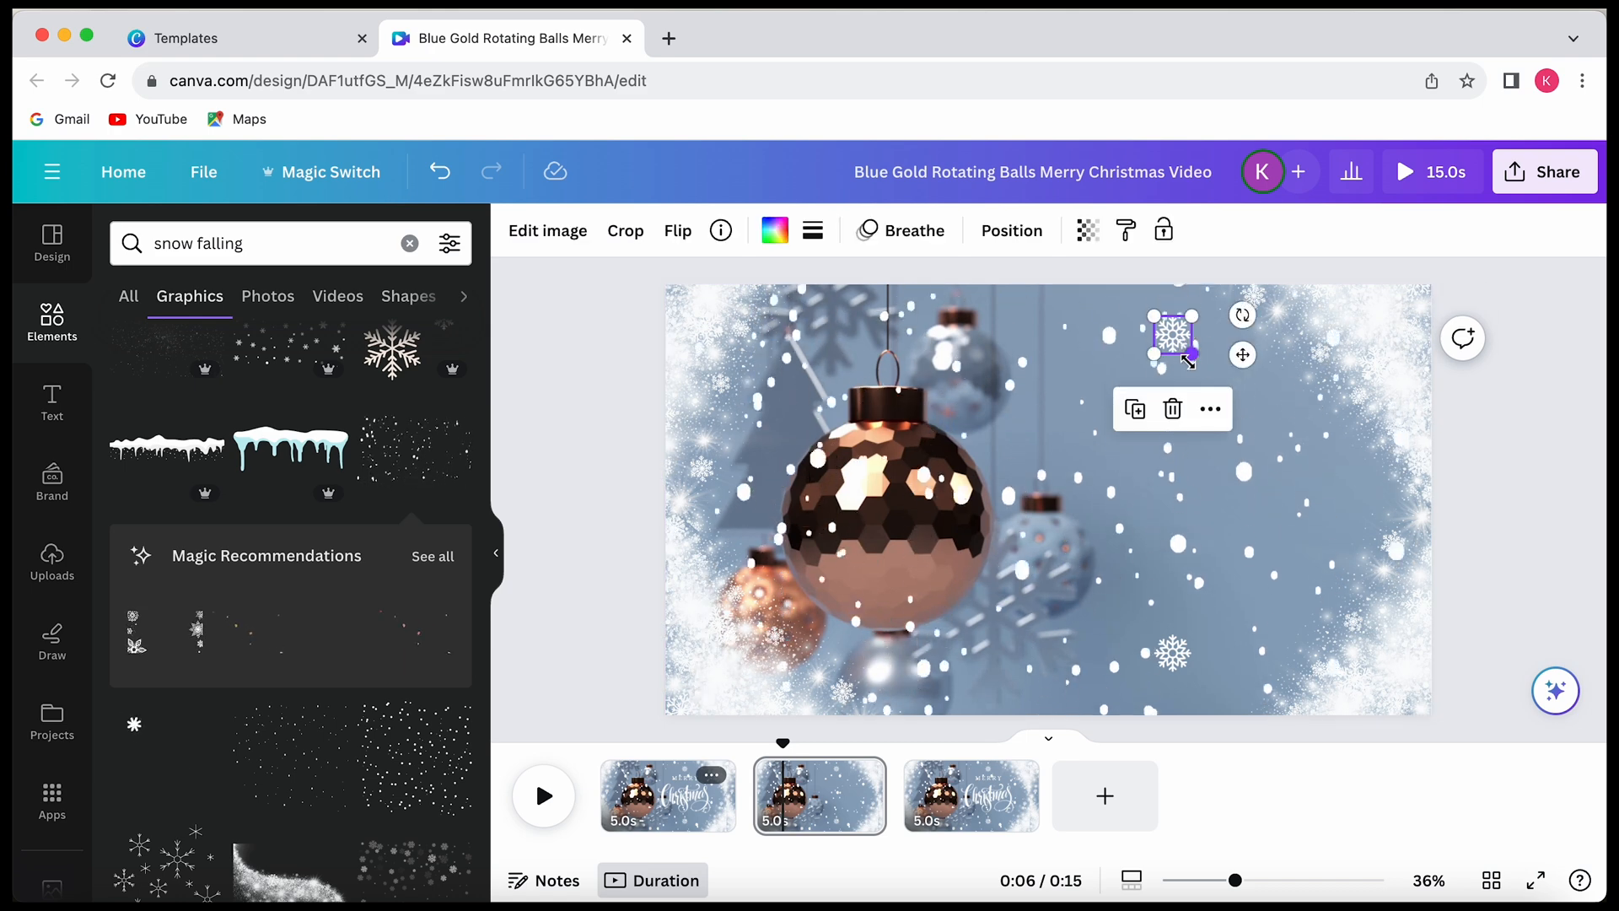
{"action": "left_click_drag", "start_coordinate": [1190, 350], "coordinate": [1346, 353]}
{"action": "left_click", "coordinate": [1172, 653]}
{"action": "left_click_drag", "start_coordinate": [1191, 672], "coordinate": [1332, 517]}
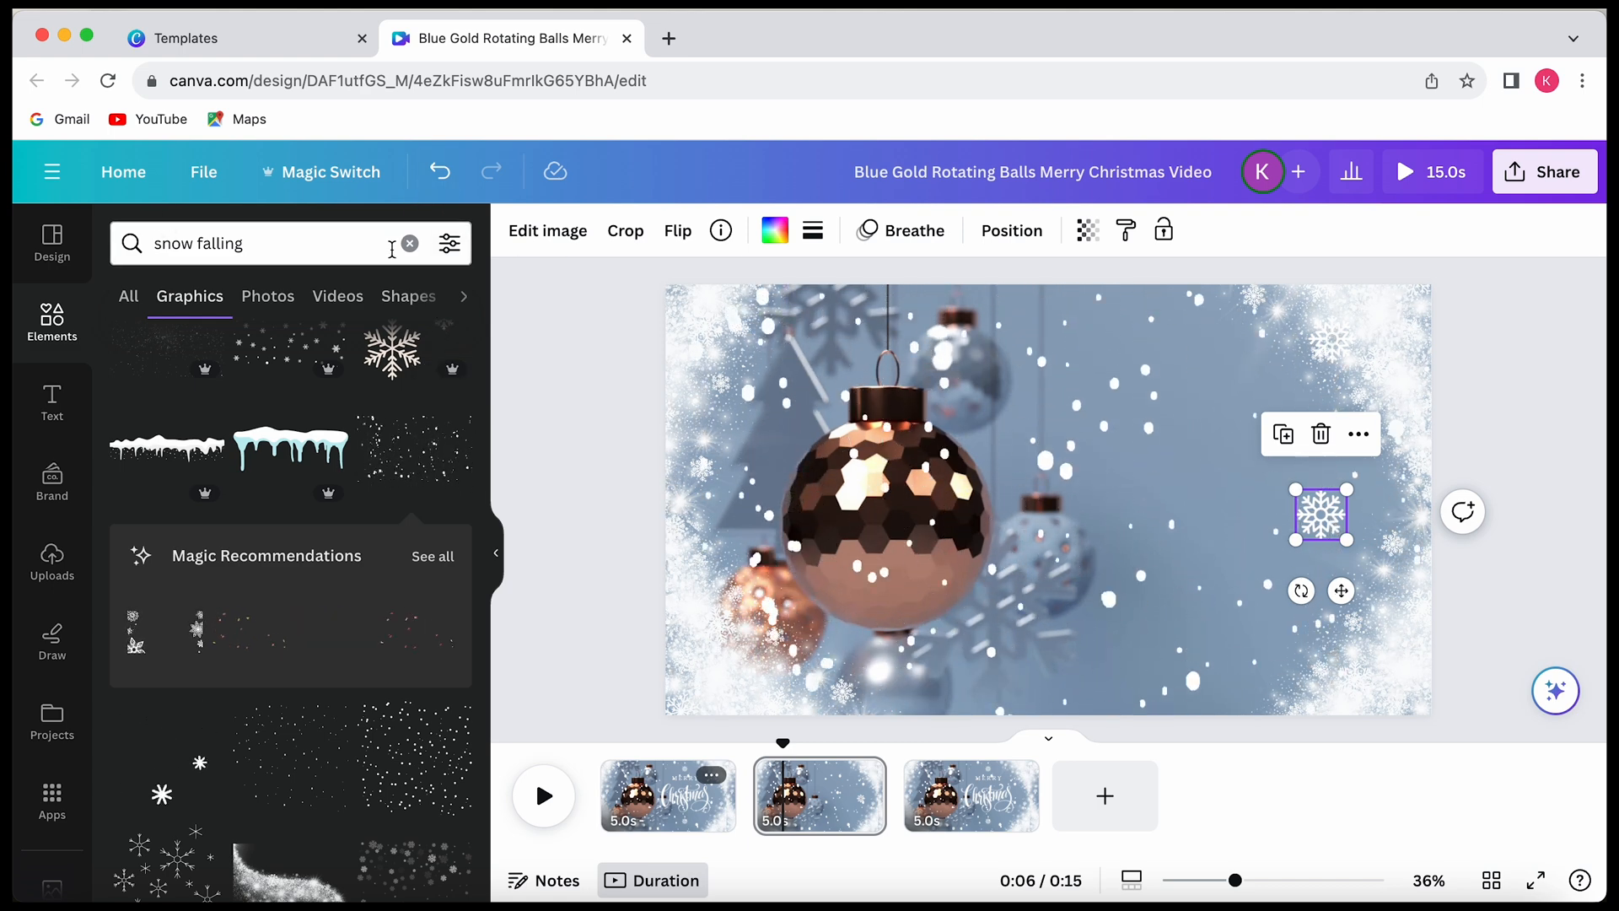
- Search the elements for "picture frame" and look through the graphics results for a suitable frame
{"action": "left_click", "coordinate": [420, 248]}
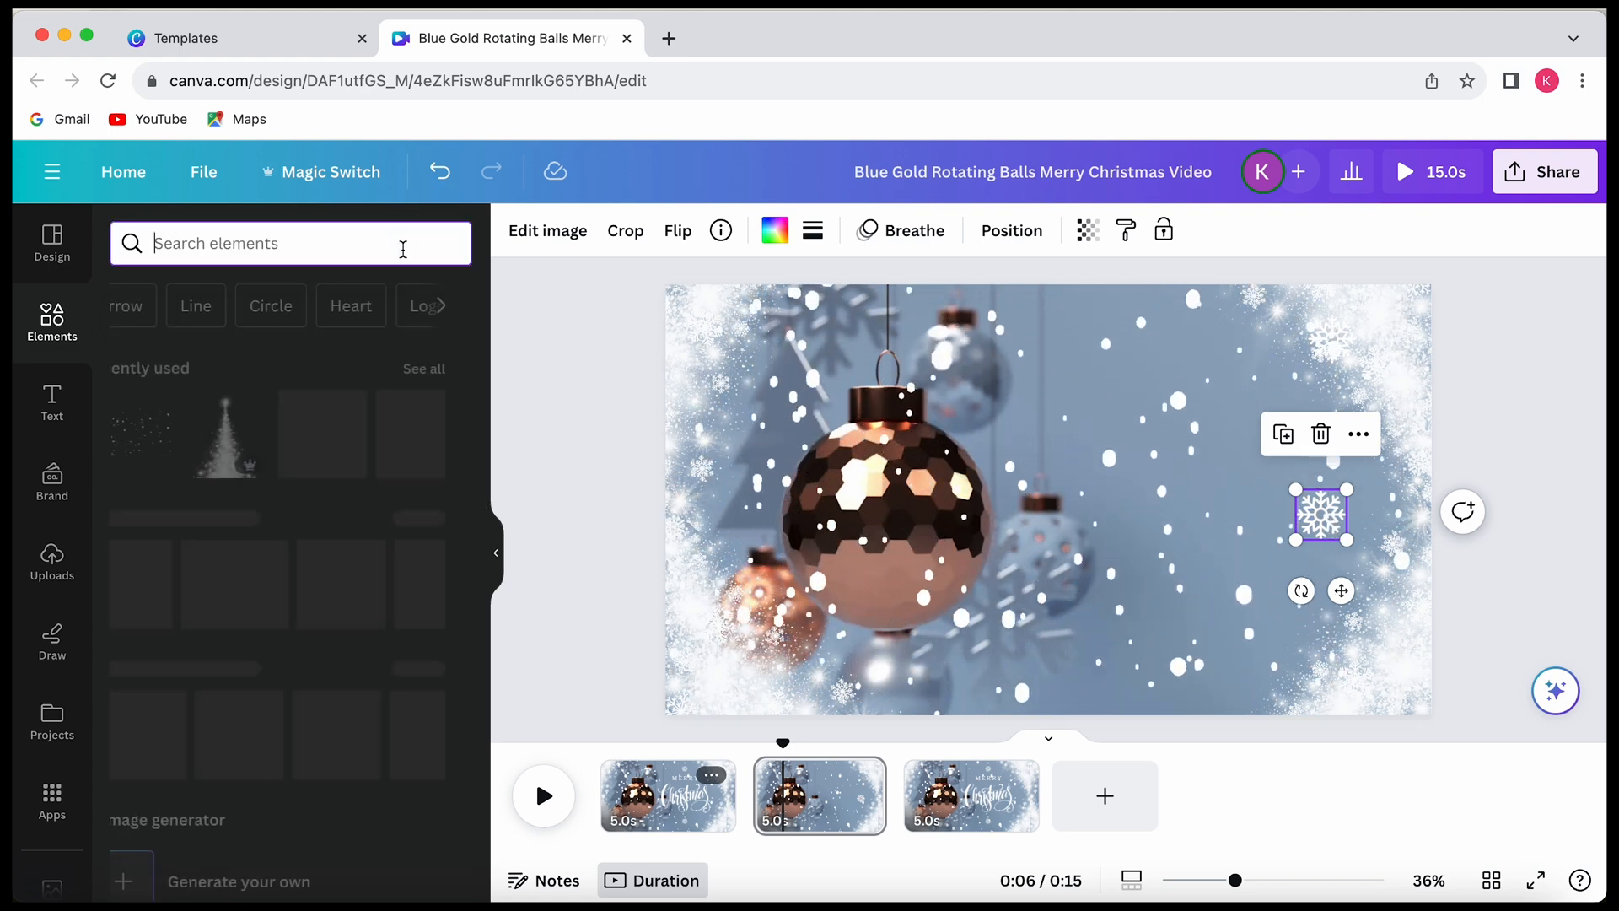
{"action": "type", "text": "pictur"}
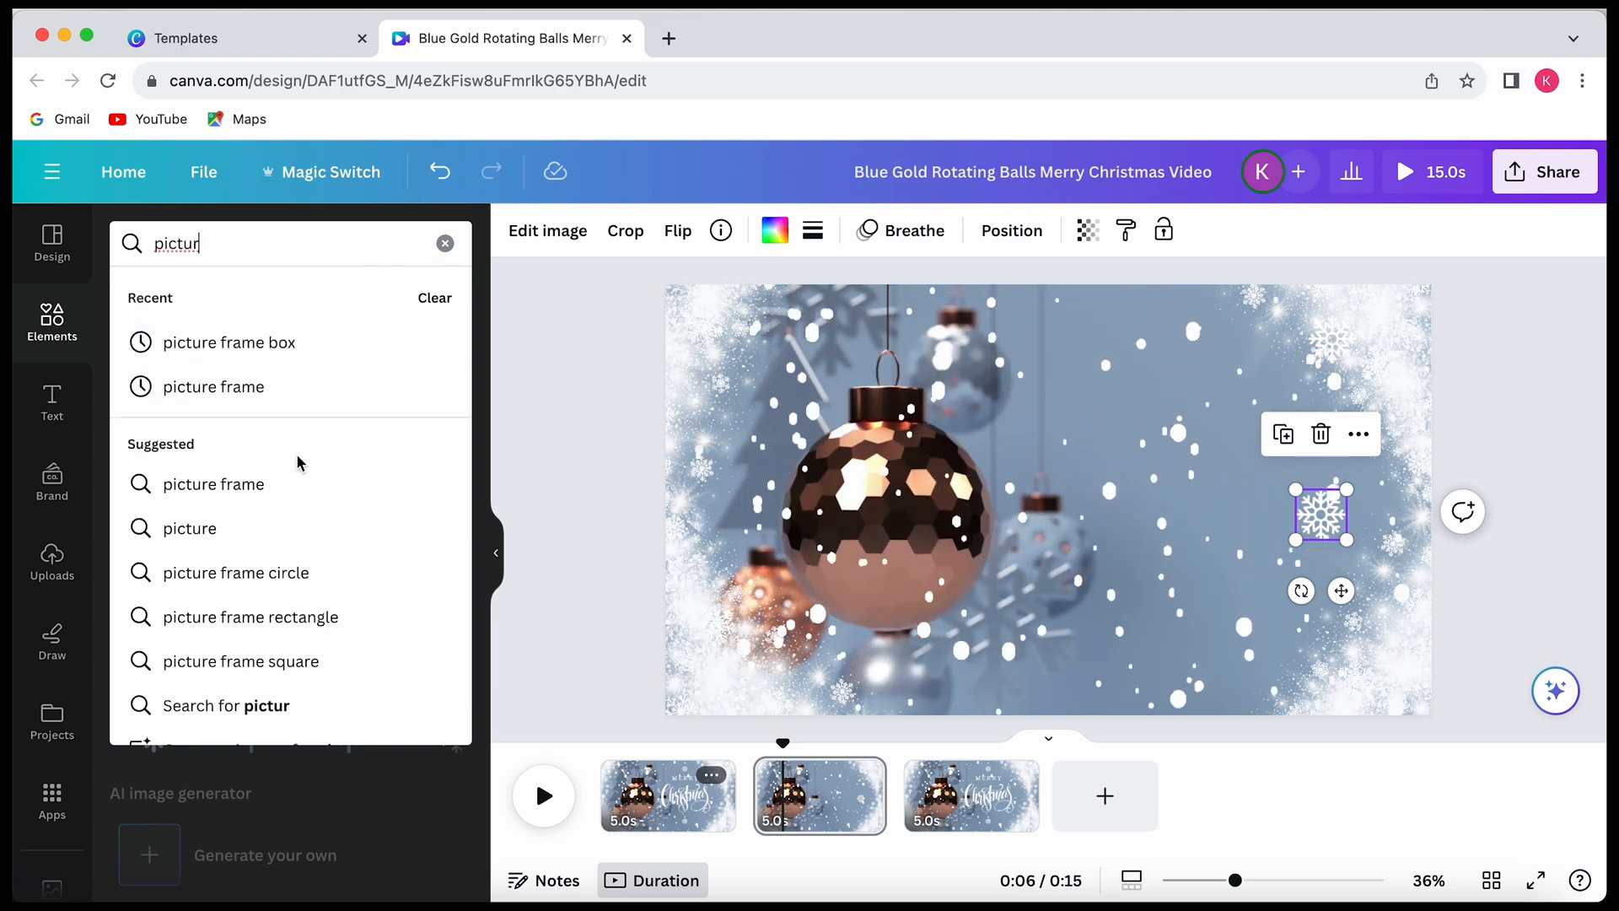
{"action": "left_click", "coordinate": [295, 484]}
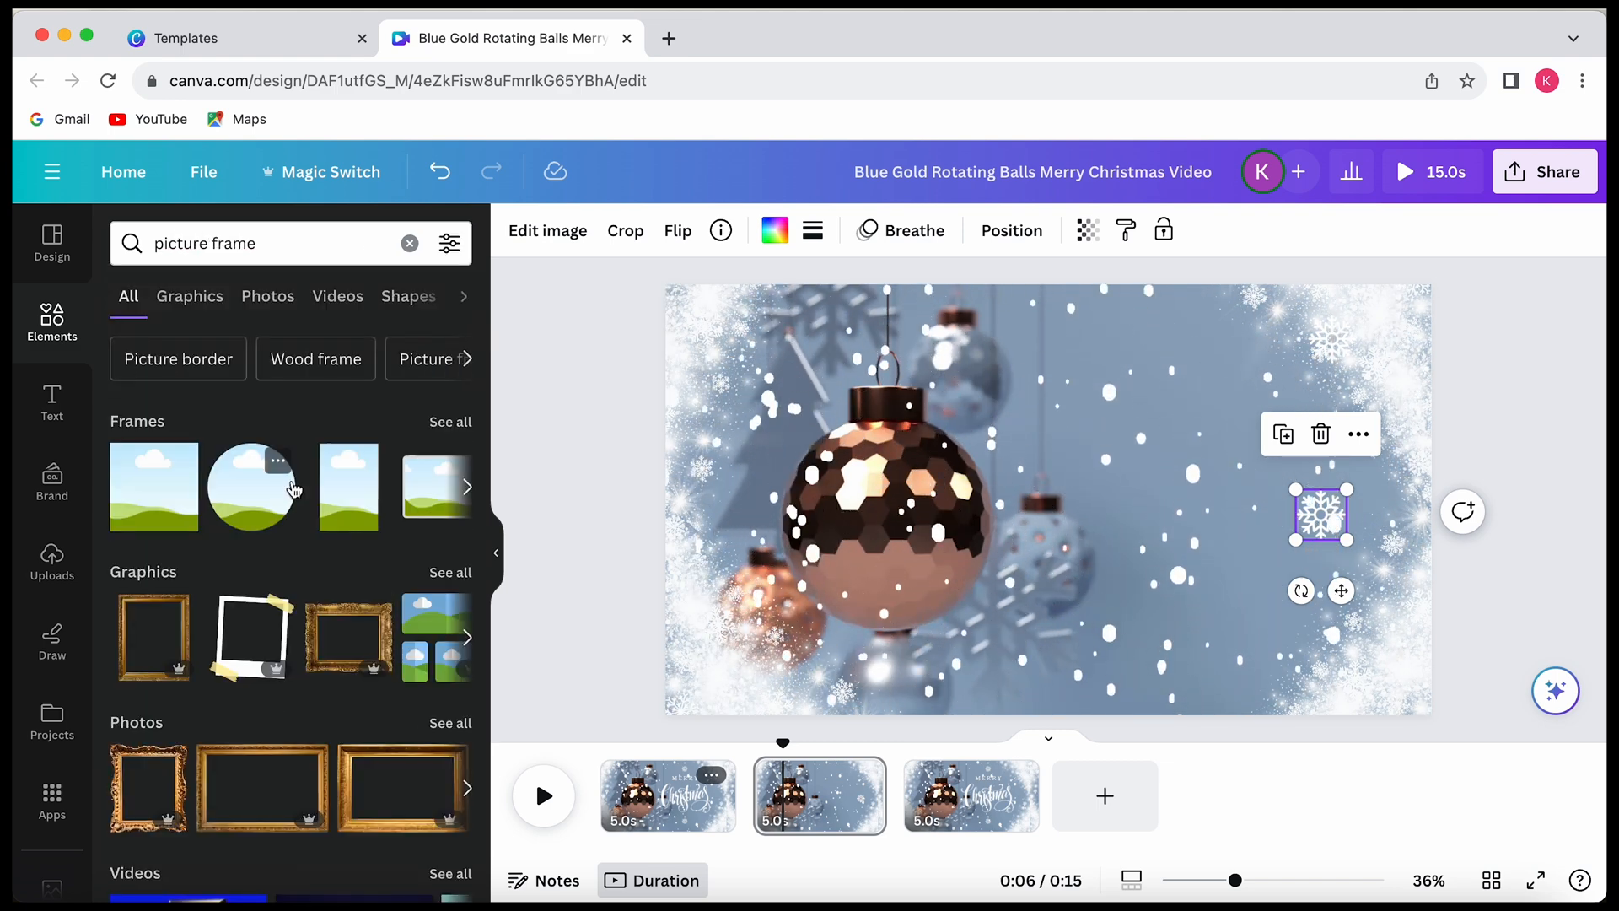
{"action": "left_click", "coordinate": [453, 572]}
{"action": "scroll", "coordinate": [427, 580], "scroll_direction": "down", "scroll_amount": 5}
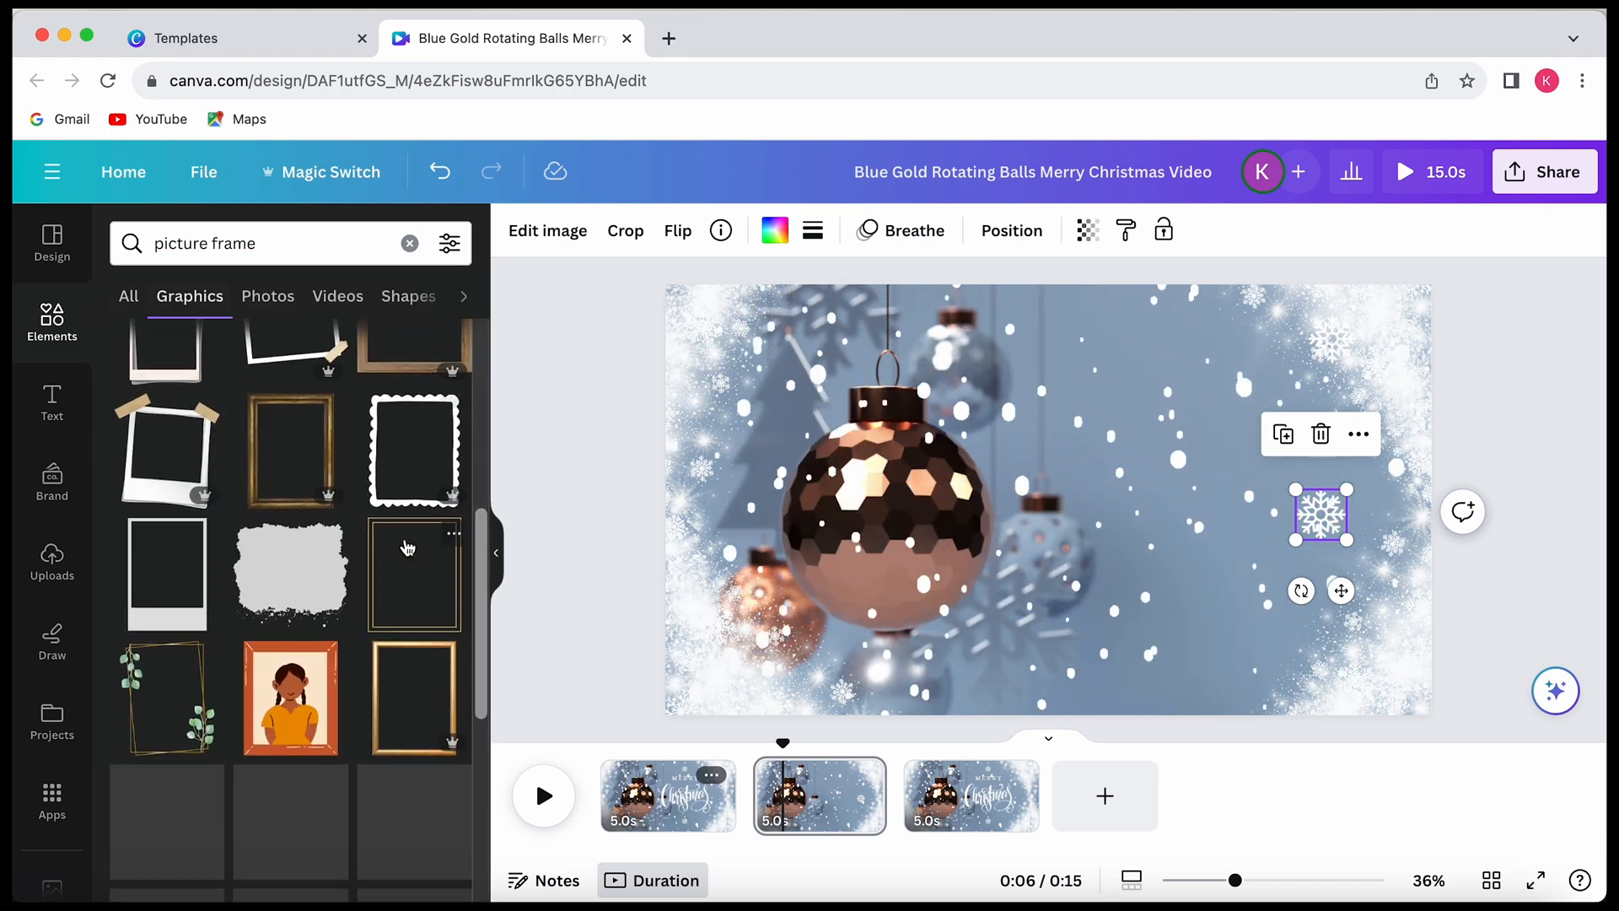
{"action": "scroll", "coordinate": [427, 579], "scroll_direction": "down", "scroll_amount": 10}
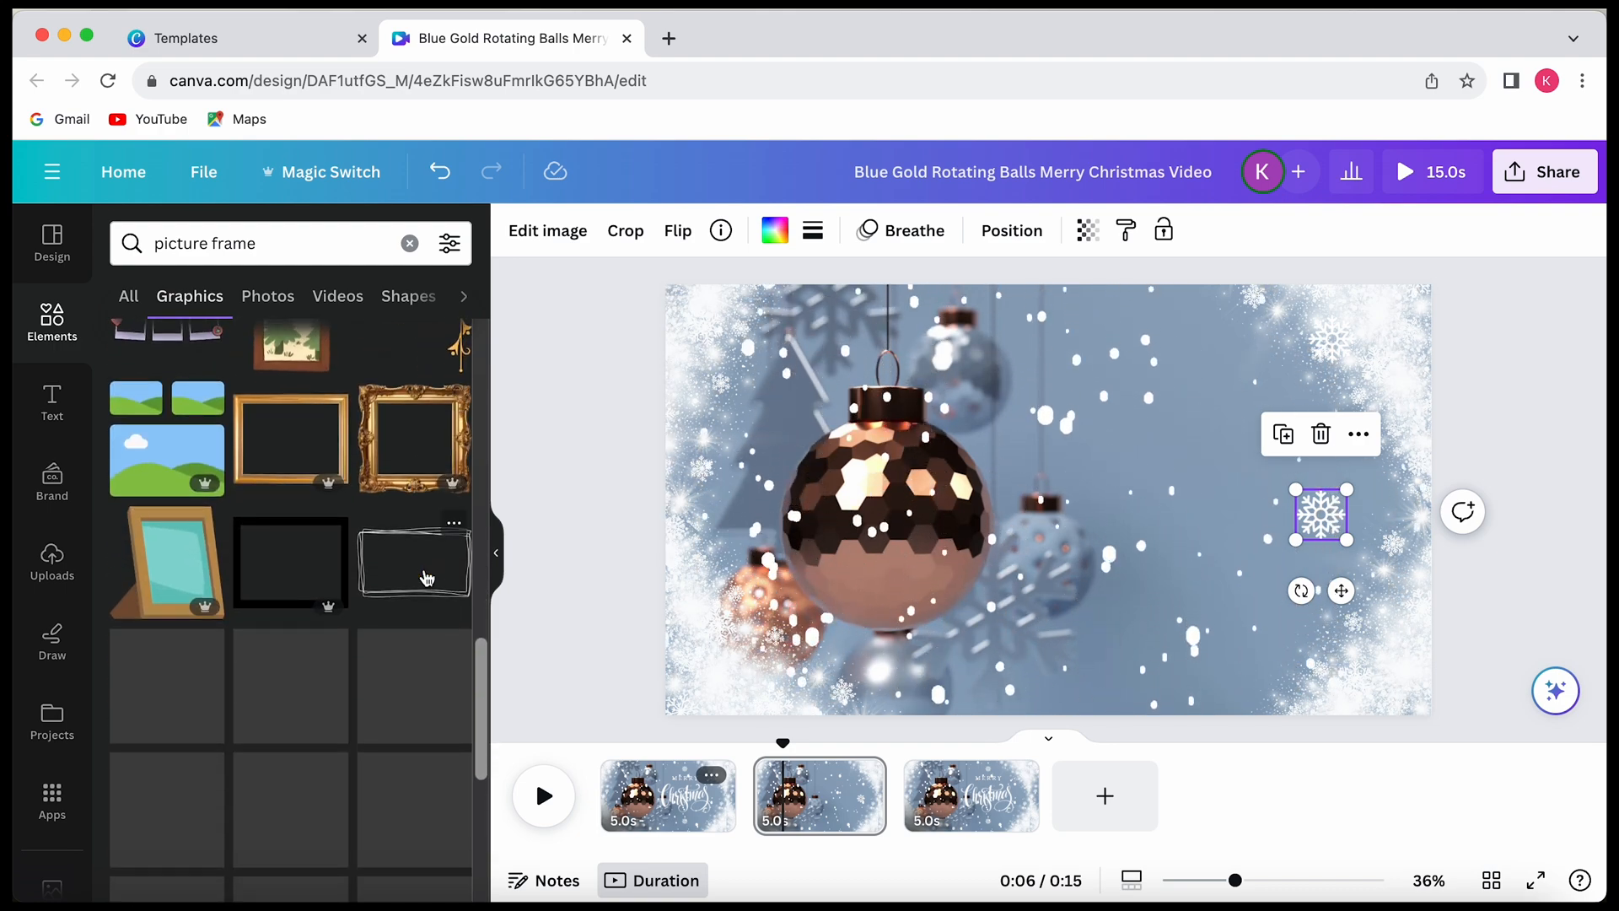
{"action": "scroll", "coordinate": [426, 579], "scroll_direction": "down", "scroll_amount": 15}
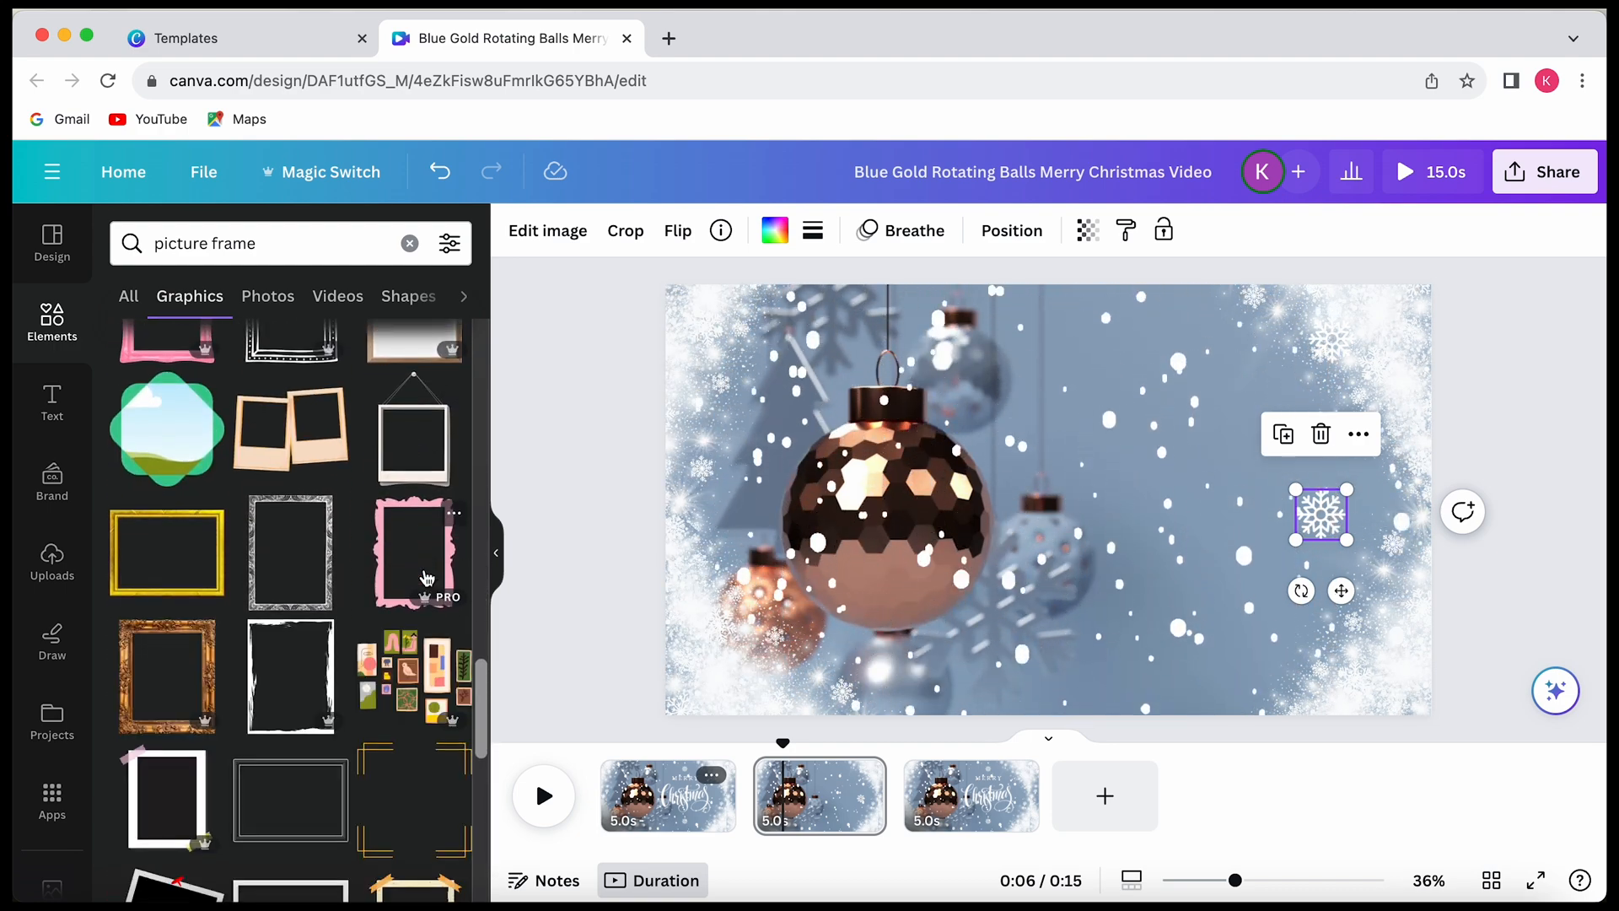
{"action": "scroll", "coordinate": [426, 579], "scroll_direction": "down", "scroll_amount": 10}
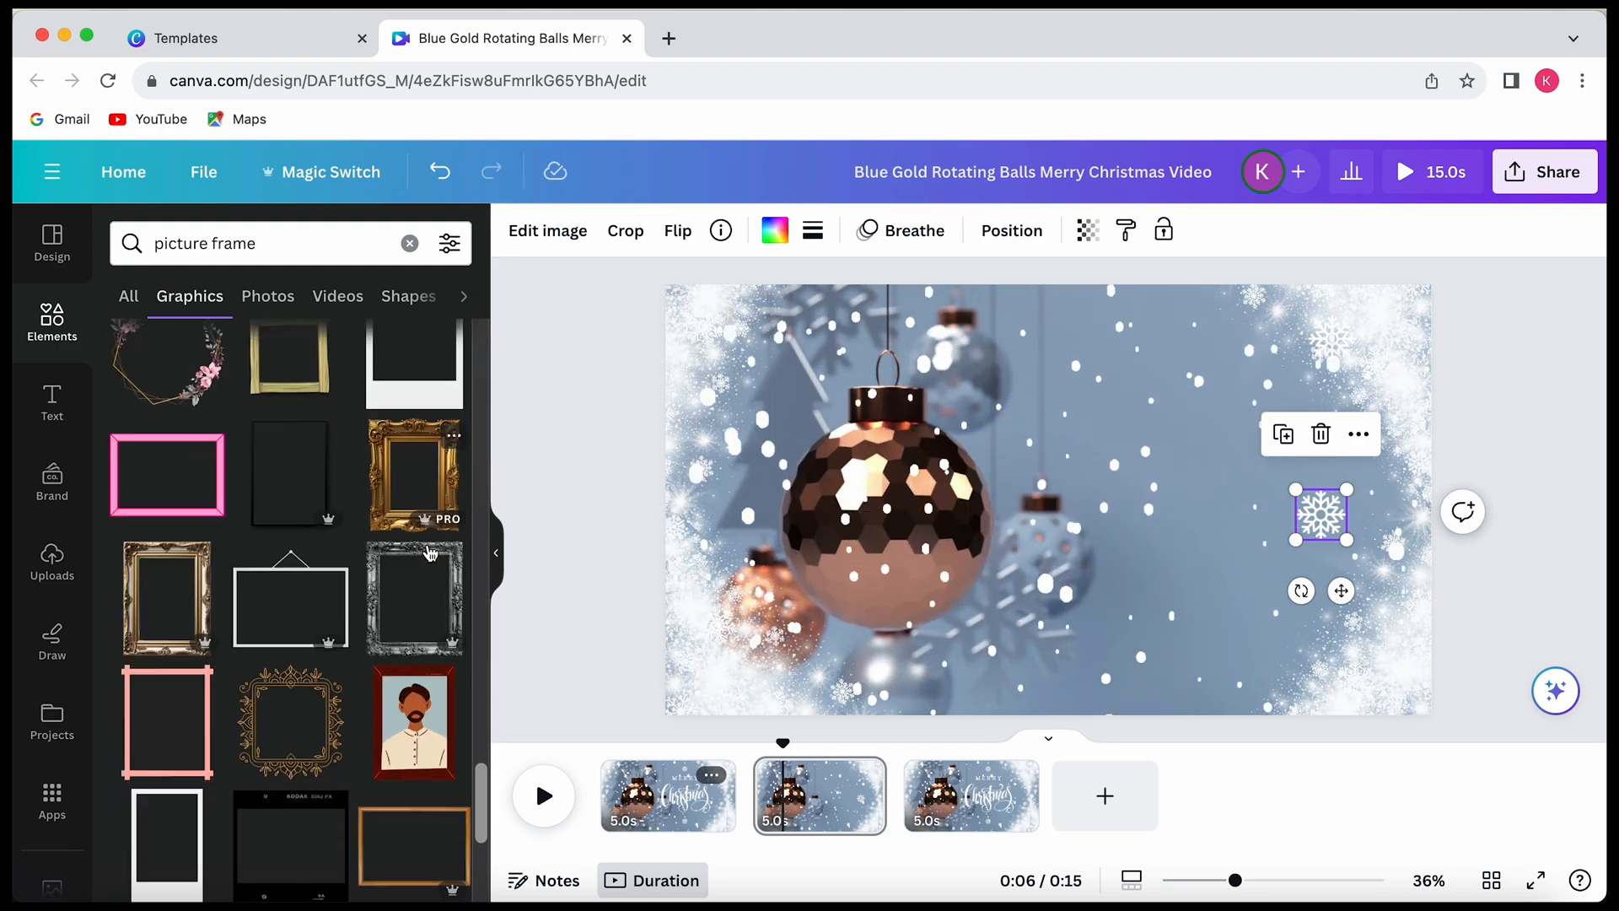
{"action": "scroll", "coordinate": [454, 434], "scroll_direction": "down", "scroll_amount": 10}
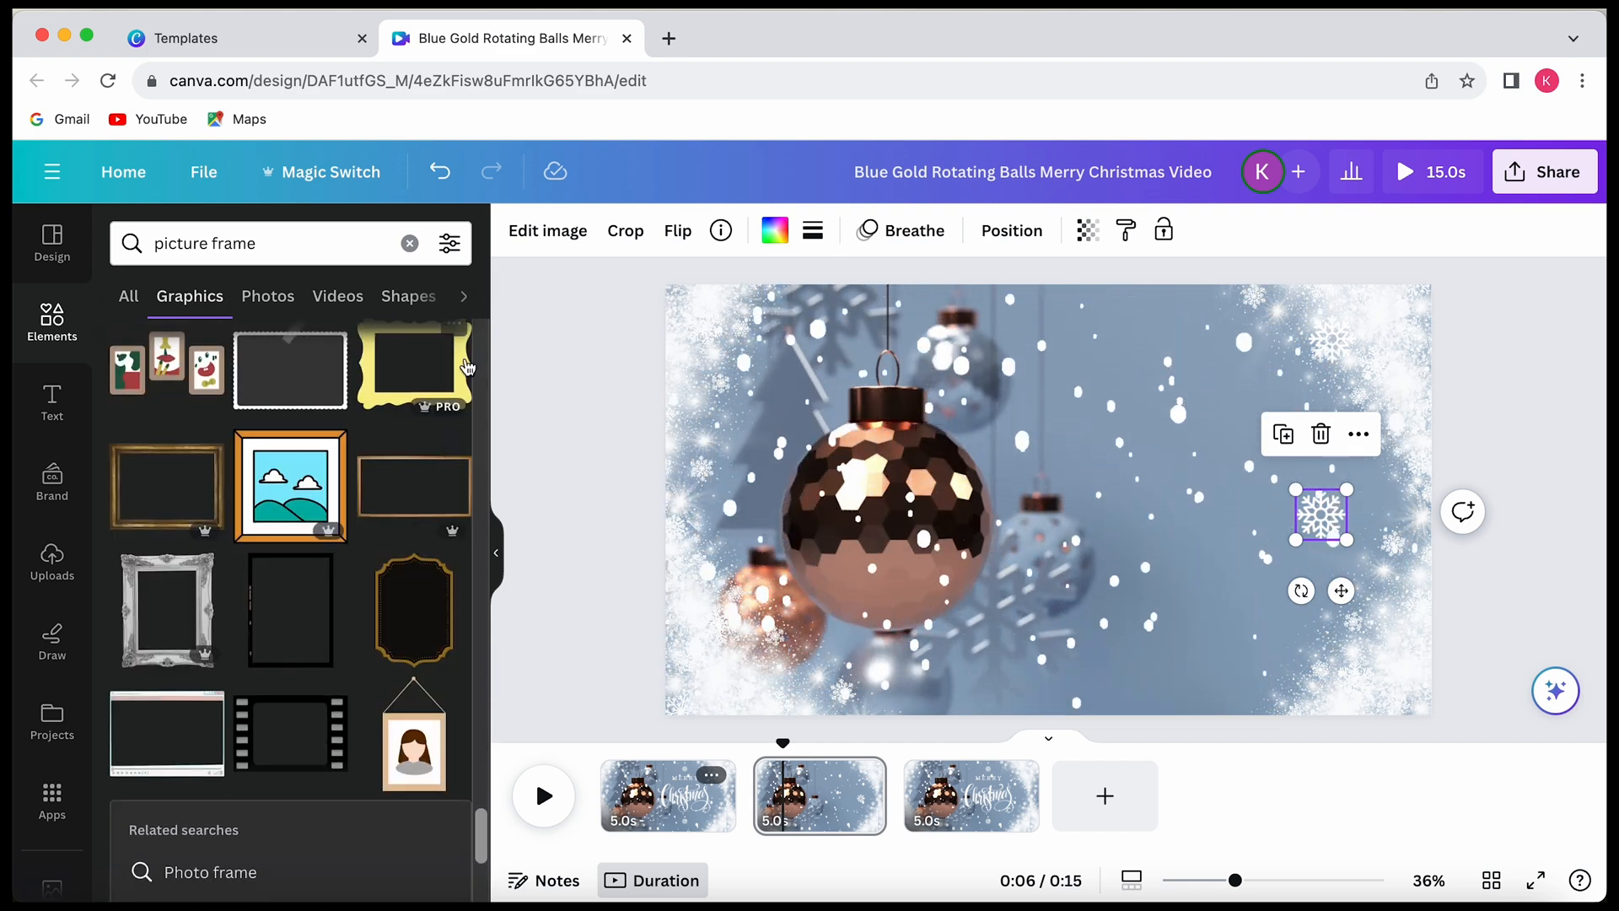
{"action": "scroll", "coordinate": [426, 527], "scroll_direction": "down", "scroll_amount": 8}
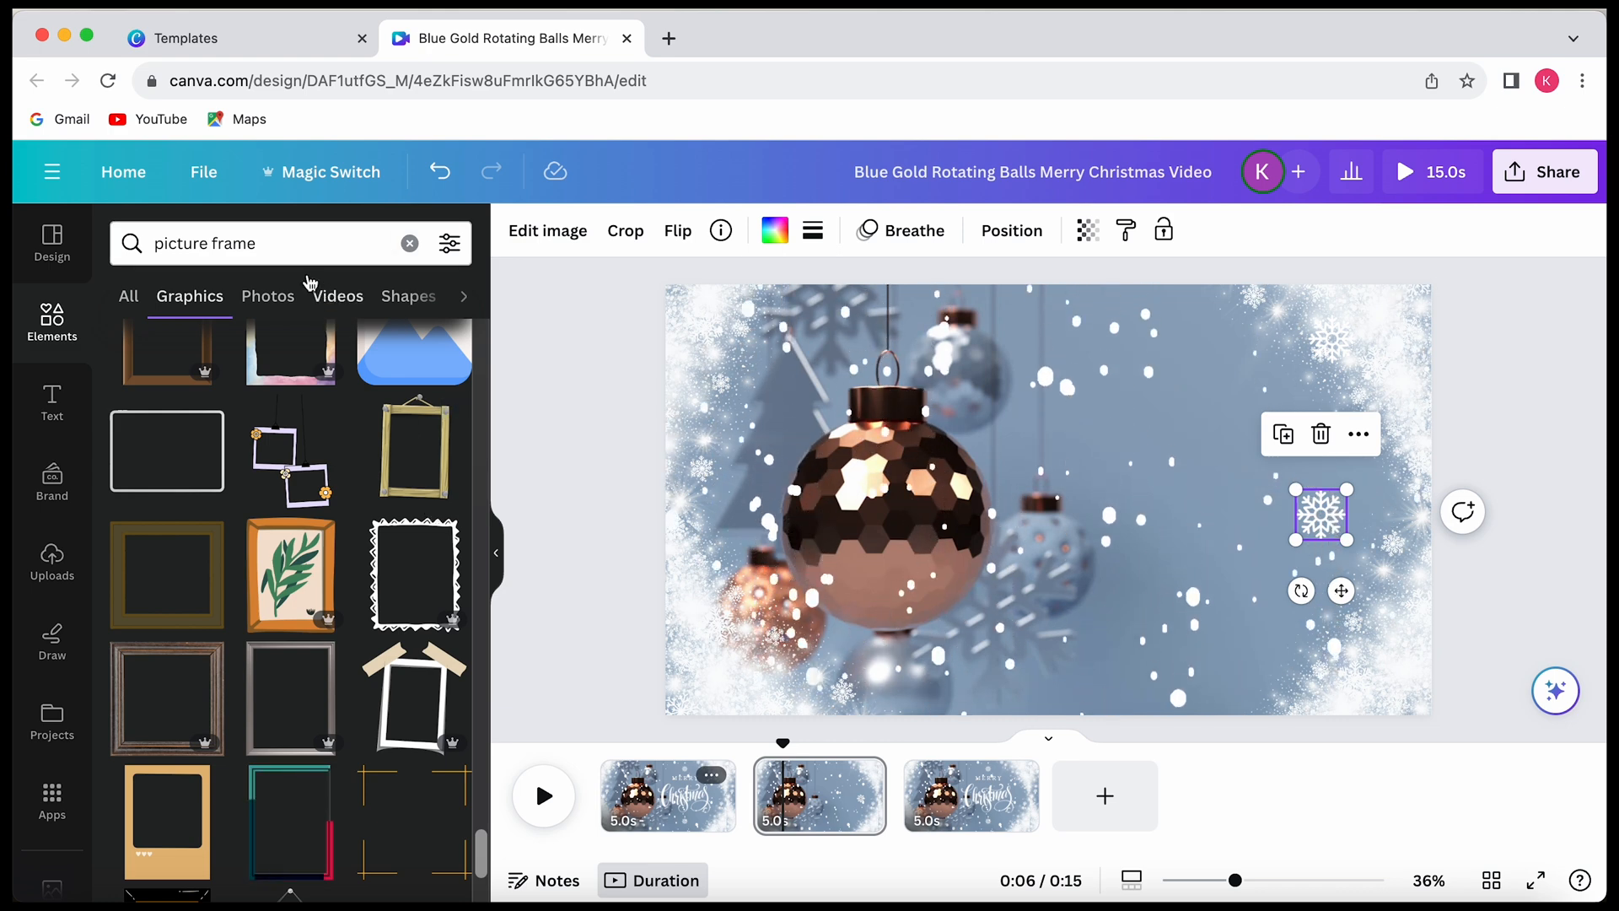
- Search the graphics for "picture frame christmas" and look through the festive frame designs
{"action": "left_click", "coordinate": [312, 244]}
{"action": "type", "text": "chr"}
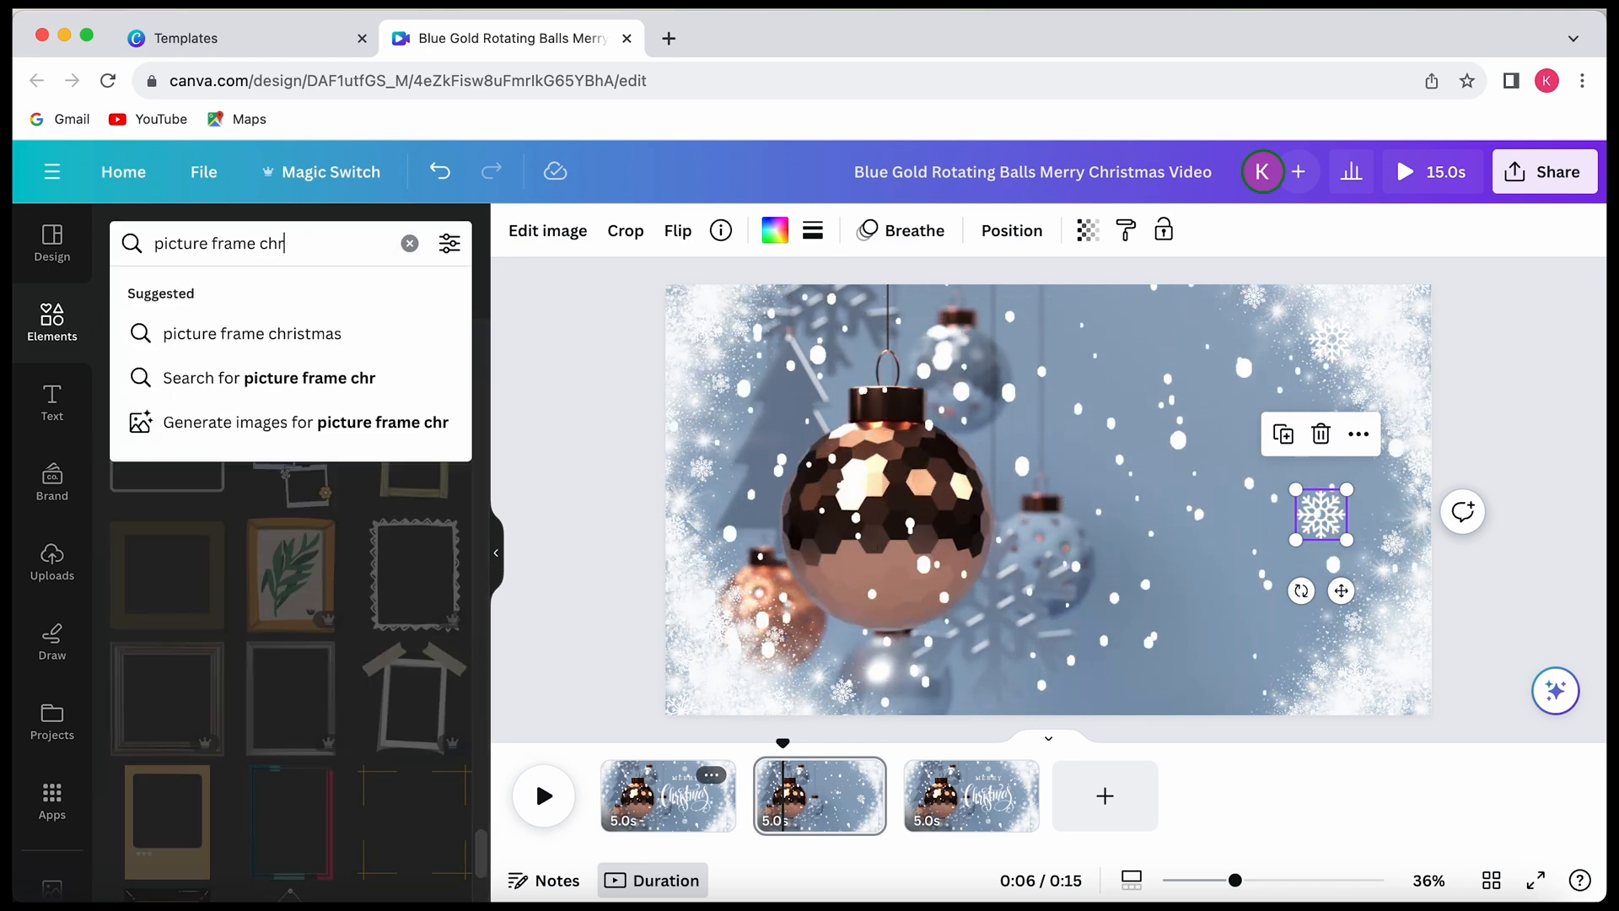
{"action": "left_click", "coordinate": [286, 334]}
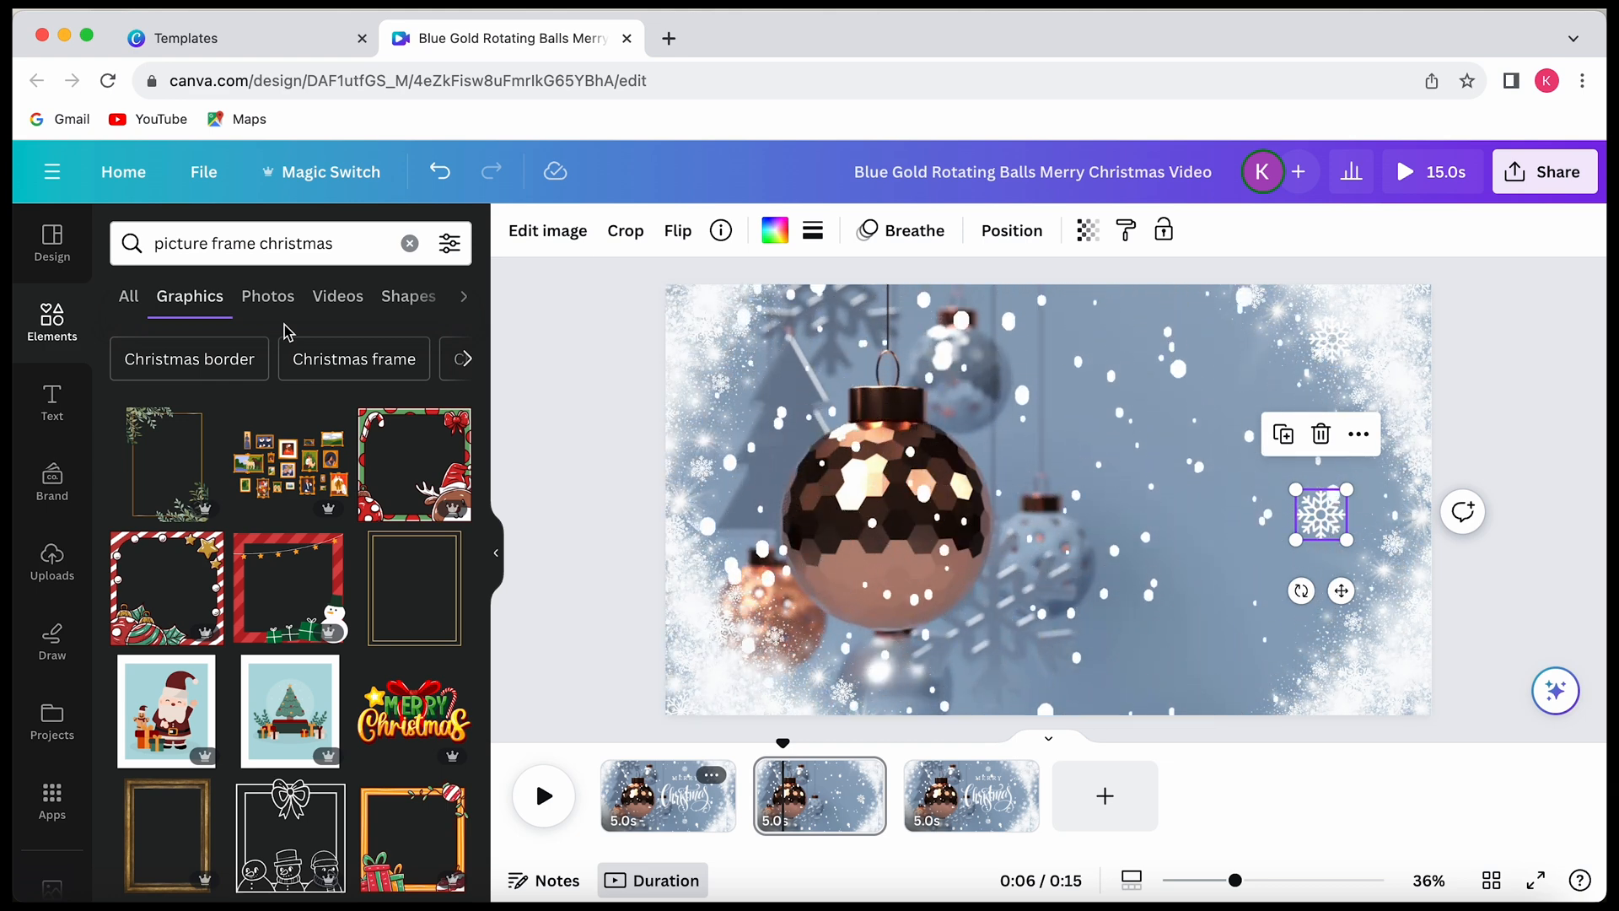
{"action": "scroll", "coordinate": [398, 574], "scroll_direction": "down", "scroll_amount": 15}
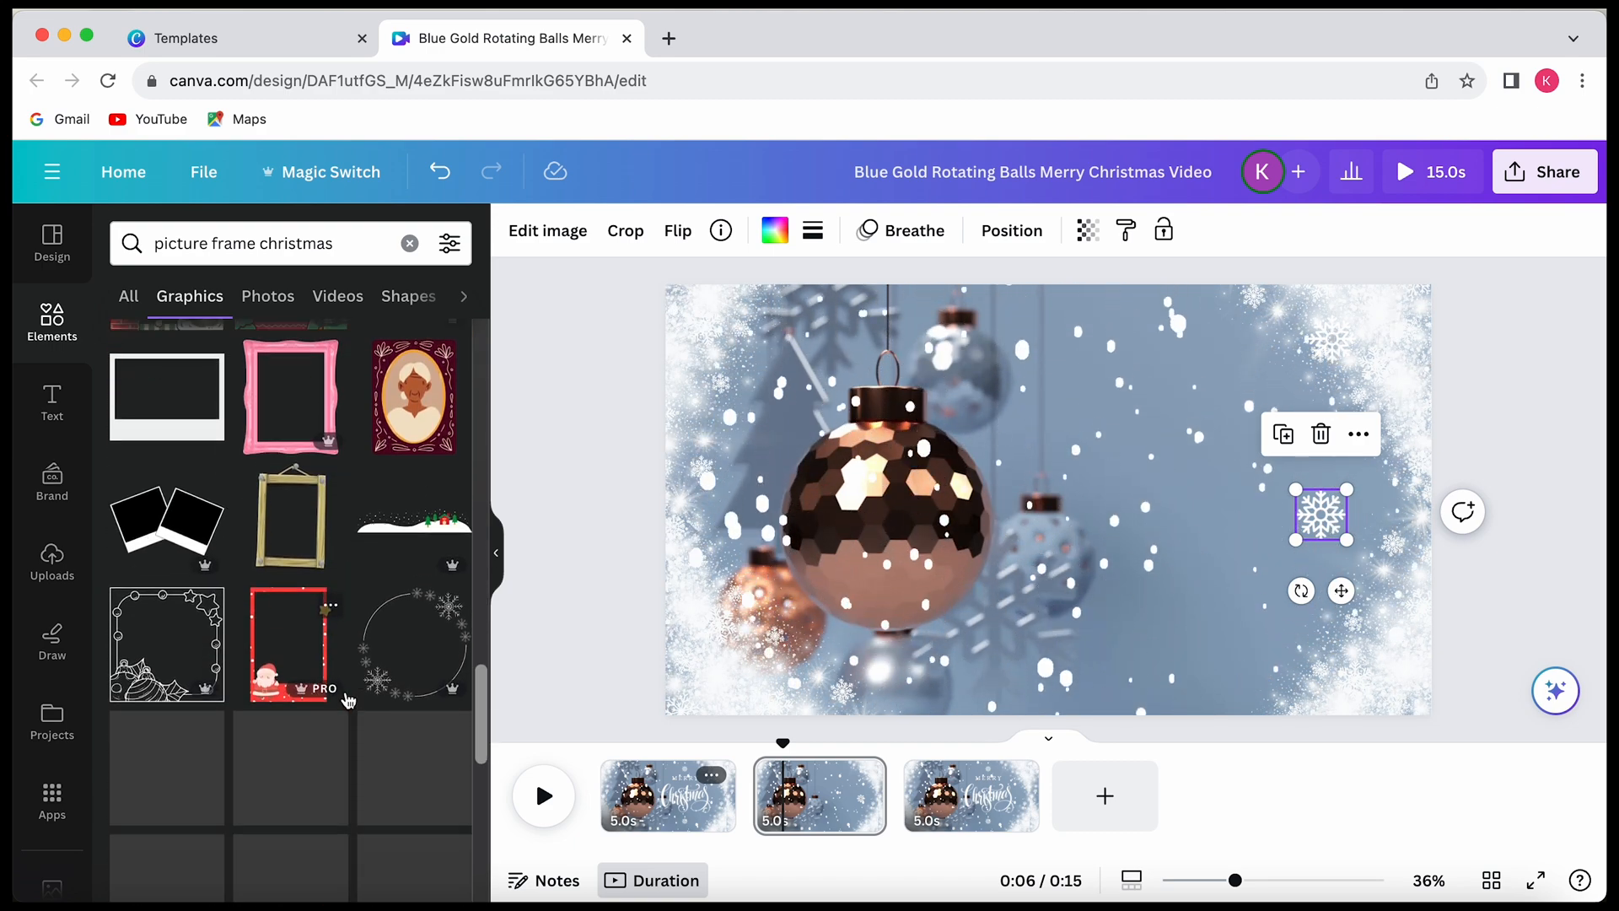
{"action": "scroll", "coordinate": [346, 696], "scroll_direction": "down", "scroll_amount": 5}
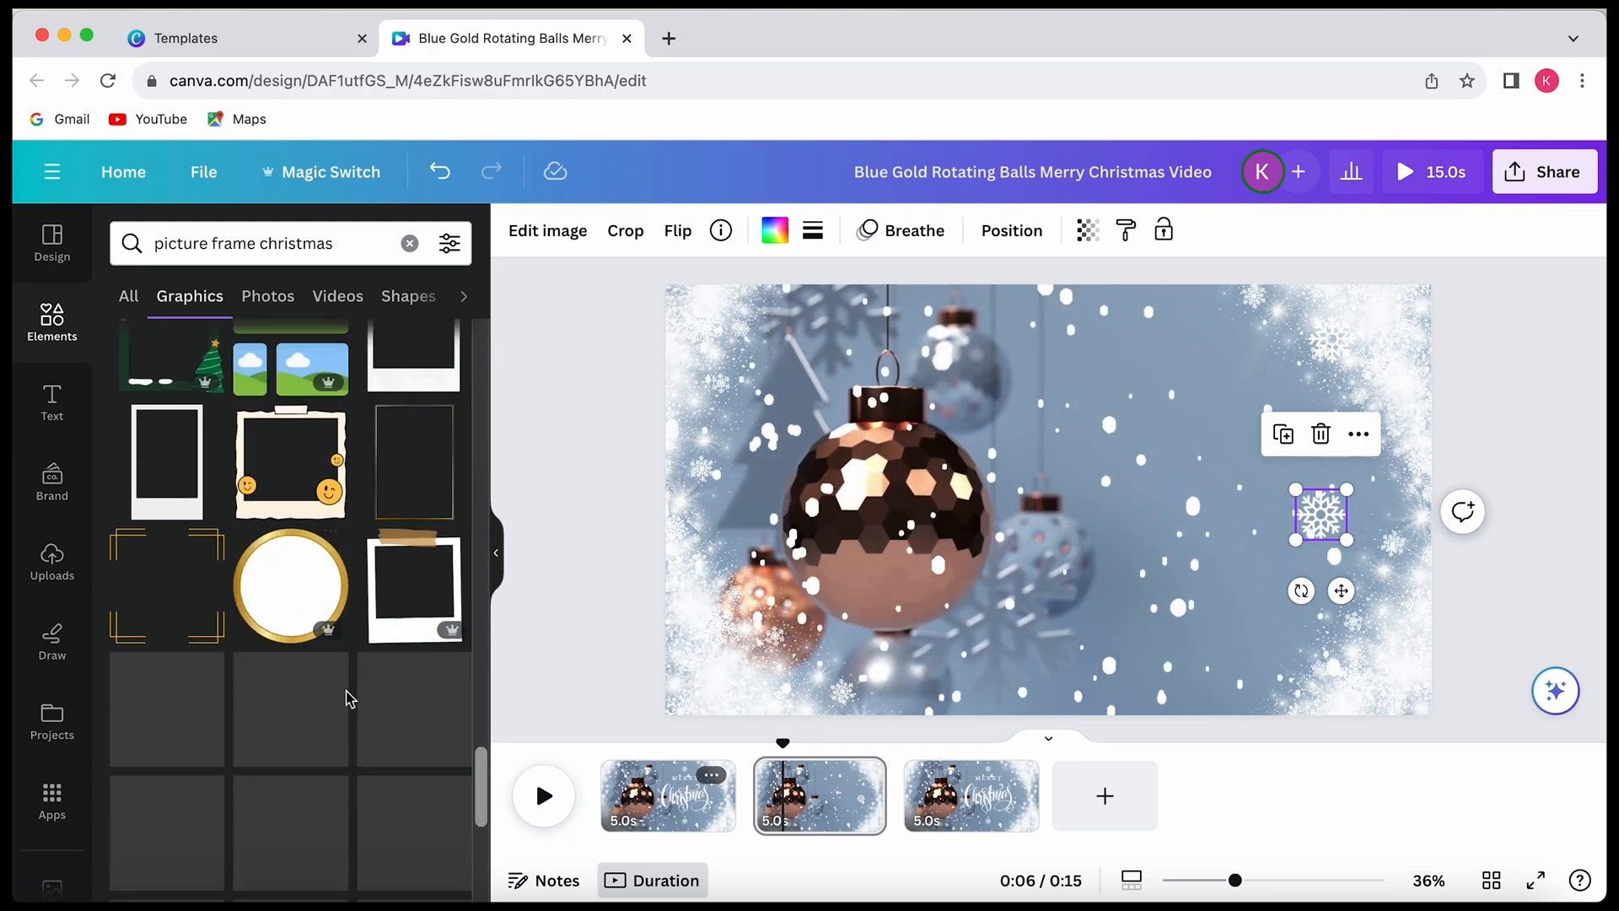
{"action": "scroll", "coordinate": [348, 698], "scroll_direction": "down", "scroll_amount": 10}
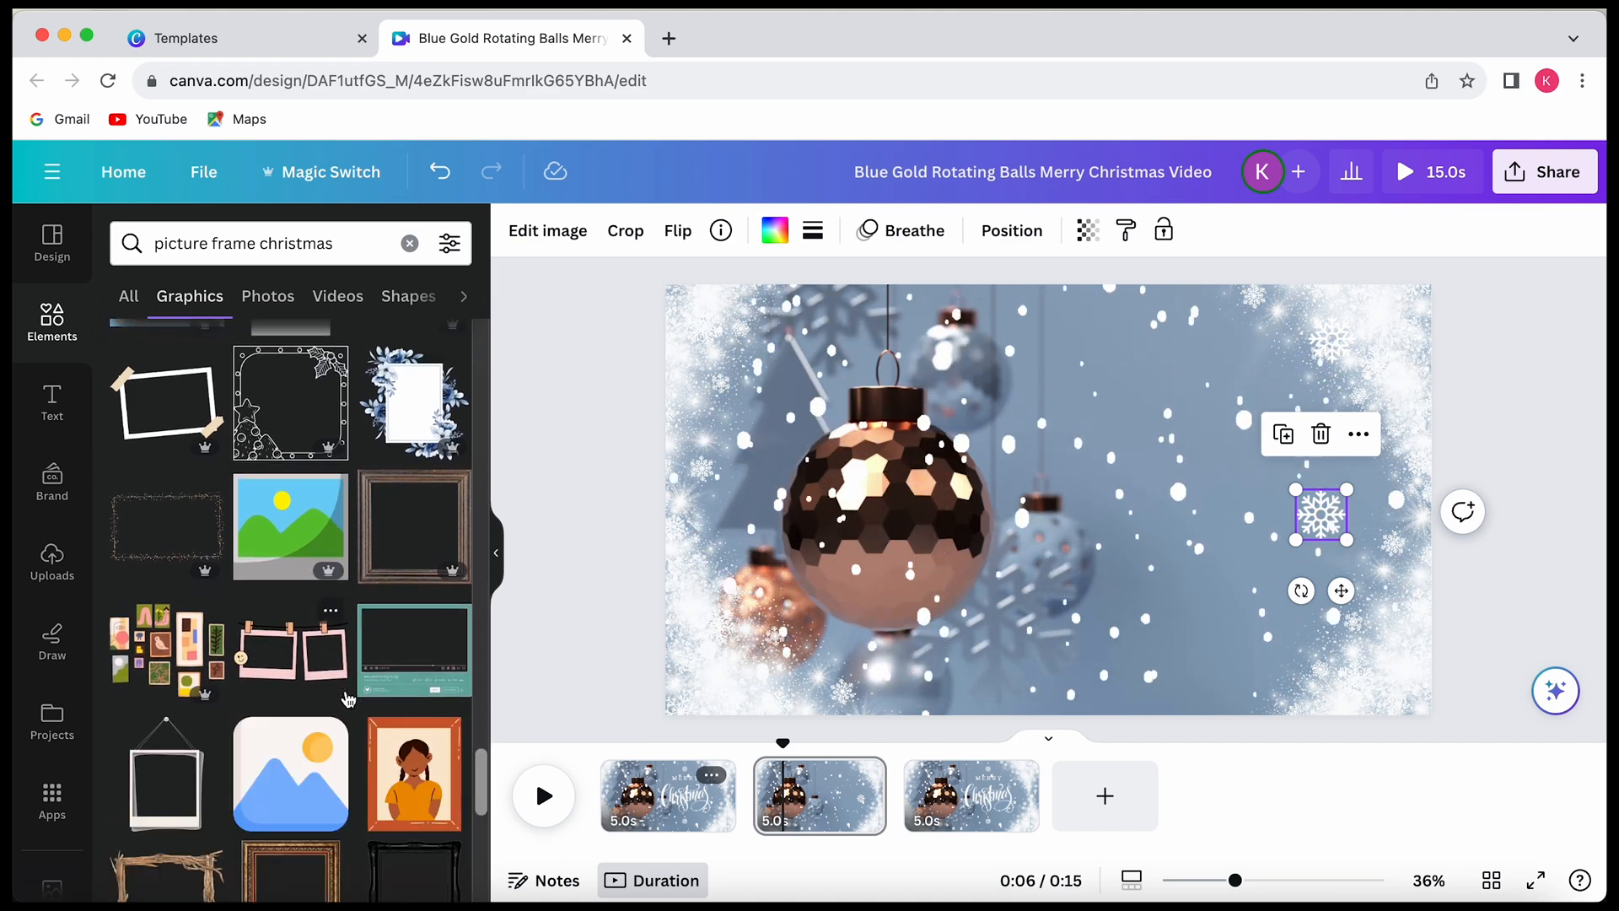
{"action": "scroll", "coordinate": [345, 698], "scroll_direction": "down", "scroll_amount": 10}
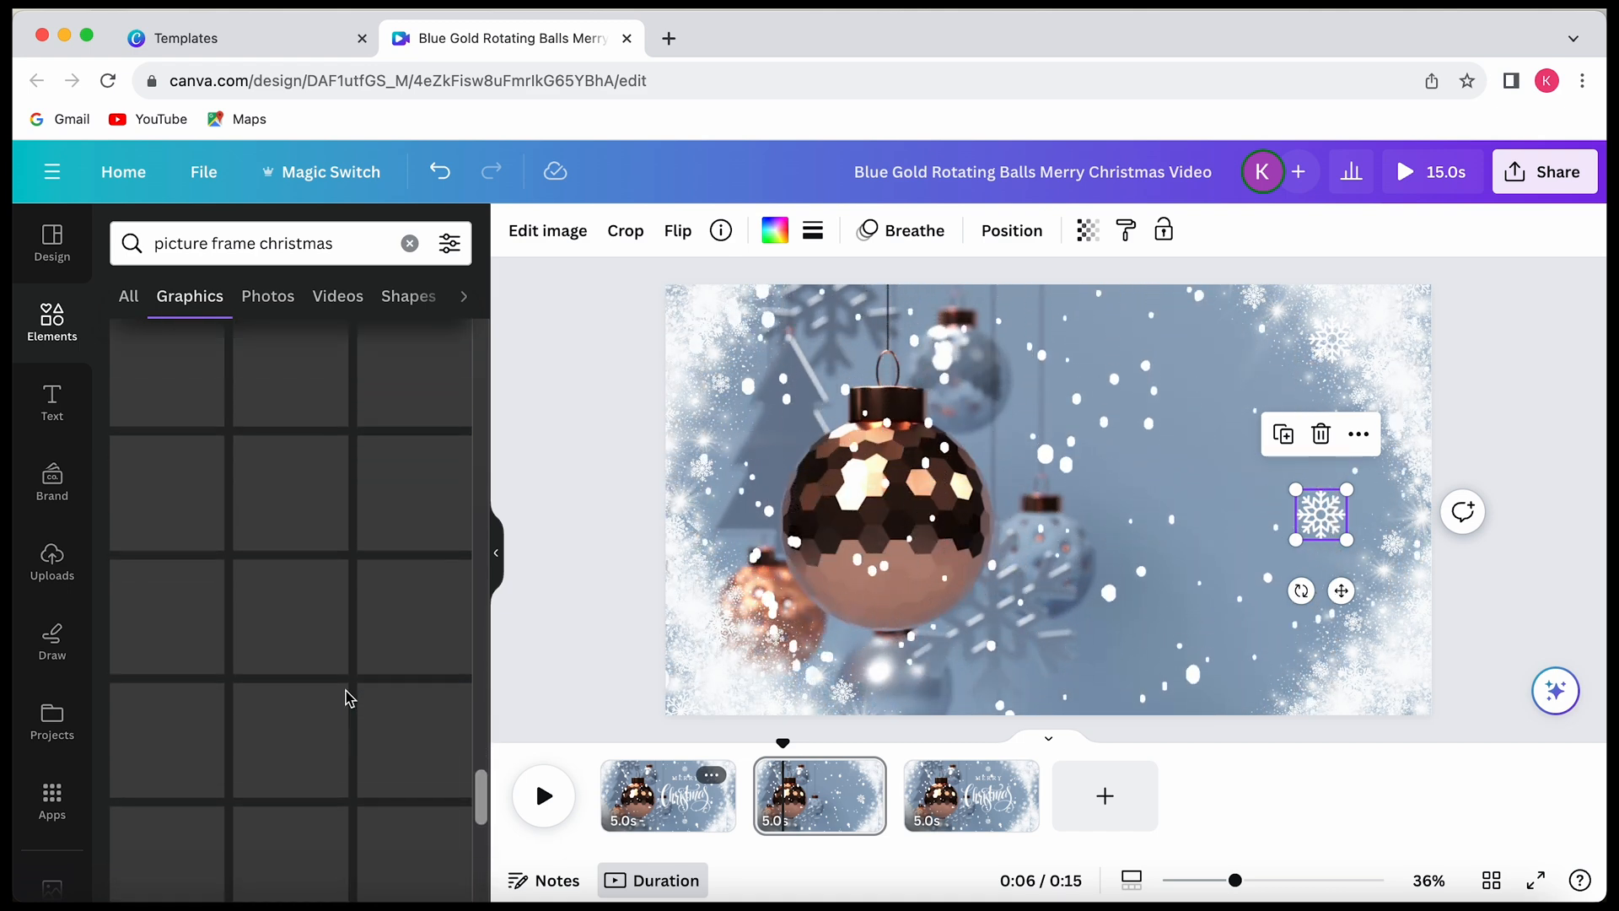
{"action": "scroll", "coordinate": [346, 698], "scroll_direction": "down", "scroll_amount": 10}
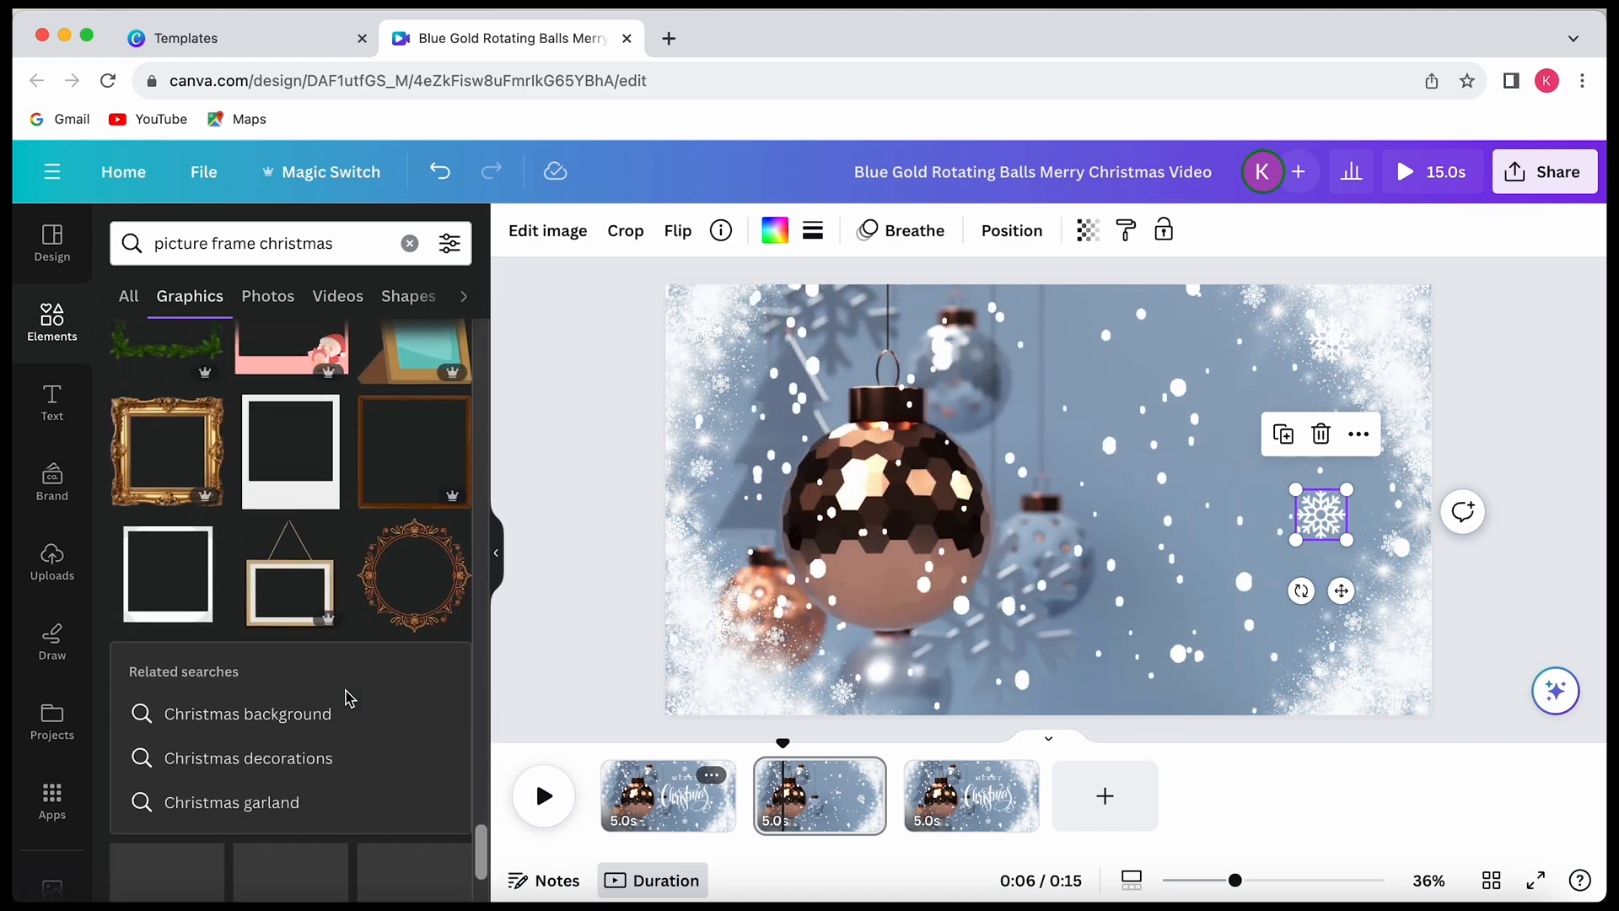
{"action": "scroll", "coordinate": [348, 698], "scroll_direction": "down", "scroll_amount": 10}
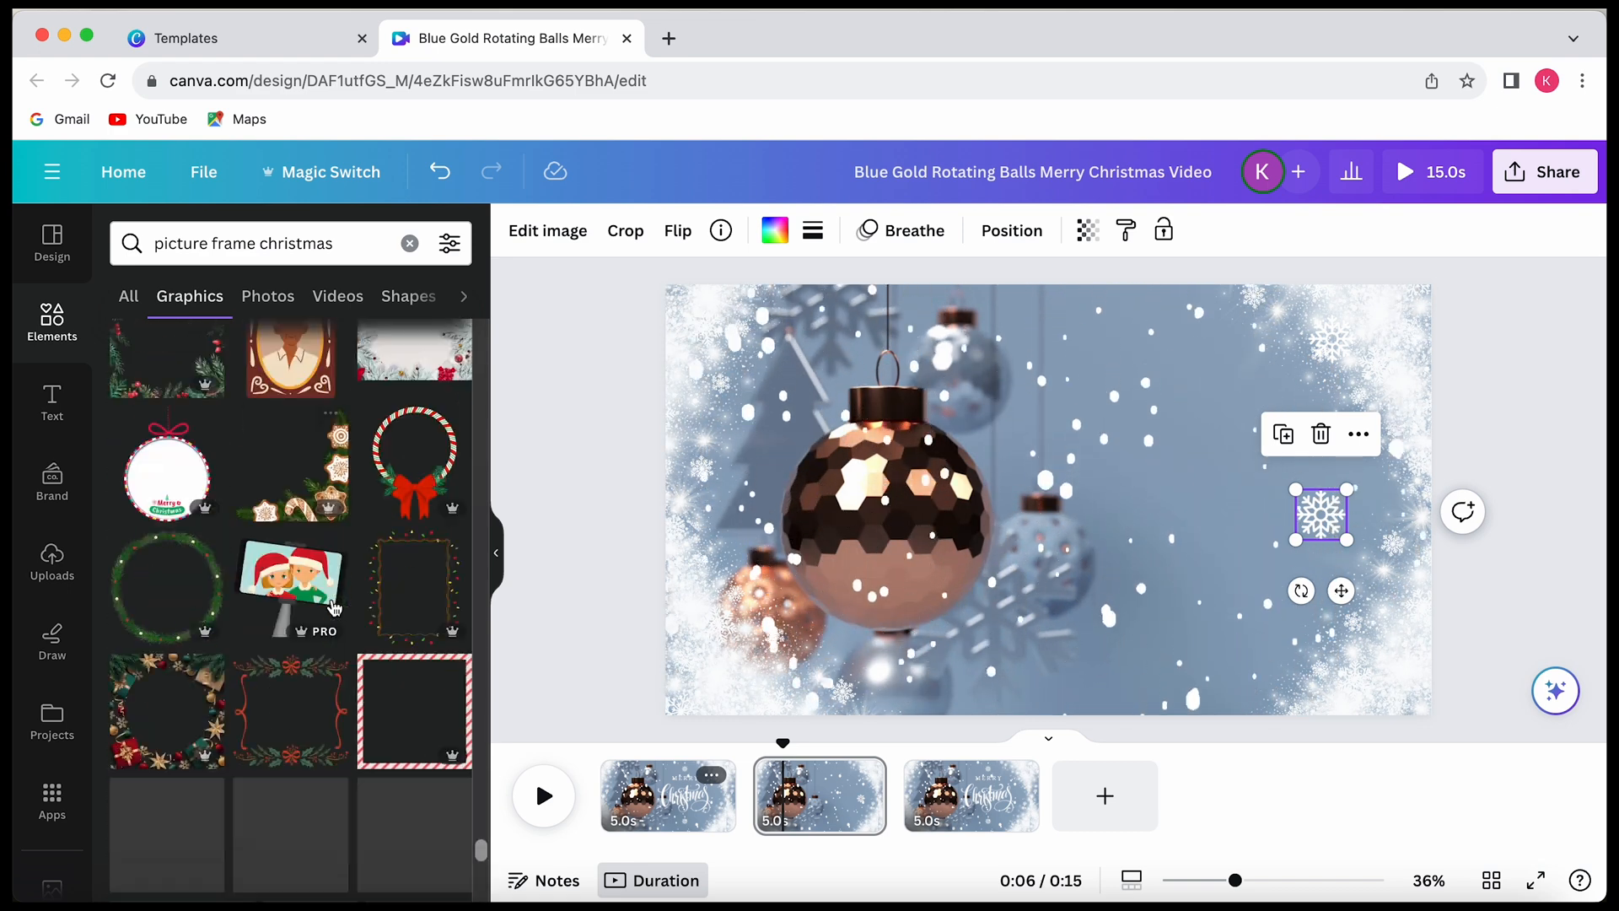
- Search the graphics for "picture frame frost" and add the square white frost frame to the second page
{"action": "left_click_drag", "start_coordinate": [330, 244], "coordinate": [264, 253]}
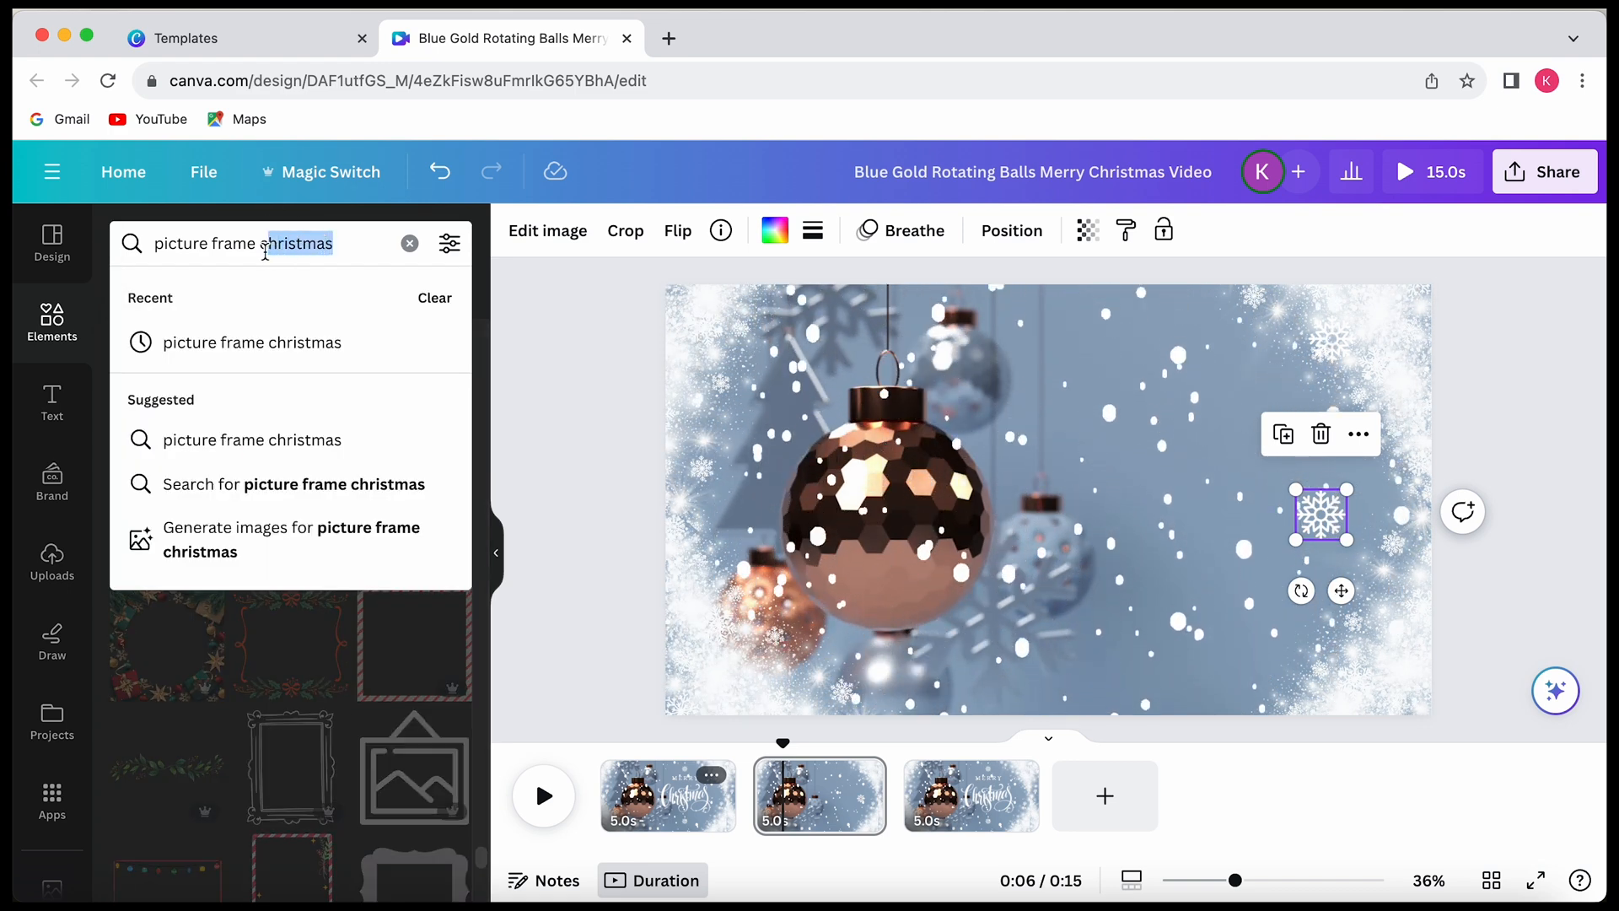
{"action": "type", "text": "frost"}
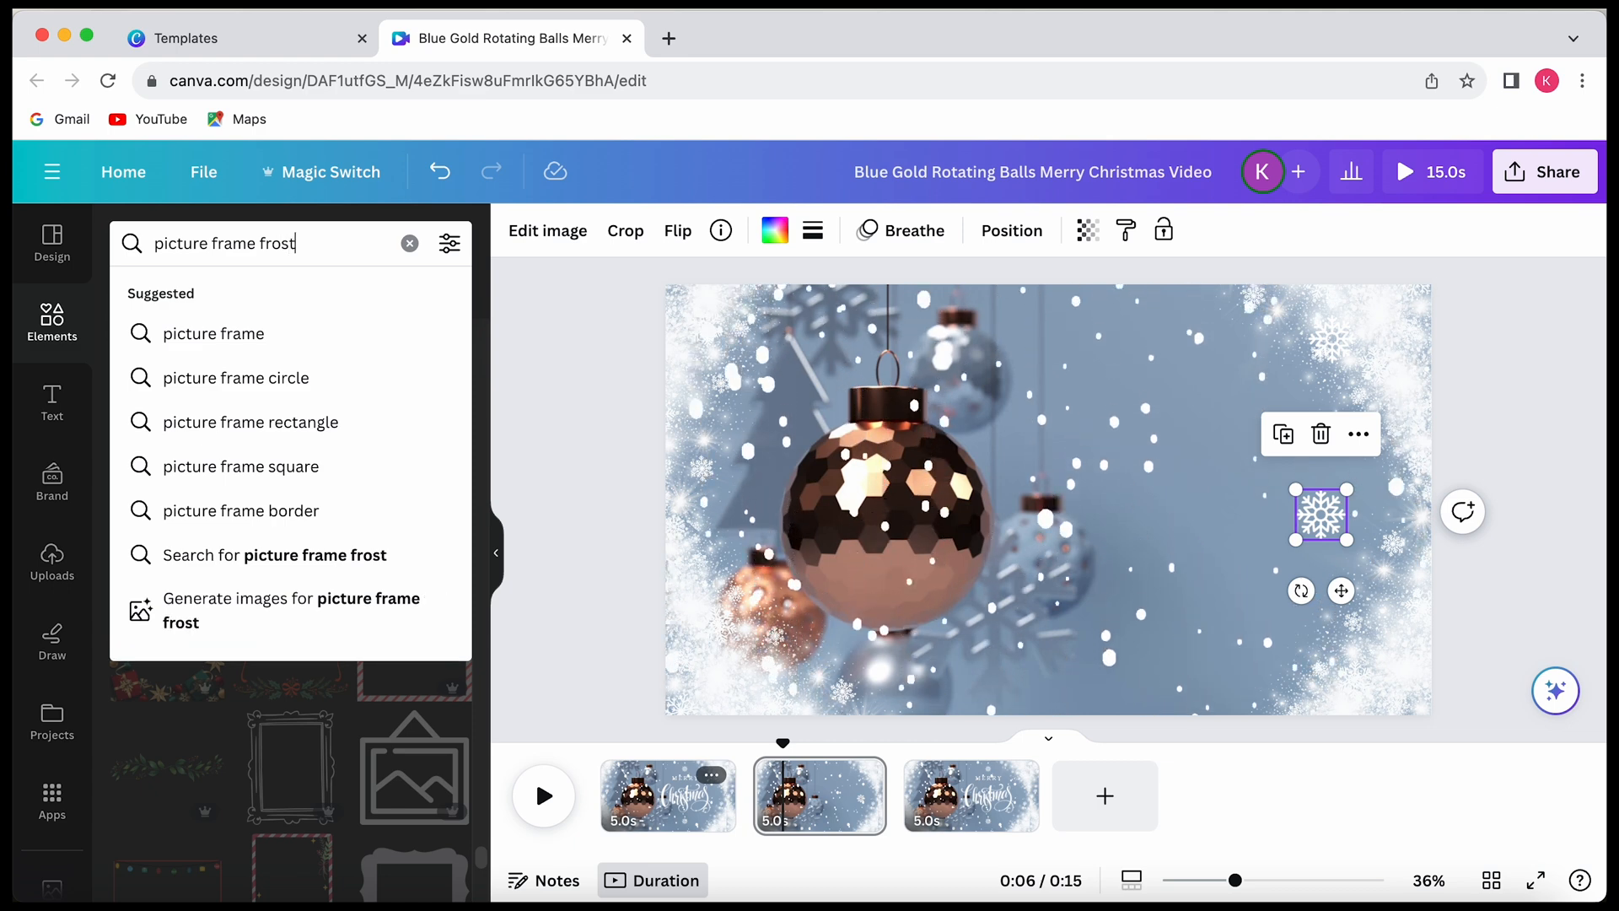
{"action": "key", "text": "Return"}
{"action": "scroll", "coordinate": [268, 576], "scroll_direction": "down", "scroll_amount": 2}
{"action": "scroll", "coordinate": [268, 577], "scroll_direction": "down", "scroll_amount": 1}
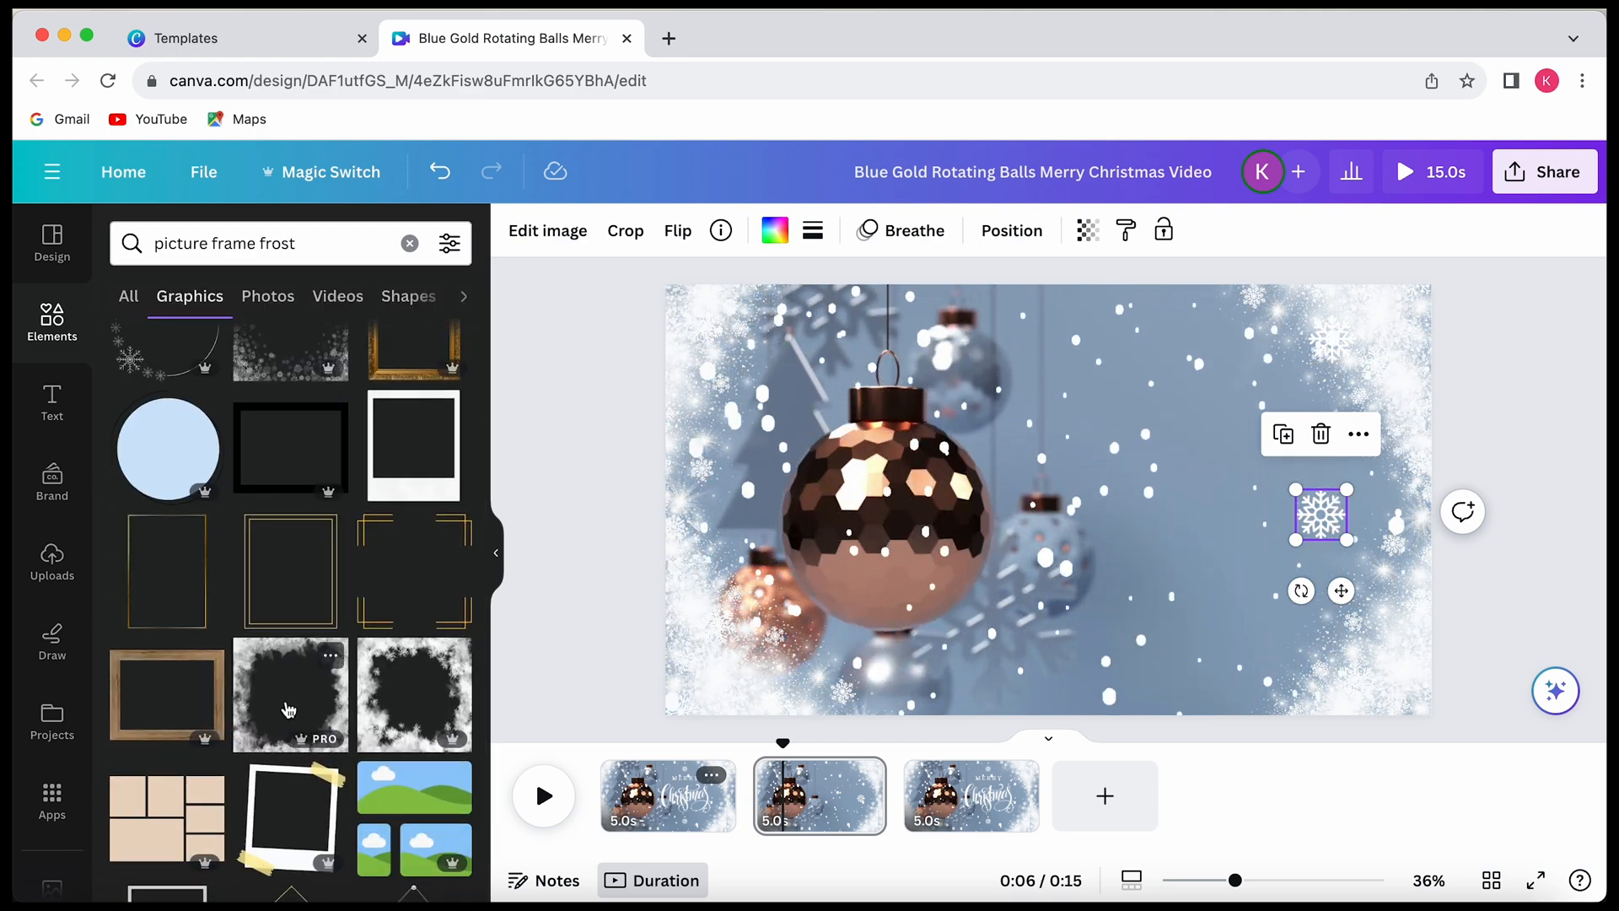
{"action": "left_click", "coordinate": [288, 711]}
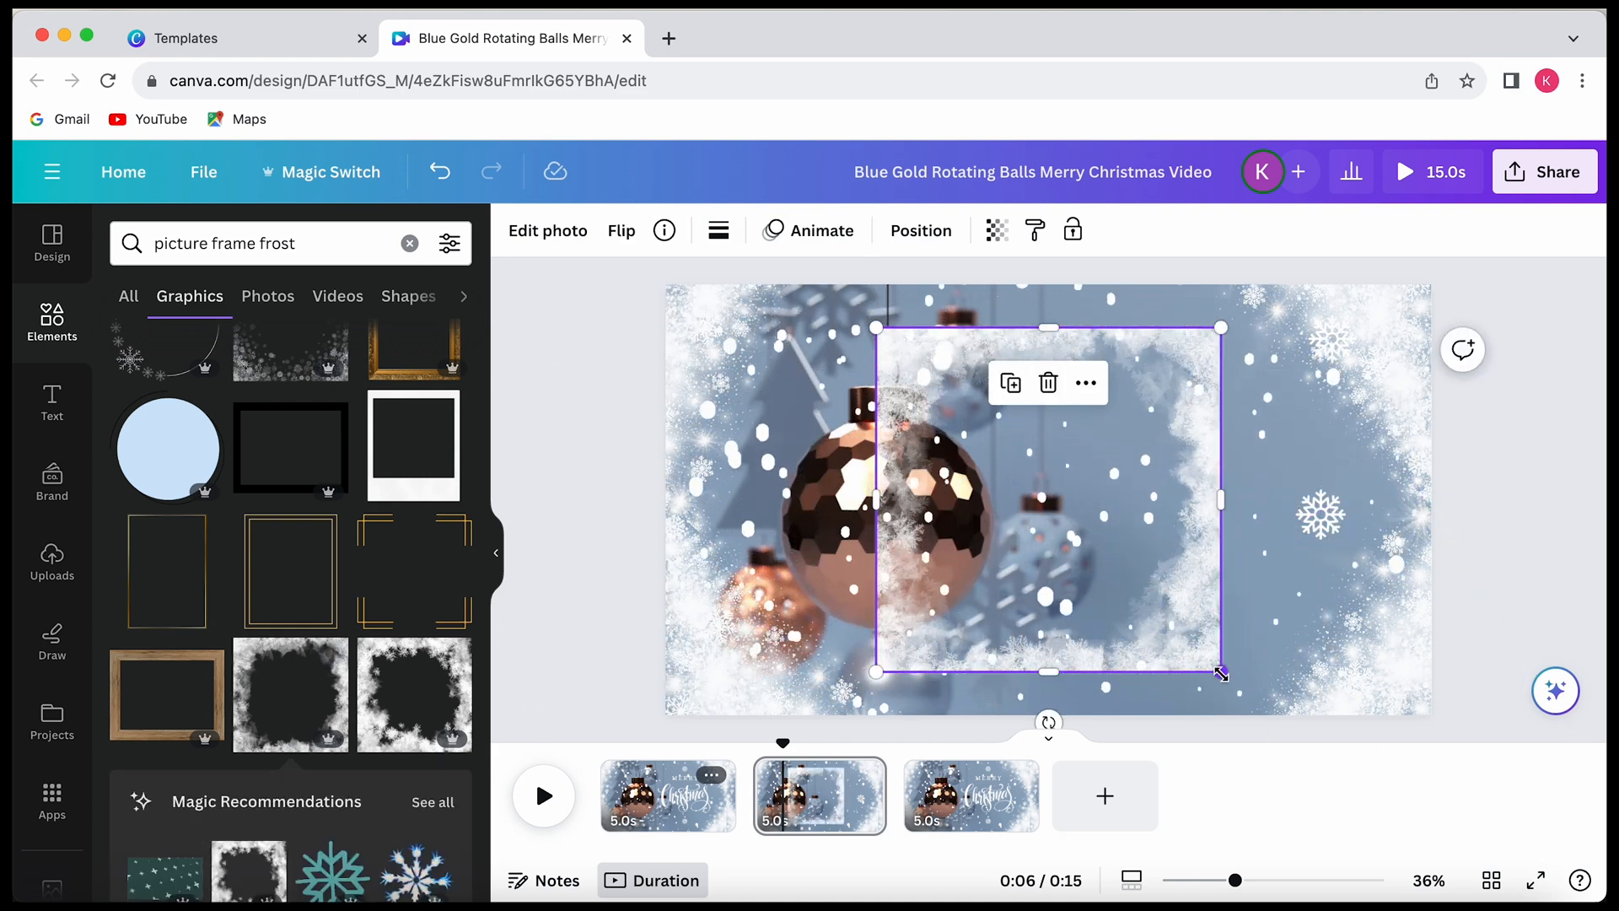
- Shrink the frost frame to about half its size and move it to the page's upper right, beside the ornaments
{"action": "left_click_drag", "start_coordinate": [1220, 672], "coordinate": [1078, 530]}
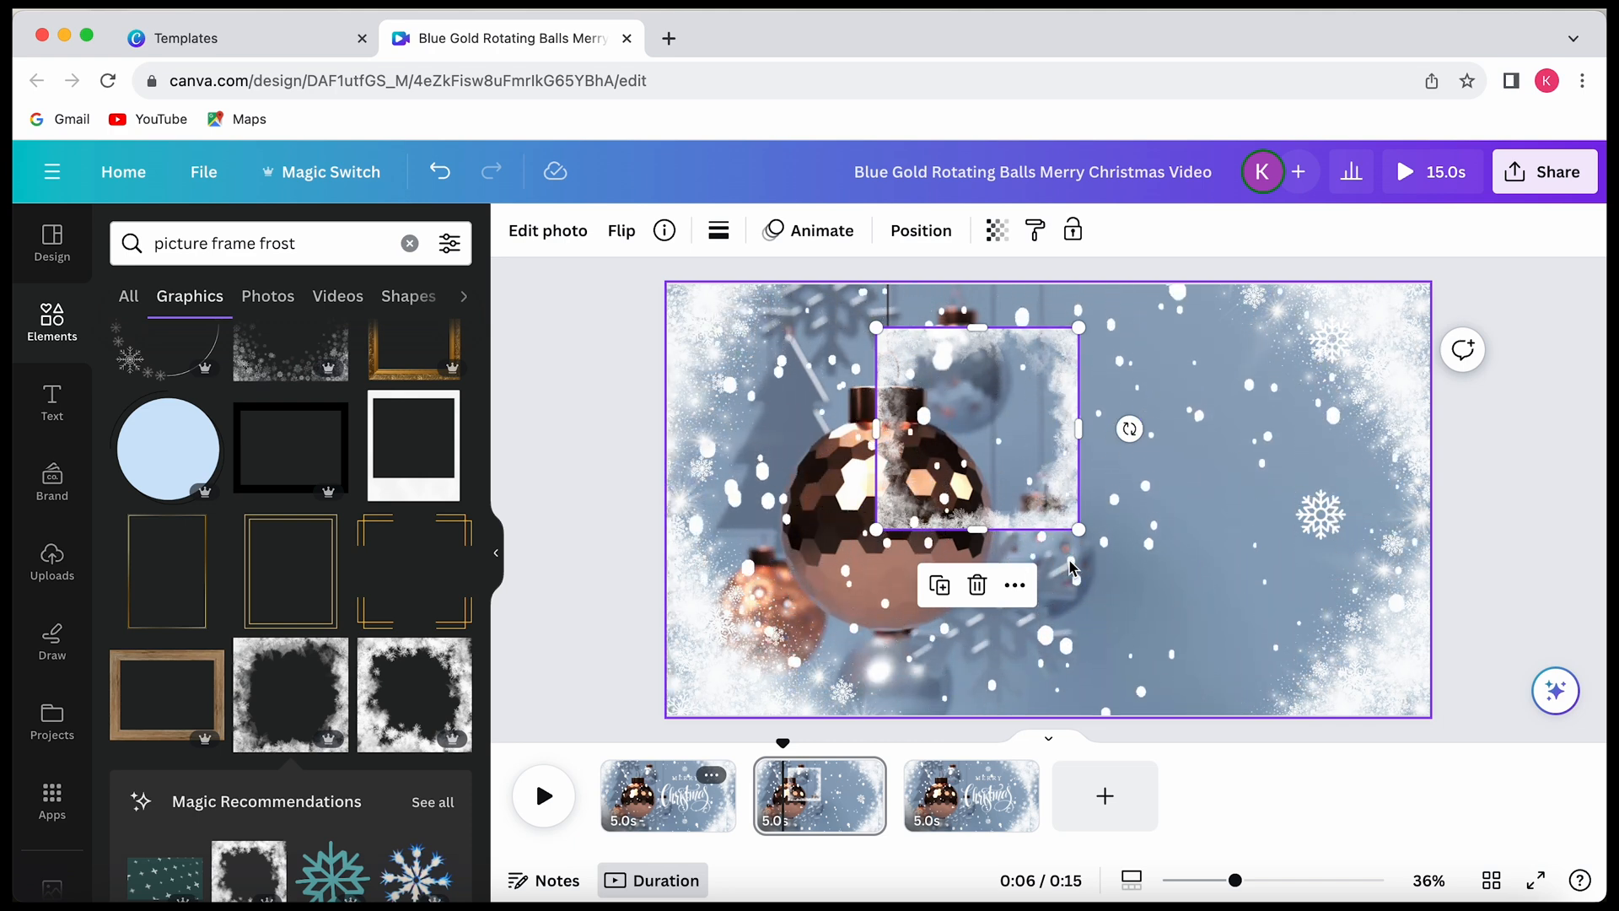
{"action": "left_click_drag", "start_coordinate": [1079, 529], "coordinate": [1065, 514]}
{"action": "left_click_drag", "start_coordinate": [1056, 382], "coordinate": [1169, 368]}
- Duplicate the frost frame, rotate the copy about 26° clockwise and place it below and left of the original
{"action": "left_click", "coordinate": [1149, 558]}
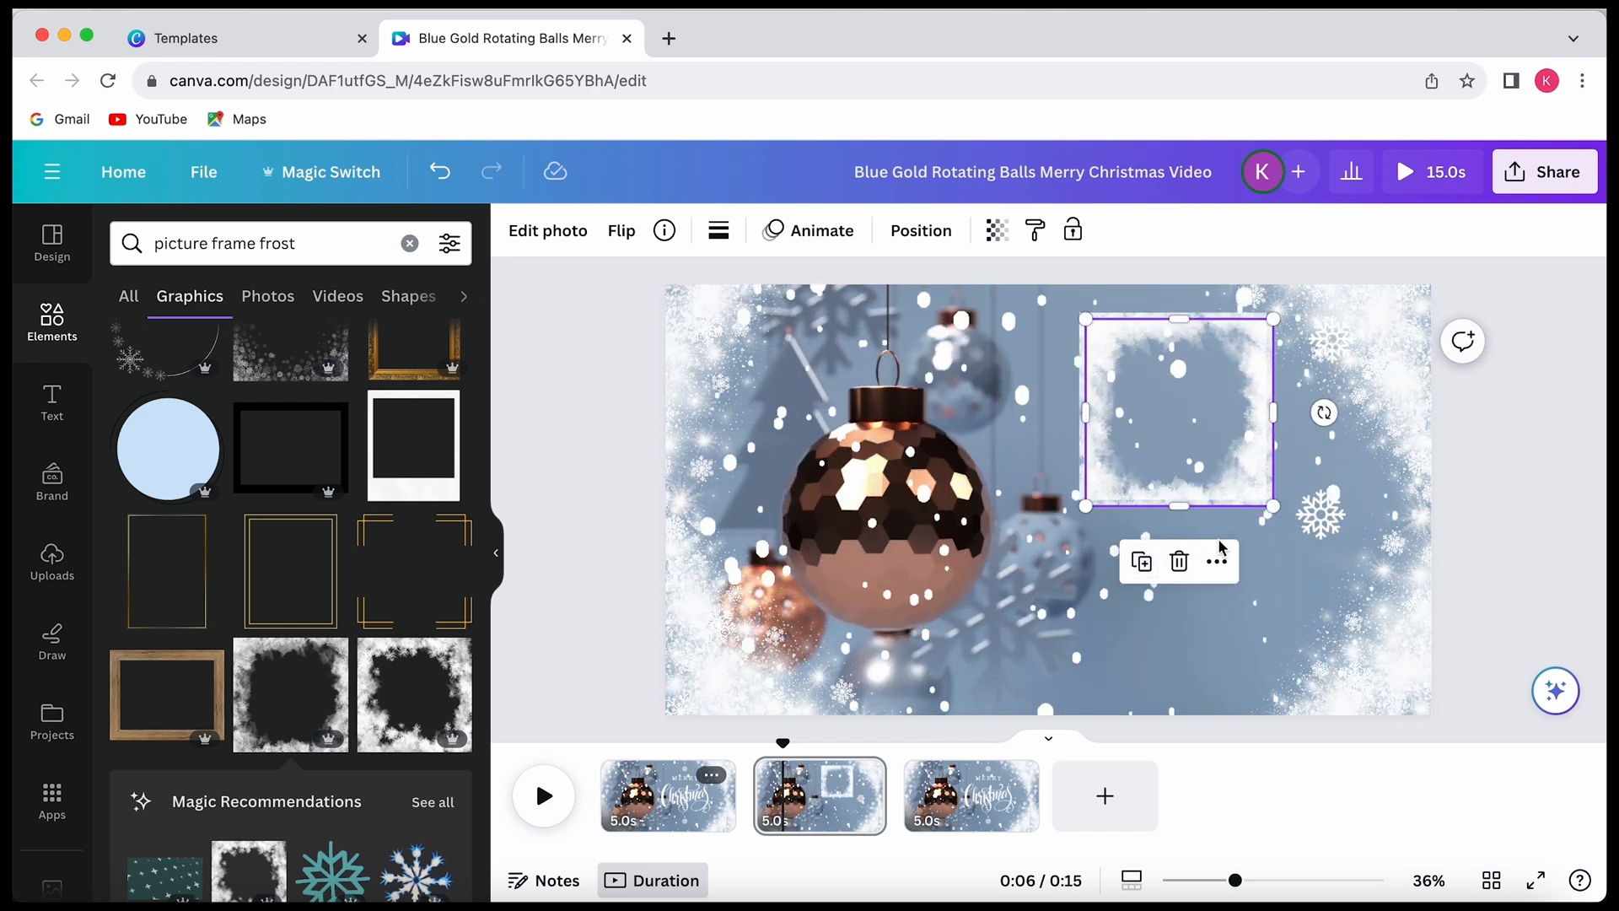
{"action": "left_click_drag", "start_coordinate": [1324, 412], "coordinate": [1272, 530]}
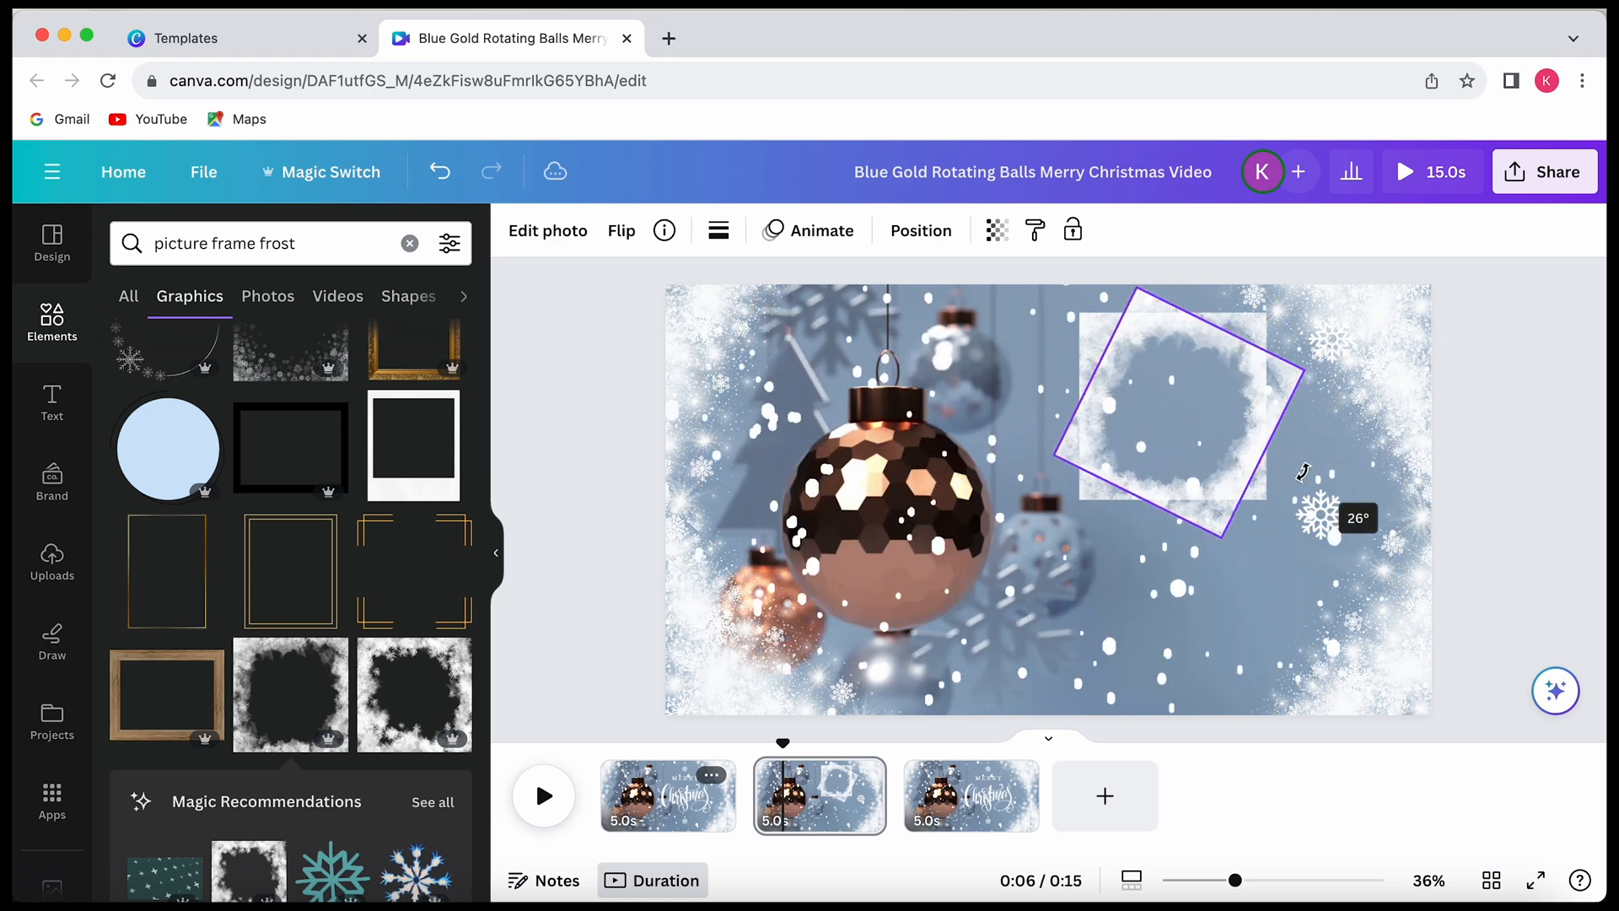
{"action": "left_click_drag", "start_coordinate": [1302, 471], "coordinate": [1303, 470]}
{"action": "left_click_drag", "start_coordinate": [1115, 537], "coordinate": [1100, 663]}
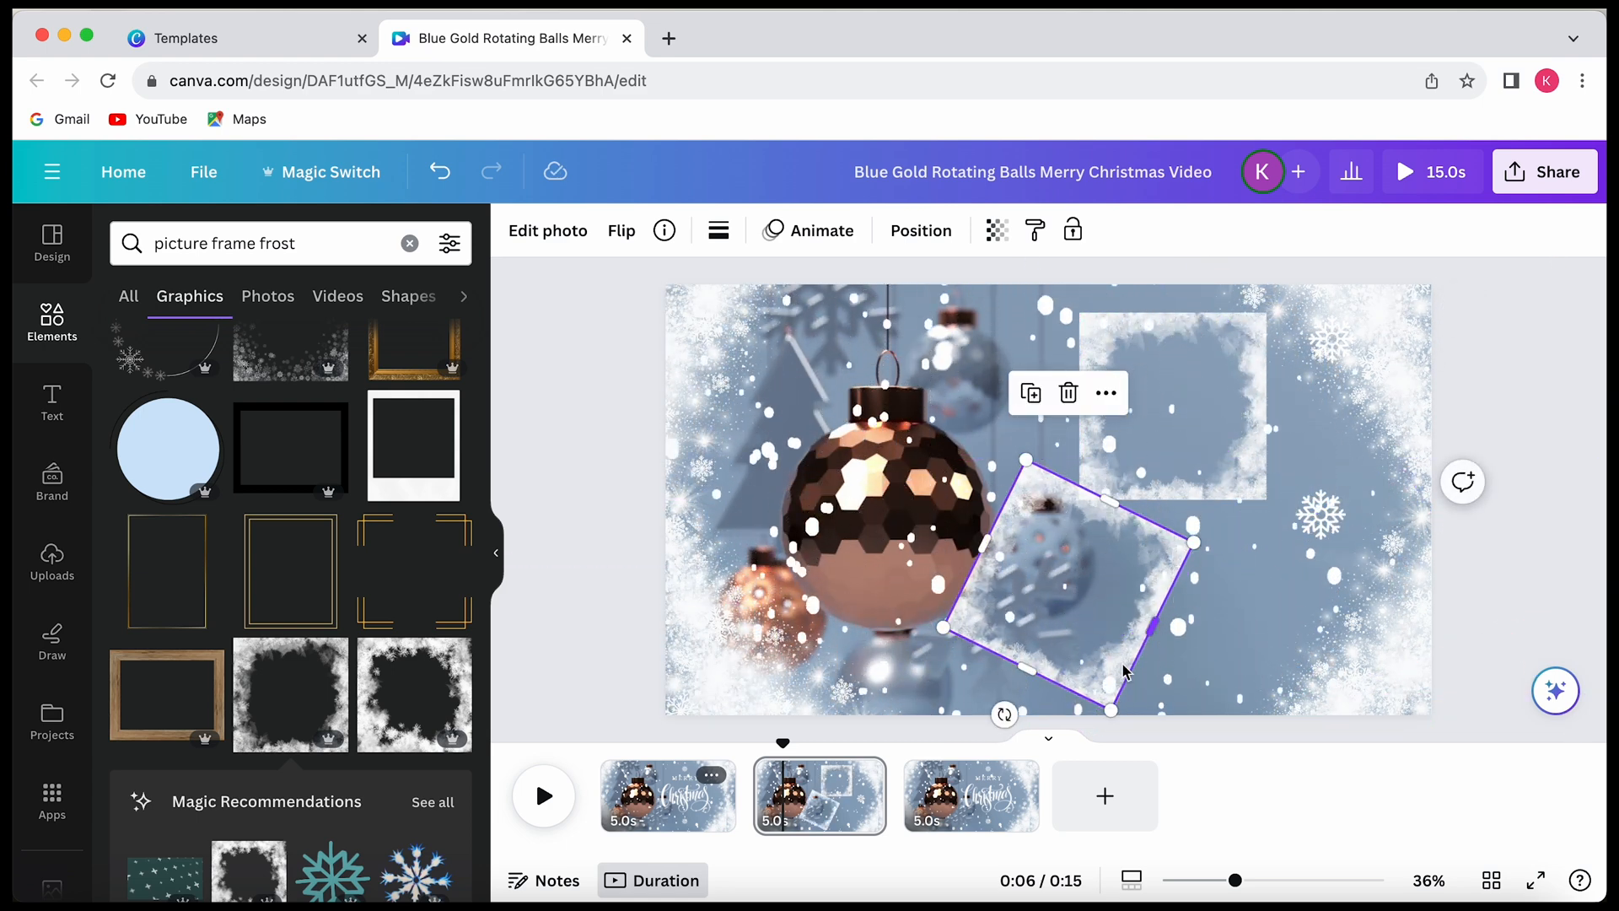
- Make the upright frost frame slightly smaller and nudge it up towards the page's top edge
{"action": "left_click", "coordinate": [1140, 428]}
{"action": "left_click_drag", "start_coordinate": [1268, 502], "coordinate": [1258, 484]}
{"action": "left_click_drag", "start_coordinate": [1196, 423], "coordinate": [1196, 418]}
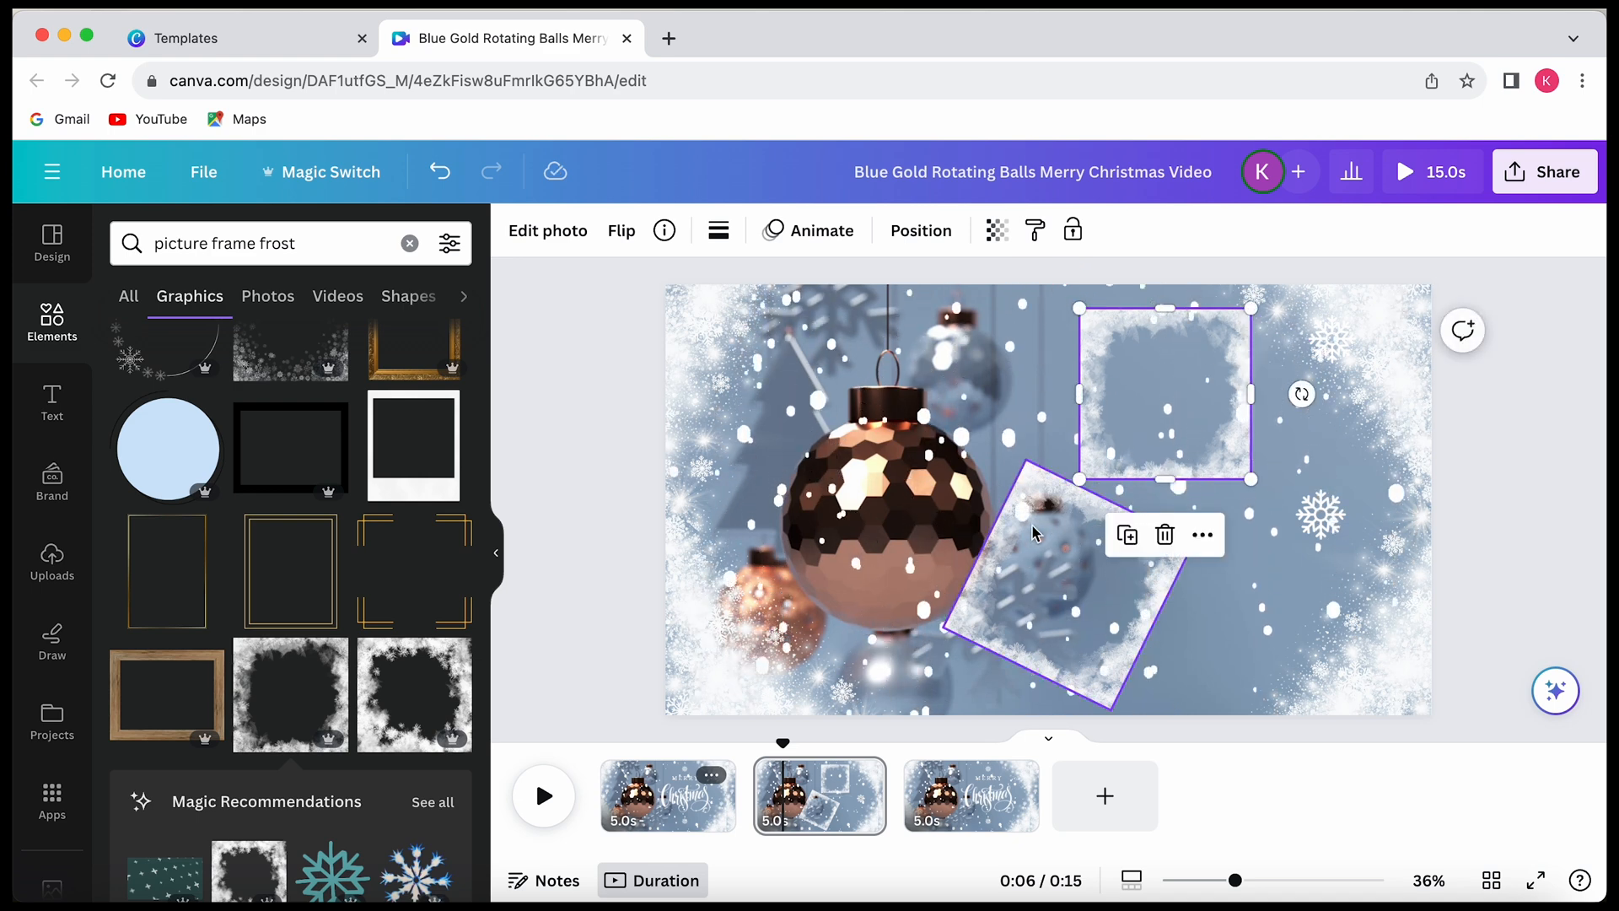
- Enlarge the tilted frost frame slightly and shift it to the right, beneath the upright frame
{"action": "left_click", "coordinate": [1036, 533]}
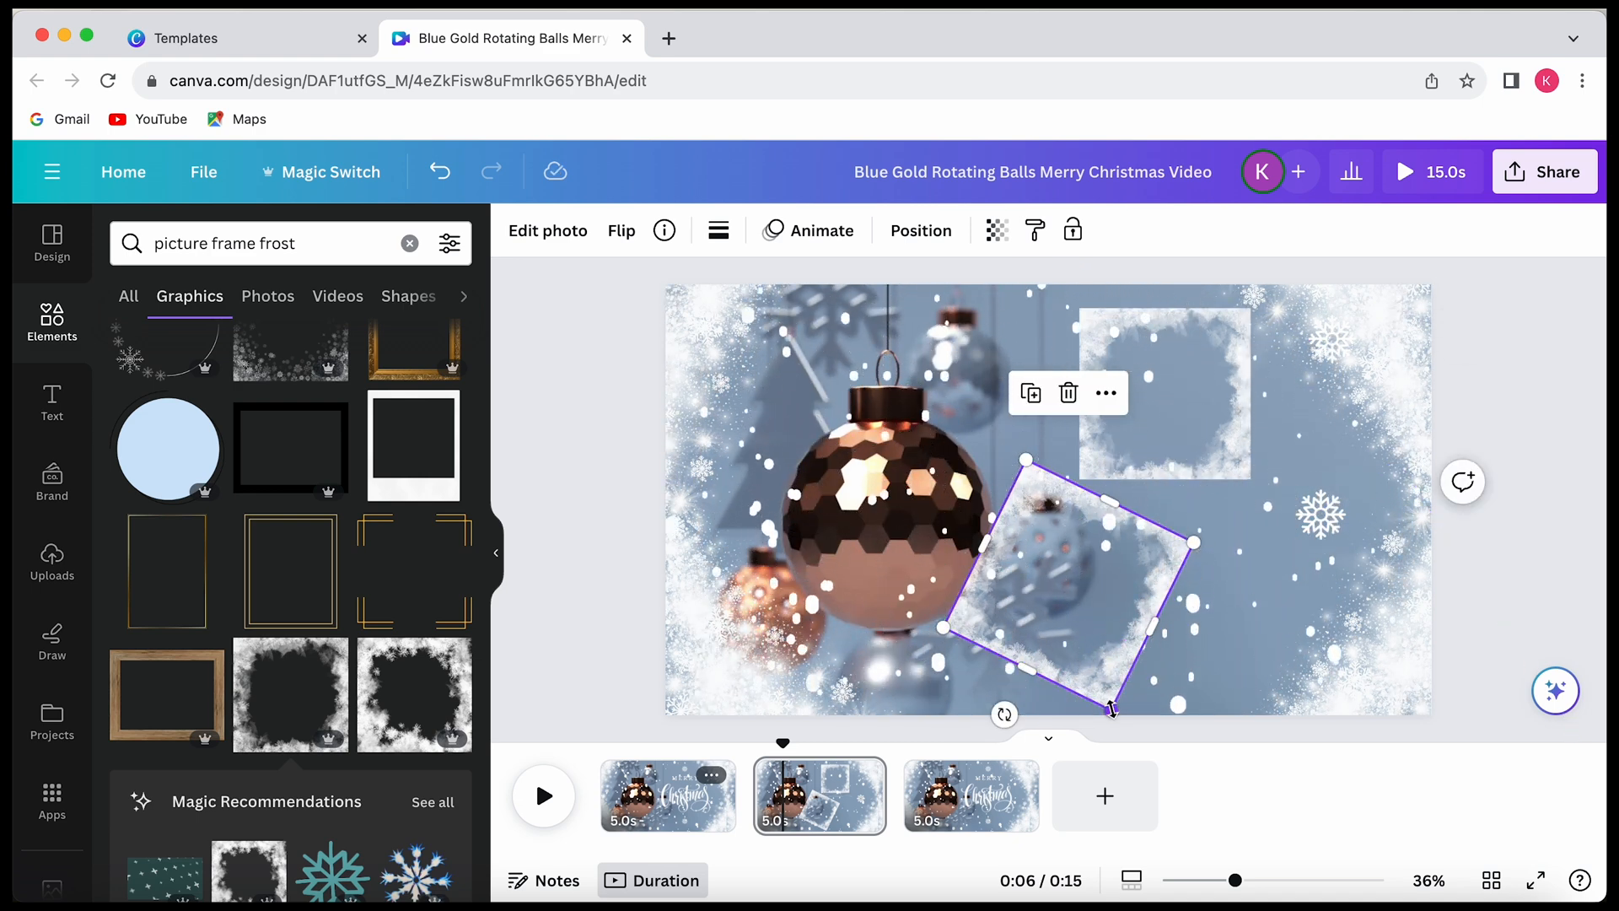
{"action": "left_click_drag", "start_coordinate": [1111, 710], "coordinate": [1119, 731]}
{"action": "left_click_drag", "start_coordinate": [1097, 614], "coordinate": [1118, 606]}
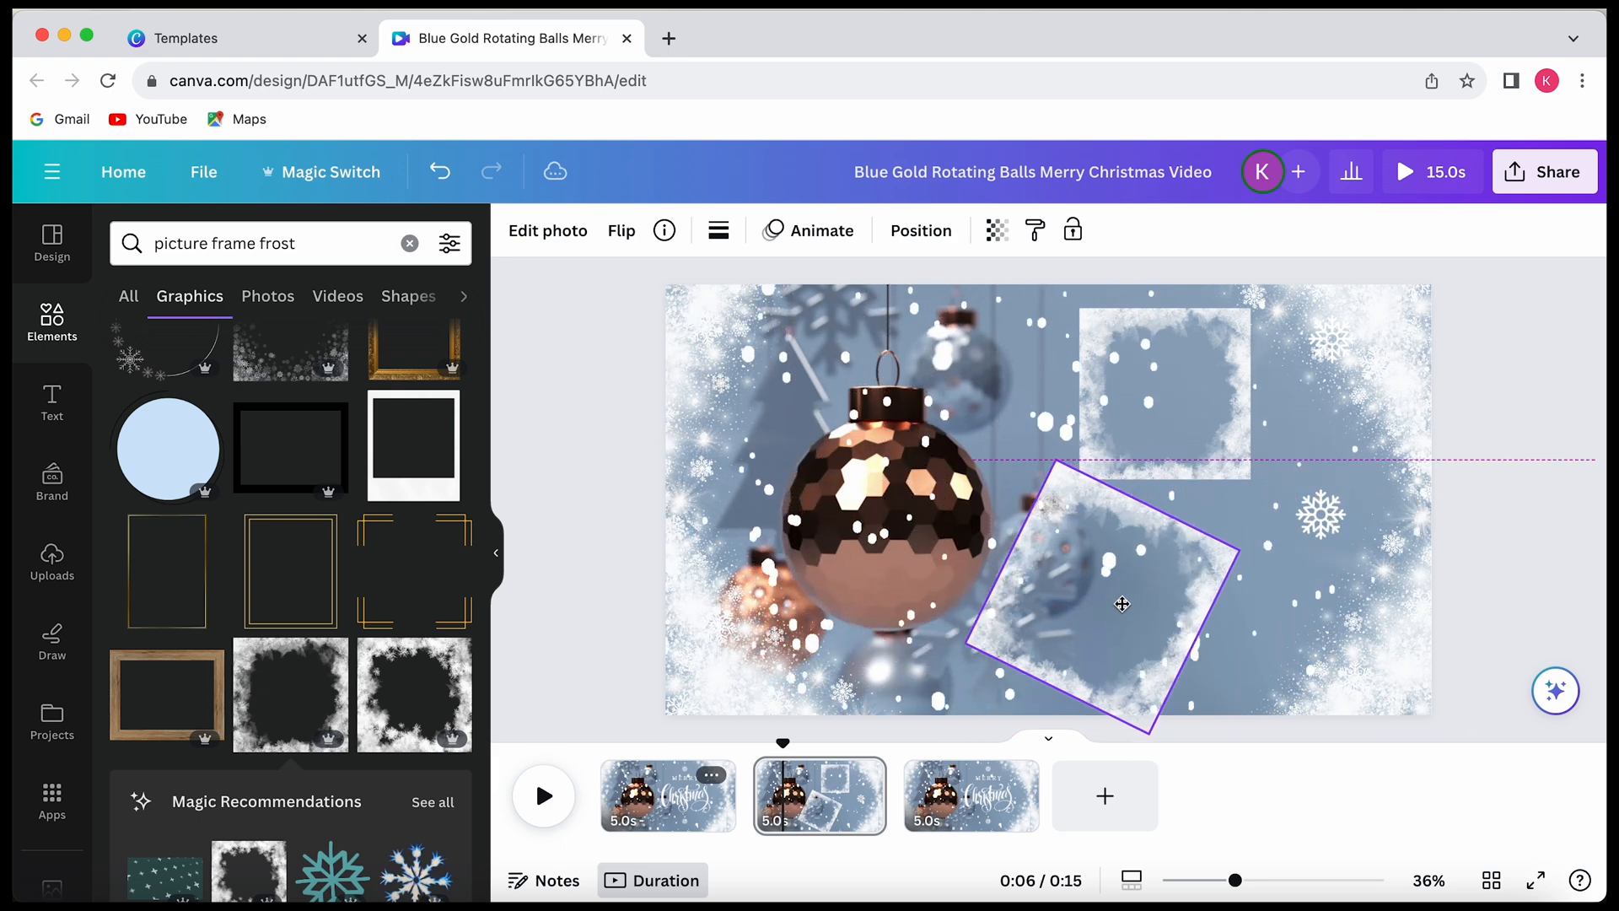
{"action": "left_click", "coordinate": [897, 578]}
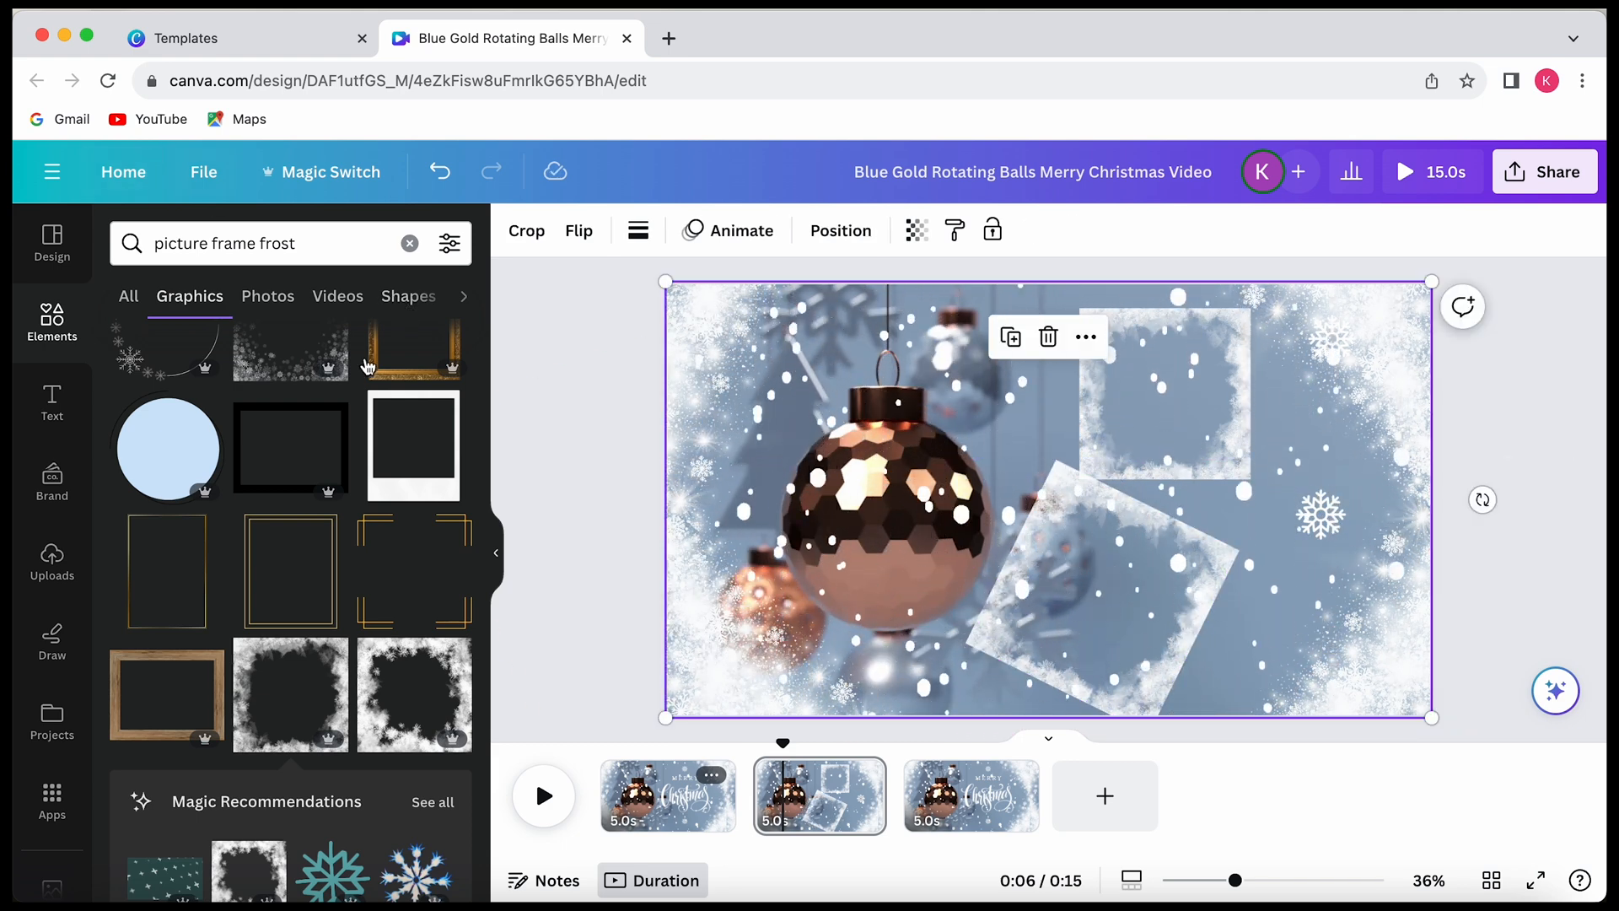
- Search the elements for "picture frame" and narrow the results to frames
{"action": "left_click", "coordinate": [315, 250]}
{"action": "left_click_drag", "start_coordinate": [314, 250], "coordinate": [274, 248]}
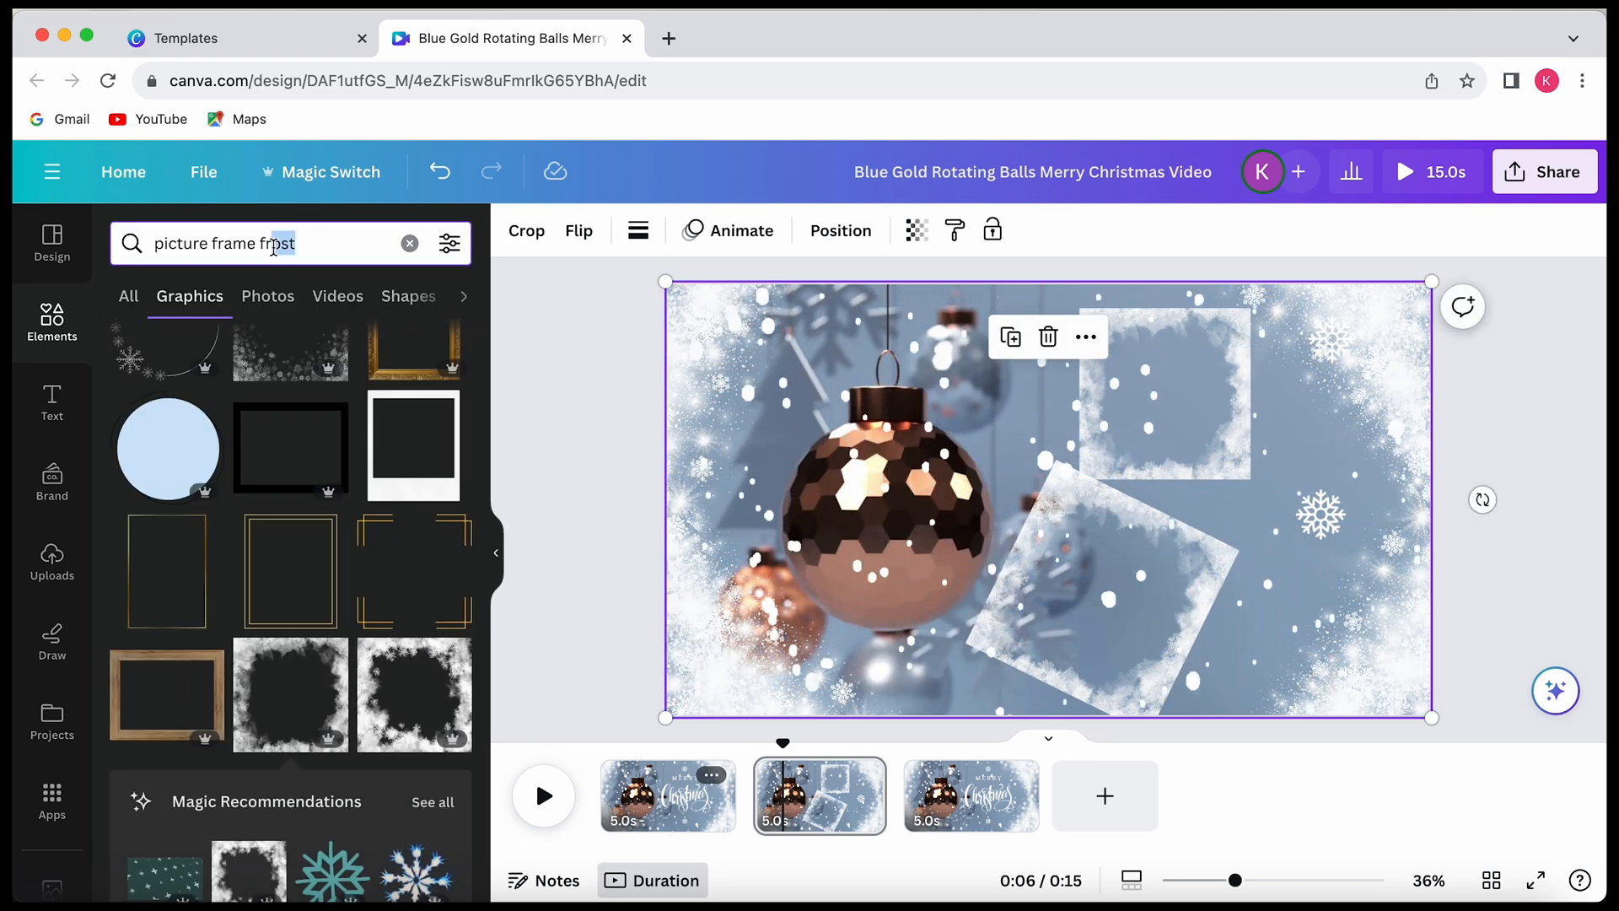
{"action": "key", "text": "BackSpace"}
{"action": "key", "text": "BackSpace"}
{"action": "key", "text": "BackSpace"}
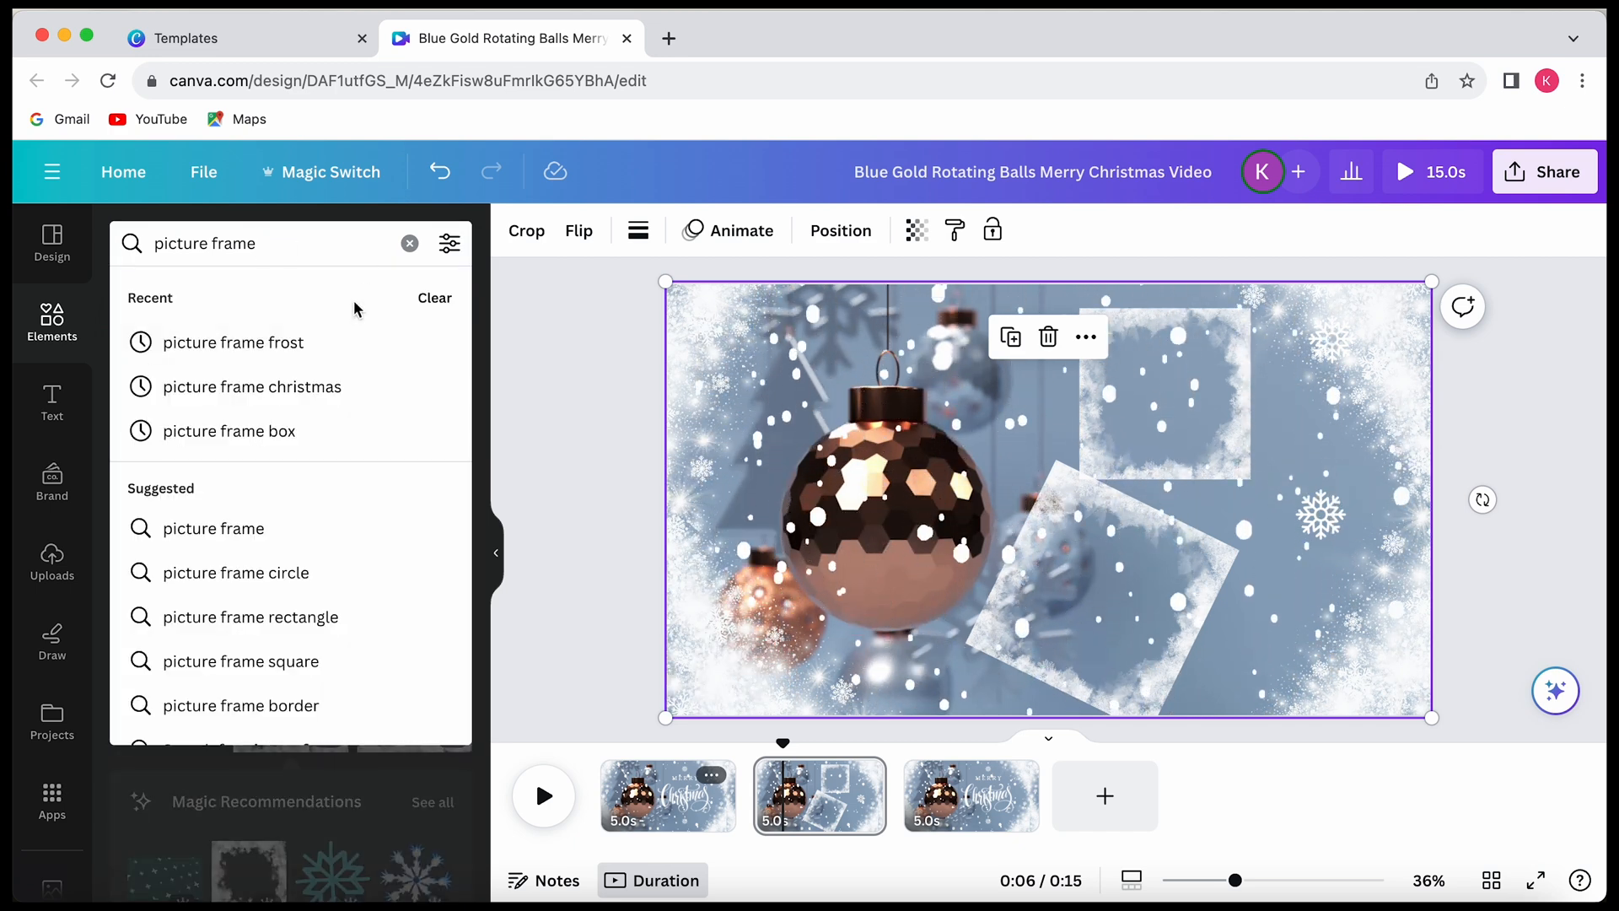
{"action": "key", "text": "Return"}
{"action": "left_click", "coordinate": [464, 299]}
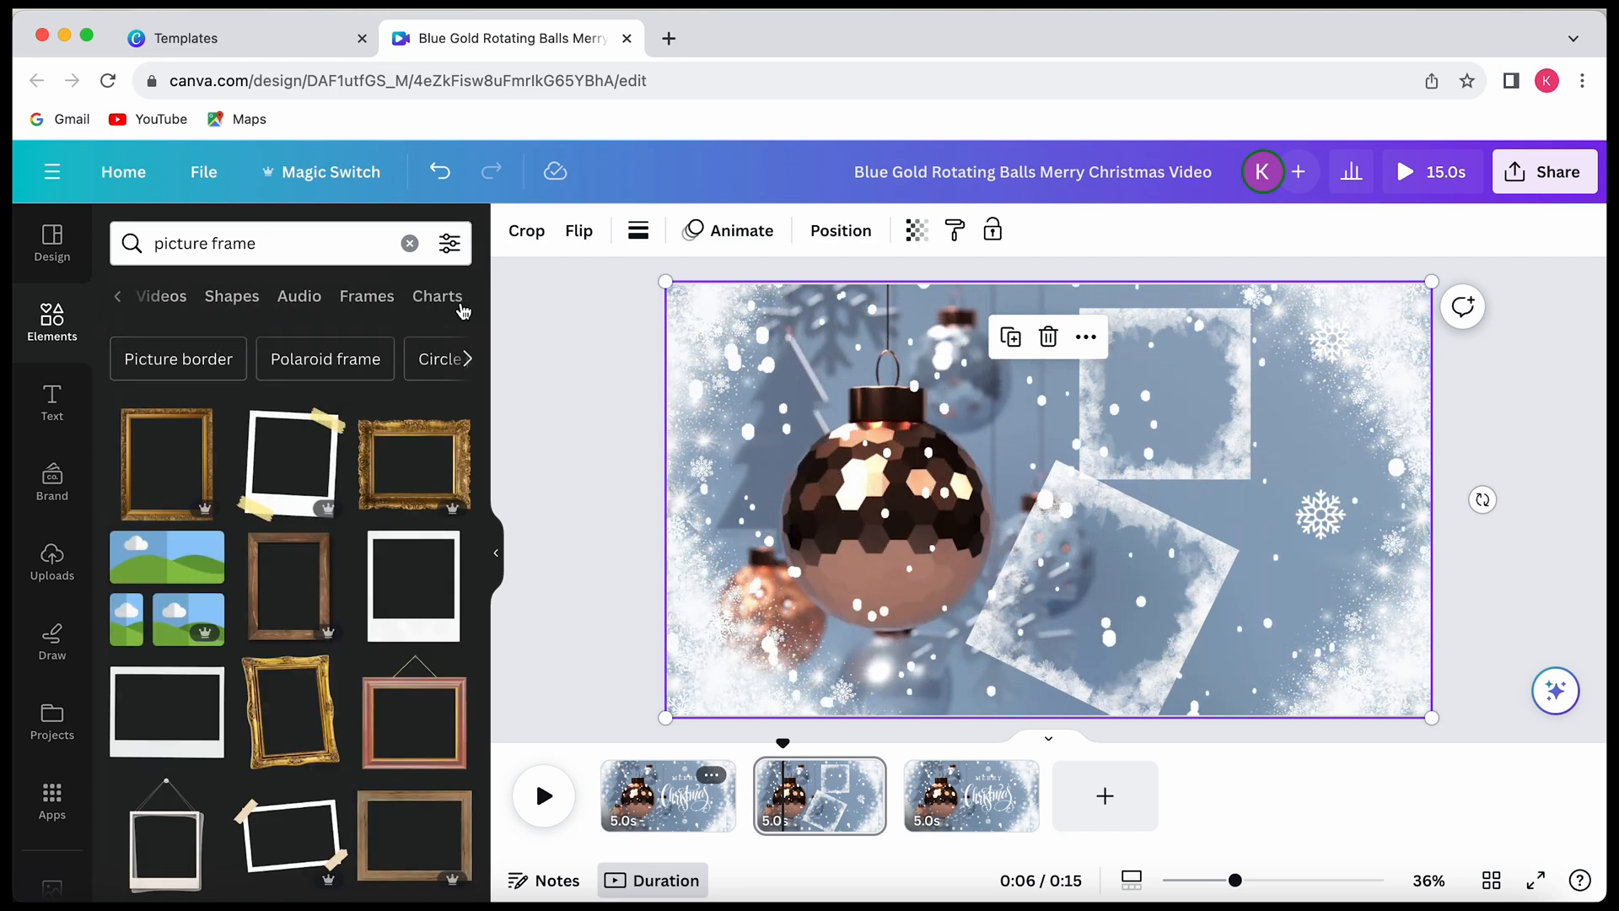
{"action": "left_click", "coordinate": [367, 296]}
- Insert the plain square photo frame, shrink it to about three quarters of its size and fit it over the upright frost frame
{"action": "left_click", "coordinate": [182, 432]}
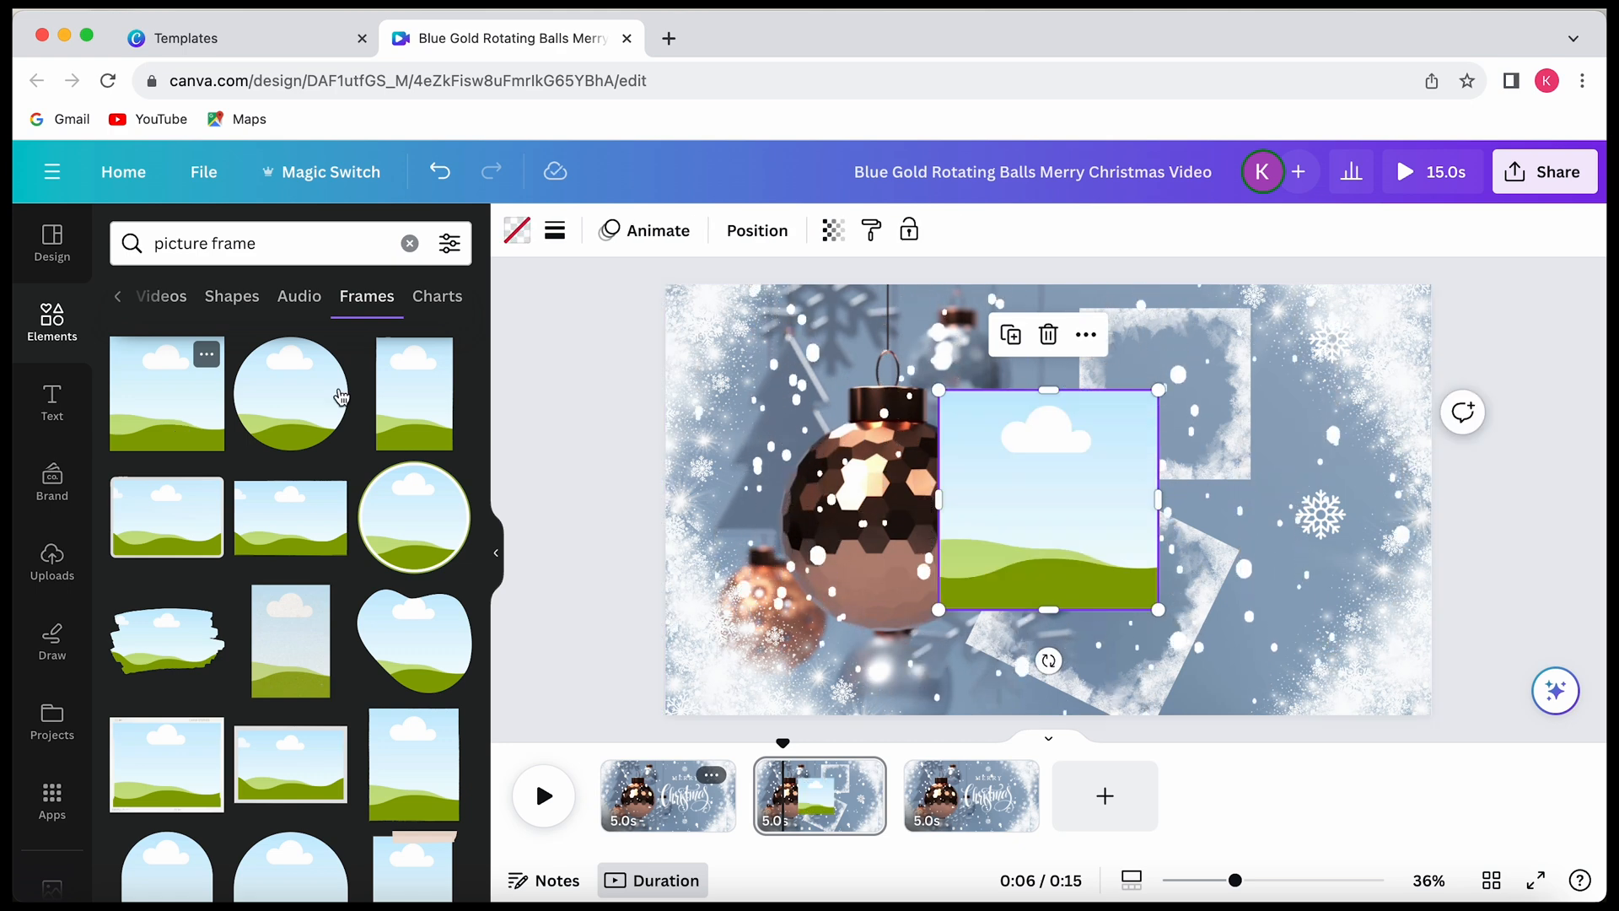
{"action": "left_click_drag", "start_coordinate": [1159, 609], "coordinate": [1108, 555]}
{"action": "left_click_drag", "start_coordinate": [1041, 477], "coordinate": [1191, 399]}
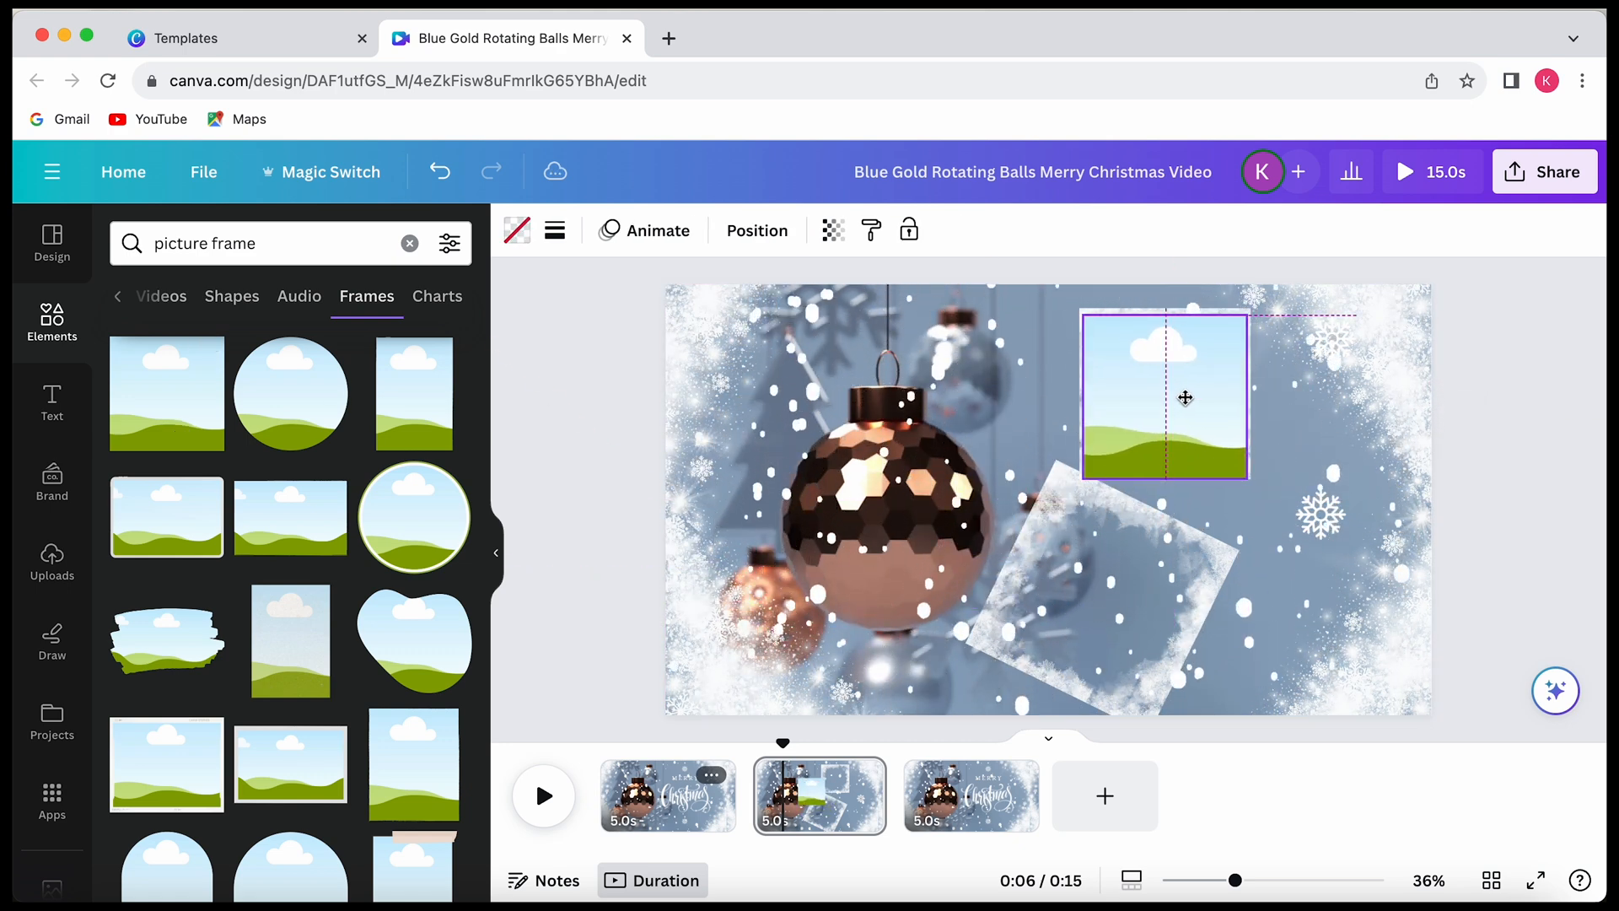
{"action": "left_click_drag", "start_coordinate": [1185, 398], "coordinate": [1189, 405]}
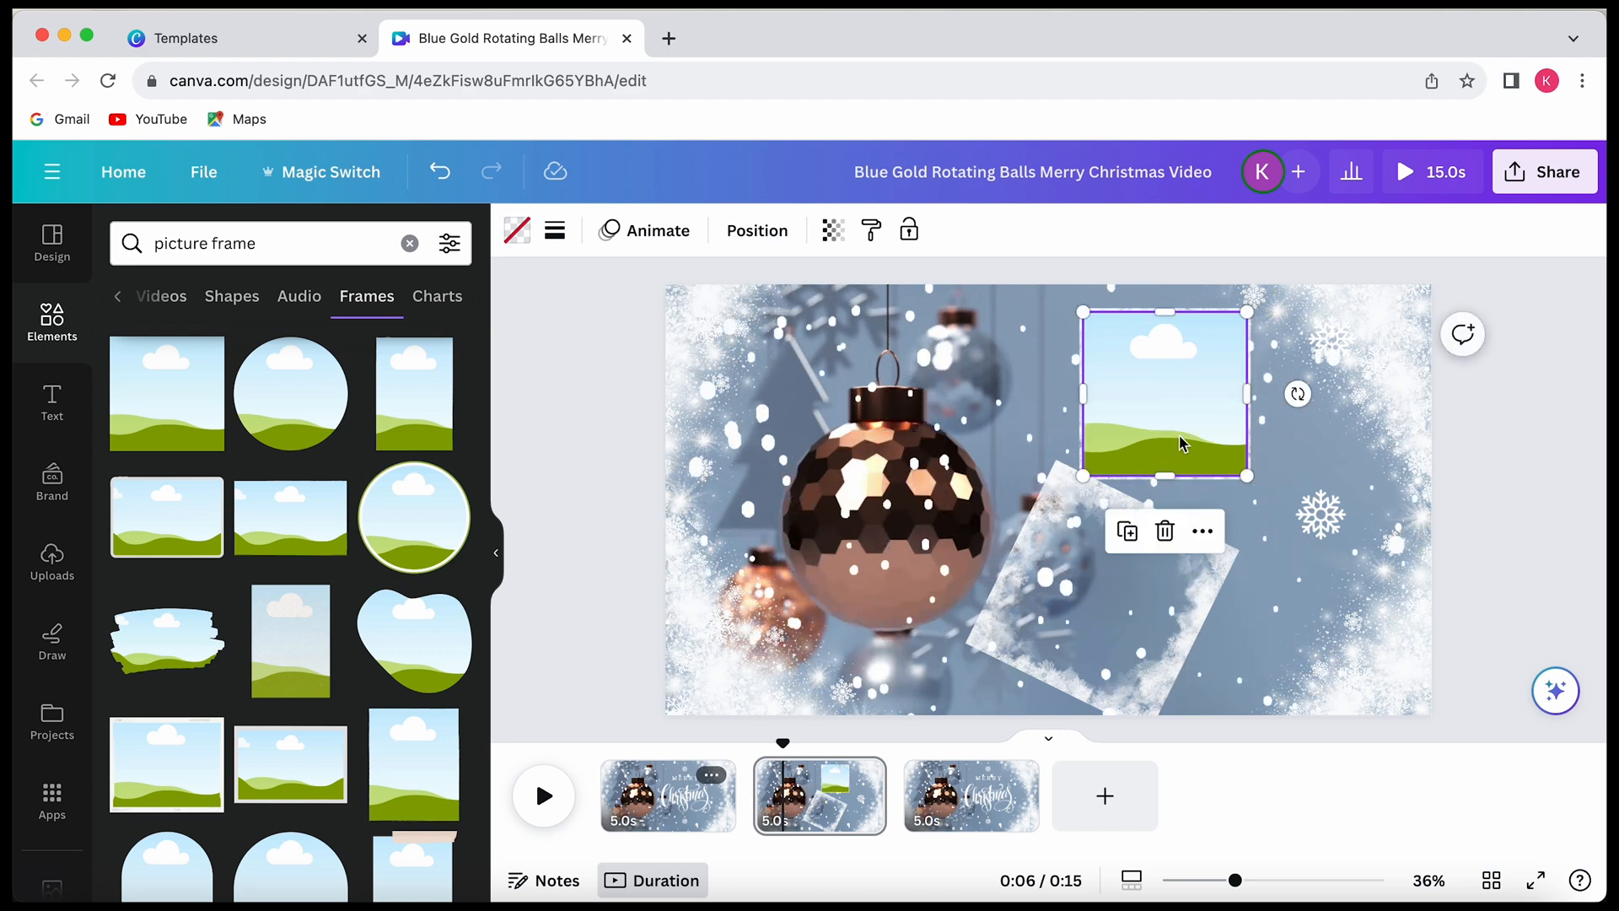
- Duplicate the square photo frame, then rotate, enlarge and move the copy so it covers the tilted frost frame
{"action": "left_click_drag", "start_coordinate": [1158, 459], "coordinate": [1091, 609]}
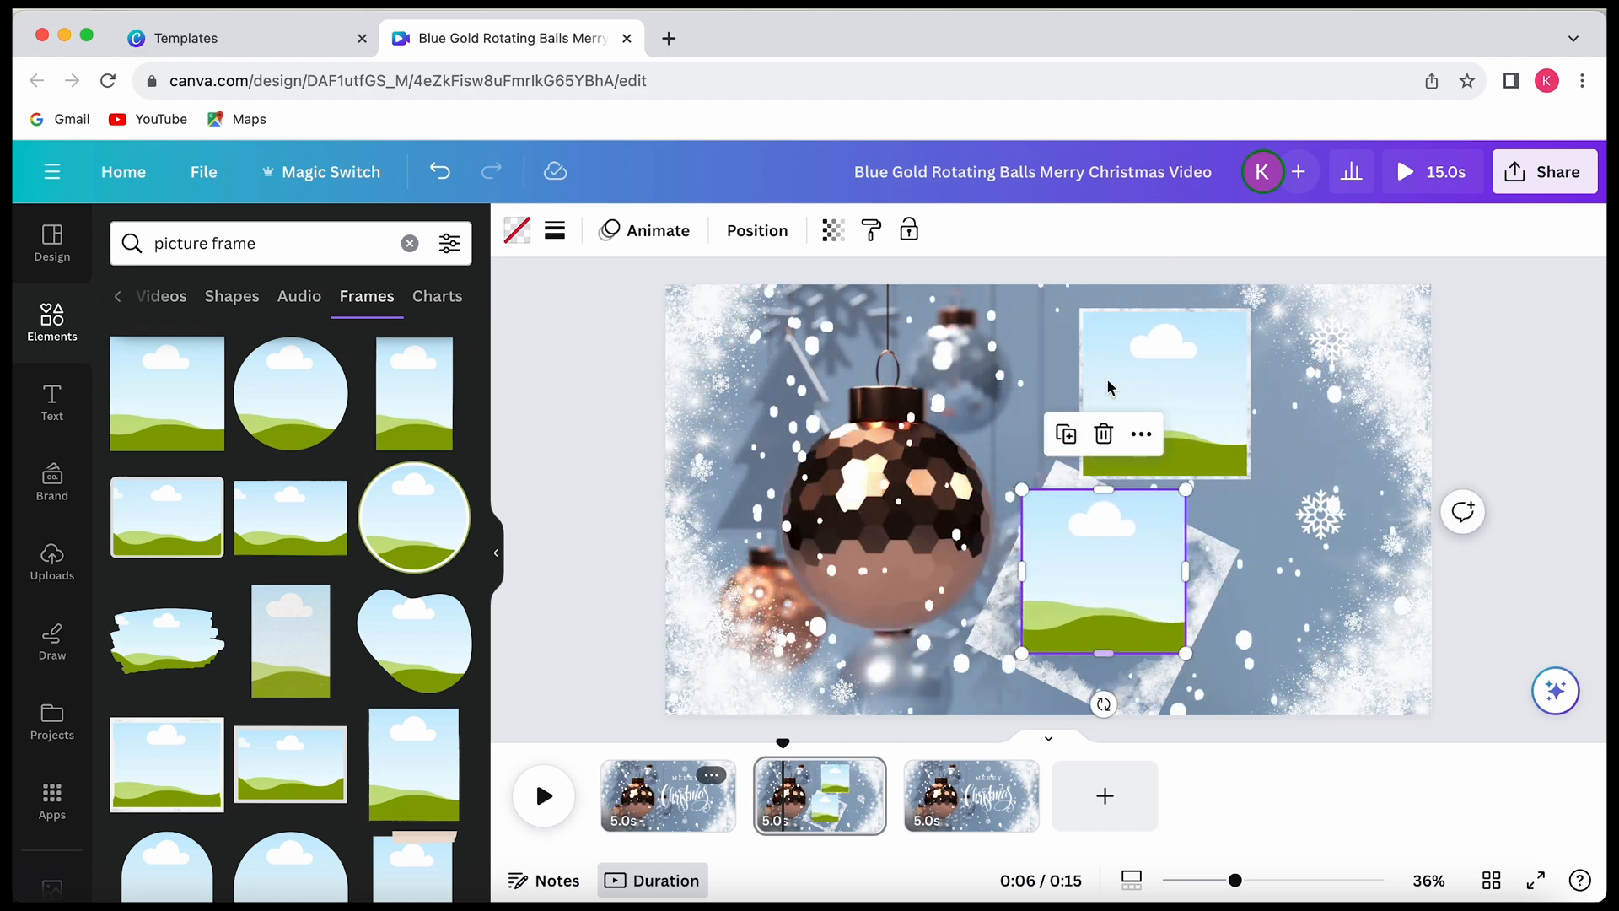
{"action": "left_click_drag", "start_coordinate": [1104, 702], "coordinate": [1153, 734]}
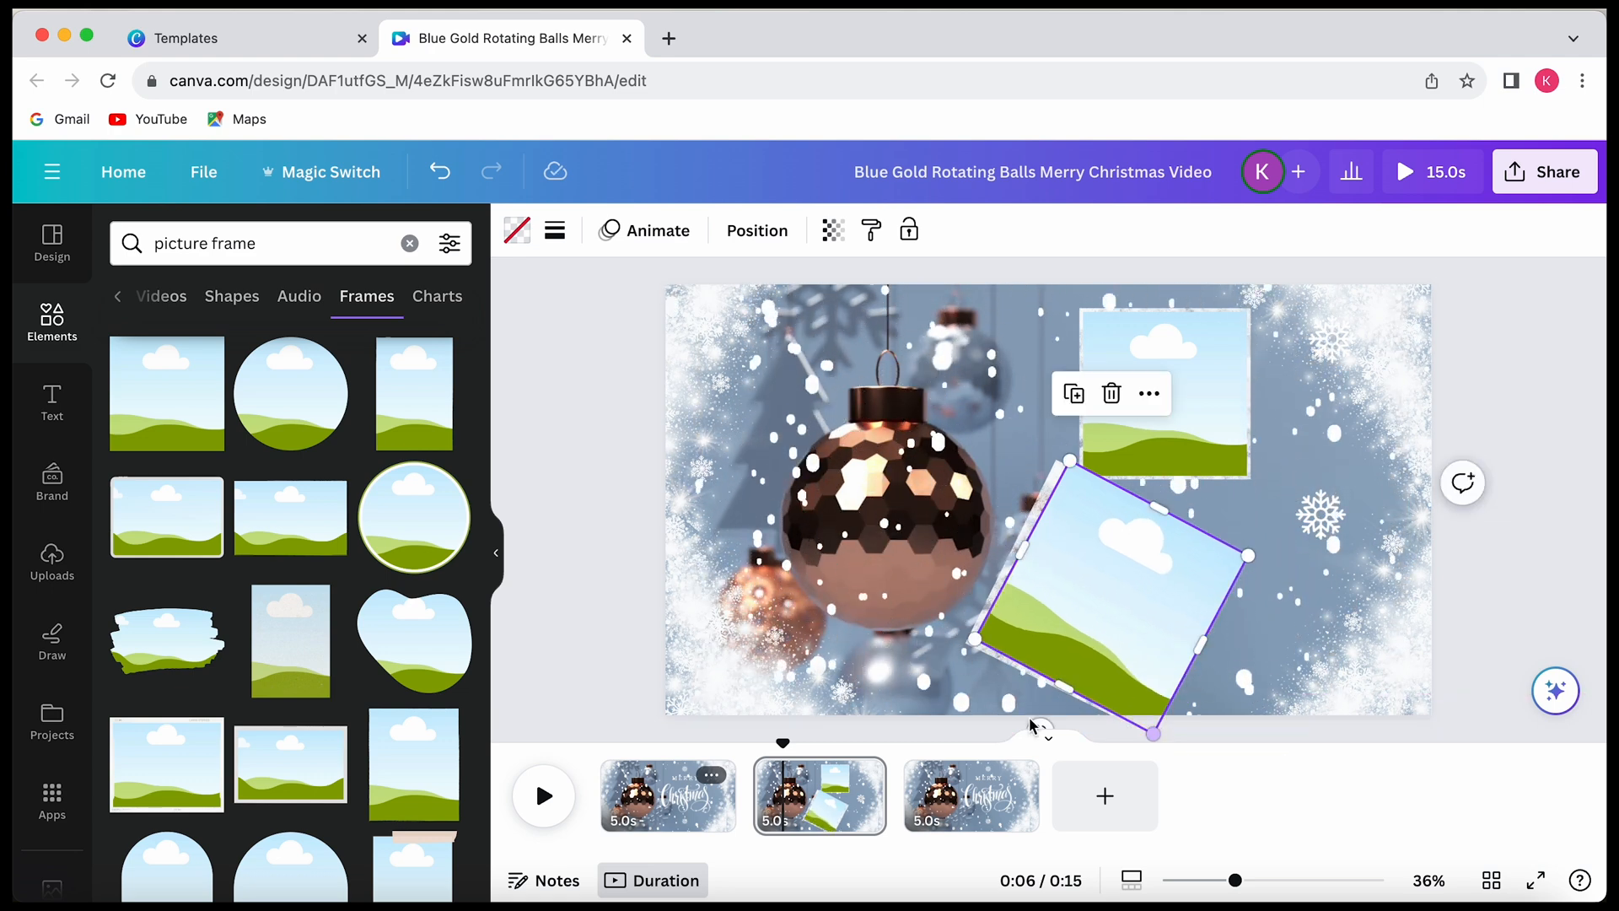
{"action": "left_click_drag", "start_coordinate": [1041, 721], "coordinate": [1051, 720]}
{"action": "left_click_drag", "start_coordinate": [1074, 565], "coordinate": [1062, 560]}
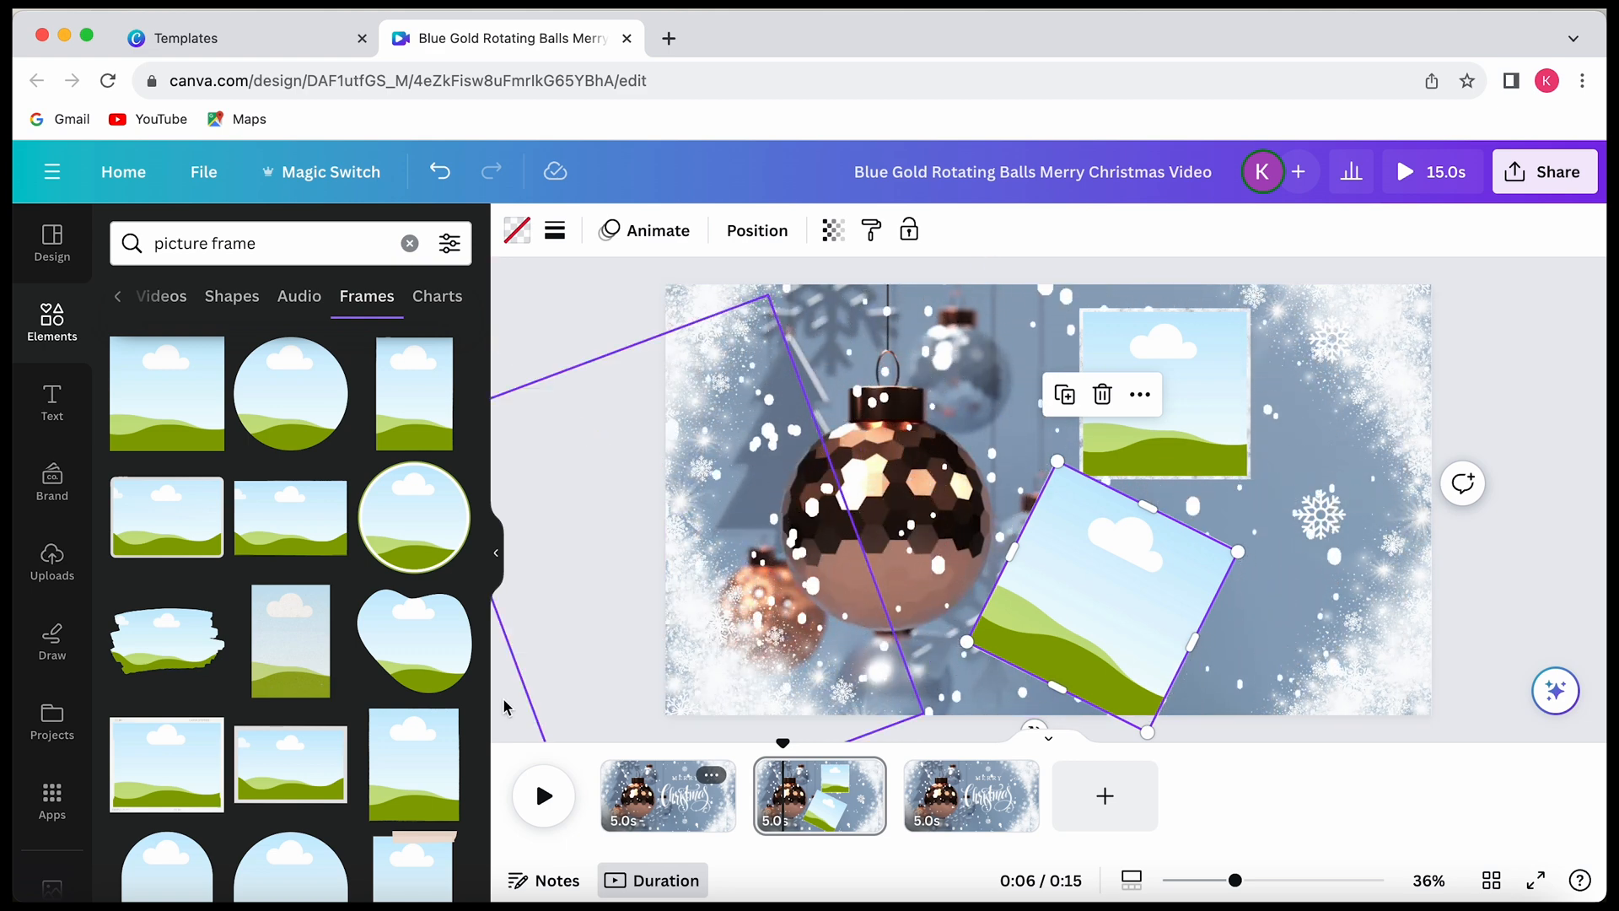
- Insert the first uploaded photo of the woman in the white dress and place it inside the upright photo frame
{"action": "scroll", "coordinate": [53, 692], "scroll_direction": "down", "scroll_amount": 1}
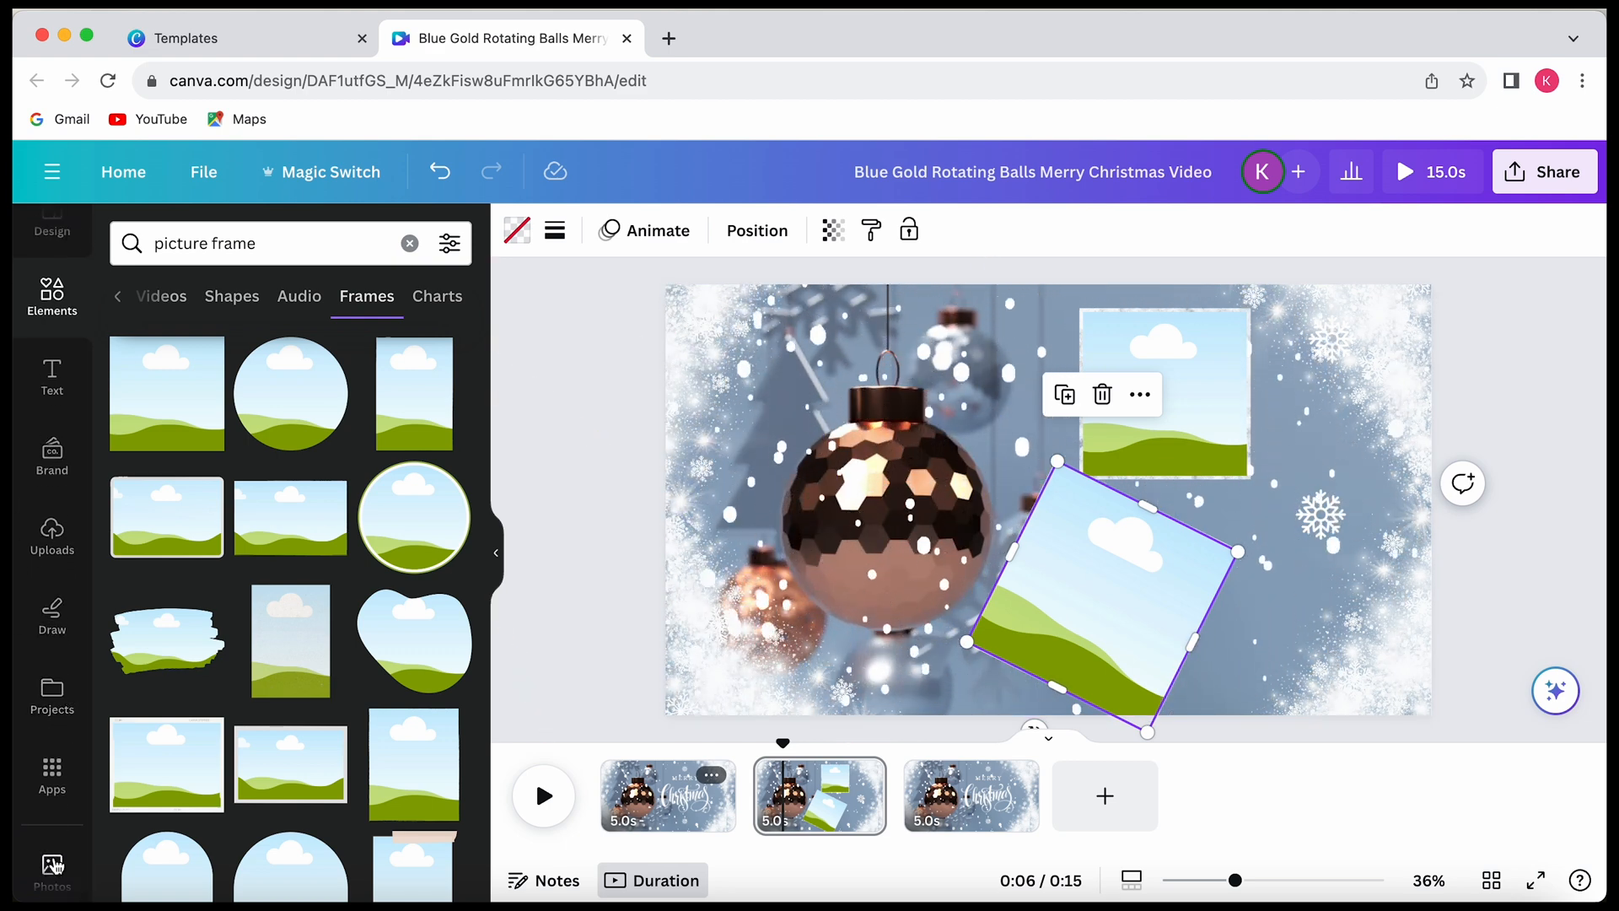
{"action": "left_click", "coordinate": [52, 864]}
{"action": "scroll", "coordinate": [47, 717], "scroll_direction": "down", "scroll_amount": 2}
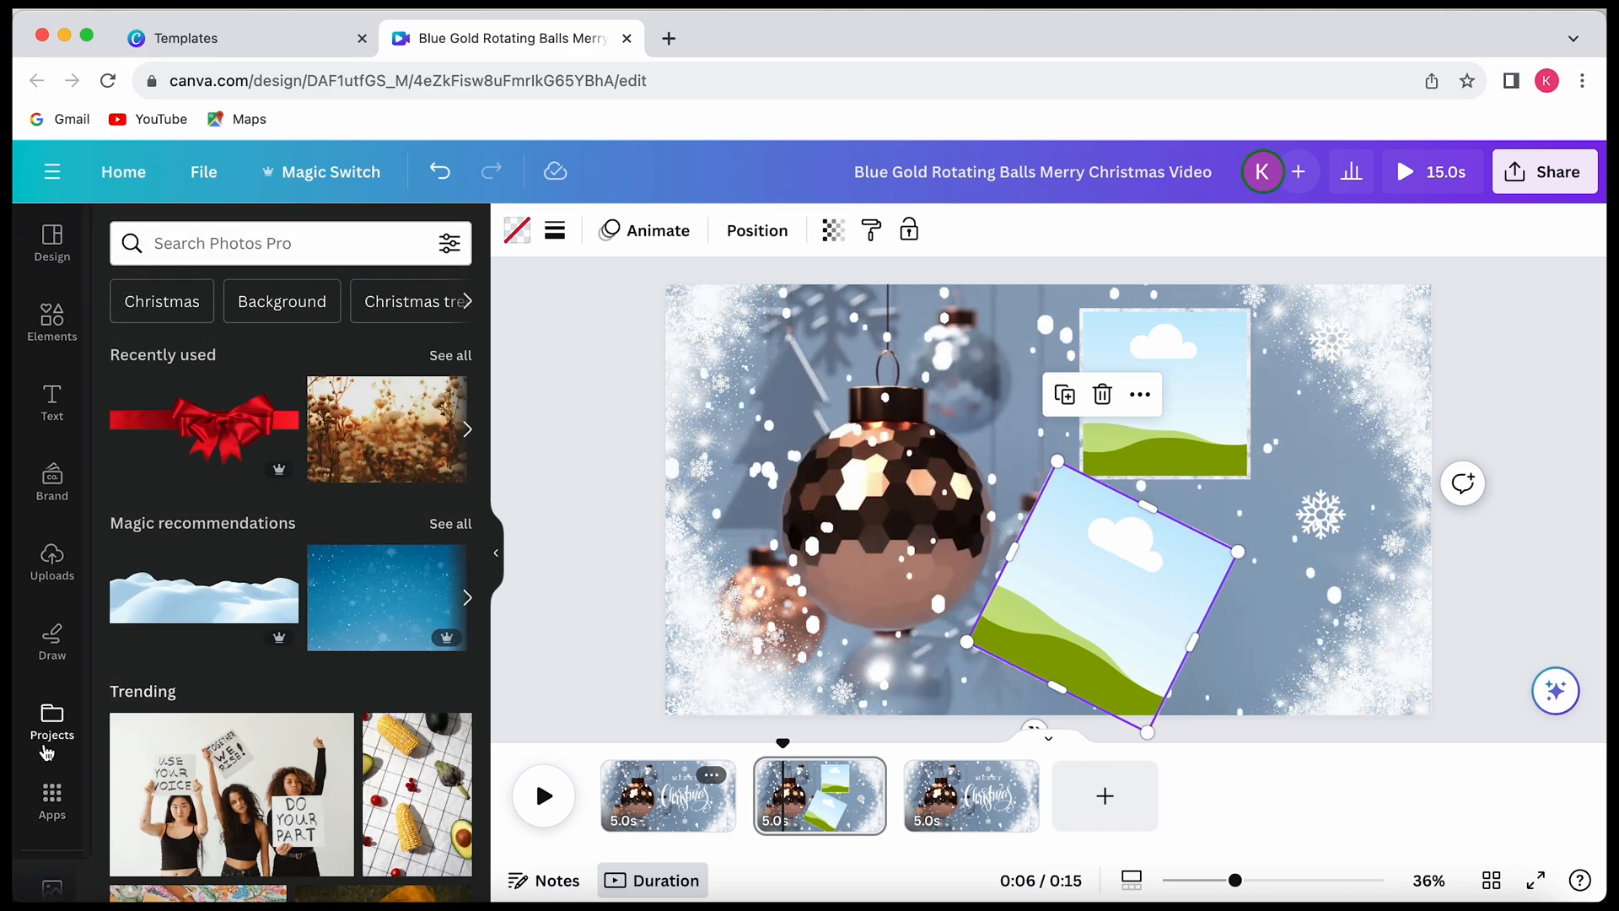
{"action": "left_click", "coordinate": [44, 538]}
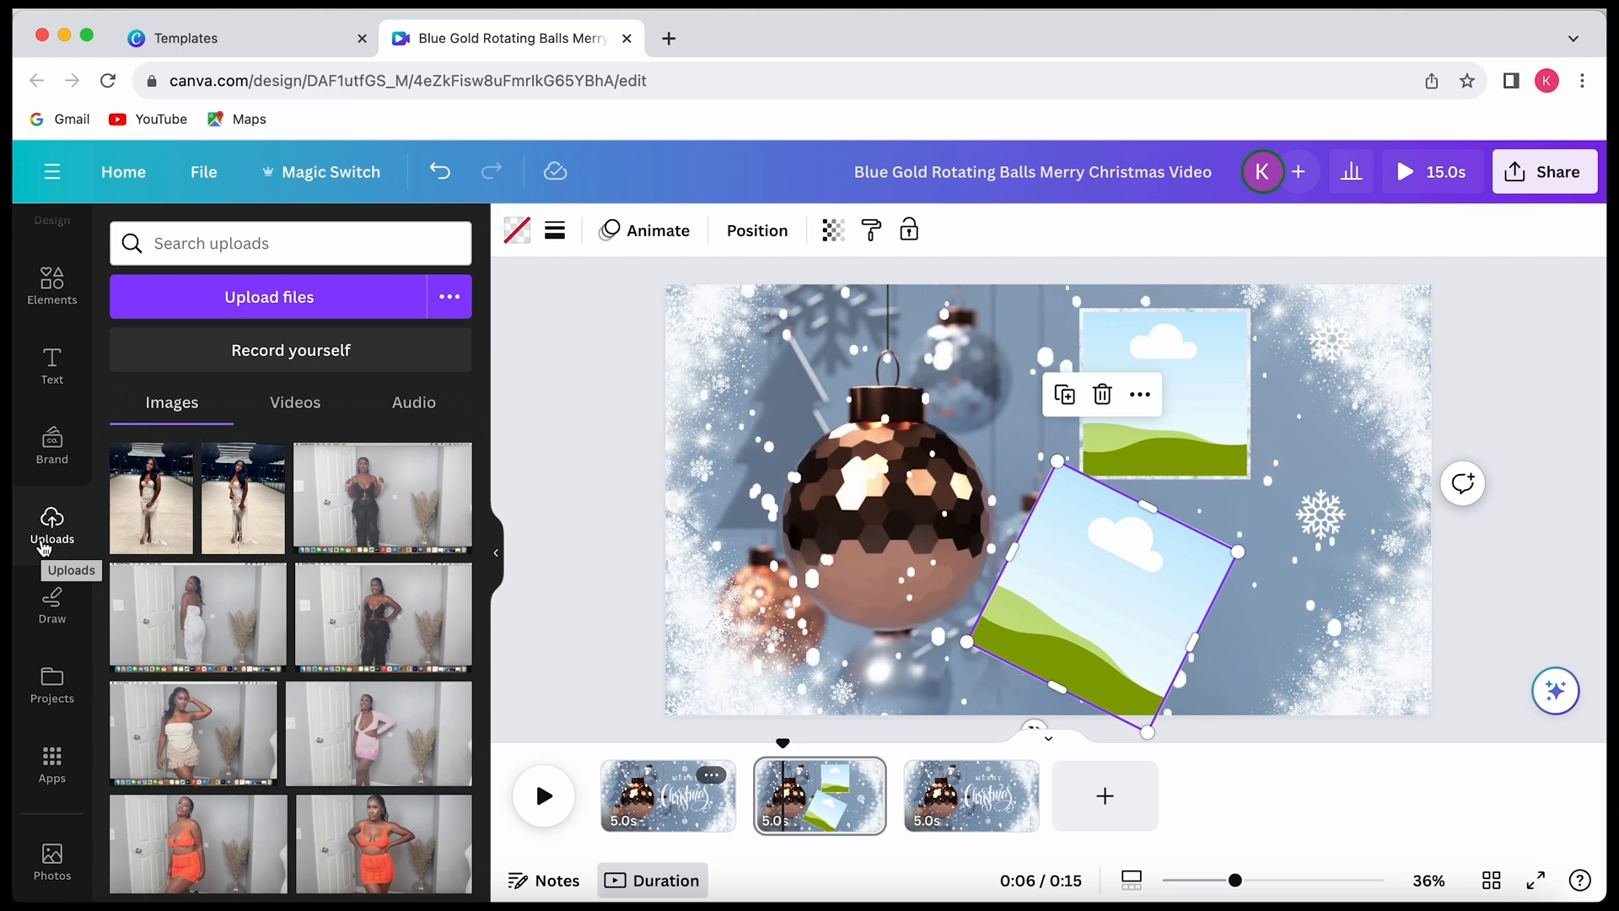
{"action": "left_click", "coordinate": [160, 505]}
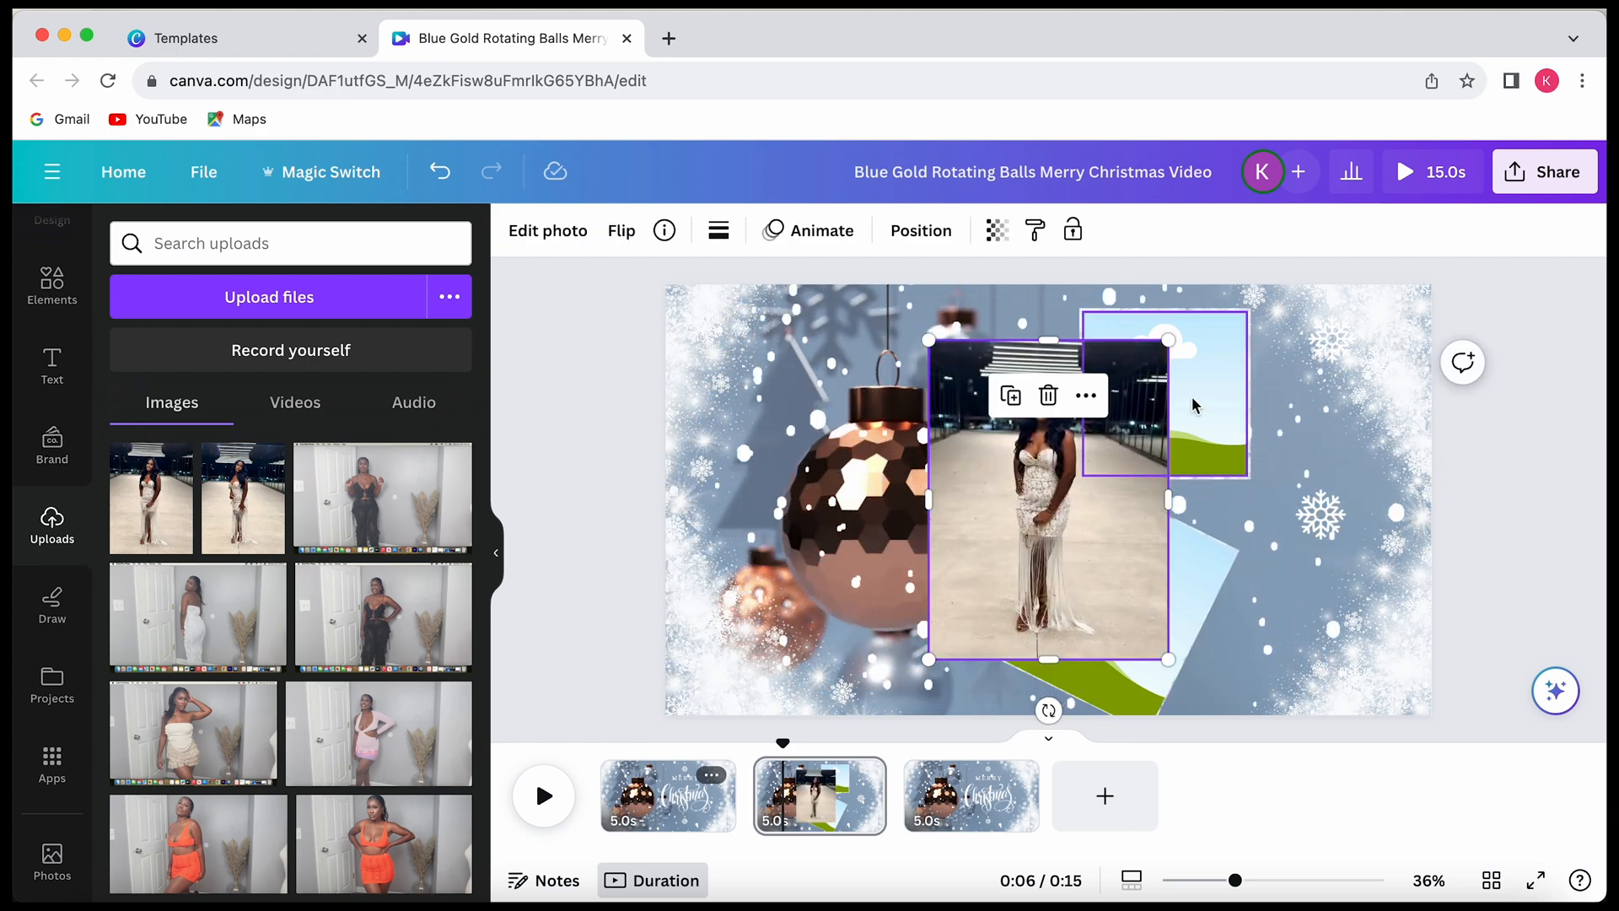
{"action": "left_click_drag", "start_coordinate": [1098, 491], "coordinate": [1172, 388]}
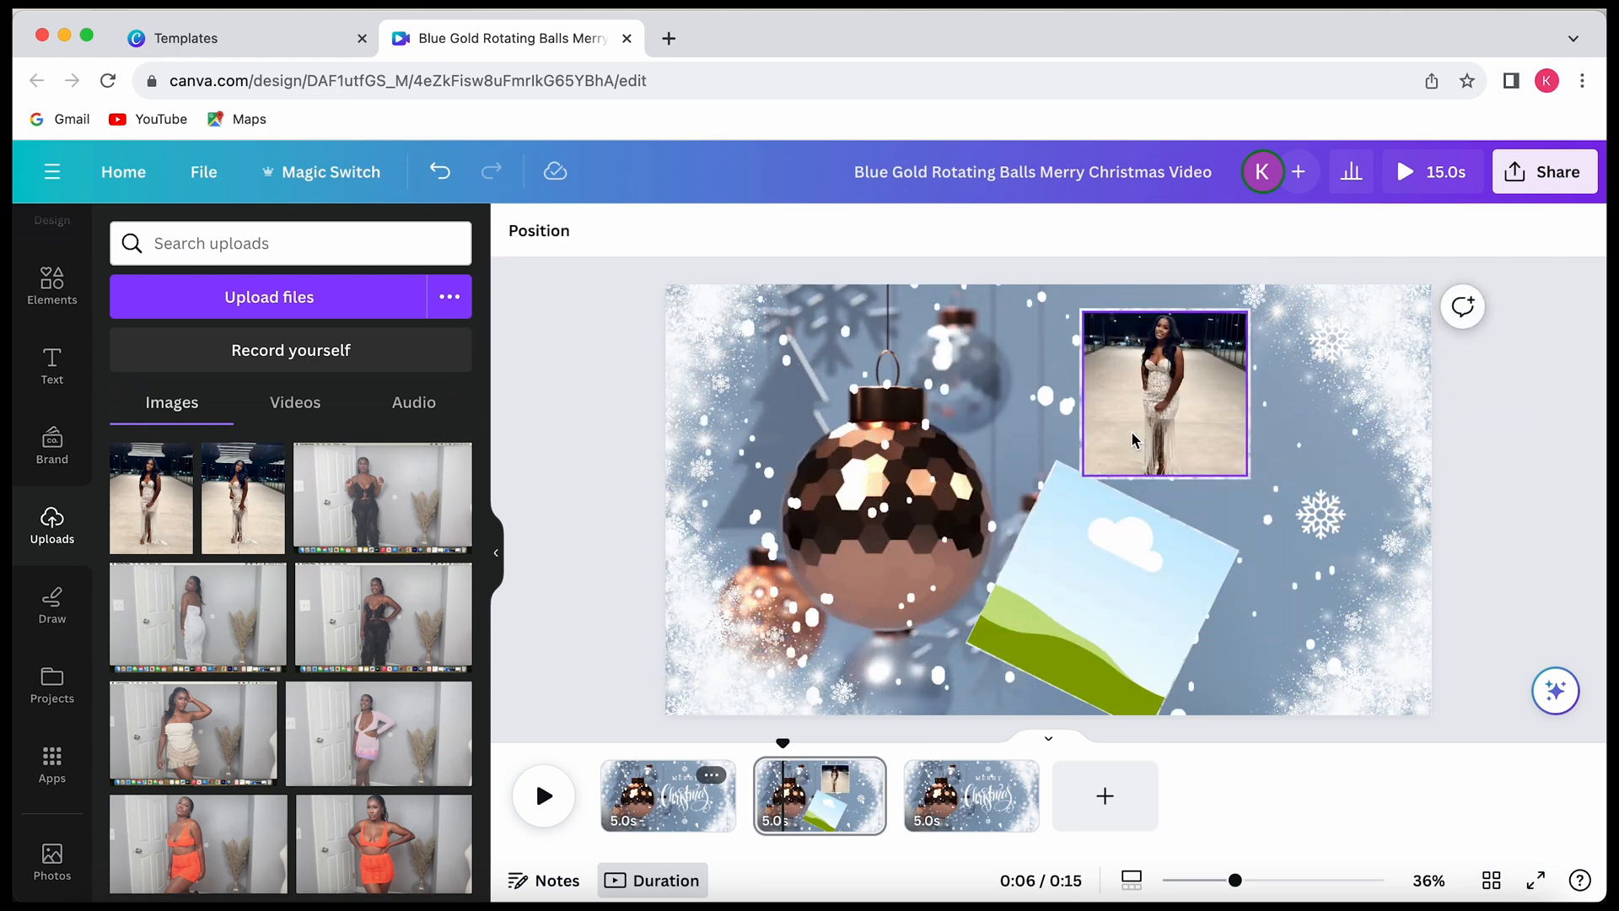
- Enlarge and reposition the photo within the upright frame so the woman's head and upper body fill the crop
{"action": "double_click", "coordinate": [1185, 368]}
{"action": "left_click_drag", "start_coordinate": [1244, 506], "coordinate": [1417, 733]}
{"action": "left_click_drag", "start_coordinate": [1319, 523], "coordinate": [1238, 533]}
{"action": "left_click_drag", "start_coordinate": [1341, 722], "coordinate": [1416, 824]}
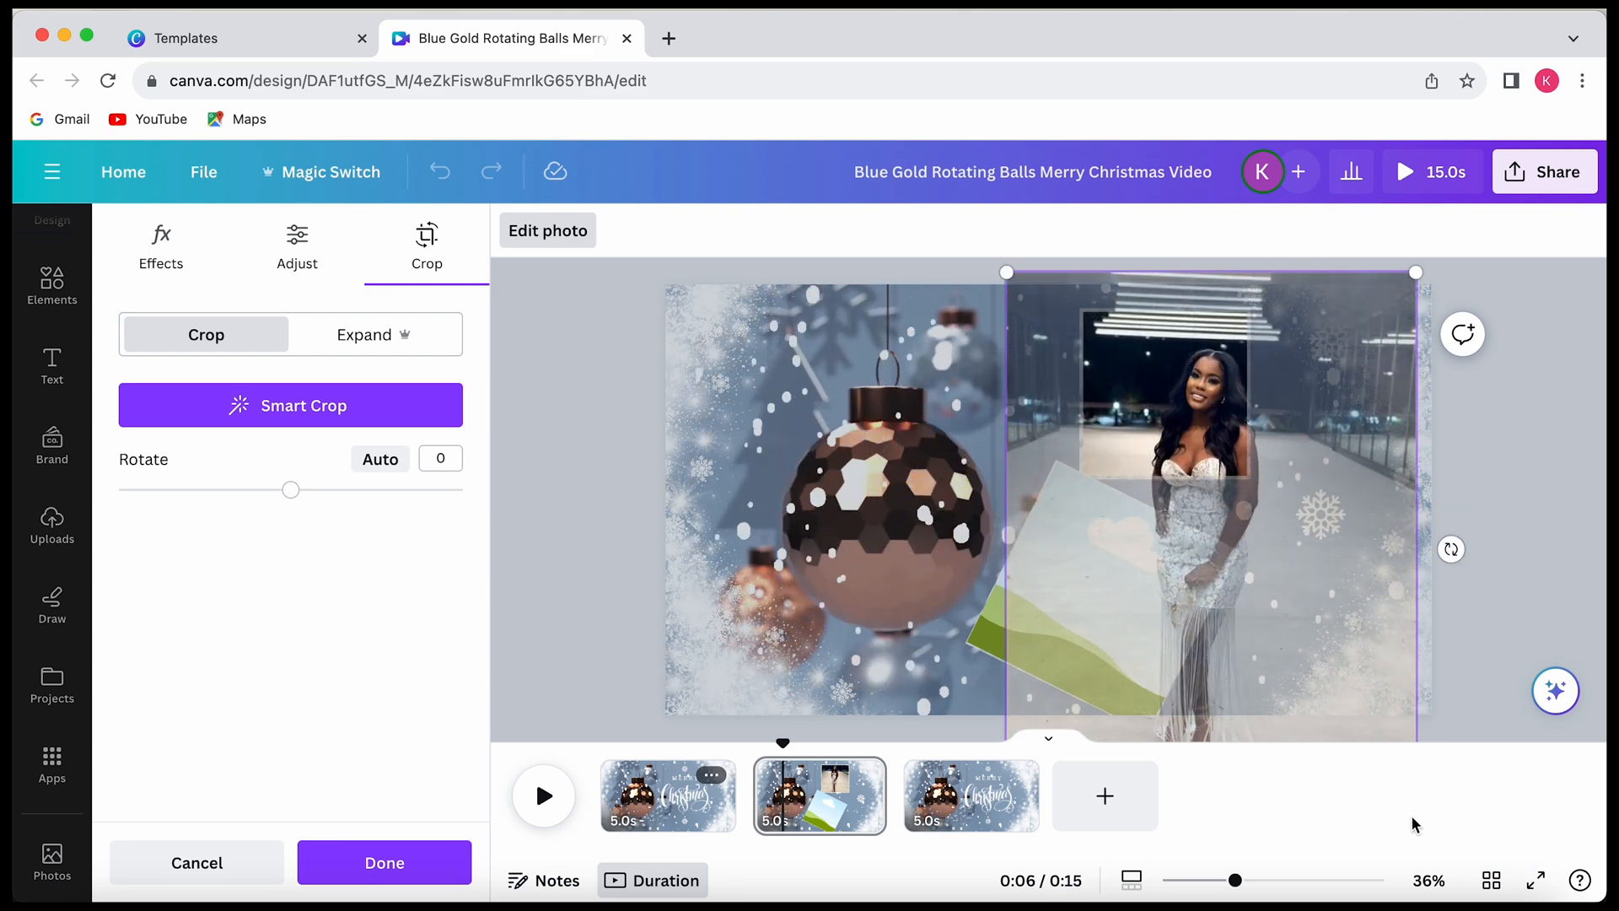
{"action": "left_click_drag", "start_coordinate": [1320, 621], "coordinate": [1273, 592]}
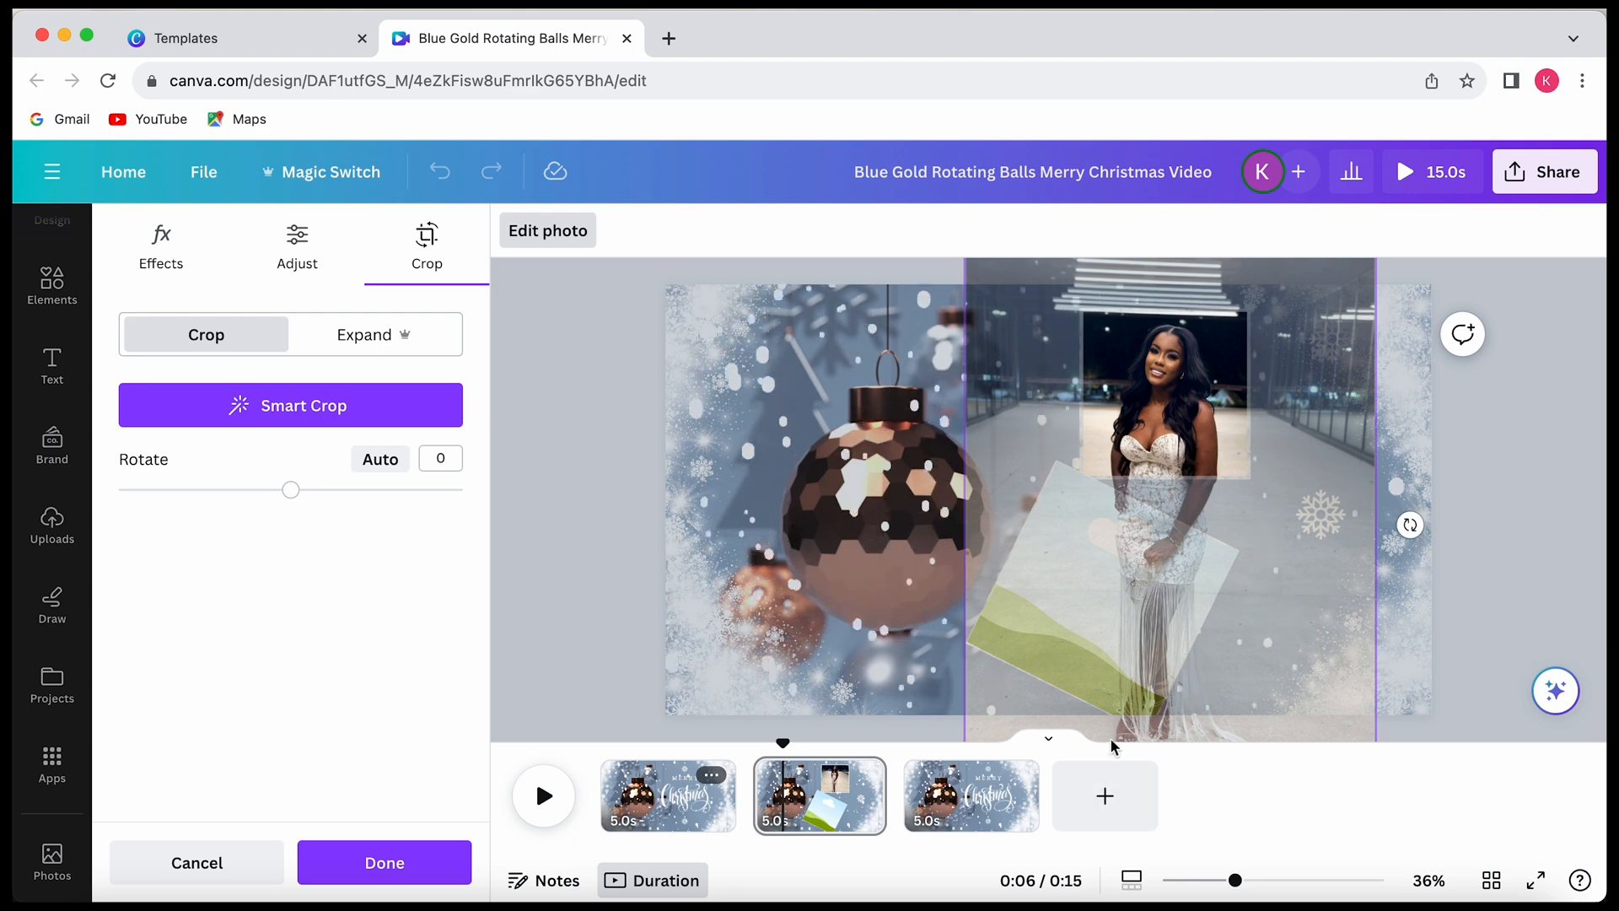
{"action": "left_click", "coordinate": [1048, 740]}
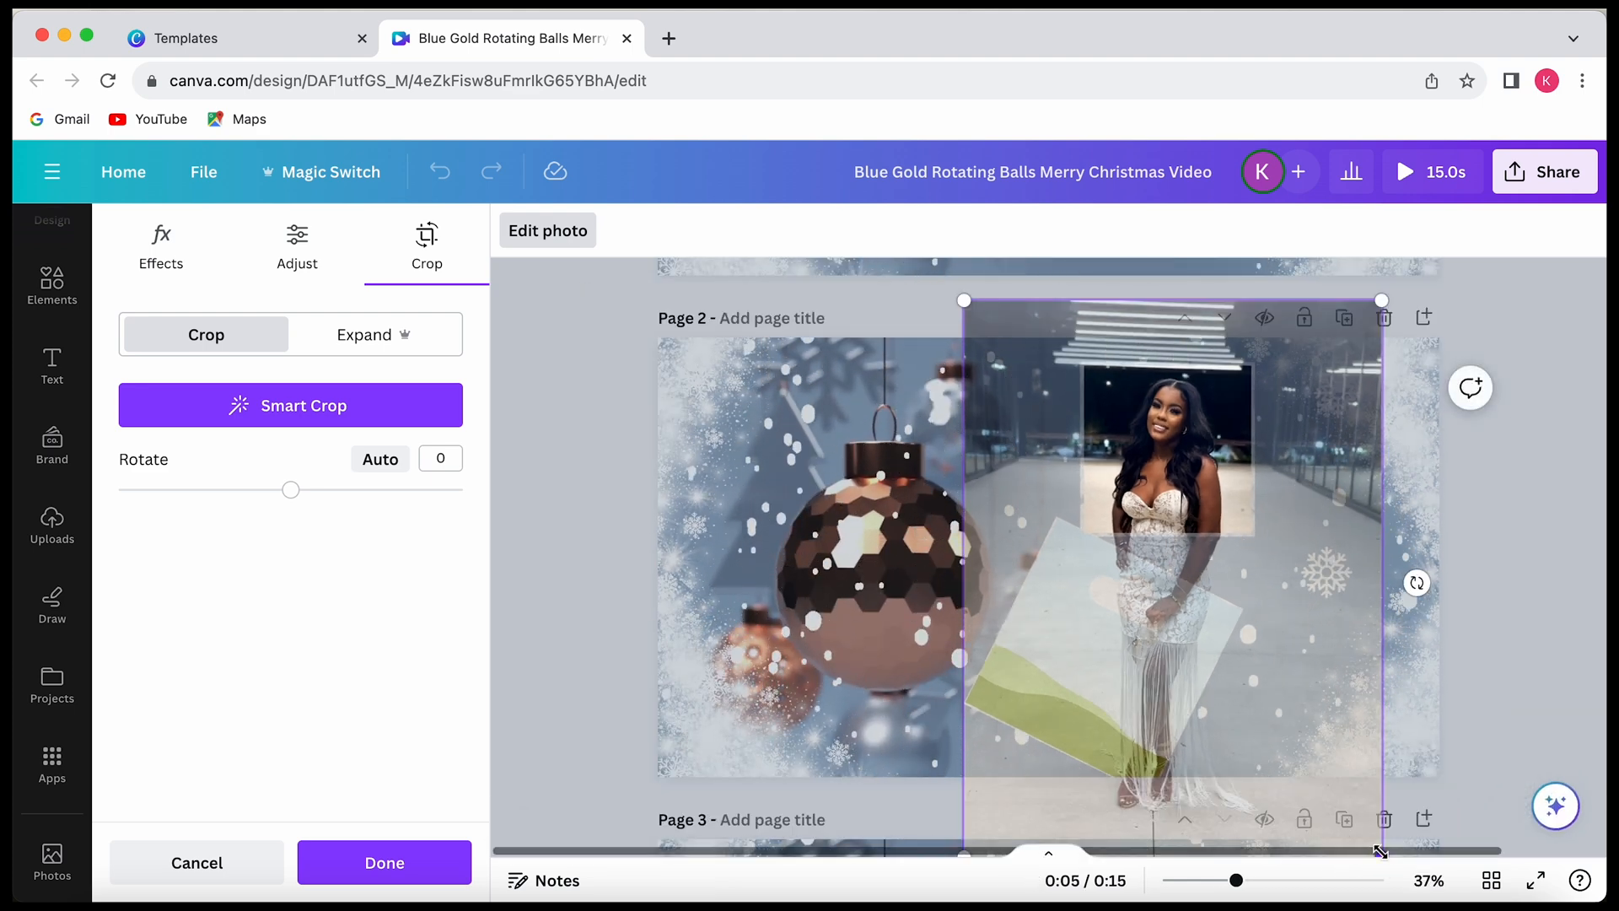
{"action": "left_click_drag", "start_coordinate": [1380, 854], "coordinate": [1409, 868]}
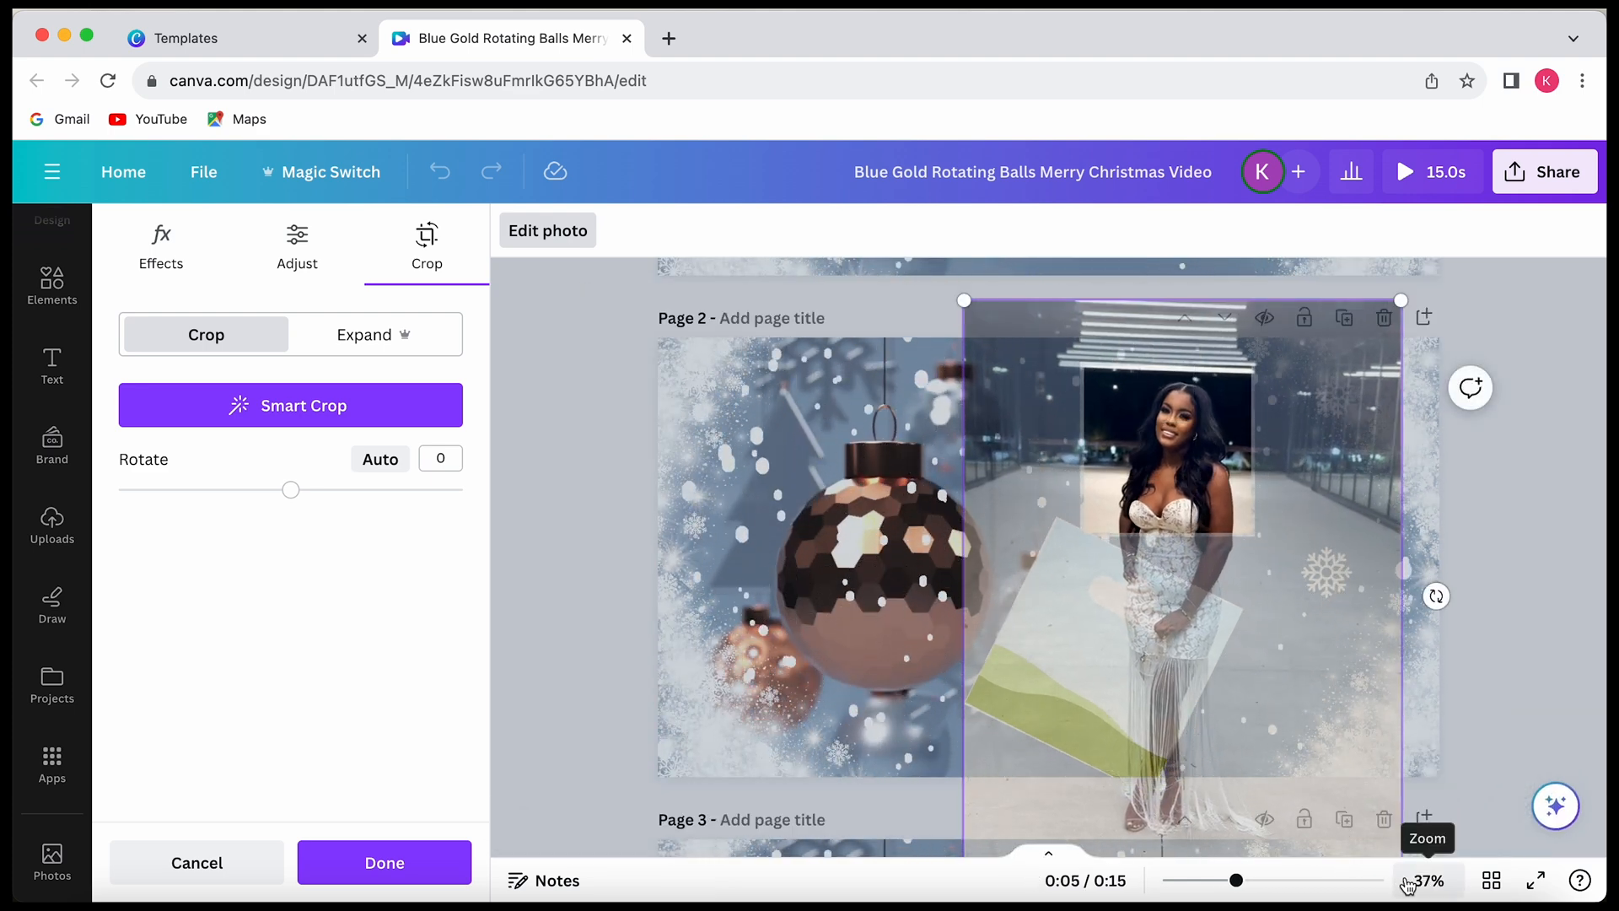
{"action": "left_click_drag", "start_coordinate": [1304, 780], "coordinate": [1272, 770]}
{"action": "left_click", "coordinate": [882, 672]}
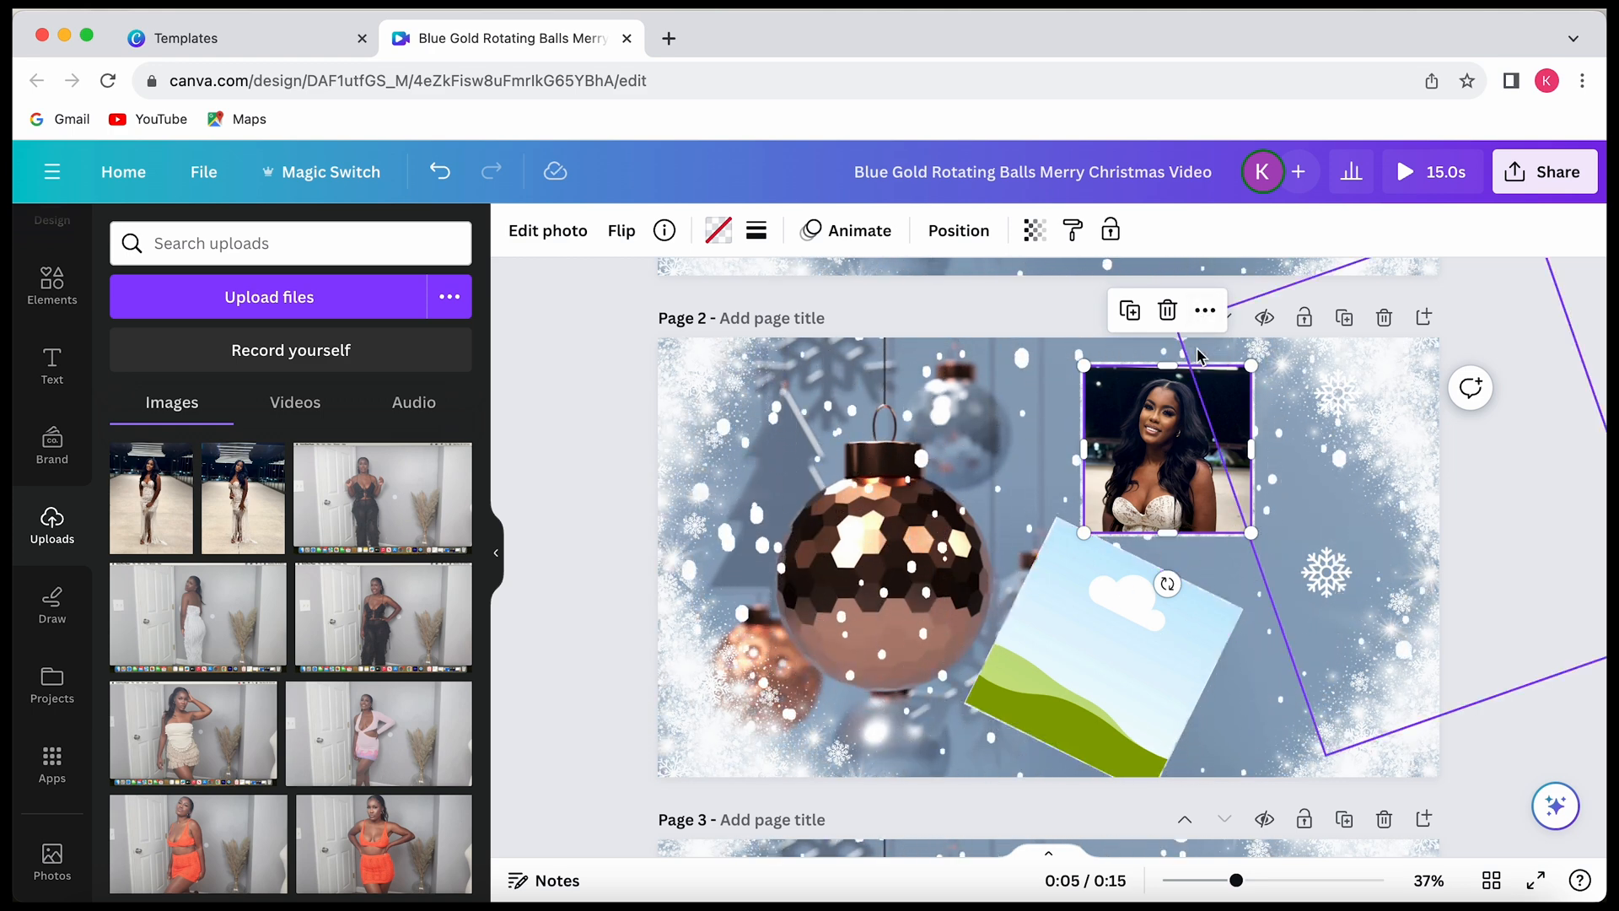
- Send the upright framed photo backward two layers, behind its frost frame
{"action": "left_click", "coordinate": [1205, 312]}
{"action": "mouse_move", "coordinate": [1271, 801]}
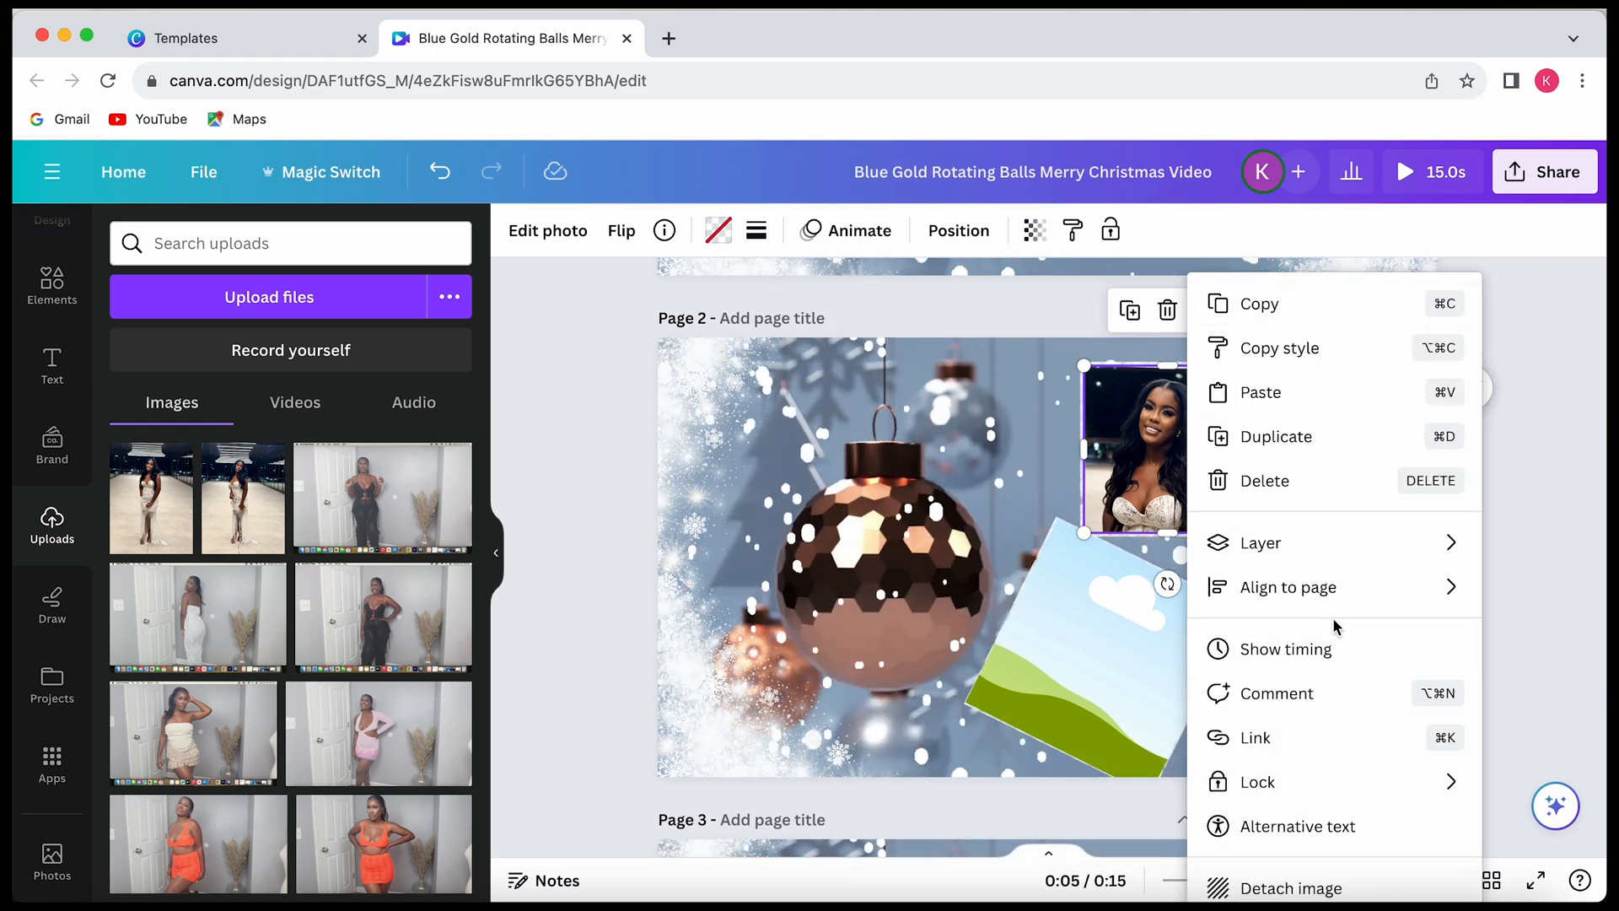
{"action": "mouse_move", "coordinate": [1318, 542]}
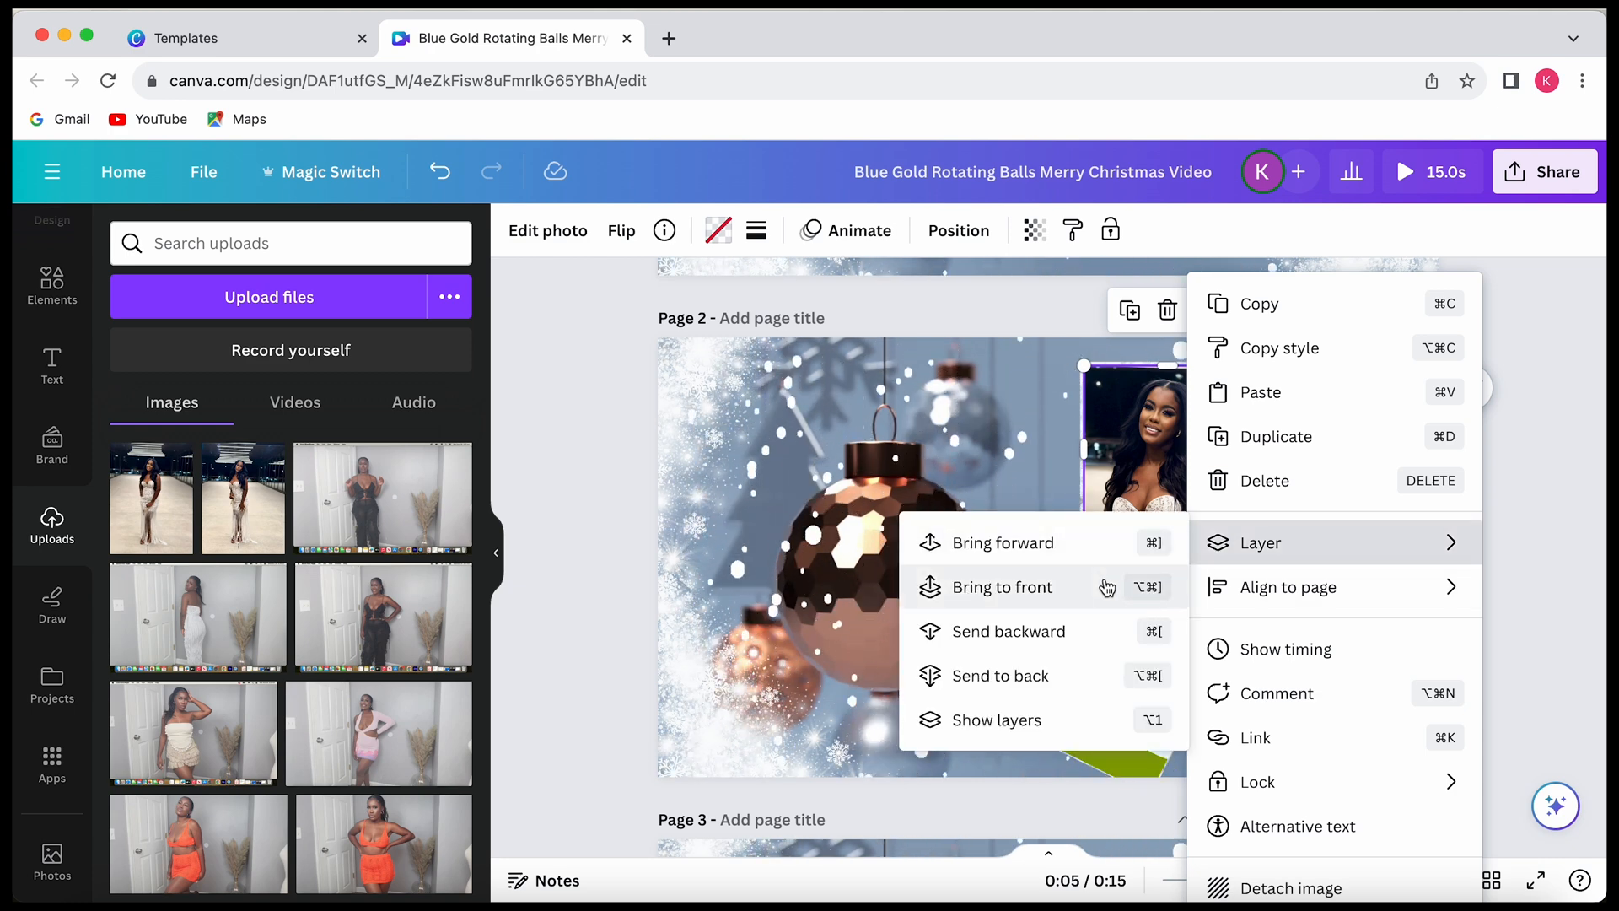
{"action": "left_click", "coordinate": [1103, 643]}
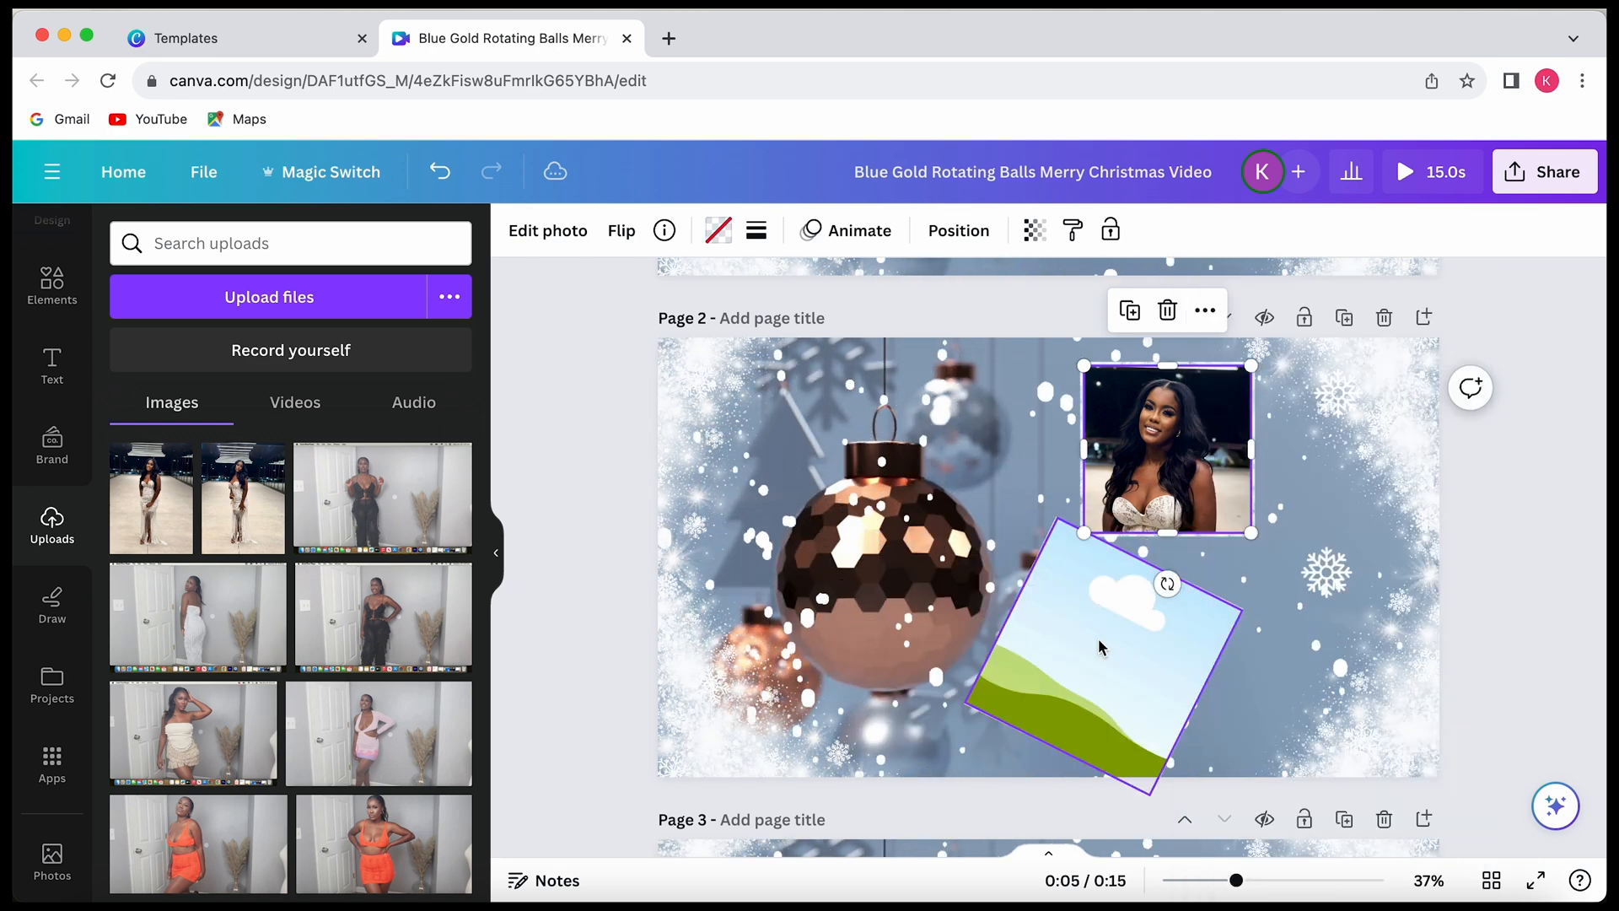
{"action": "right_click", "coordinate": [1187, 424]}
{"action": "left_click", "coordinate": [1152, 473]}
{"action": "right_click", "coordinate": [1152, 473]}
{"action": "mouse_move", "coordinate": [1222, 473]}
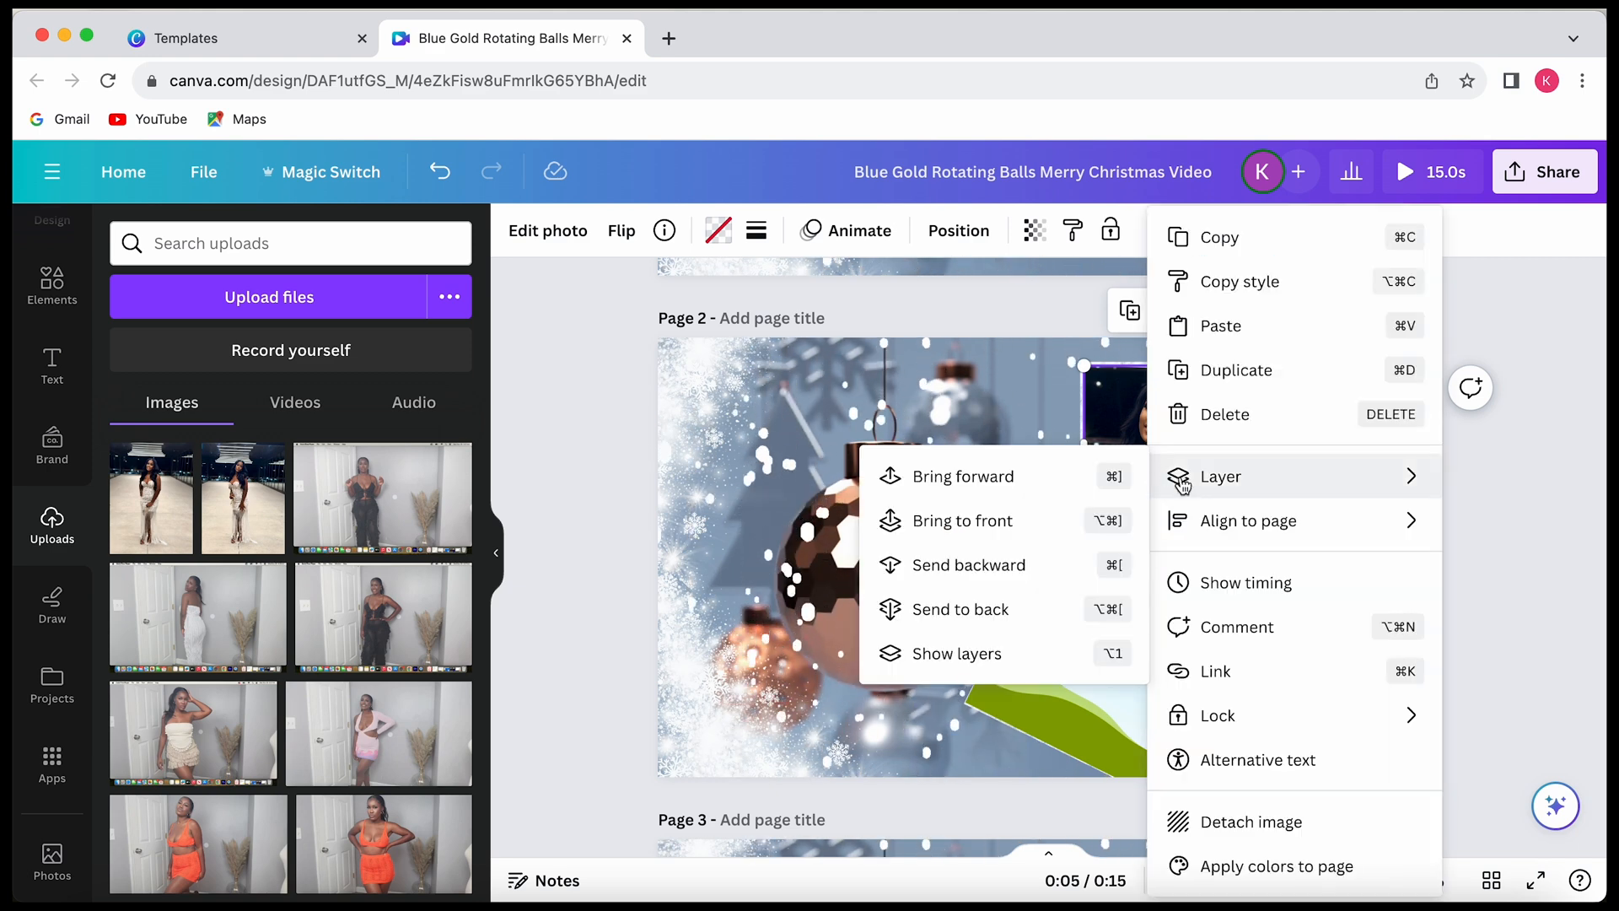
{"action": "left_click", "coordinate": [1075, 564]}
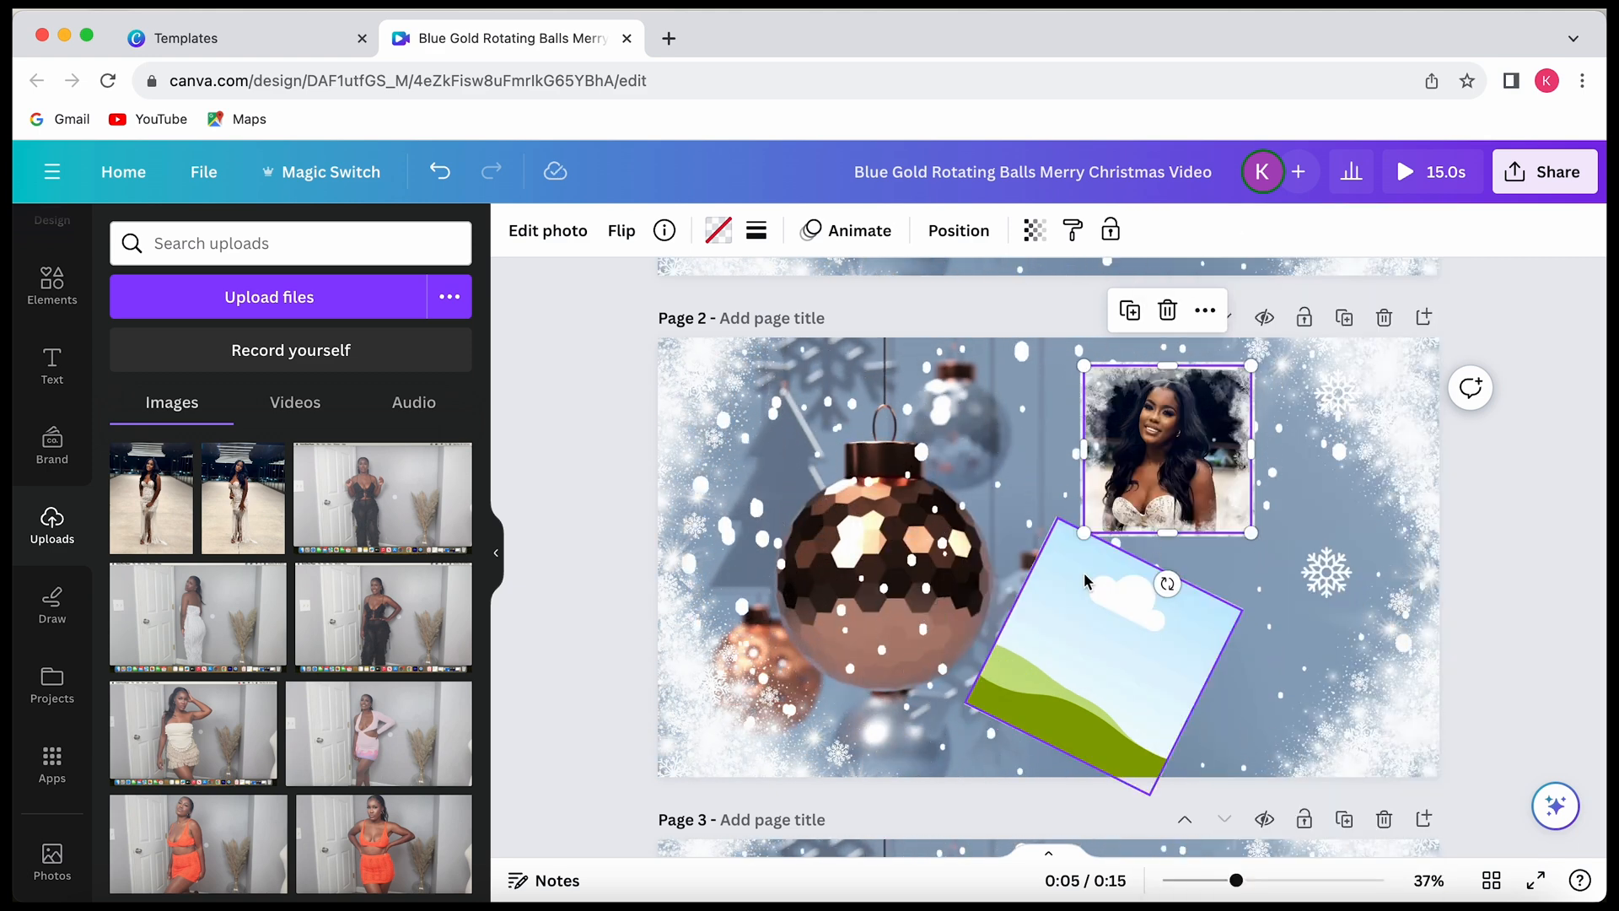
{"action": "left_click", "coordinate": [1290, 560]}
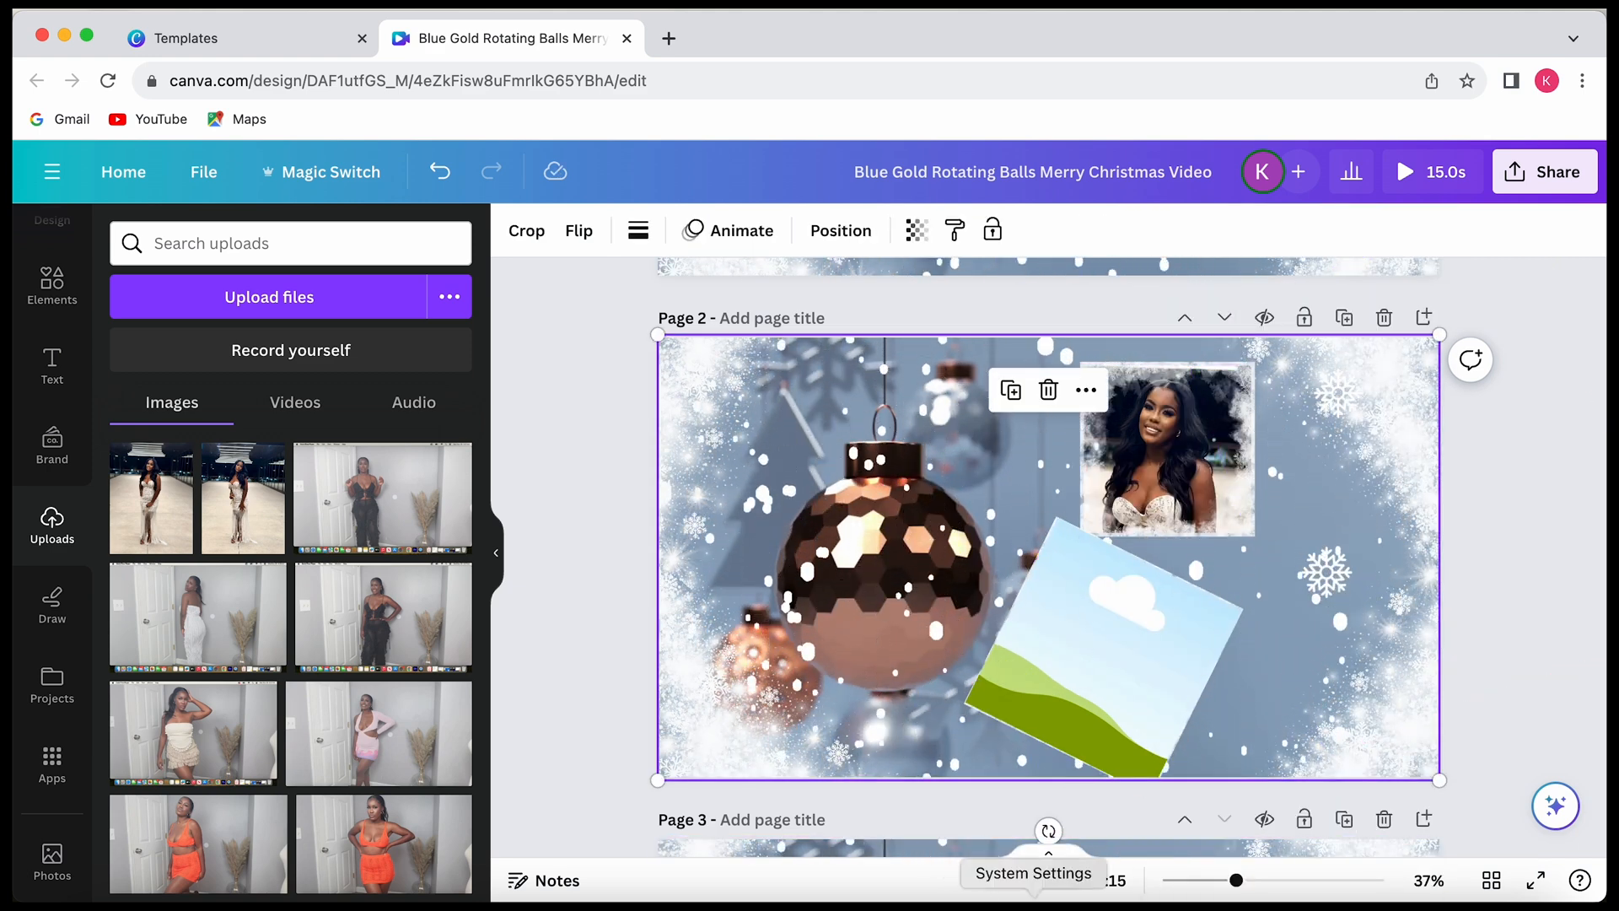
- Insert the second uploaded photo of the woman in the white dress and place it inside the tilted photo frame
{"action": "left_click", "coordinate": [1023, 680]}
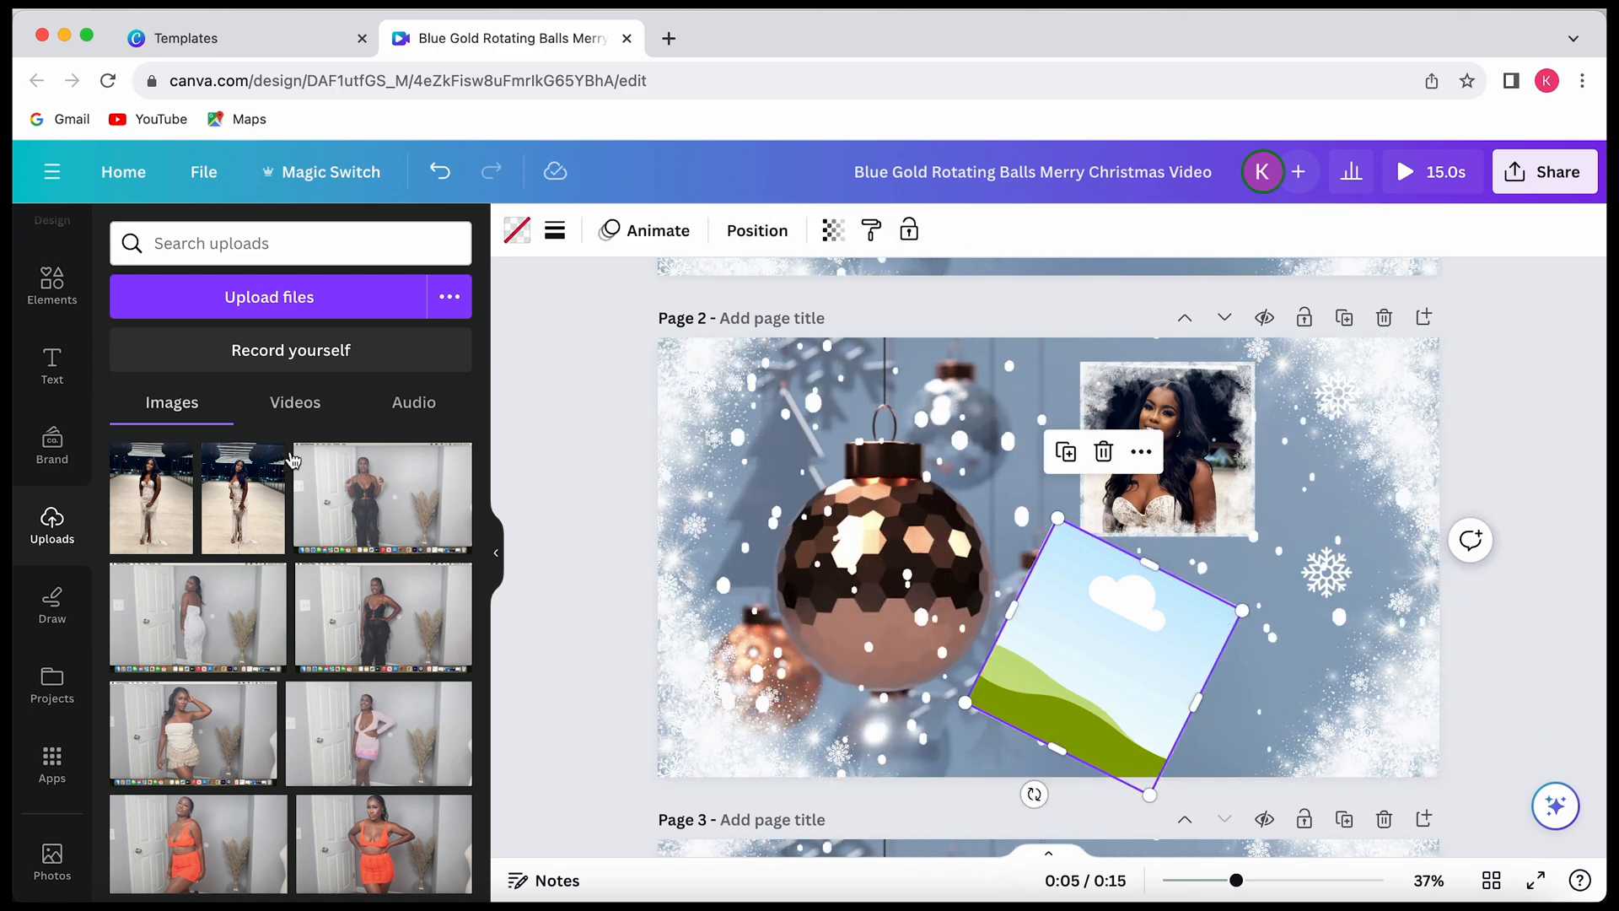
{"action": "left_click", "coordinate": [243, 497]}
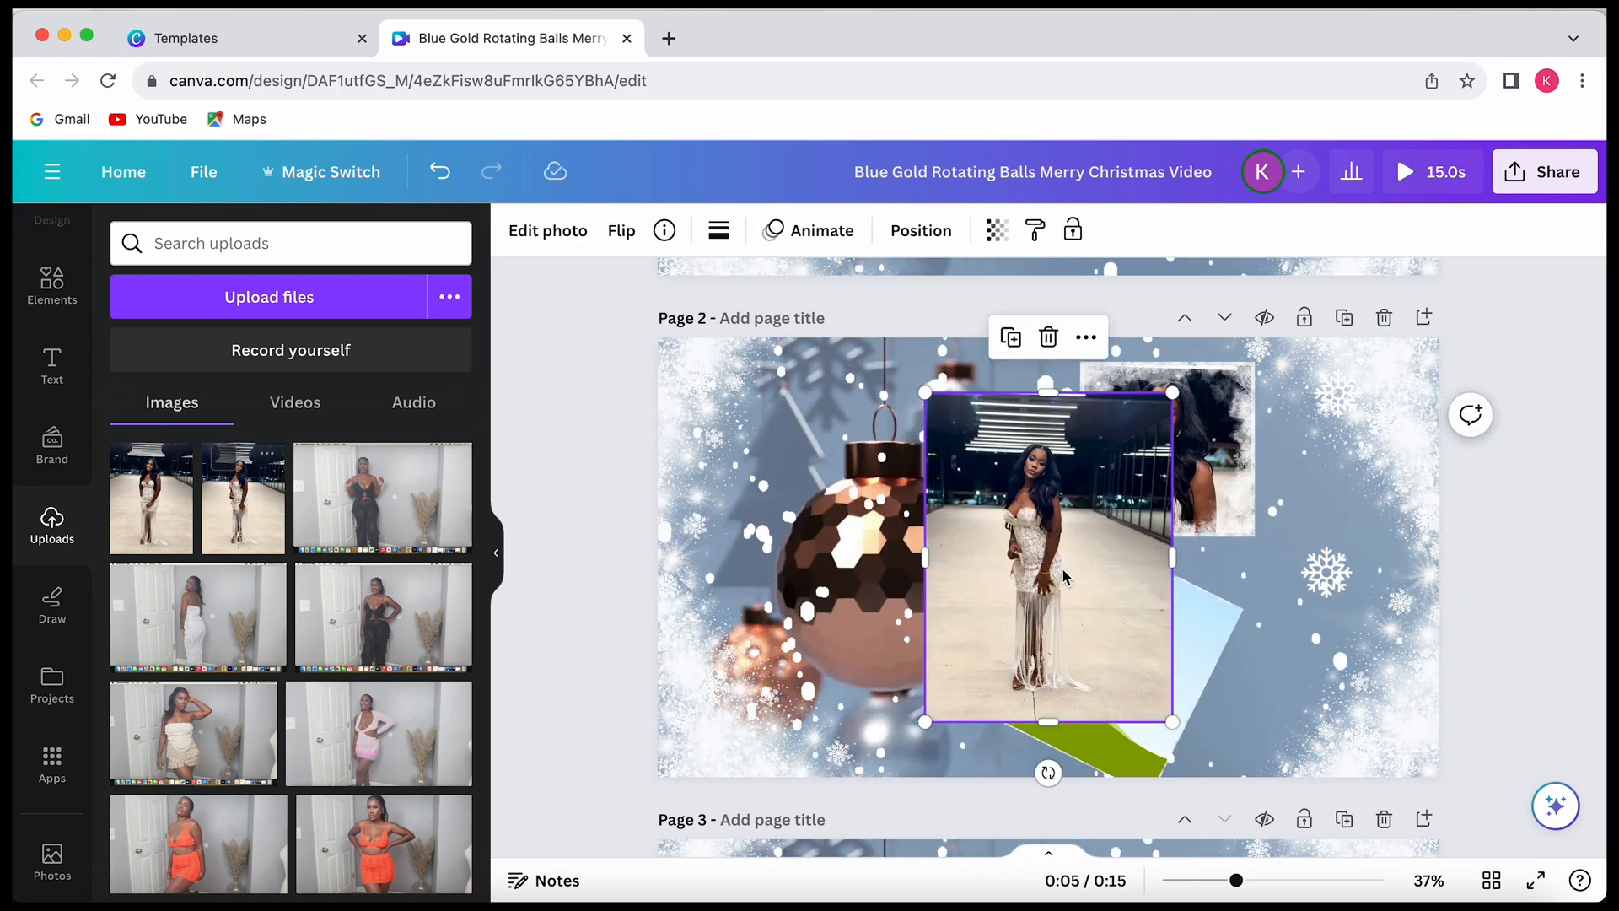
{"action": "left_click_drag", "start_coordinate": [1064, 577], "coordinate": [1101, 653]}
- Enlarge and reposition the photo within the tilted frame so the crop shows the woman's head and upper body
{"action": "double_click", "coordinate": [1121, 641]}
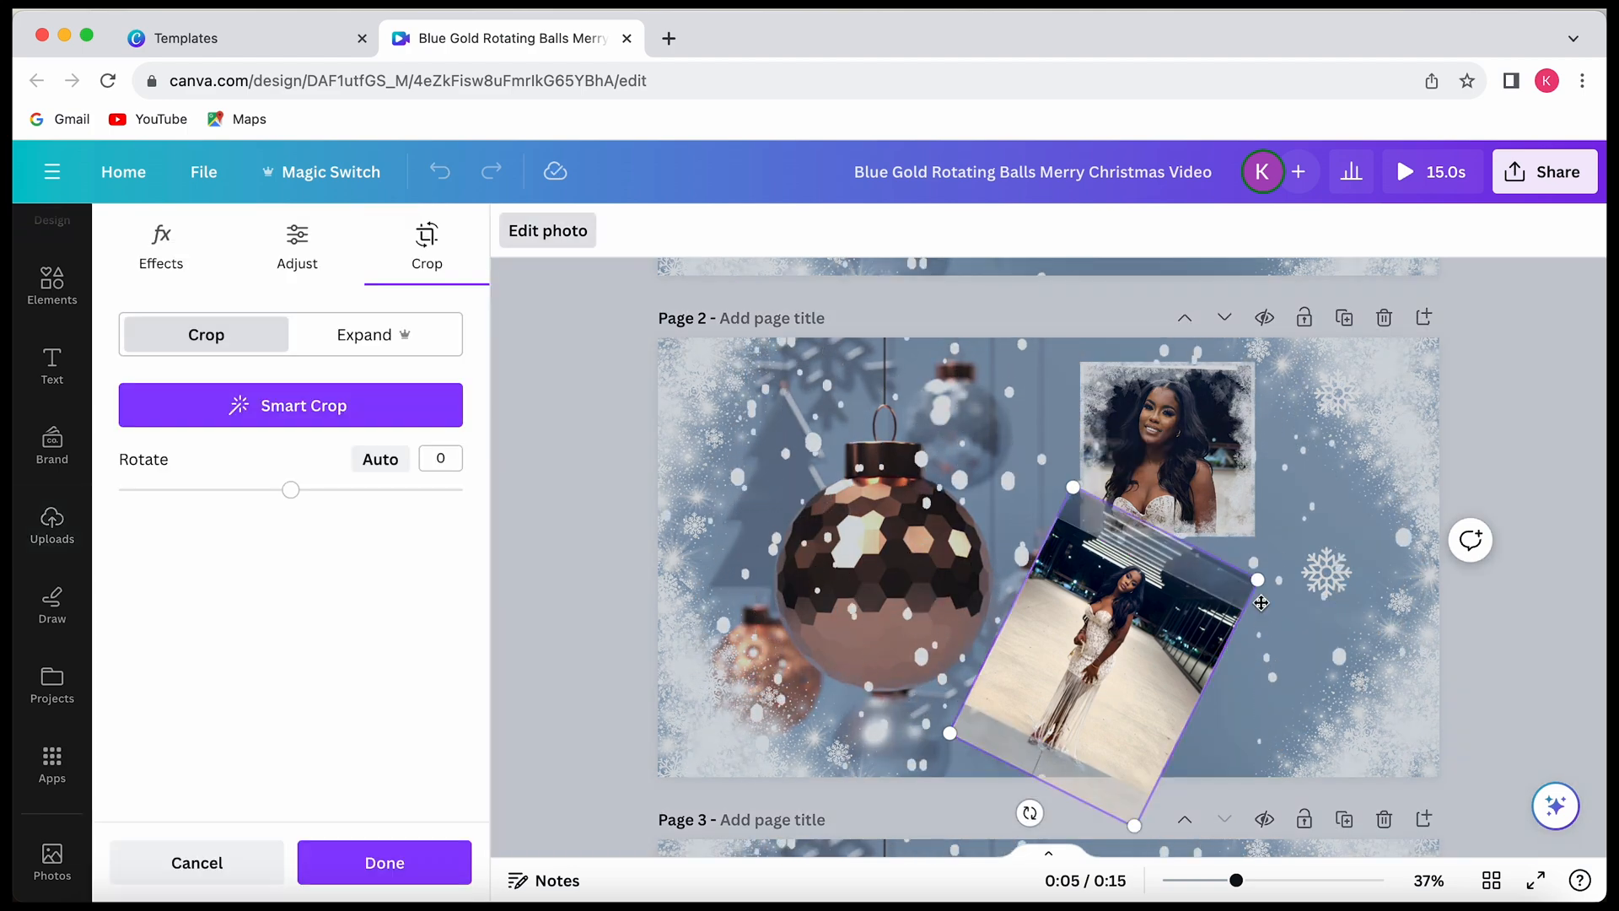
{"action": "left_click_drag", "start_coordinate": [1256, 576], "coordinate": [1516, 503]}
{"action": "left_click_drag", "start_coordinate": [1282, 630], "coordinate": [1178, 733]}
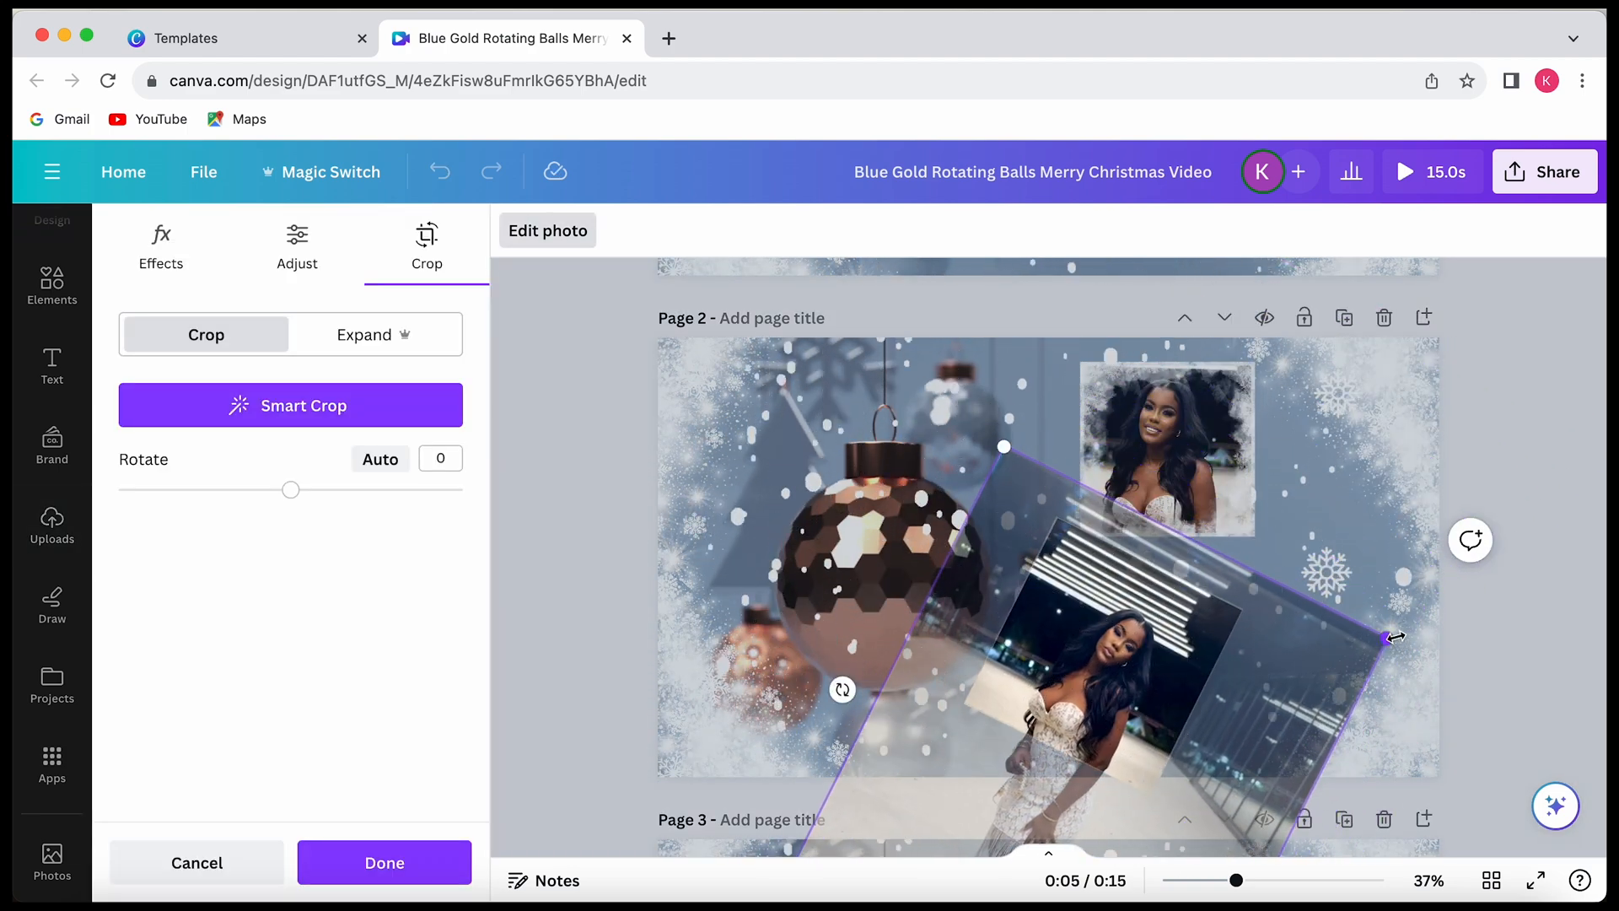
{"action": "left_click_drag", "start_coordinate": [1389, 638], "coordinate": [1539, 571]}
{"action": "left_click_drag", "start_coordinate": [1342, 626], "coordinate": [1263, 678]}
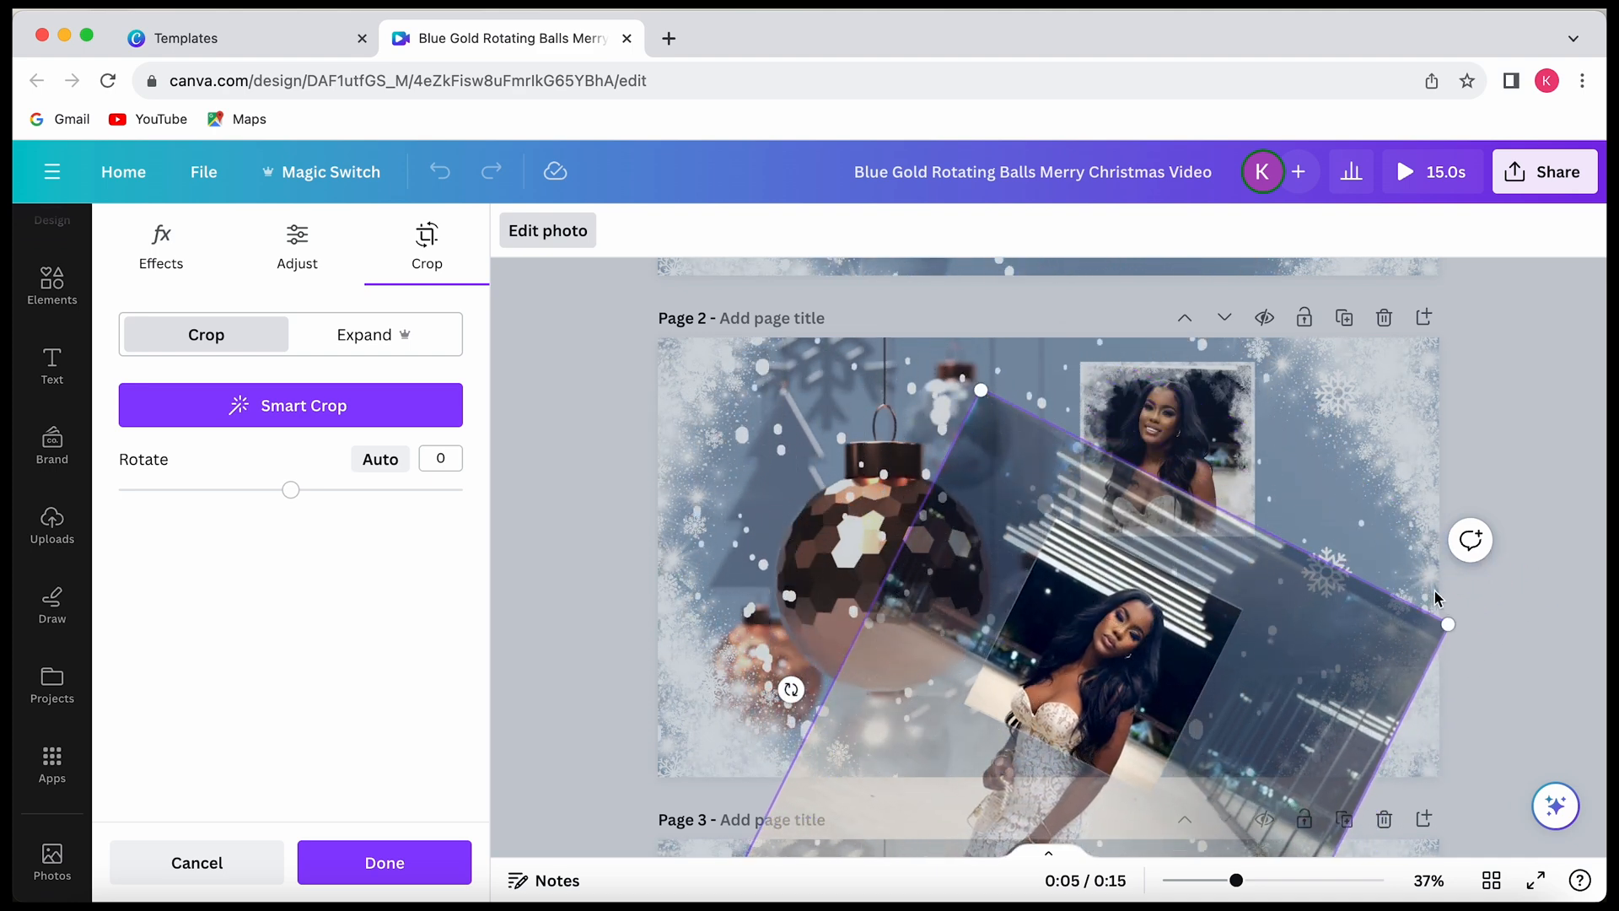
{"action": "left_click", "coordinate": [1383, 502]}
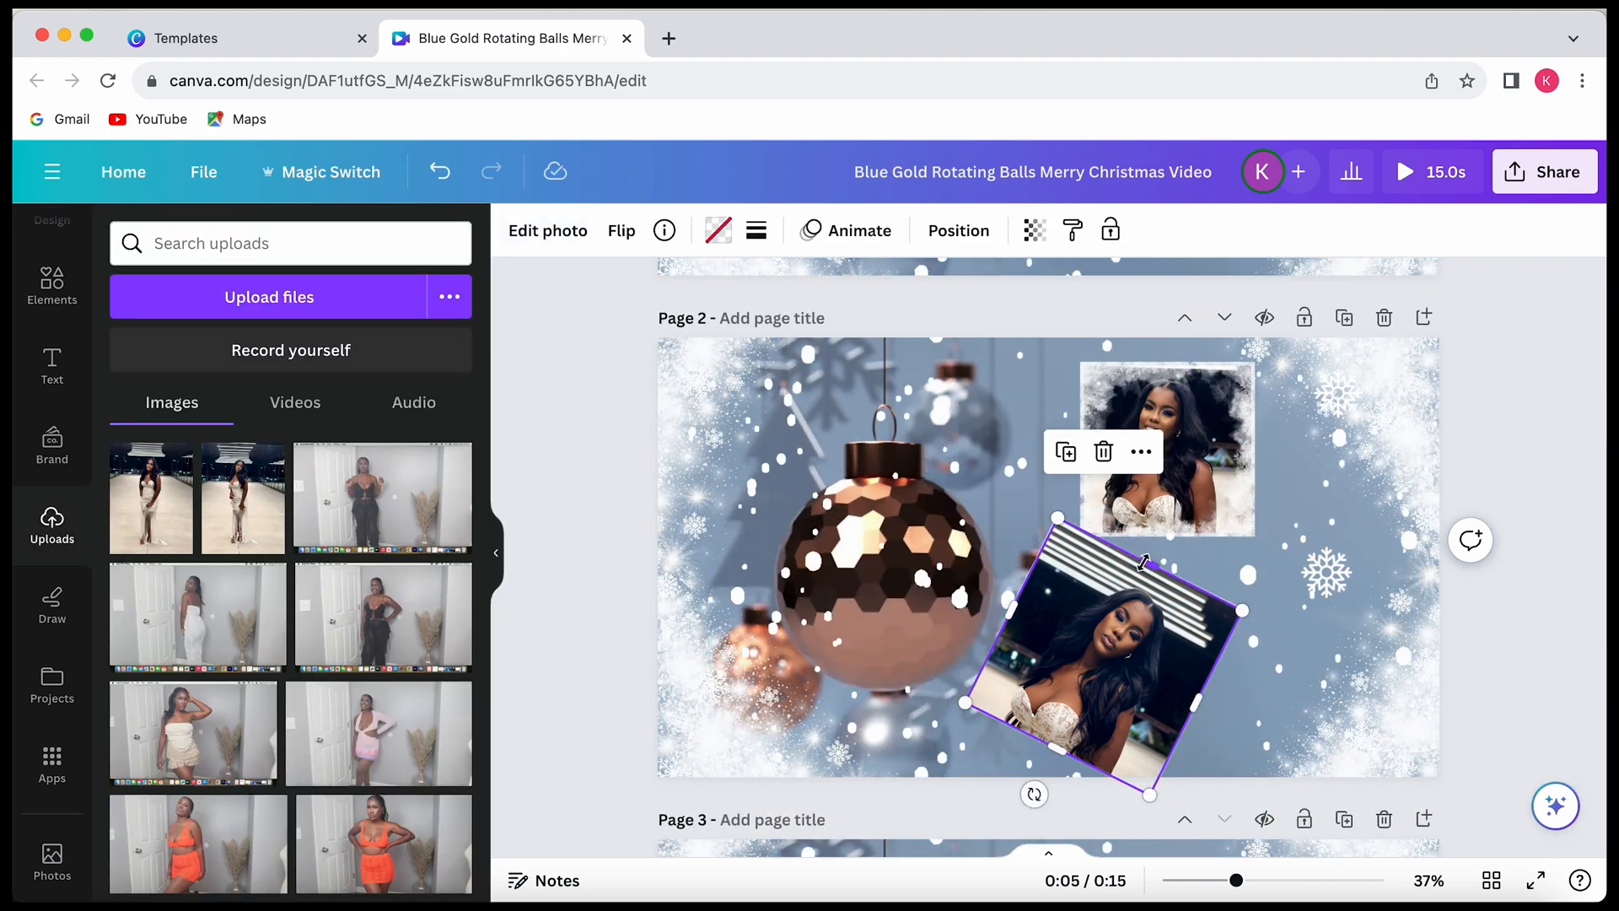
- Send the tilted framed photo backward one layer, behind its frost frame
{"action": "right_click", "coordinate": [1130, 603]}
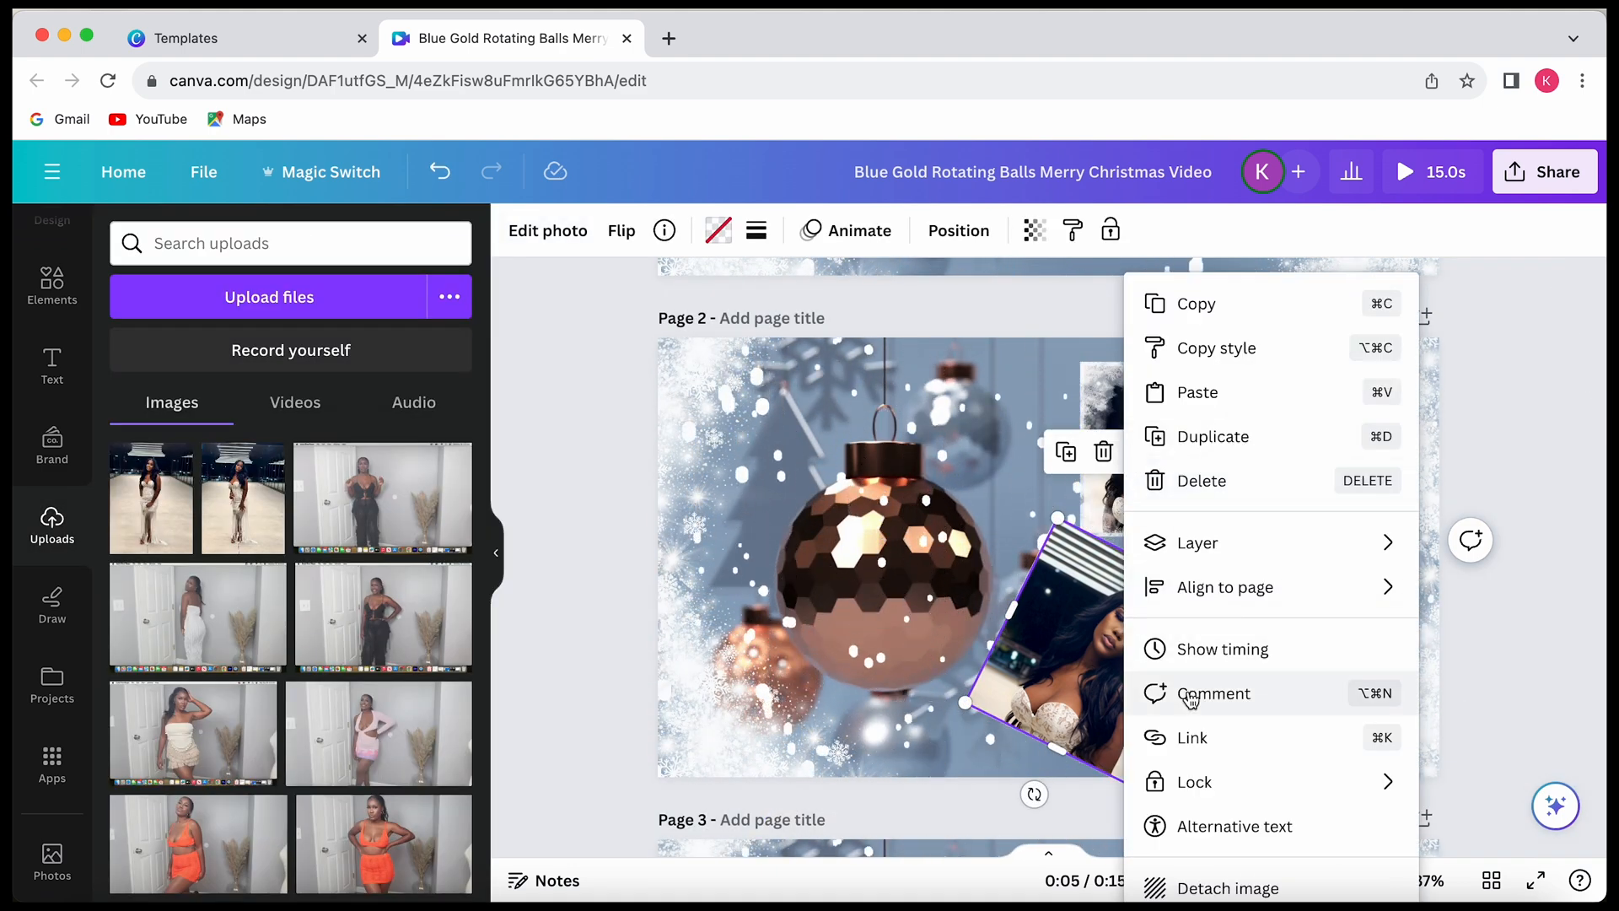
{"action": "mouse_move", "coordinate": [1211, 546]}
{"action": "left_click", "coordinate": [1064, 629]}
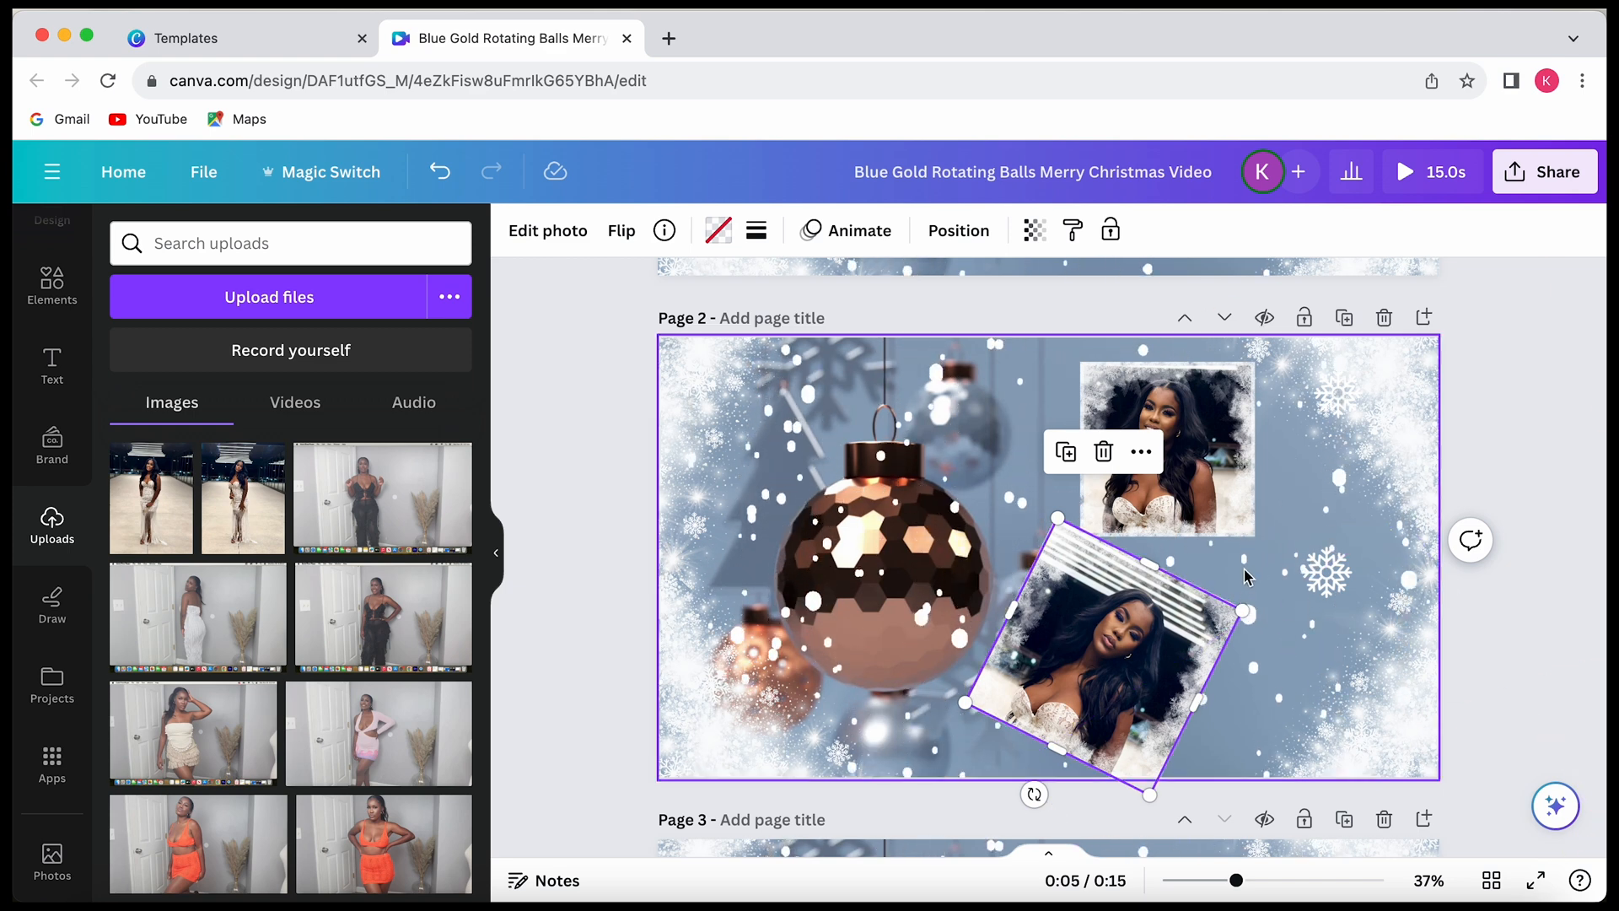
{"action": "left_click", "coordinate": [1391, 422]}
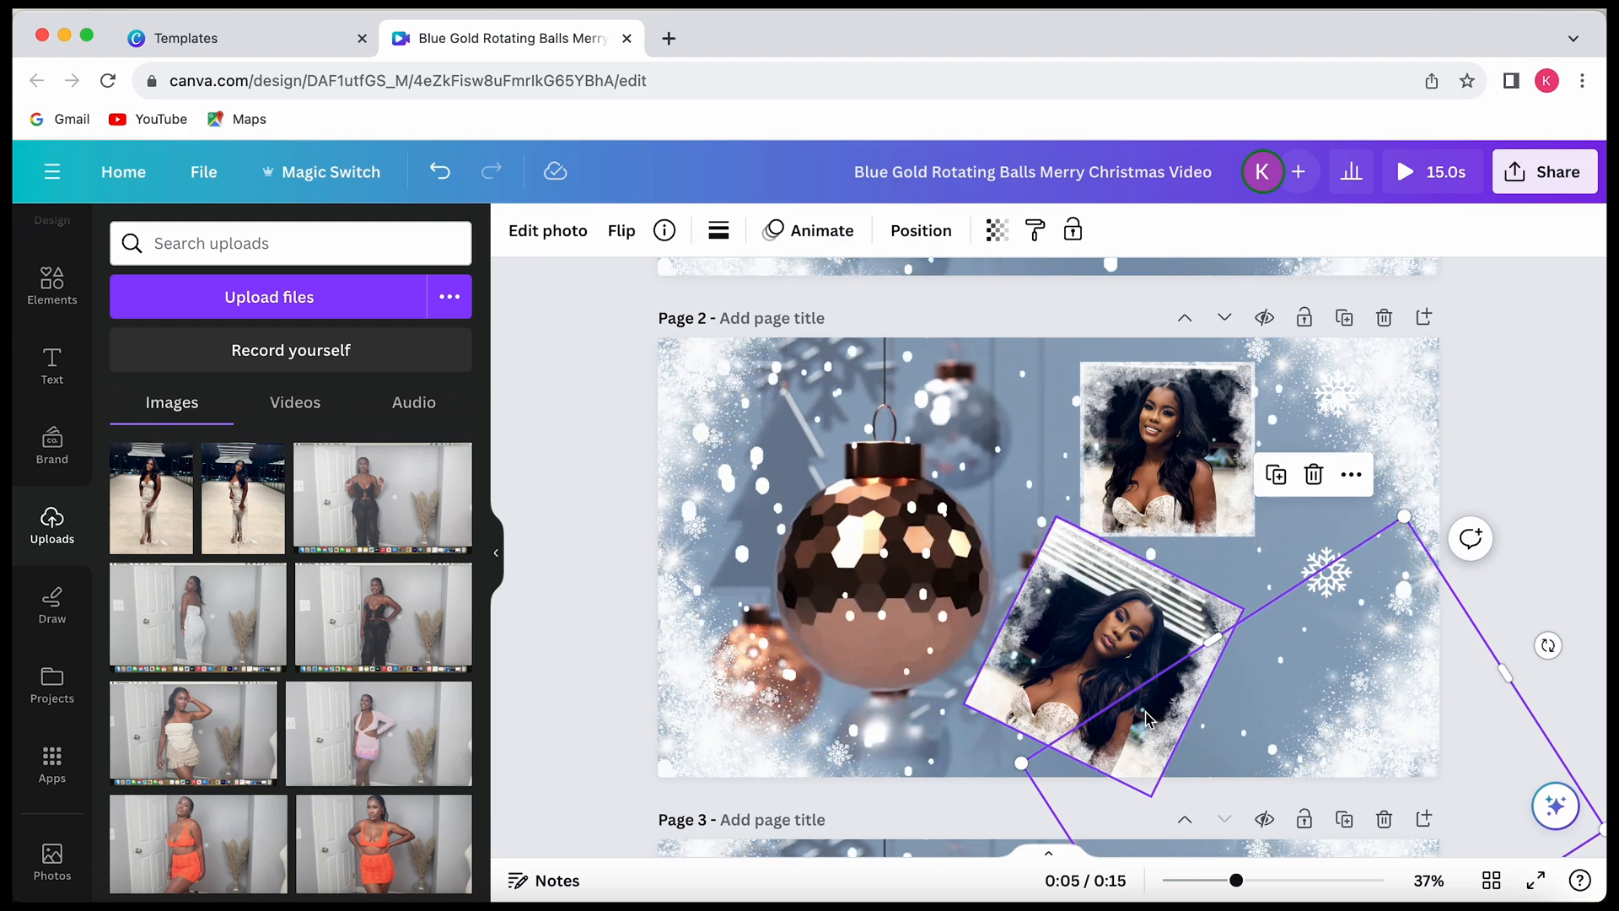
- Search the elements library for "white christmas tree" and show the graphics results
{"action": "left_click", "coordinate": [53, 282]}
{"action": "left_click", "coordinate": [264, 243]}
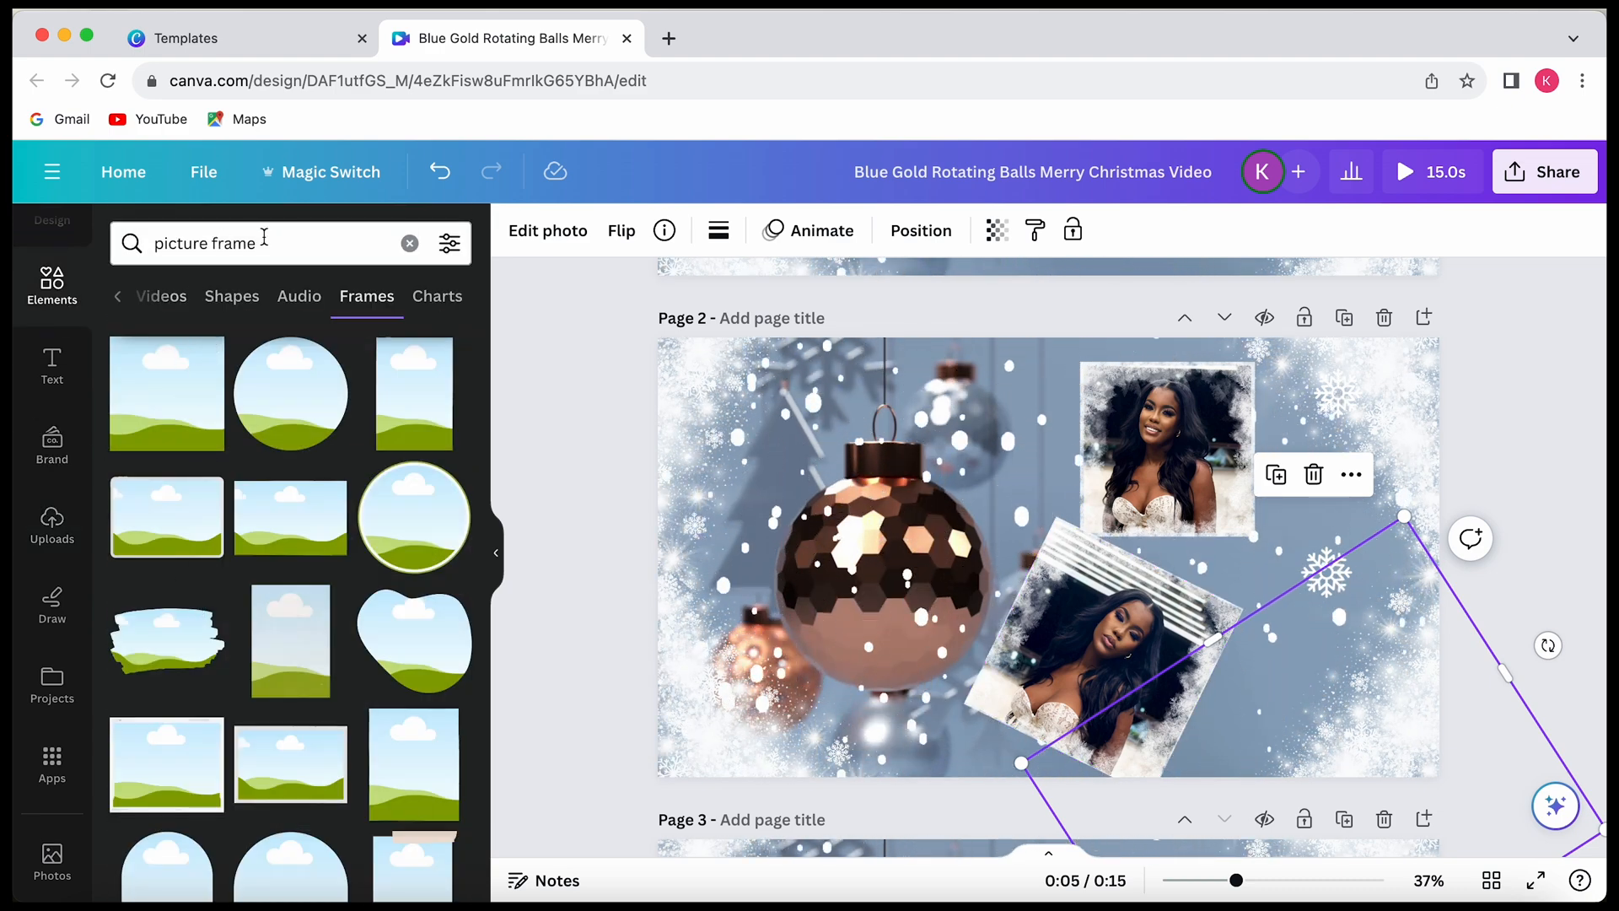
{"action": "key", "text": "ctrl+a"}
{"action": "key", "text": "BackSpace"}
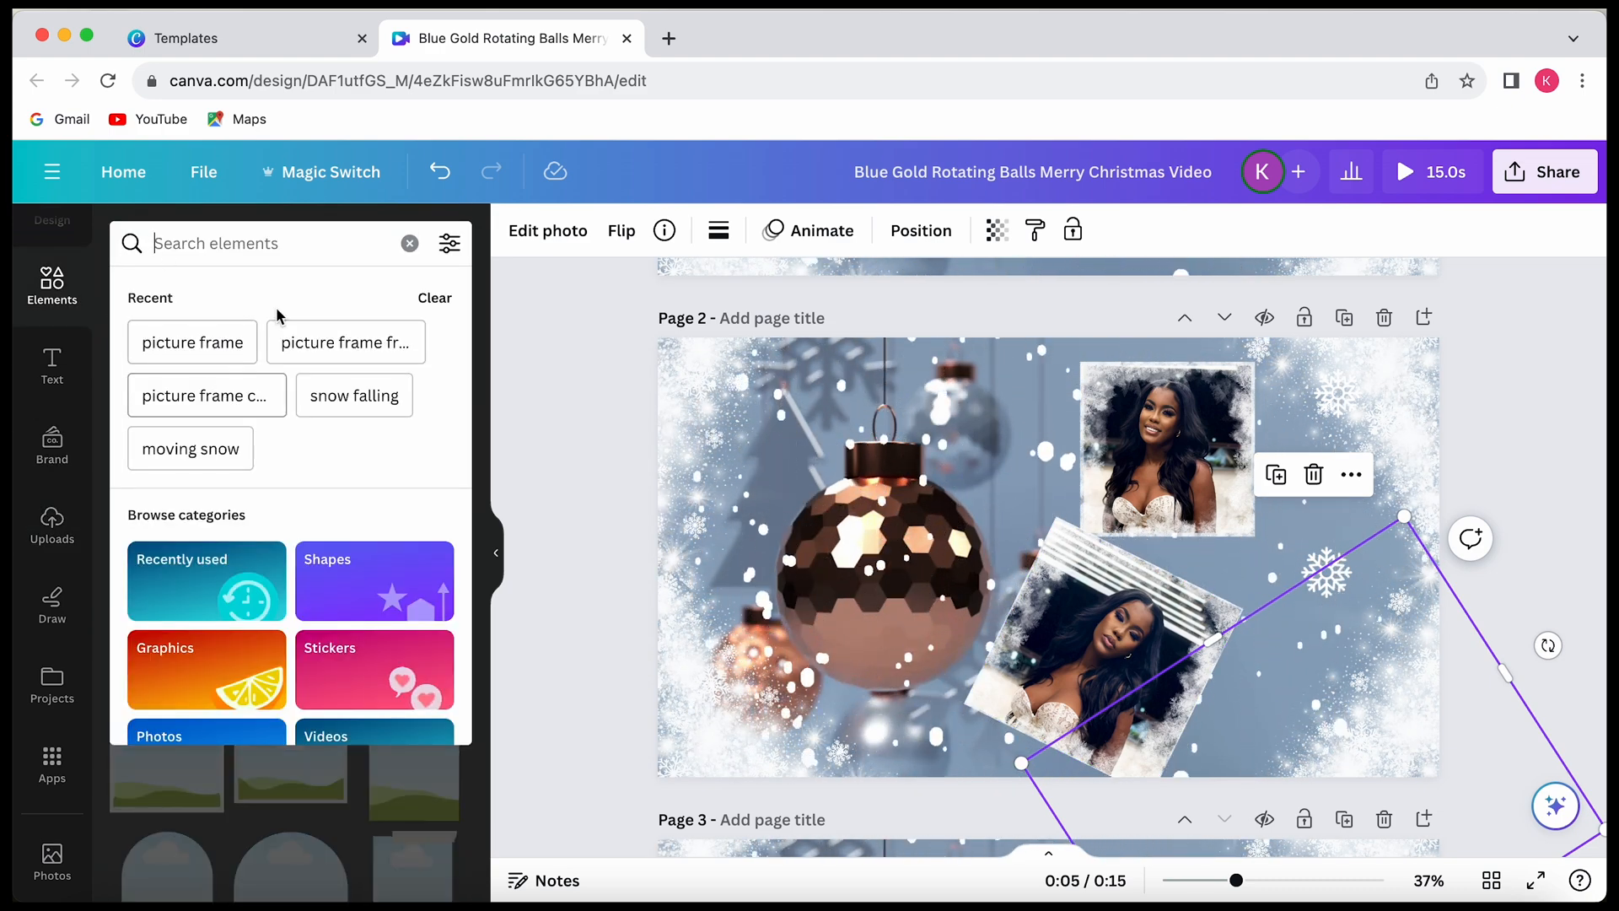
{"action": "type", "text": "ch"}
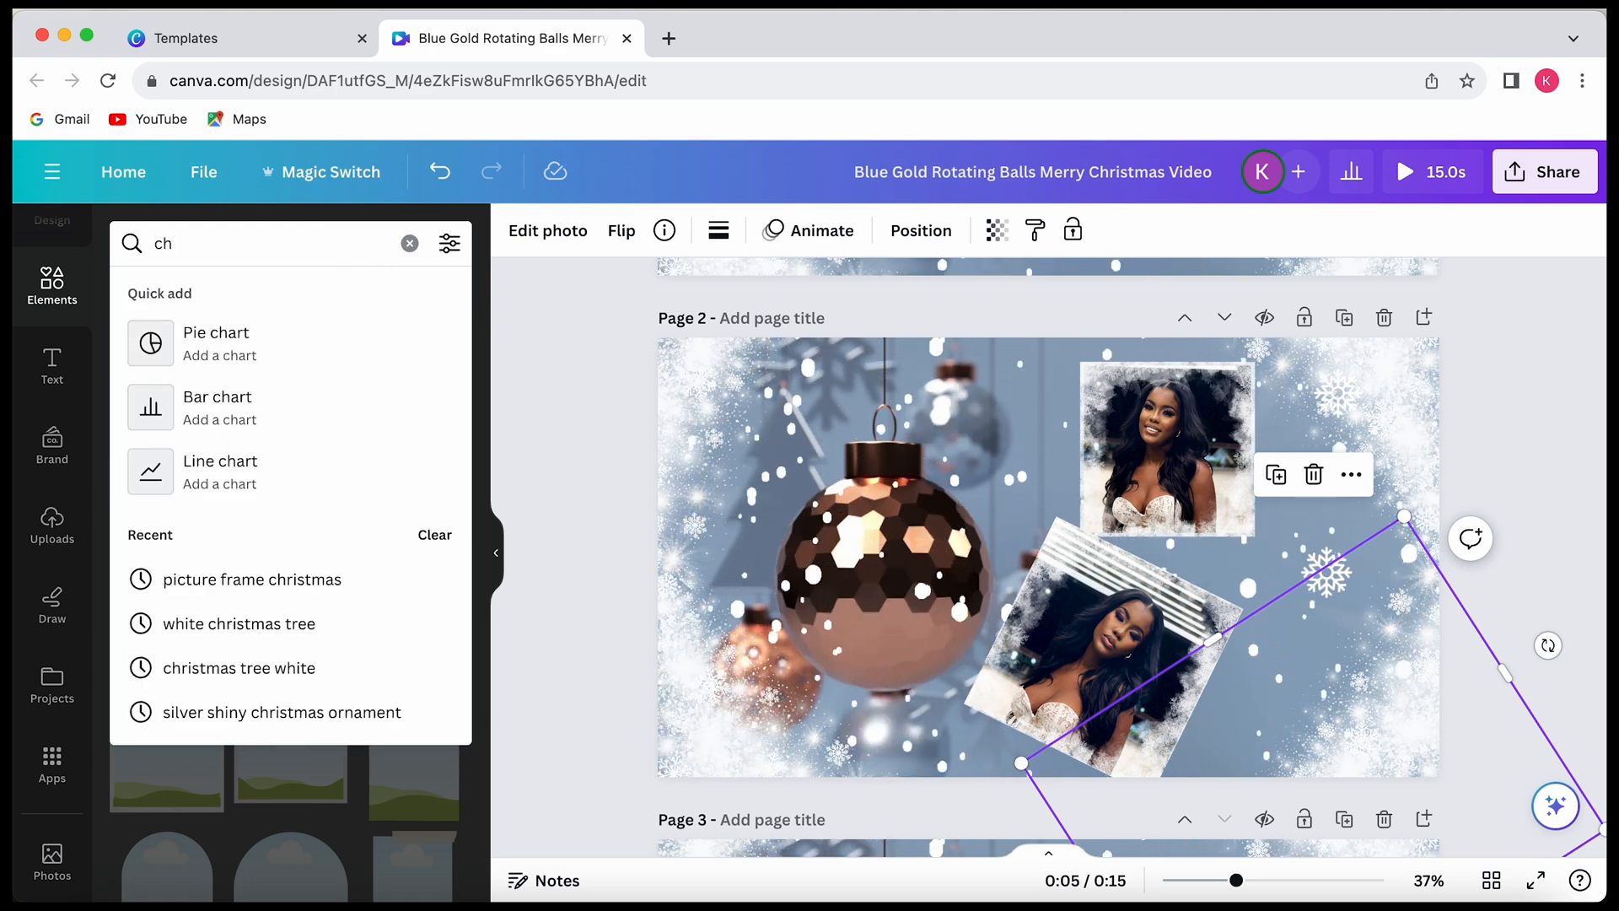
{"action": "left_click", "coordinate": [245, 624]}
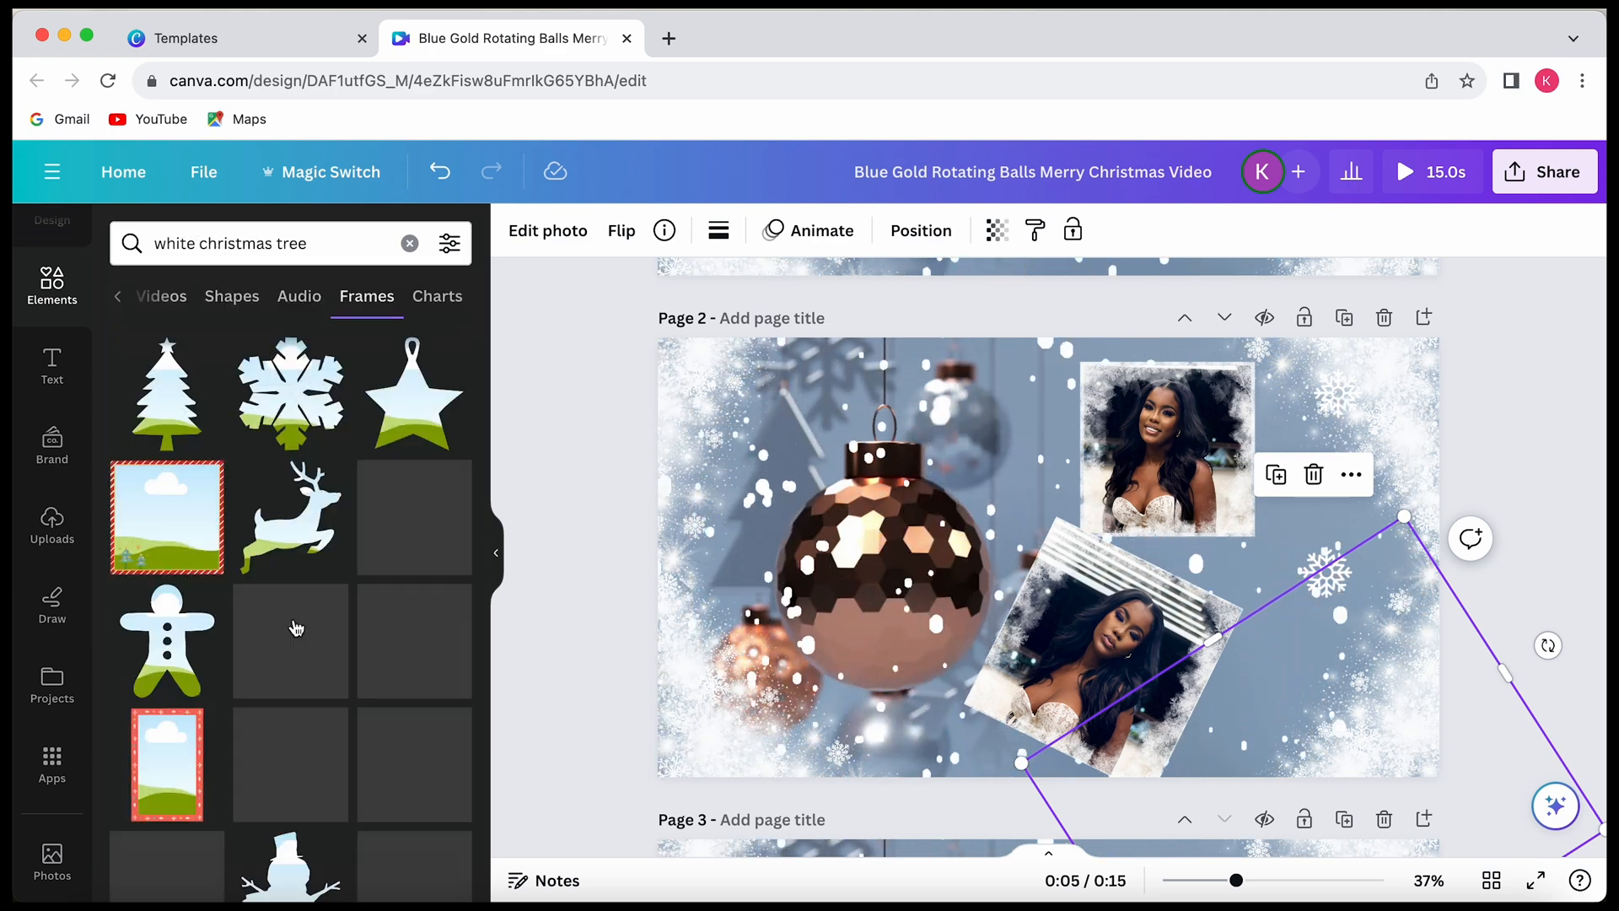
{"action": "left_click", "coordinate": [119, 296]}
{"action": "left_click", "coordinate": [154, 299]}
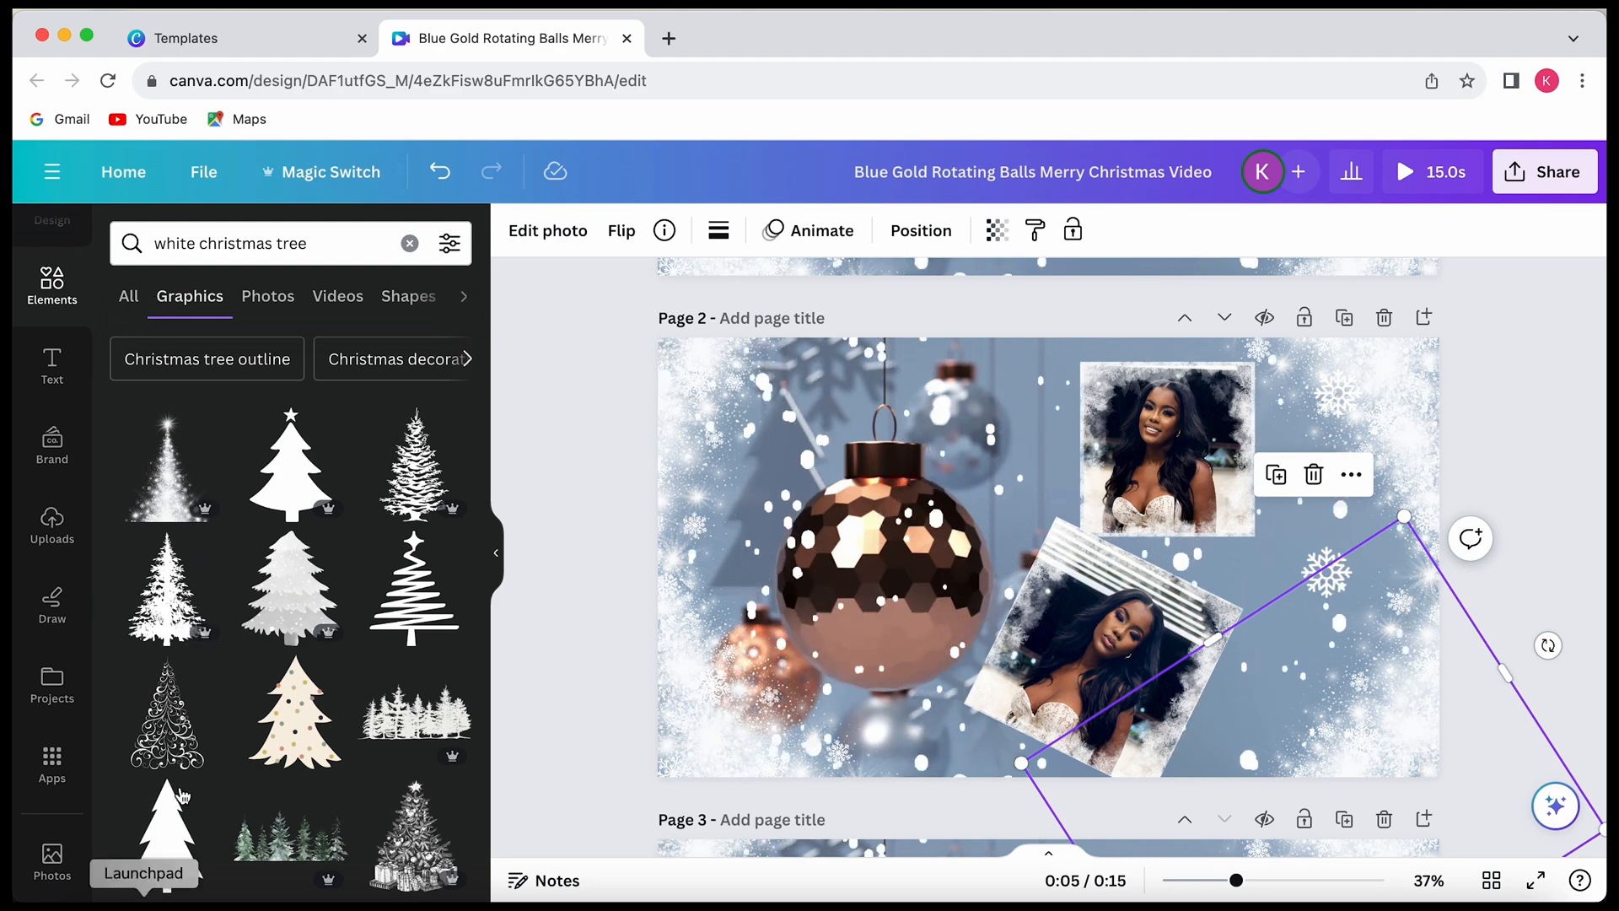
- Insert the sparkling white Christmas tree graphic and place it between the large bauble and the tilted photo on page 2
{"action": "left_click", "coordinate": [173, 493]}
{"action": "left_click_drag", "start_coordinate": [176, 639], "coordinate": [857, 576]}
{"action": "left_click_drag", "start_coordinate": [968, 491], "coordinate": [973, 727]}
{"action": "left_click_drag", "start_coordinate": [1127, 479], "coordinate": [1138, 466]}
- Duplicate the sparkling tree, enlarge the copy and position it over the two photos with its base at the page's lower edge
{"action": "left_click", "coordinate": [953, 413]}
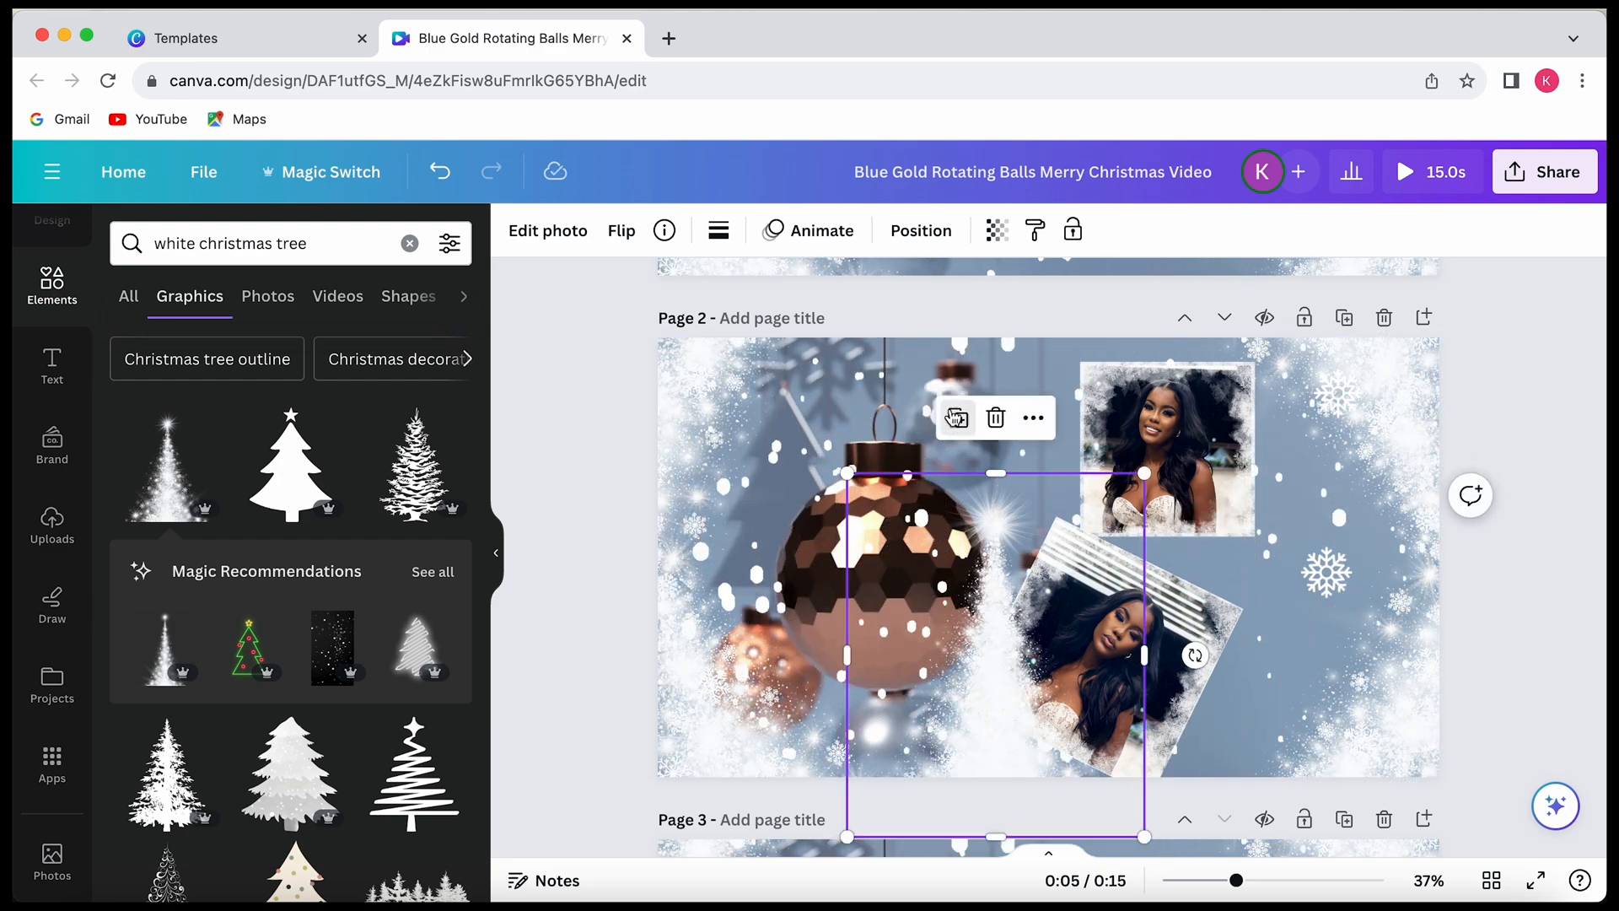
{"action": "left_click_drag", "start_coordinate": [1043, 532], "coordinate": [1108, 417]}
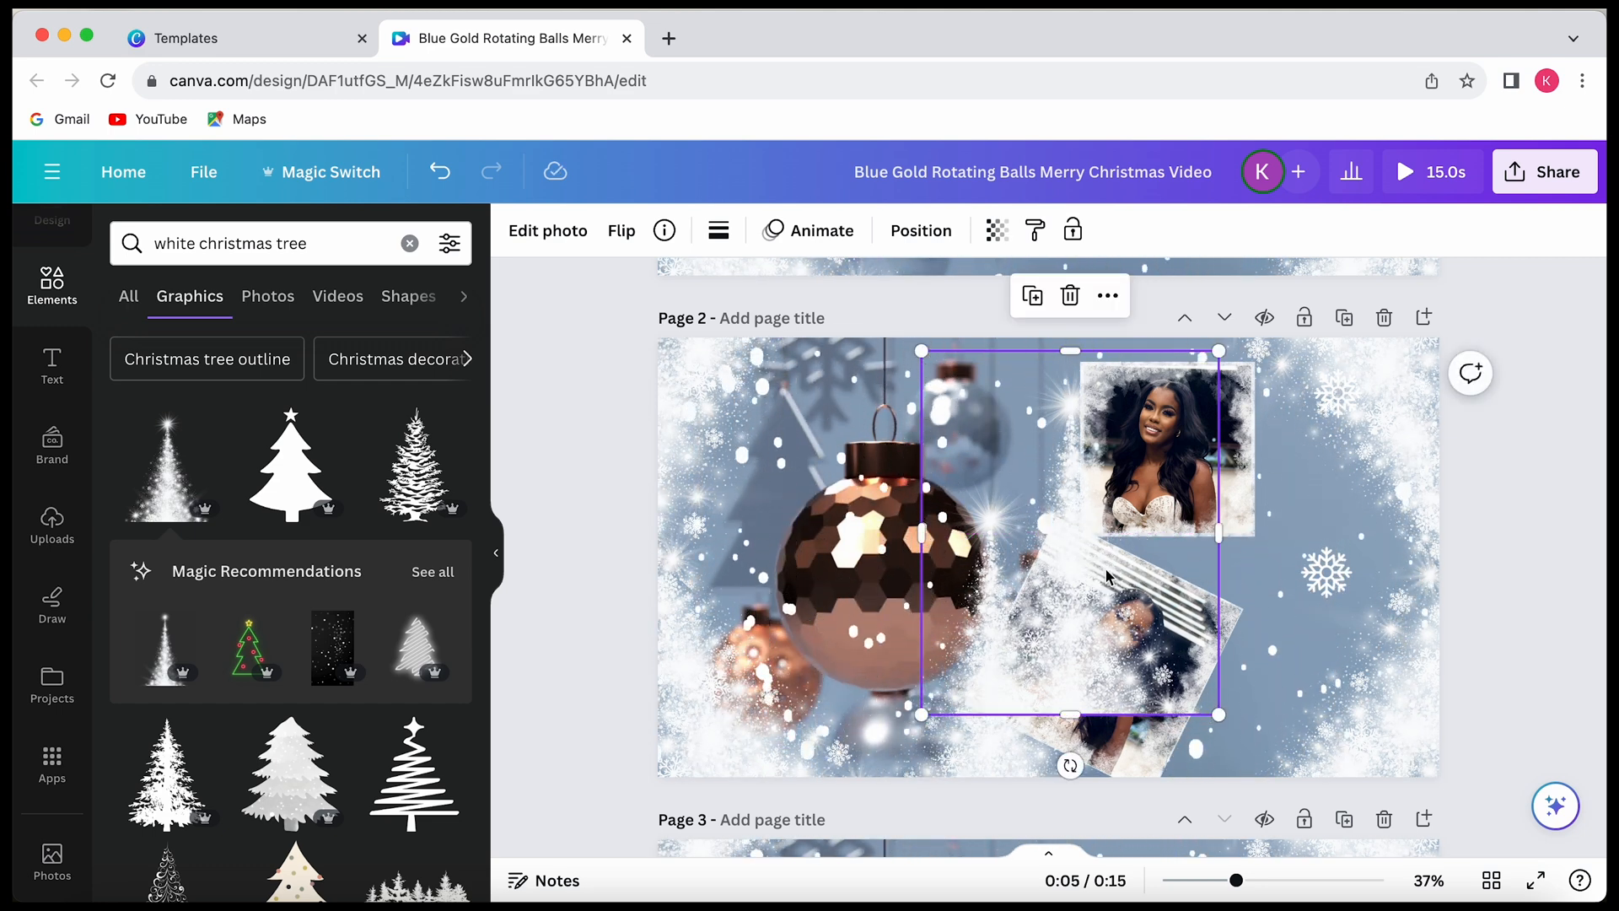
{"action": "left_click_drag", "start_coordinate": [1107, 576], "coordinate": [1020, 643]}
{"action": "left_click_drag", "start_coordinate": [1076, 734], "coordinate": [1052, 581]}
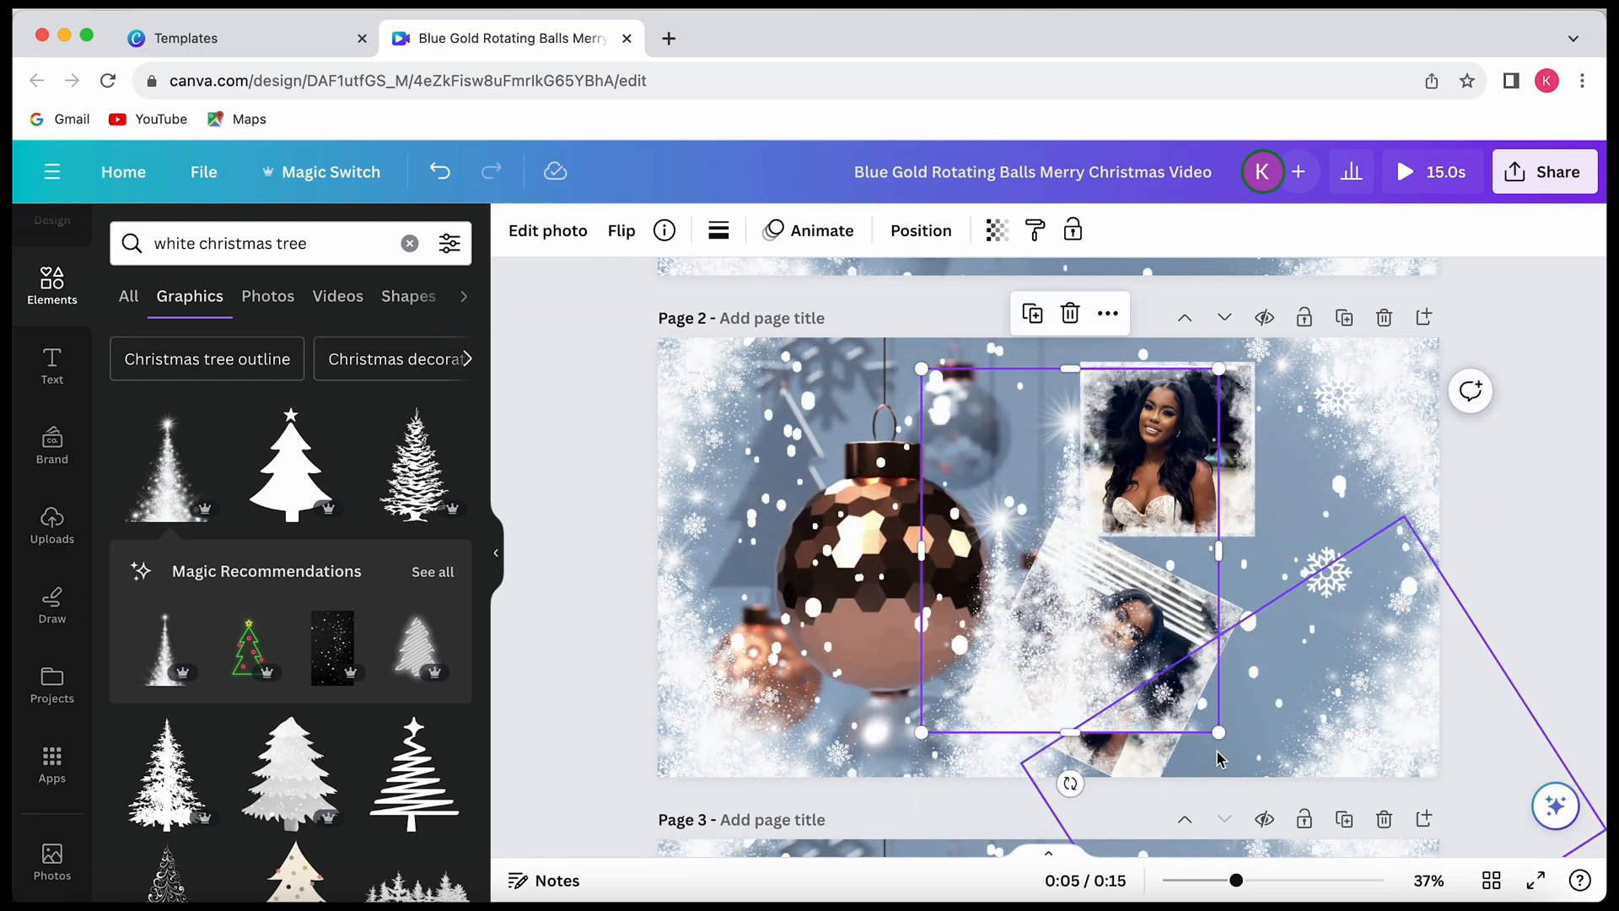
{"action": "left_click_drag", "start_coordinate": [1221, 732], "coordinate": [1265, 813]}
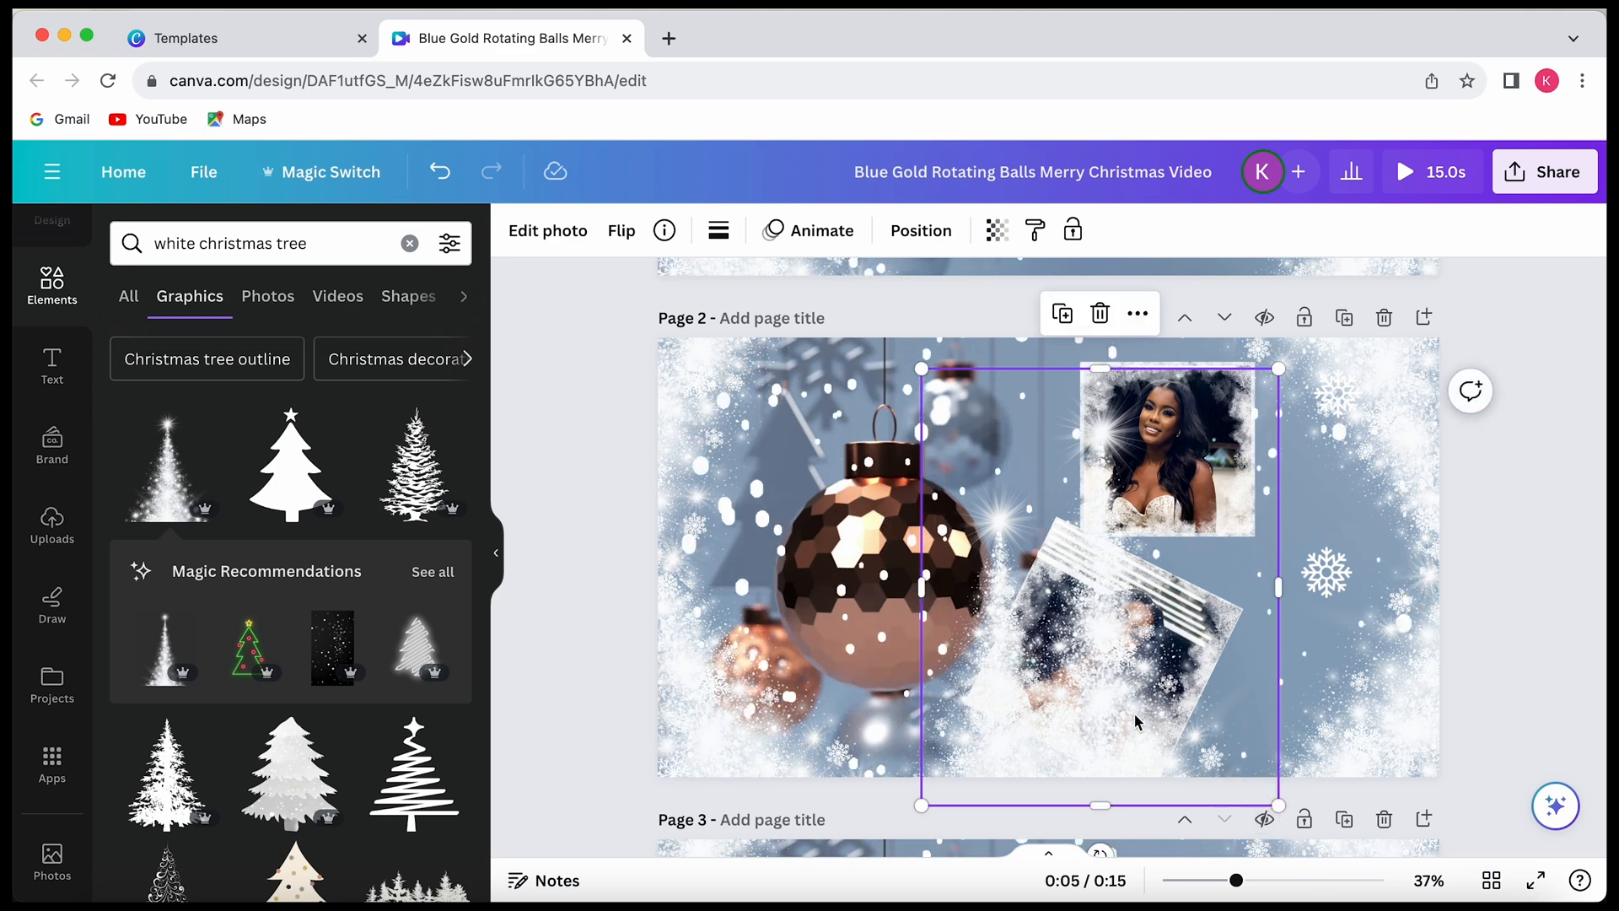
{"action": "left_click_drag", "start_coordinate": [1154, 734], "coordinate": [1121, 713]}
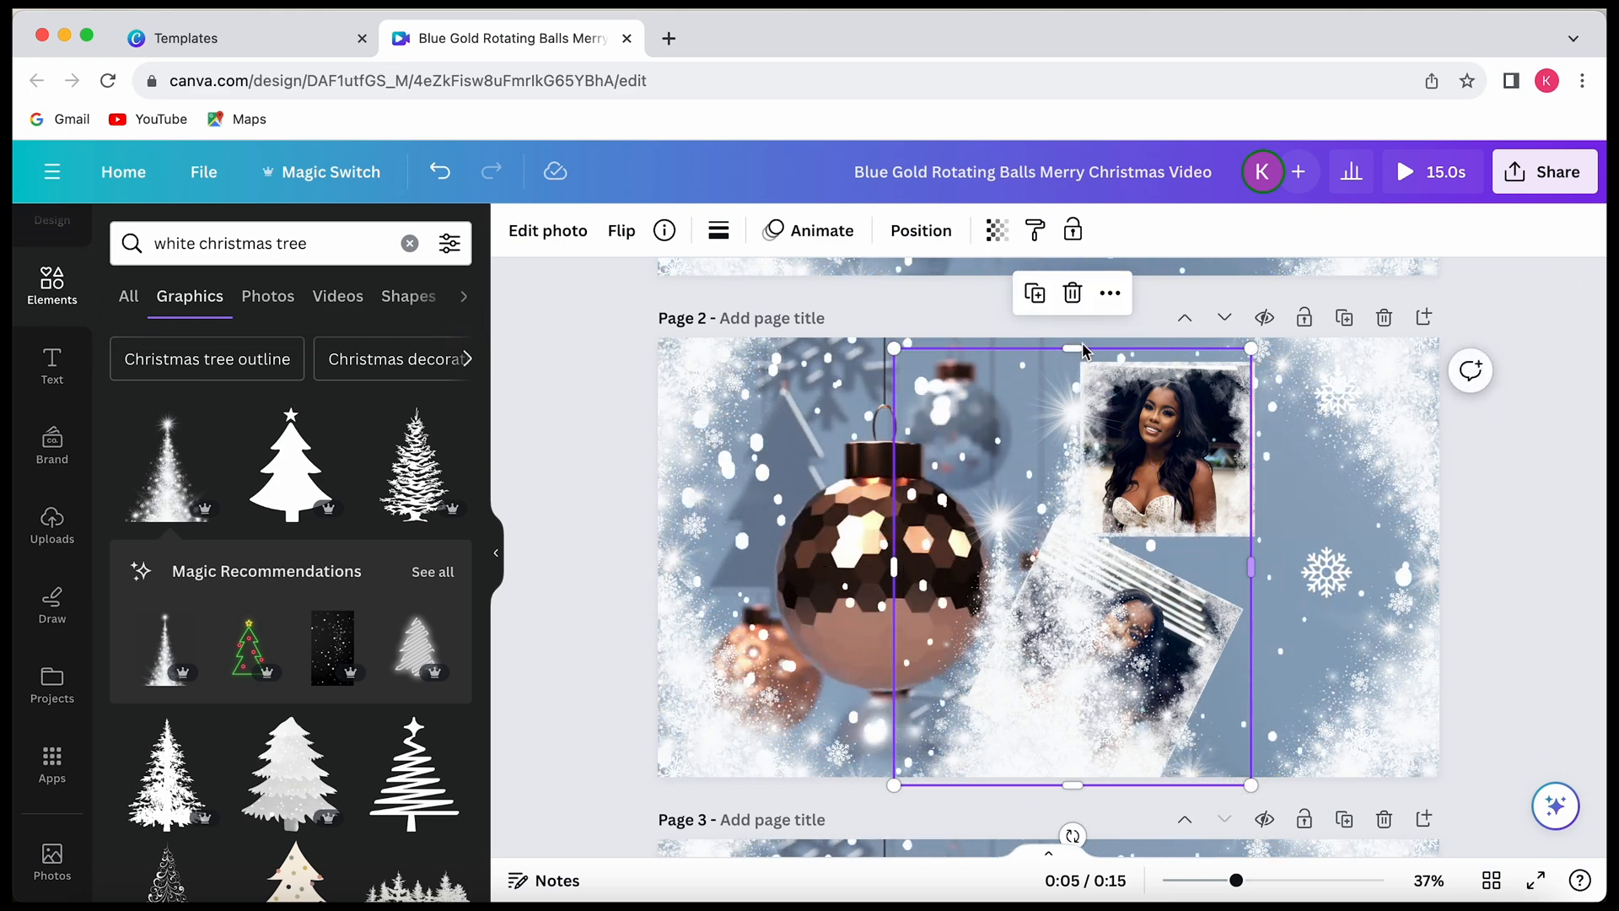
- Send the larger sparkling tree backward through the layers until it sits behind the tilted photo
{"action": "left_click", "coordinate": [1110, 293]}
{"action": "mouse_move", "coordinate": [1197, 547]}
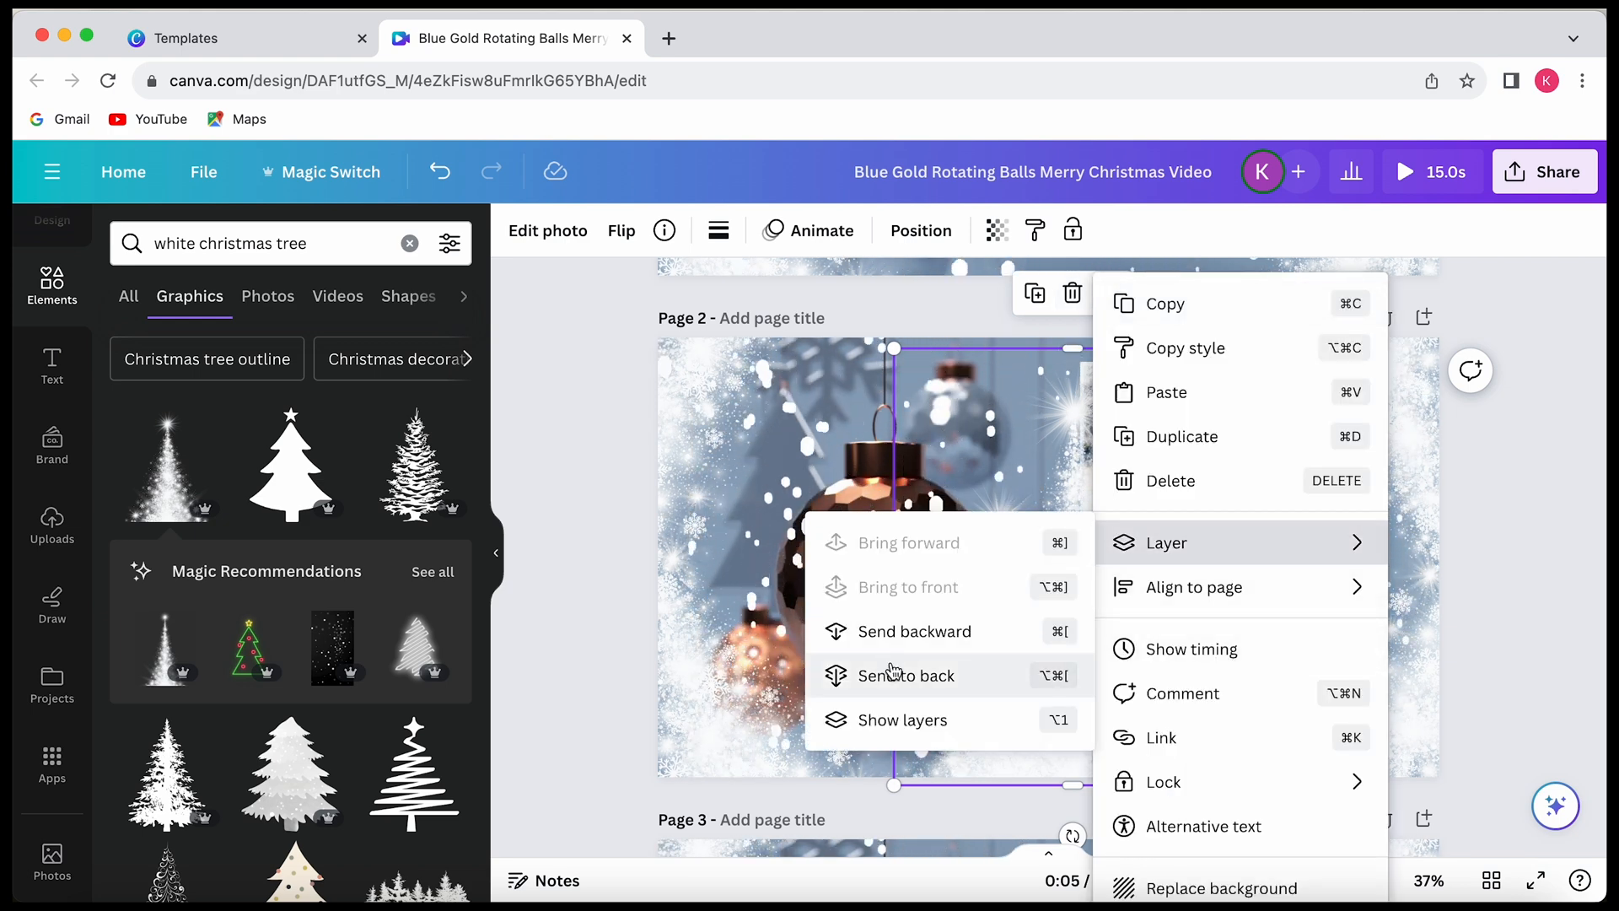
{"action": "left_click", "coordinate": [898, 668]}
{"action": "left_click", "coordinate": [1111, 294]}
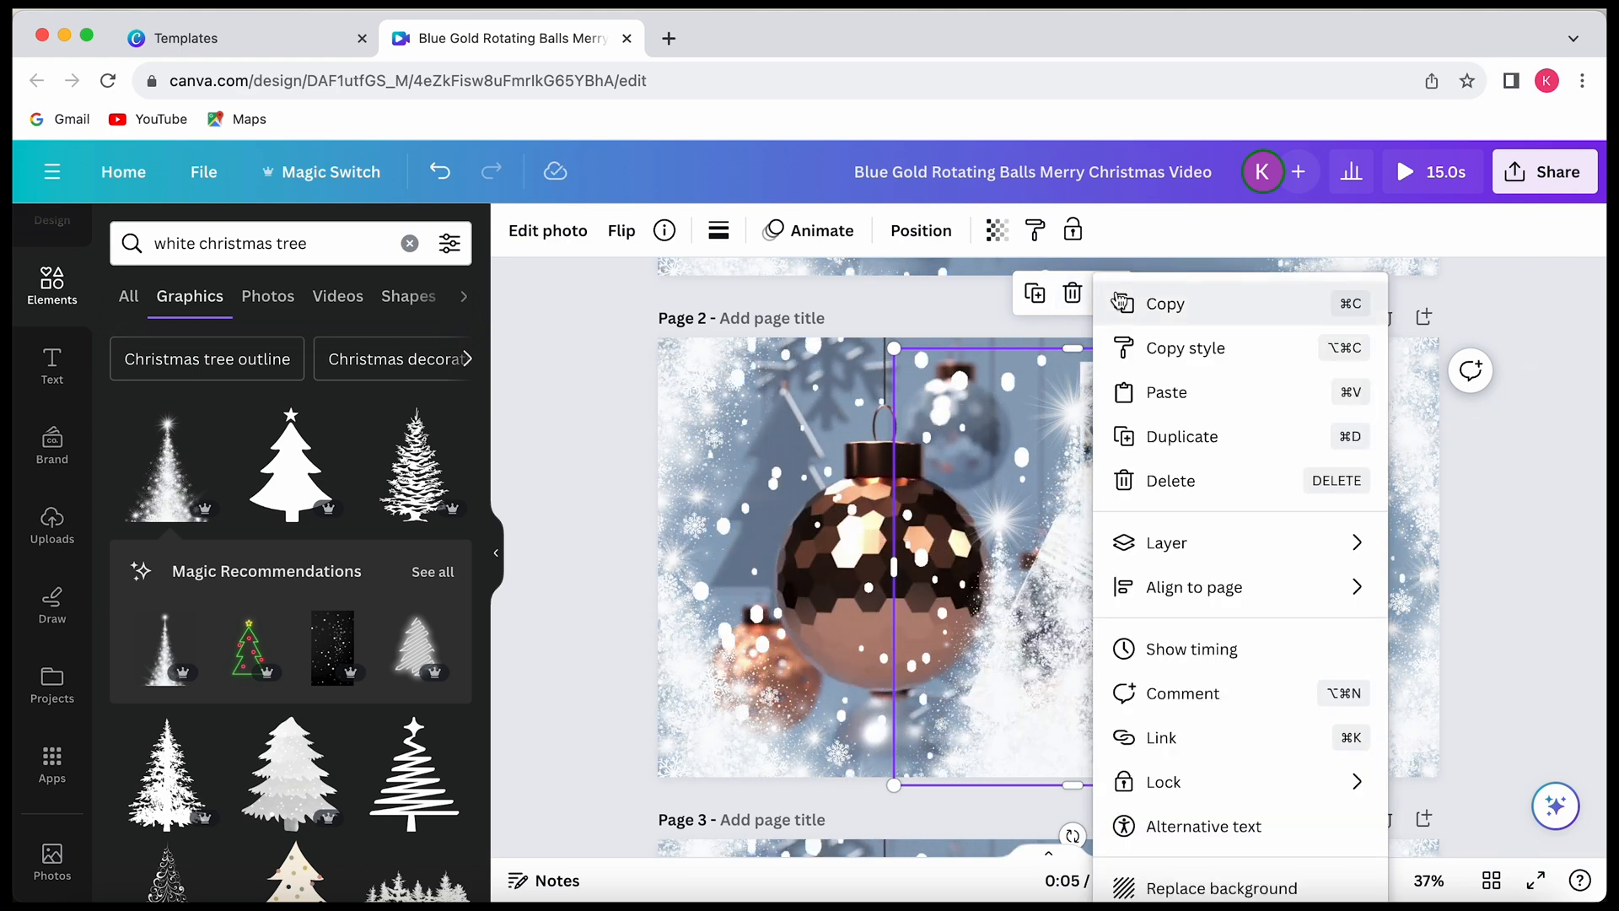
{"action": "mouse_move", "coordinate": [1180, 544]}
{"action": "left_click", "coordinate": [970, 629]}
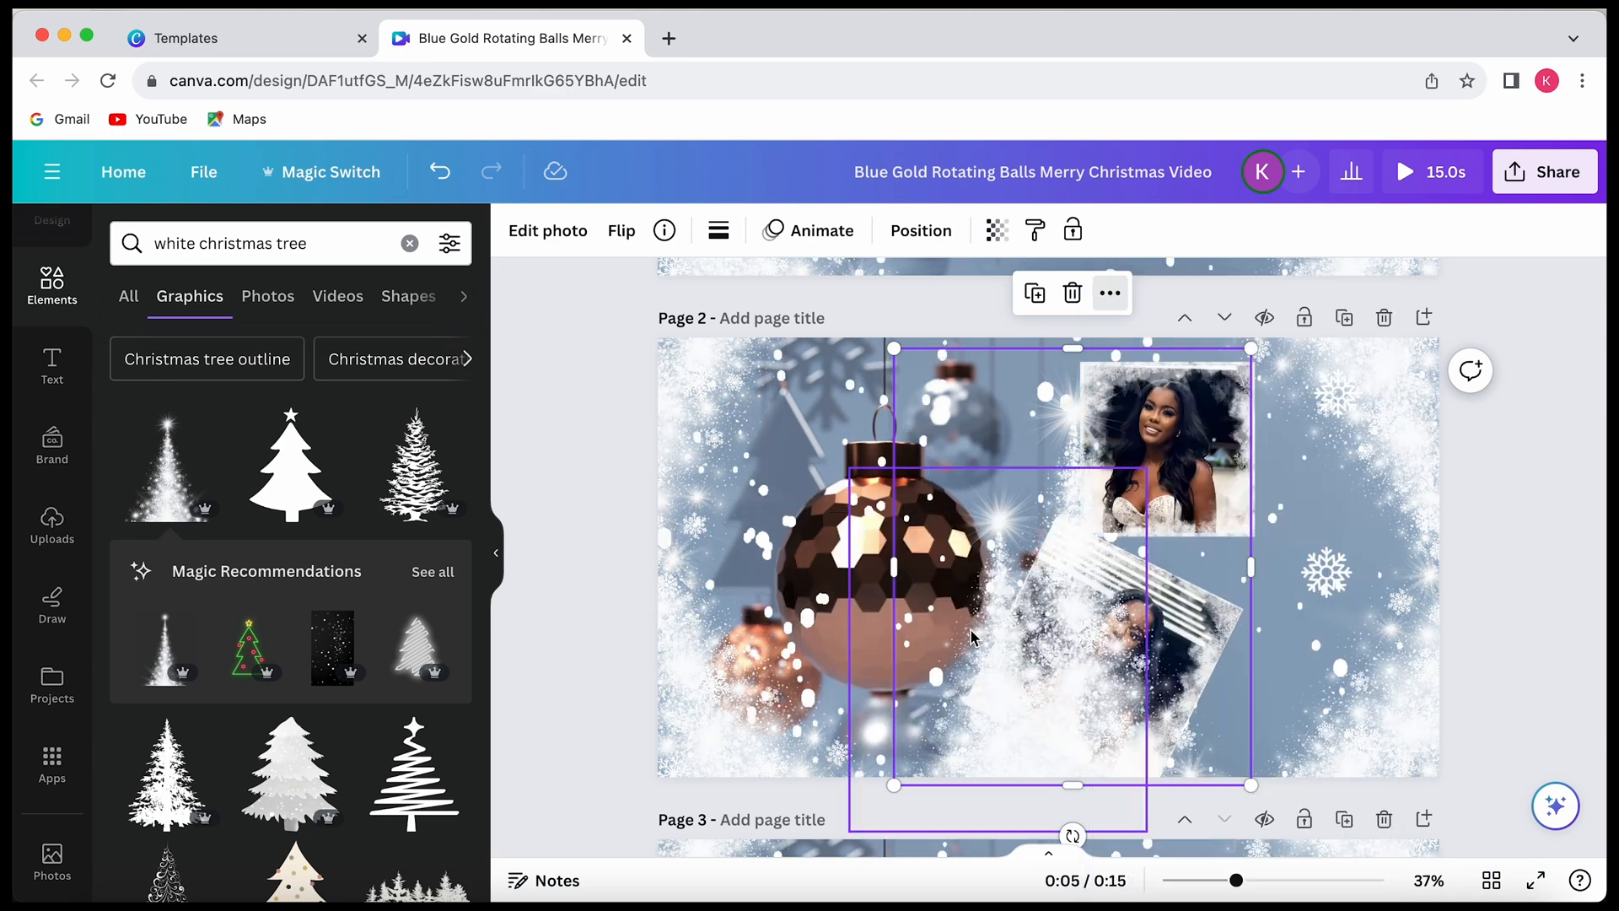
{"action": "left_click", "coordinate": [1110, 292]}
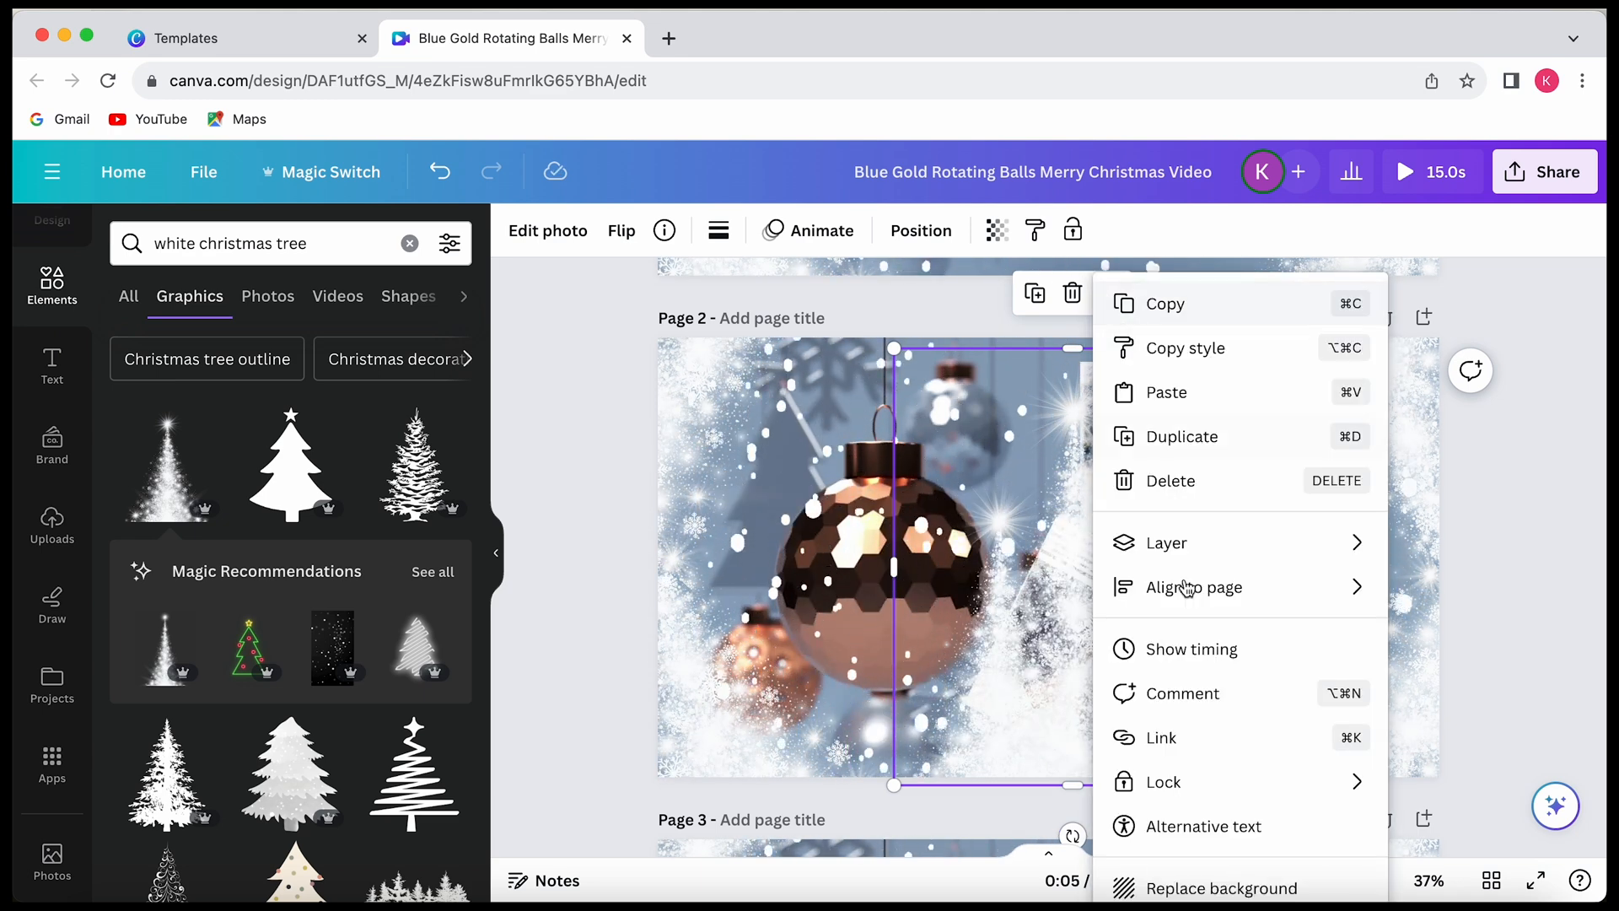
{"action": "mouse_move", "coordinate": [1164, 544]}
{"action": "left_click", "coordinate": [955, 634]}
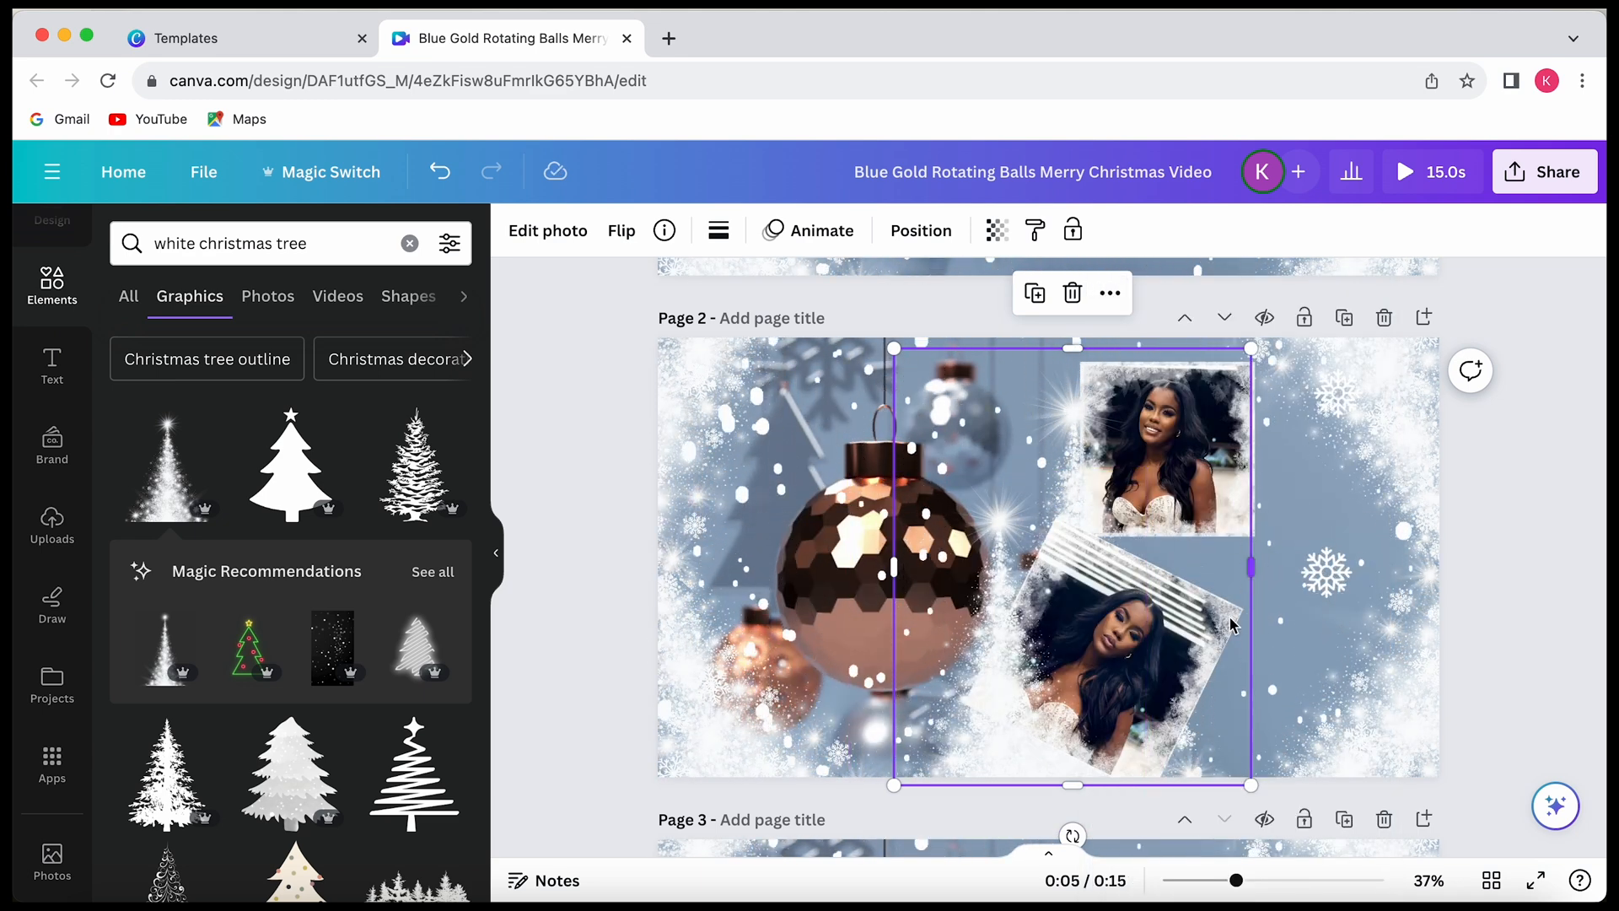
- Nudge the smaller sparkling tree slightly up and to the right, beside the tilted photo
{"action": "left_click", "coordinate": [998, 702]}
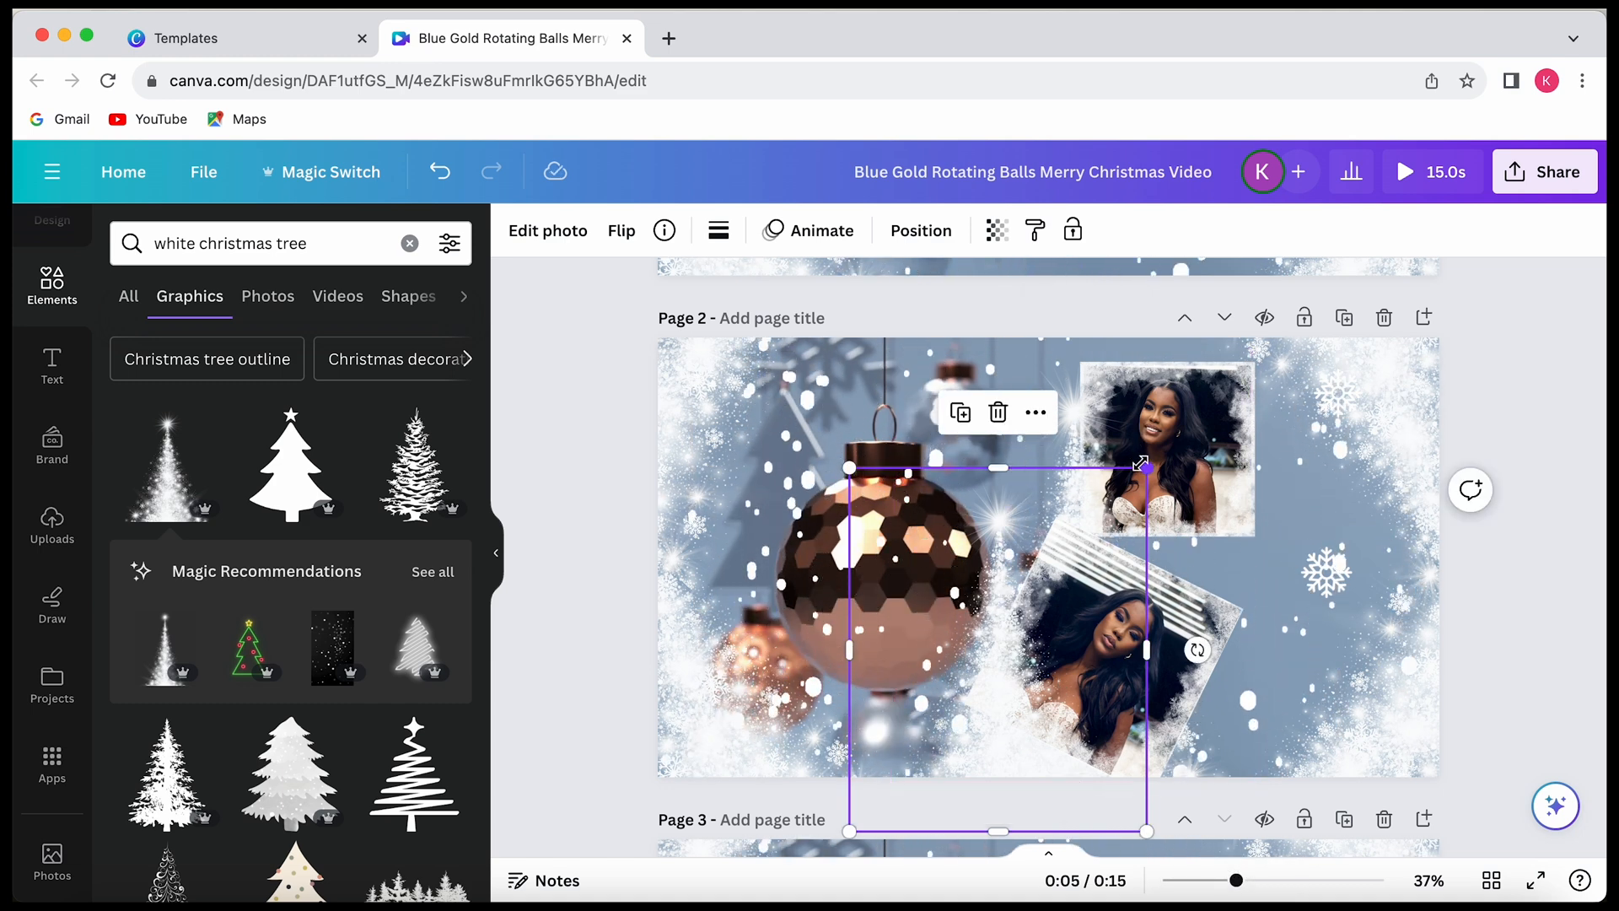
{"action": "mouse_move", "coordinate": [1141, 463]}
{"action": "left_mouse_down"}
{"action": "mouse_move", "coordinate": [1108, 452]}
{"action": "mouse_move", "coordinate": [1147, 445]}
{"action": "mouse_move", "coordinate": [1146, 468]}
{"action": "left_mouse_up"}
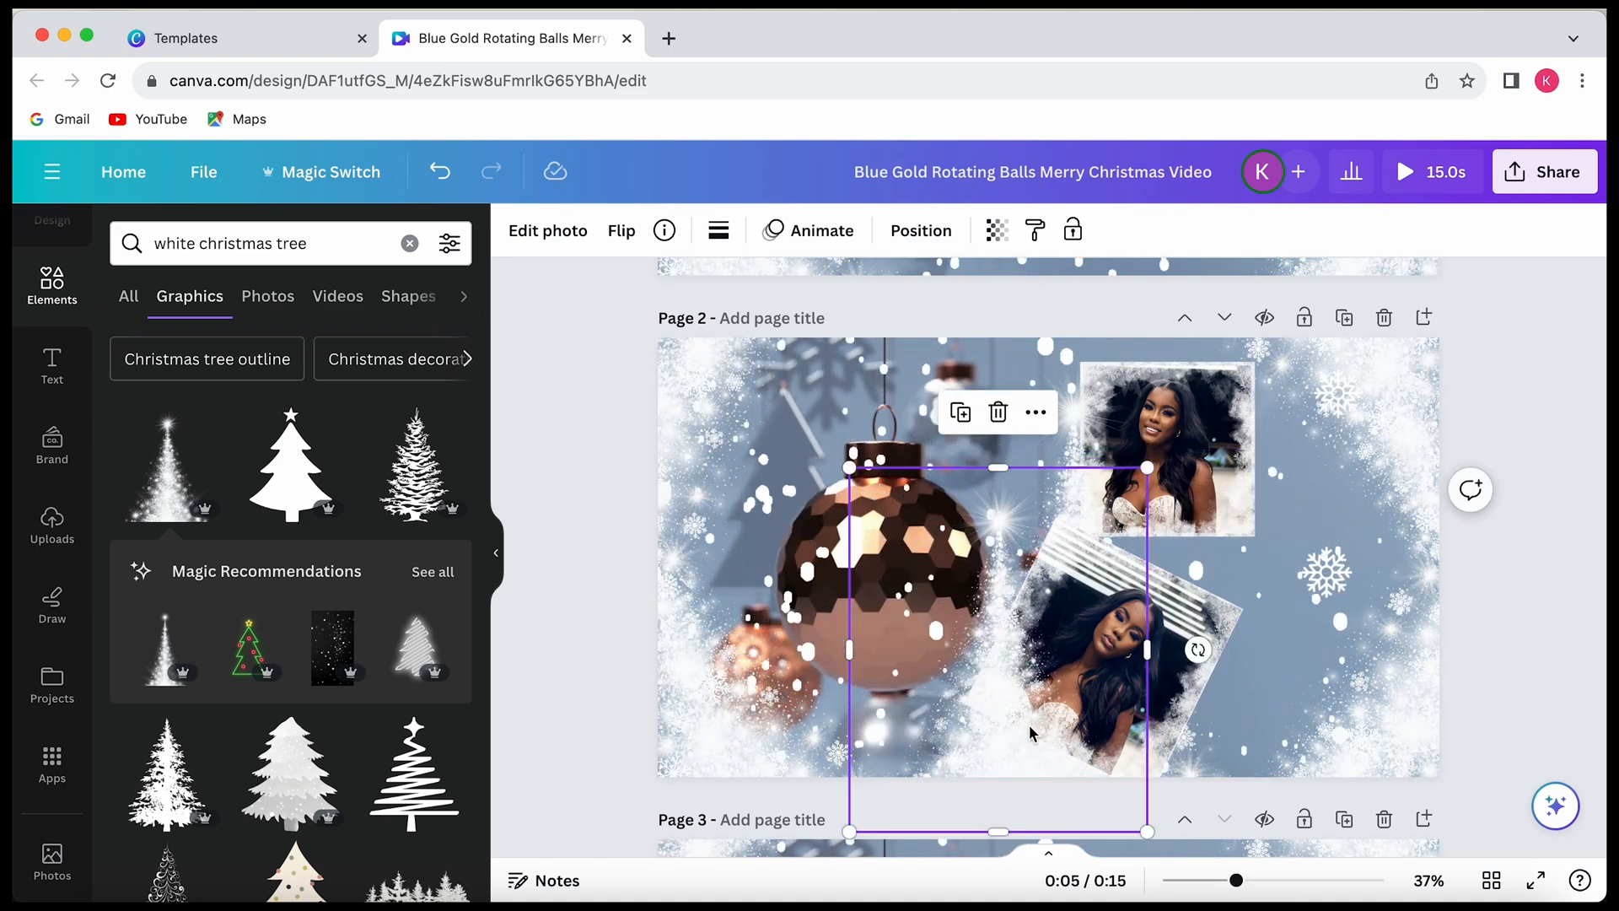
{"action": "left_click_drag", "start_coordinate": [1014, 737], "coordinate": [1017, 732]}
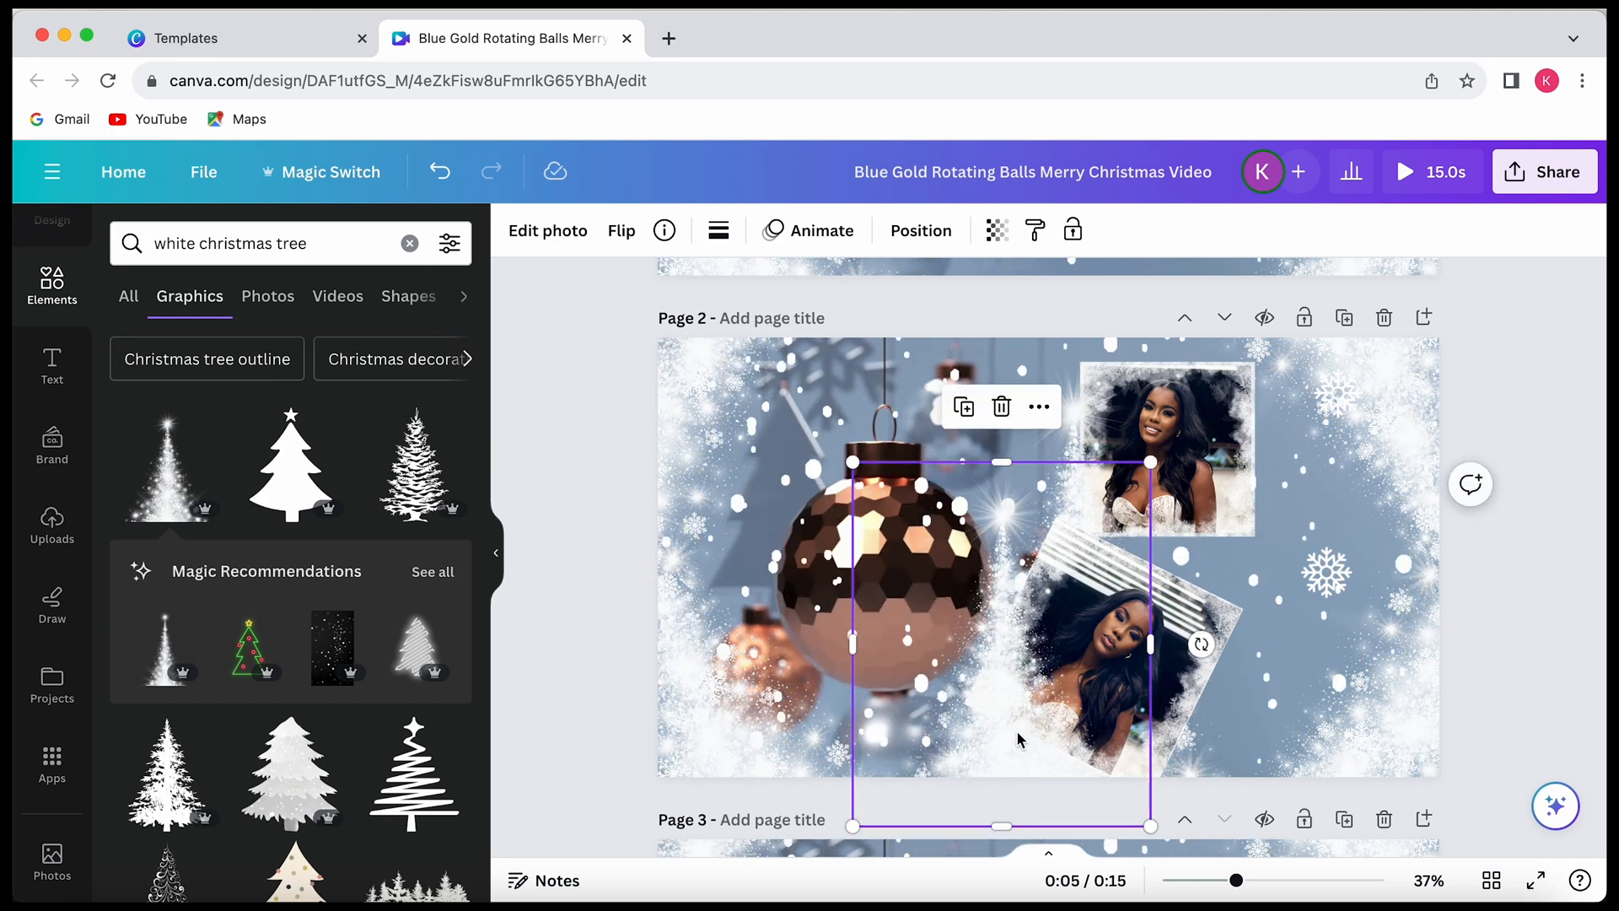
{"action": "left_click", "coordinate": [1266, 535]}
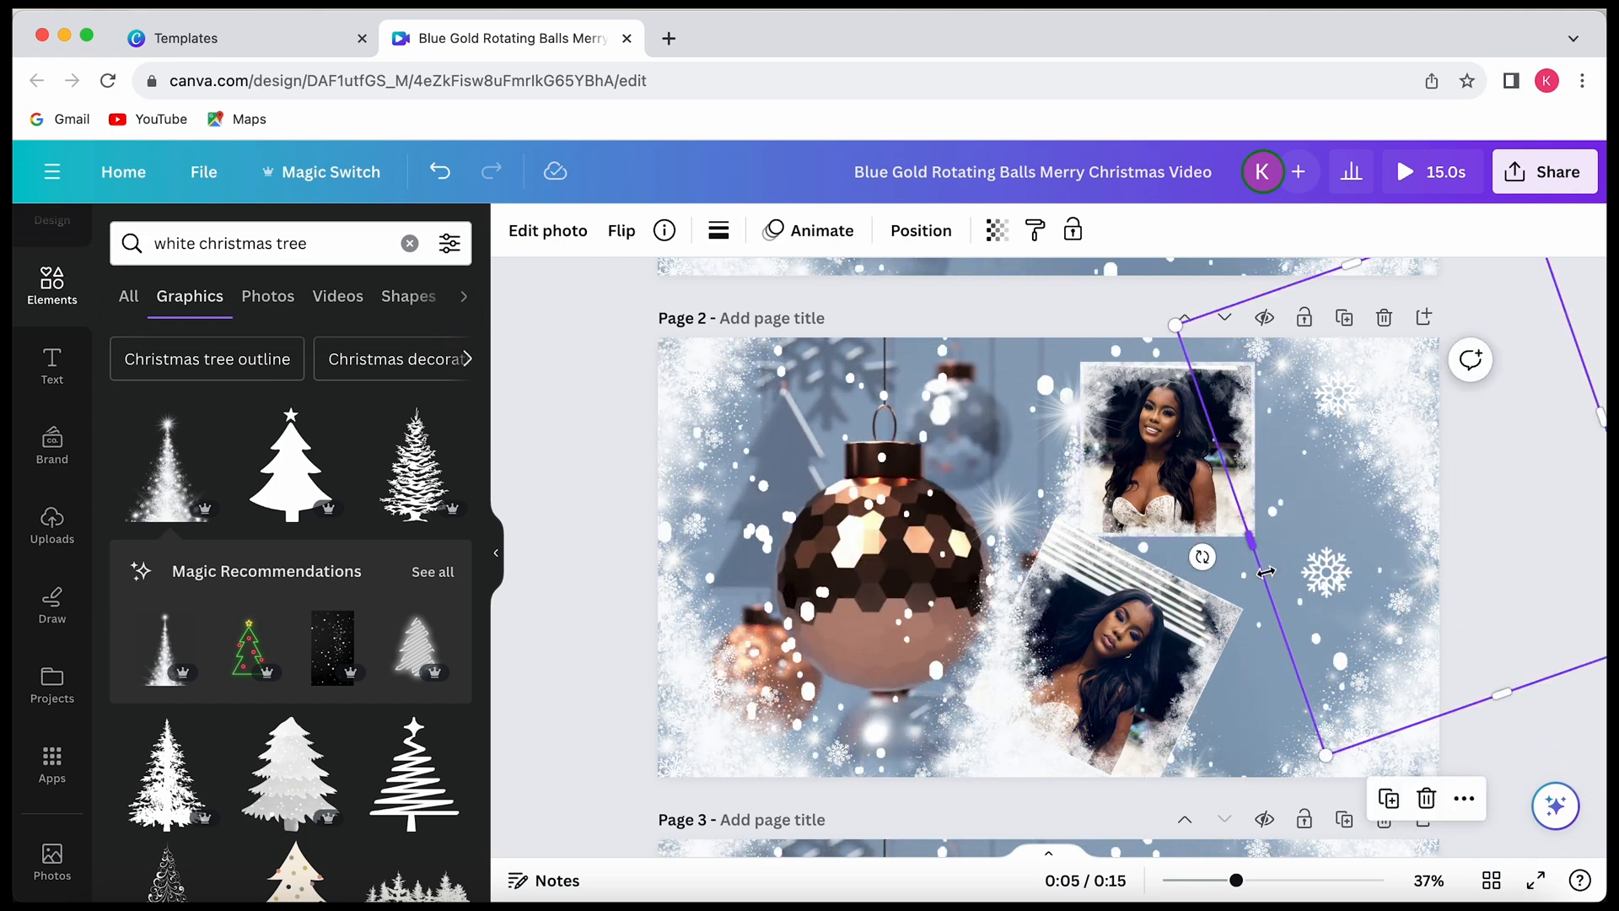
{"action": "left_click", "coordinate": [1256, 649]}
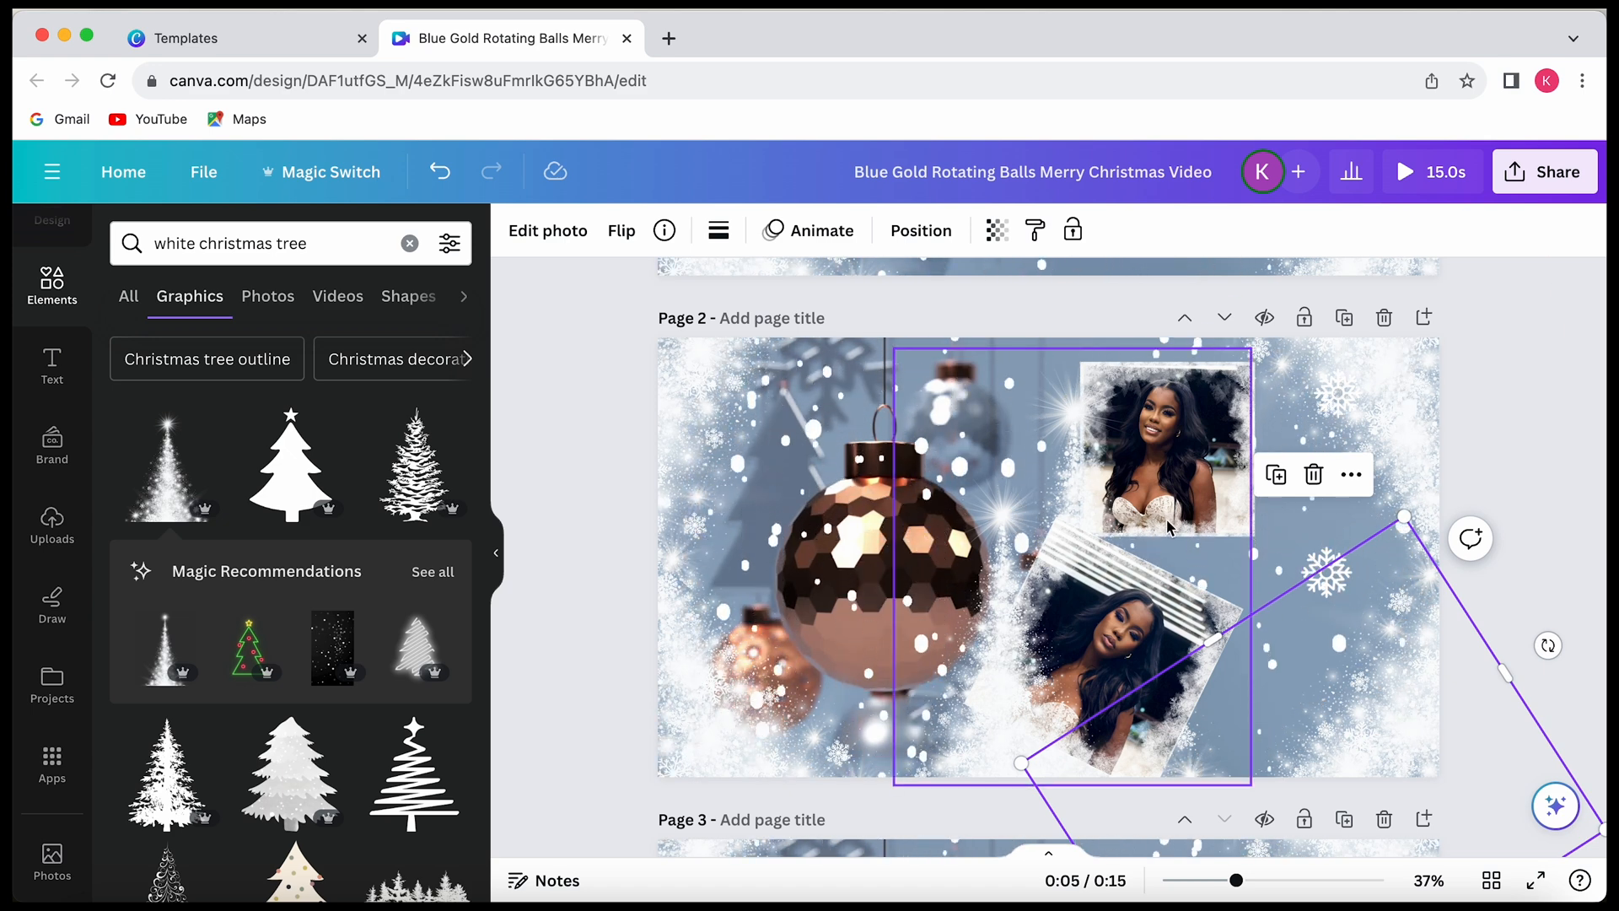
{"action": "left_click", "coordinate": [1147, 461]}
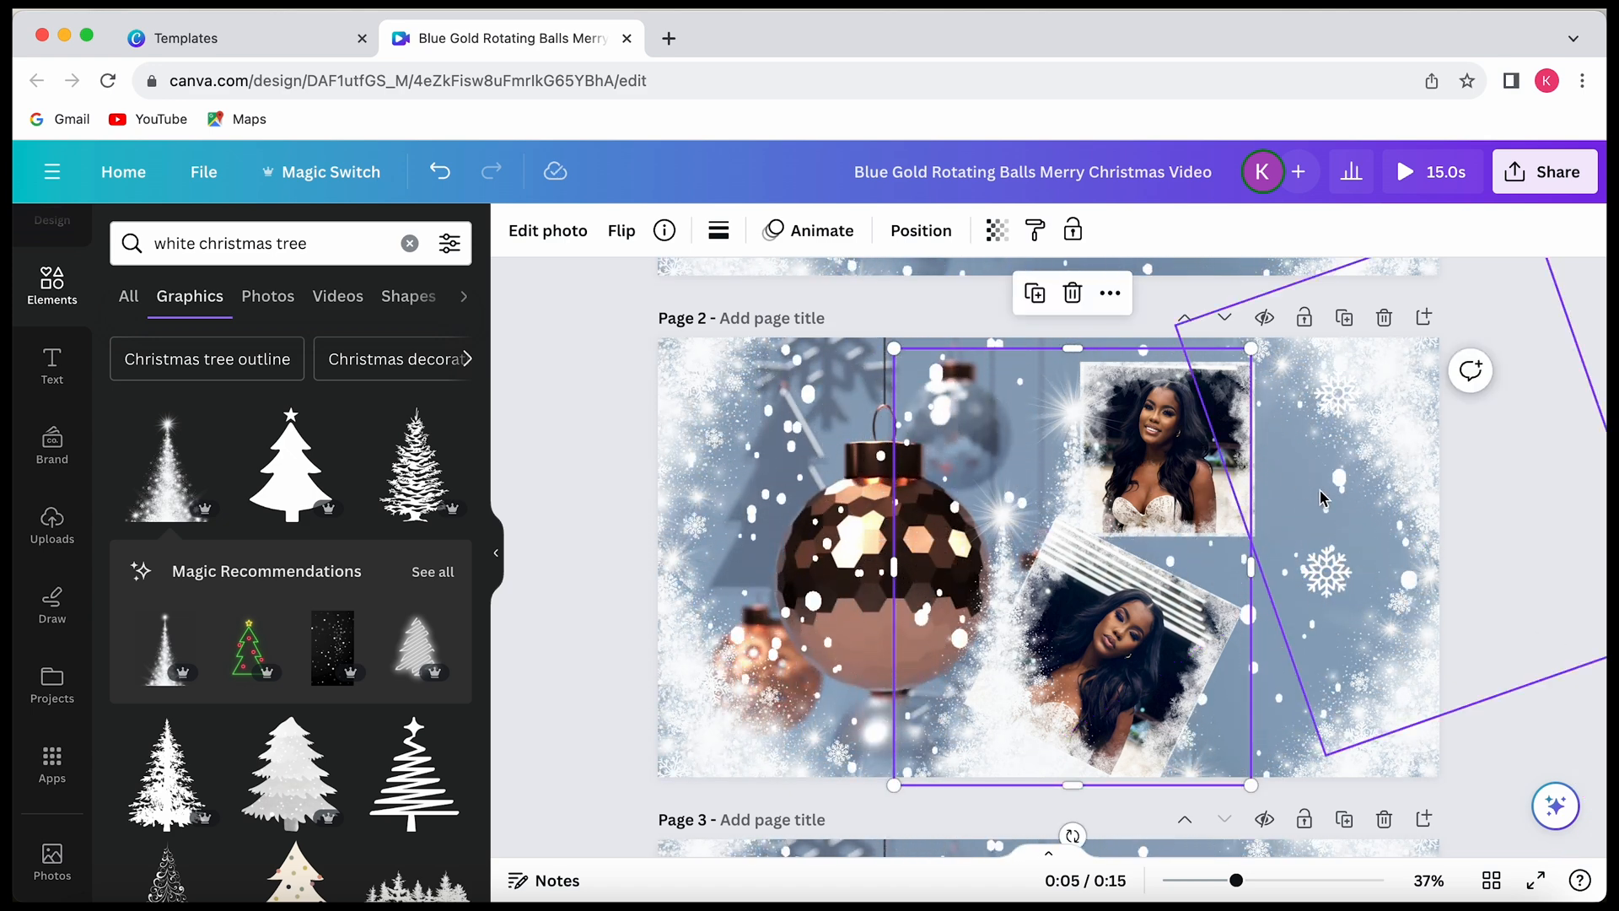
{"action": "left_click", "coordinate": [1212, 614]}
{"action": "left_click", "coordinate": [1141, 451]}
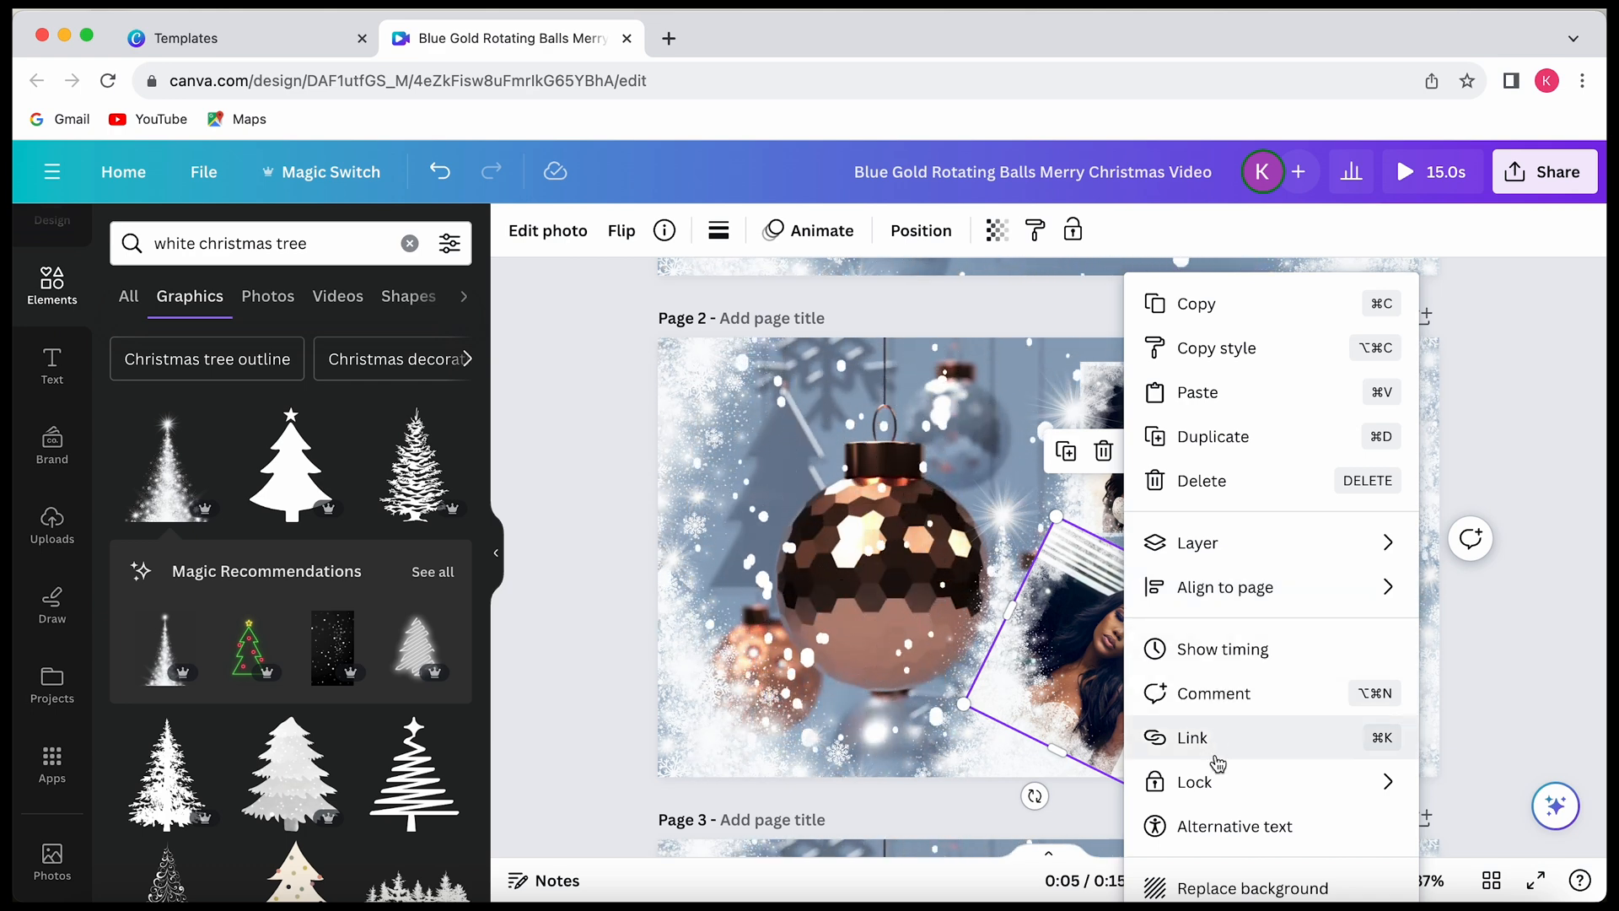
{"action": "mouse_move", "coordinate": [1238, 794]}
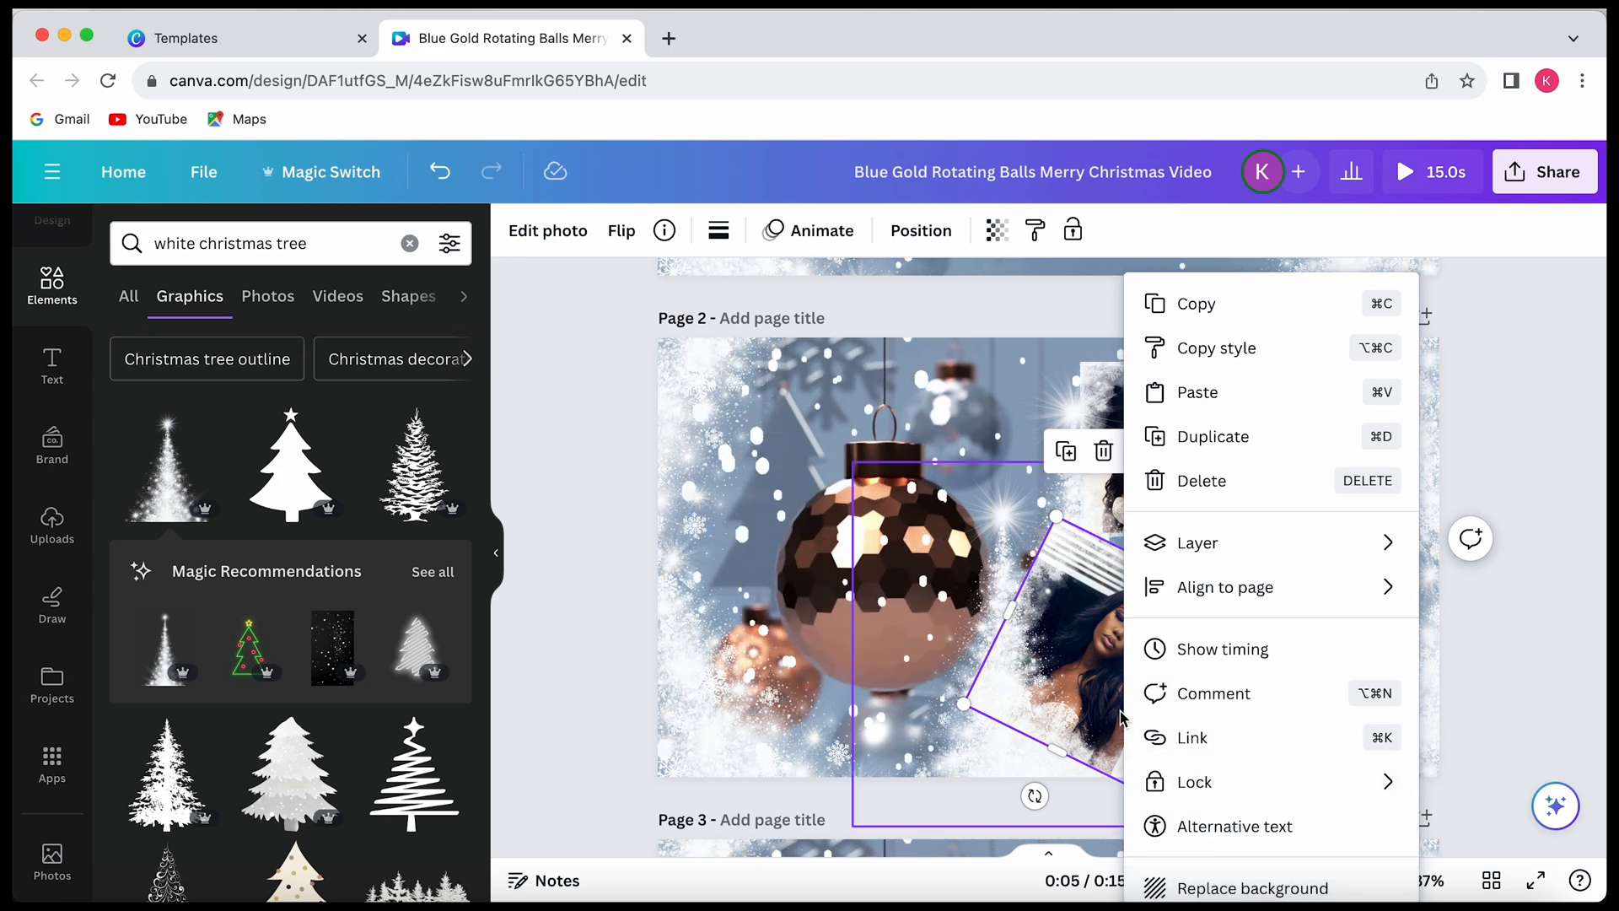
{"action": "left_click", "coordinate": [958, 752]}
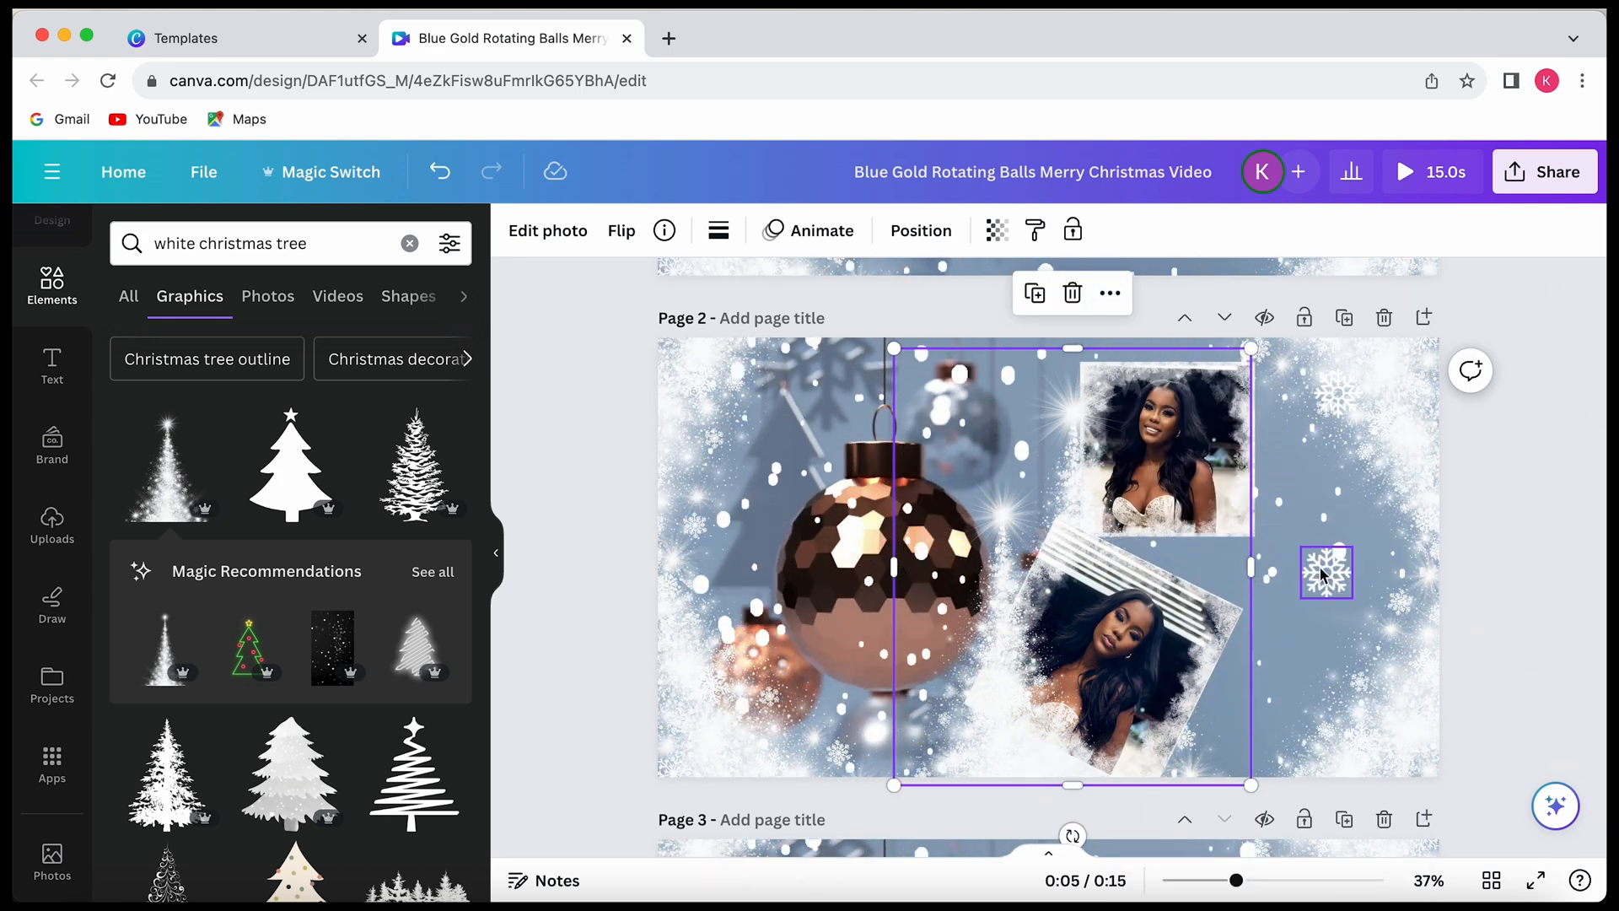
- Enlarge the lower snowflake slightly and move it next to the upper corner of the tilted photo
{"action": "left_click_drag", "start_coordinate": [1302, 572], "coordinate": [1243, 570]}
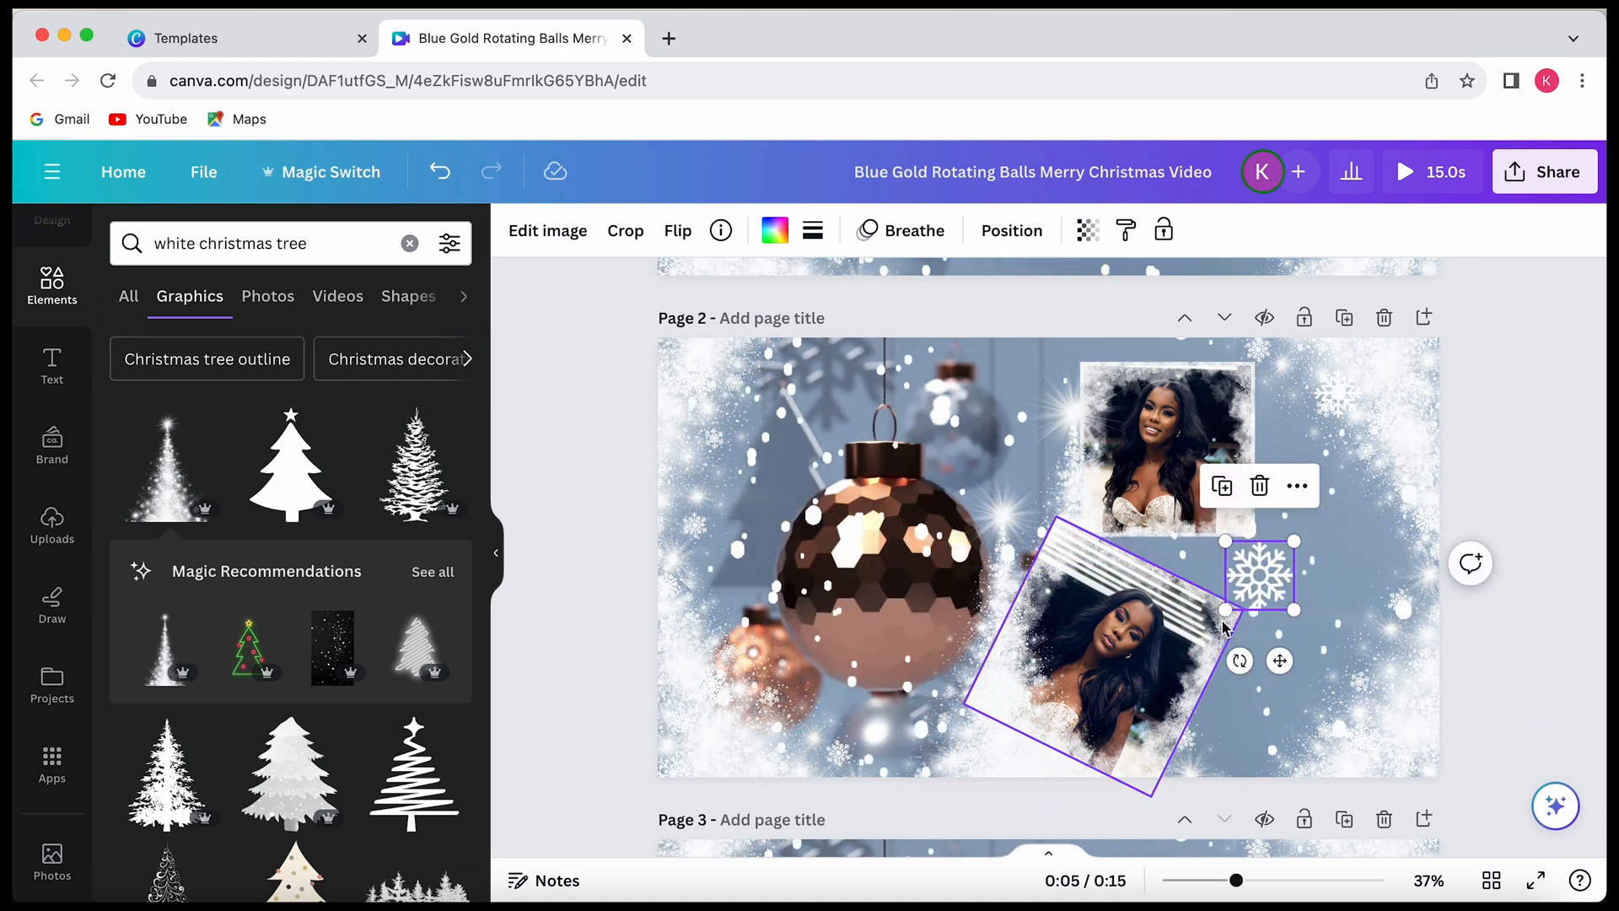
{"action": "left_click", "coordinate": [1020, 758]}
{"action": "left_click_drag", "start_coordinate": [1072, 835], "coordinate": [538, 518]}
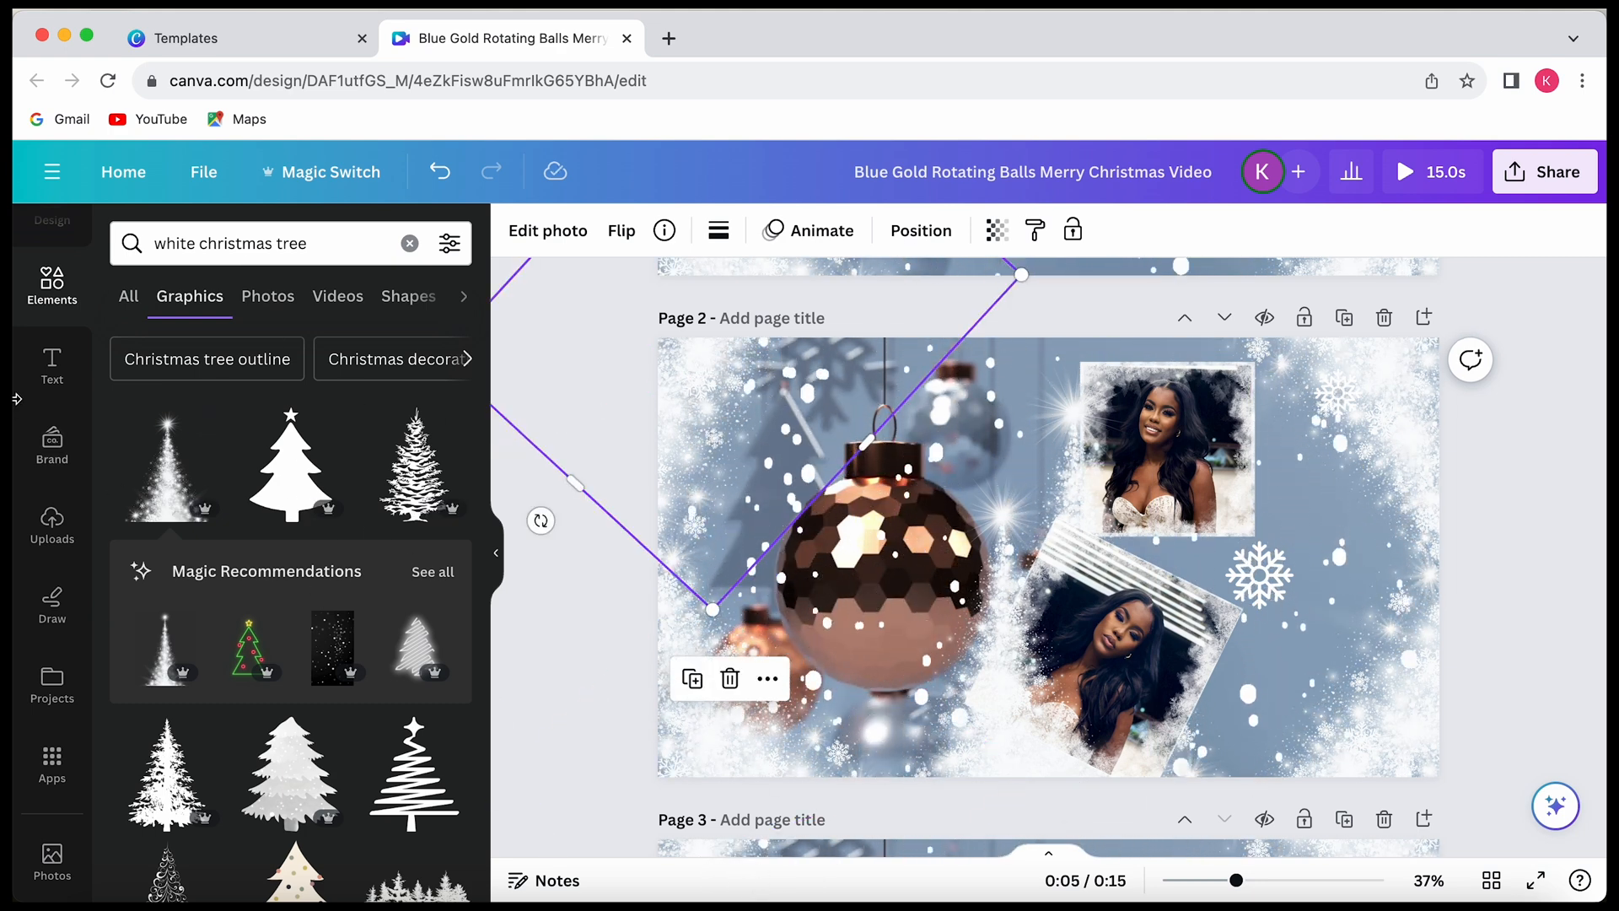
- Add a heading to page 2 and enter the channel's @ handle as its text
{"action": "left_click", "coordinate": [52, 365]}
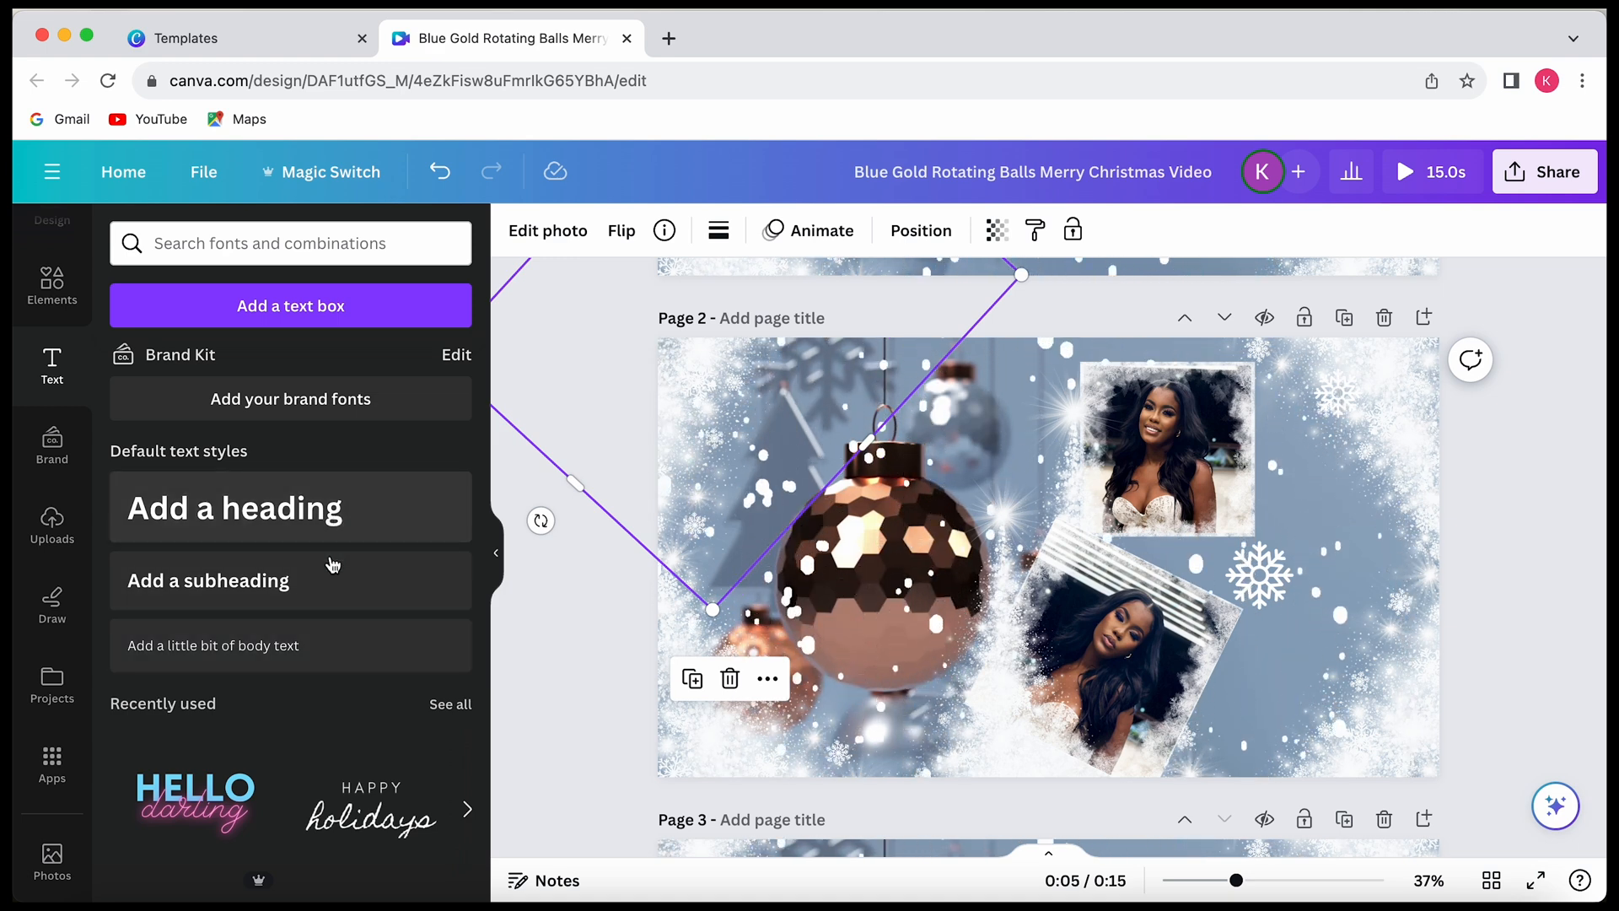
{"action": "left_click", "coordinate": [332, 510]}
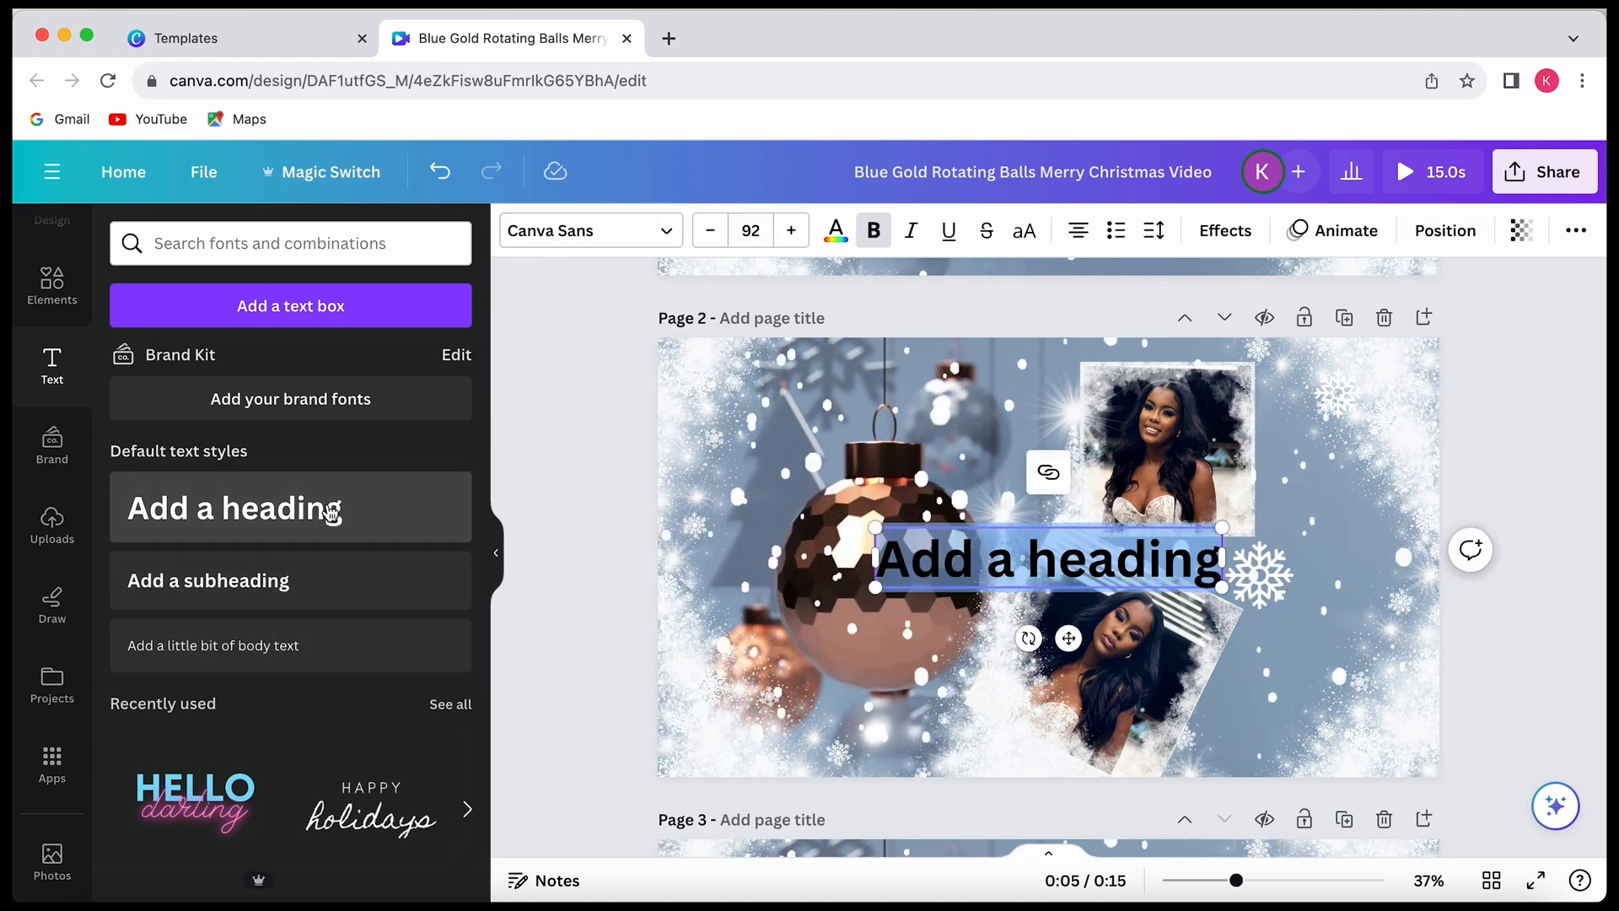
{"action": "type", "text": "@"}
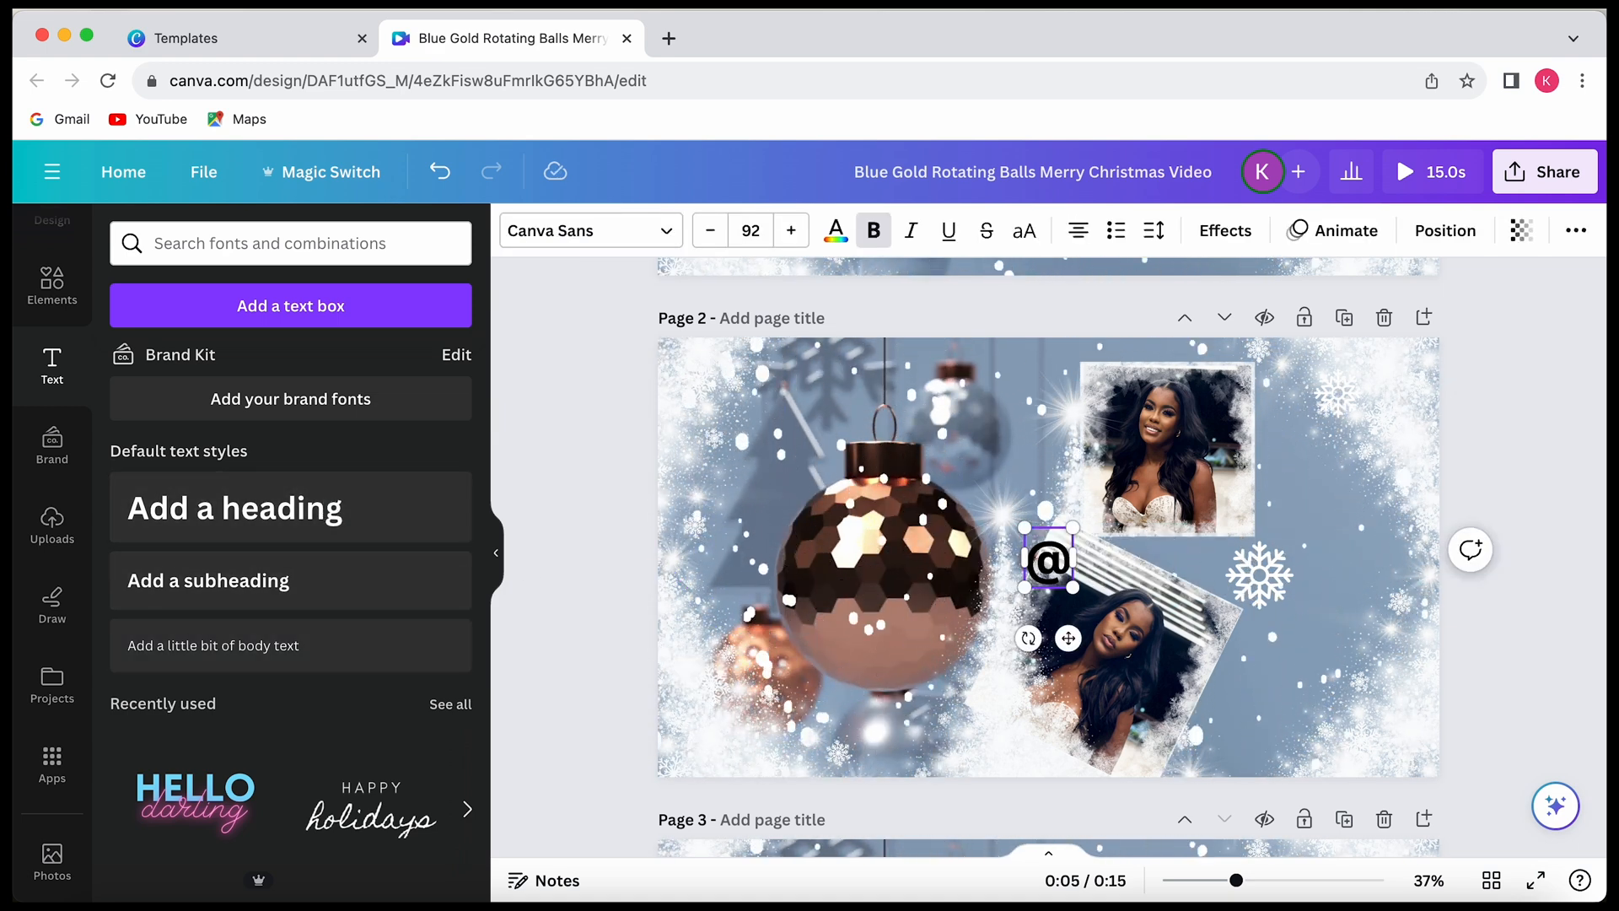
{"action": "type", "text": "la"}
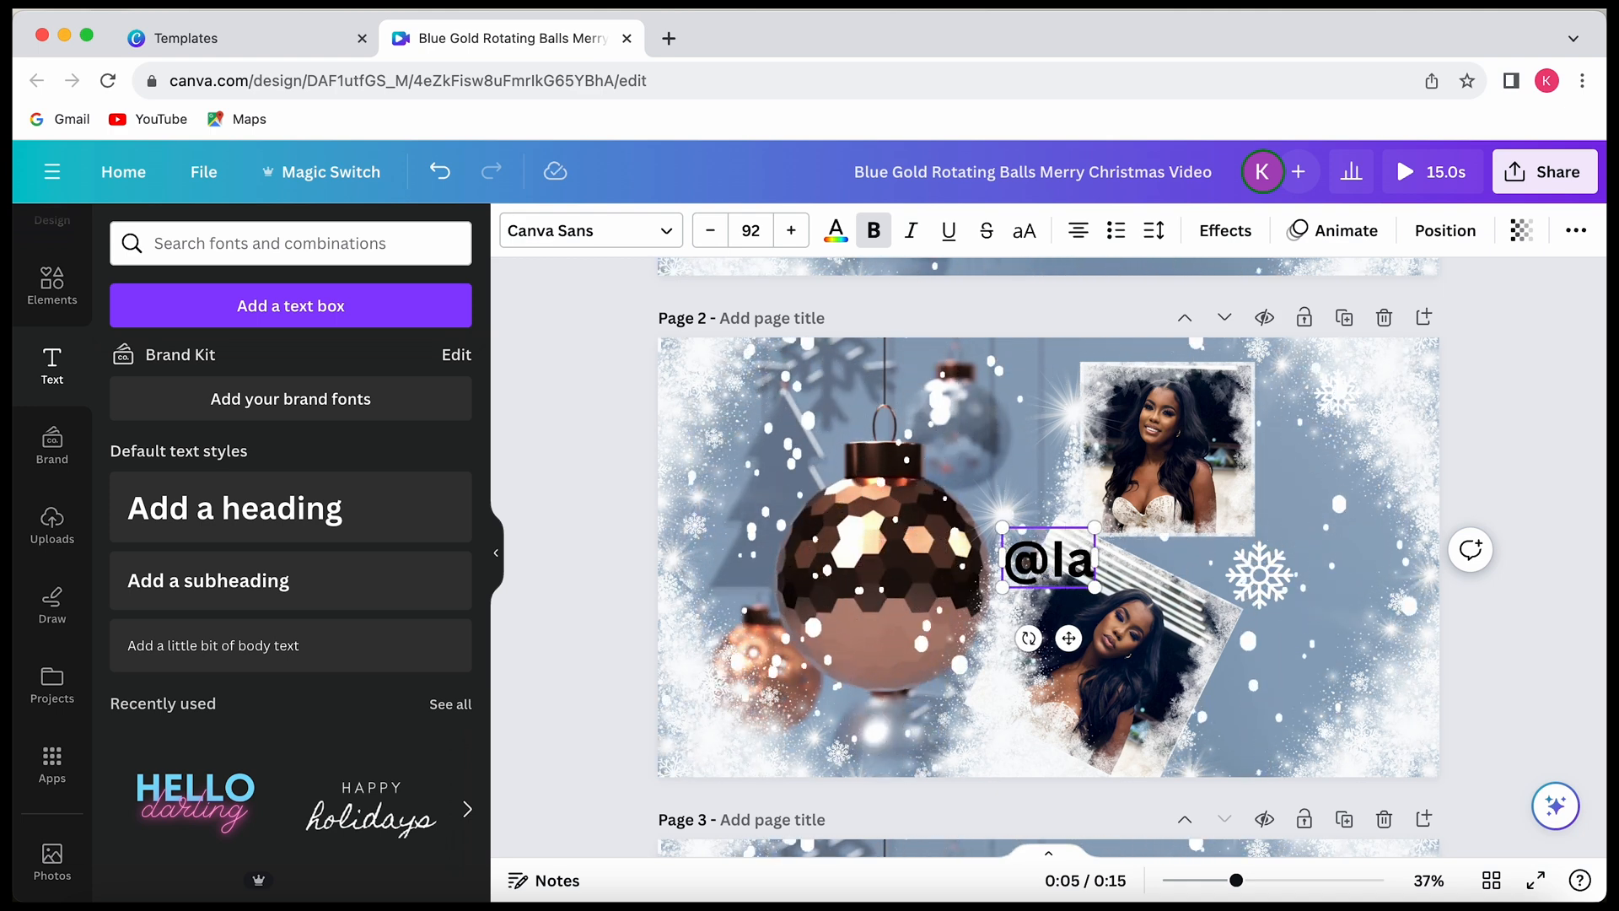
{"action": "type", "text": "mKay"}
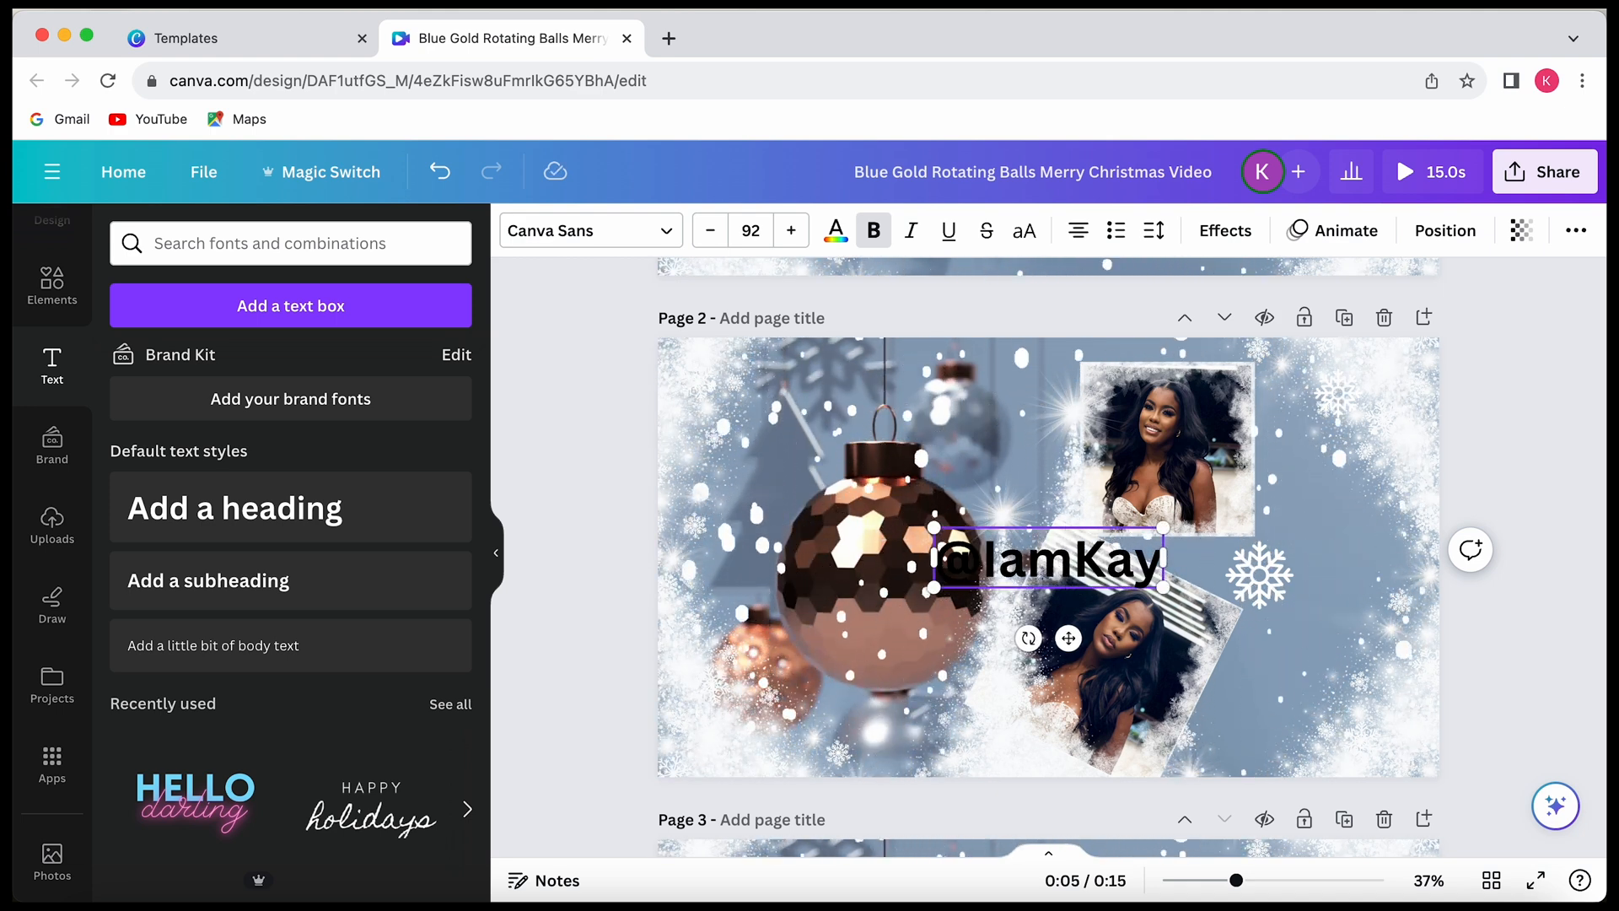
{"action": "type", "text": "AP"}
- Change the font of the channel handle text to Playlist Script, finding it with the font search "pl"
{"action": "left_click", "coordinate": [574, 228]}
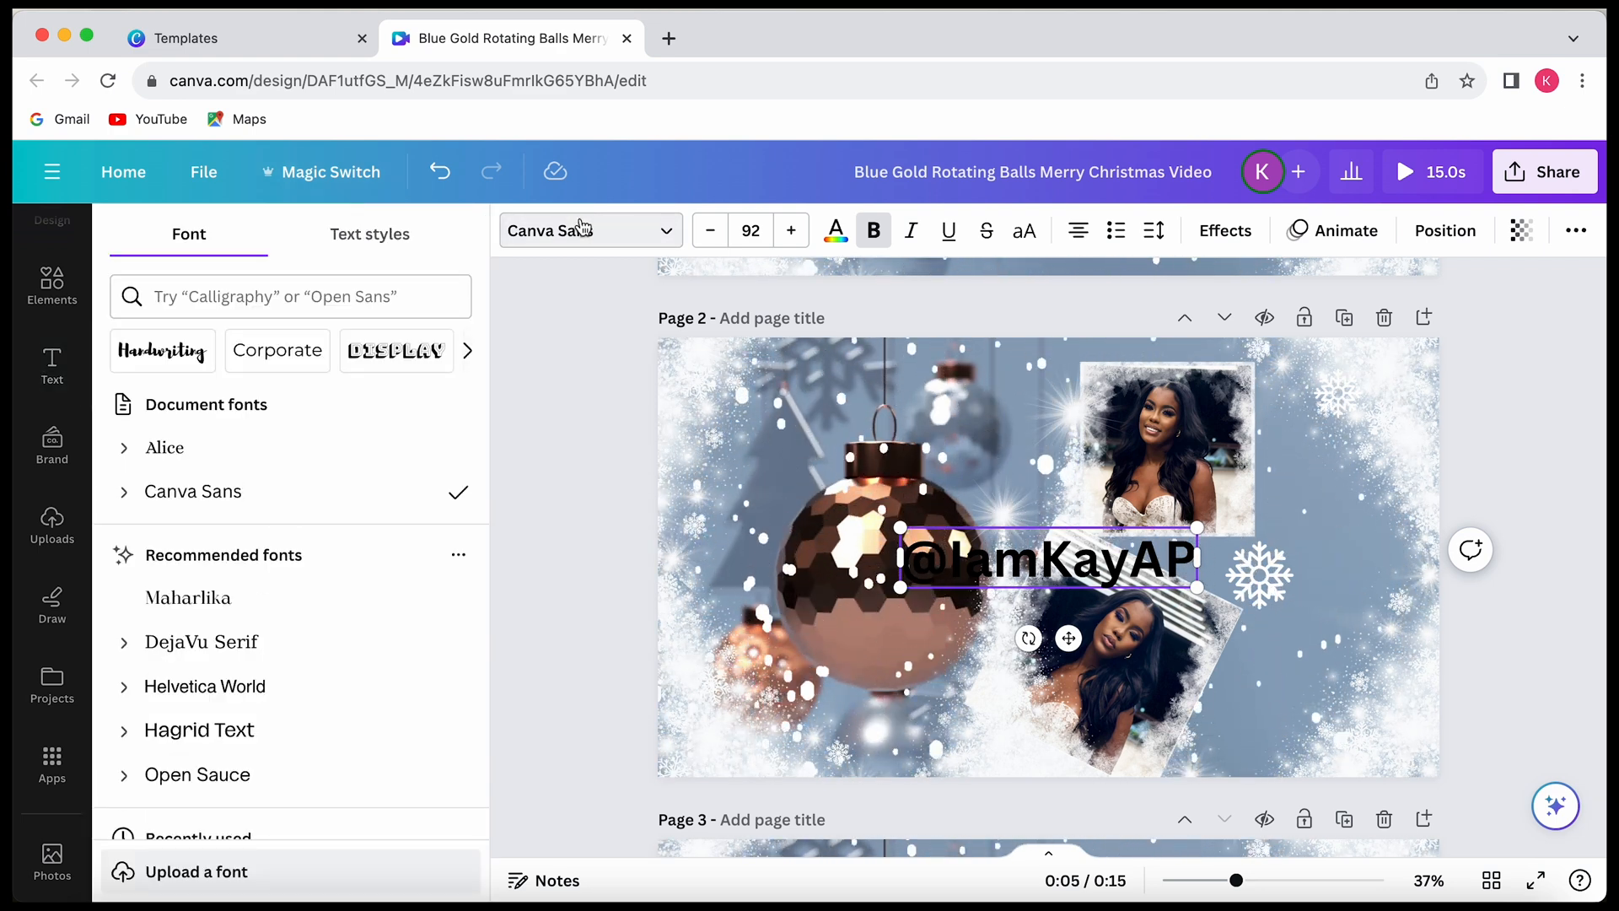
{"action": "left_click", "coordinate": [670, 231]}
{"action": "left_click", "coordinate": [672, 235]}
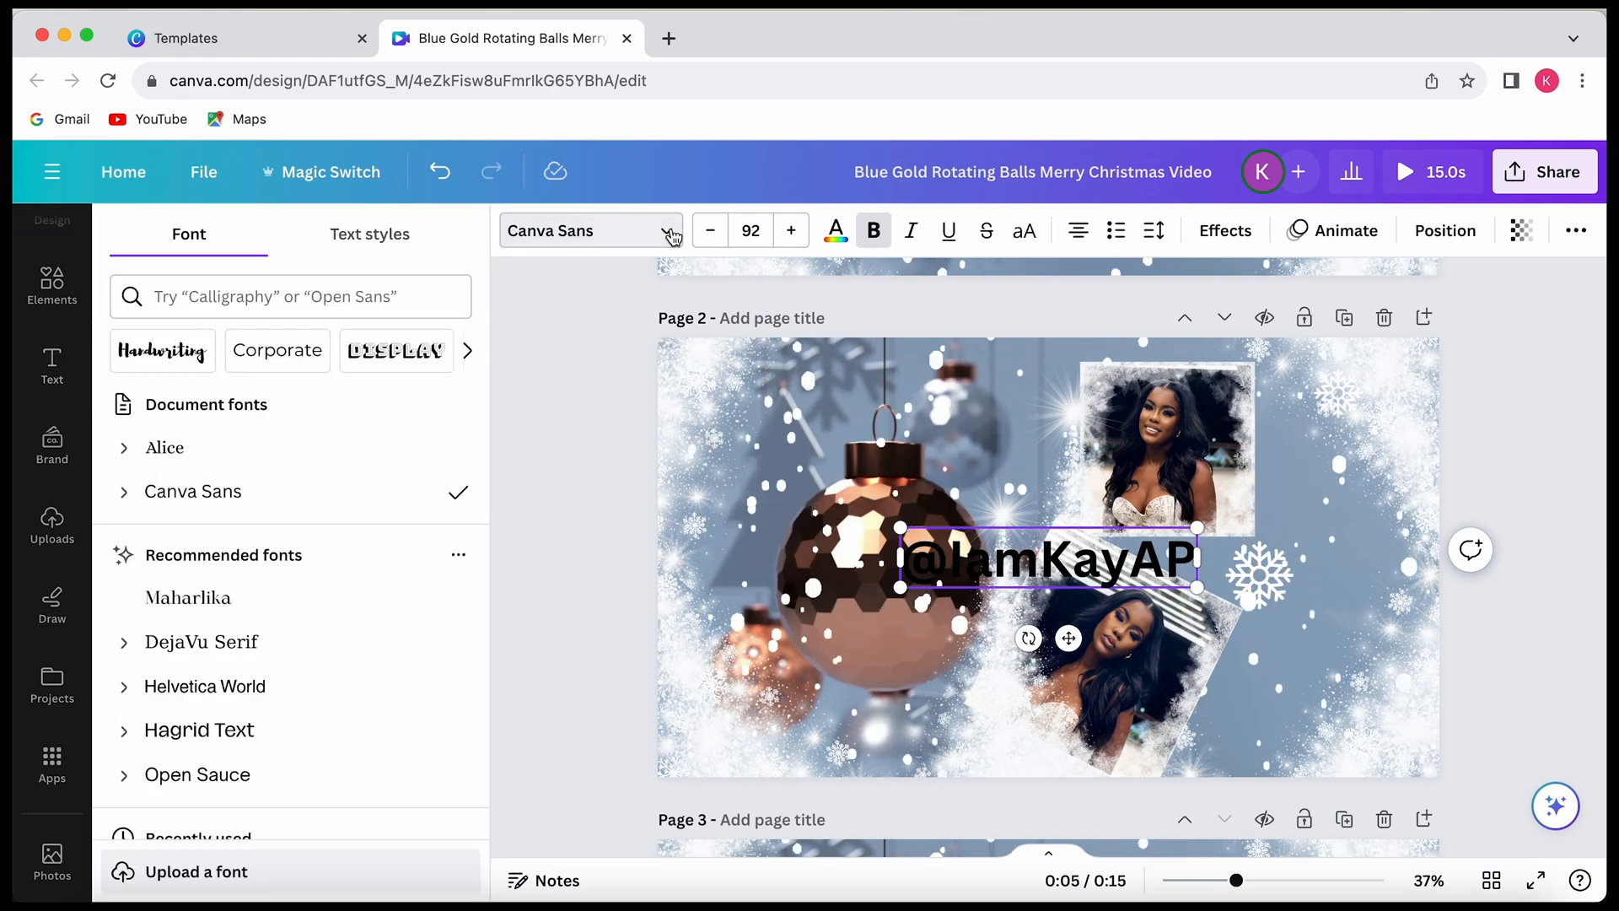
{"action": "scroll", "coordinate": [430, 578], "scroll_direction": "down", "scroll_amount": 5}
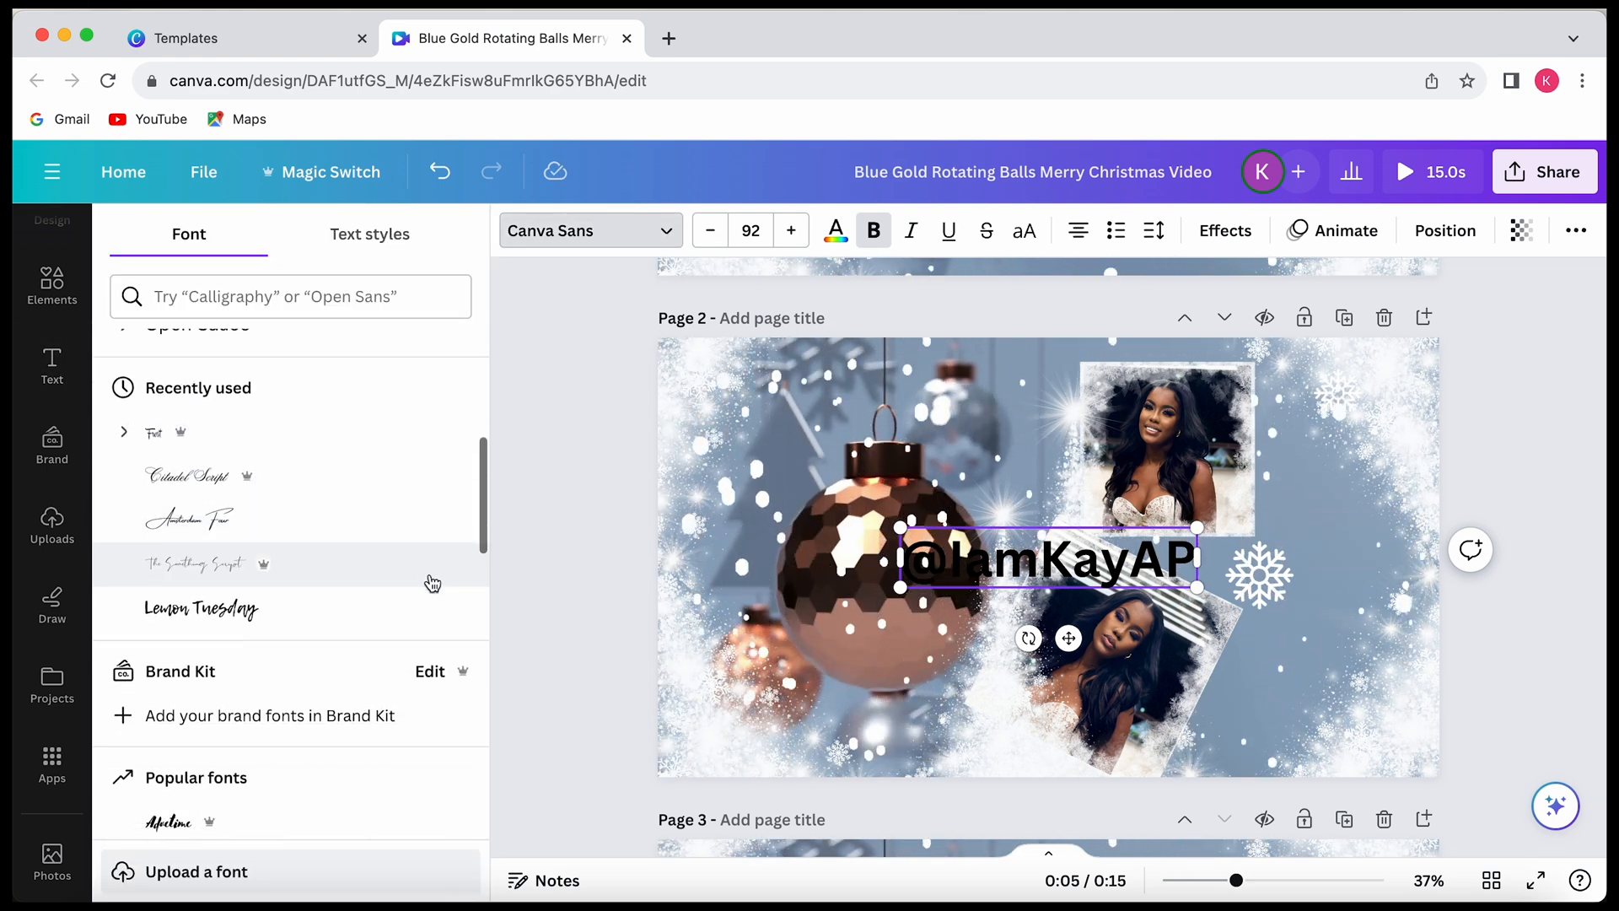
{"action": "scroll", "coordinate": [432, 583], "scroll_direction": "down", "scroll_amount": 1}
{"action": "scroll", "coordinate": [432, 581], "scroll_direction": "down", "scroll_amount": 3}
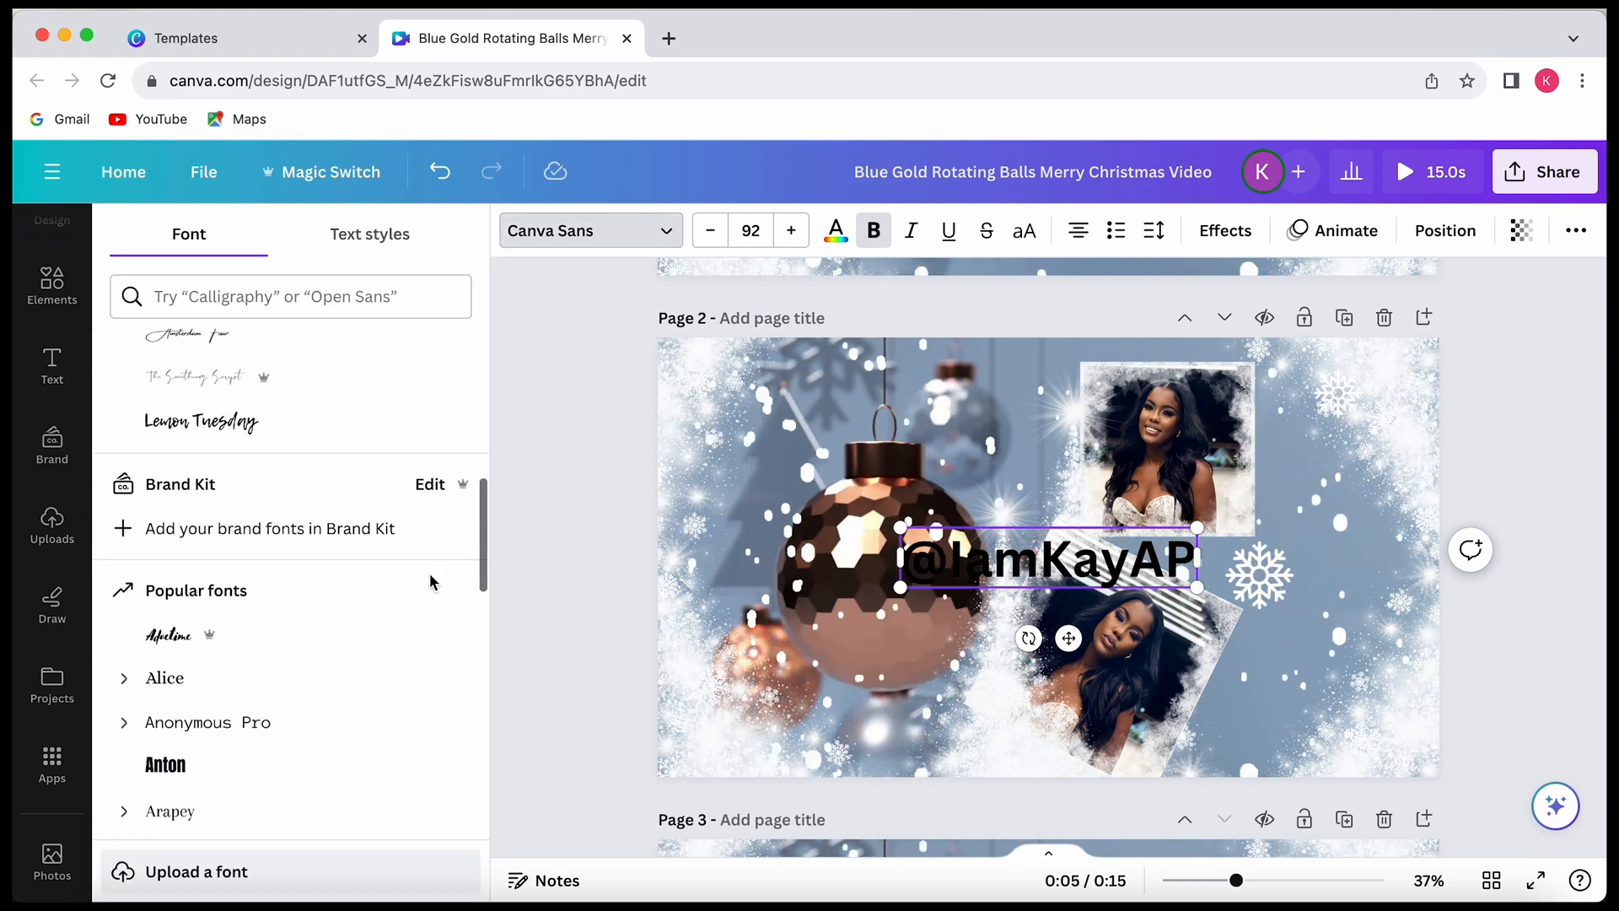
{"action": "scroll", "coordinate": [430, 578], "scroll_direction": "up", "scroll_amount": 10}
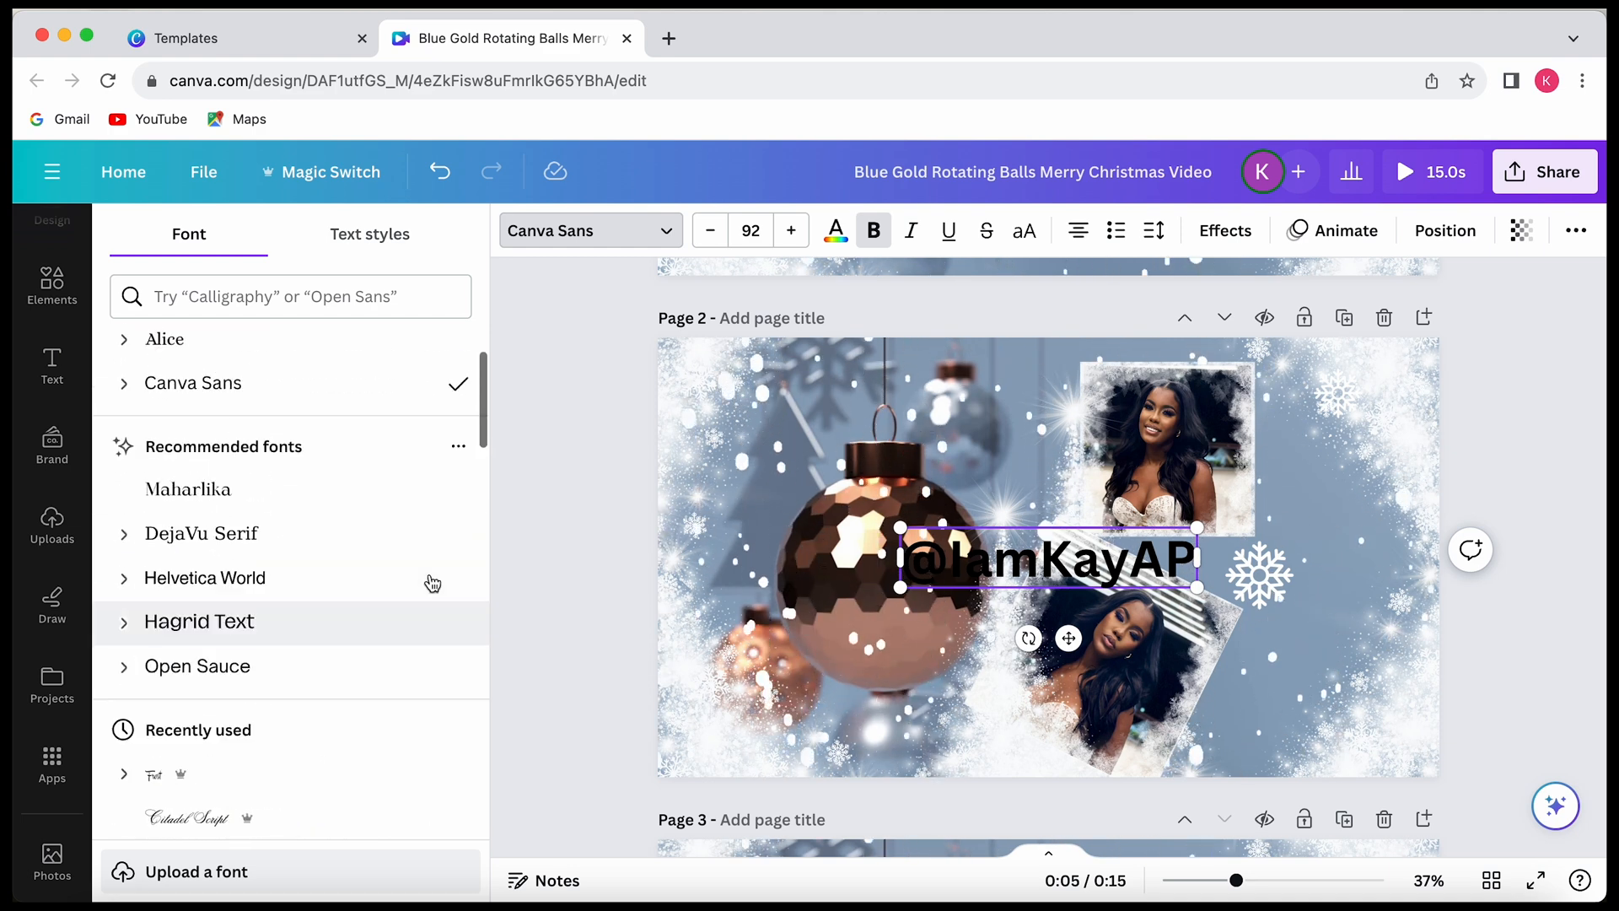
{"action": "left_click", "coordinate": [354, 296]}
{"action": "type", "text": "pl"}
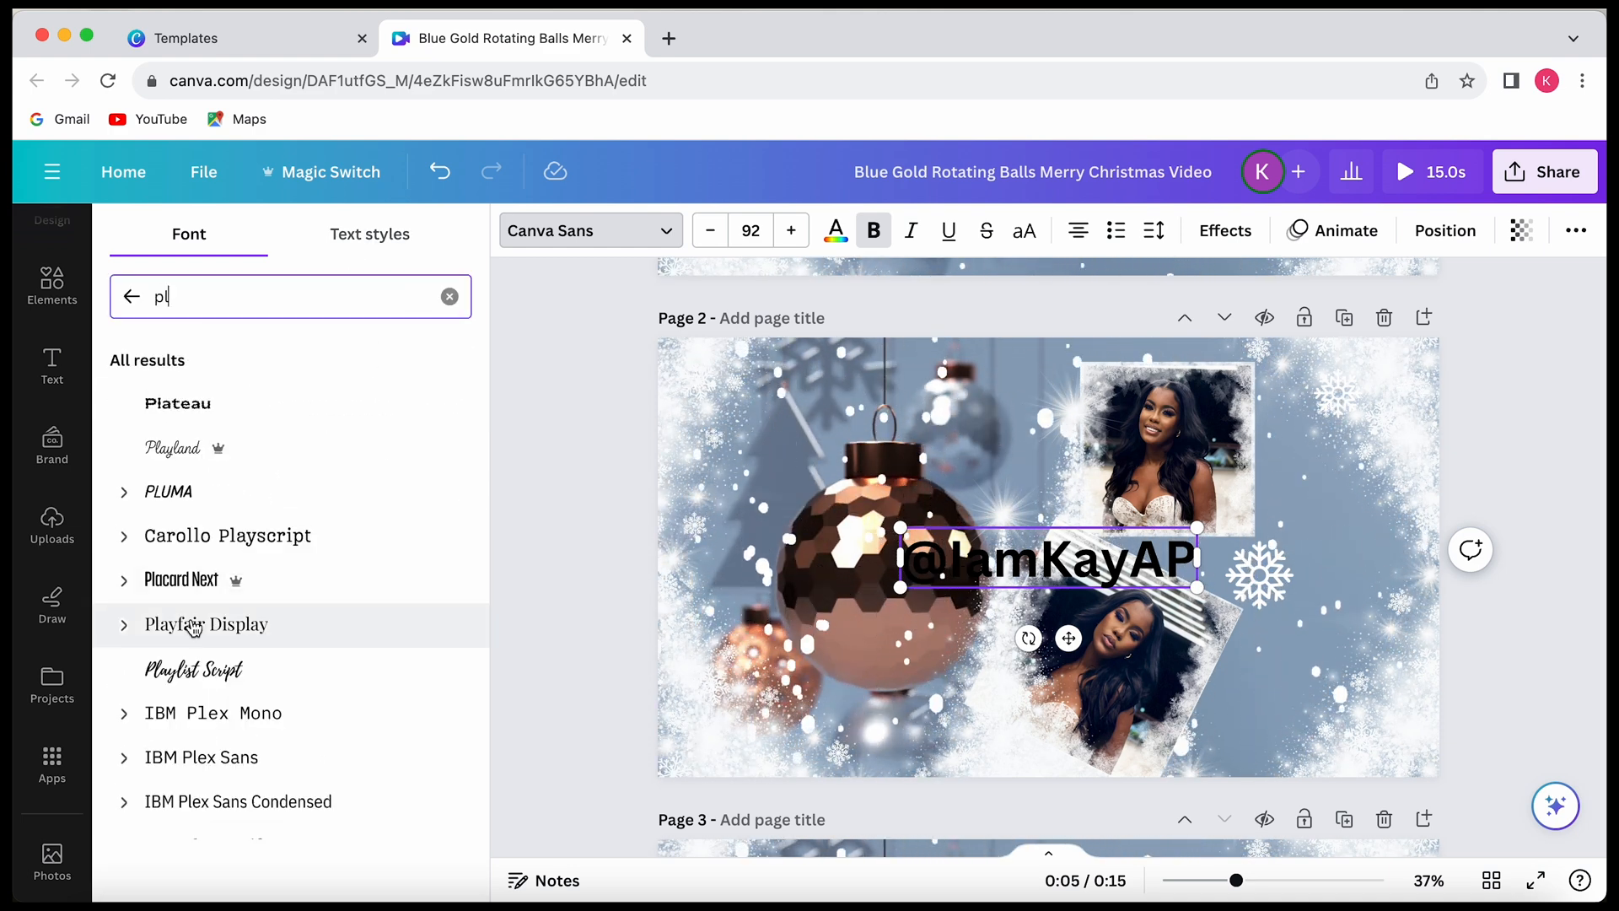
{"action": "left_click", "coordinate": [194, 669]}
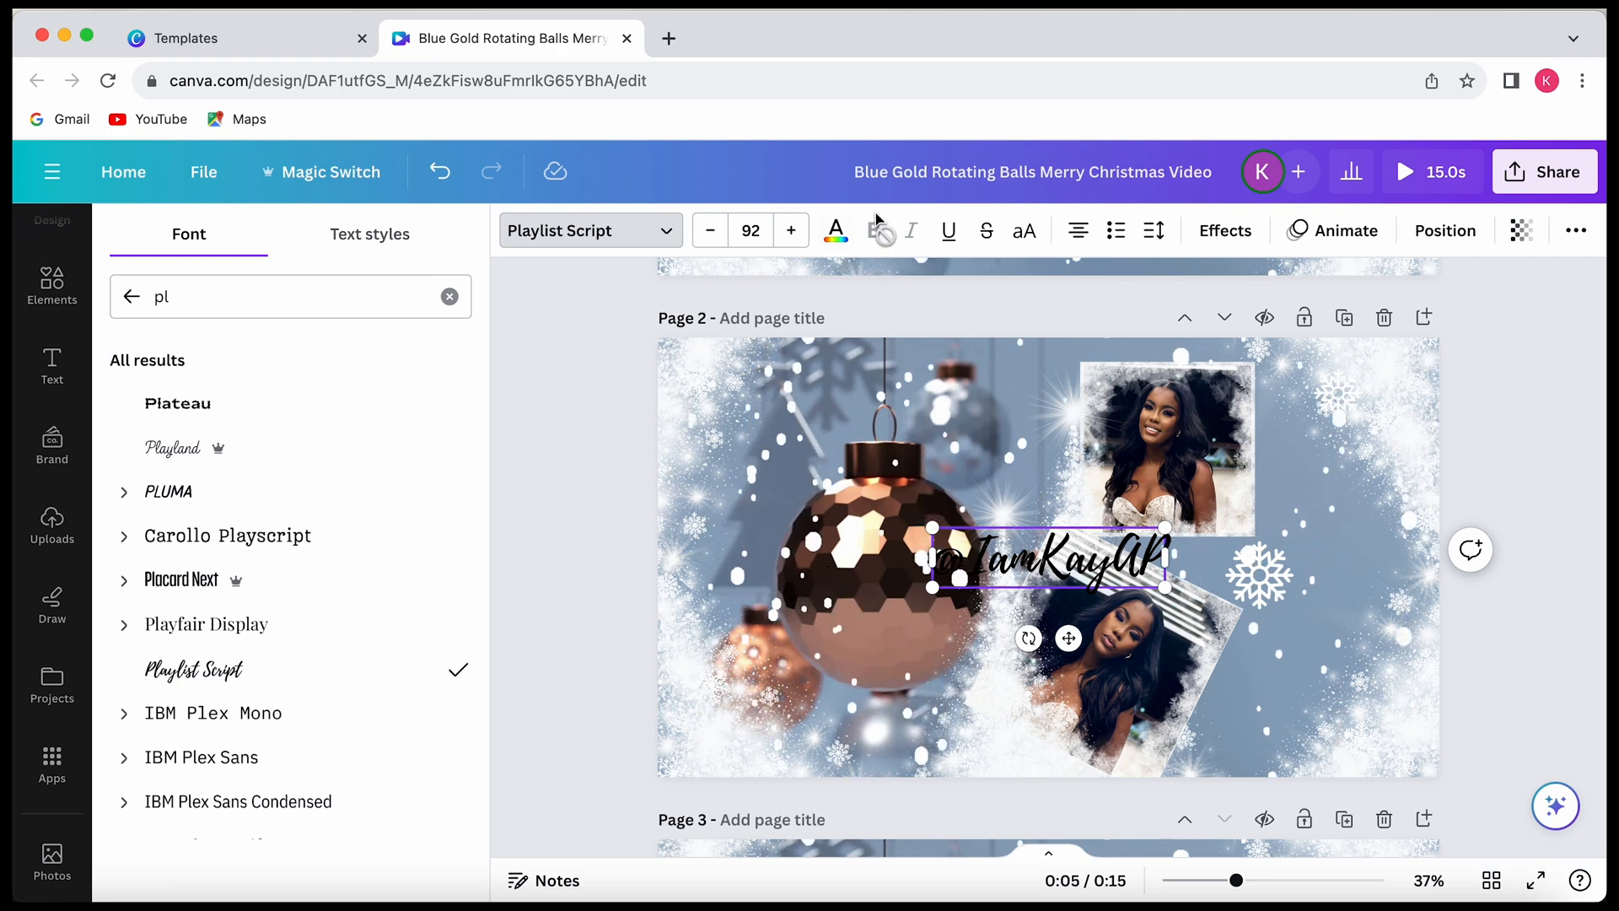
- Recolor the channel handle text on page 2 solid white
{"action": "left_click", "coordinate": [837, 233]}
{"action": "left_click", "coordinate": [266, 367]}
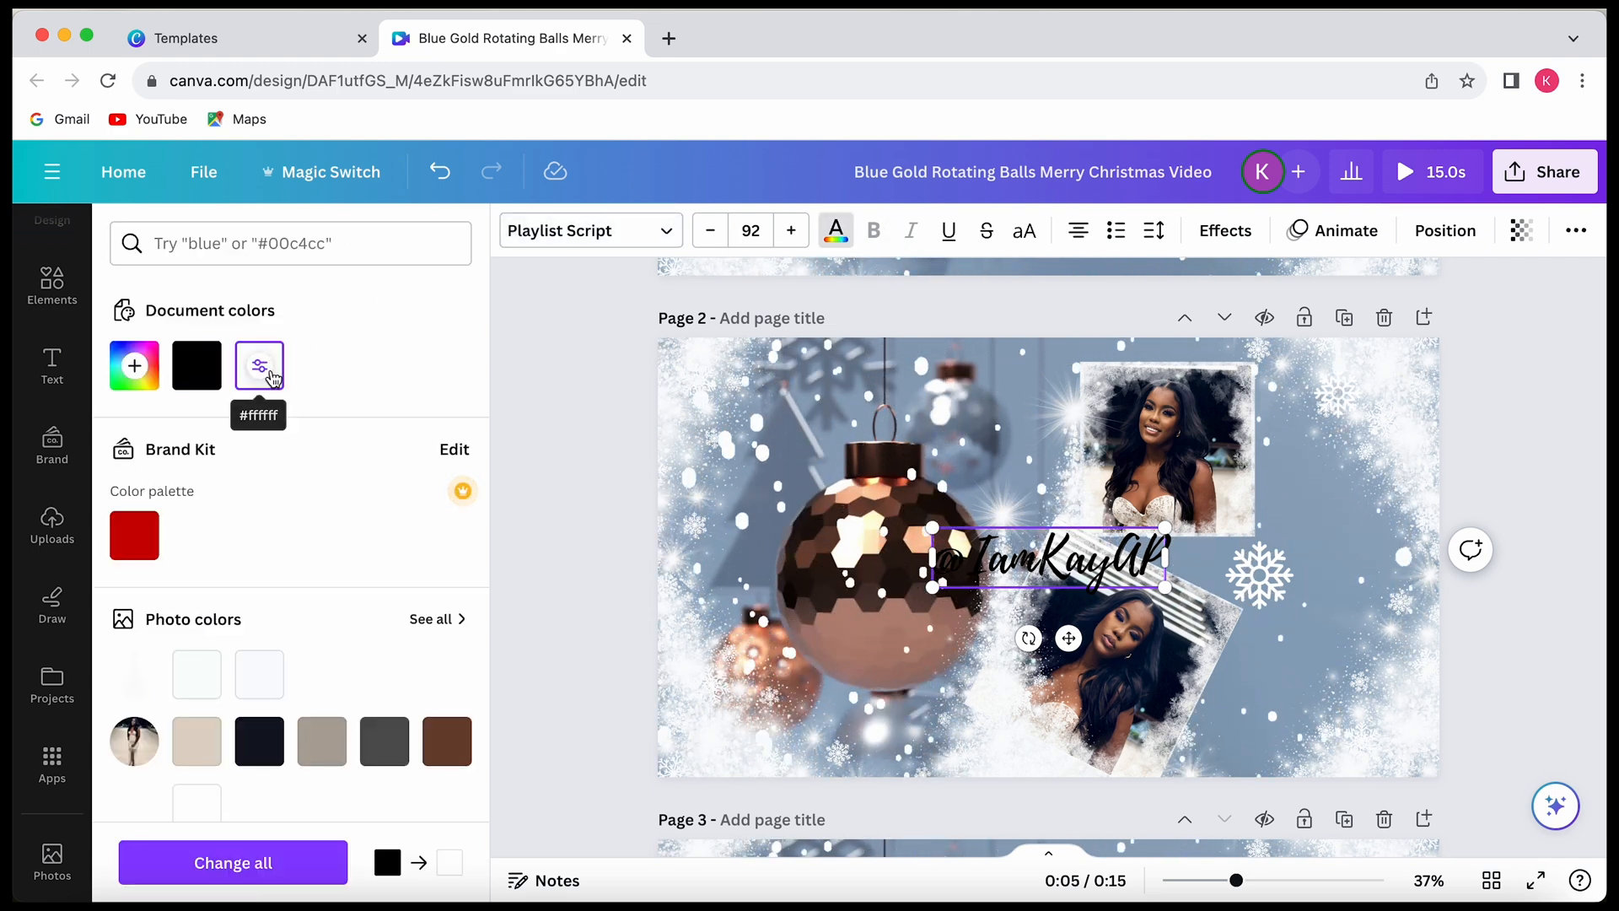
{"action": "left_click", "coordinate": [274, 374]}
{"action": "left_click", "coordinate": [274, 362]}
{"action": "left_click", "coordinate": [366, 353]}
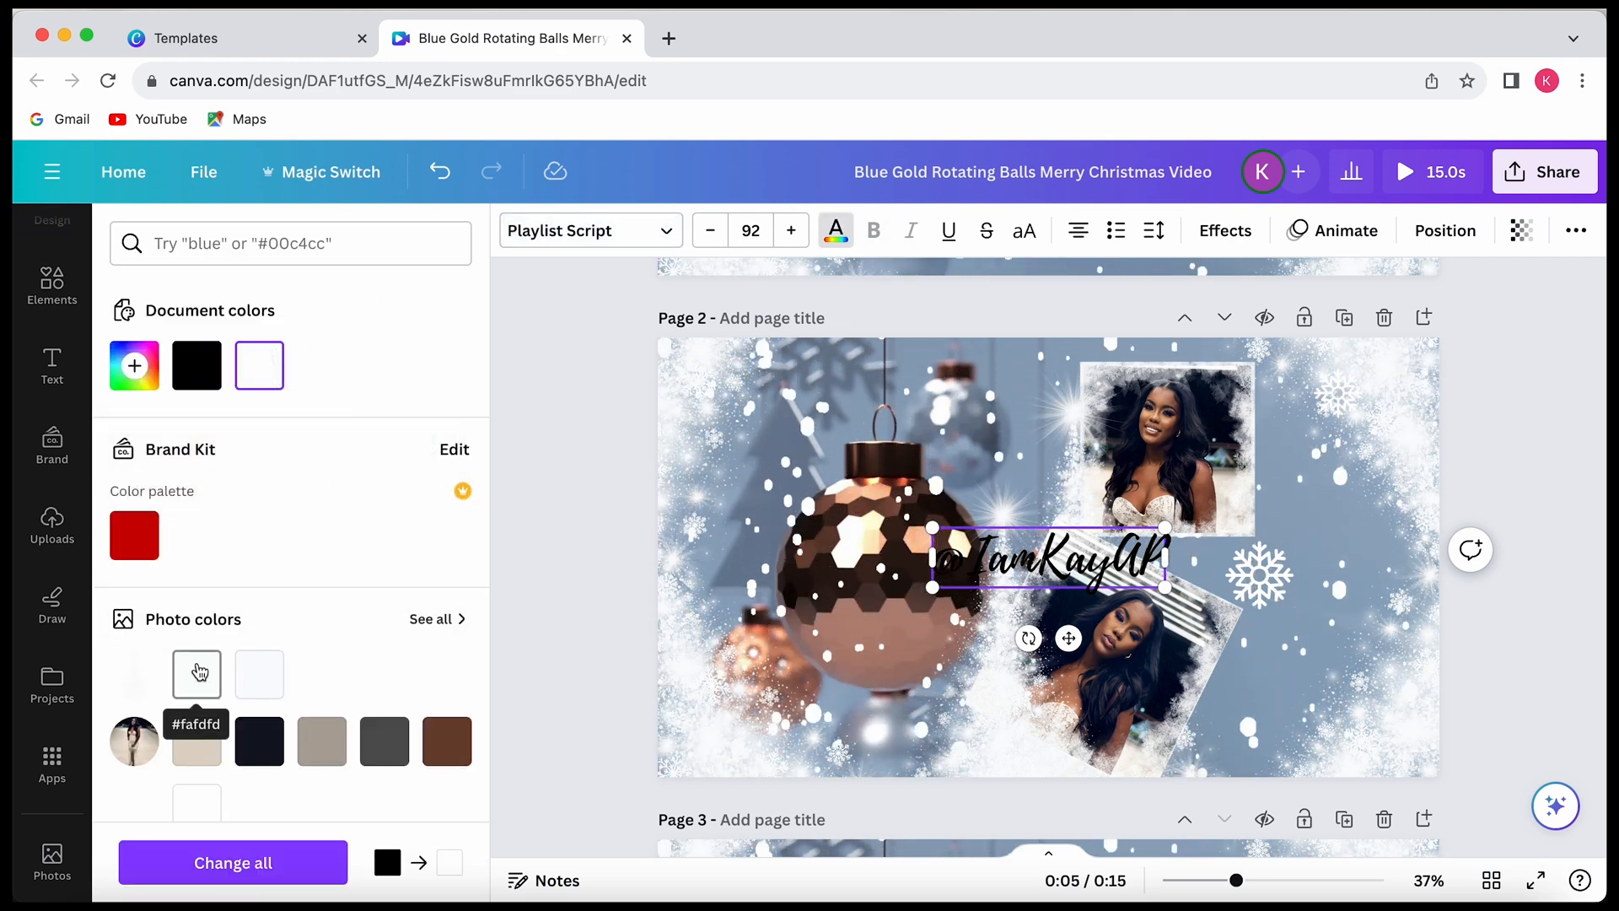
{"action": "scroll", "coordinate": [245, 604], "scroll_direction": "down", "scroll_amount": 2}
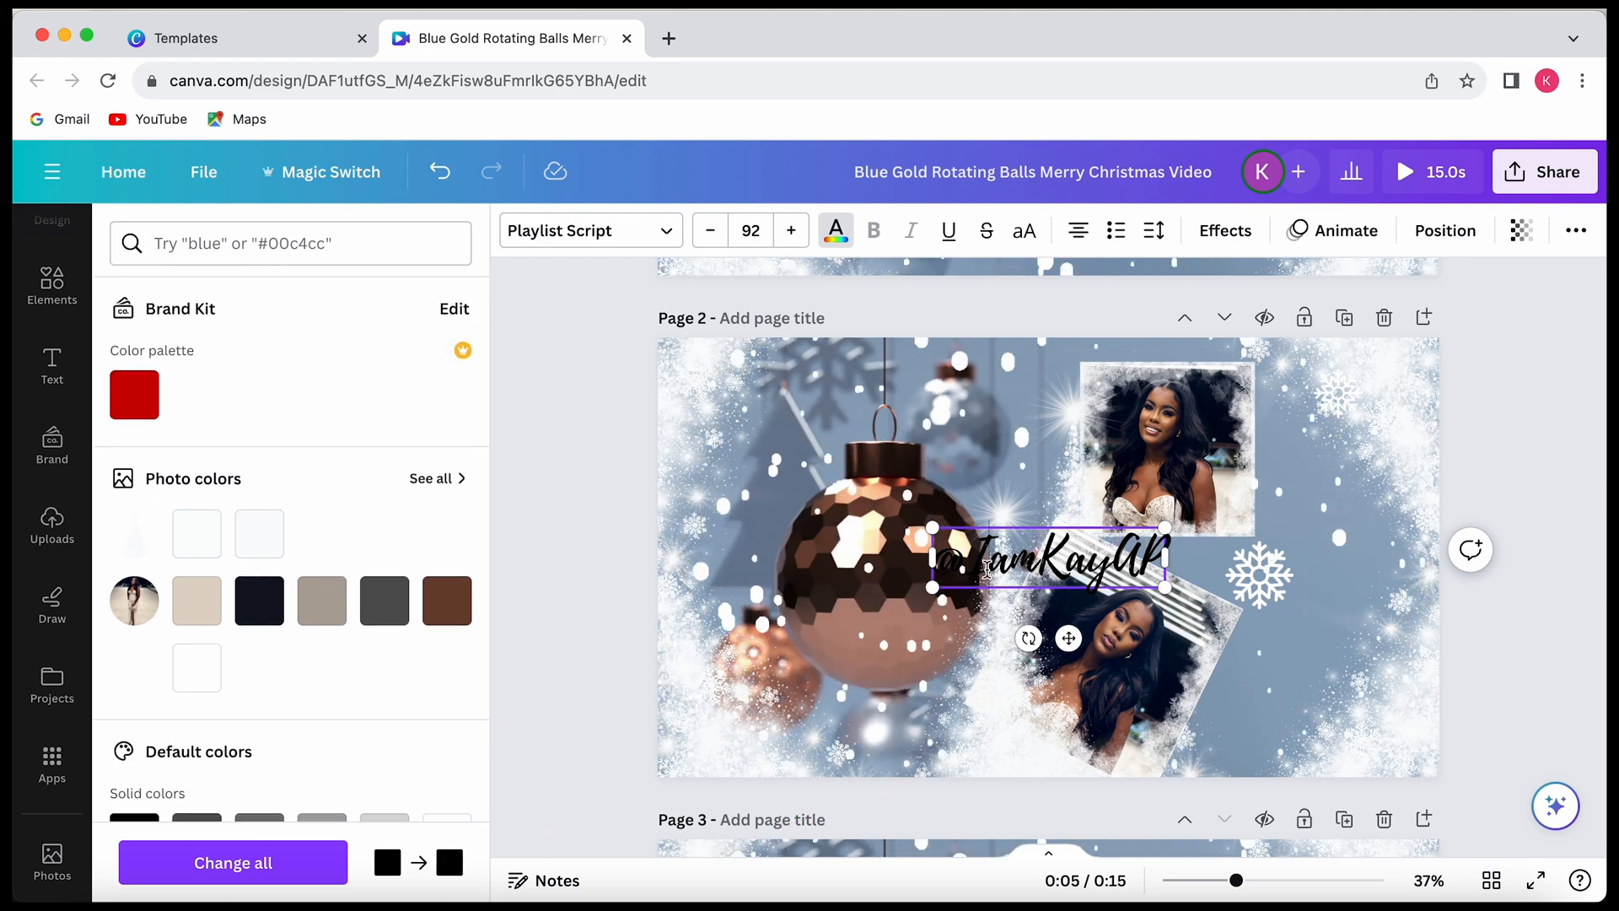
{"action": "left_click", "coordinate": [211, 537]}
{"action": "scroll", "coordinate": [245, 607], "scroll_direction": "down", "scroll_amount": 4}
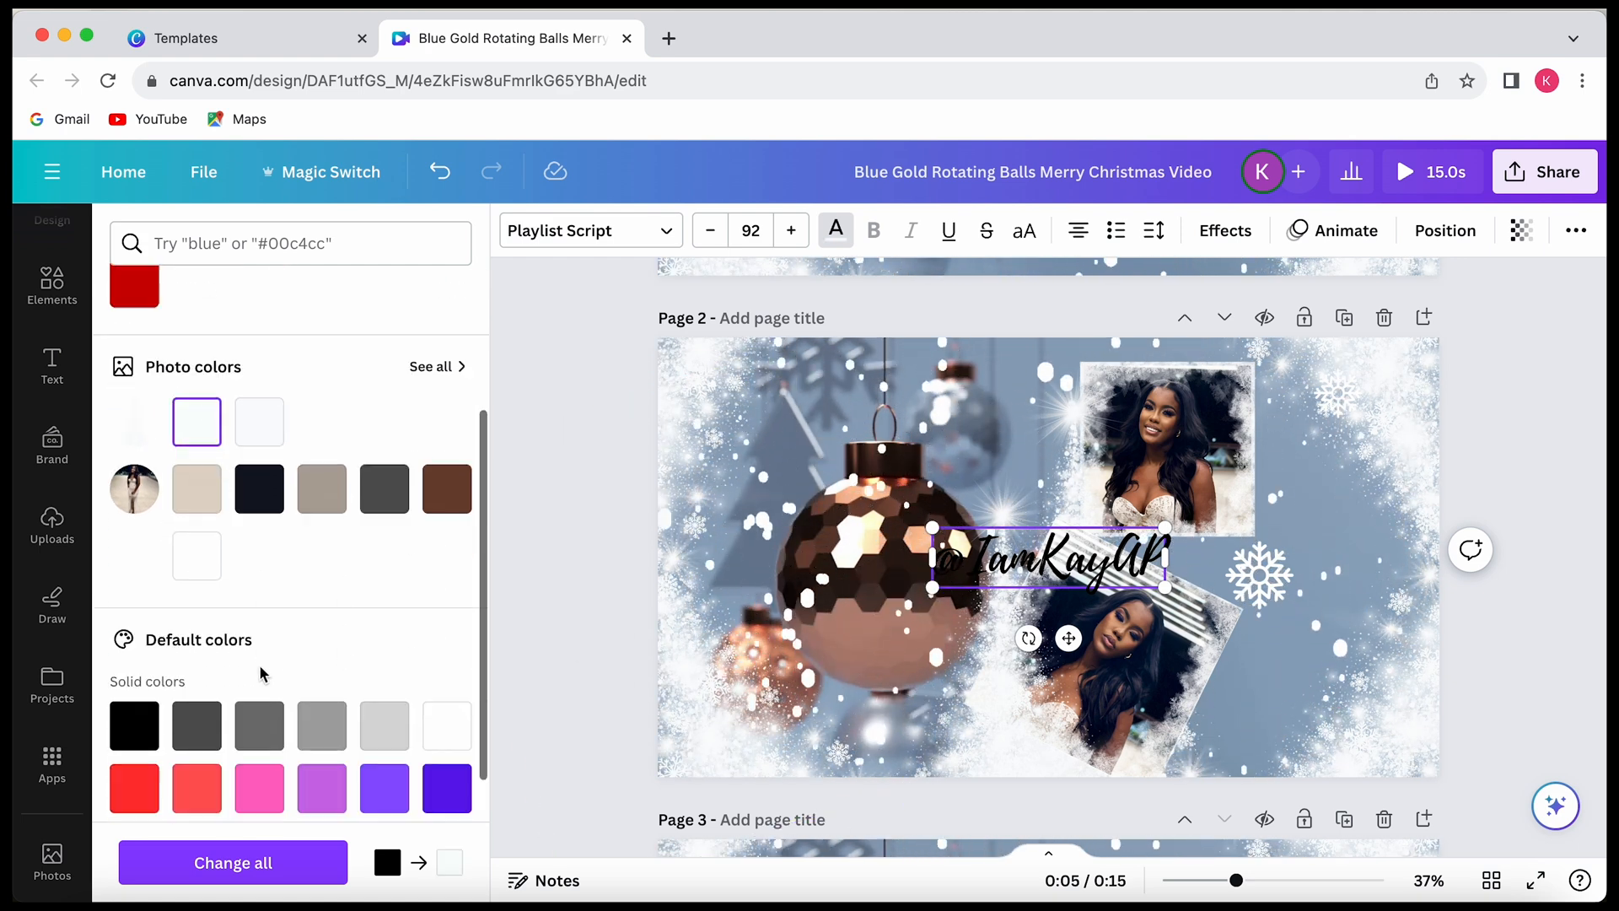
{"action": "left_click", "coordinate": [447, 520]}
{"action": "double_click", "coordinate": [971, 557]}
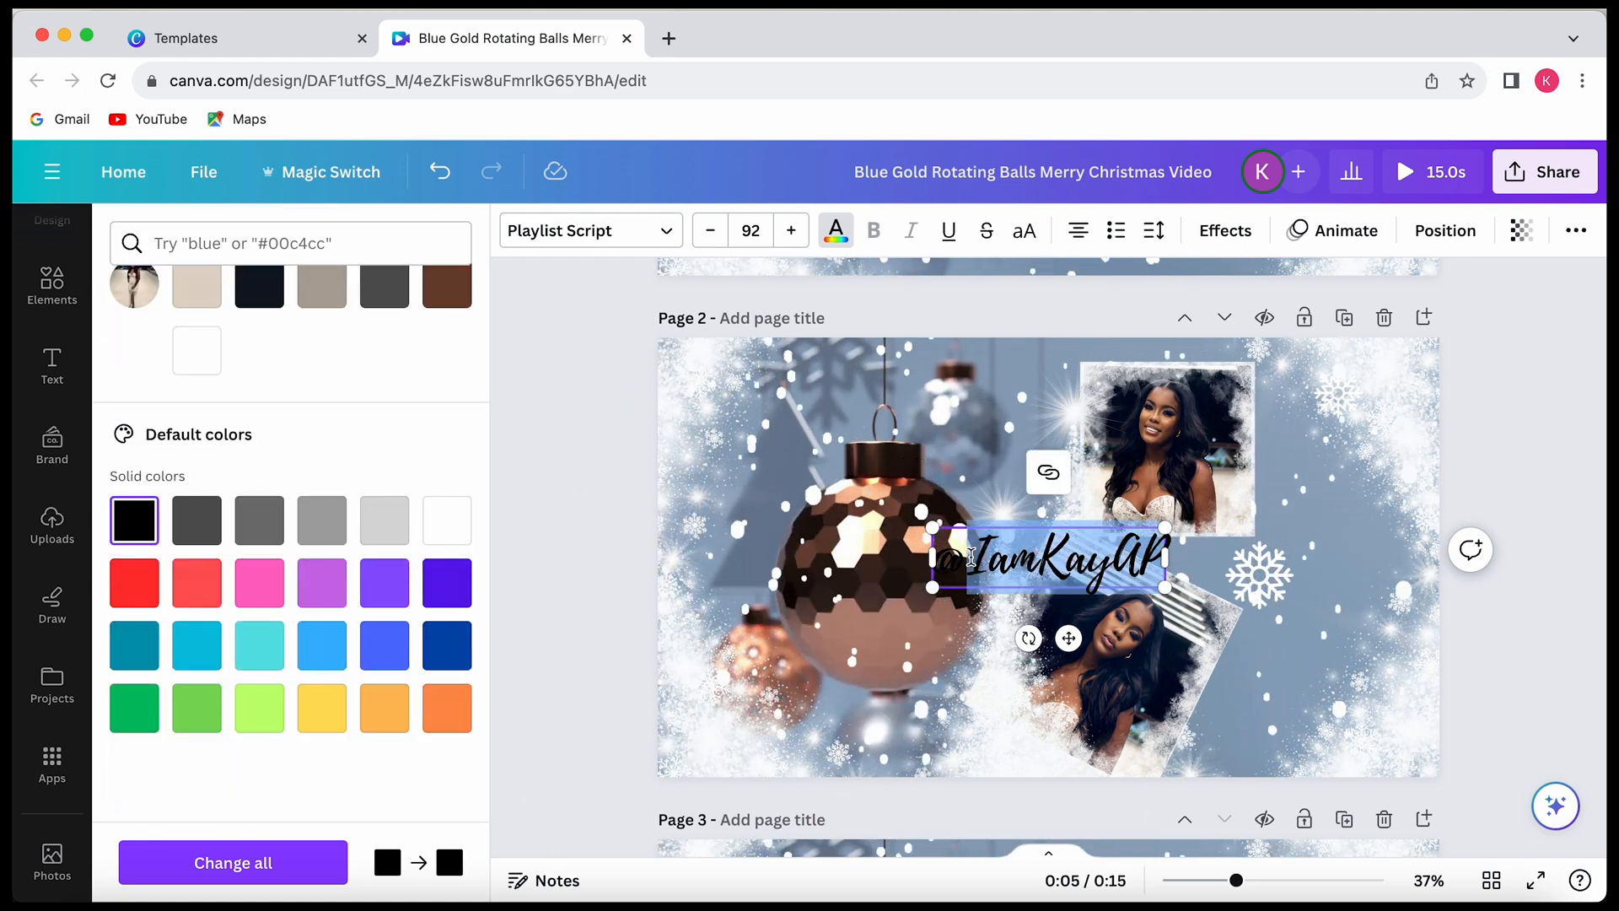
{"action": "left_click", "coordinate": [456, 532]}
{"action": "left_click", "coordinate": [695, 497]}
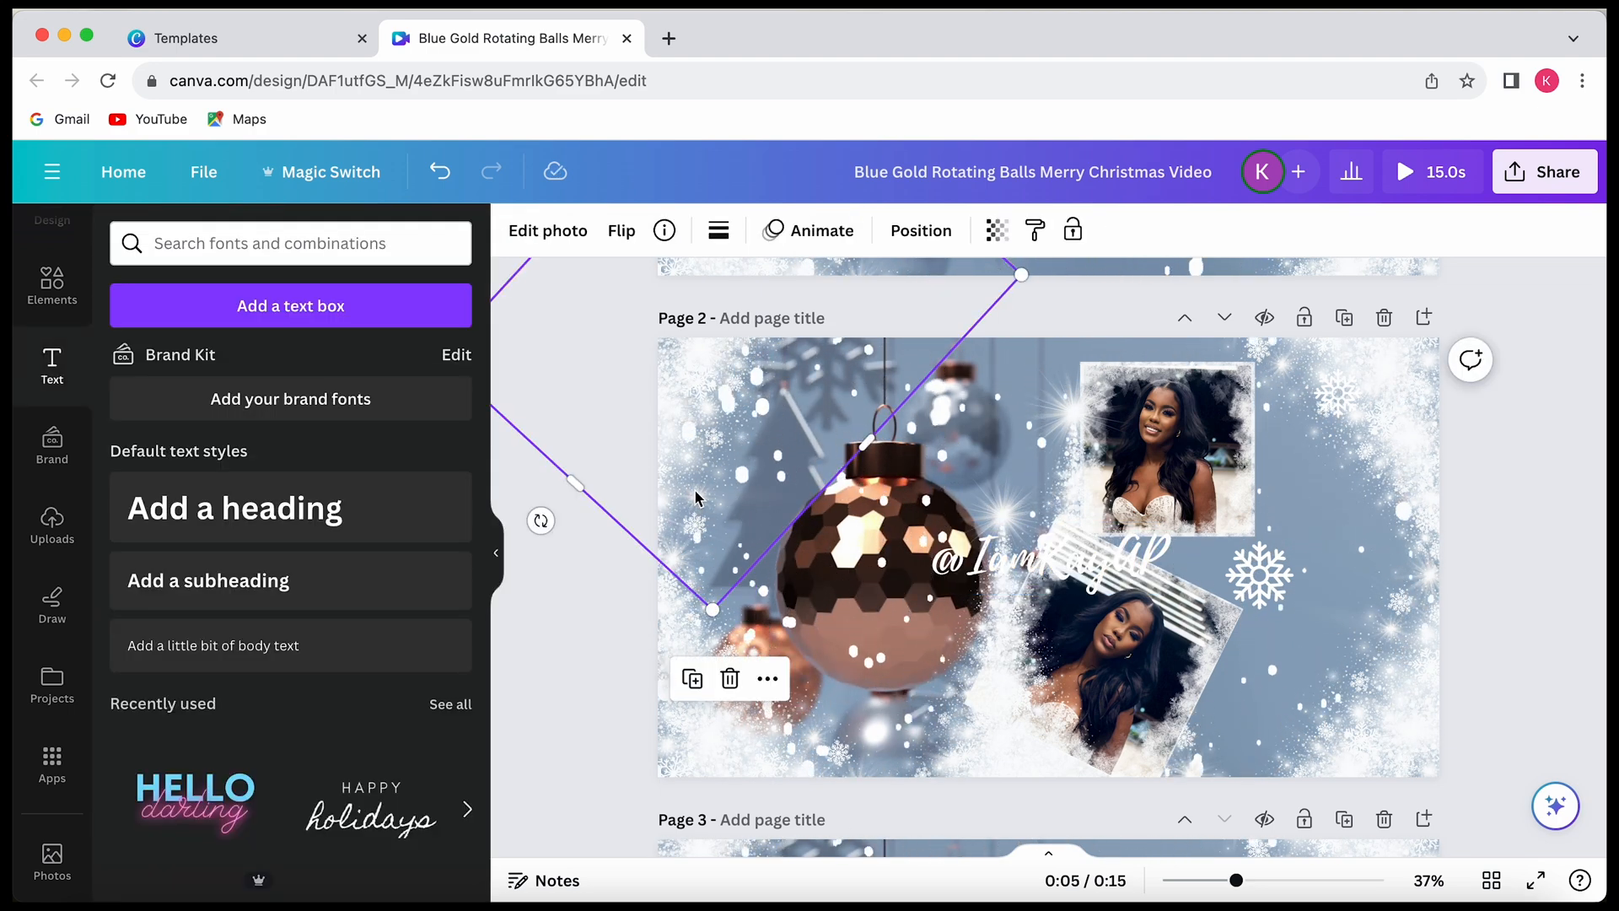
- Enlarge the handle text to font size 162 and move it slightly right, across the ornament and the photos
{"action": "left_click", "coordinate": [970, 567]}
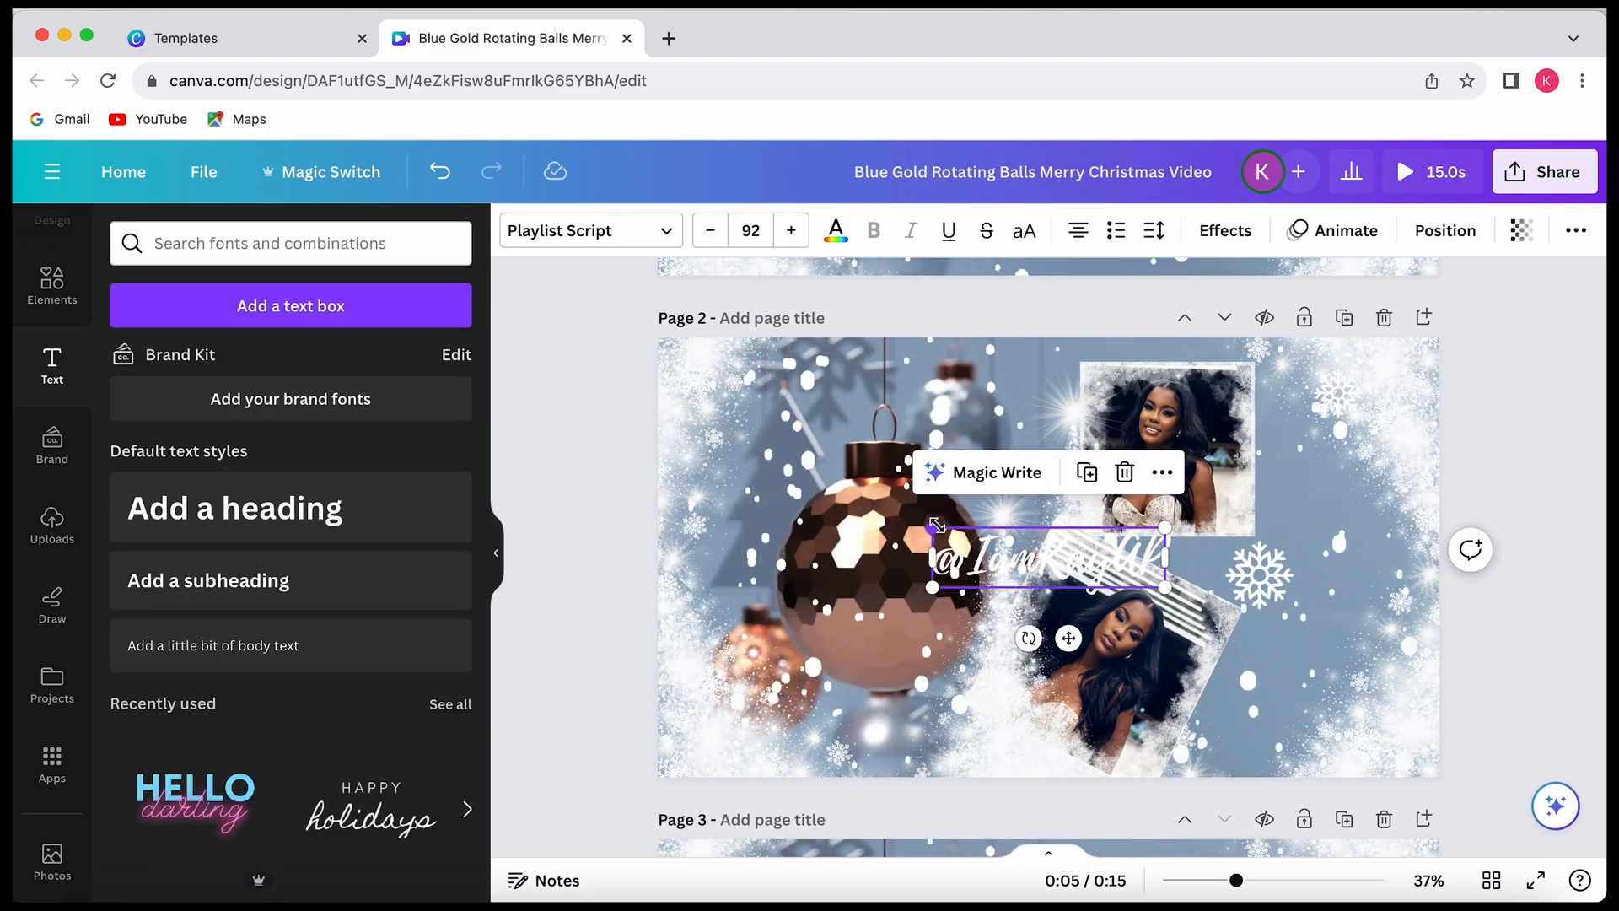
{"action": "left_click_drag", "start_coordinate": [936, 524], "coordinate": [758, 481]}
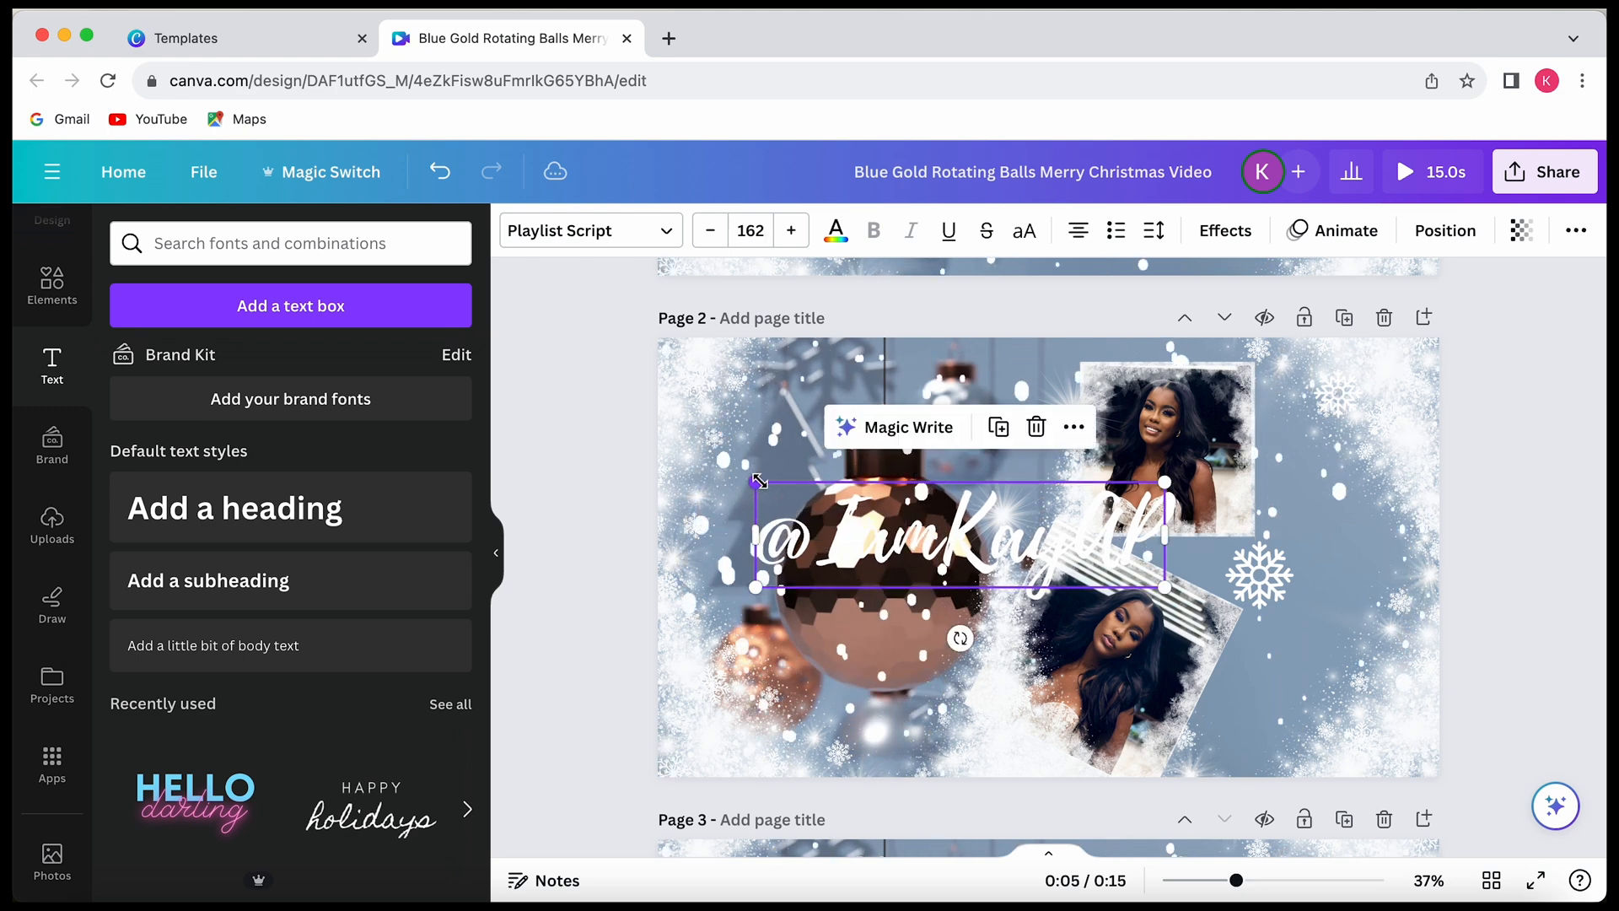
{"action": "left_click_drag", "start_coordinate": [1041, 524], "coordinate": [1101, 530]}
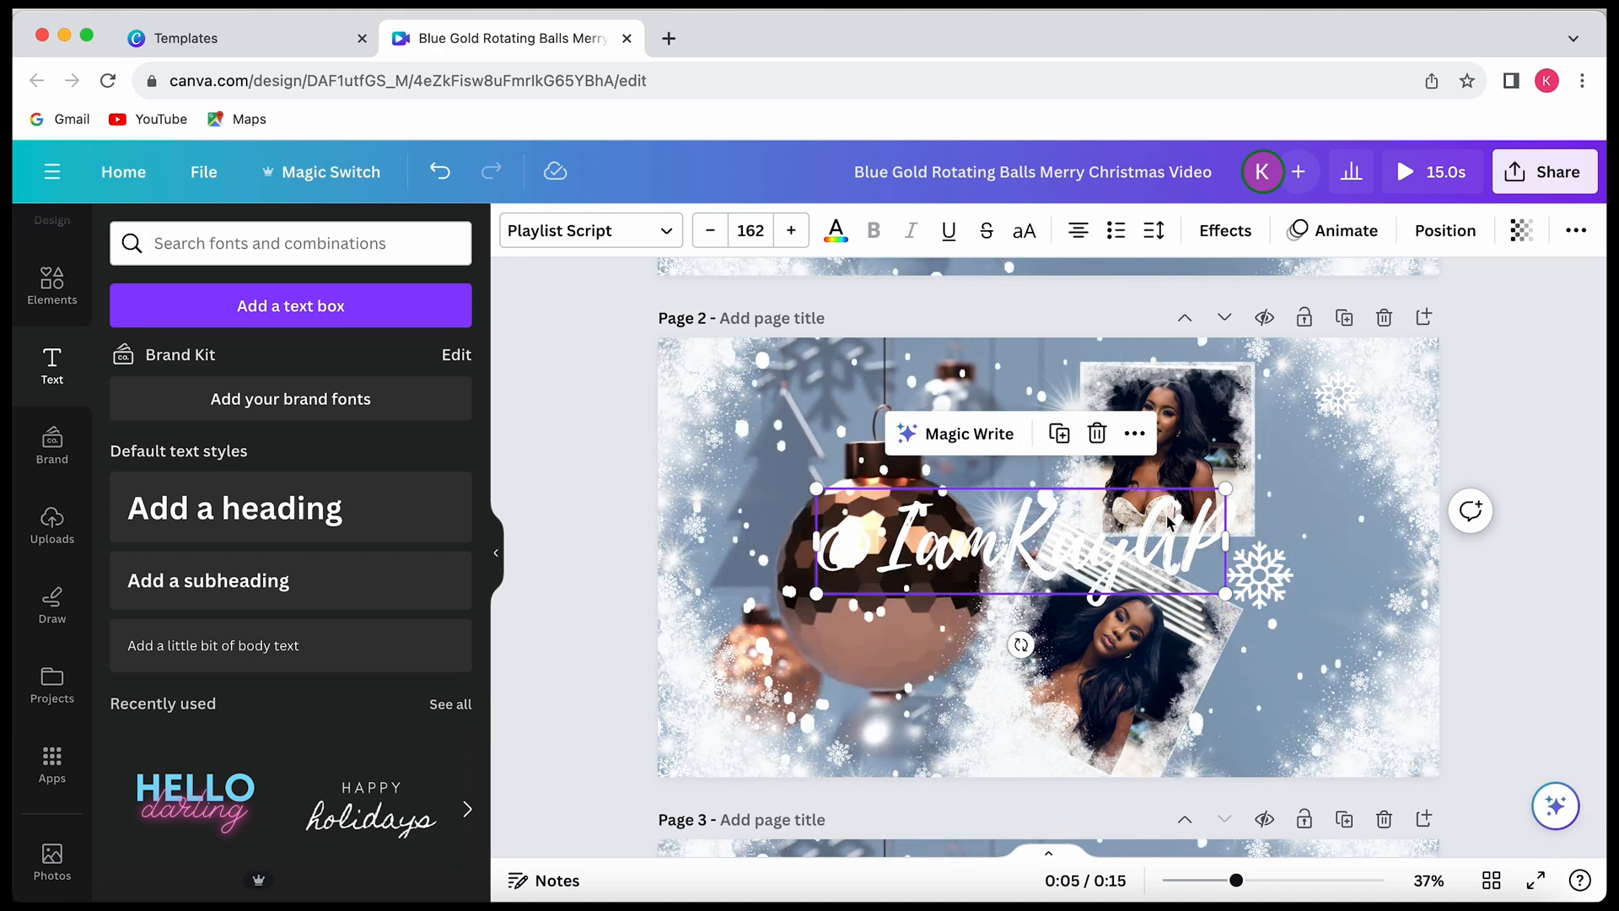
- Set the handle text's font size to 181 and shift it slightly up and to the right
{"action": "left_click", "coordinate": [790, 231]}
{"action": "left_click", "coordinate": [790, 230]}
{"action": "left_click", "coordinate": [790, 230]}
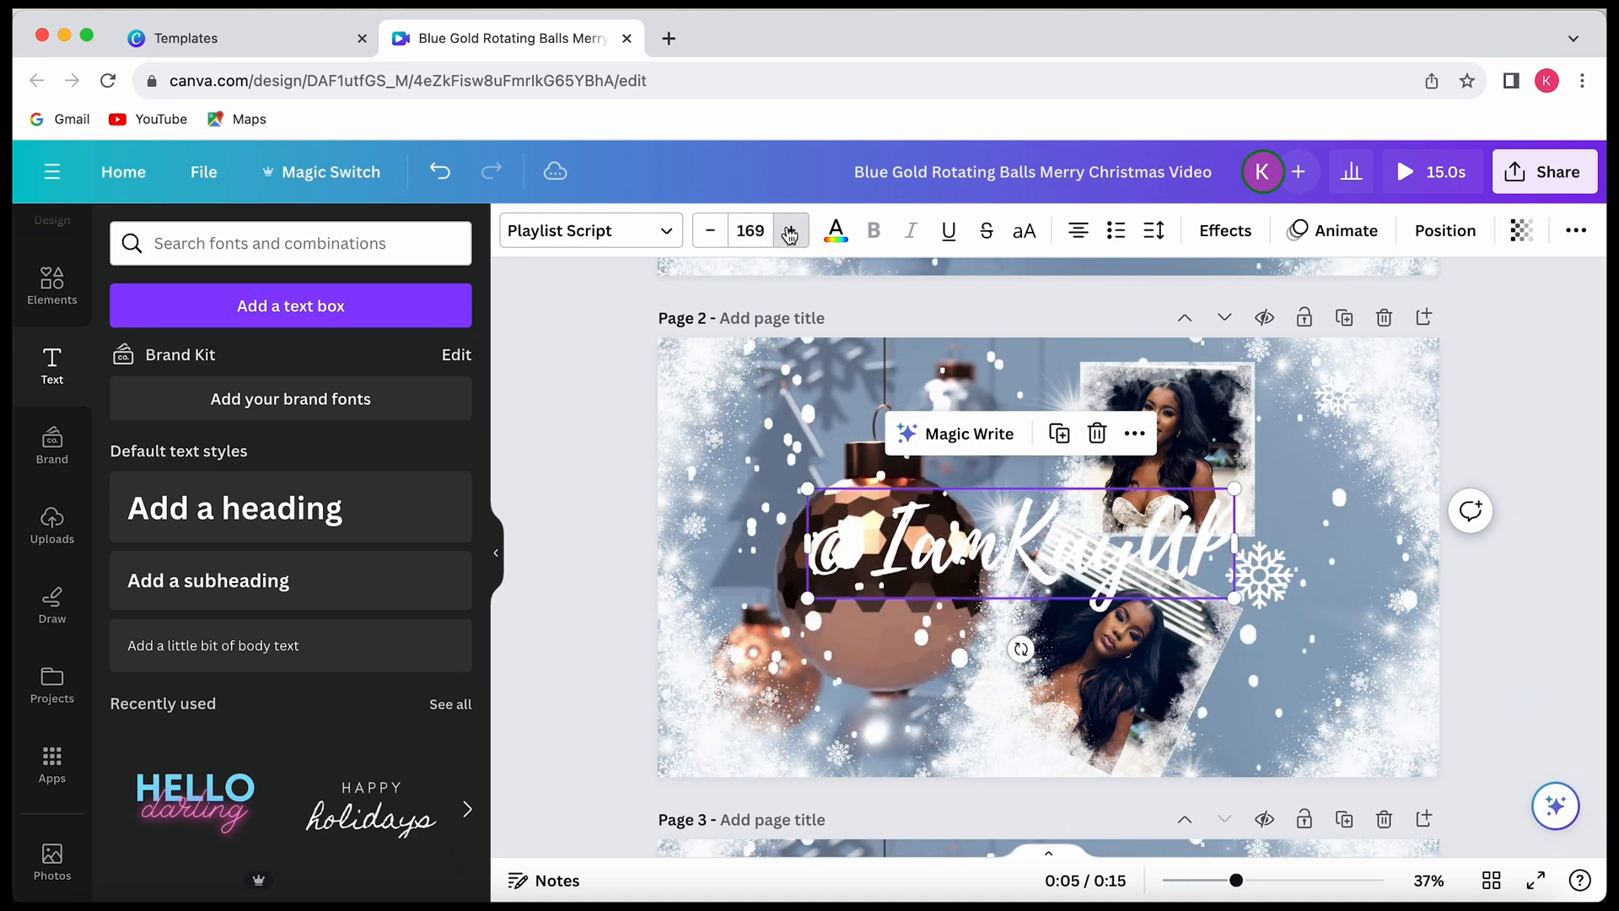
{"action": "left_click", "coordinate": [790, 230]}
{"action": "left_click", "coordinate": [790, 230]}
{"action": "left_click", "coordinate": [790, 230]}
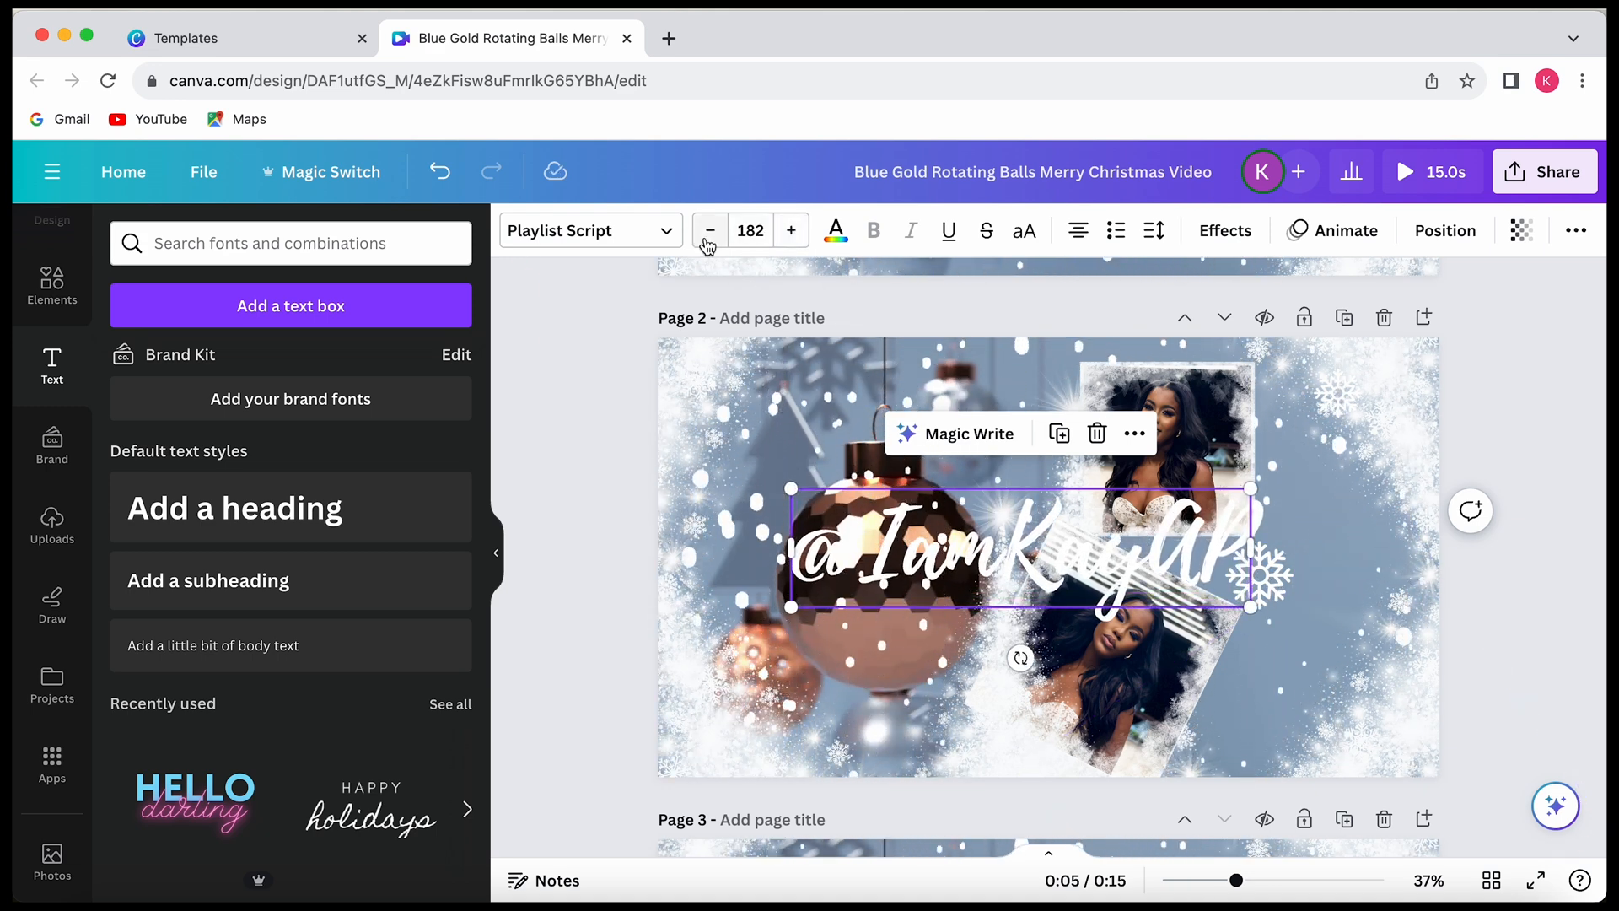
{"action": "left_click_drag", "start_coordinate": [1145, 579], "coordinate": [1185, 532]}
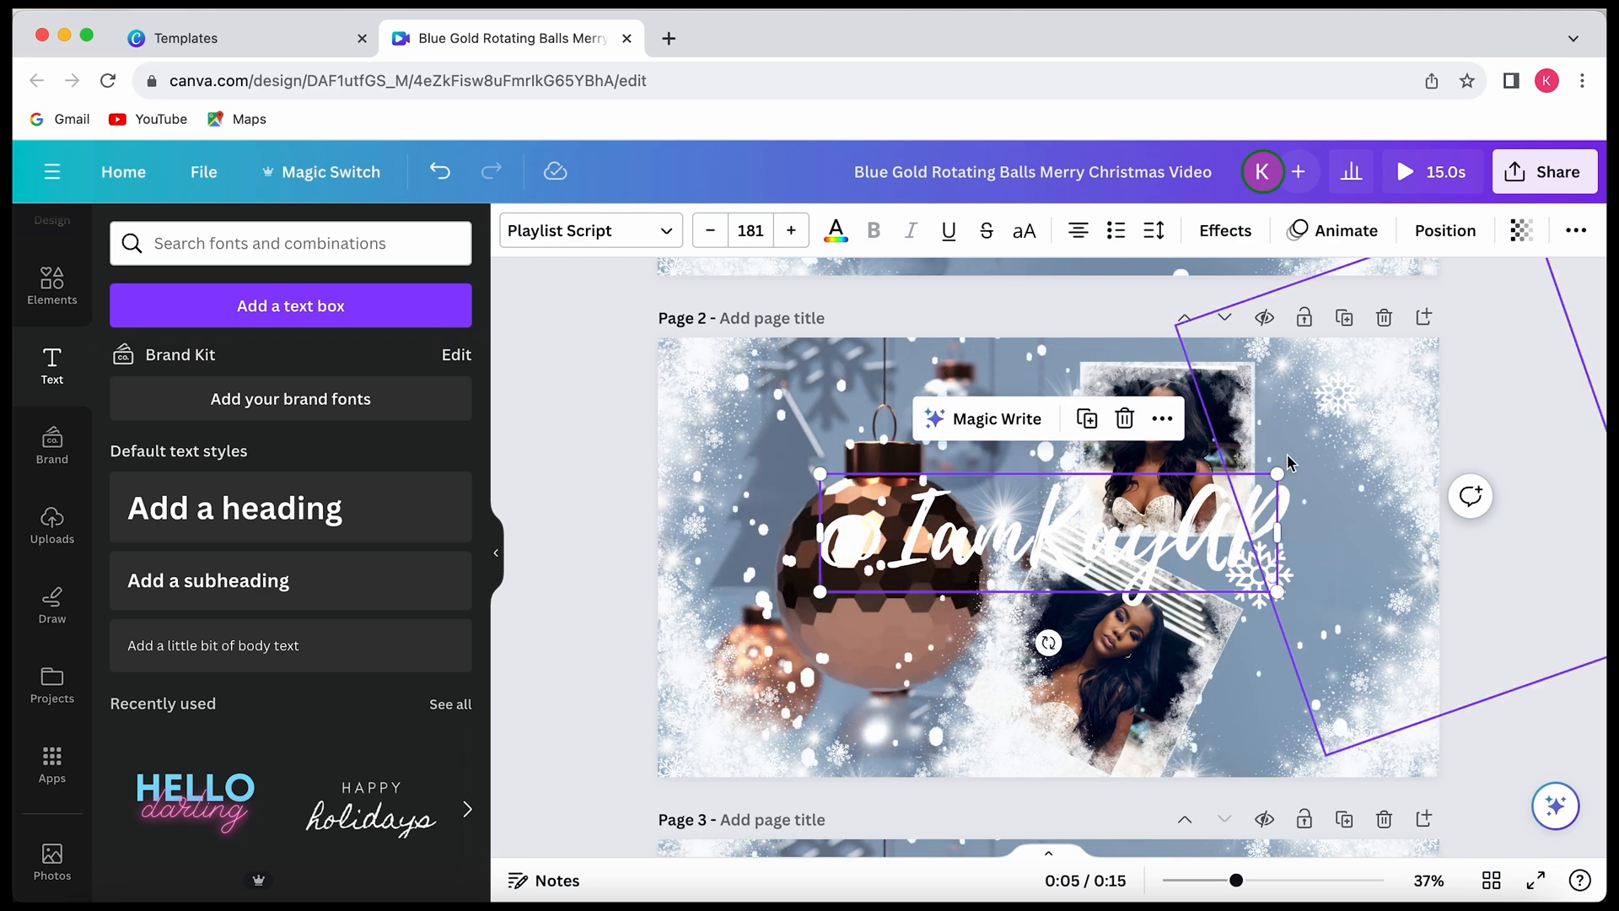
- Shift the larger sparkling tree left and move the upright photo with its snowy frame slightly right, undoing the photo's deletion
{"action": "left_click", "coordinate": [1236, 435]}
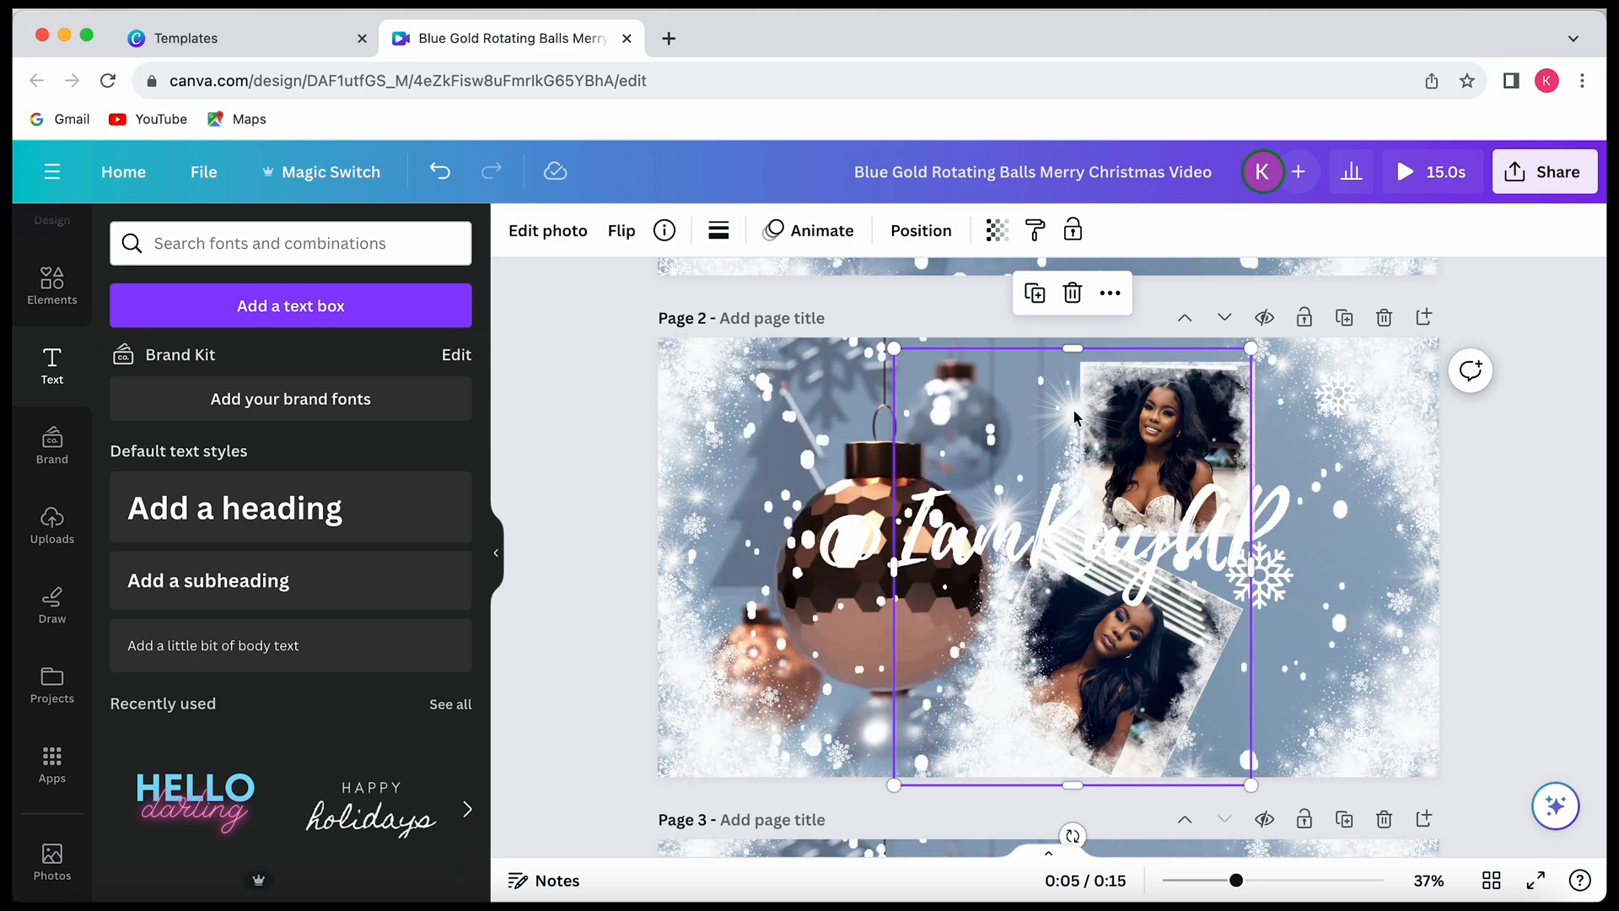
{"action": "left_click_drag", "start_coordinate": [1076, 416], "coordinate": [1000, 412]}
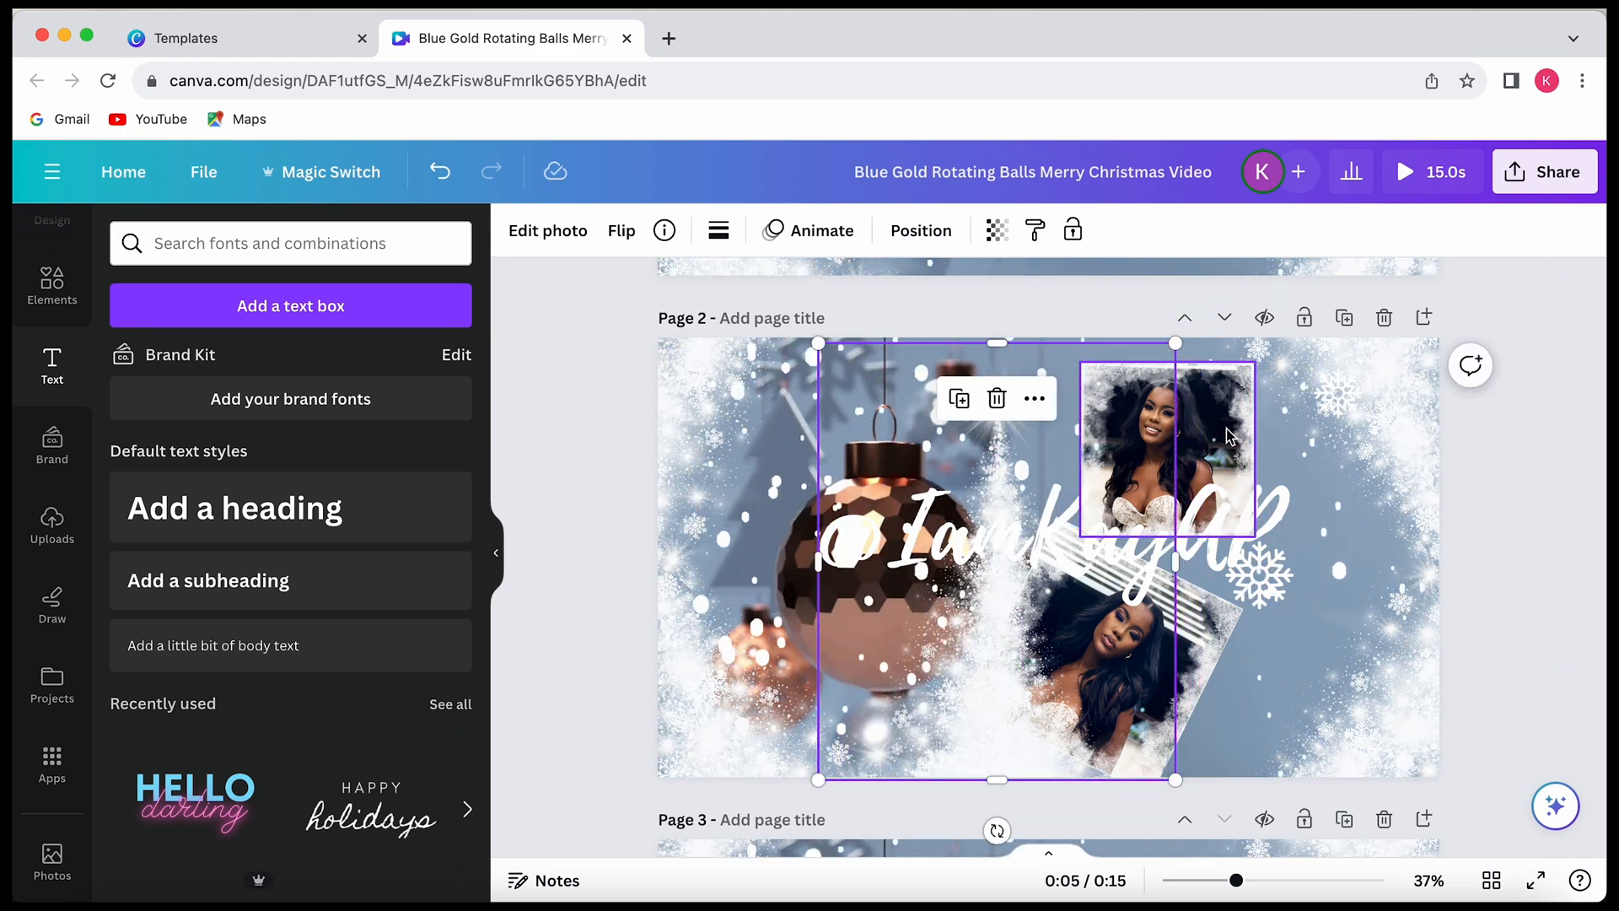
{"action": "left_click_drag", "start_coordinate": [1226, 436], "coordinate": [1183, 428]}
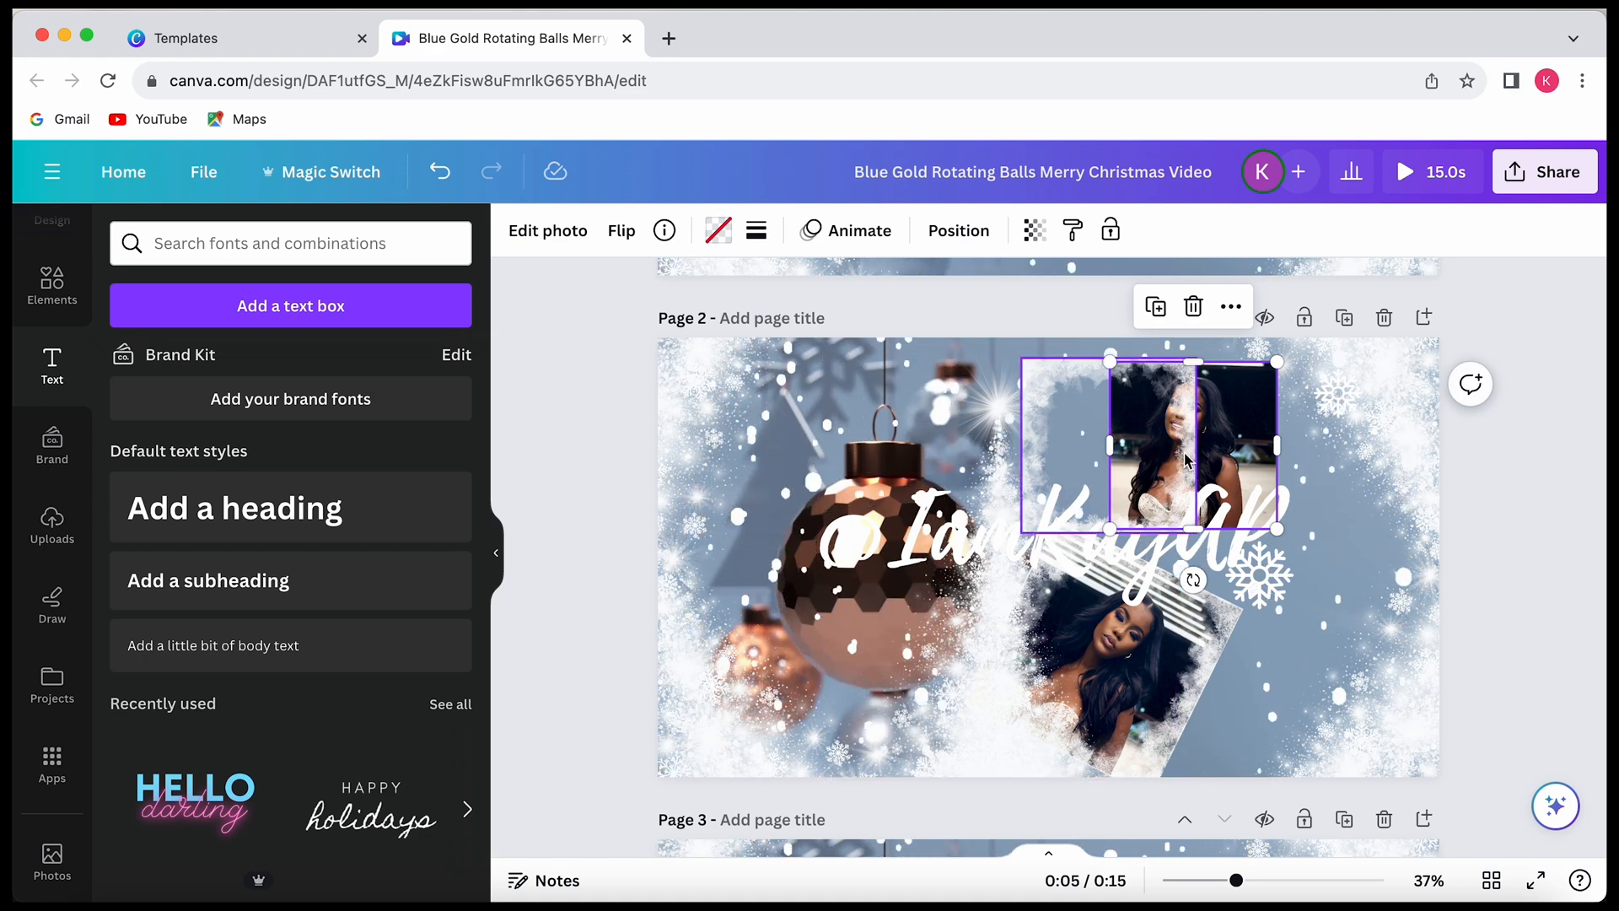
{"action": "key", "text": "Delete"}
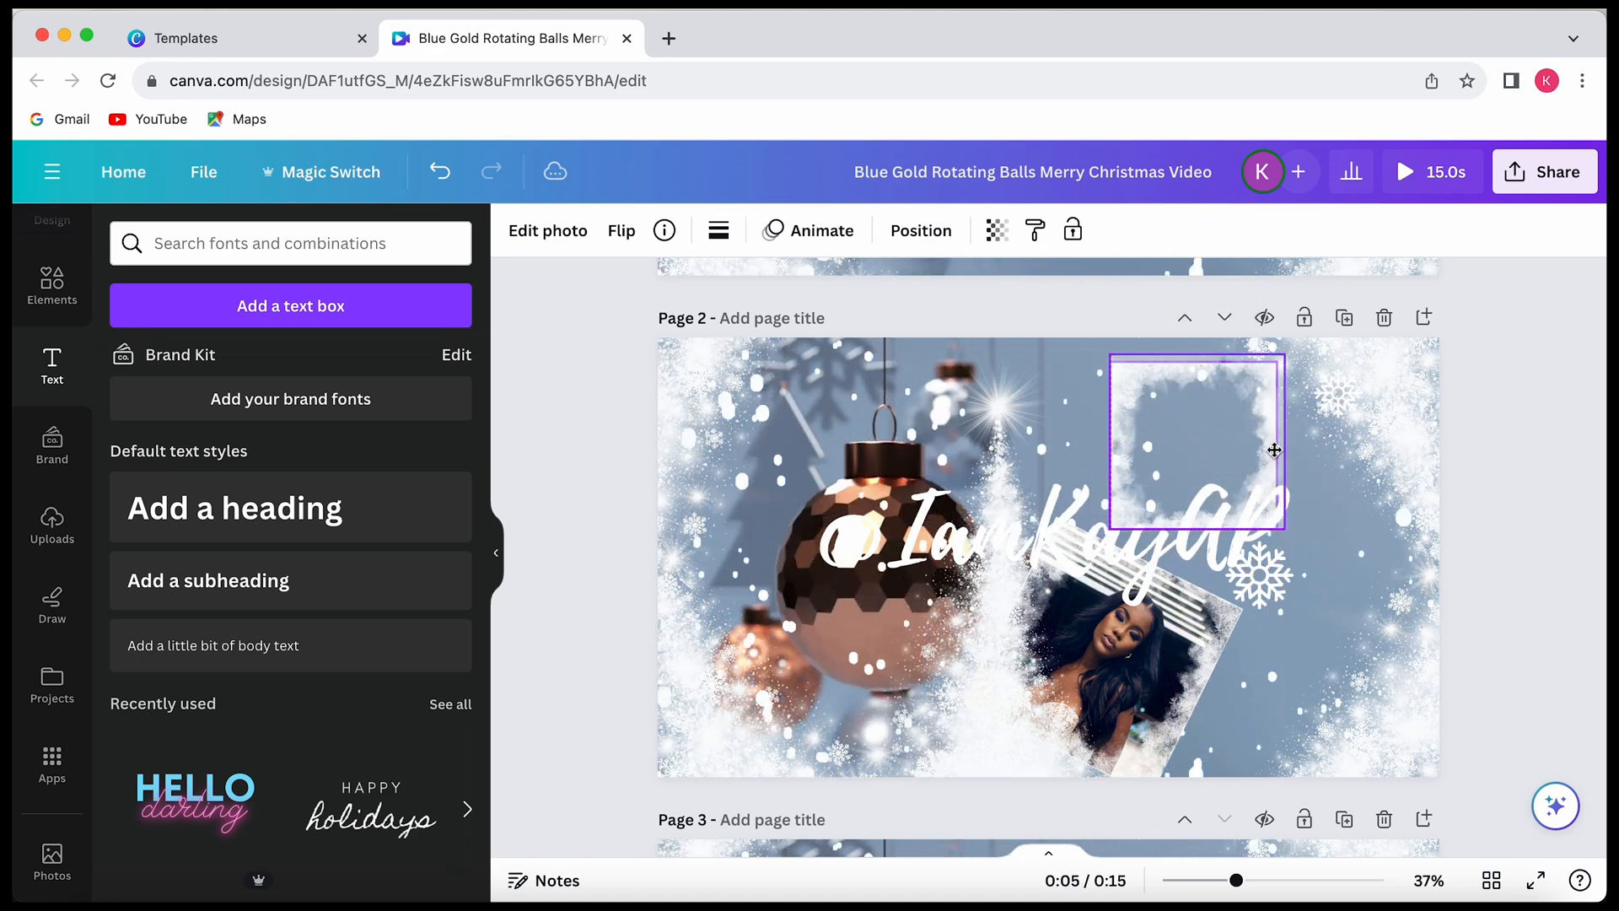
{"action": "left_click", "coordinate": [440, 172]}
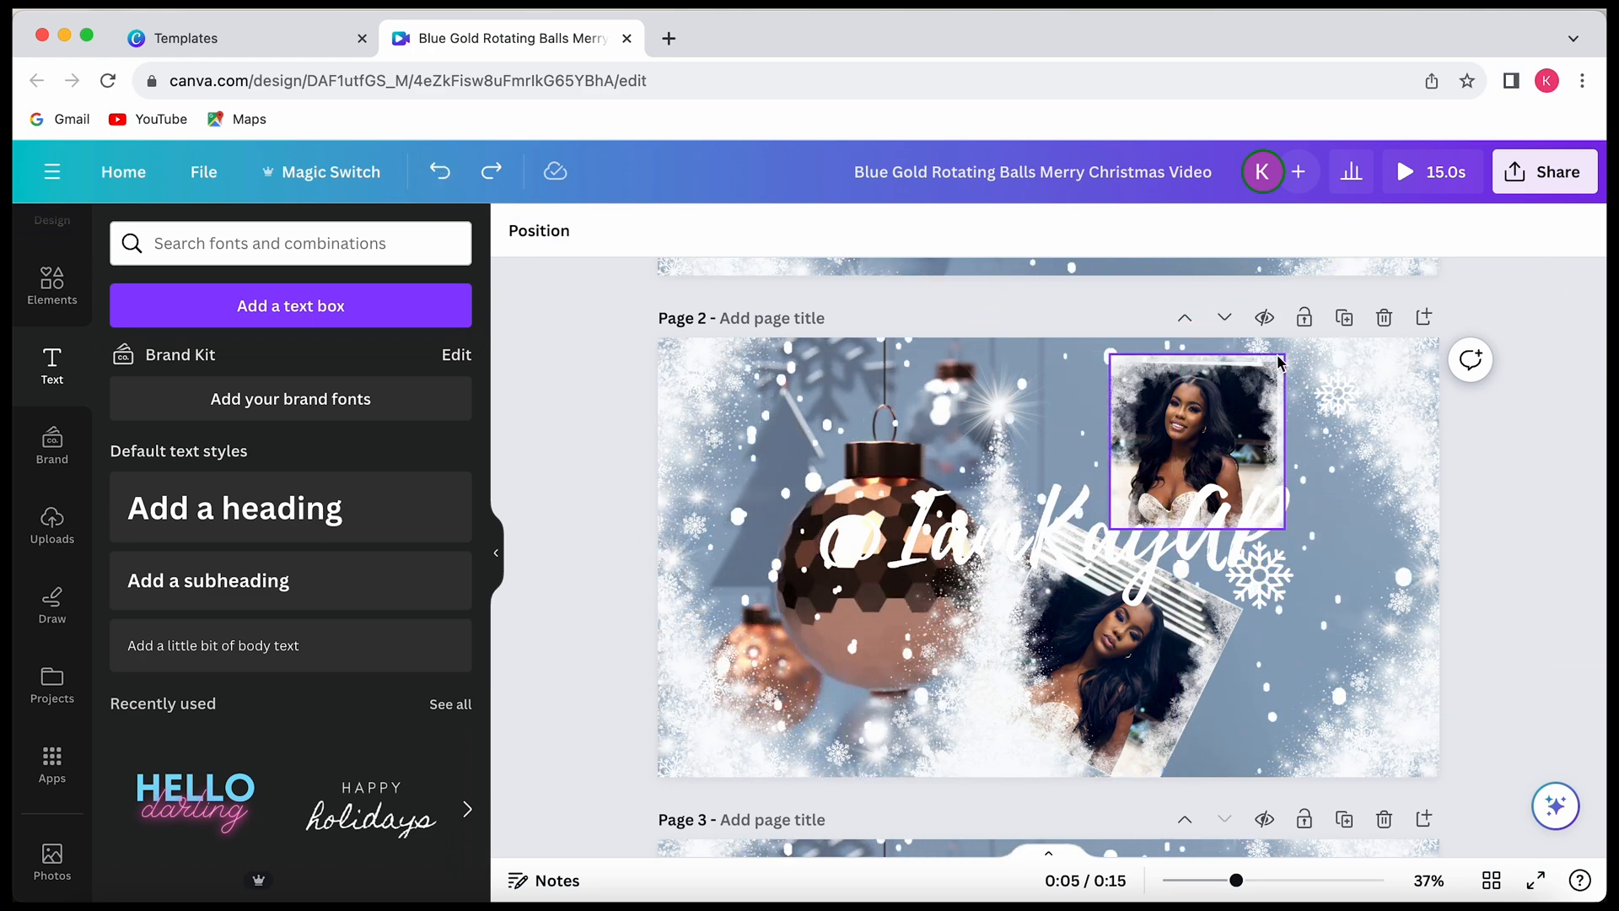
{"action": "left_click_drag", "start_coordinate": [1280, 360], "coordinate": [1280, 368]}
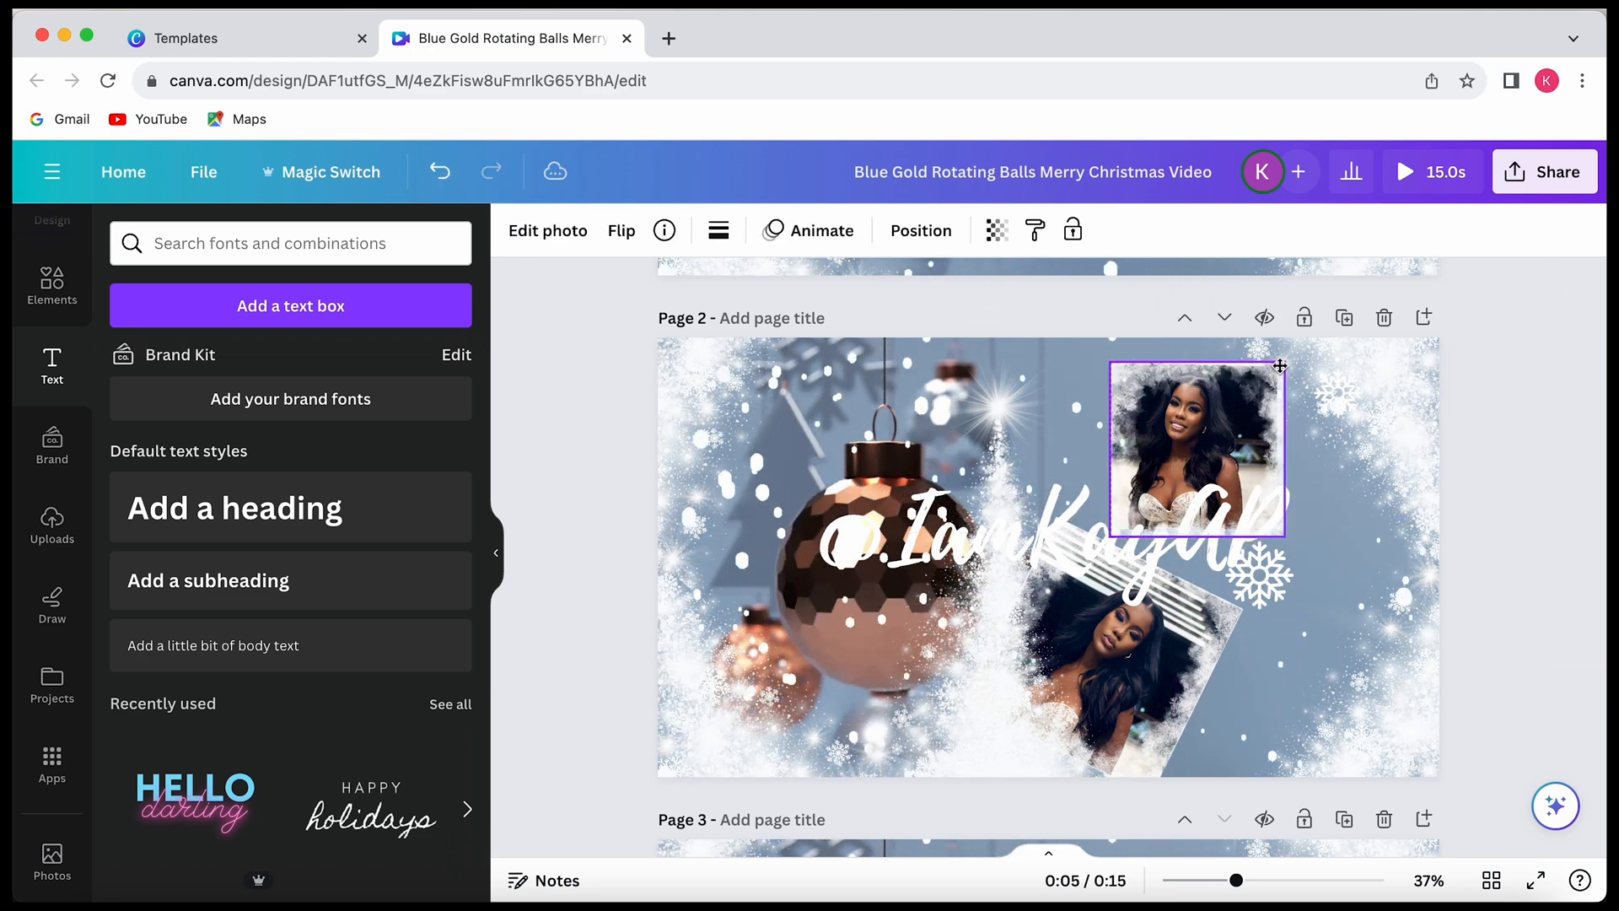
- Bring the sparkling tree back beside the upright photo and nudge the handle text slightly left and up
{"action": "mouse_move", "coordinate": [1216, 644]}
{"action": "left_mouse_down"}
{"action": "mouse_move", "coordinate": [1254, 645]}
{"action": "mouse_move", "coordinate": [1114, 637]}
{"action": "mouse_move", "coordinate": [1211, 641]}
{"action": "left_mouse_up"}
{"action": "left_click_drag", "start_coordinate": [1198, 561], "coordinate": [1179, 557]}
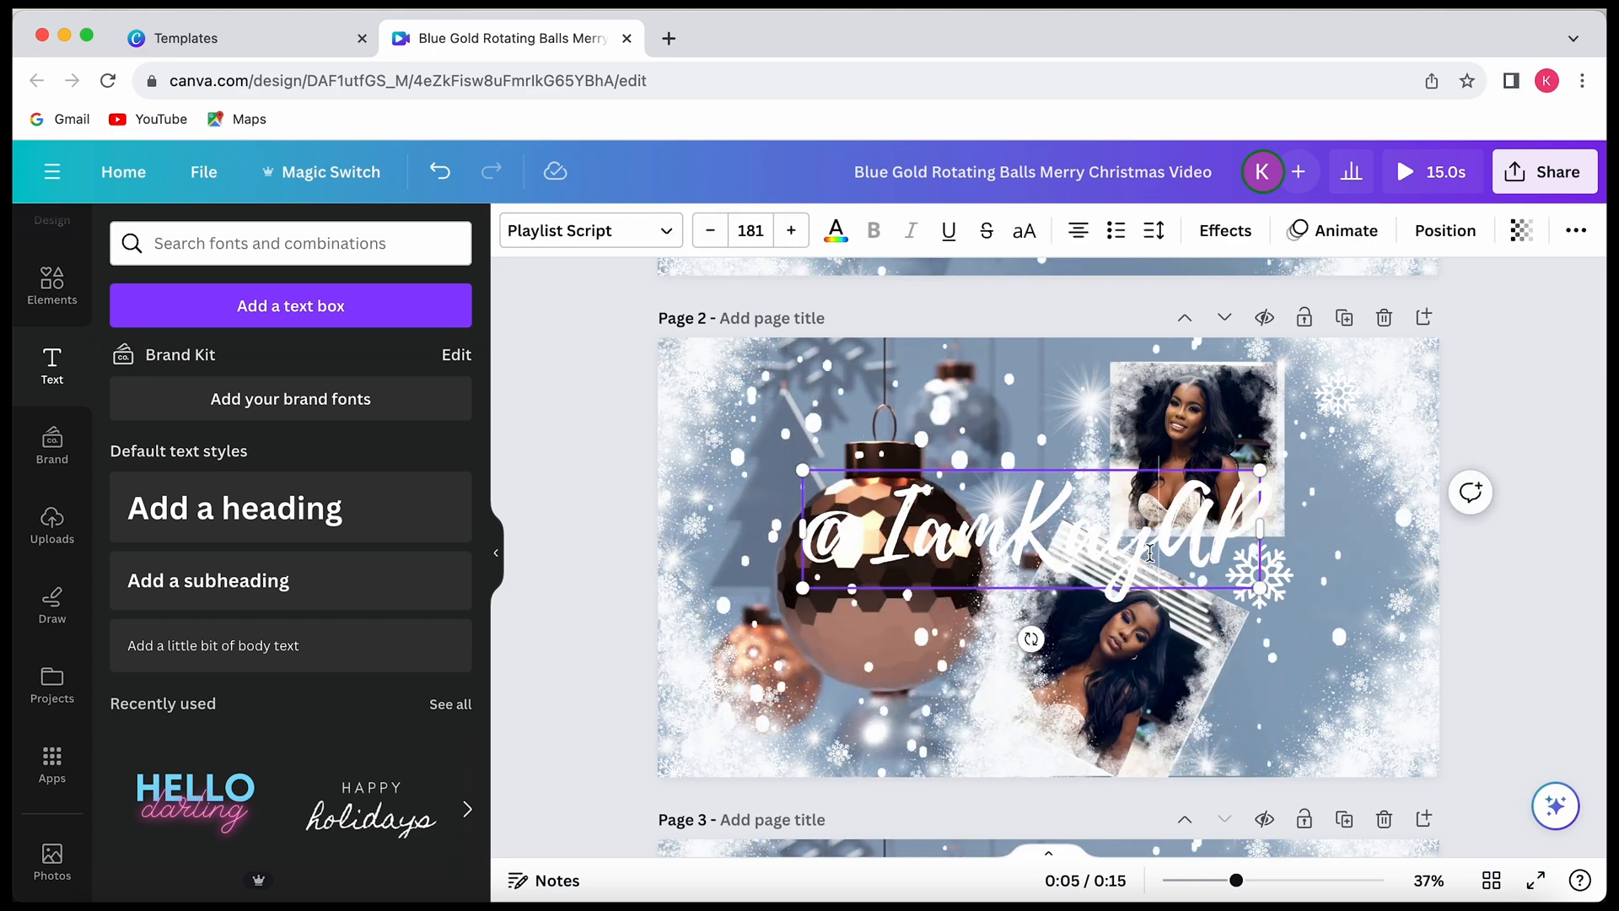
{"action": "left_click", "coordinate": [1299, 684]}
- Try the Lift text effect on the channel handle with an intensity of 96
{"action": "left_click", "coordinate": [1117, 533]}
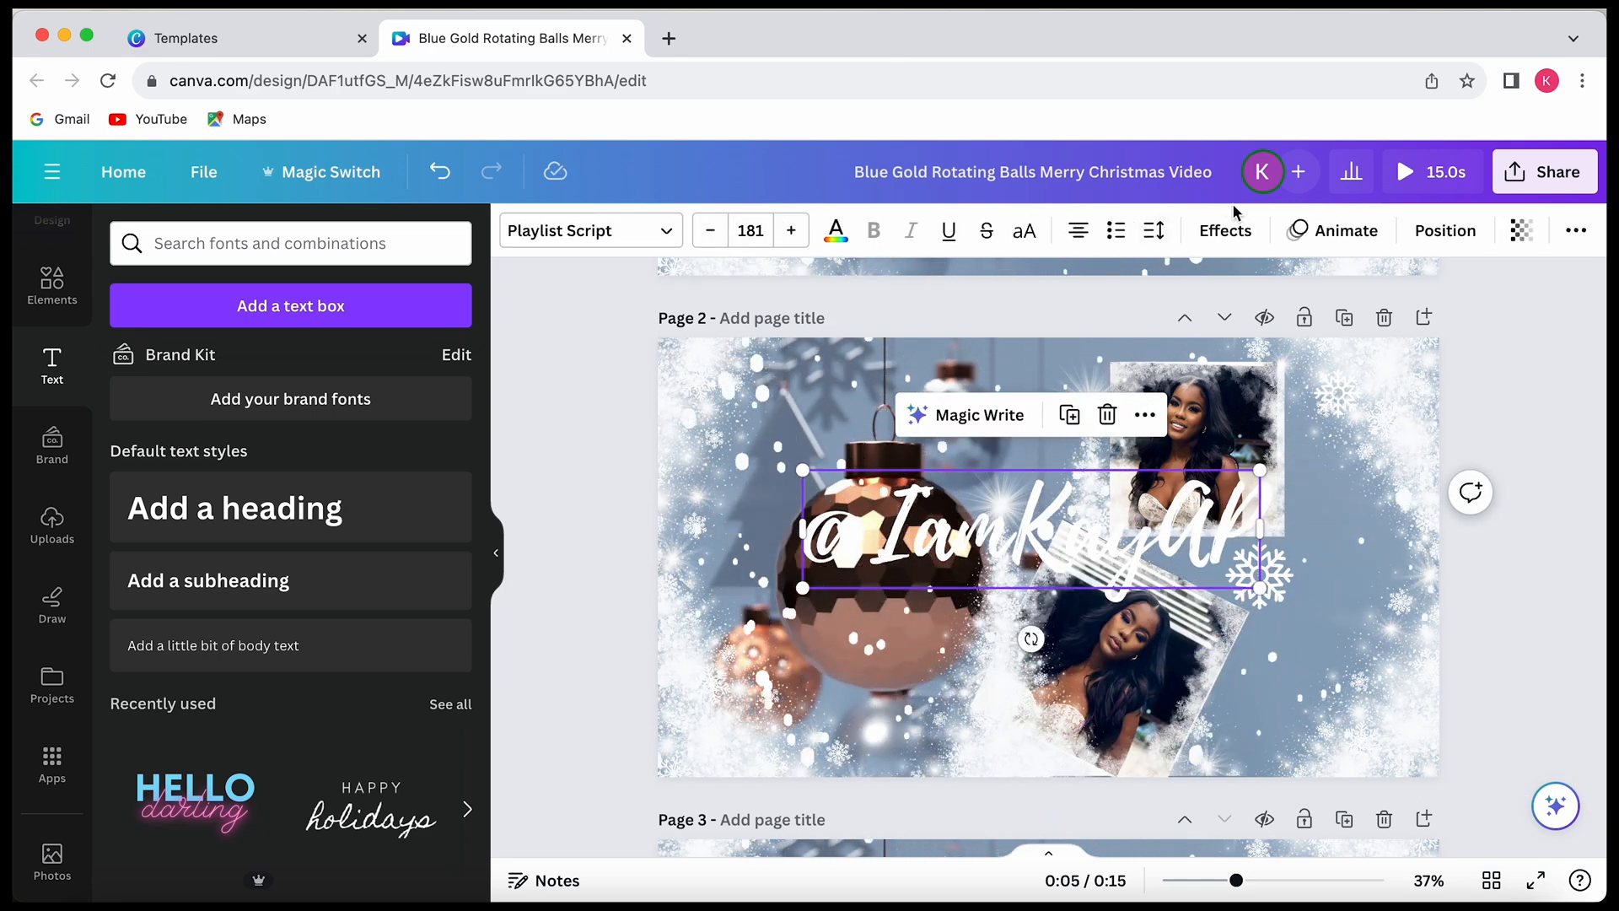
{"action": "left_click", "coordinate": [1225, 231]}
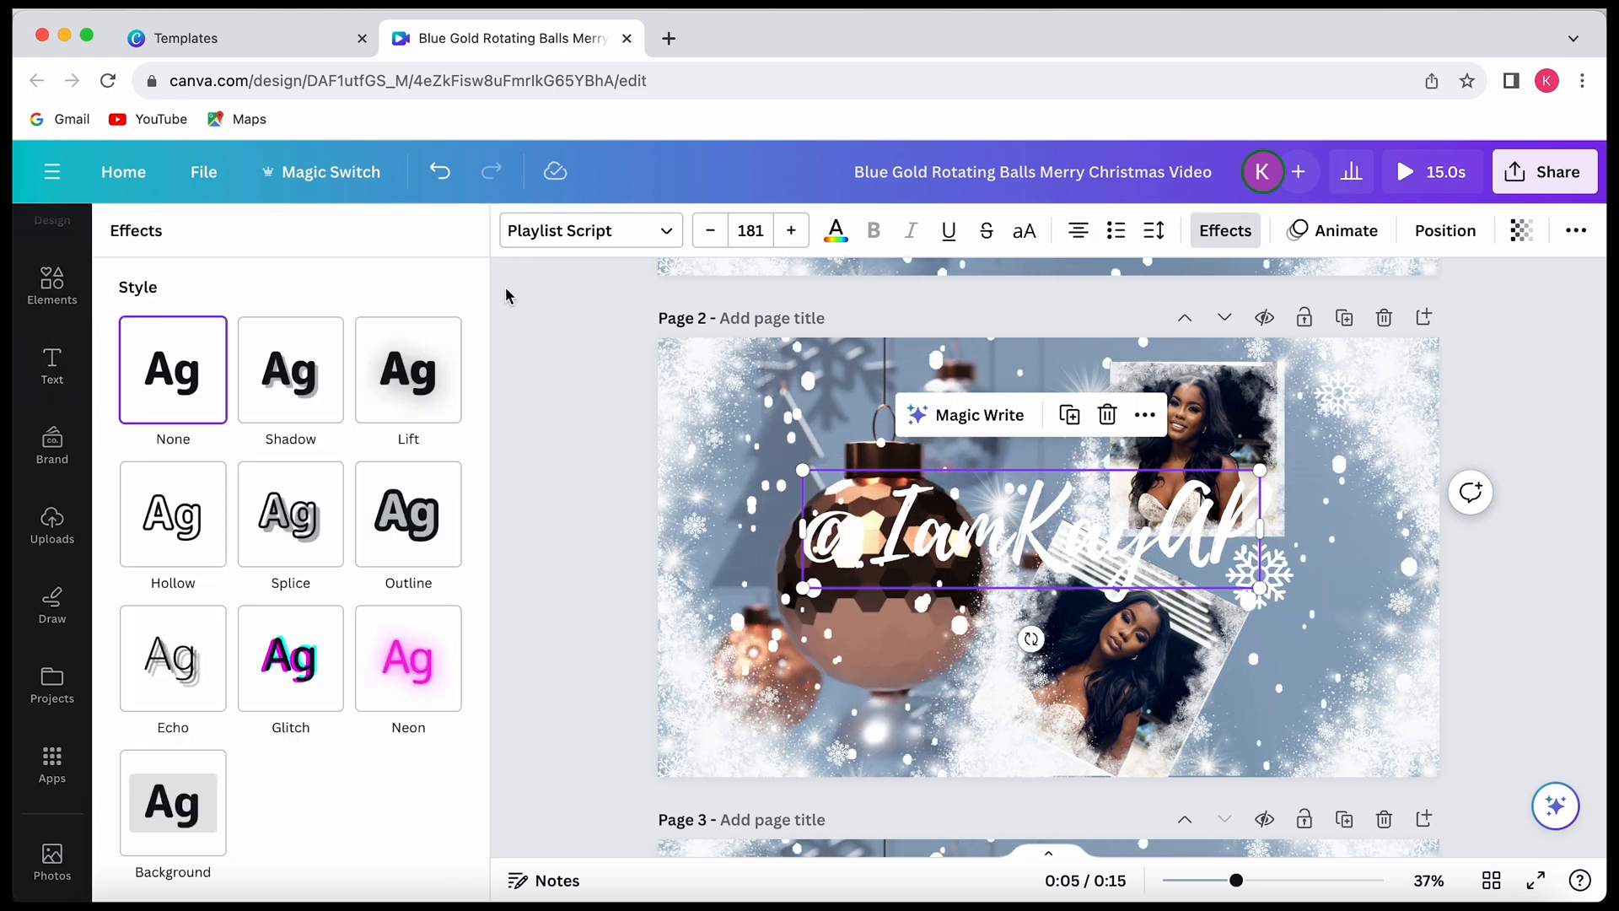
{"action": "left_click", "coordinate": [433, 361]}
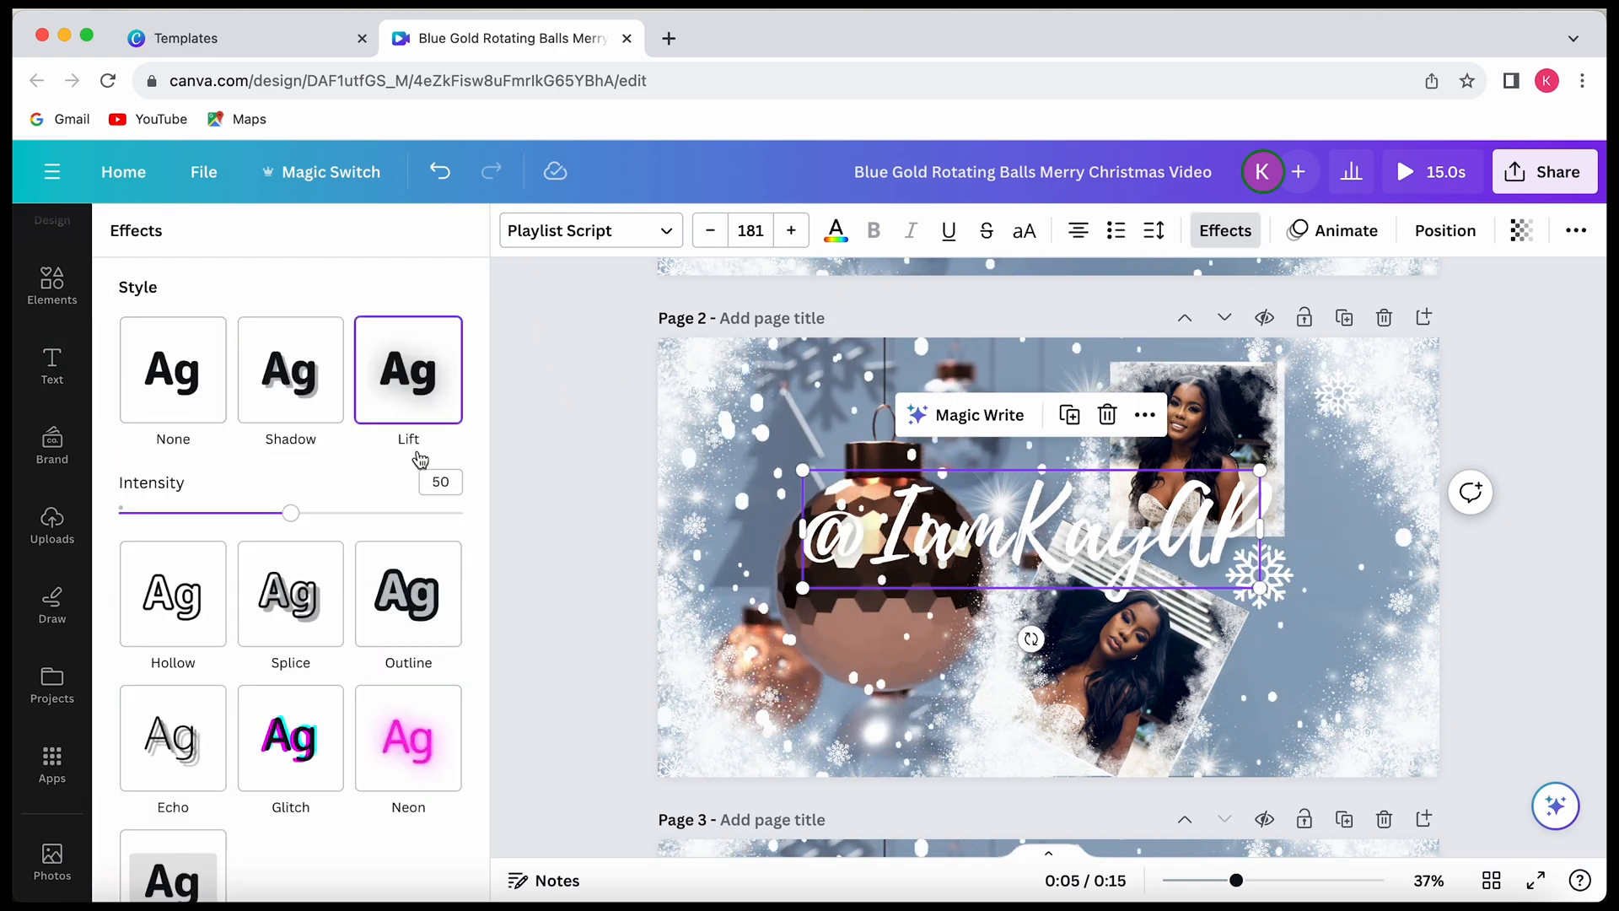
{"action": "left_click_drag", "start_coordinate": [291, 514], "coordinate": [448, 513]}
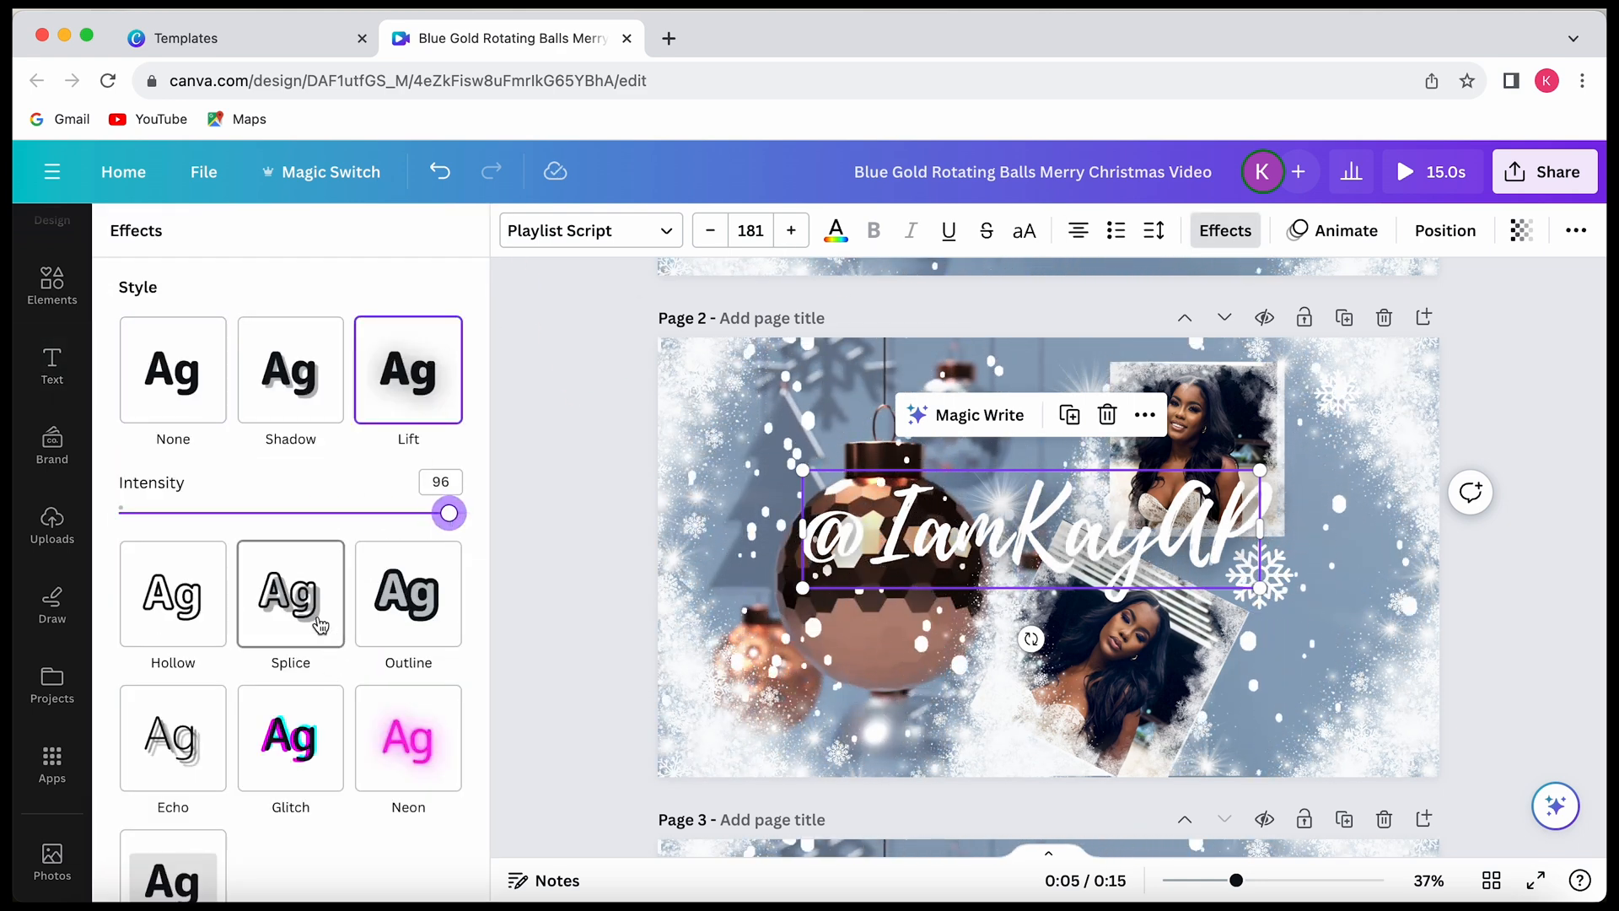
- Apply the Echo text effect to the channel handle and set the echo color to black (#000000)
{"action": "left_click", "coordinate": [193, 742]}
{"action": "scroll", "coordinate": [358, 817], "scroll_direction": "down", "scroll_amount": 2}
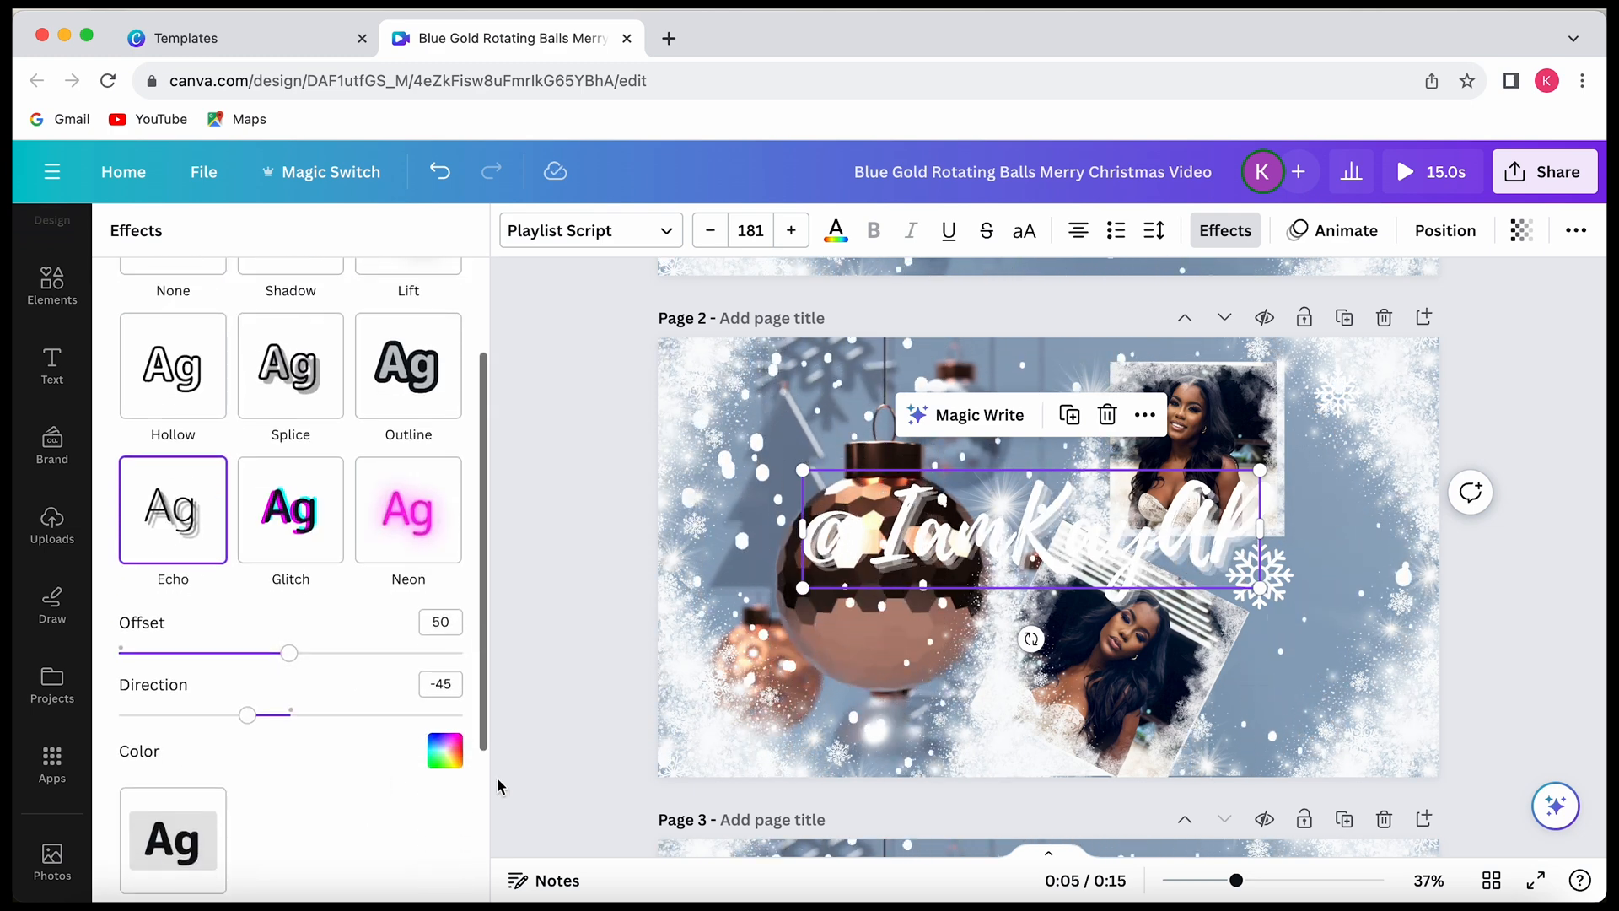
{"action": "left_click", "coordinate": [443, 751]}
{"action": "left_click", "coordinate": [155, 618]}
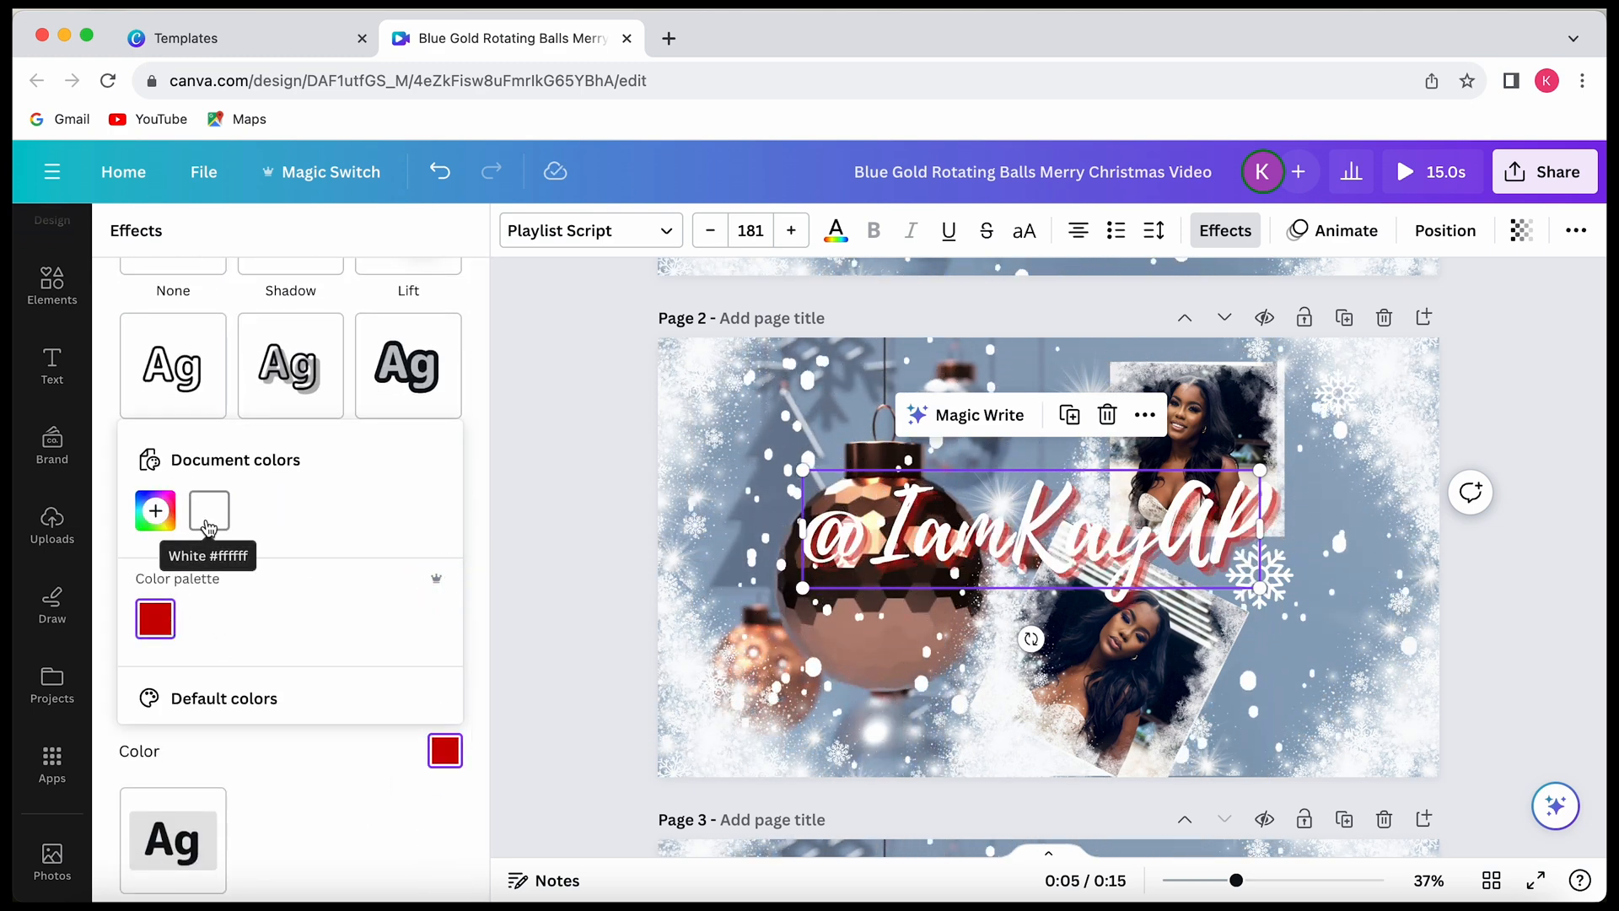
{"action": "left_click", "coordinate": [156, 510]}
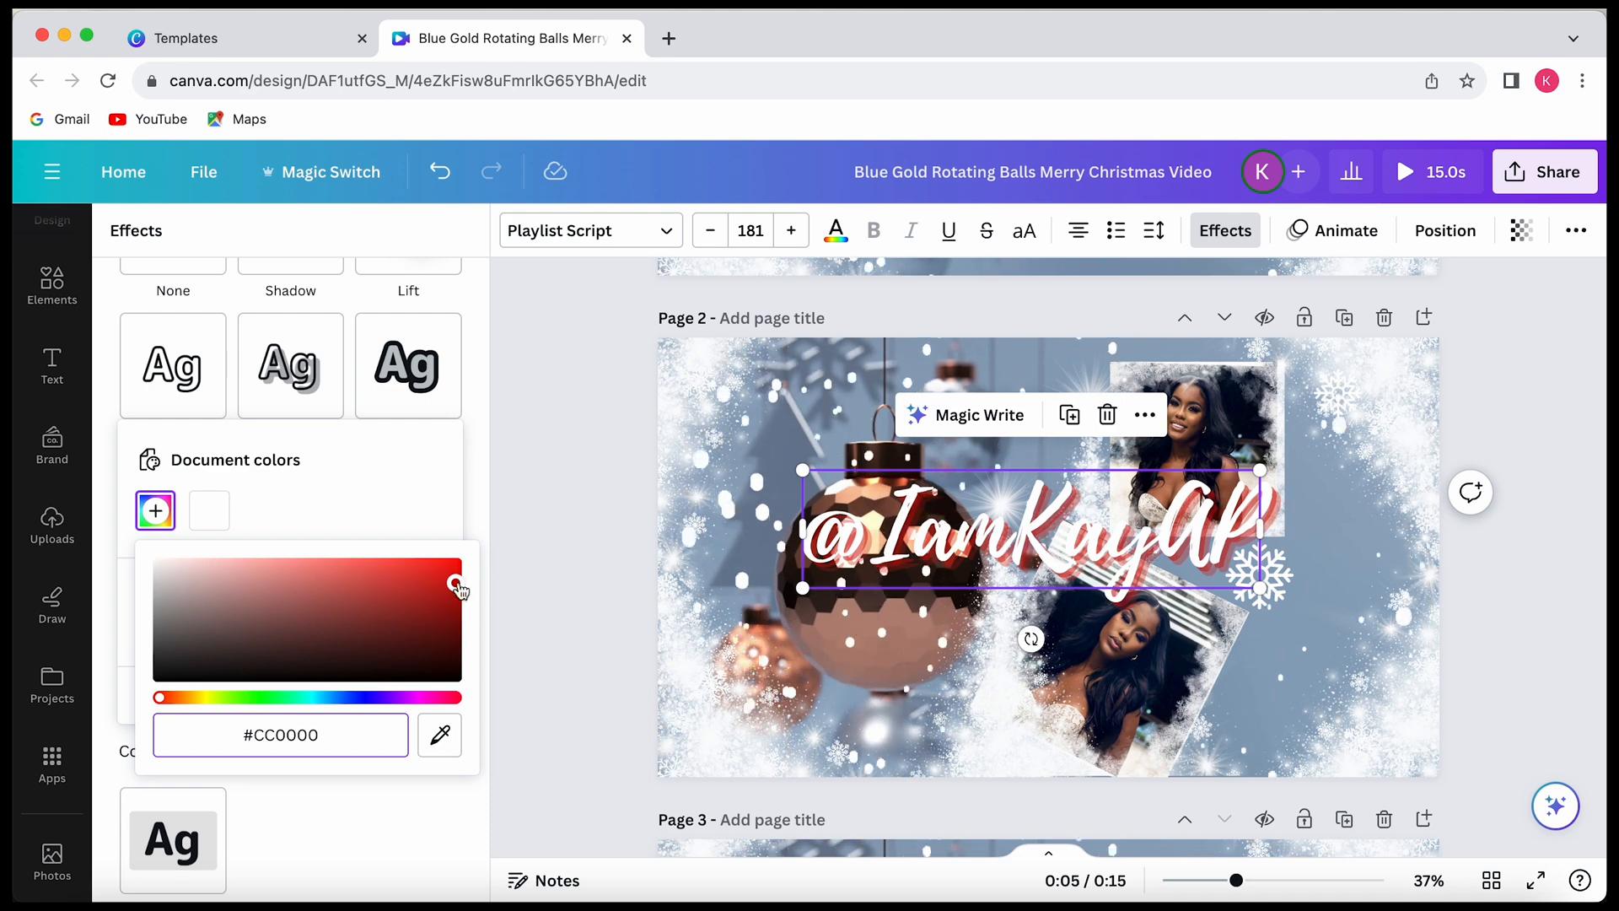
{"action": "left_click_drag", "start_coordinate": [455, 585], "coordinate": [115, 729]}
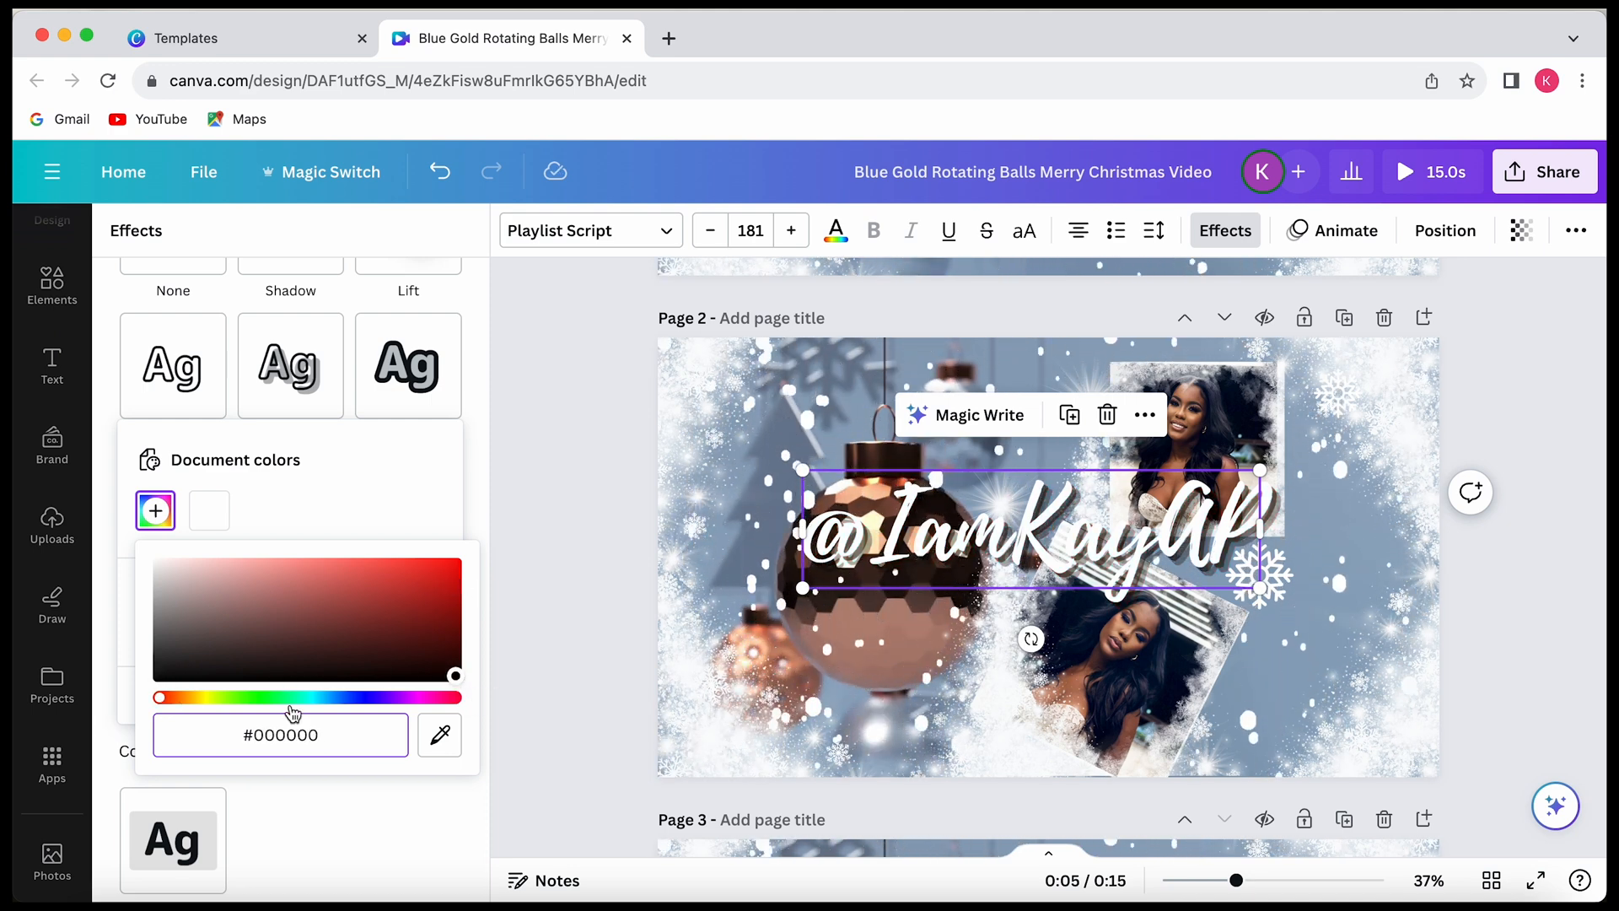
{"action": "left_click", "coordinate": [376, 792]}
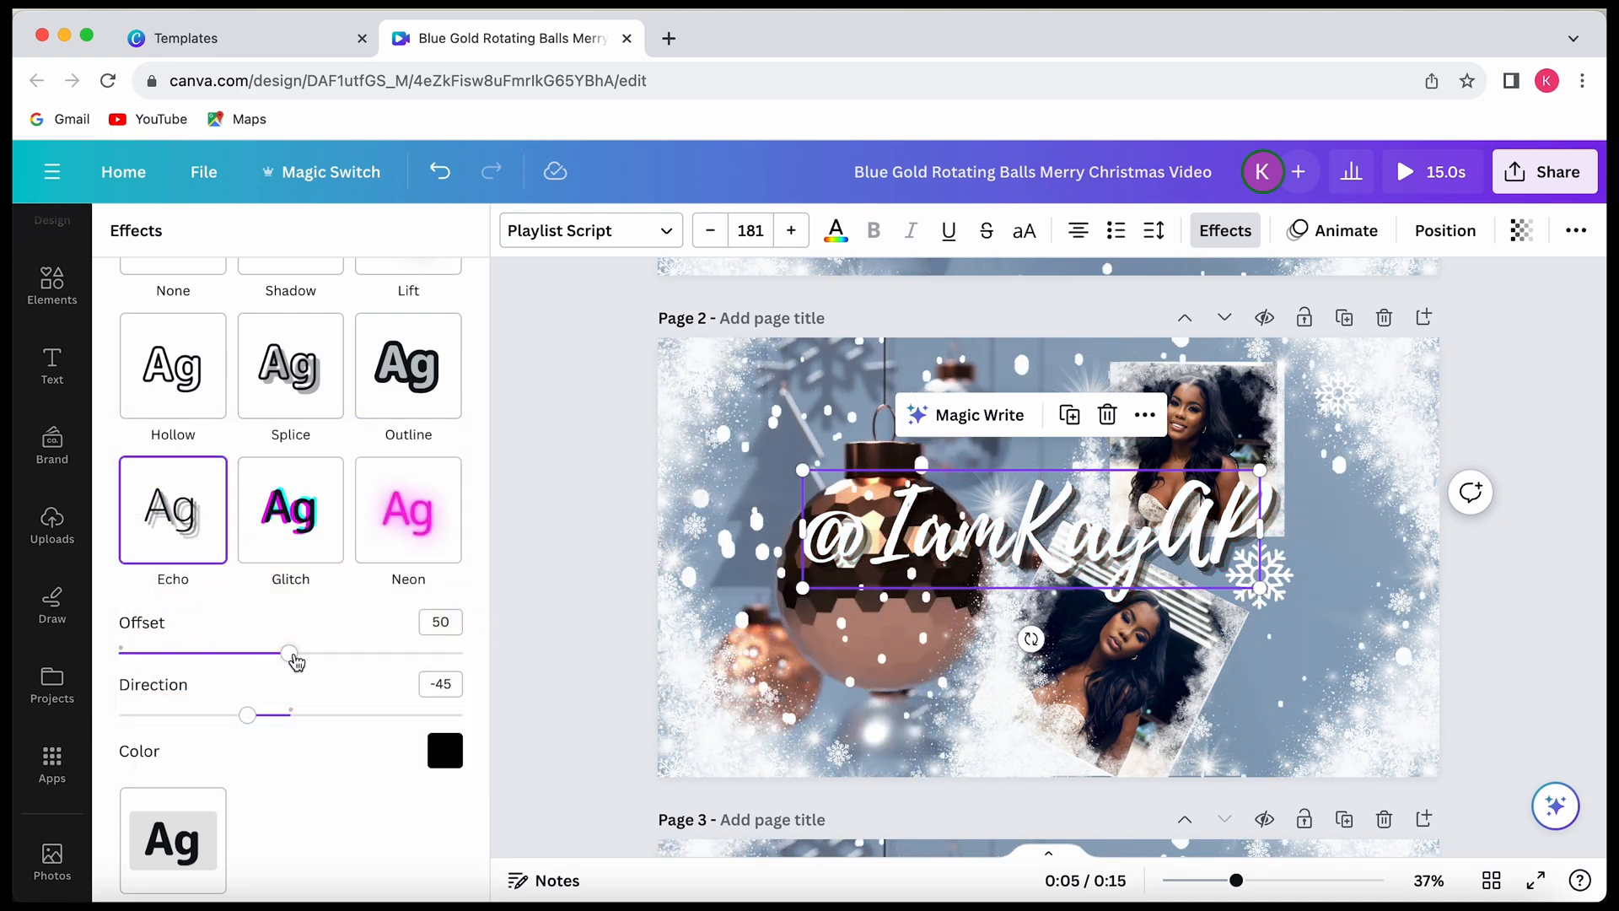
- Nudge the channel handle text slightly left on page 2
{"action": "scroll", "coordinate": [292, 791], "scroll_direction": "down", "scroll_amount": 2}
{"action": "scroll", "coordinate": [292, 791], "scroll_direction": "up", "scroll_amount": 2}
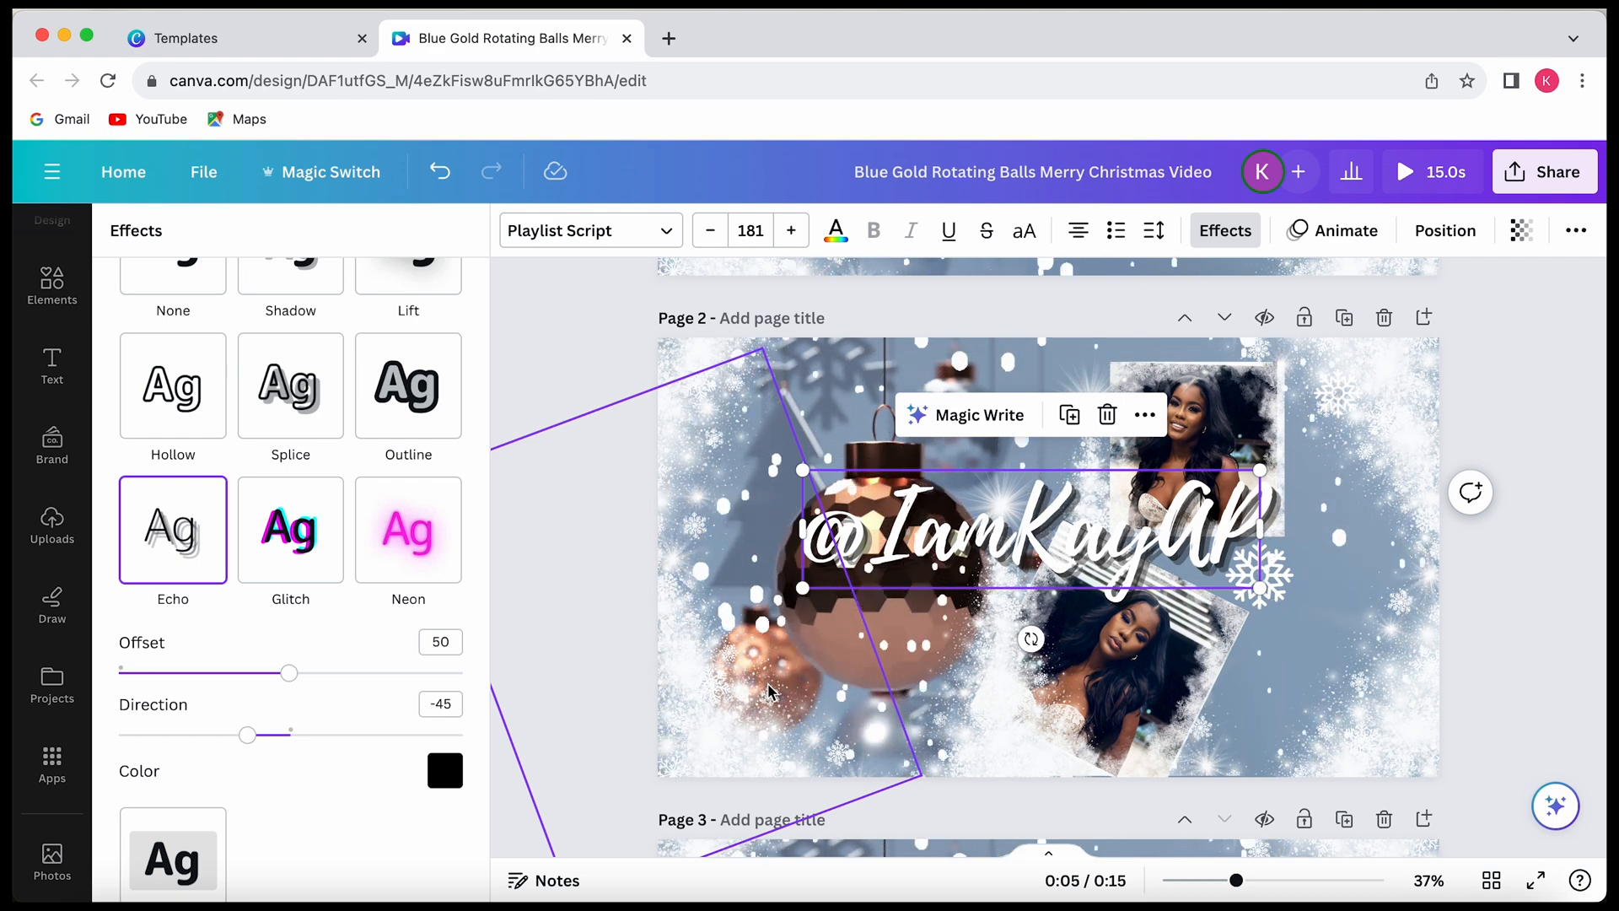
{"action": "left_click", "coordinate": [1007, 700]}
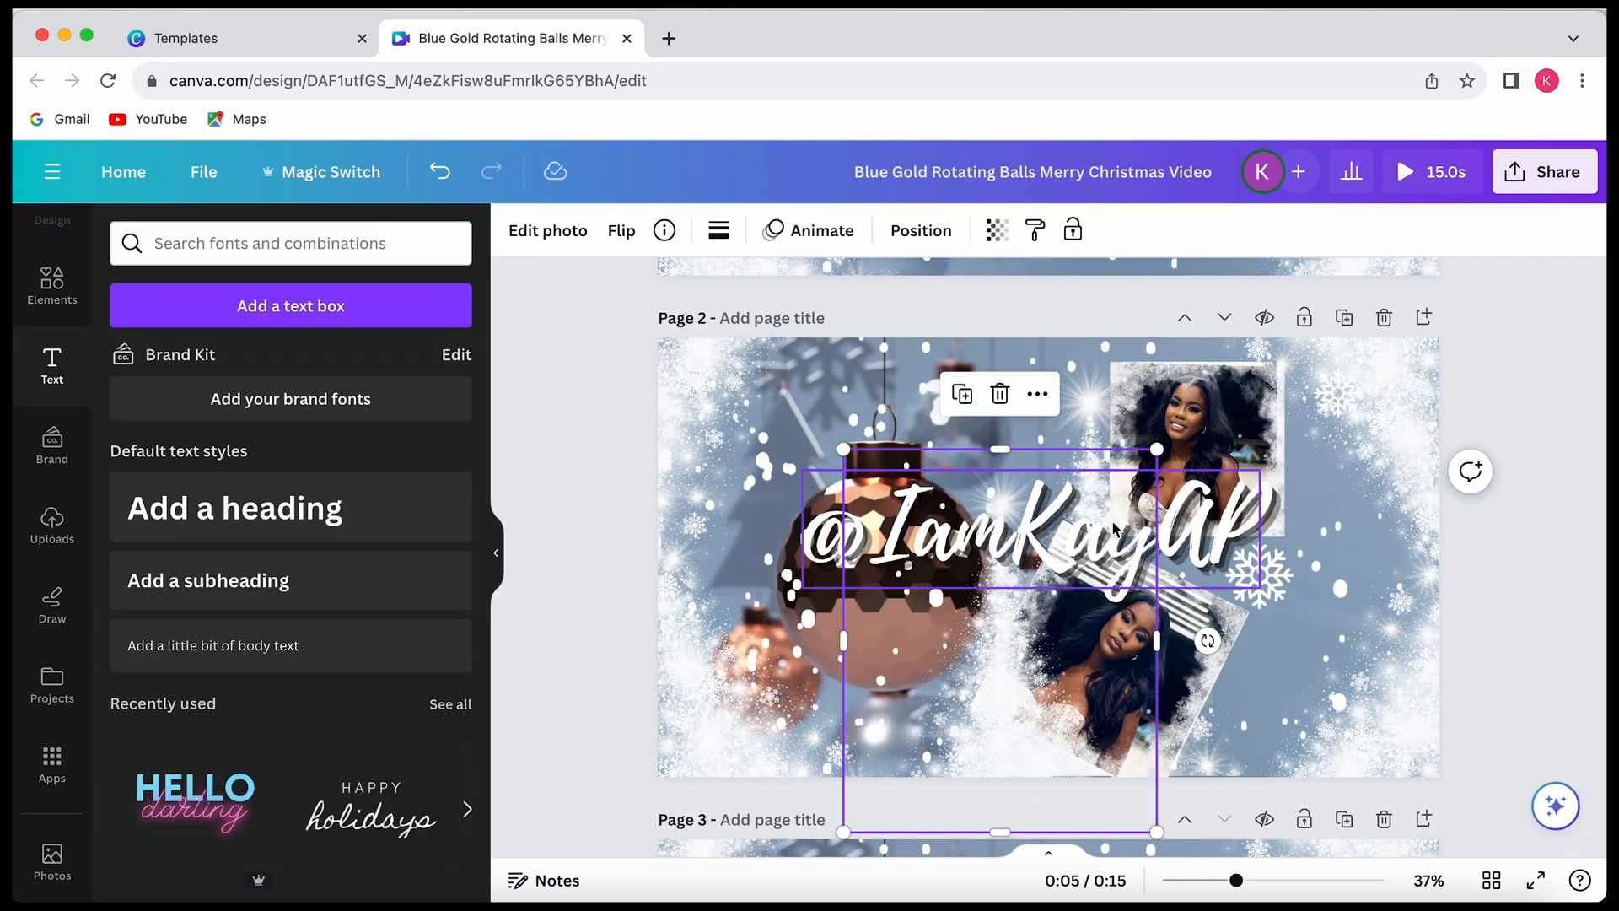
{"action": "left_click_drag", "start_coordinate": [1113, 528], "coordinate": [1111, 521]}
{"action": "left_click_drag", "start_coordinate": [1250, 523], "coordinate": [1238, 521]}
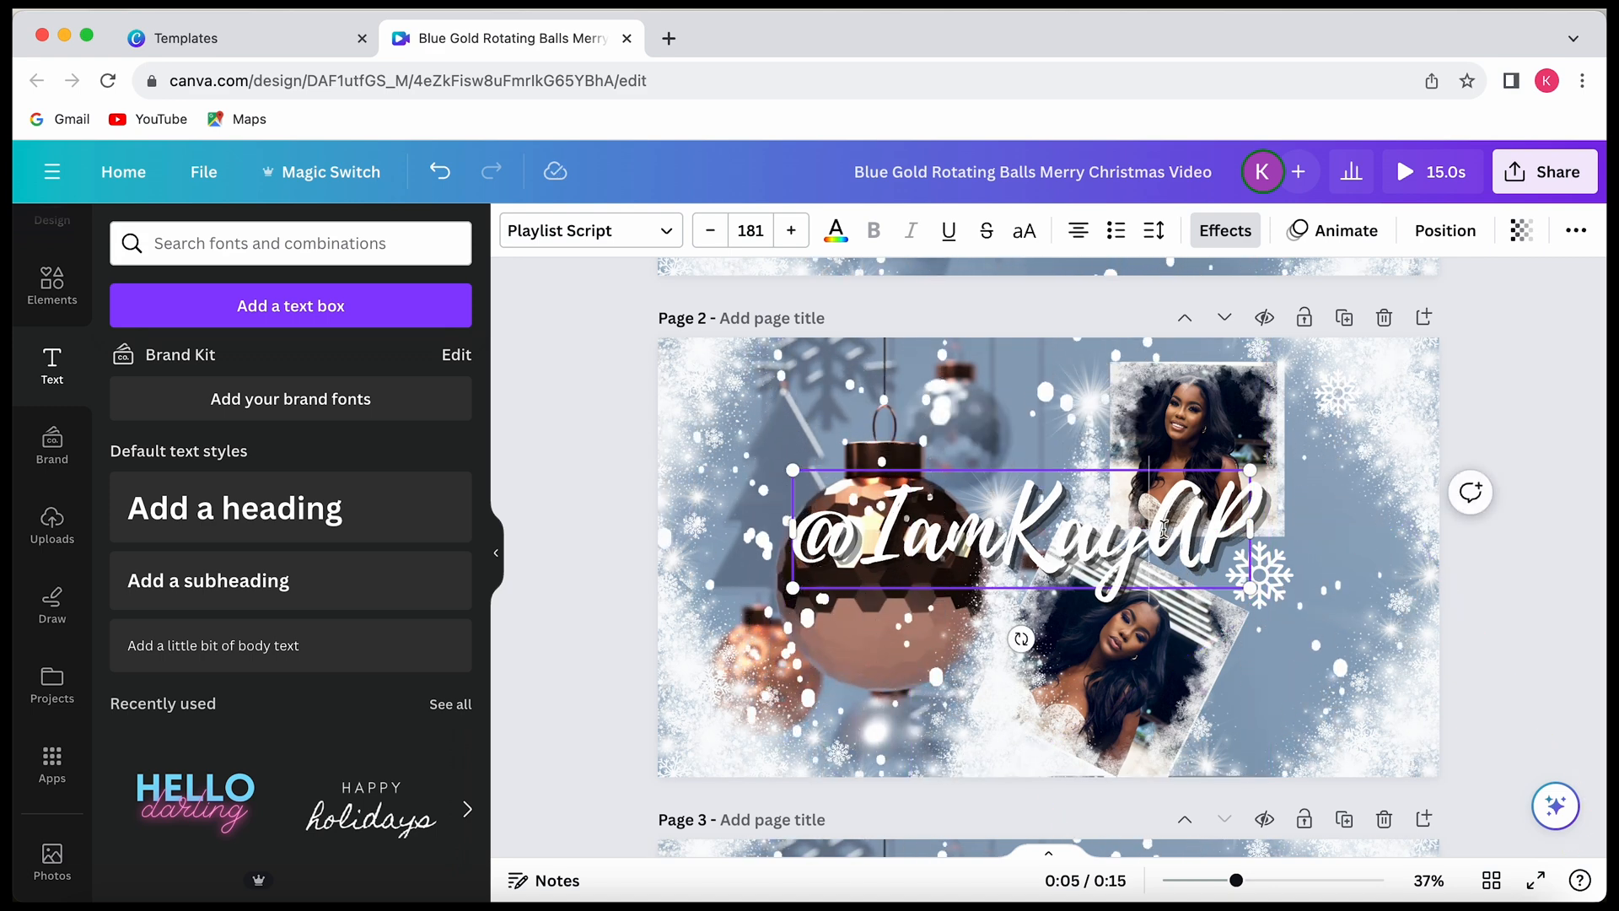
- Set the direction of the channel handle's Echo effect to -44
{"action": "left_click", "coordinate": [1227, 232]}
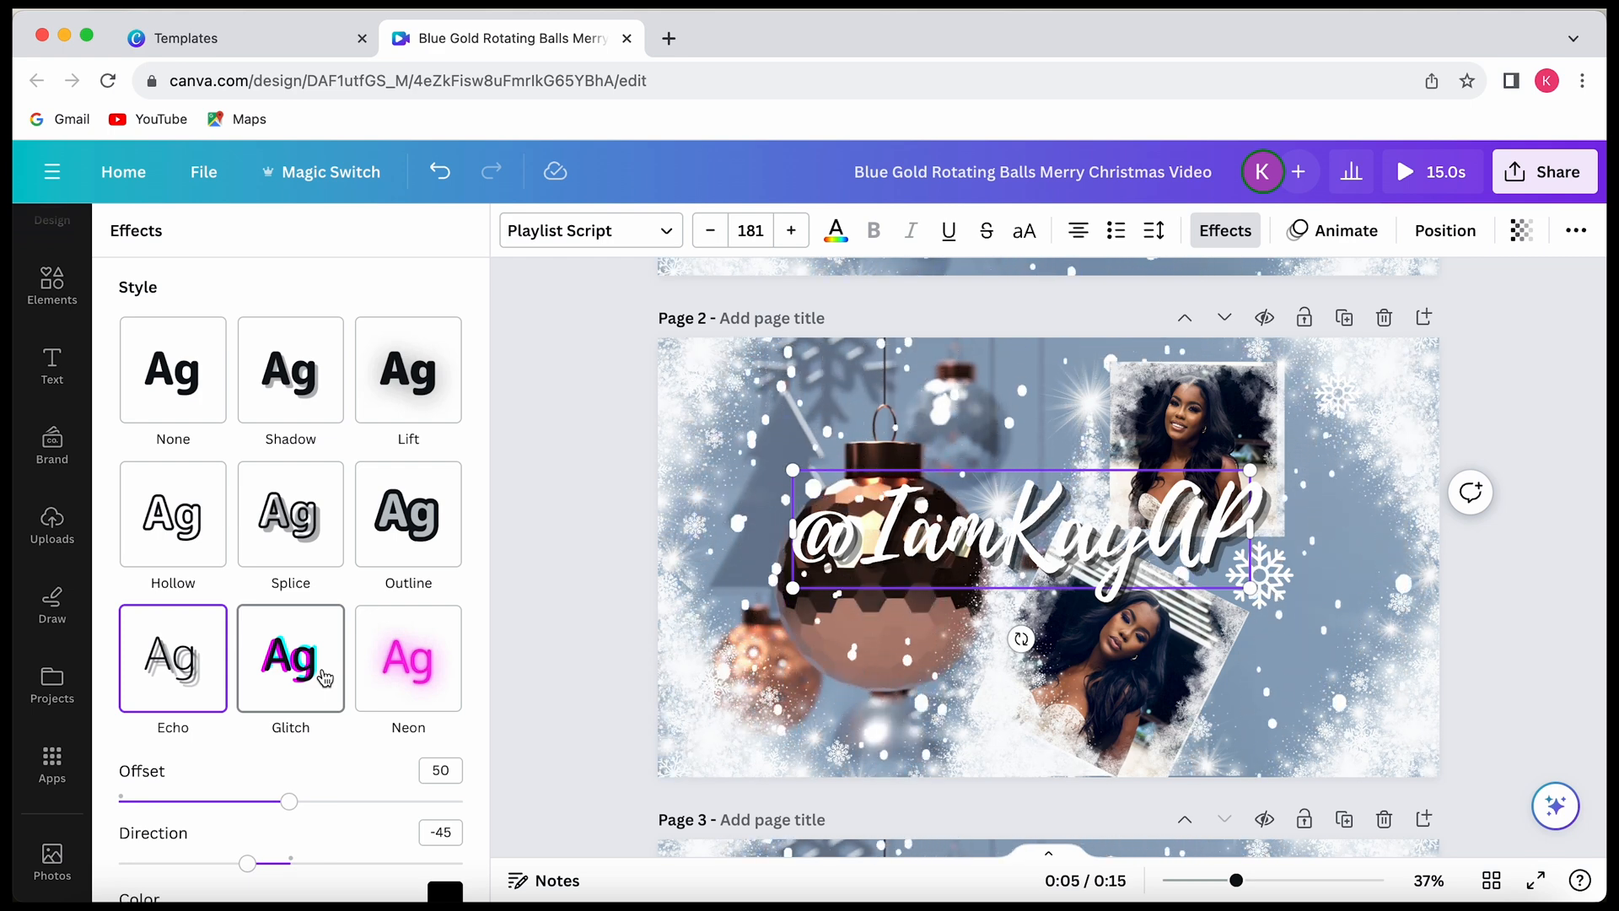
{"action": "scroll", "coordinate": [280, 757], "scroll_direction": "down", "scroll_amount": 3}
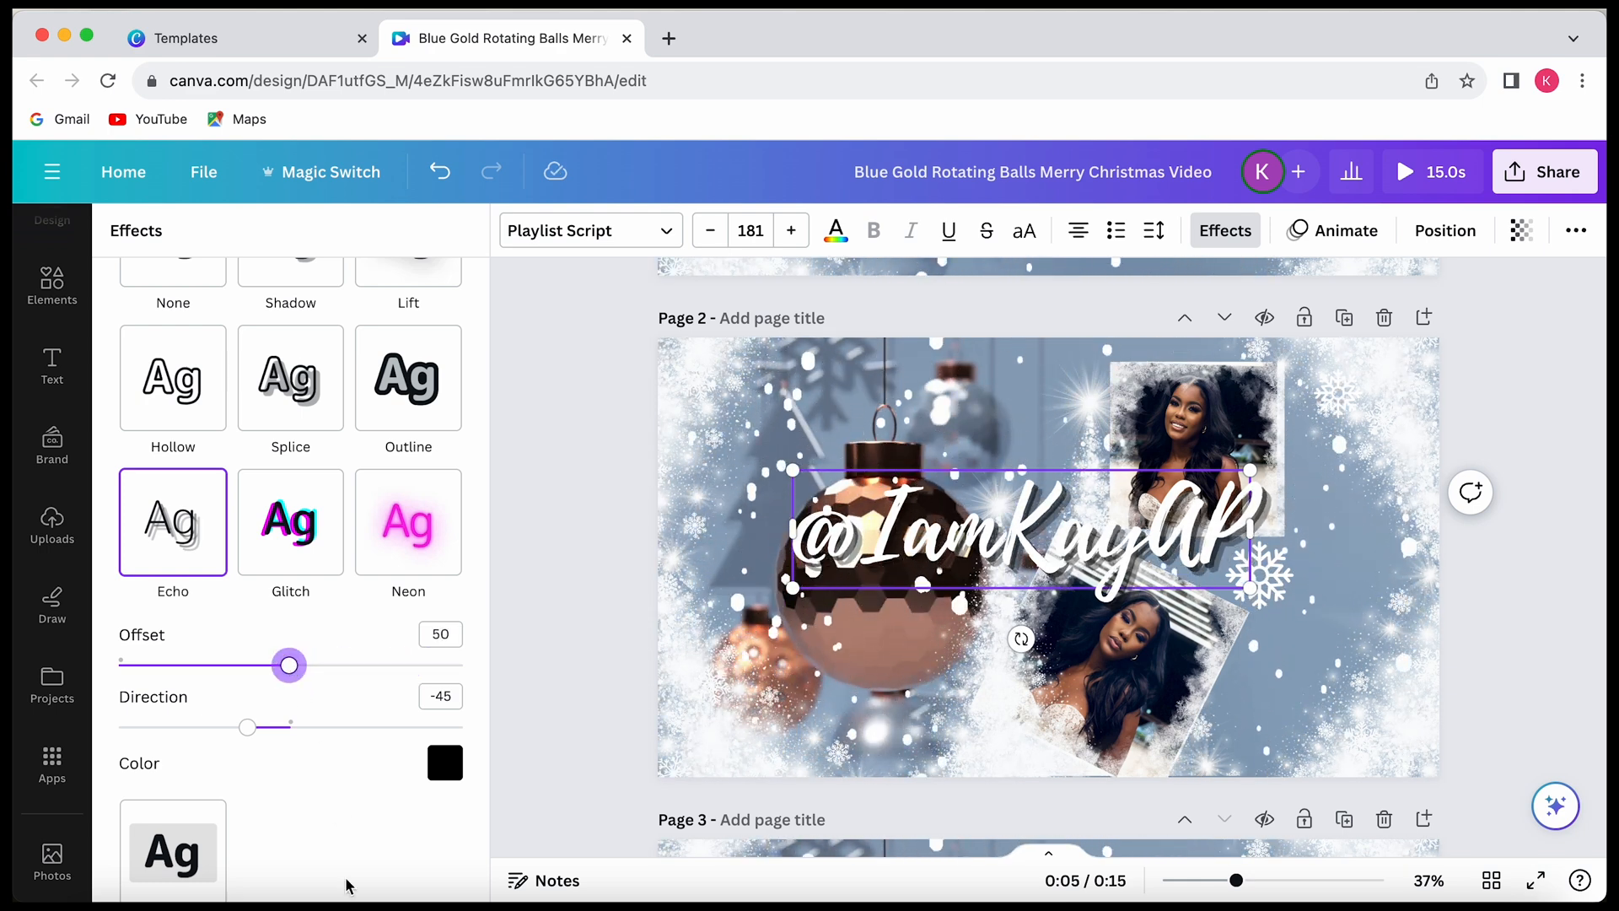
{"action": "scroll", "coordinate": [349, 798], "scroll_direction": "down", "scroll_amount": 3}
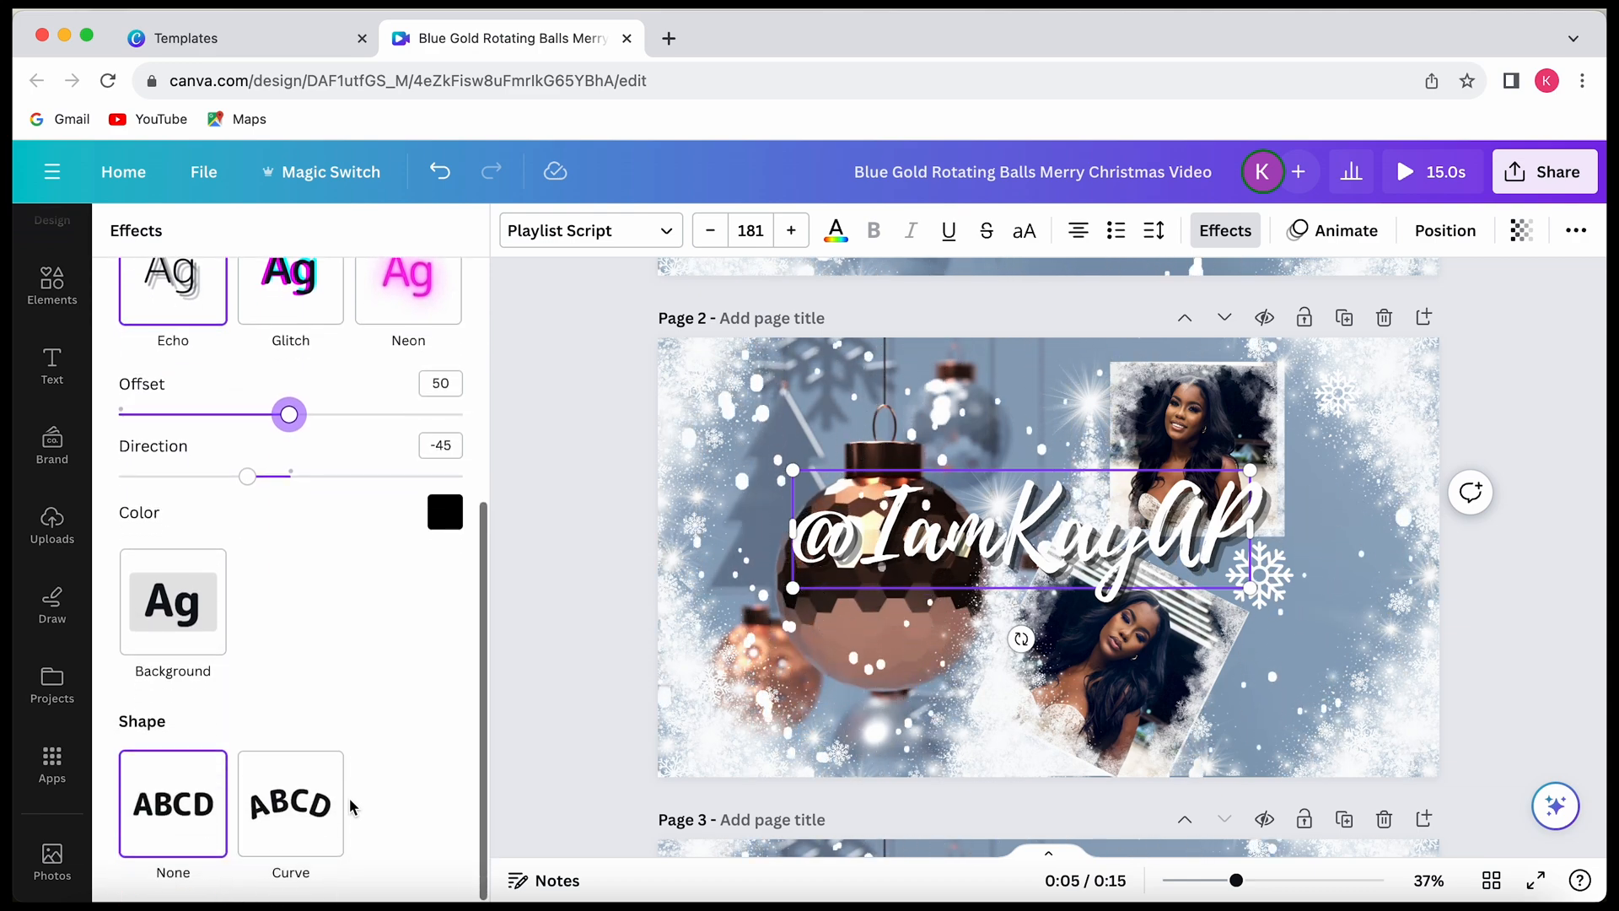
{"action": "scroll", "coordinate": [349, 797], "scroll_direction": "up", "scroll_amount": 2}
{"action": "scroll", "coordinate": [349, 799], "scroll_direction": "up", "scroll_amount": 1}
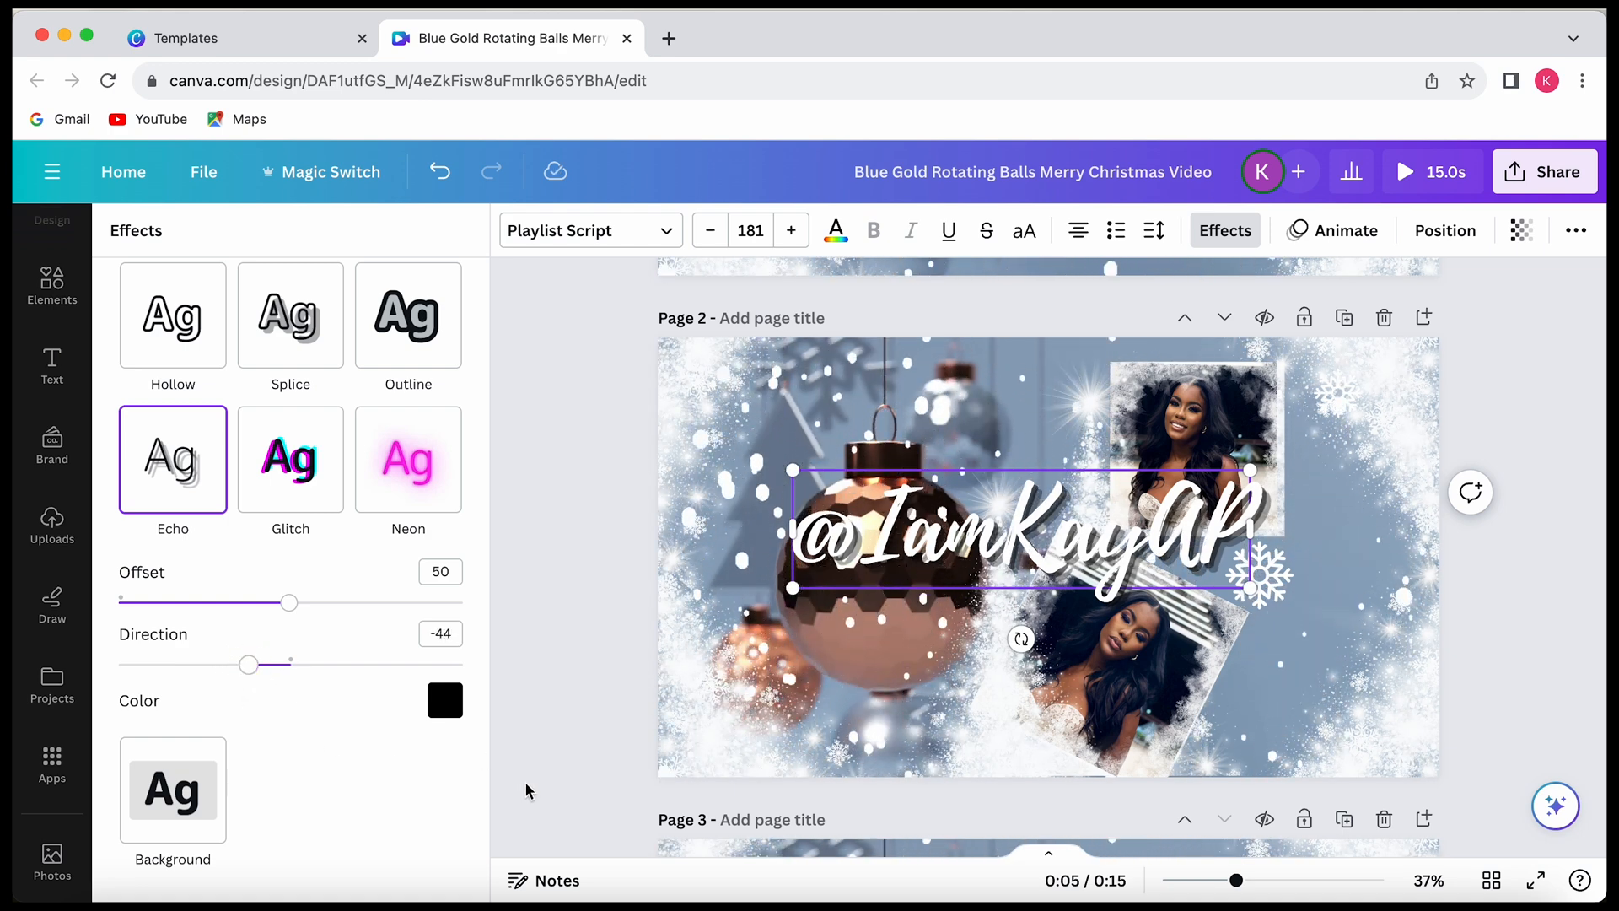
- Apply the Typewriter text animation to the channel handle and have it animate on enter only
{"action": "left_click", "coordinate": [1333, 230]}
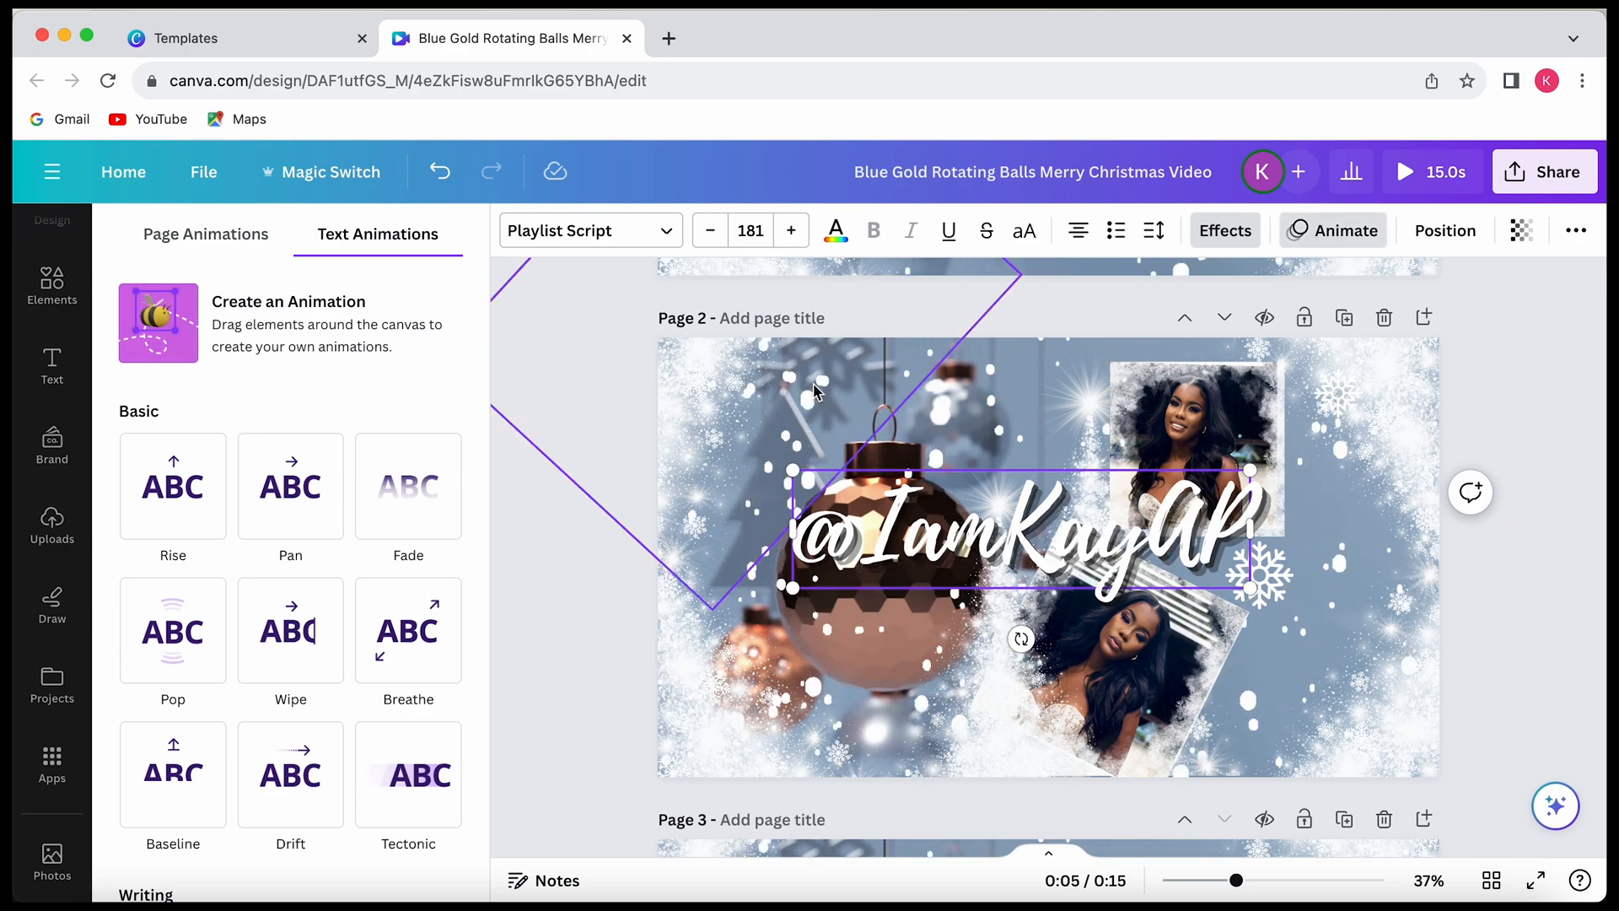
{"action": "scroll", "coordinate": [336, 676], "scroll_direction": "down", "scroll_amount": 6}
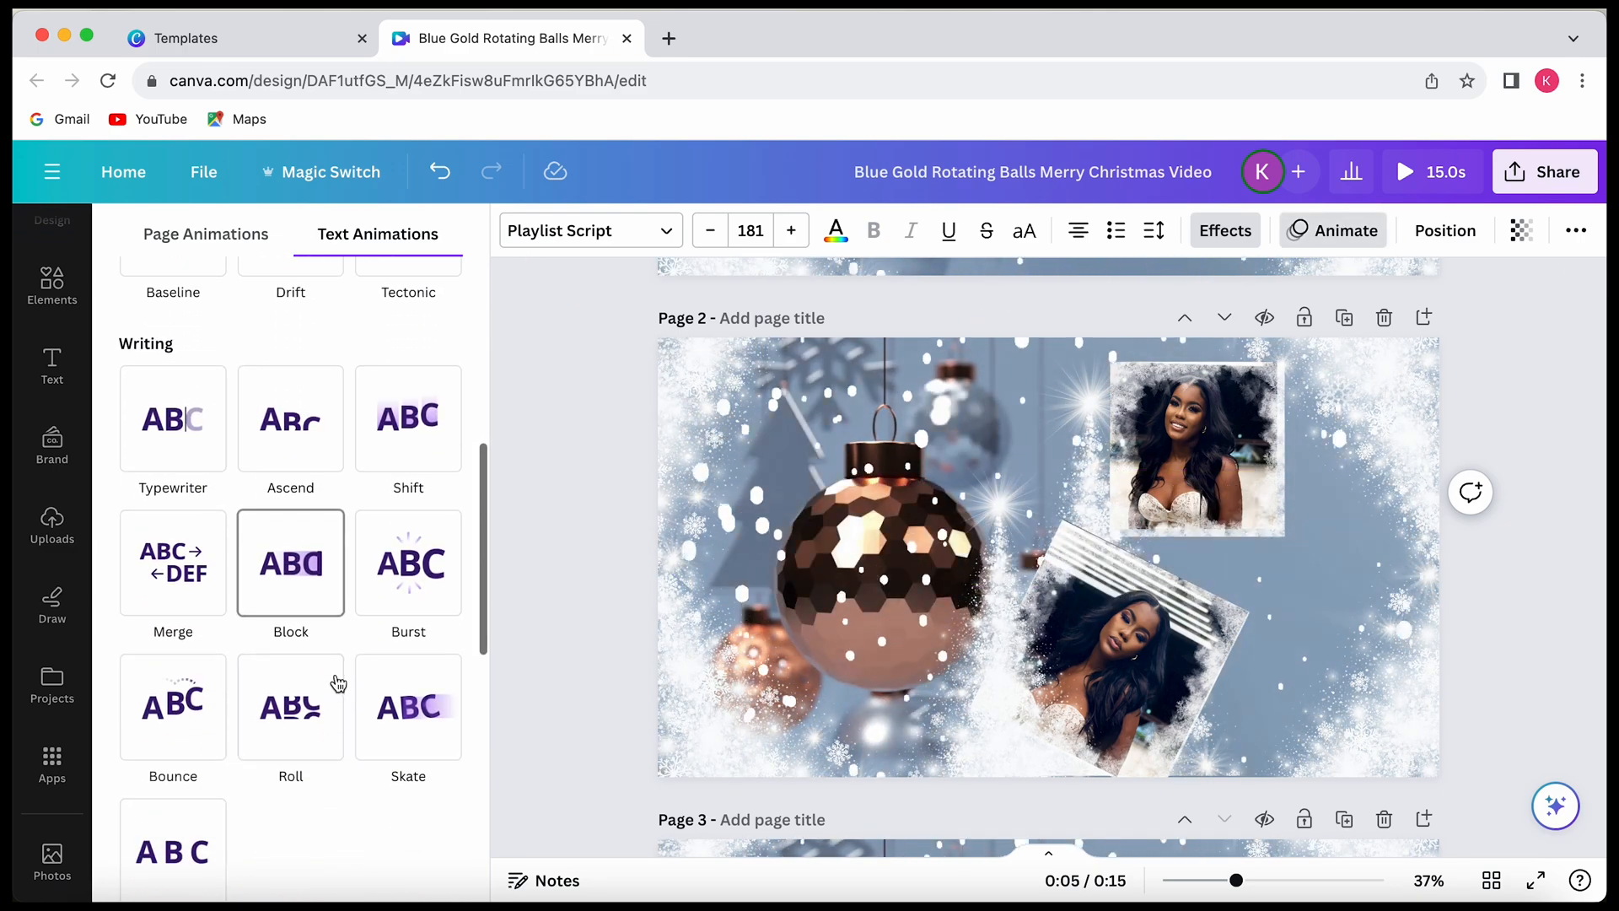
{"action": "scroll", "coordinate": [337, 681], "scroll_direction": "down", "scroll_amount": 8}
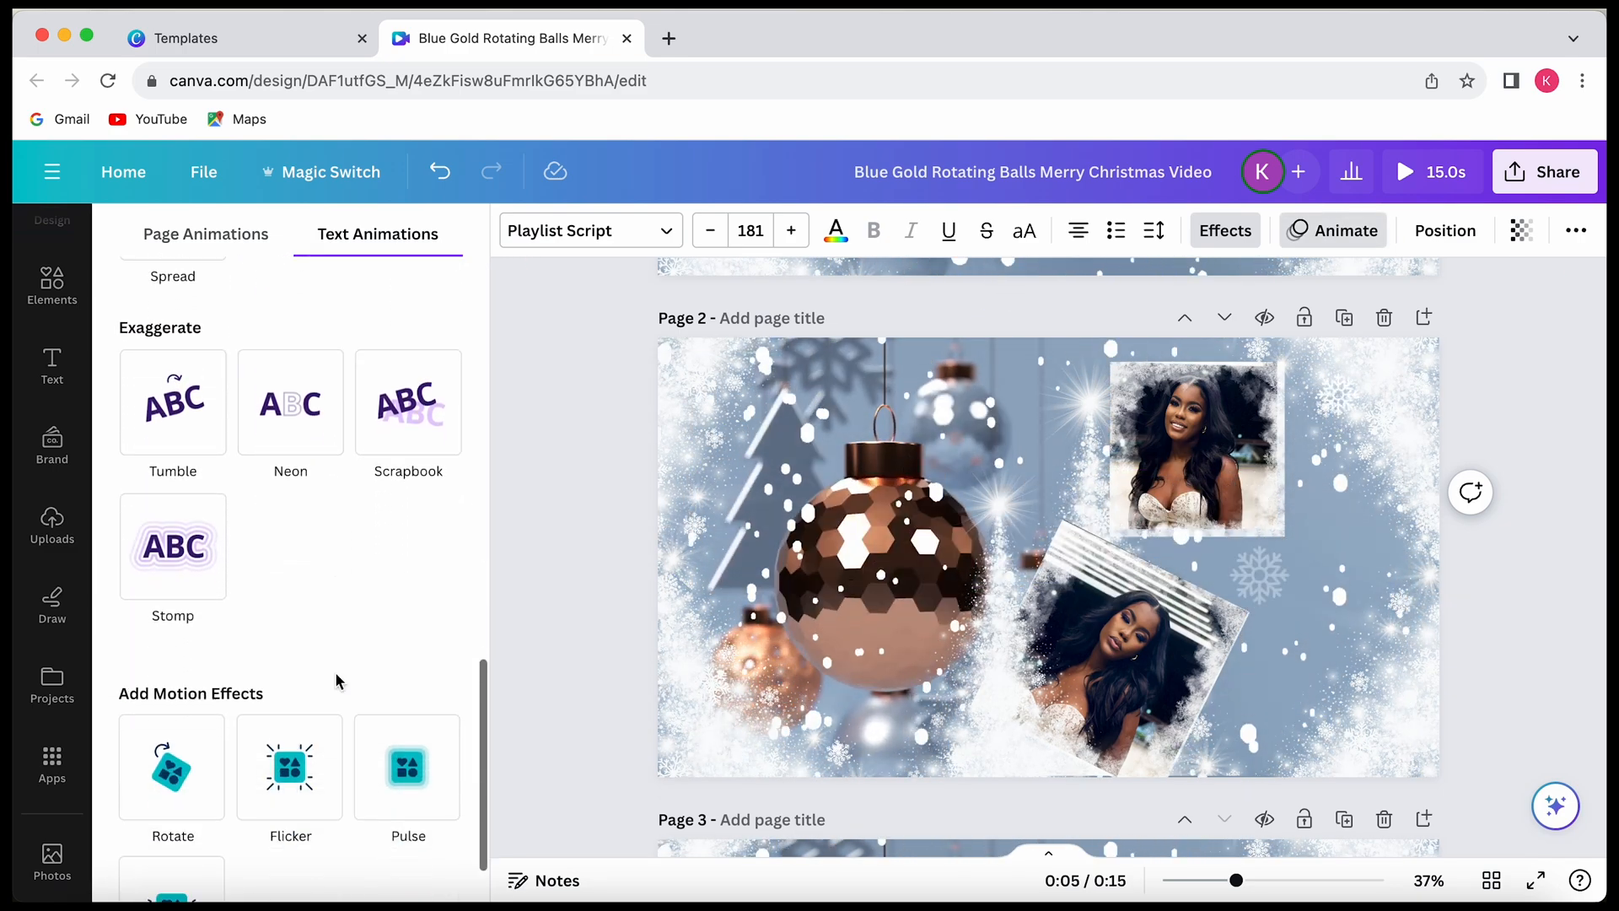
{"action": "scroll", "coordinate": [333, 679], "scroll_direction": "down", "scroll_amount": 1}
{"action": "scroll", "coordinate": [336, 675], "scroll_direction": "up", "scroll_amount": 5}
{"action": "left_click", "coordinate": [200, 628]}
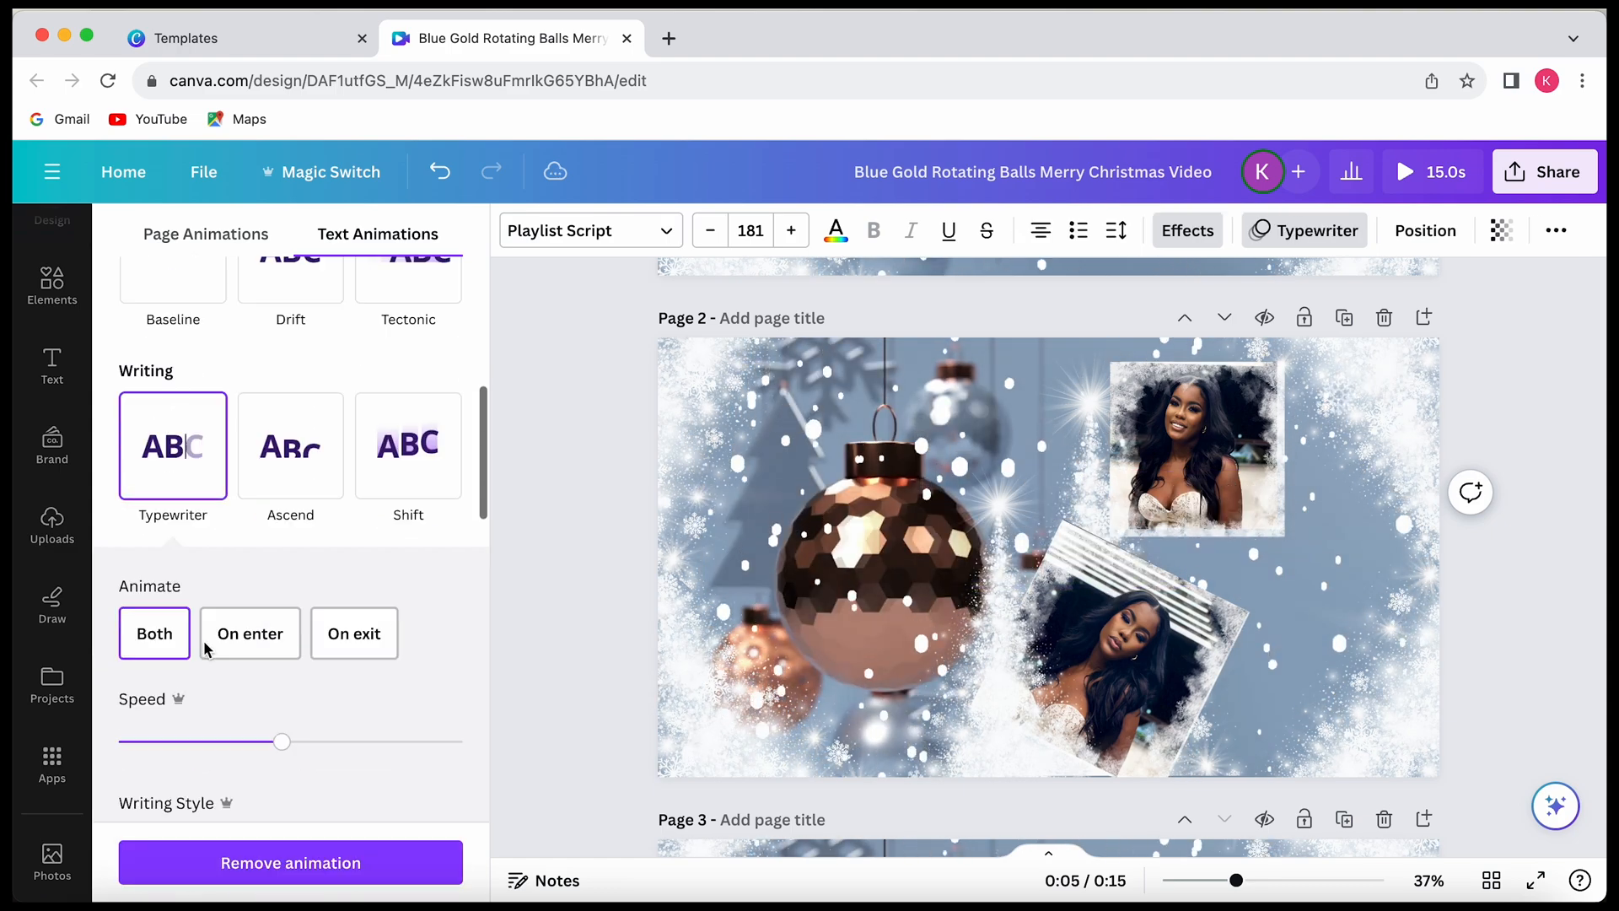
{"action": "scroll", "coordinate": [205, 649], "scroll_direction": "down", "scroll_amount": 1}
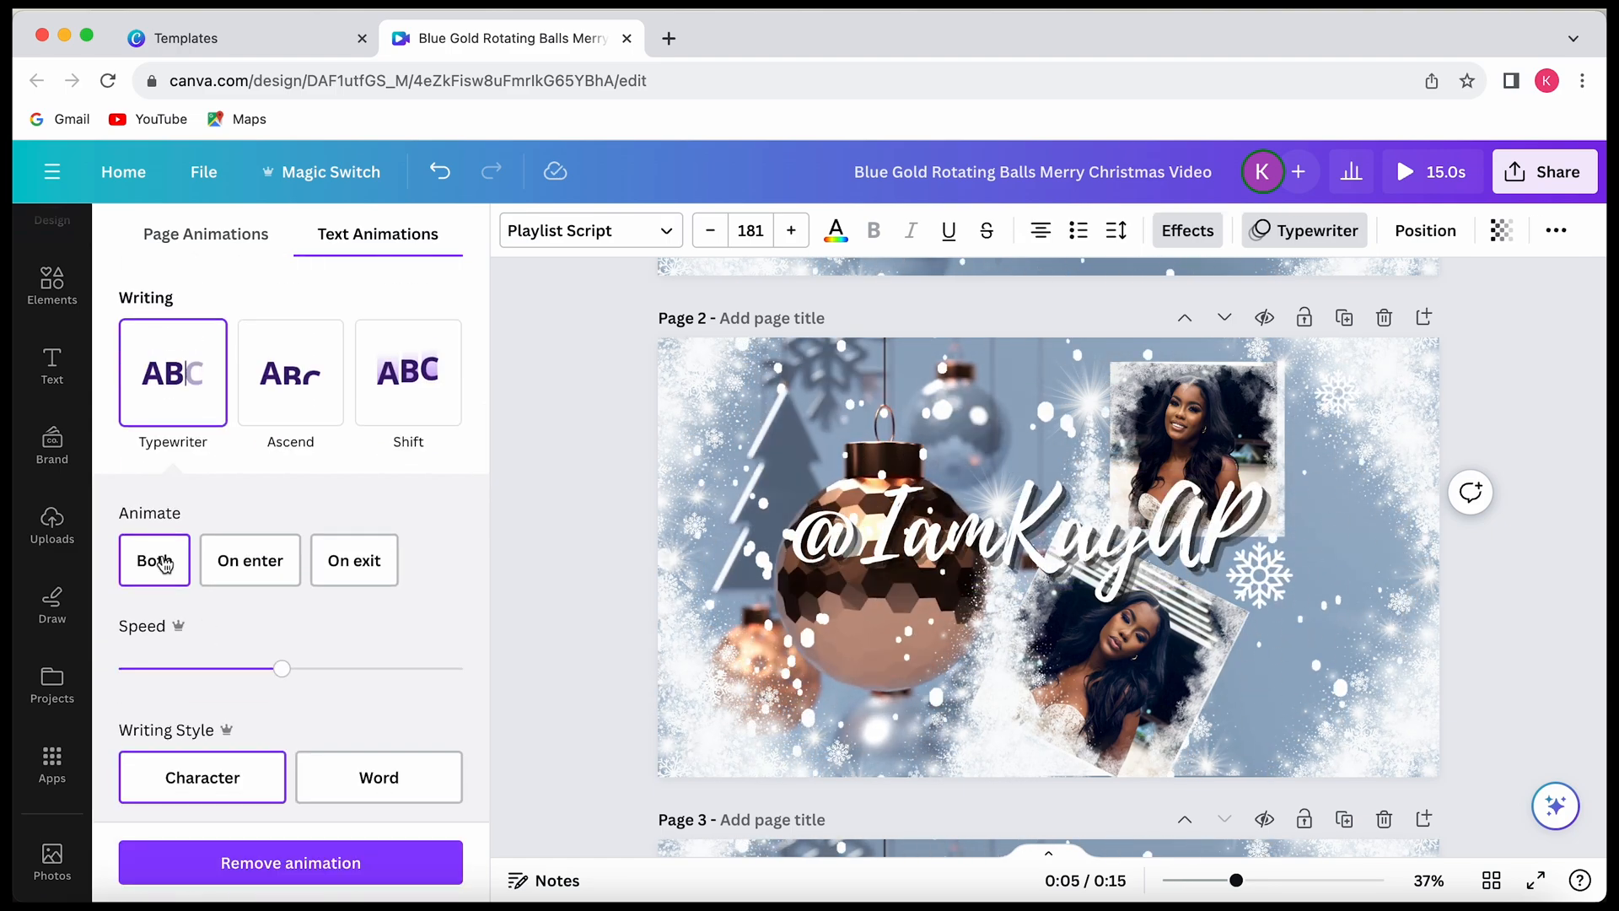
{"action": "left_click", "coordinate": [248, 560]}
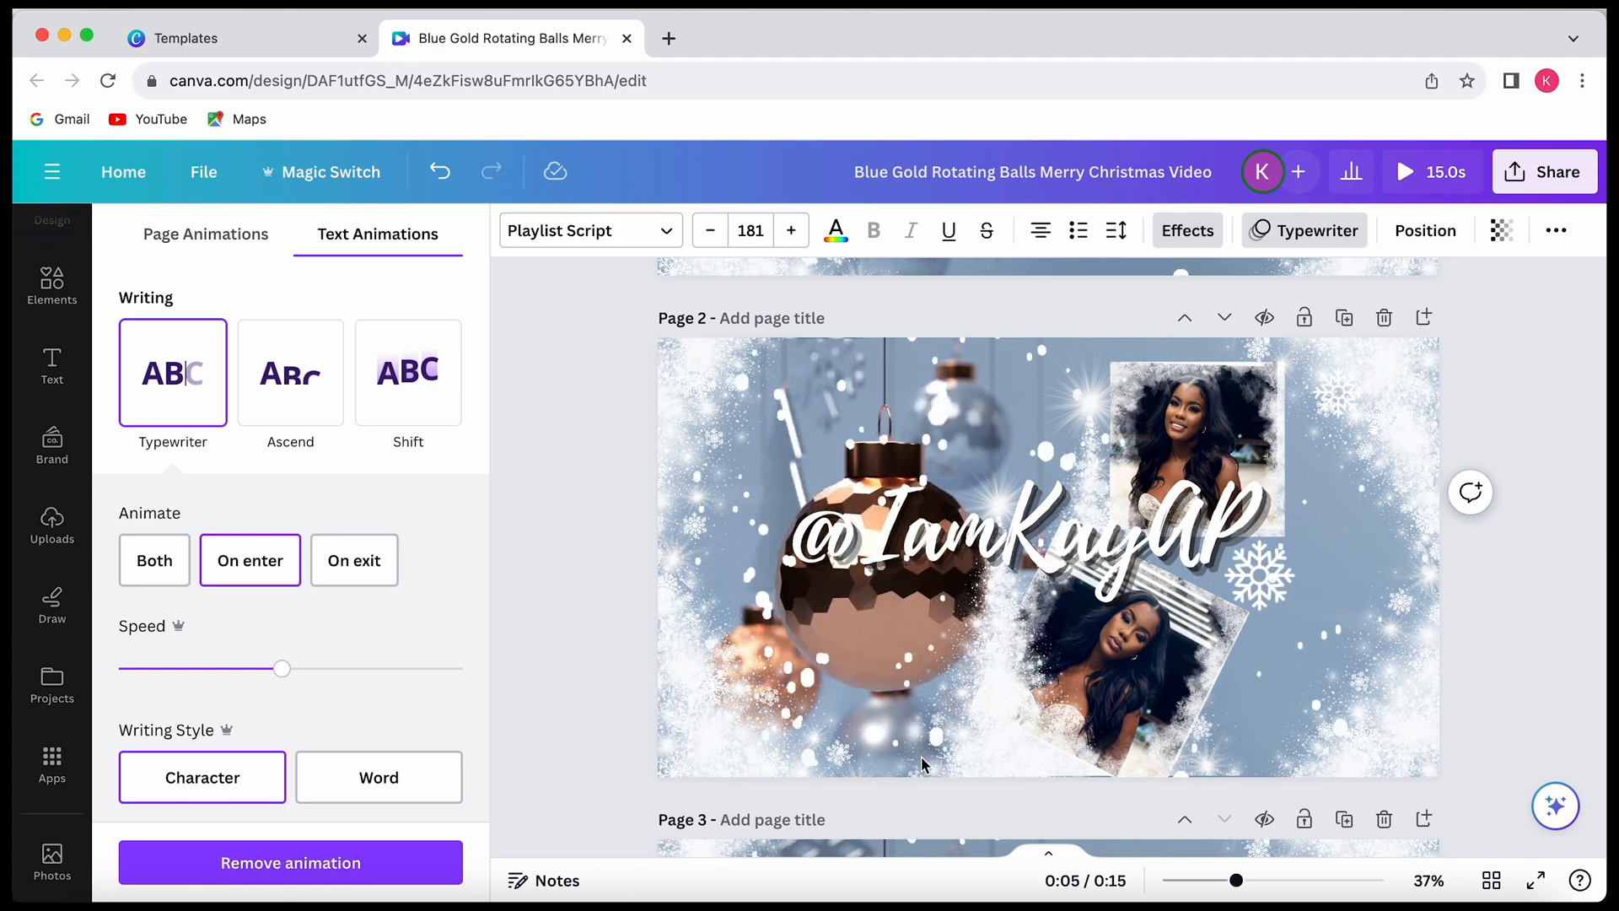
- Play a preview of the whole video and close it
{"action": "scroll", "coordinate": [921, 763], "scroll_direction": "down", "scroll_amount": 1}
{"action": "scroll", "coordinate": [921, 764], "scroll_direction": "up", "scroll_amount": 3}
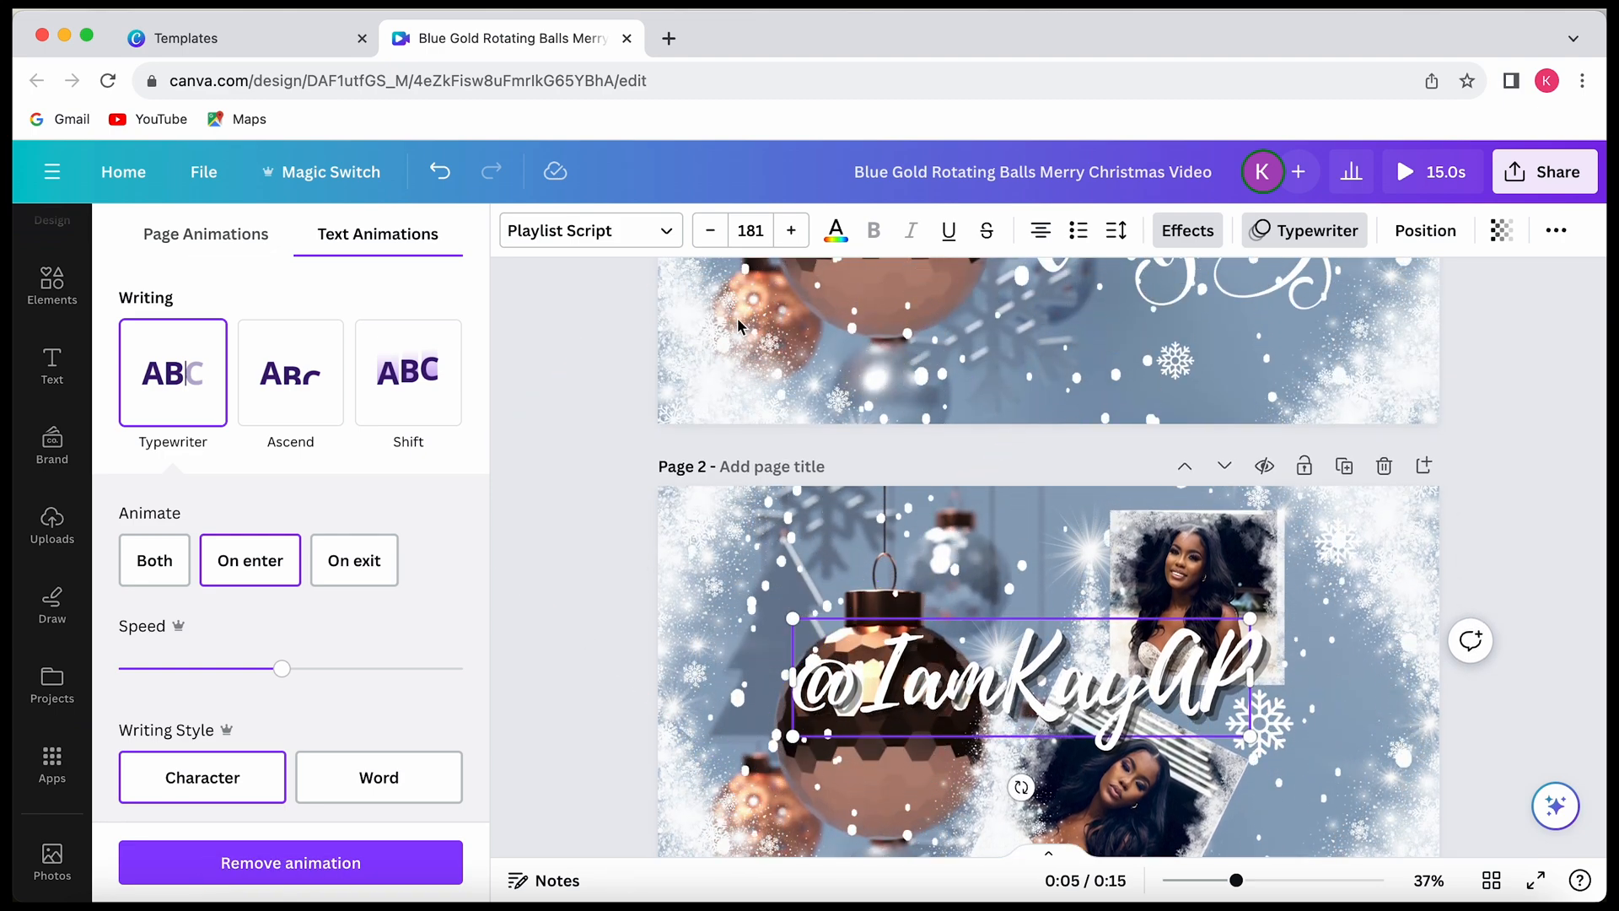
{"action": "left_click", "coordinate": [1417, 173]}
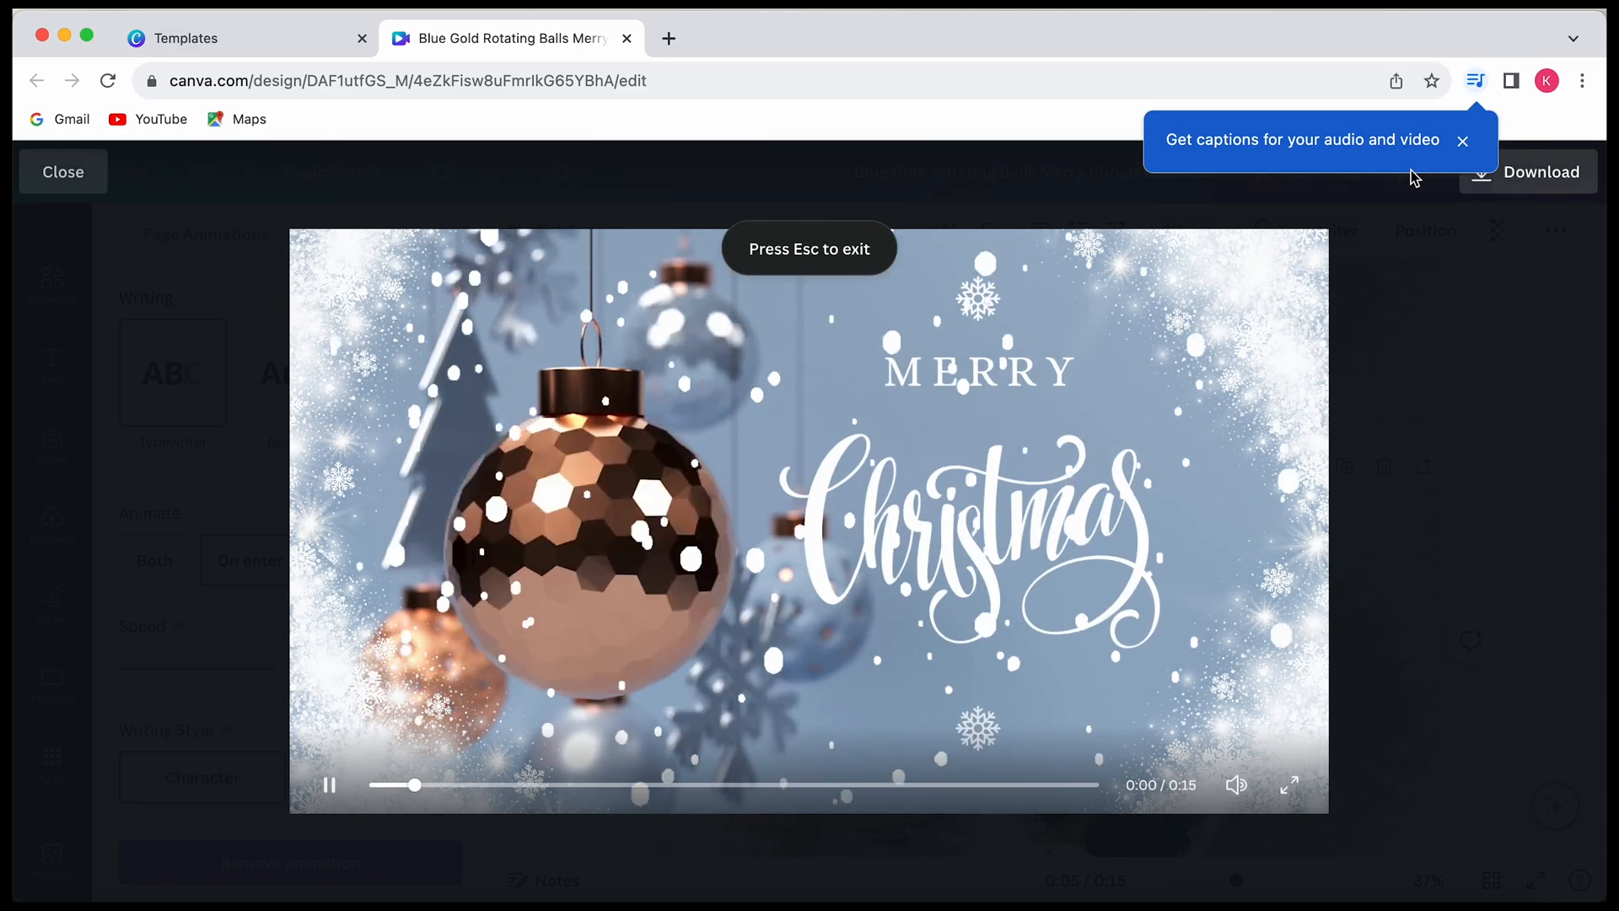
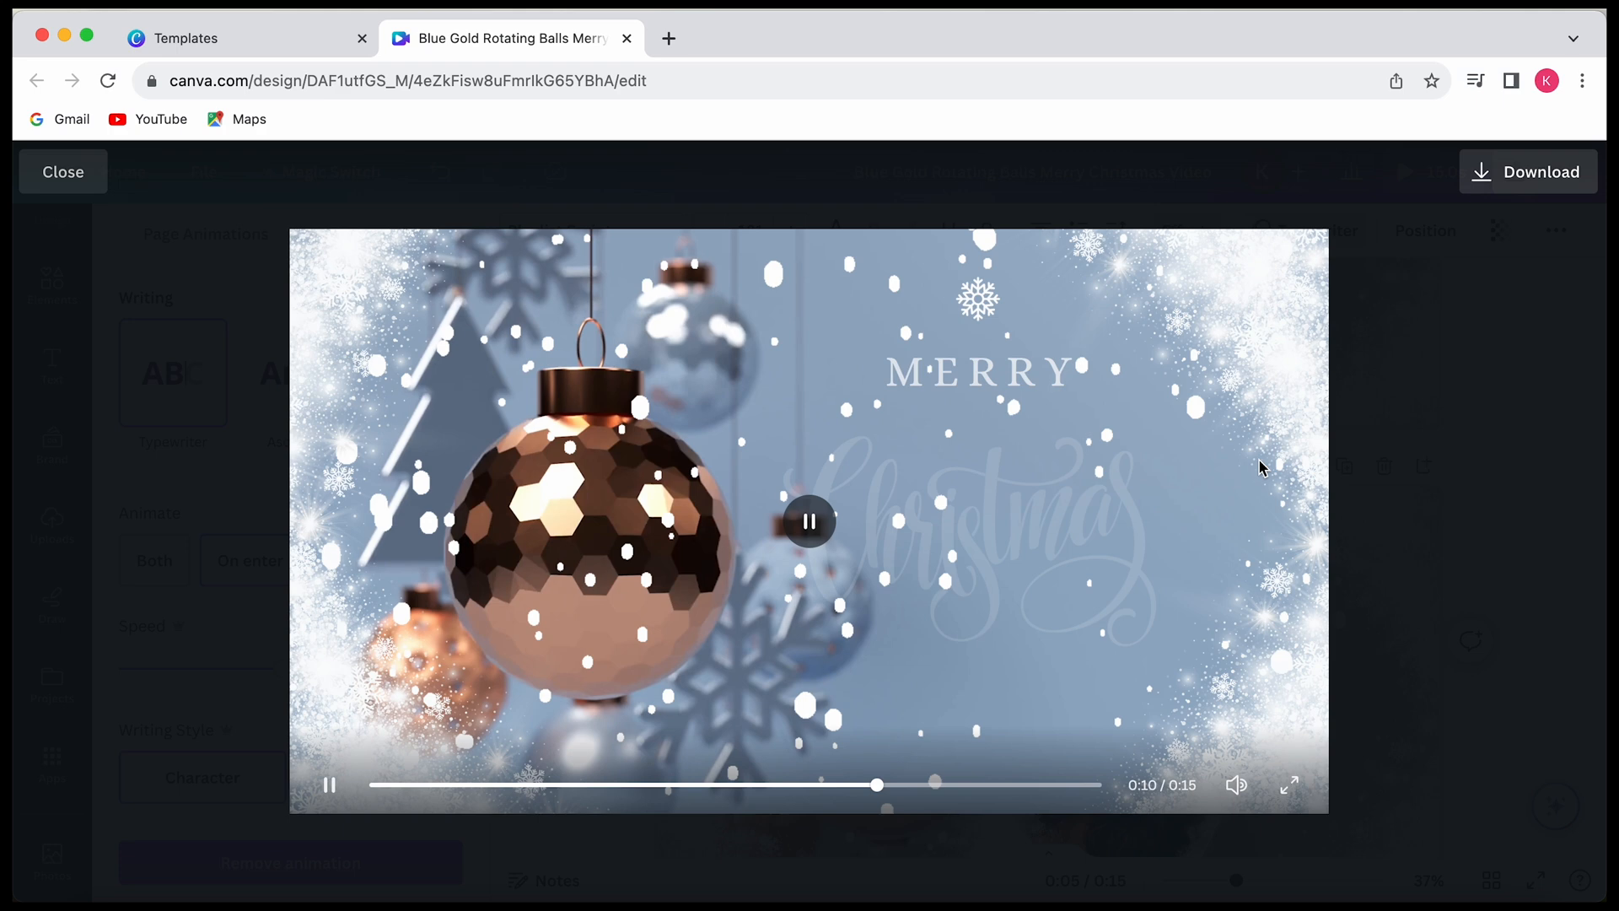
{"action": "key", "text": "Escape"}
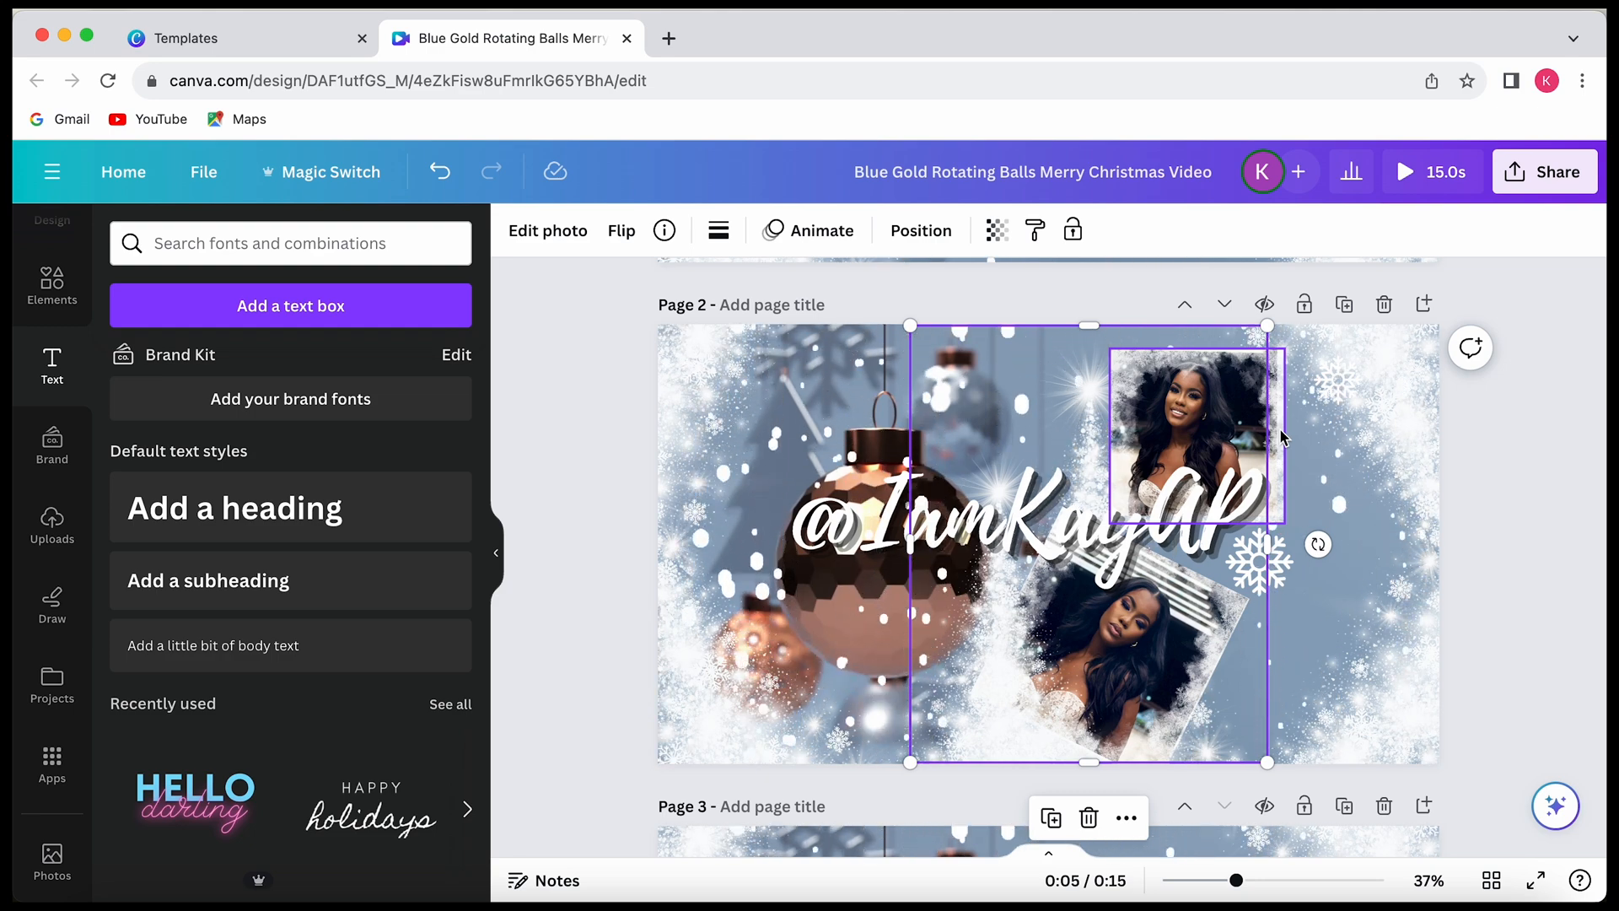
- Delete the Merry Christmas page 3 and duplicate page 2 in its place
{"action": "scroll", "coordinate": [1558, 426], "scroll_direction": "up", "scroll_amount": 5}
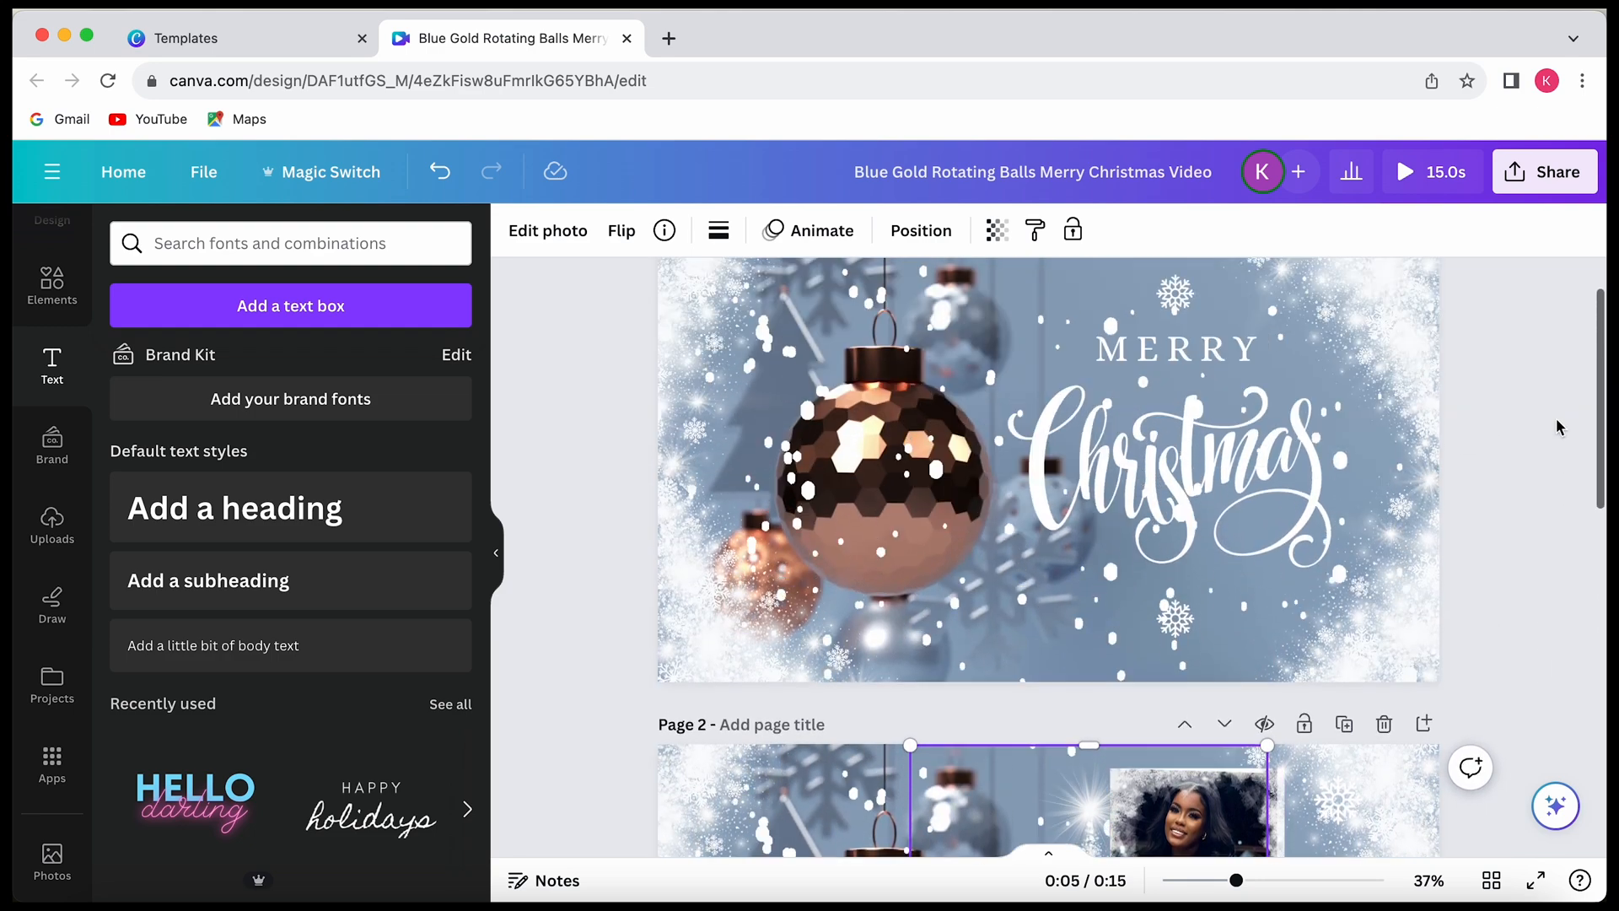
{"action": "scroll", "coordinate": [1558, 426], "scroll_direction": "down", "scroll_amount": 3}
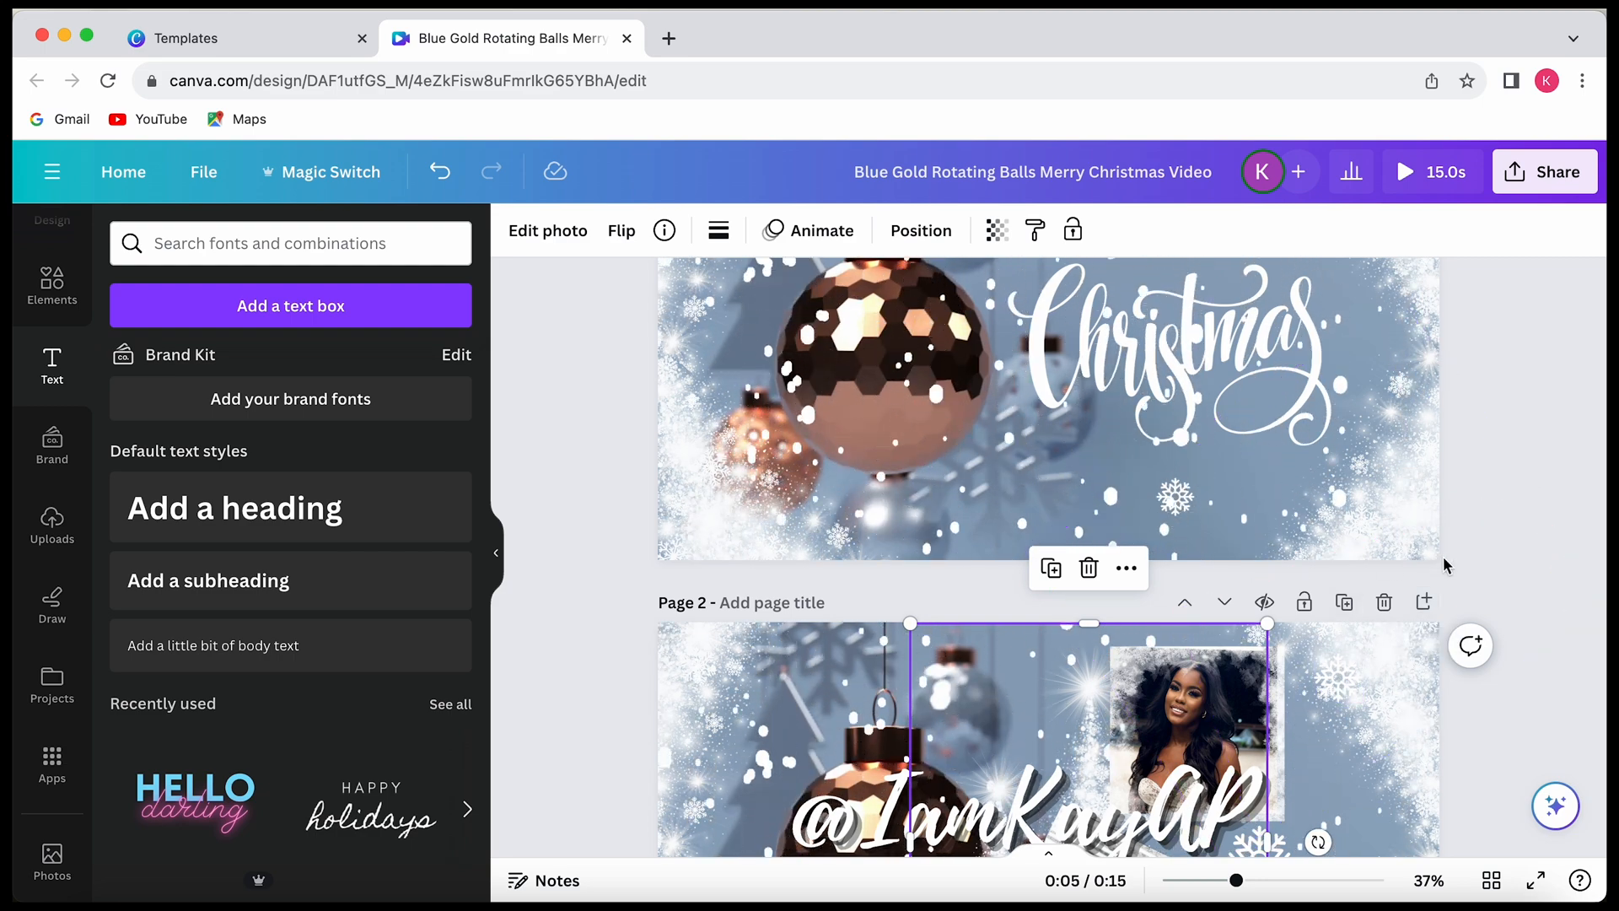
{"action": "scroll", "coordinate": [1520, 538], "scroll_direction": "down", "scroll_amount": 5}
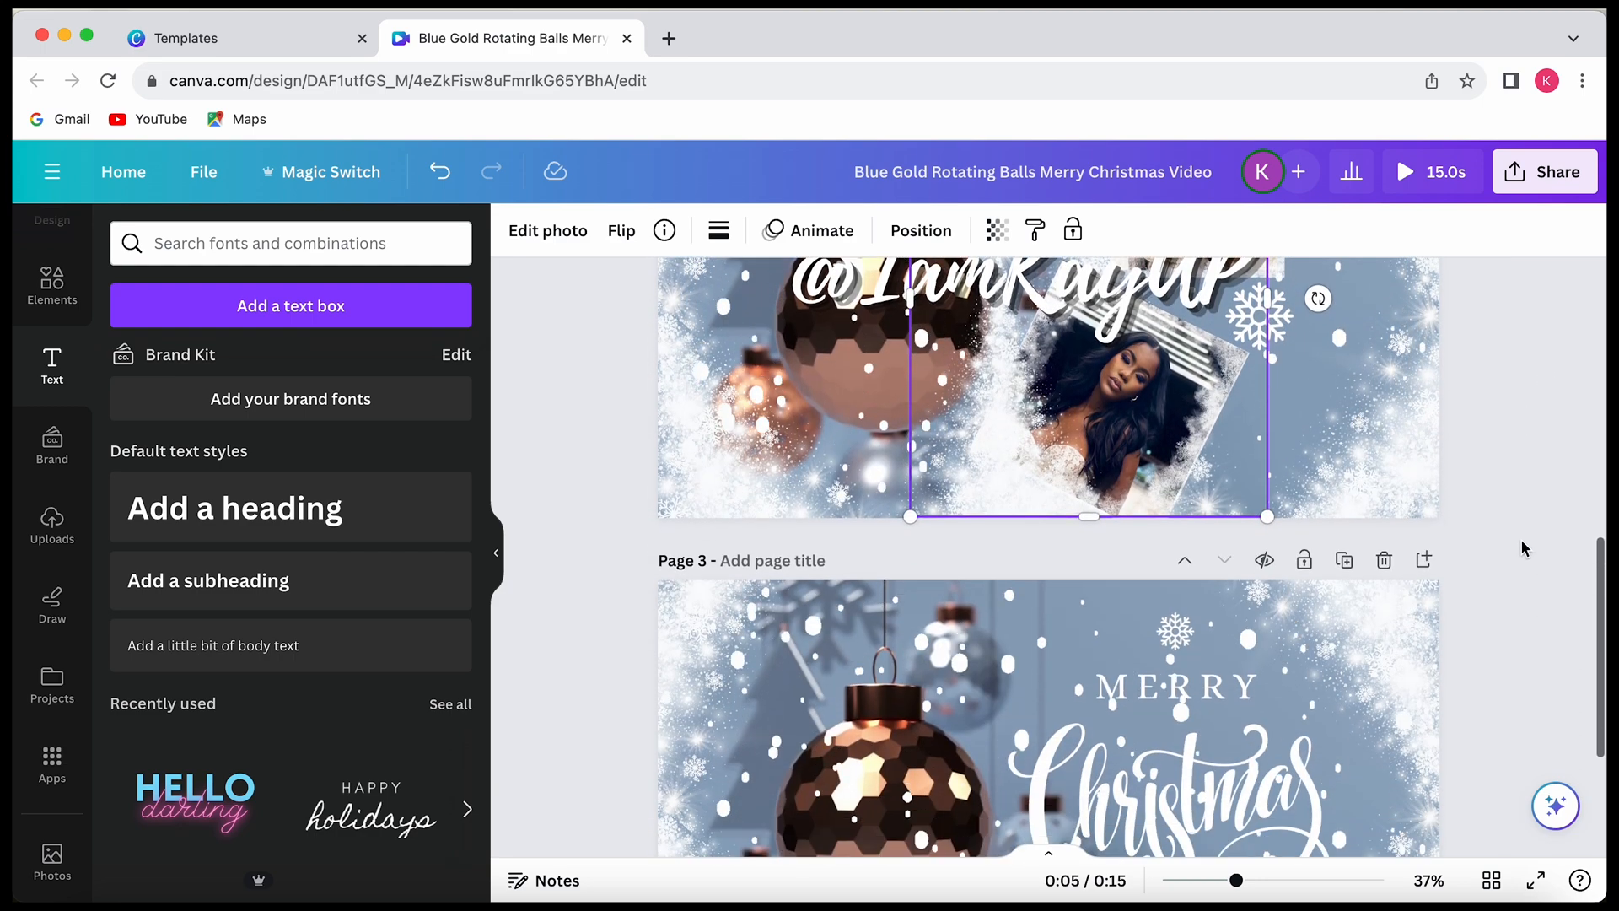
{"action": "scroll", "coordinate": [1523, 548], "scroll_direction": "up", "scroll_amount": 8}
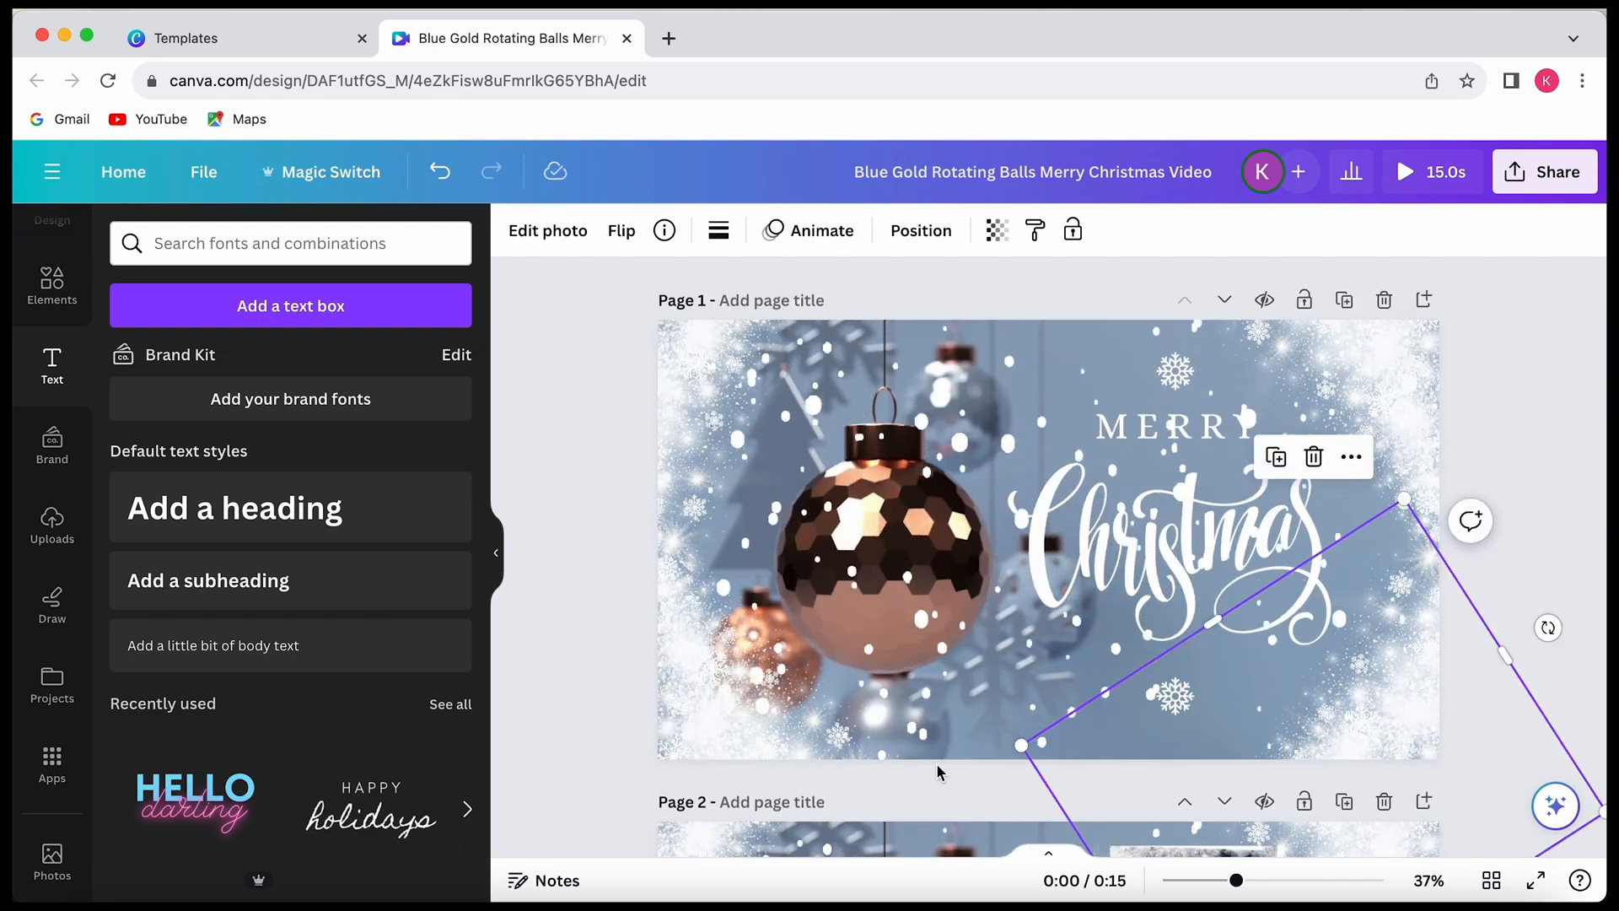
{"action": "left_click", "coordinate": [970, 504]}
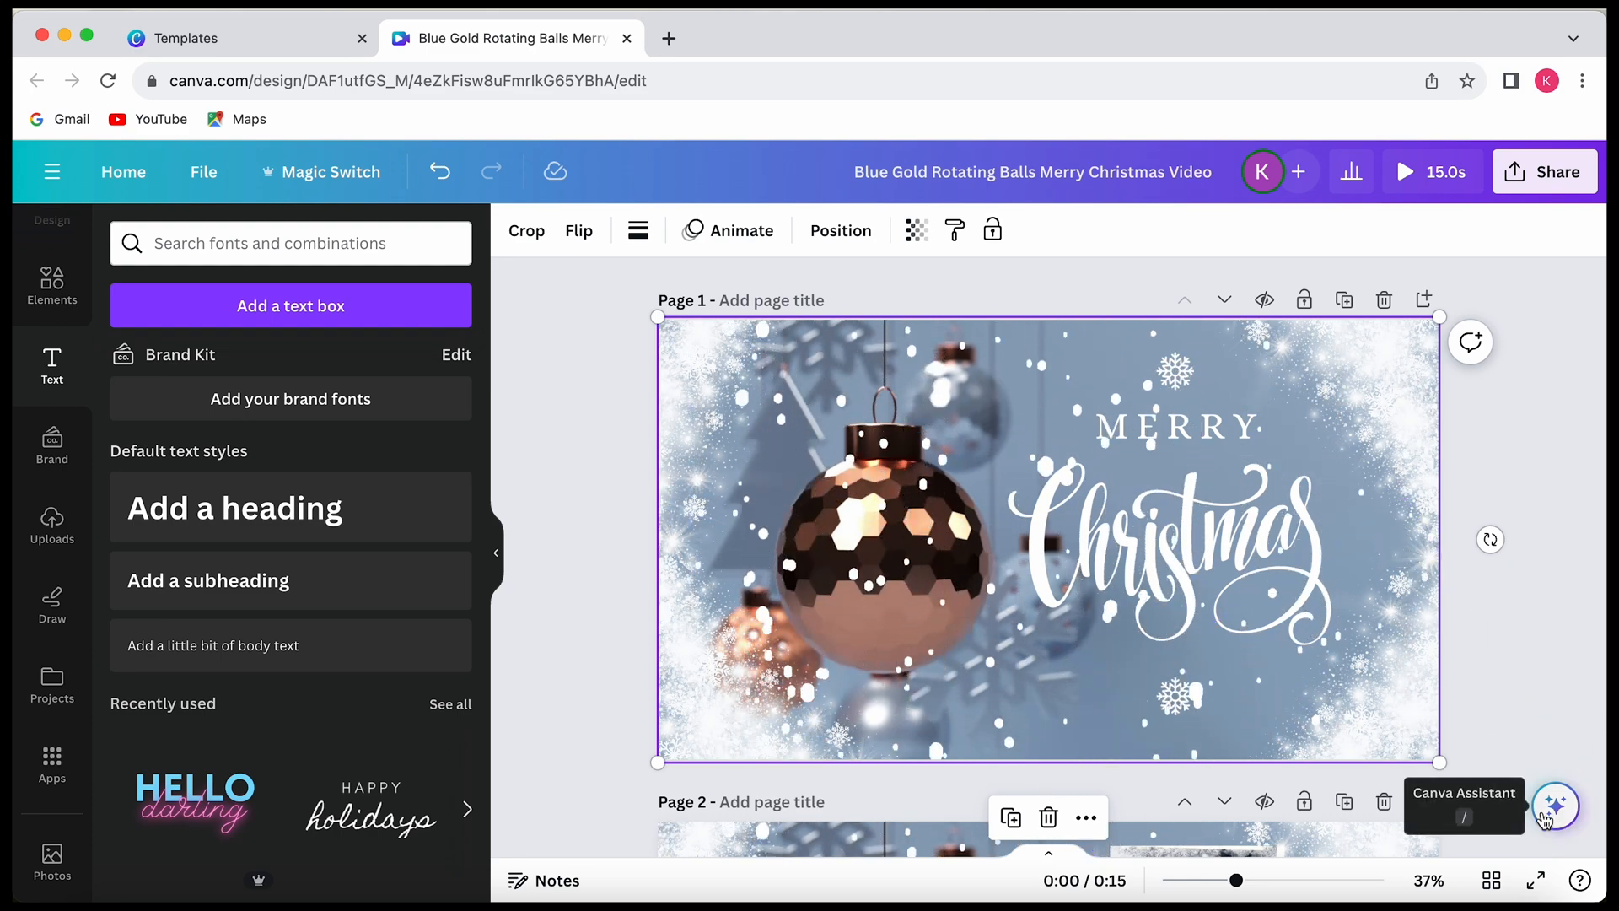
{"action": "scroll", "coordinate": [1536, 710], "scroll_direction": "down", "scroll_amount": 6}
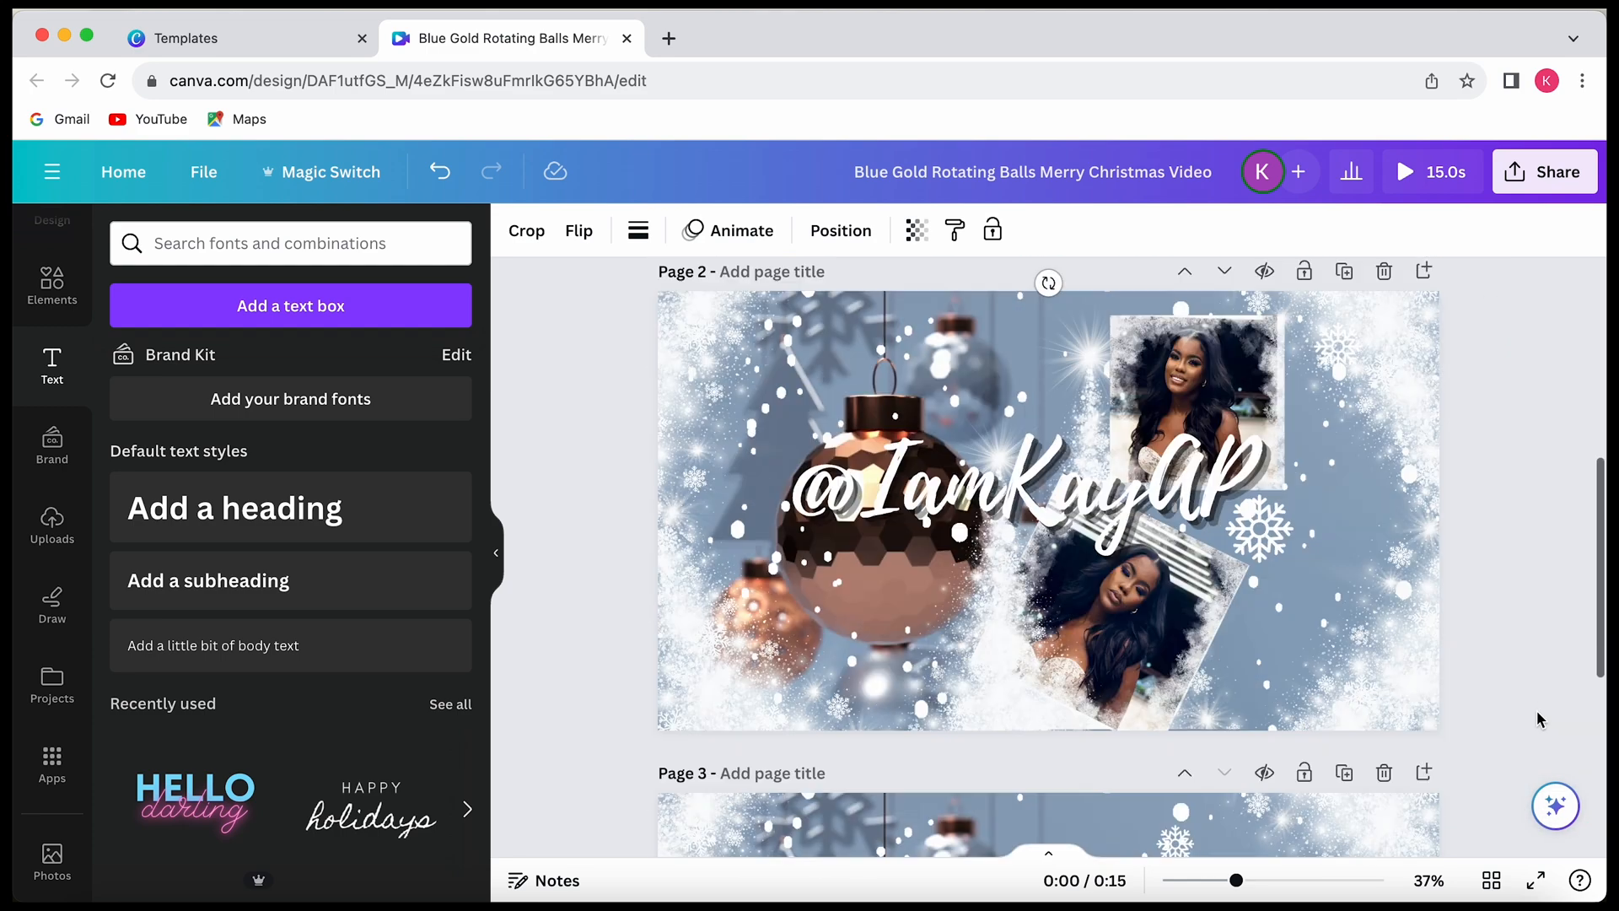
{"action": "scroll", "coordinate": [1537, 715], "scroll_direction": "up", "scroll_amount": 1}
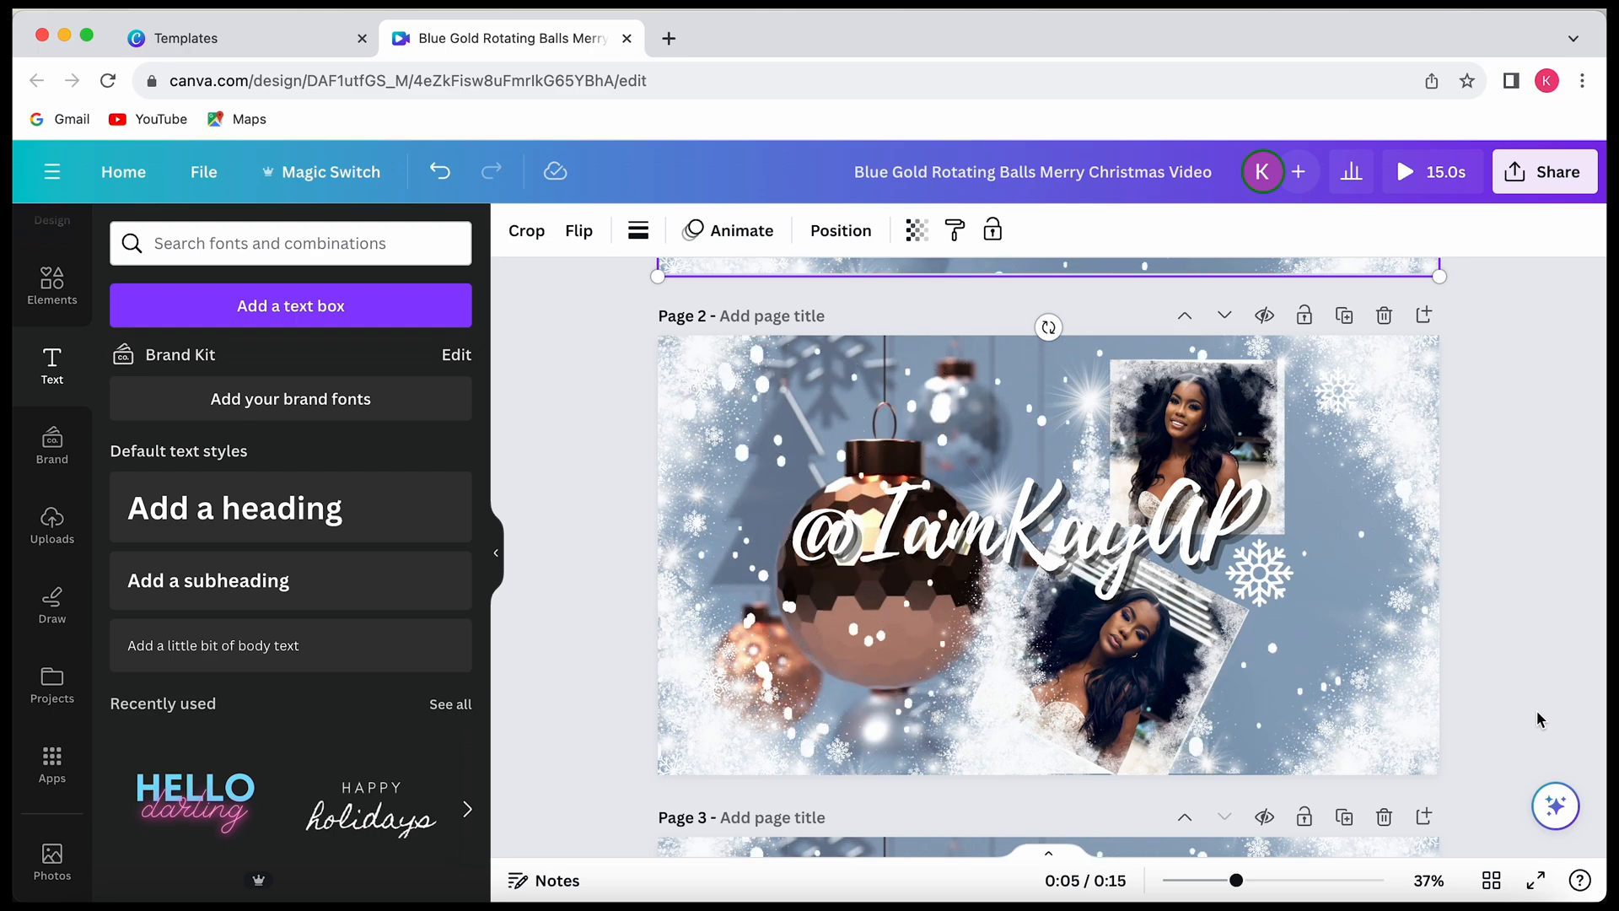
{"action": "scroll", "coordinate": [1534, 711], "scroll_direction": "down", "scroll_amount": 5}
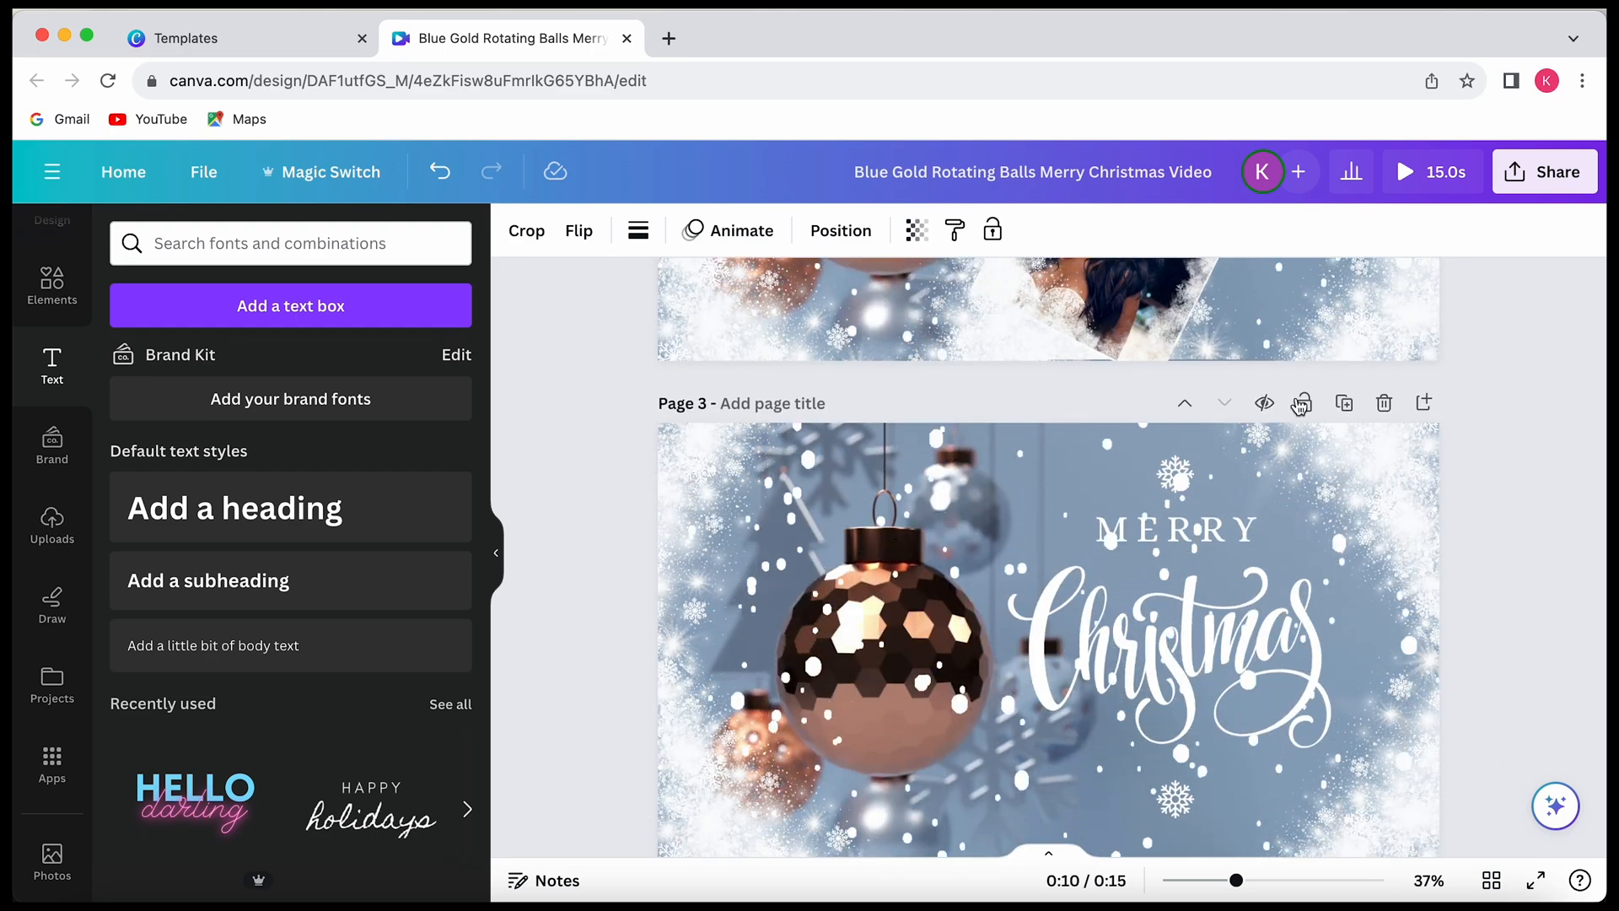
{"action": "left_click", "coordinate": [1384, 405]}
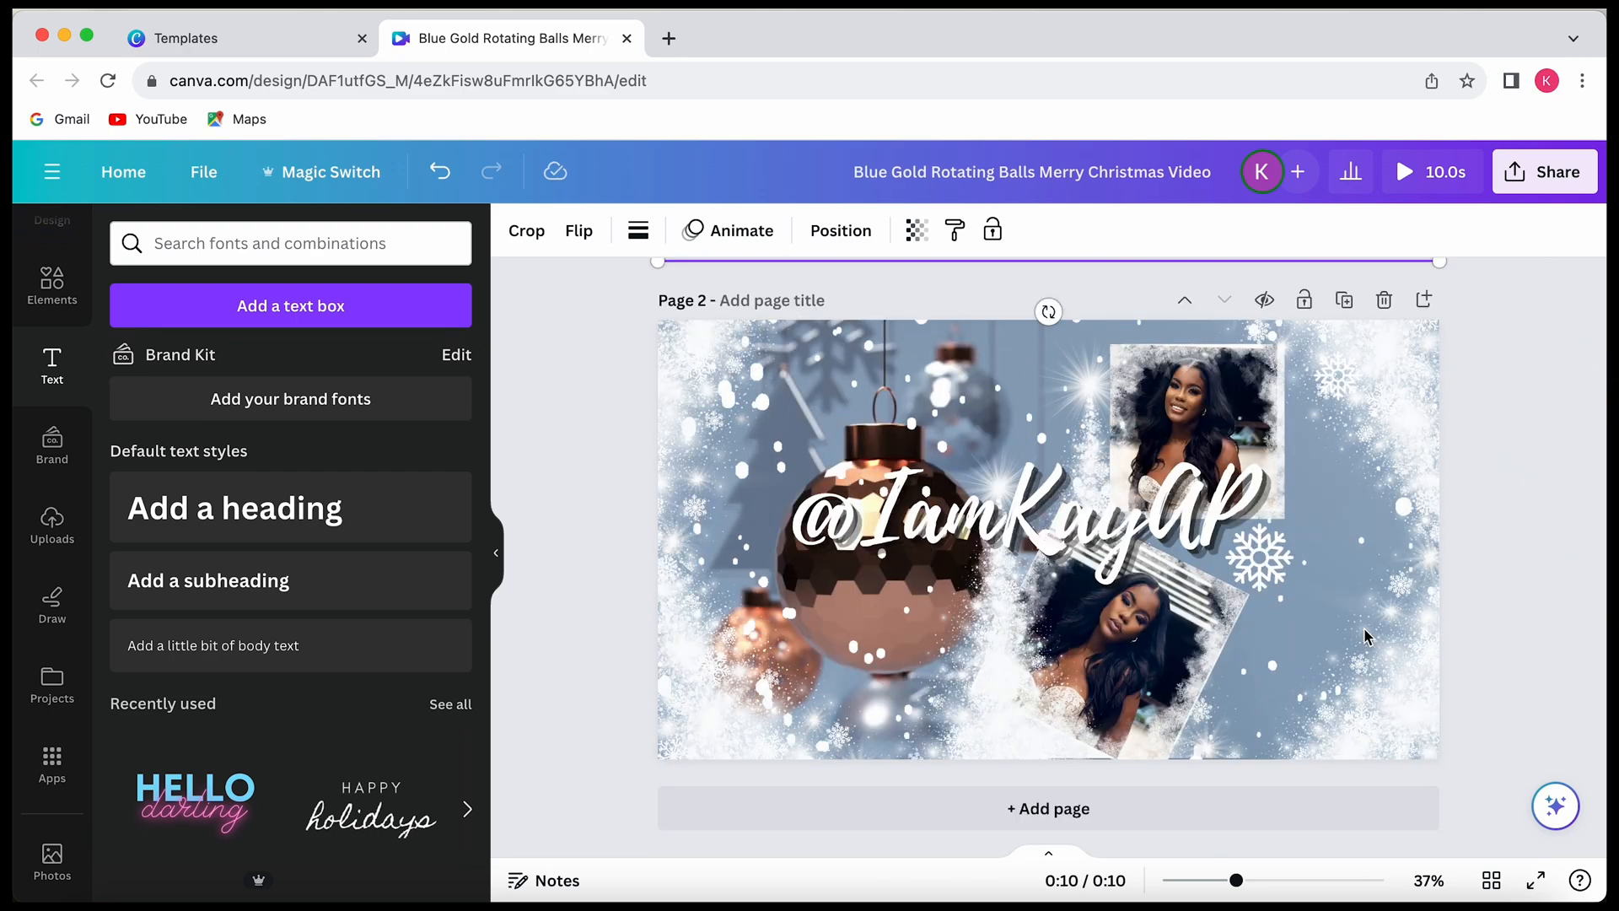
{"action": "key", "text": "super+z"}
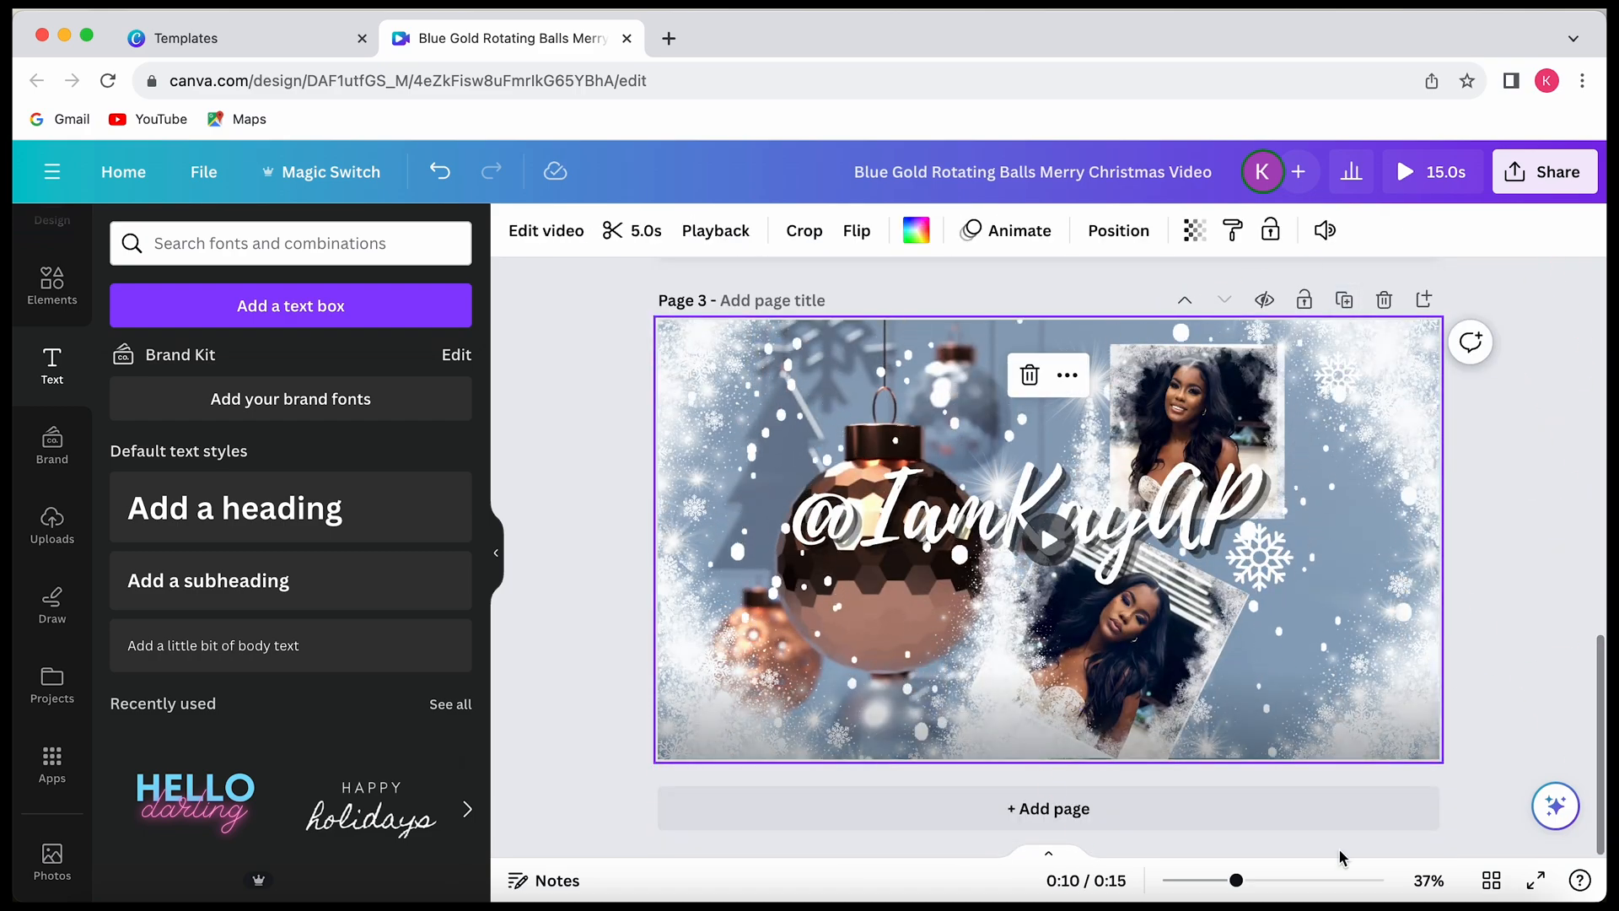
- Delete the upright photo on page 3 together with its snowy overlay and its frame
{"action": "scroll", "coordinate": [1602, 576], "scroll_direction": "up", "scroll_amount": 11}
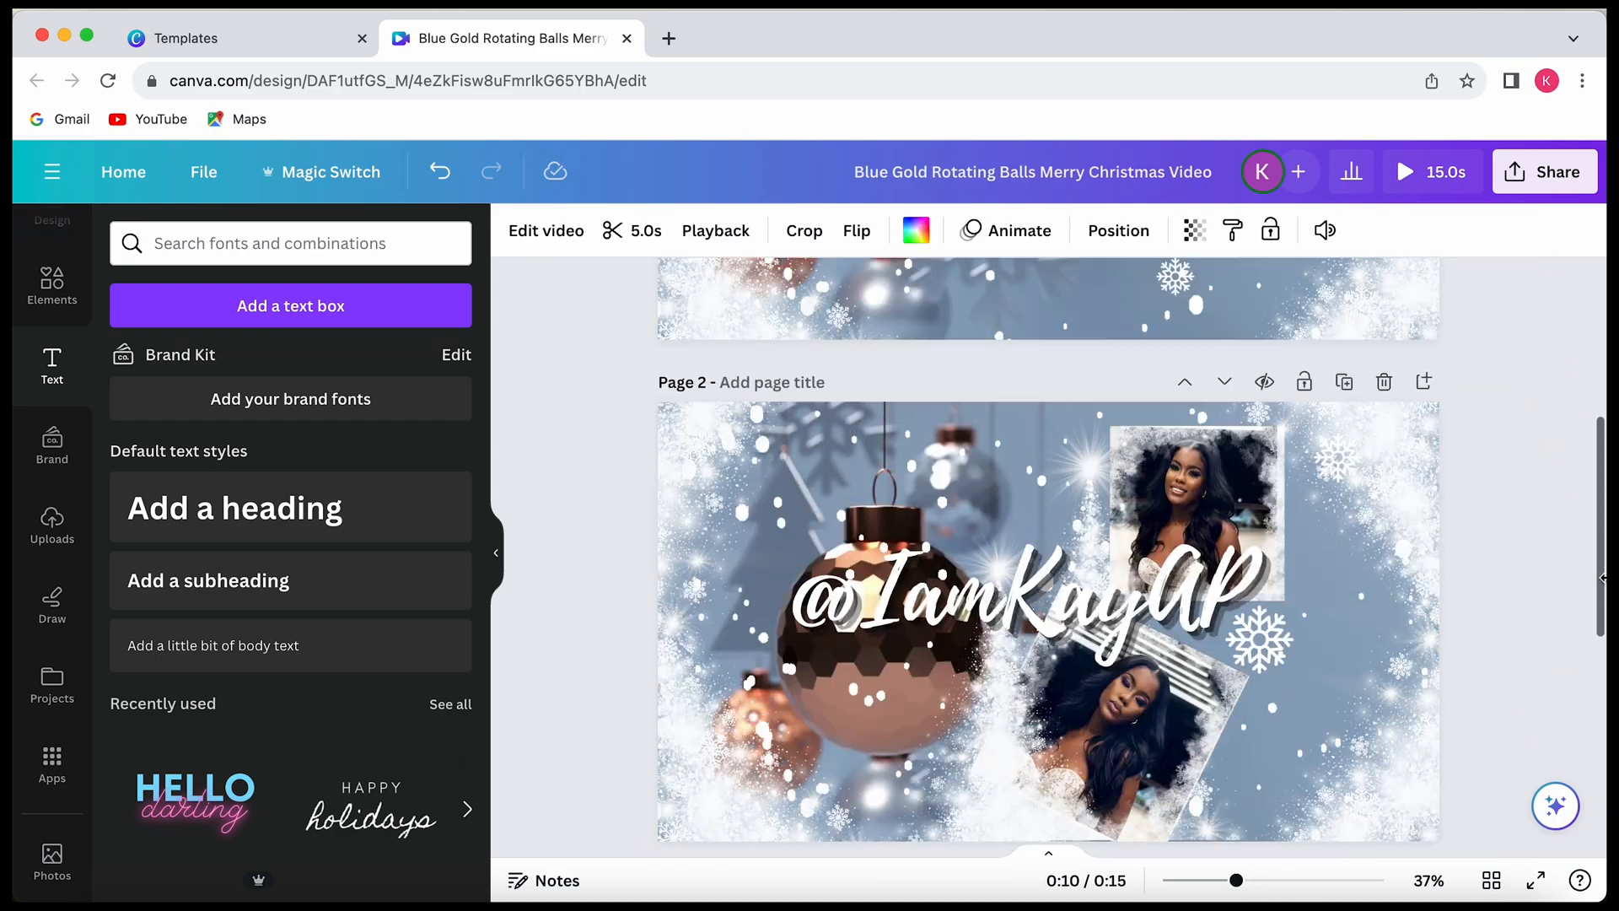
{"action": "scroll", "coordinate": [1602, 578], "scroll_direction": "down", "scroll_amount": 8}
{"action": "scroll", "coordinate": [1602, 577], "scroll_direction": "up", "scroll_amount": 2}
{"action": "scroll", "coordinate": [1207, 385], "scroll_direction": "down", "scroll_amount": 5}
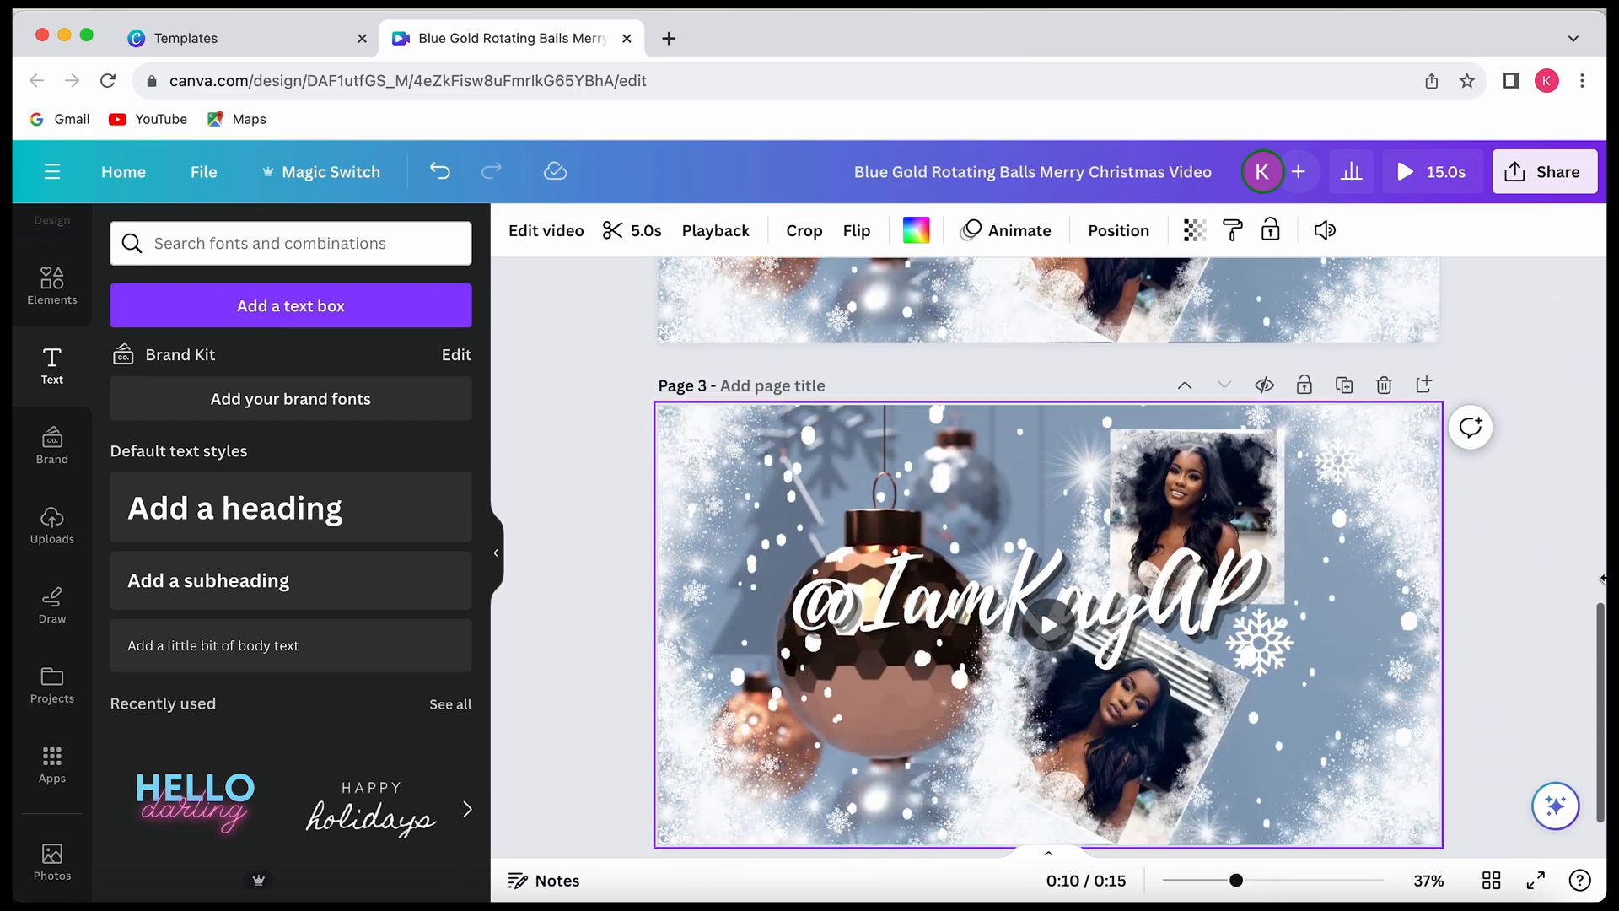
{"action": "left_click", "coordinate": [1207, 385]}
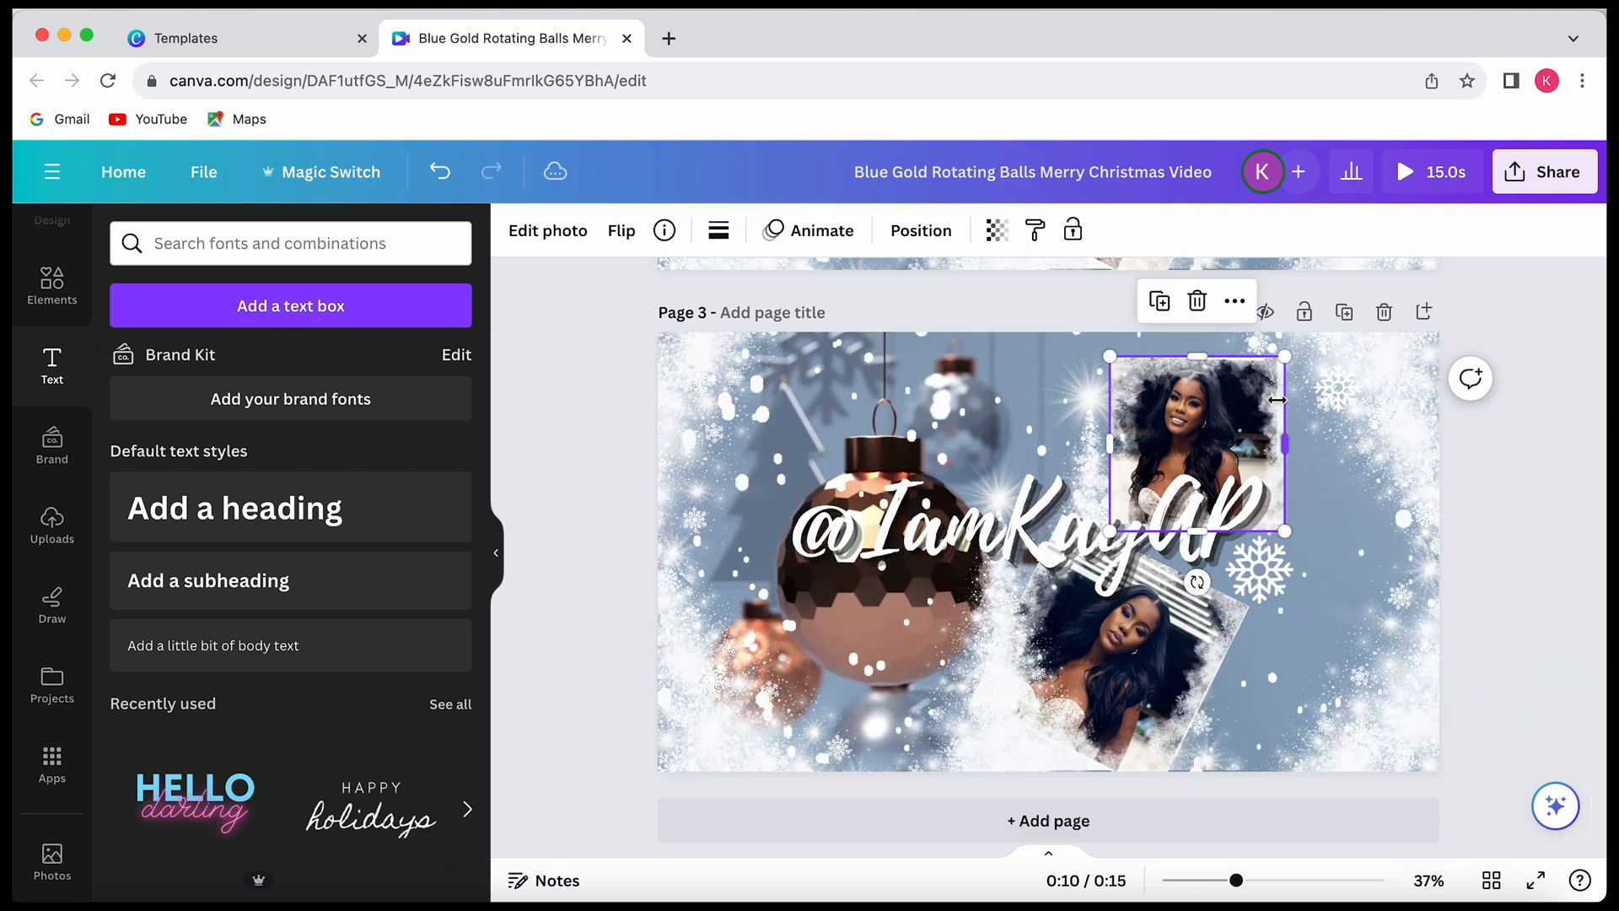
{"action": "left_click", "coordinate": [1197, 301]}
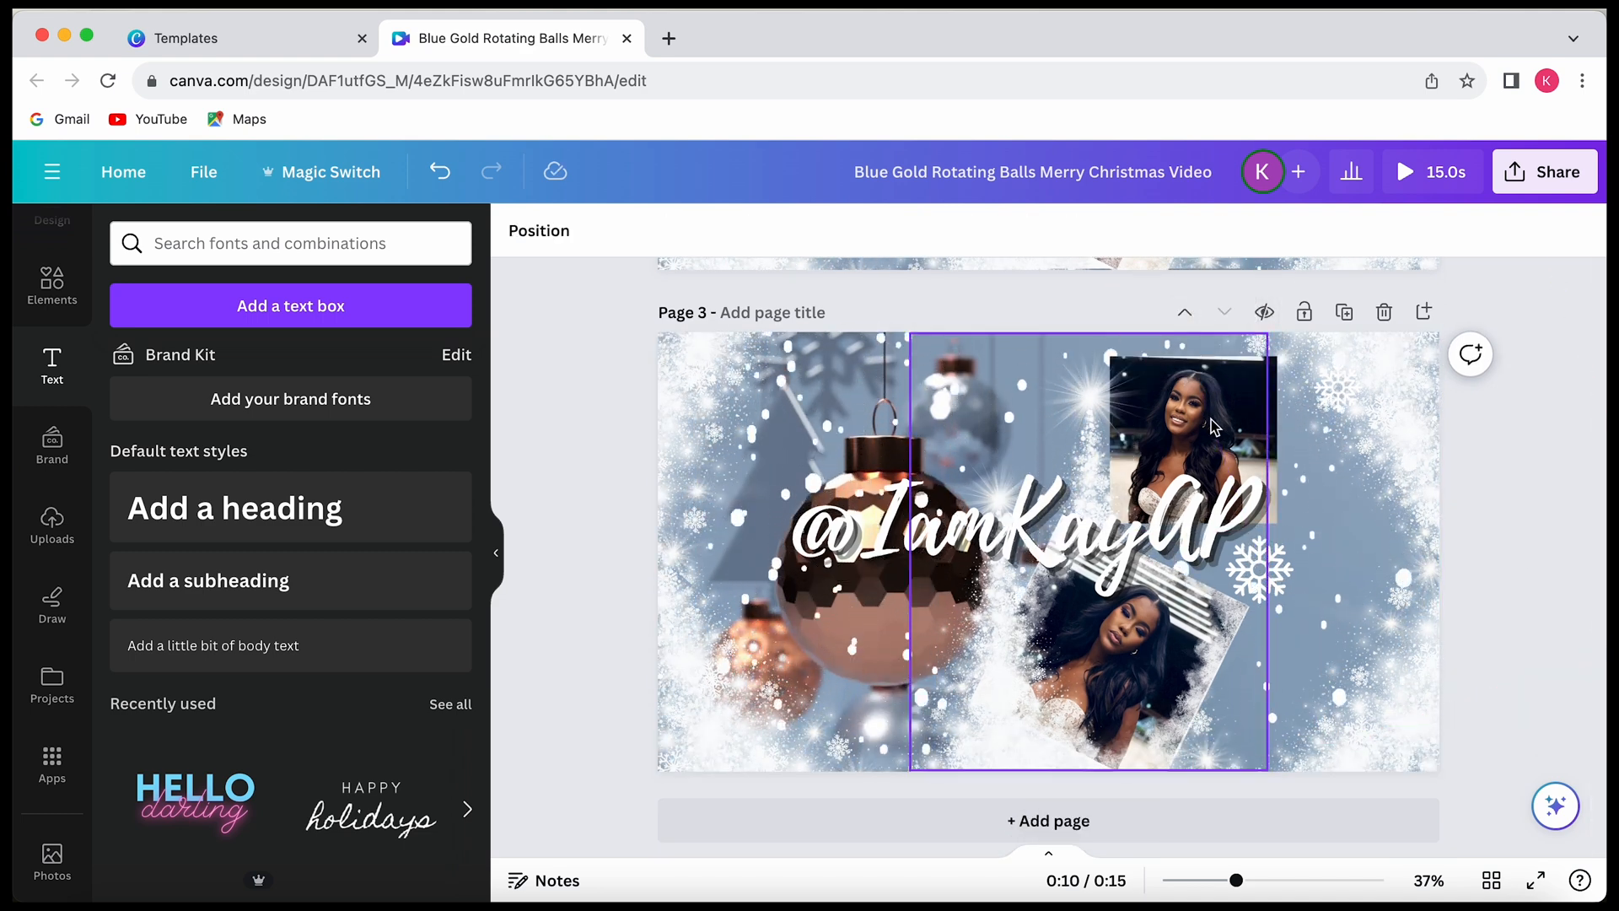
{"action": "left_click", "coordinate": [1269, 416]}
{"action": "left_click", "coordinate": [1198, 301]}
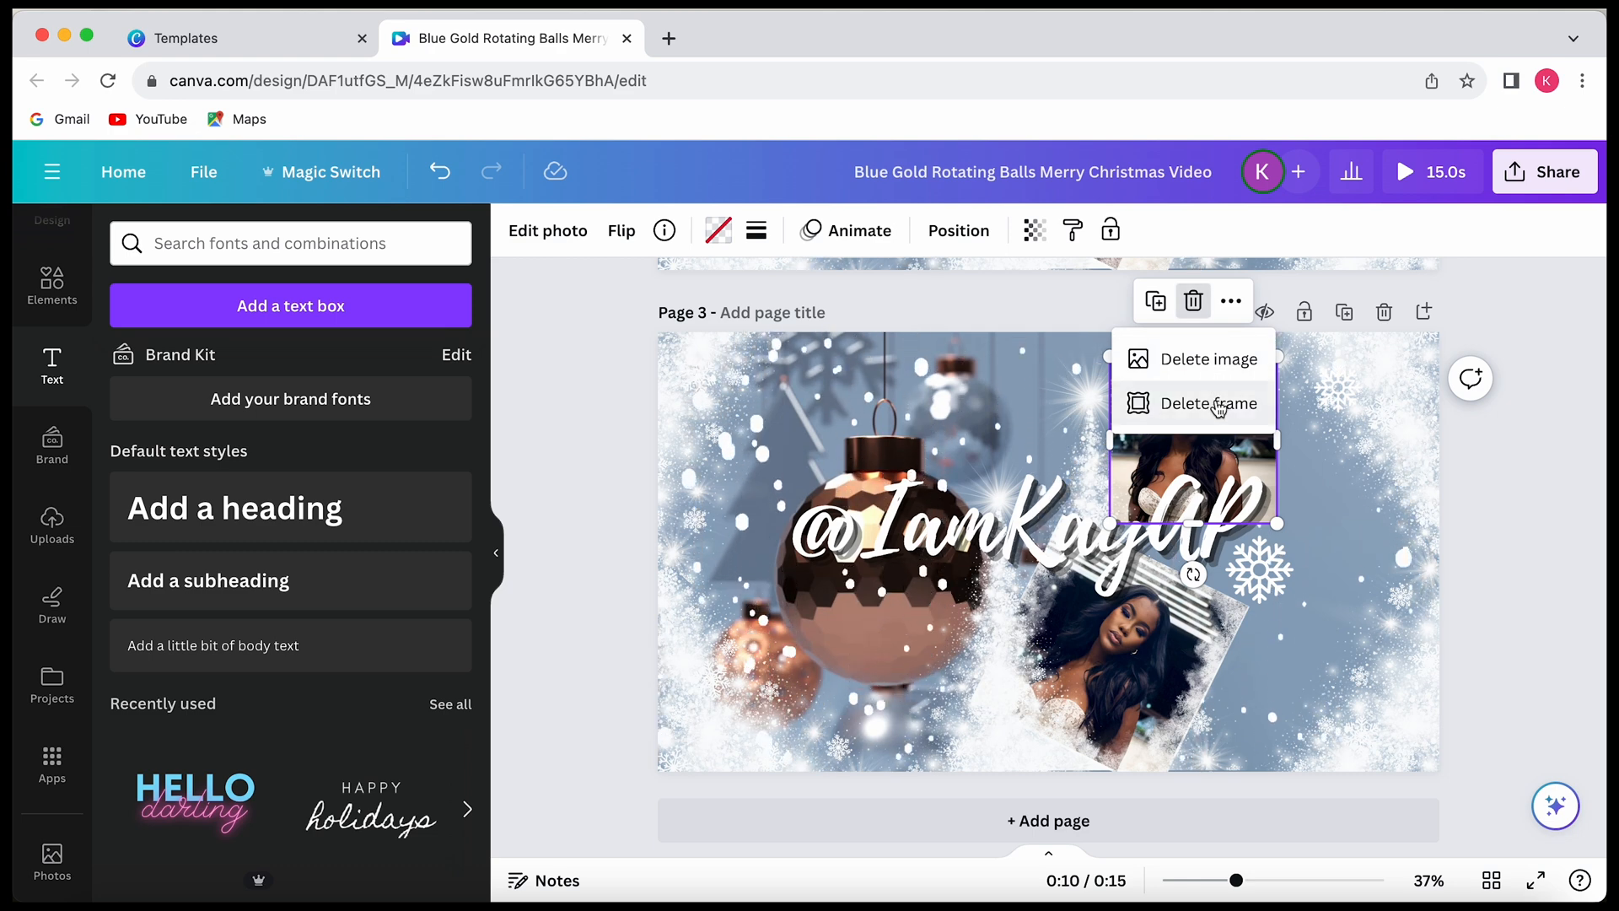
{"action": "left_click", "coordinate": [1216, 402]}
- Delete the tilted photo on page 3 together with its snowy overlay and its frame
{"action": "left_click", "coordinate": [1111, 452]}
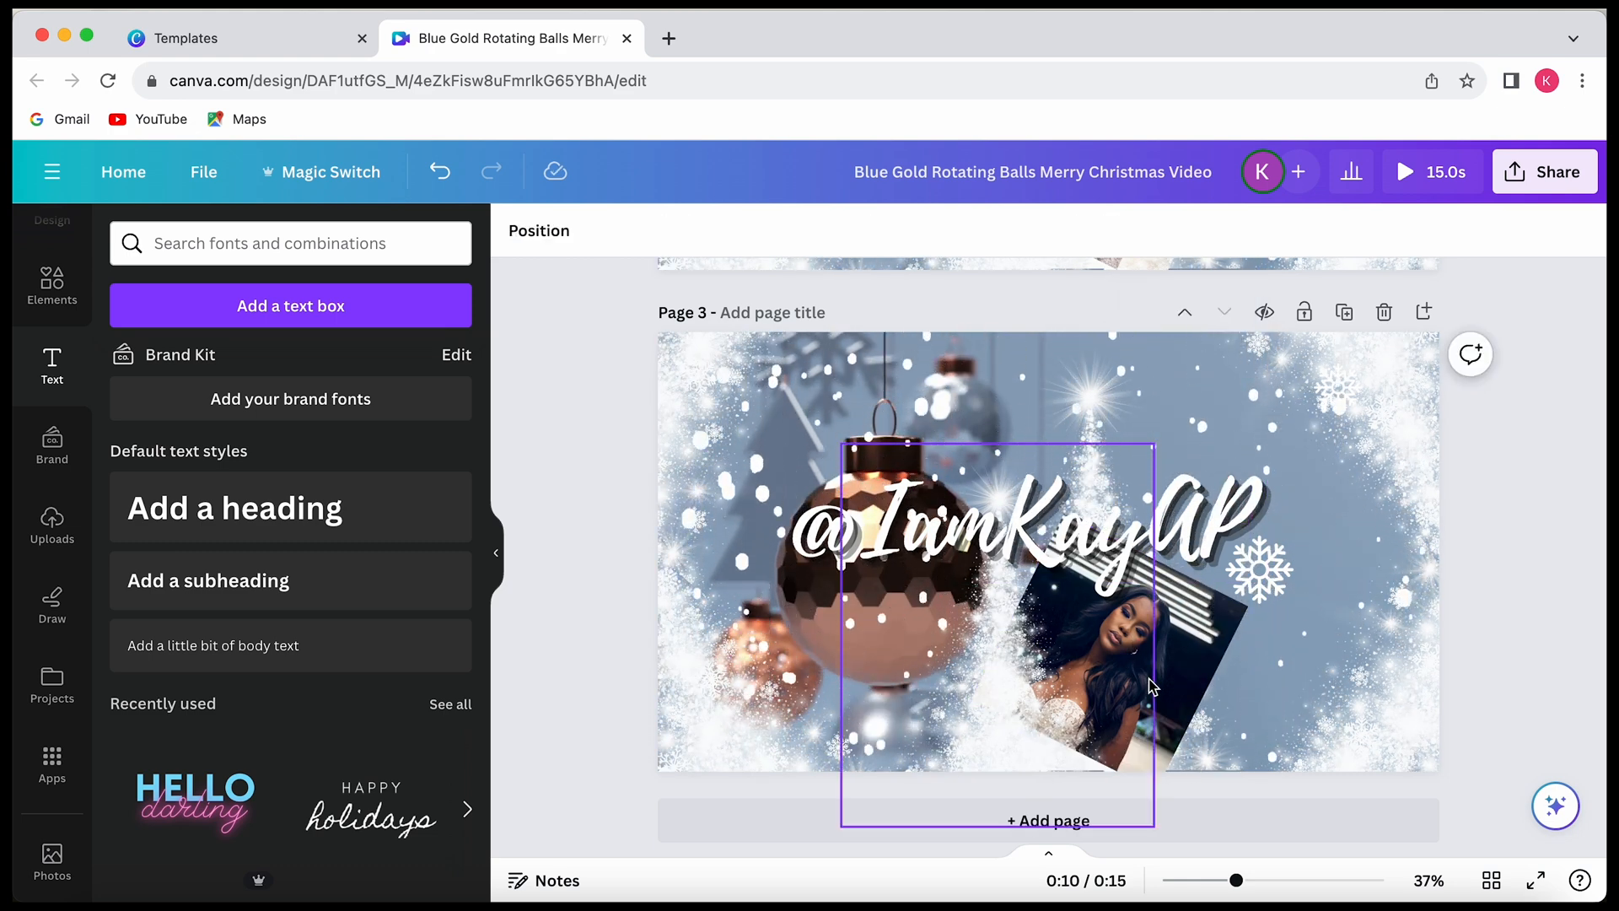
{"action": "left_click", "coordinate": [1152, 687]}
{"action": "left_click", "coordinate": [1110, 447]}
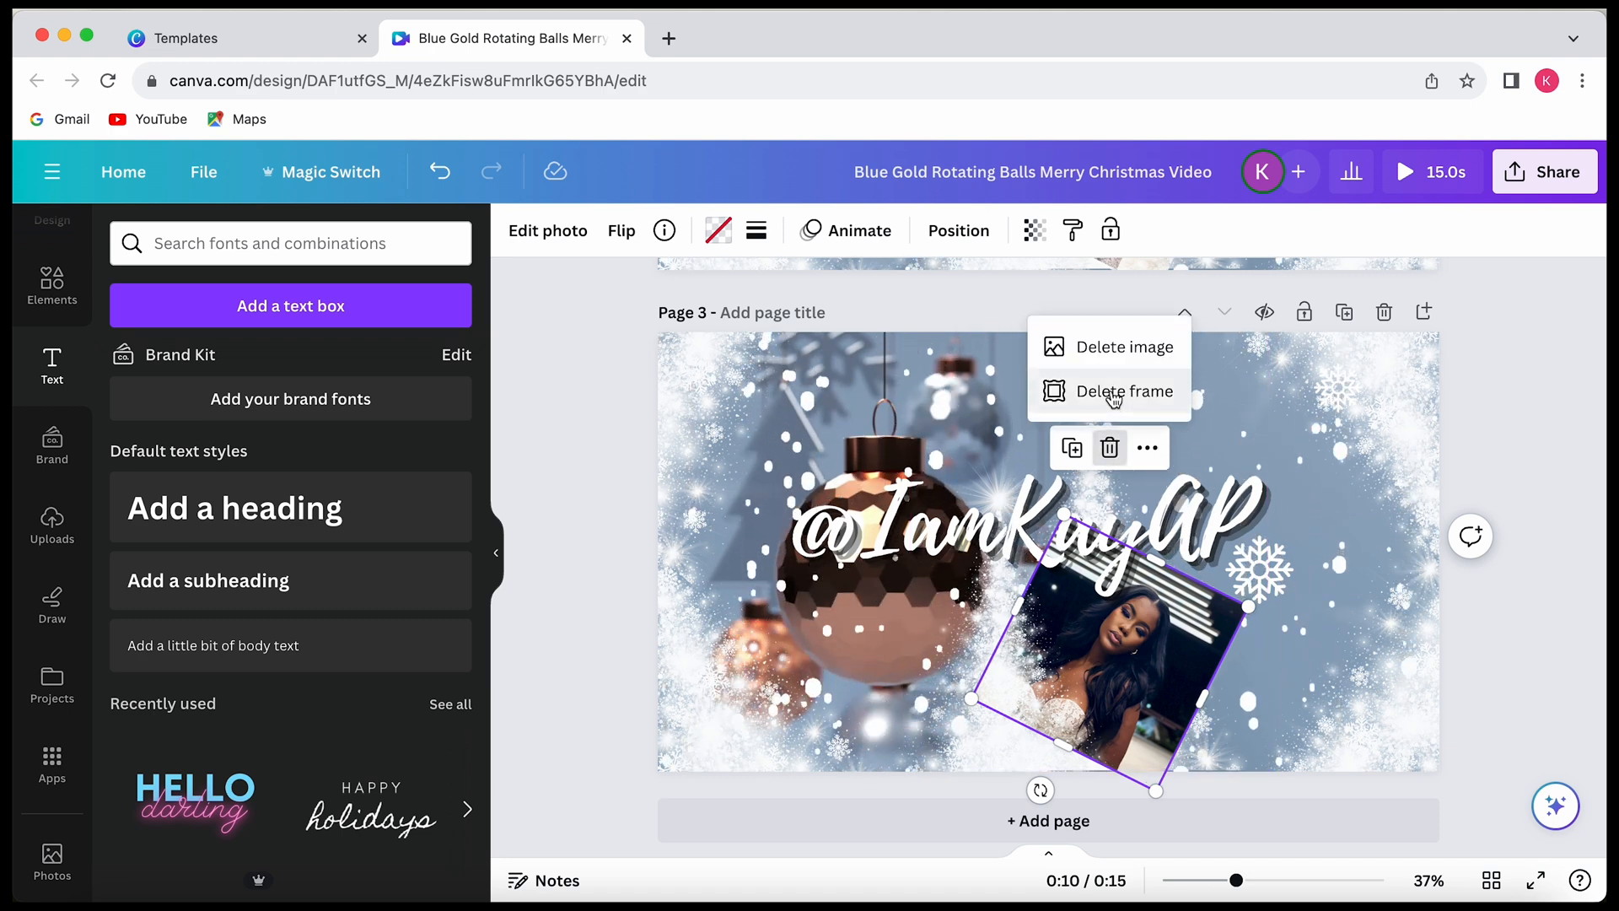
{"action": "left_click", "coordinate": [1114, 392]}
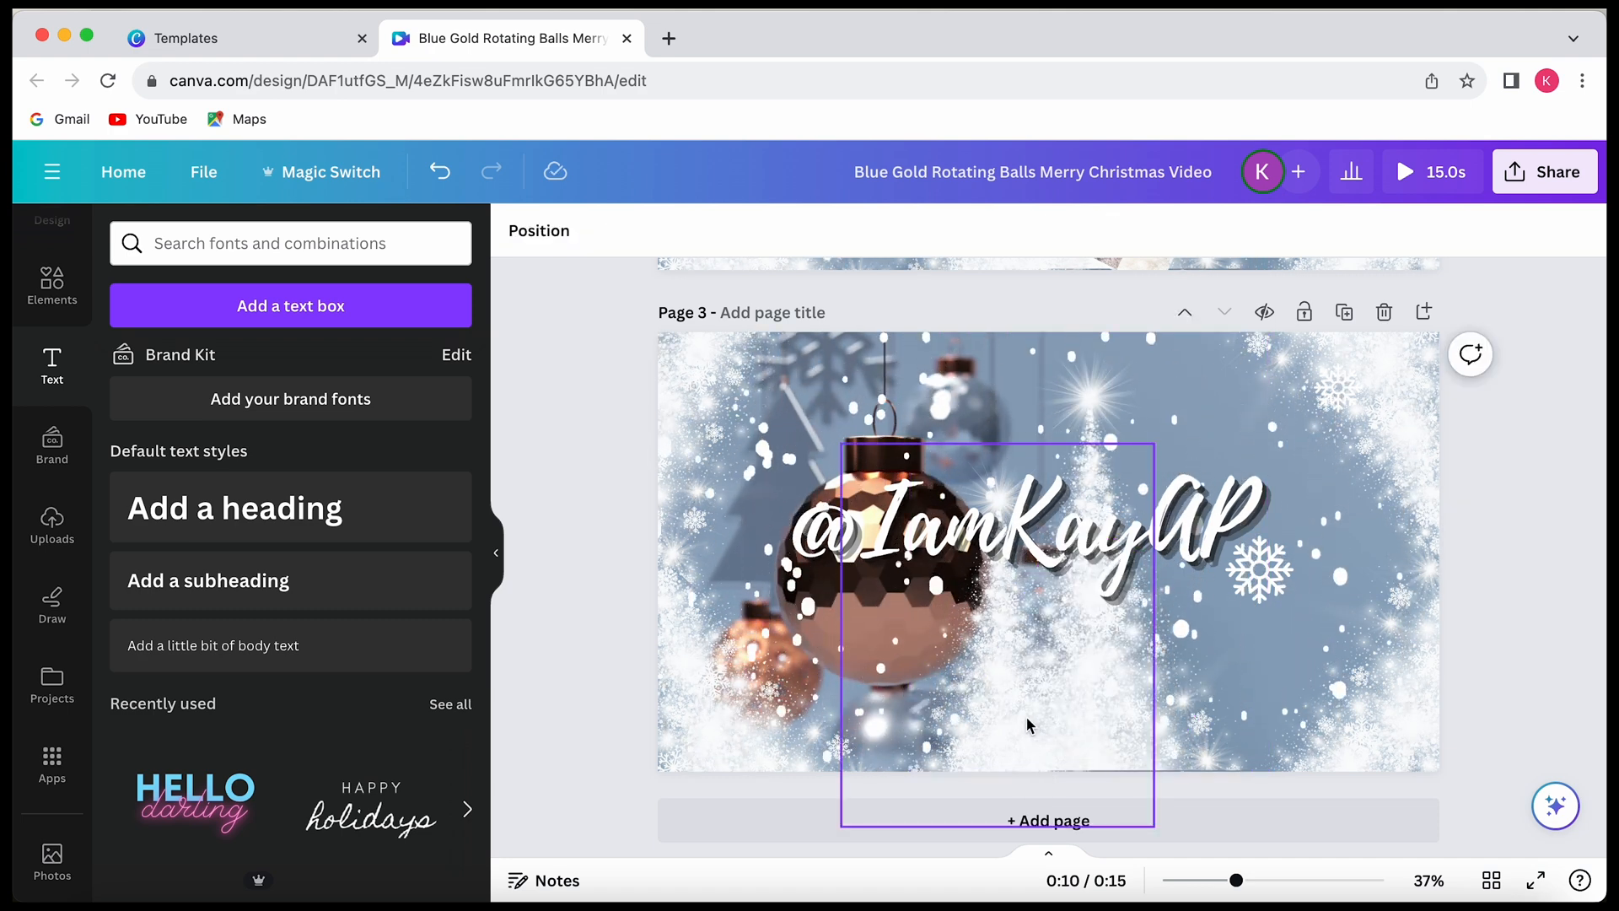
- Delete the glowing white Christmas tree and the snowflake beneath the end of the handle text on page 3
{"action": "left_click", "coordinate": [1107, 626]}
{"action": "right_click", "coordinate": [1121, 666]}
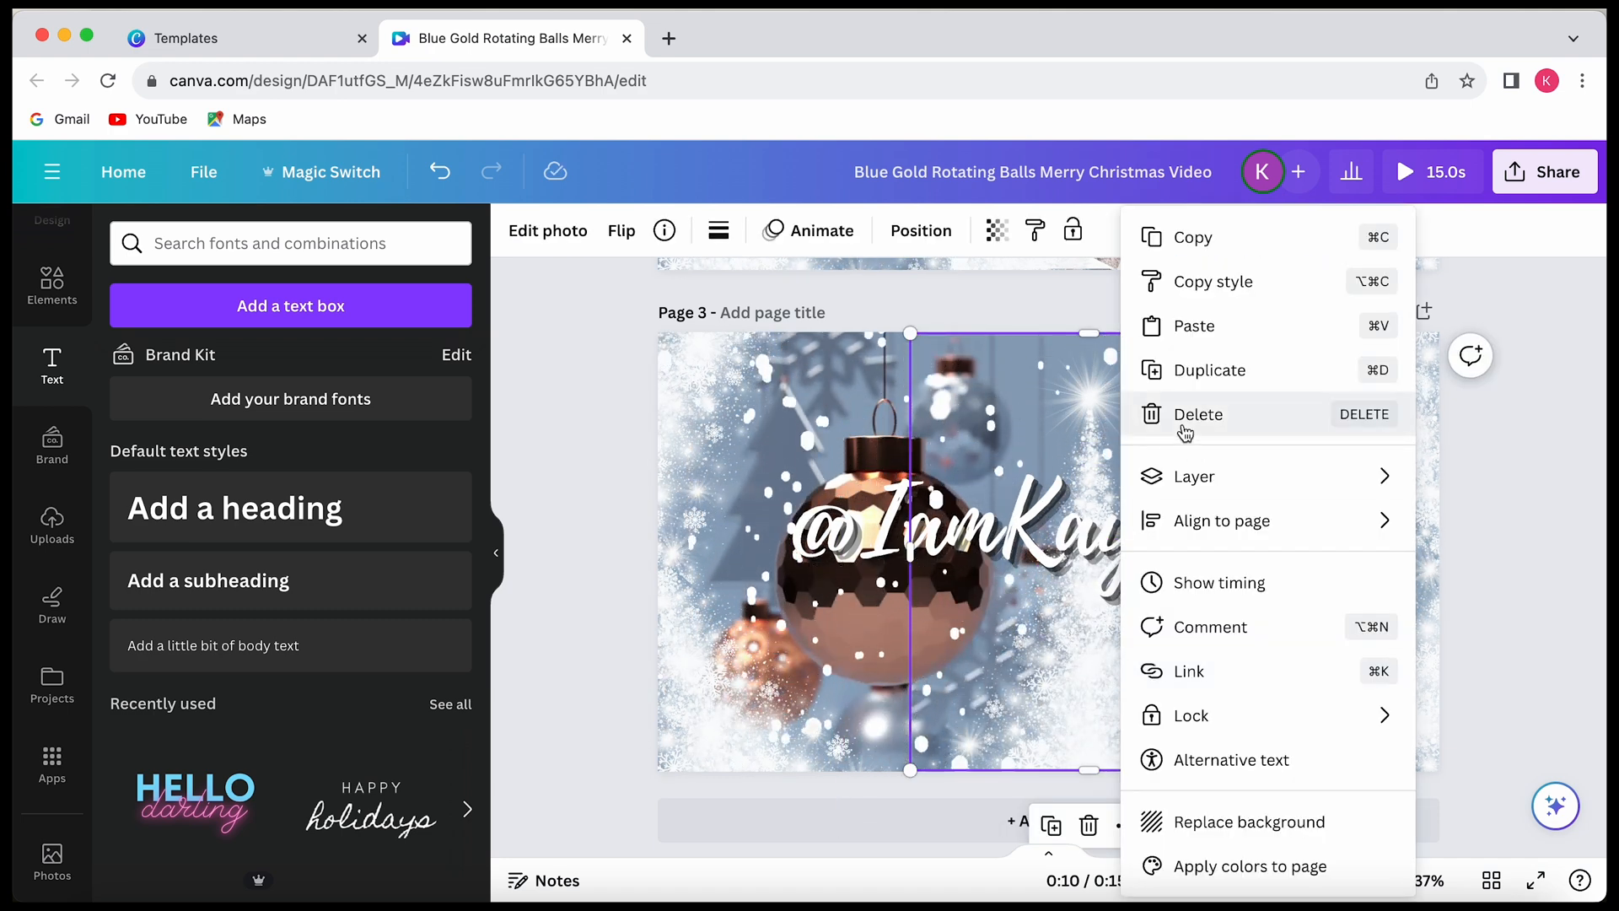
{"action": "left_click", "coordinate": [1184, 414]}
{"action": "left_click", "coordinate": [1270, 570]}
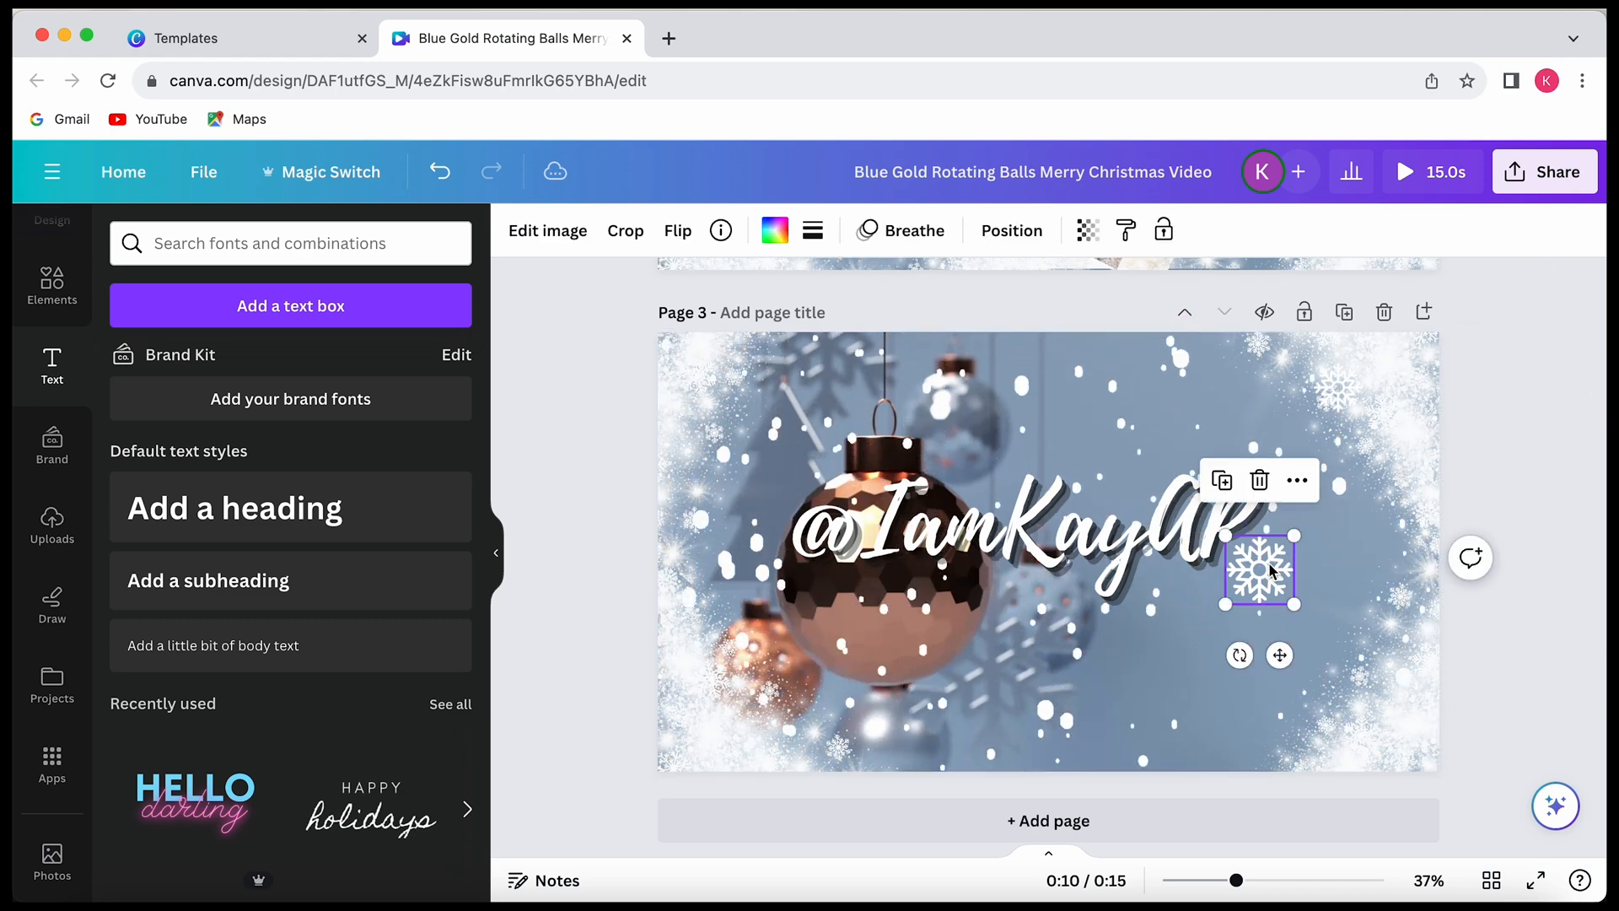
{"action": "left_click", "coordinate": [1259, 480]}
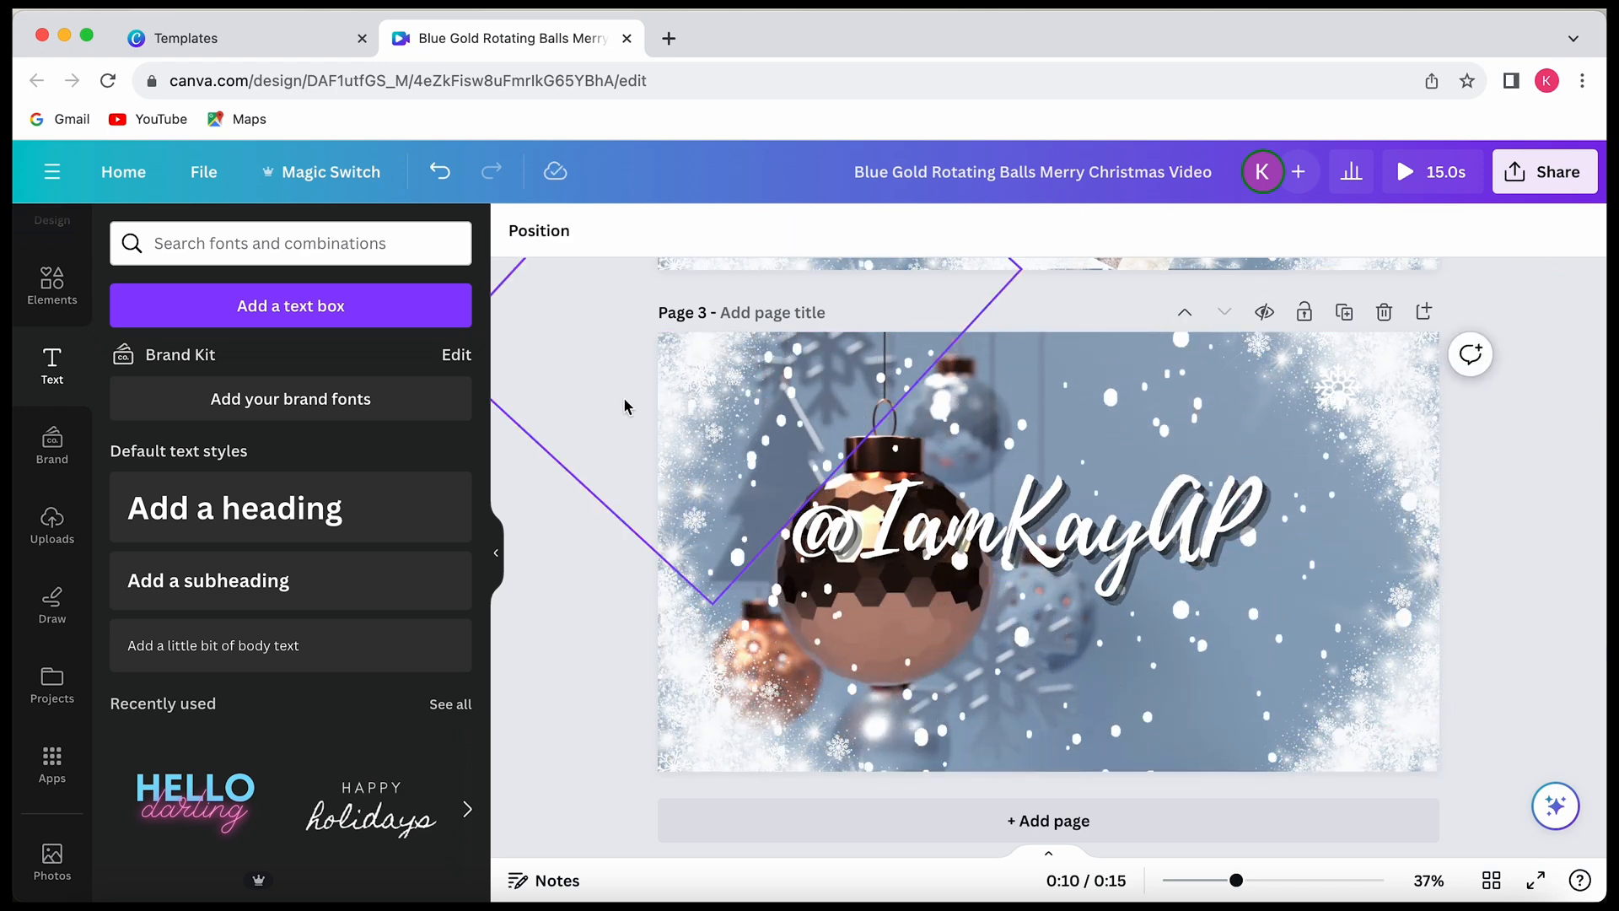
- Search the graphics for "youtube subscribe" and add the orange rounded subscribe graphic to page 3
{"action": "left_click", "coordinate": [61, 281]}
{"action": "left_click", "coordinate": [180, 246]}
{"action": "left_click", "coordinate": [320, 243]}
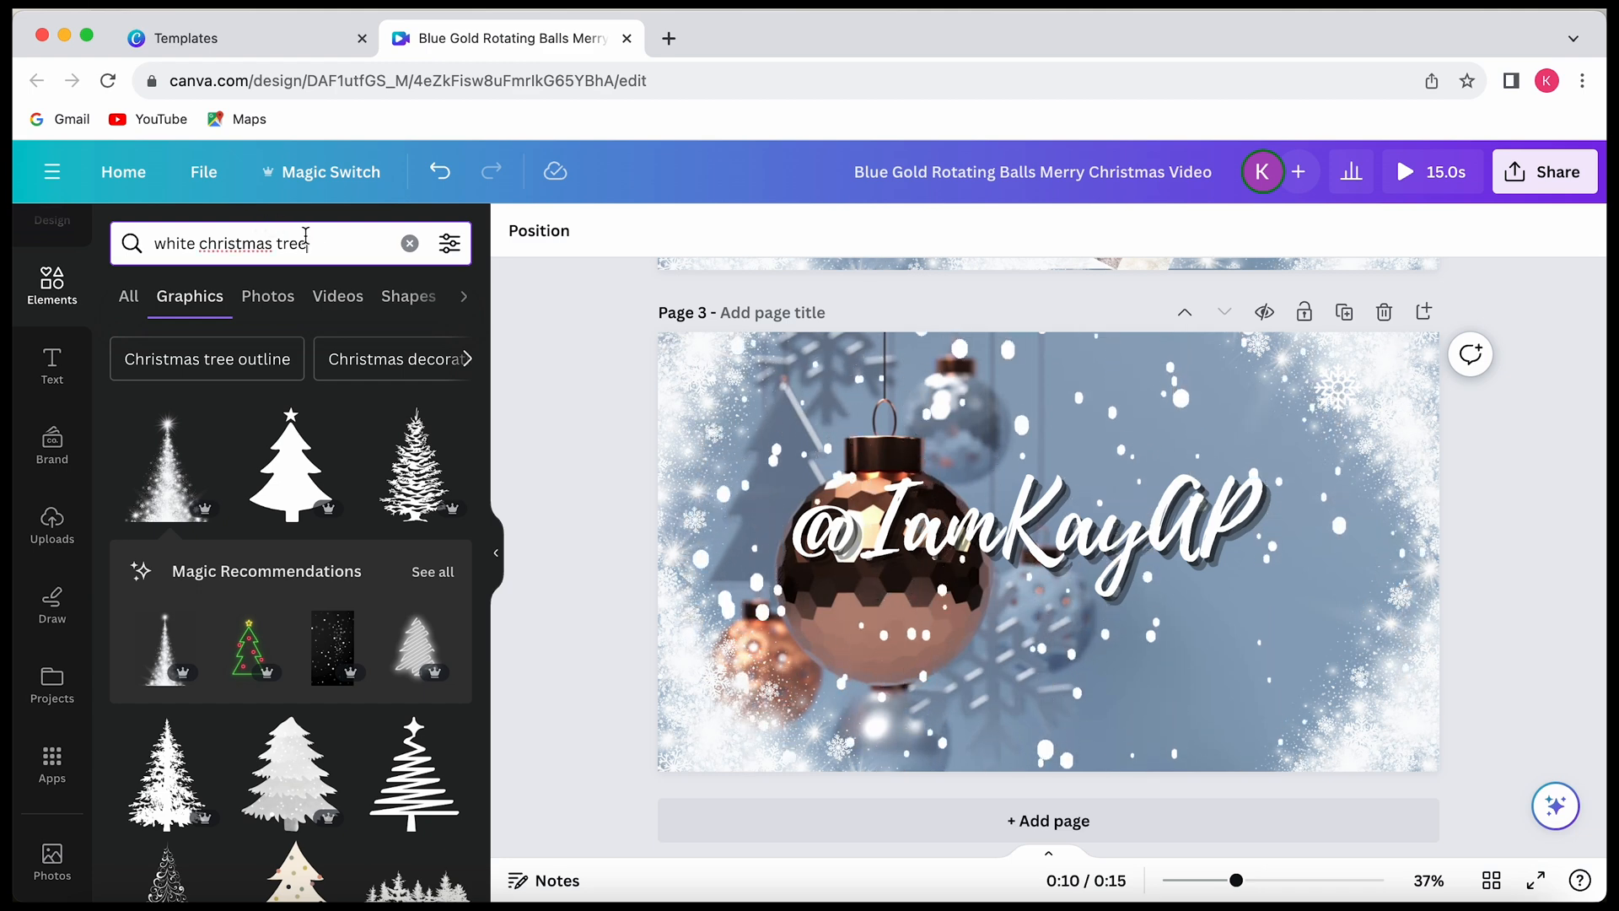
{"action": "key", "text": "super+a"}
{"action": "type", "text": "su"}
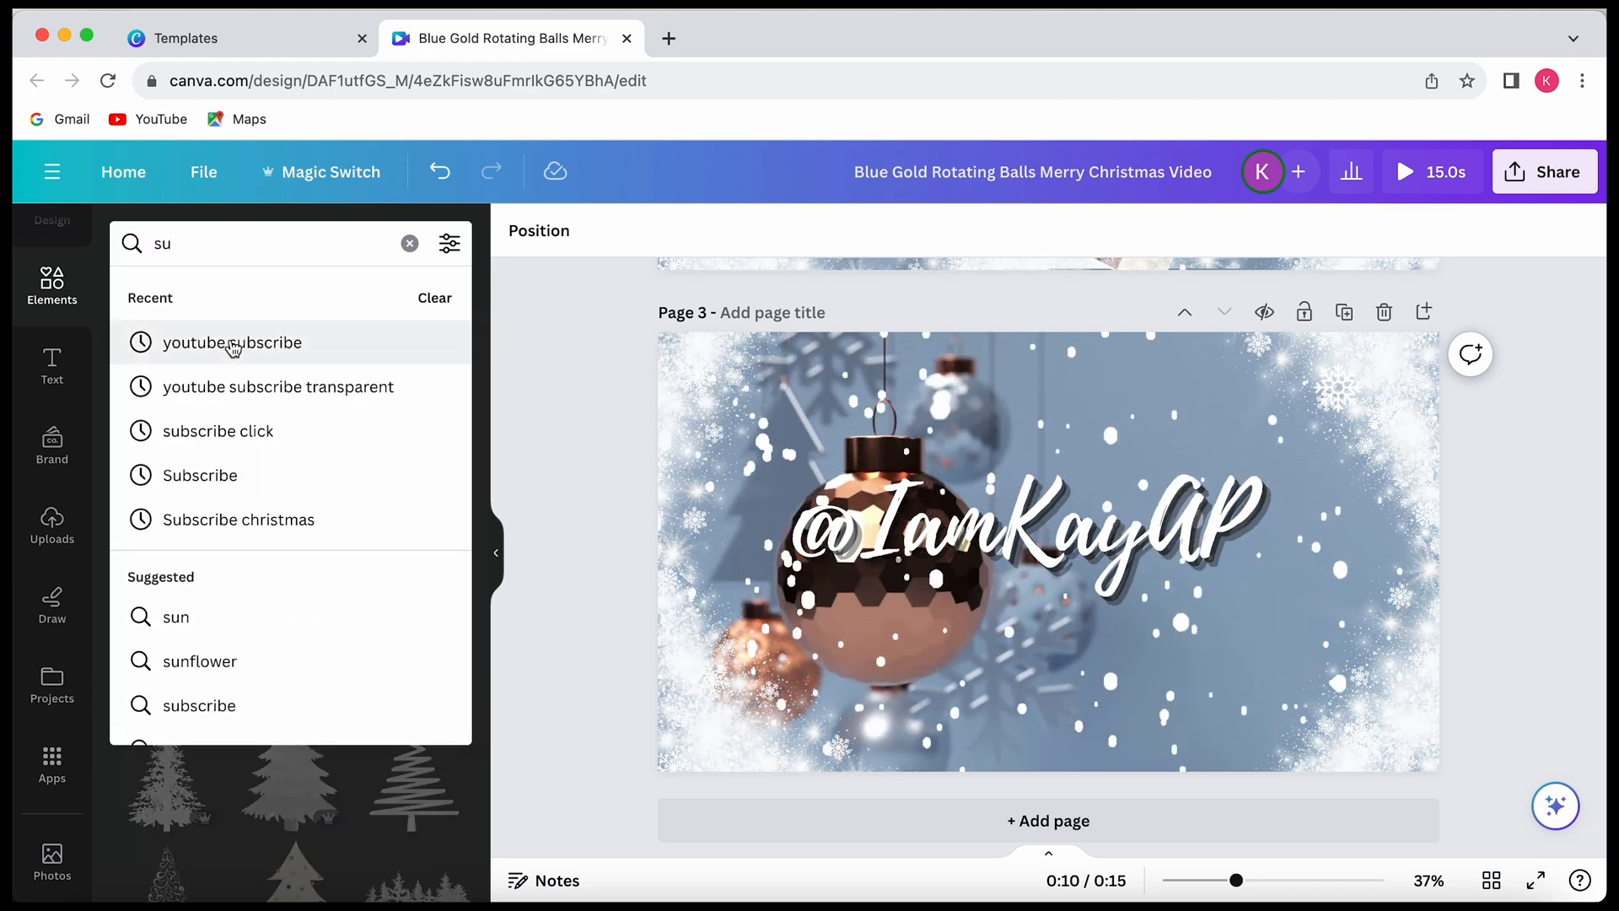
{"action": "left_click", "coordinate": [233, 343]}
{"action": "scroll", "coordinate": [353, 698], "scroll_direction": "down", "scroll_amount": 10}
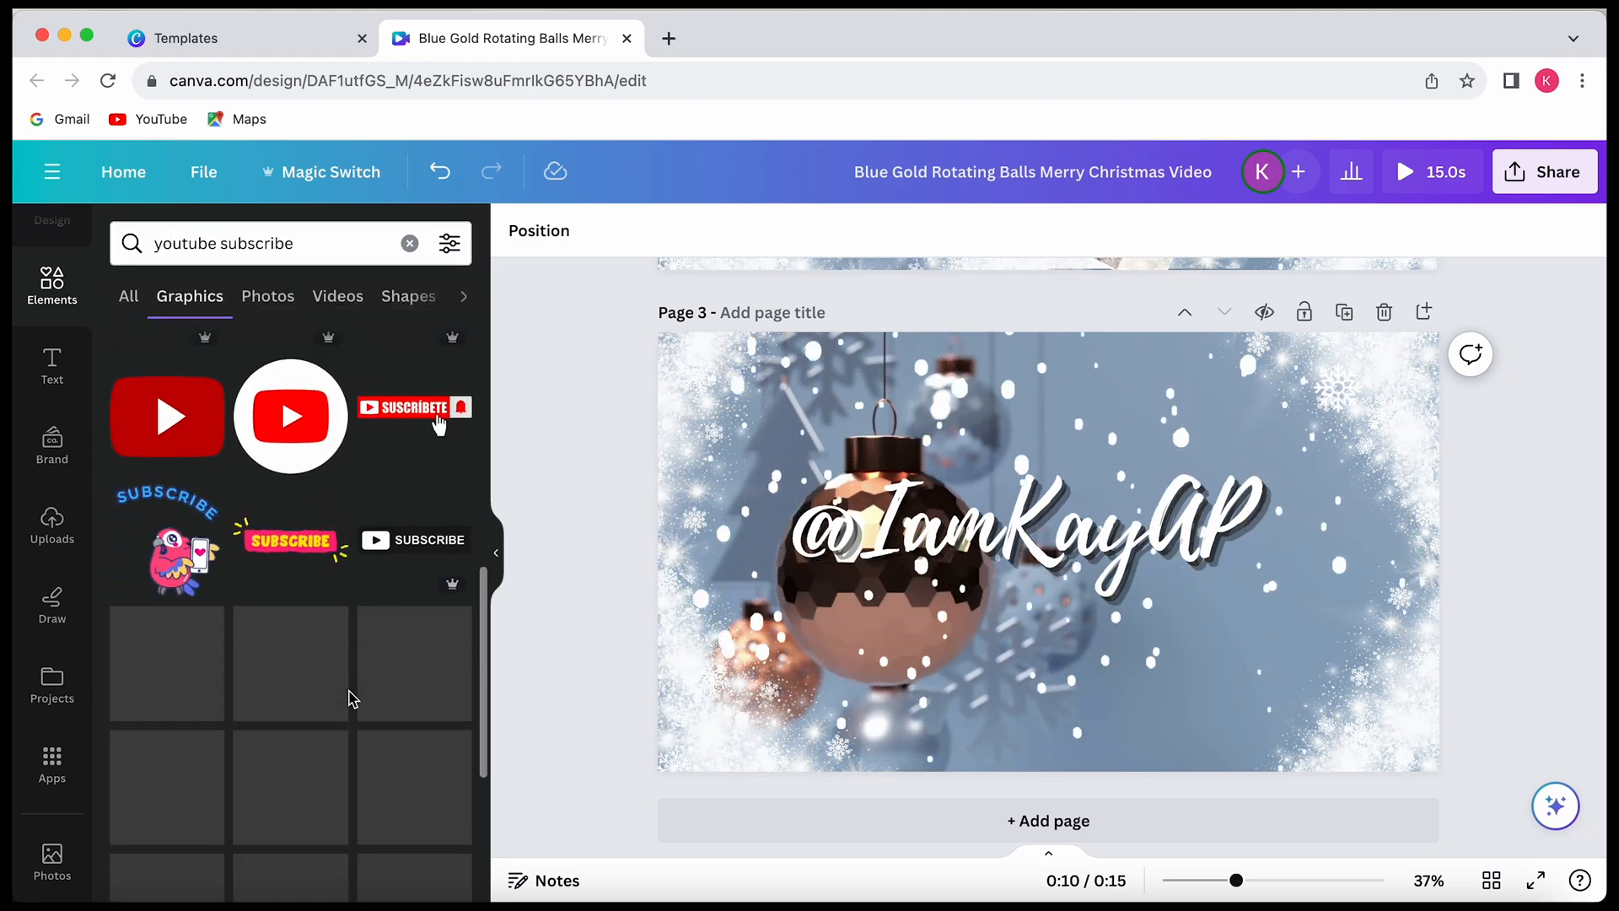
{"action": "scroll", "coordinate": [353, 698], "scroll_direction": "down", "scroll_amount": 3}
{"action": "left_click", "coordinate": [413, 525]}
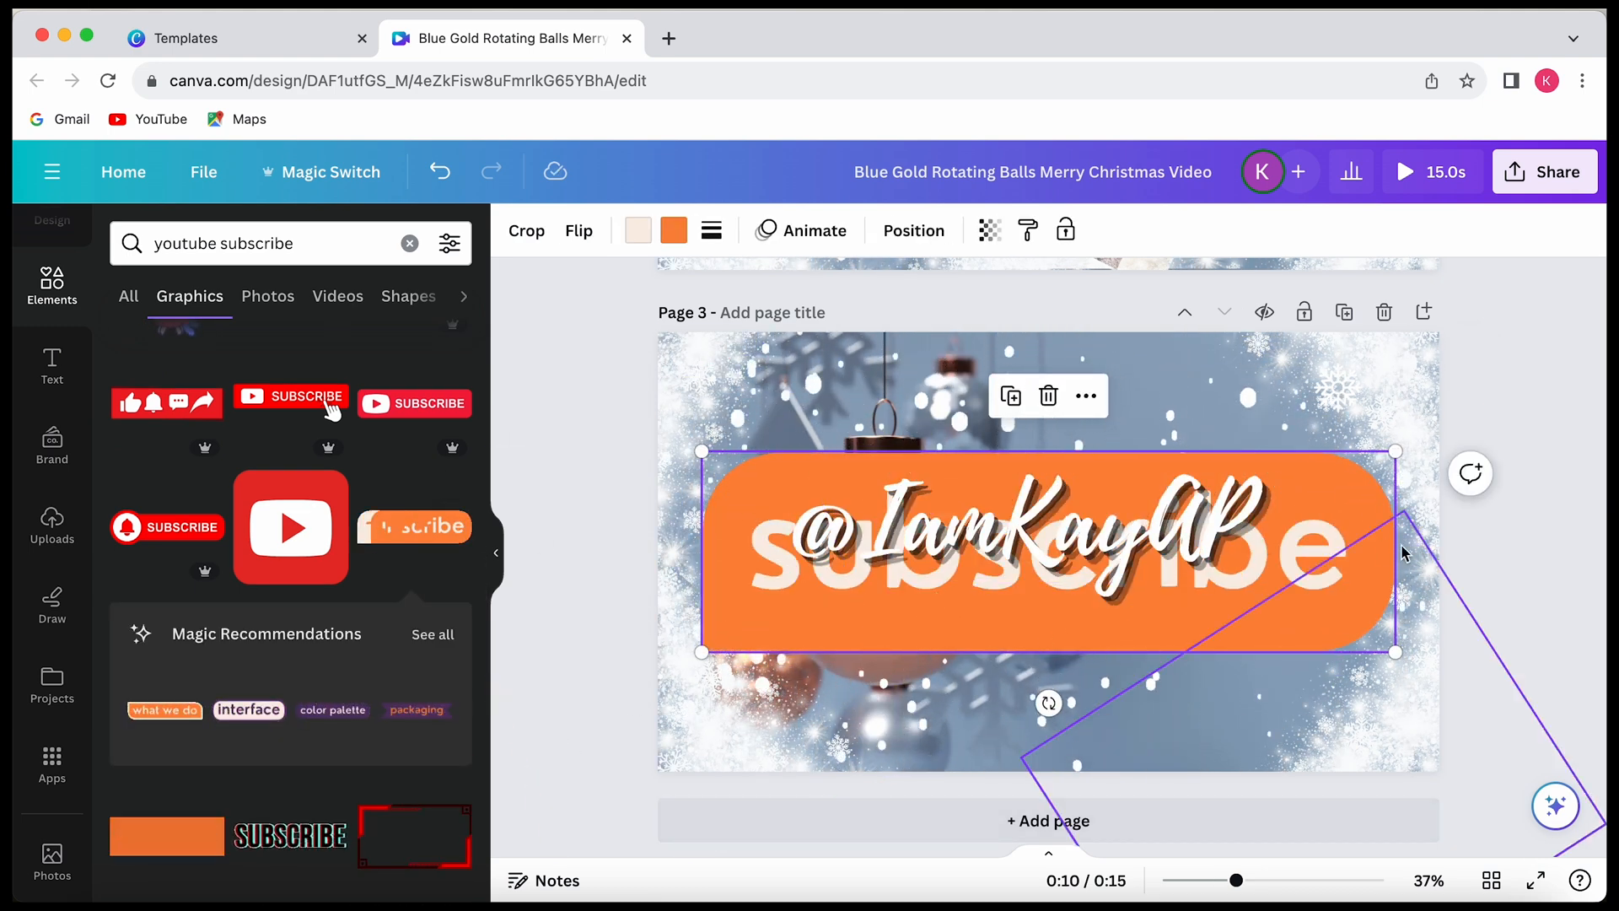
- Recolour the subscribe graphic with white and a second colour, trying light blue, turquoise and grey
{"action": "right_click", "coordinate": [1346, 553]}
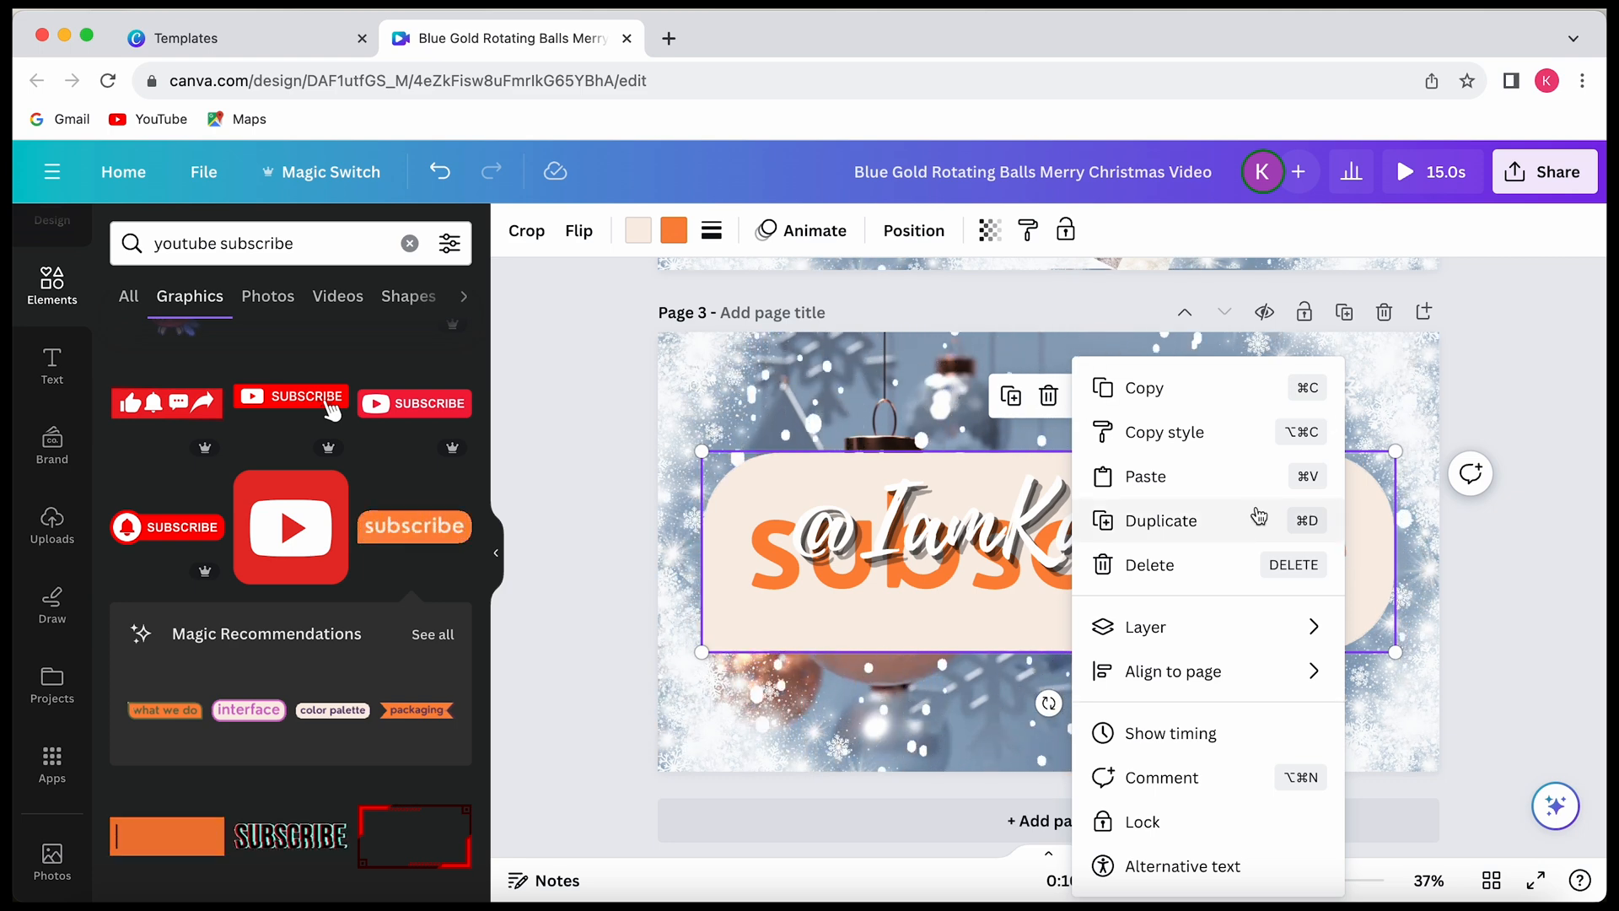
{"action": "left_click", "coordinate": [674, 235]}
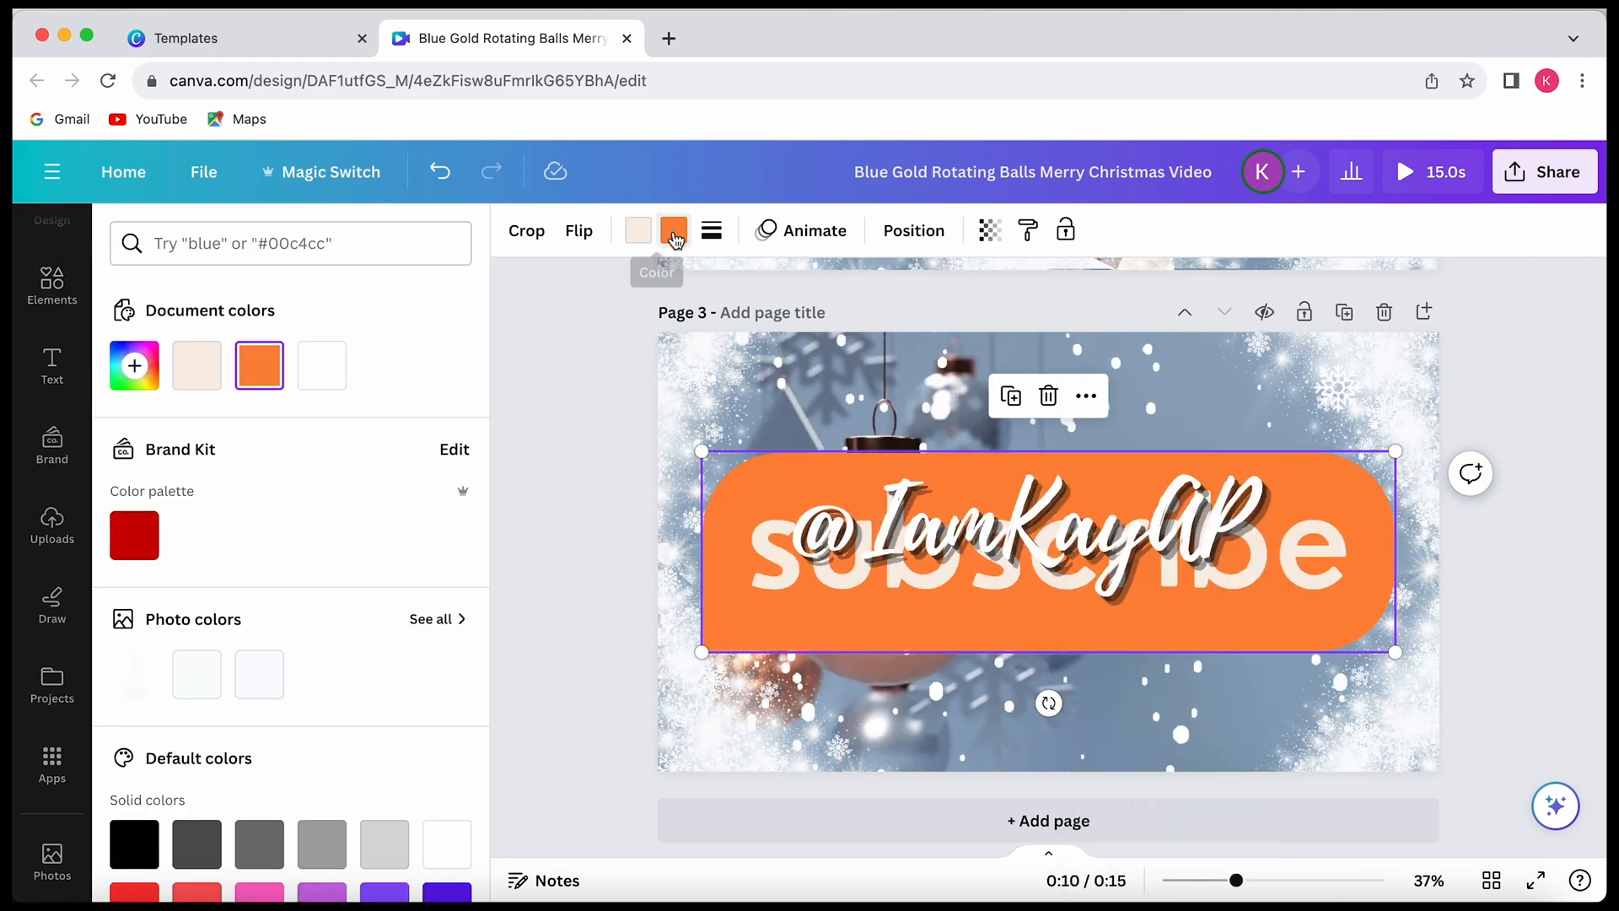
{"action": "left_click", "coordinate": [327, 367]}
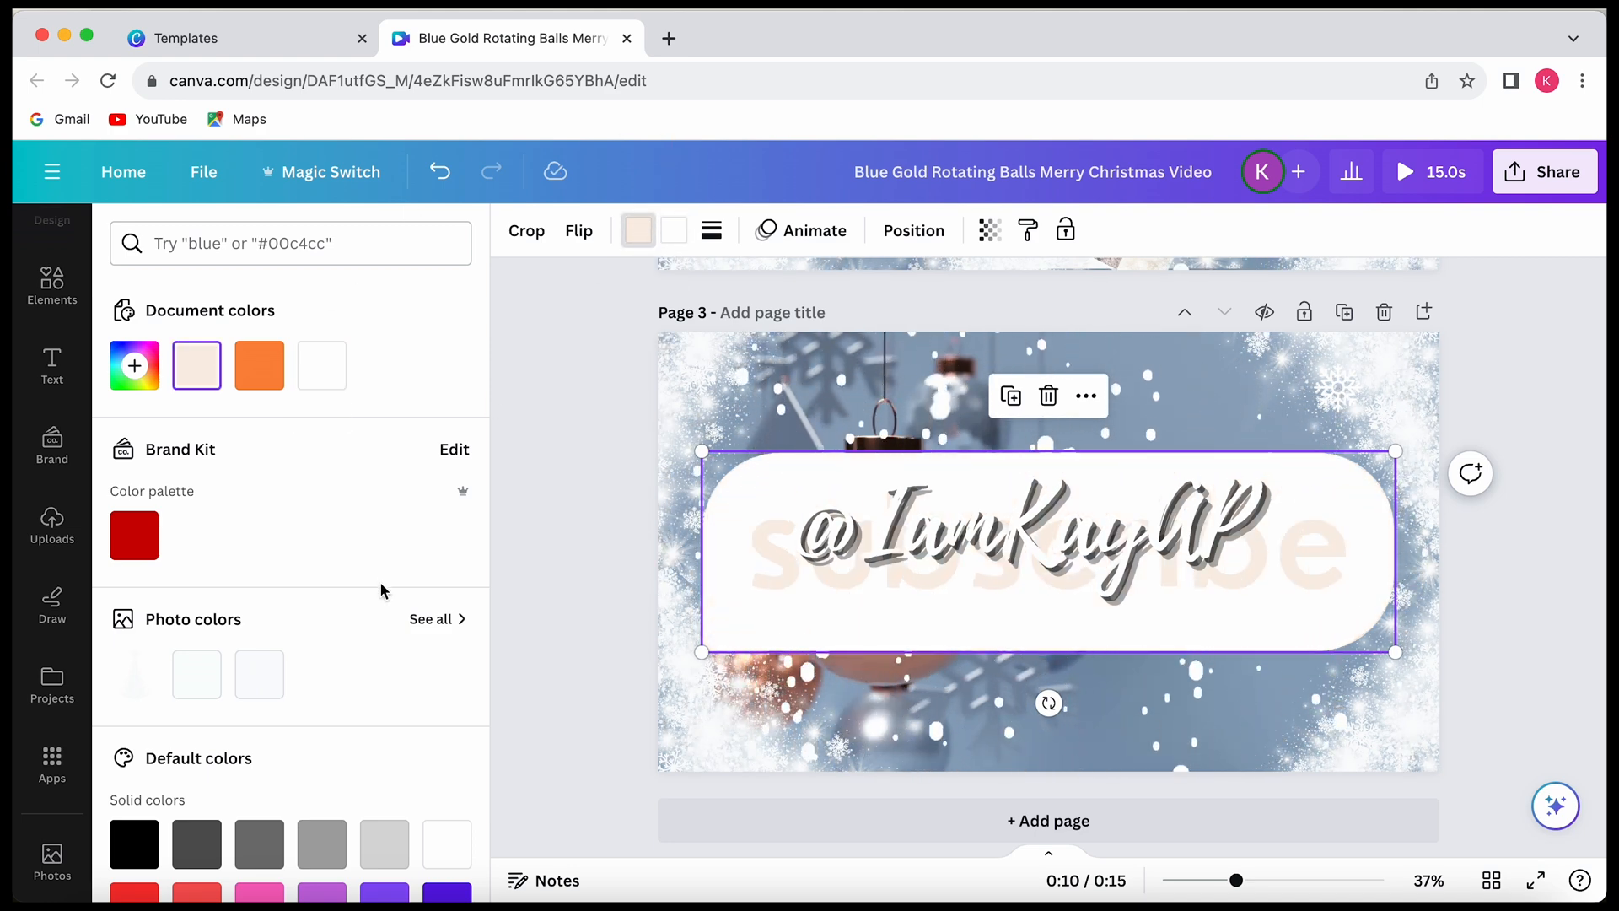
{"action": "scroll", "coordinate": [379, 589], "scroll_direction": "down", "scroll_amount": 3}
{"action": "left_click", "coordinate": [321, 726]}
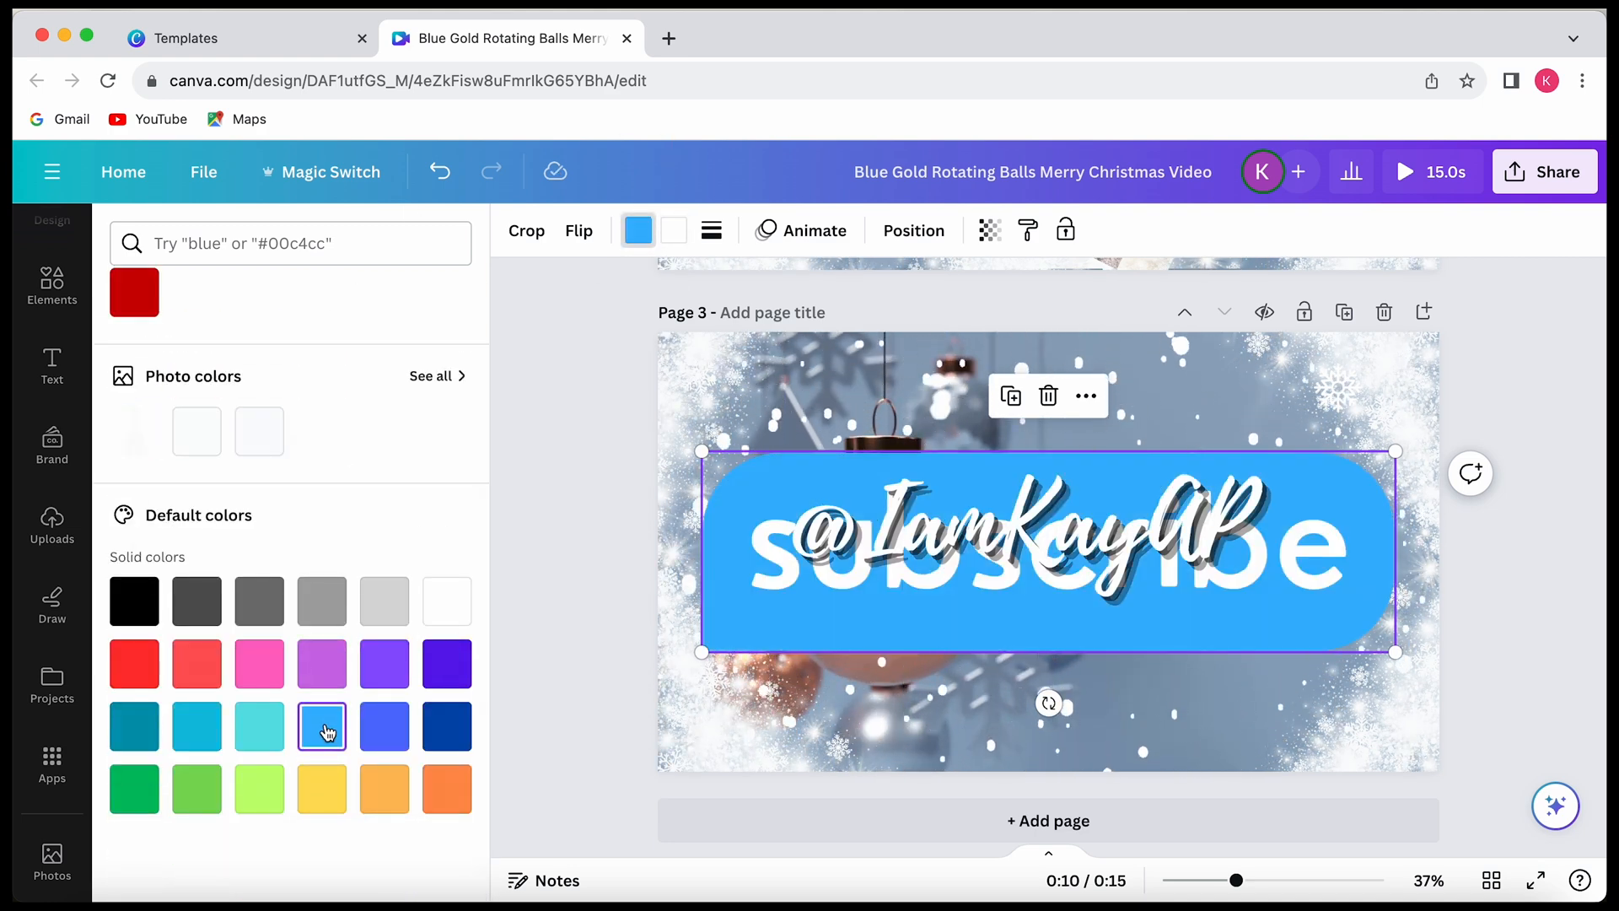
{"action": "left_click", "coordinate": [444, 613]}
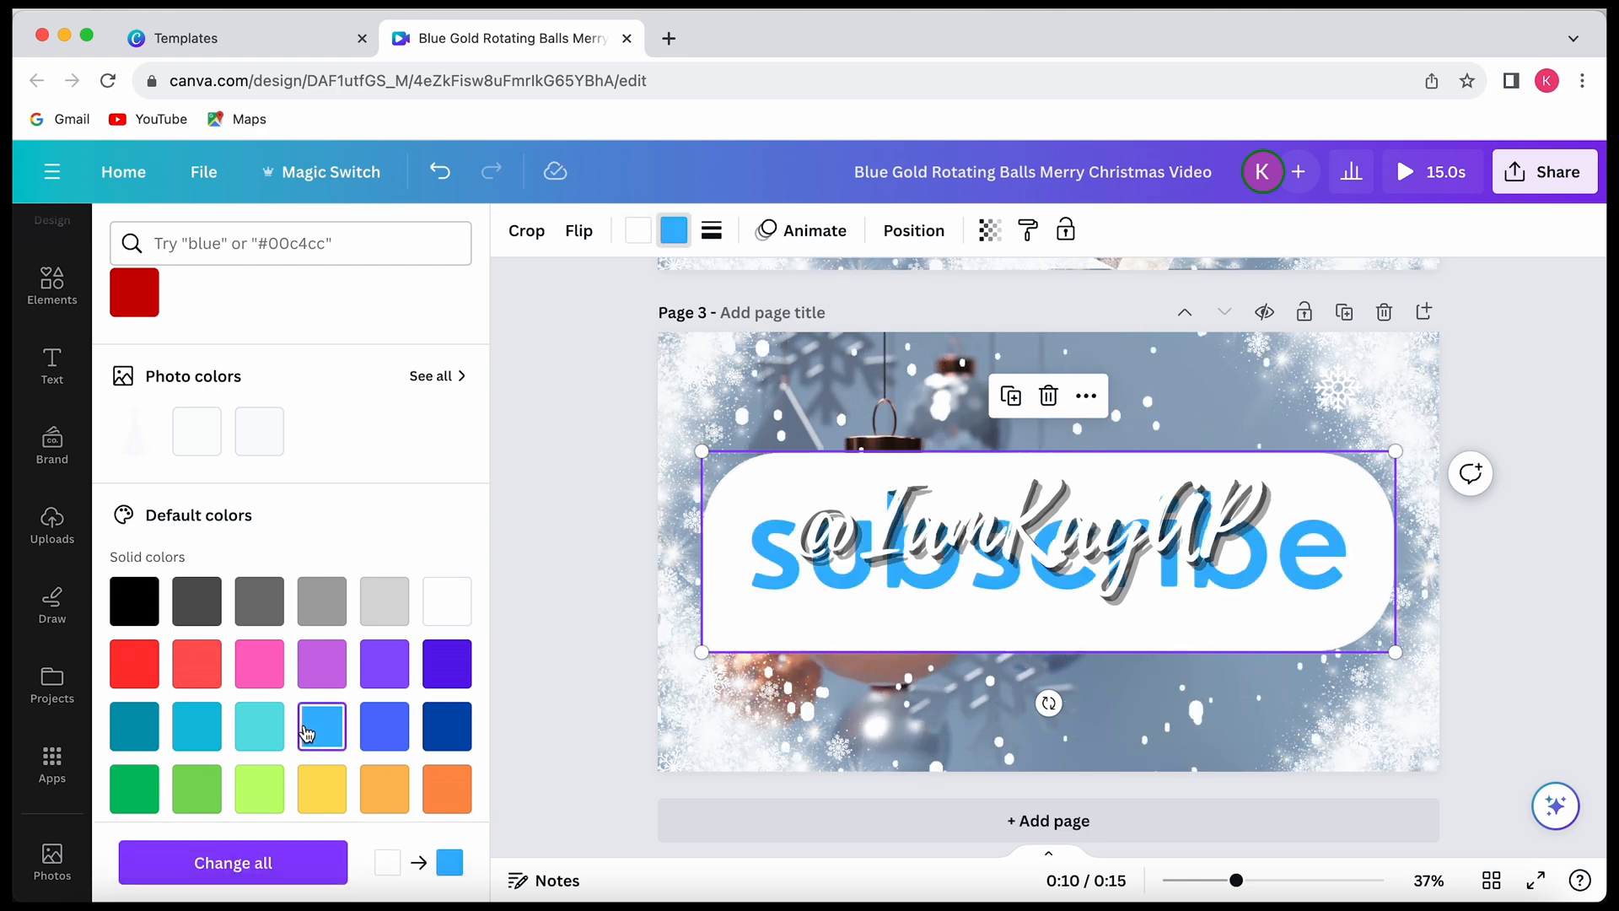
{"action": "left_click", "coordinate": [259, 726]}
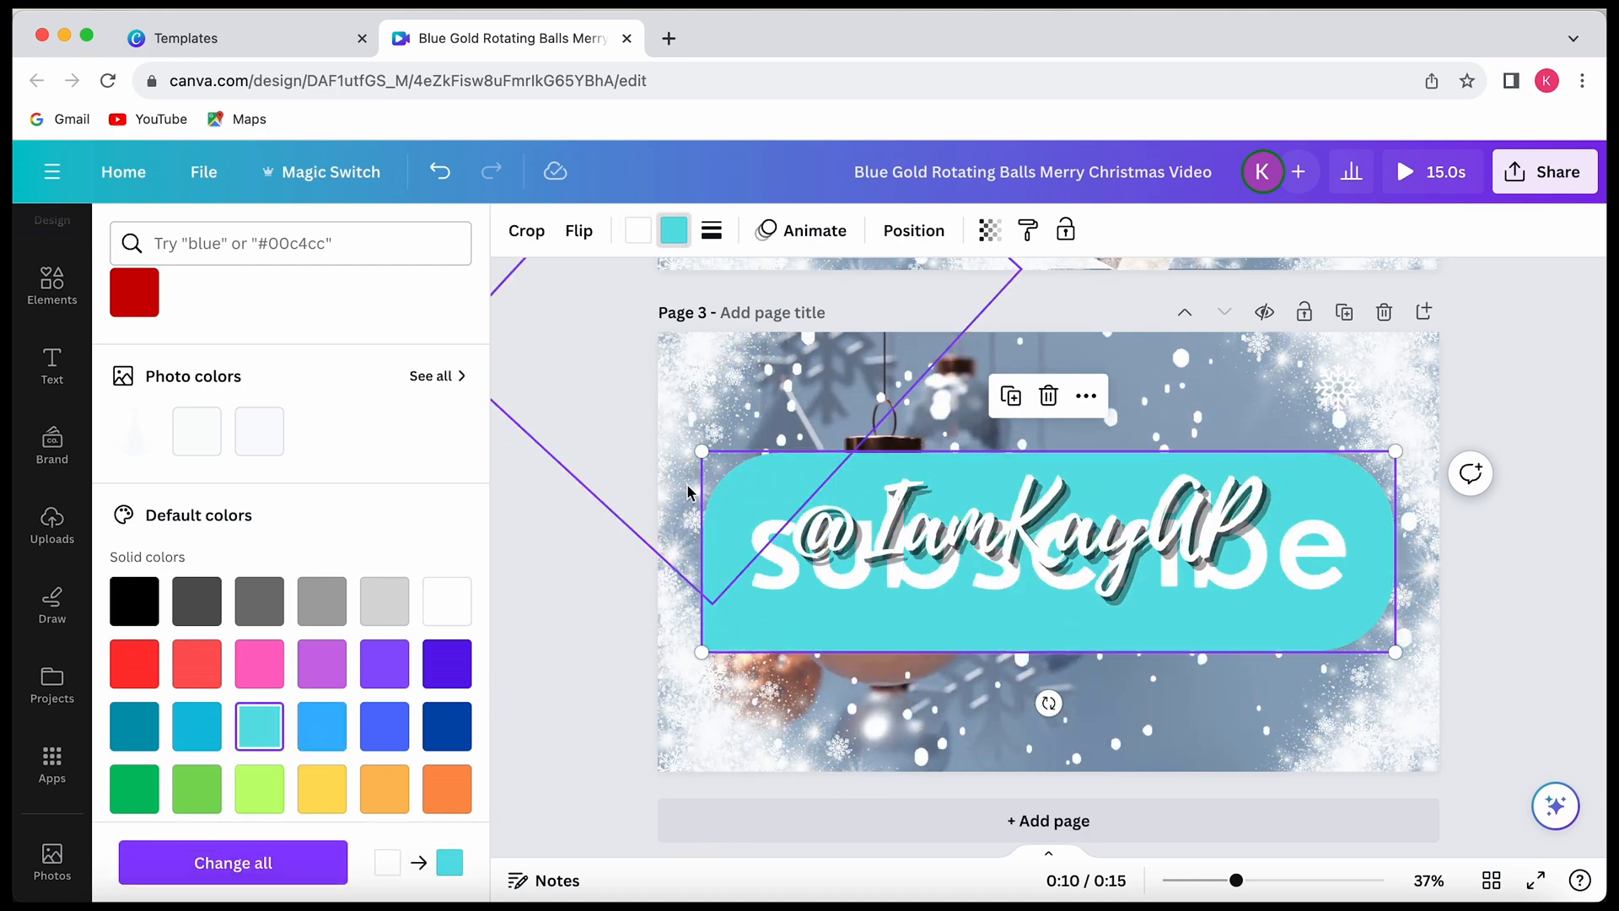
{"action": "left_click", "coordinate": [321, 607]}
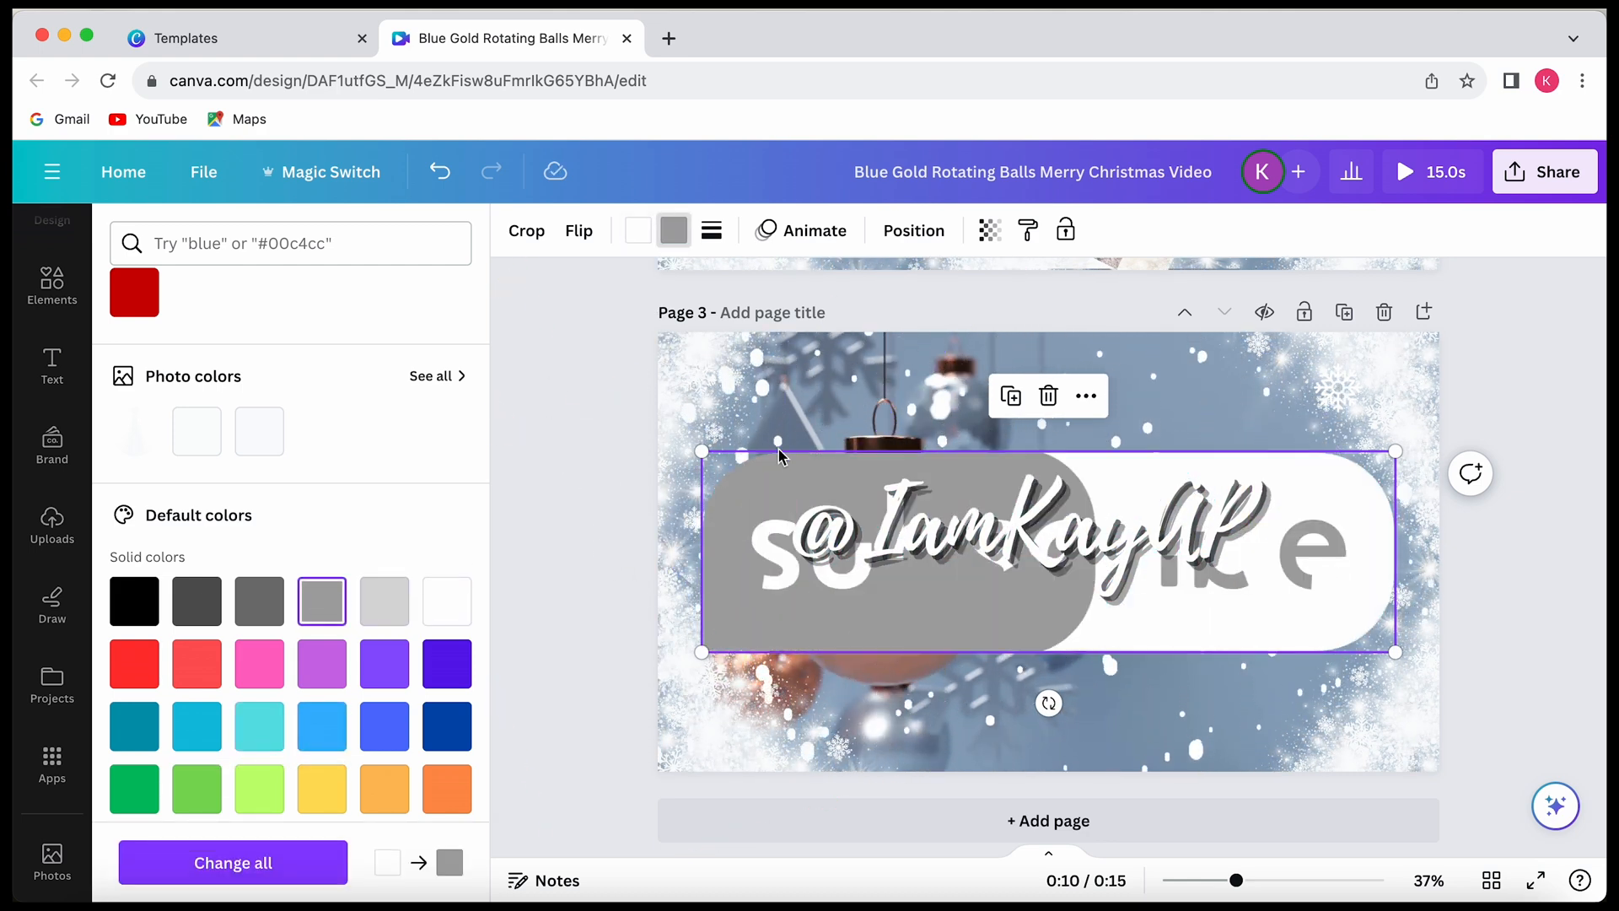
- Shrink the subscribe graphic, centre it below the handle text and change its grey colour to turquoise
{"action": "left_click_drag", "start_coordinate": [701, 452], "coordinate": [1082, 707]}
{"action": "left_click_drag", "start_coordinate": [1241, 615], "coordinate": [1012, 624]}
{"action": "left_click", "coordinate": [276, 721]}
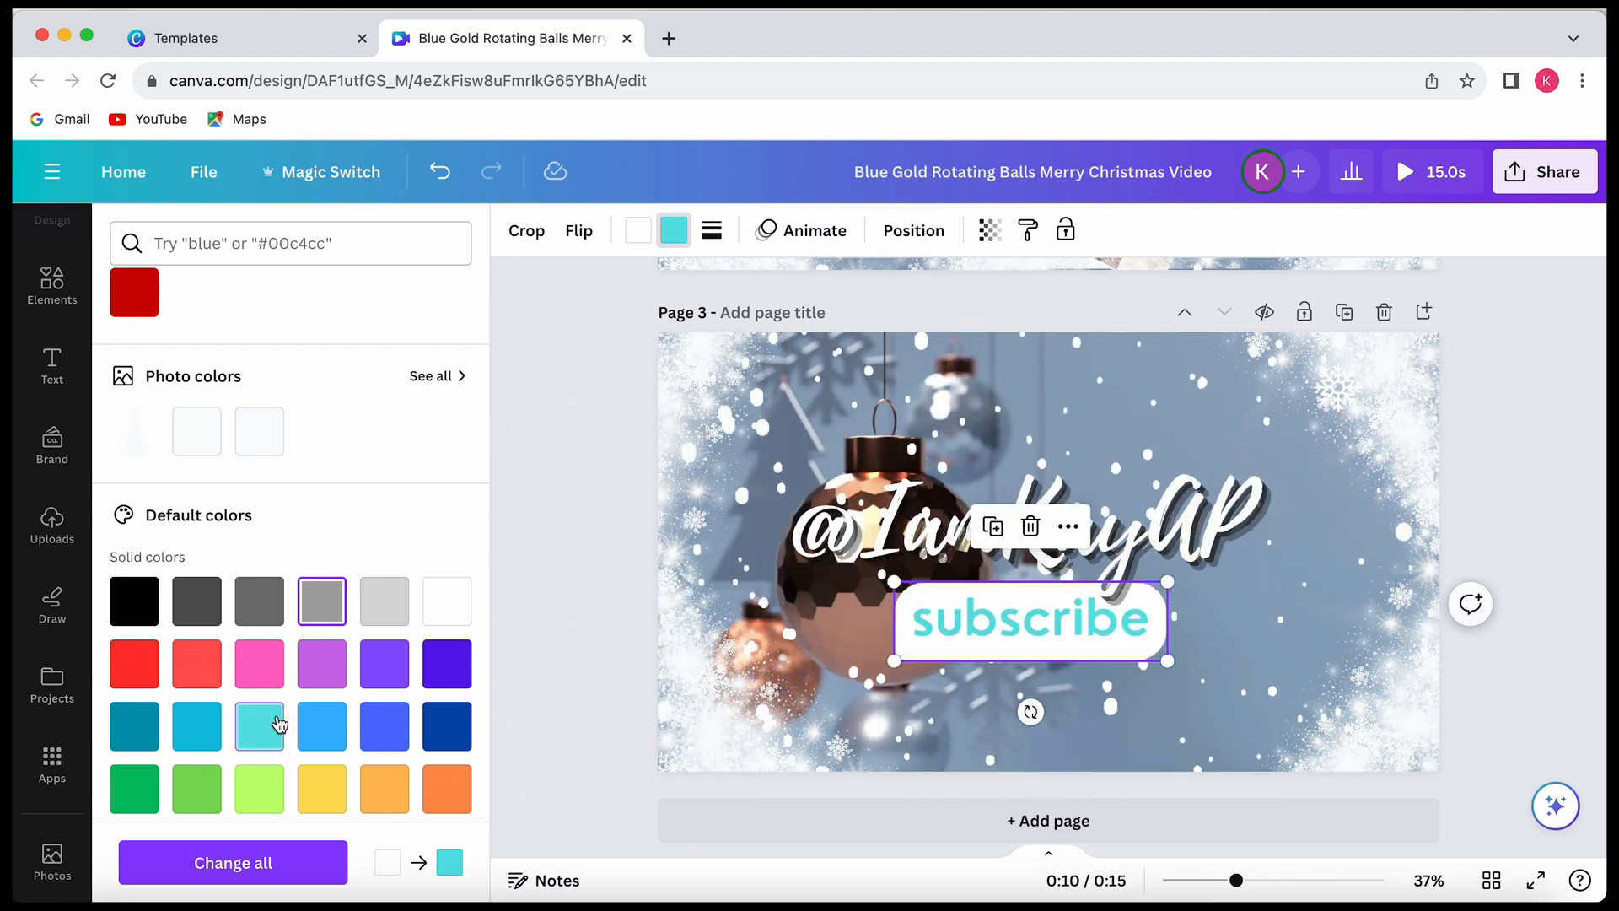
{"action": "left_click_drag", "start_coordinate": [895, 584], "coordinate": [995, 612]}
{"action": "left_click_drag", "start_coordinate": [1092, 626], "coordinate": [1043, 648]}
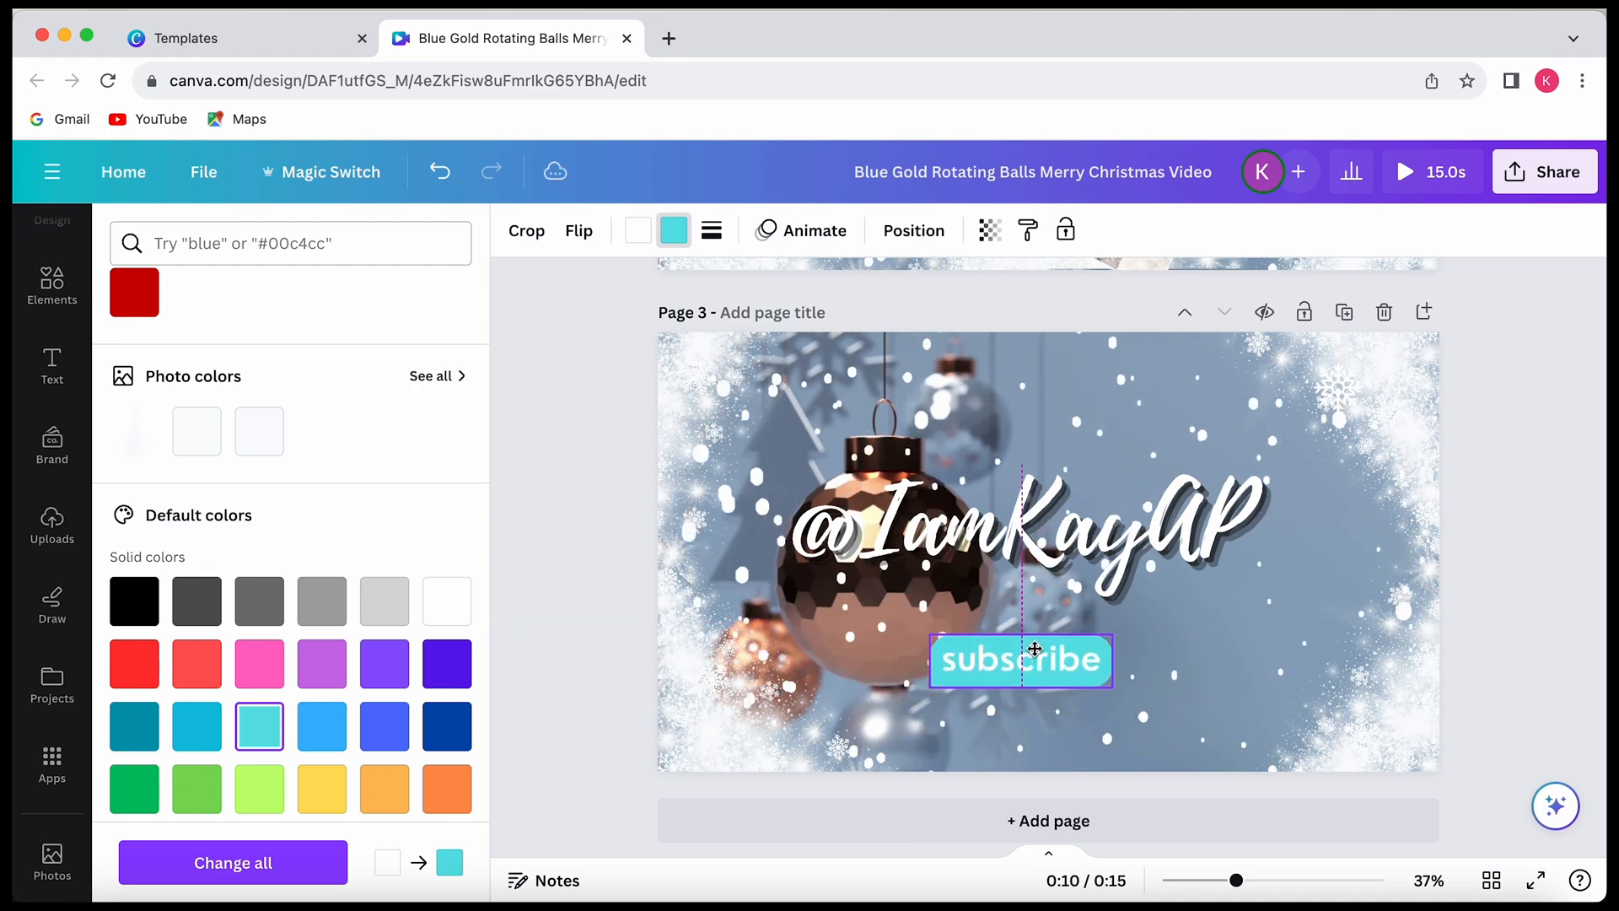
{"action": "left_click", "coordinate": [1223, 655]}
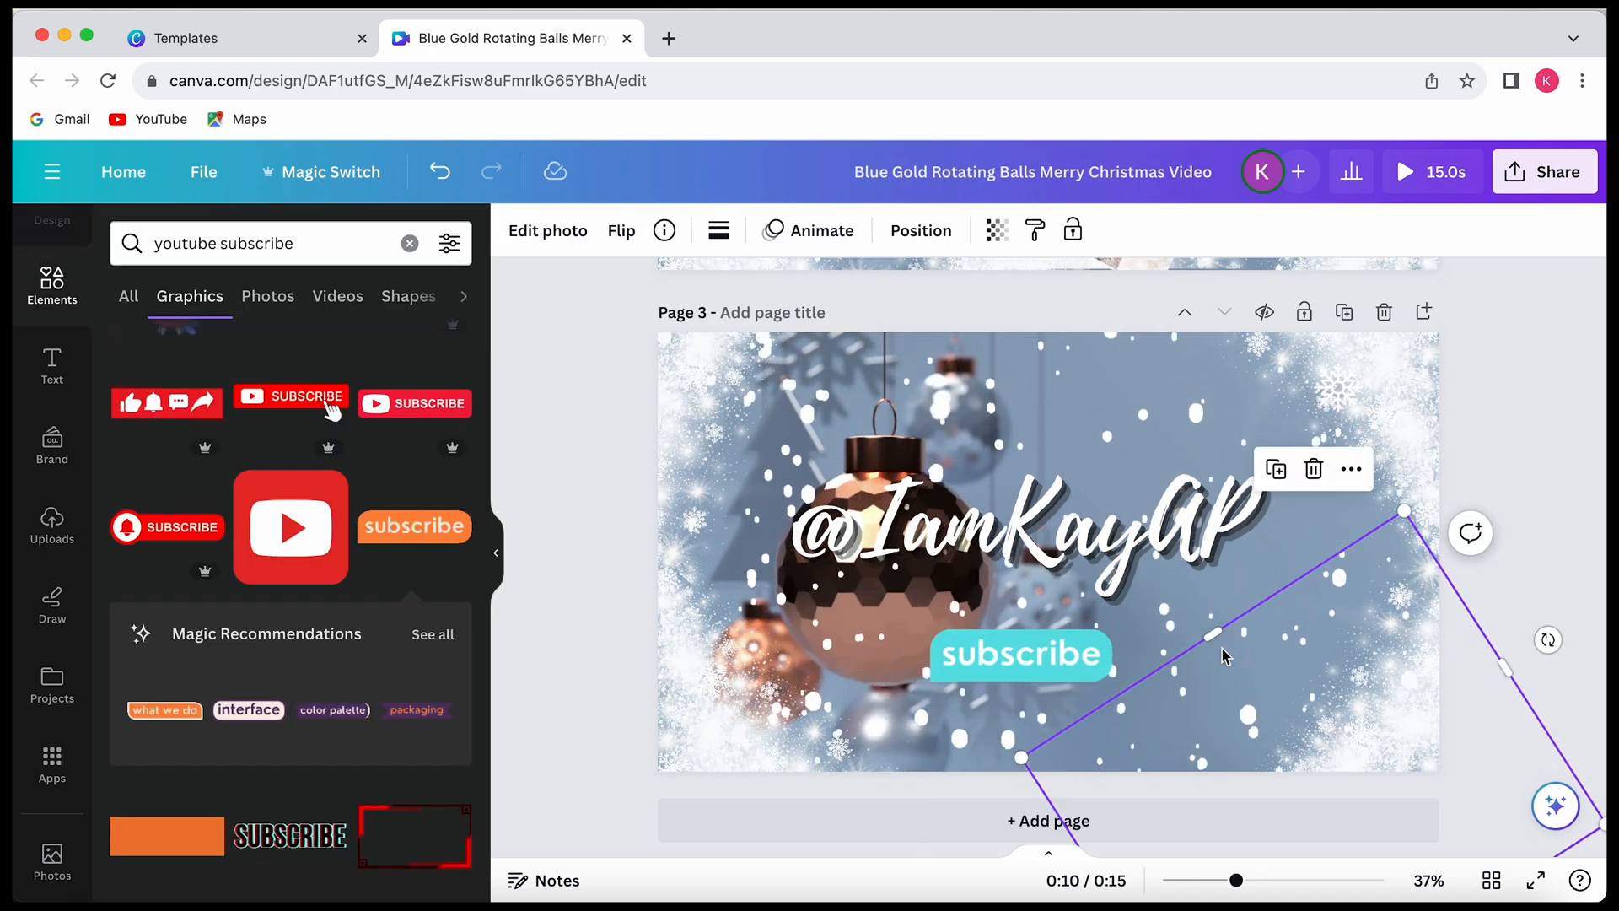
- Try the Ascend animation on exit for the handle text on page 3
{"action": "left_click", "coordinate": [1025, 369]}
{"action": "left_click", "coordinate": [1103, 586]}
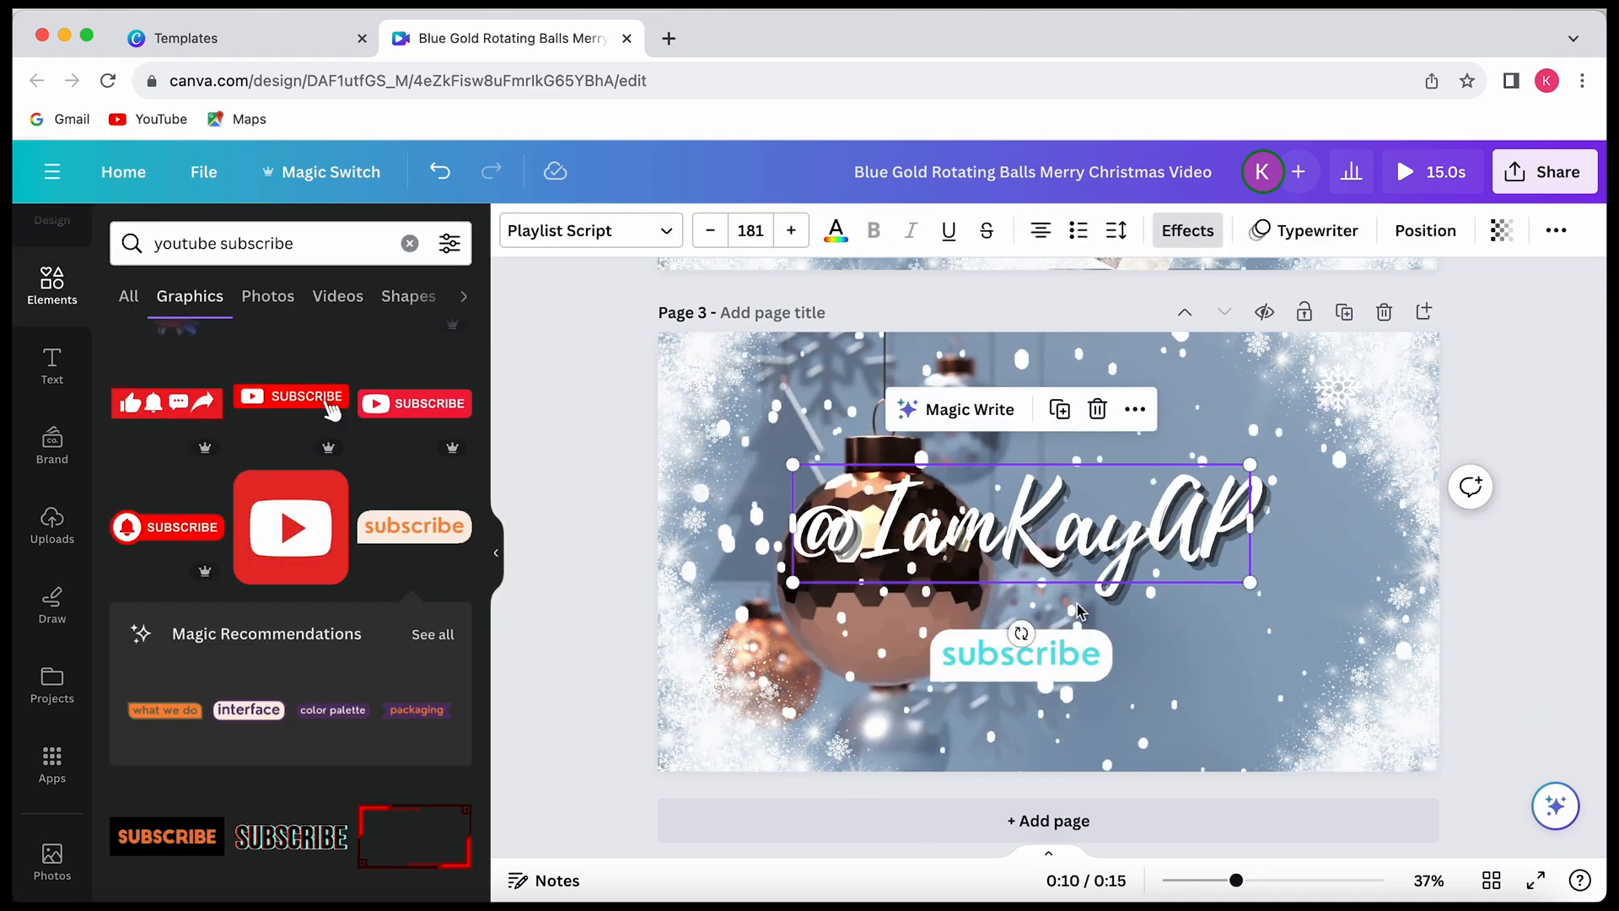
{"action": "left_click", "coordinate": [1332, 238]}
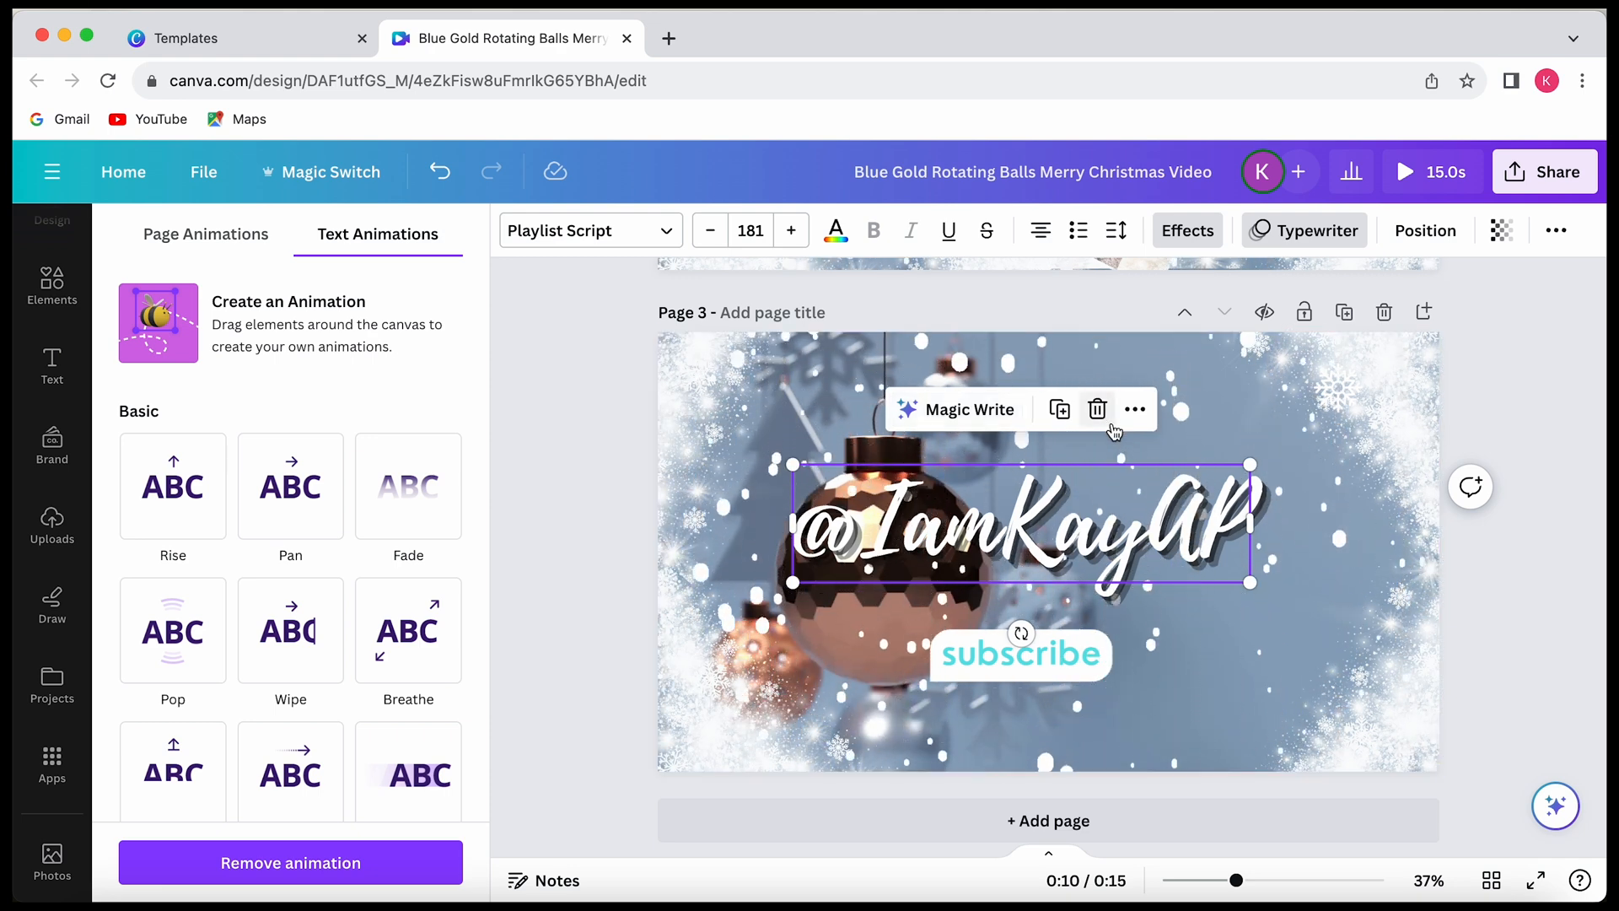
{"action": "left_click", "coordinate": [1254, 252]}
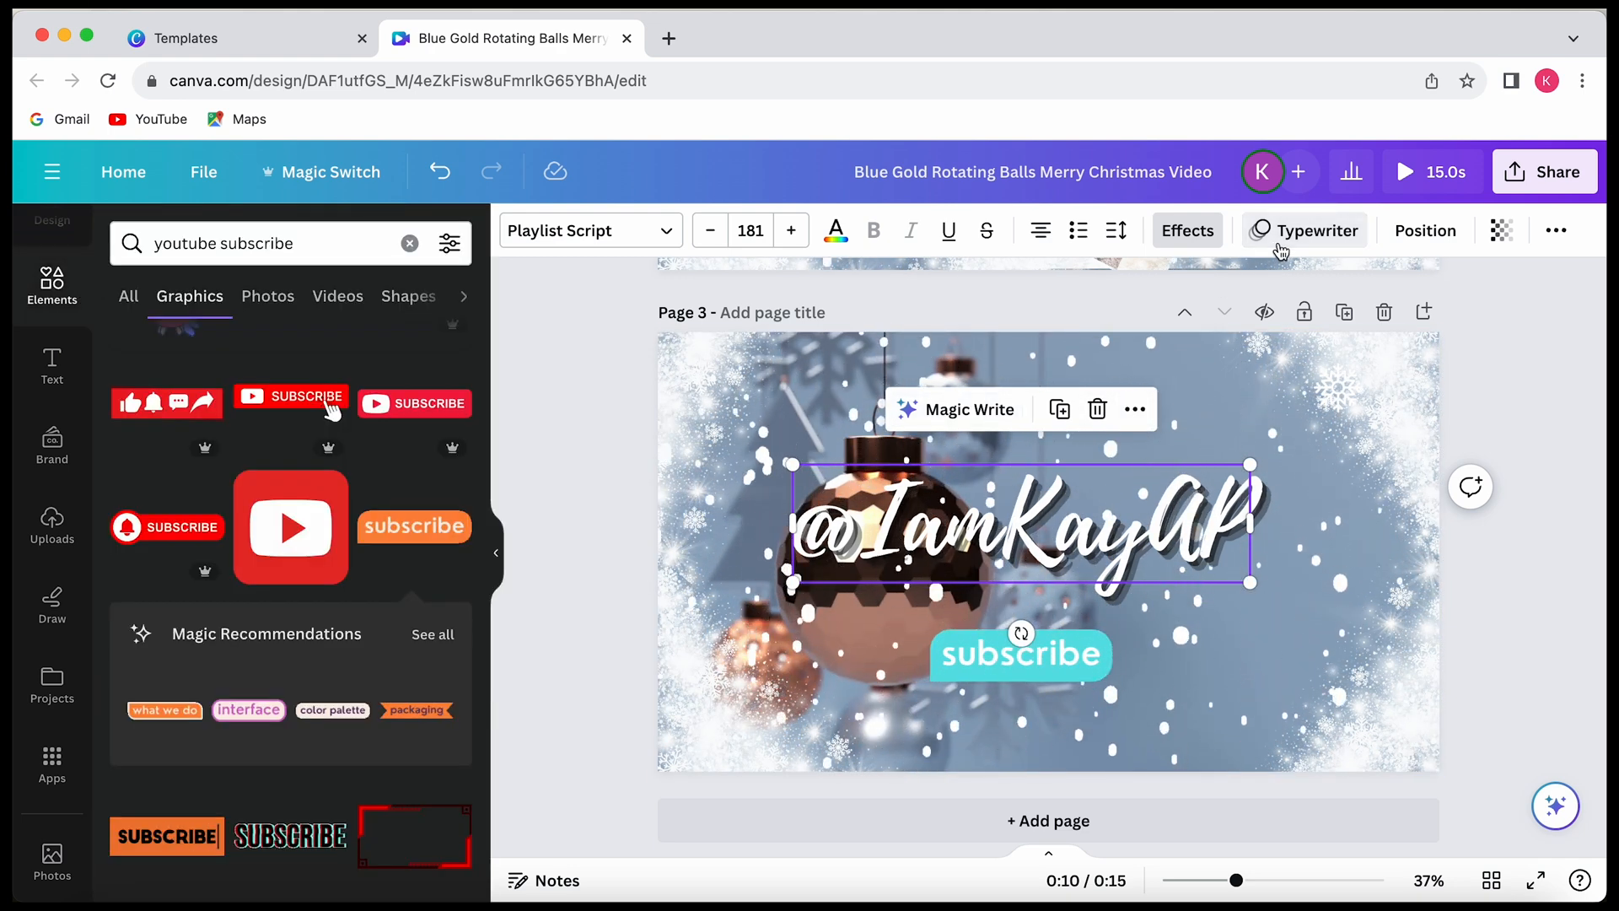
{"action": "left_click", "coordinate": [1254, 251]}
{"action": "scroll", "coordinate": [417, 674], "scroll_direction": "down", "scroll_amount": 3}
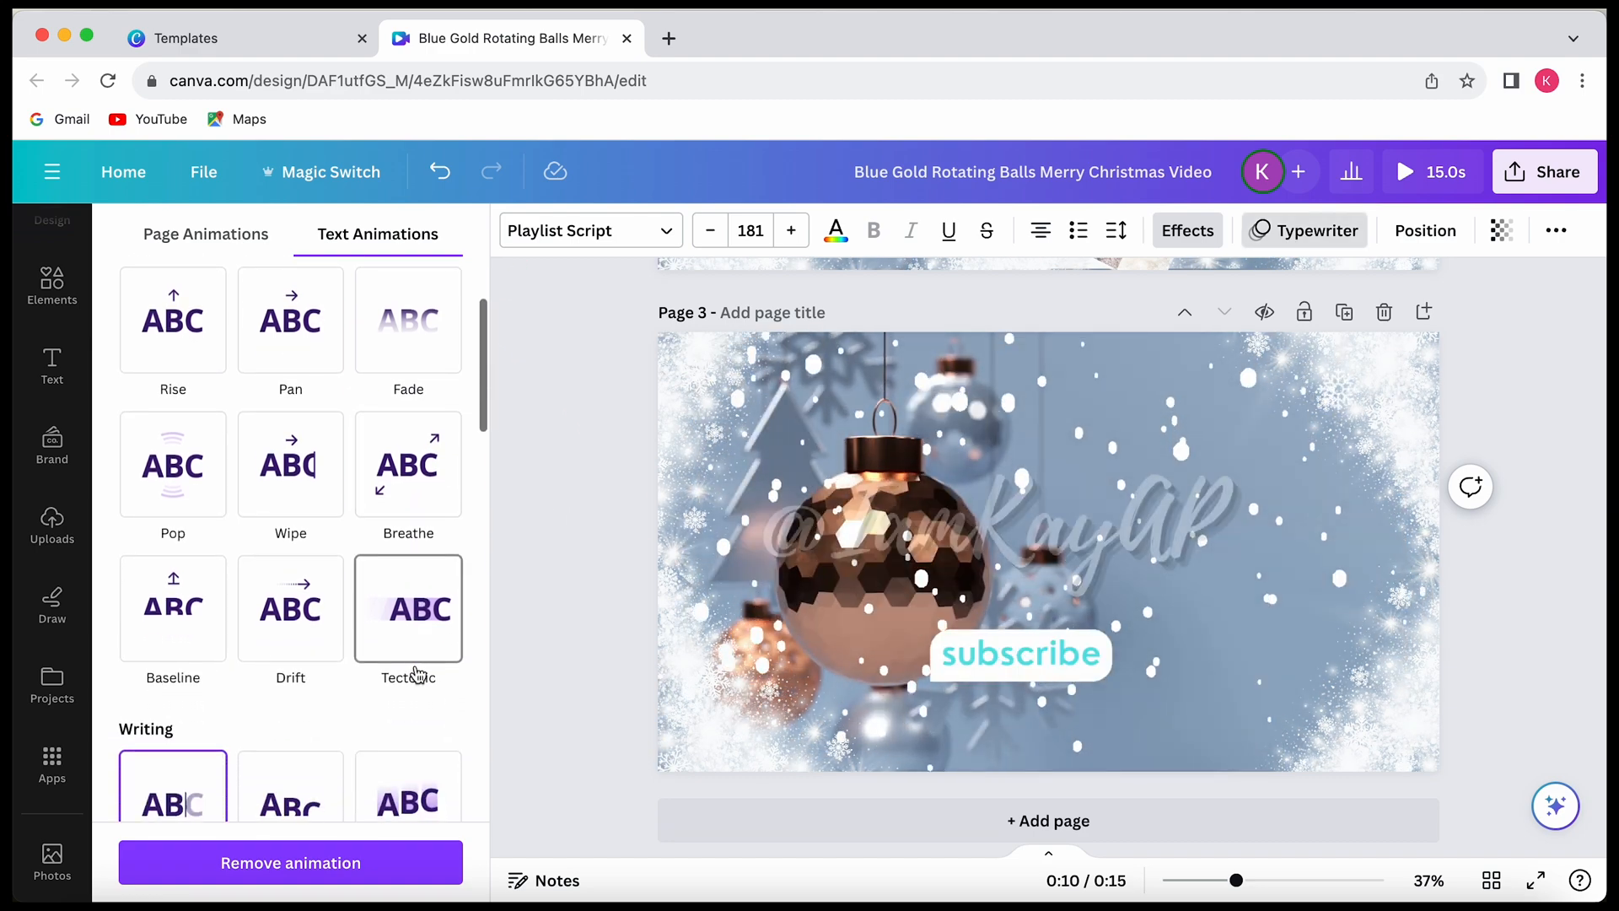
{"action": "scroll", "coordinate": [374, 609], "scroll_direction": "down", "scroll_amount": 5}
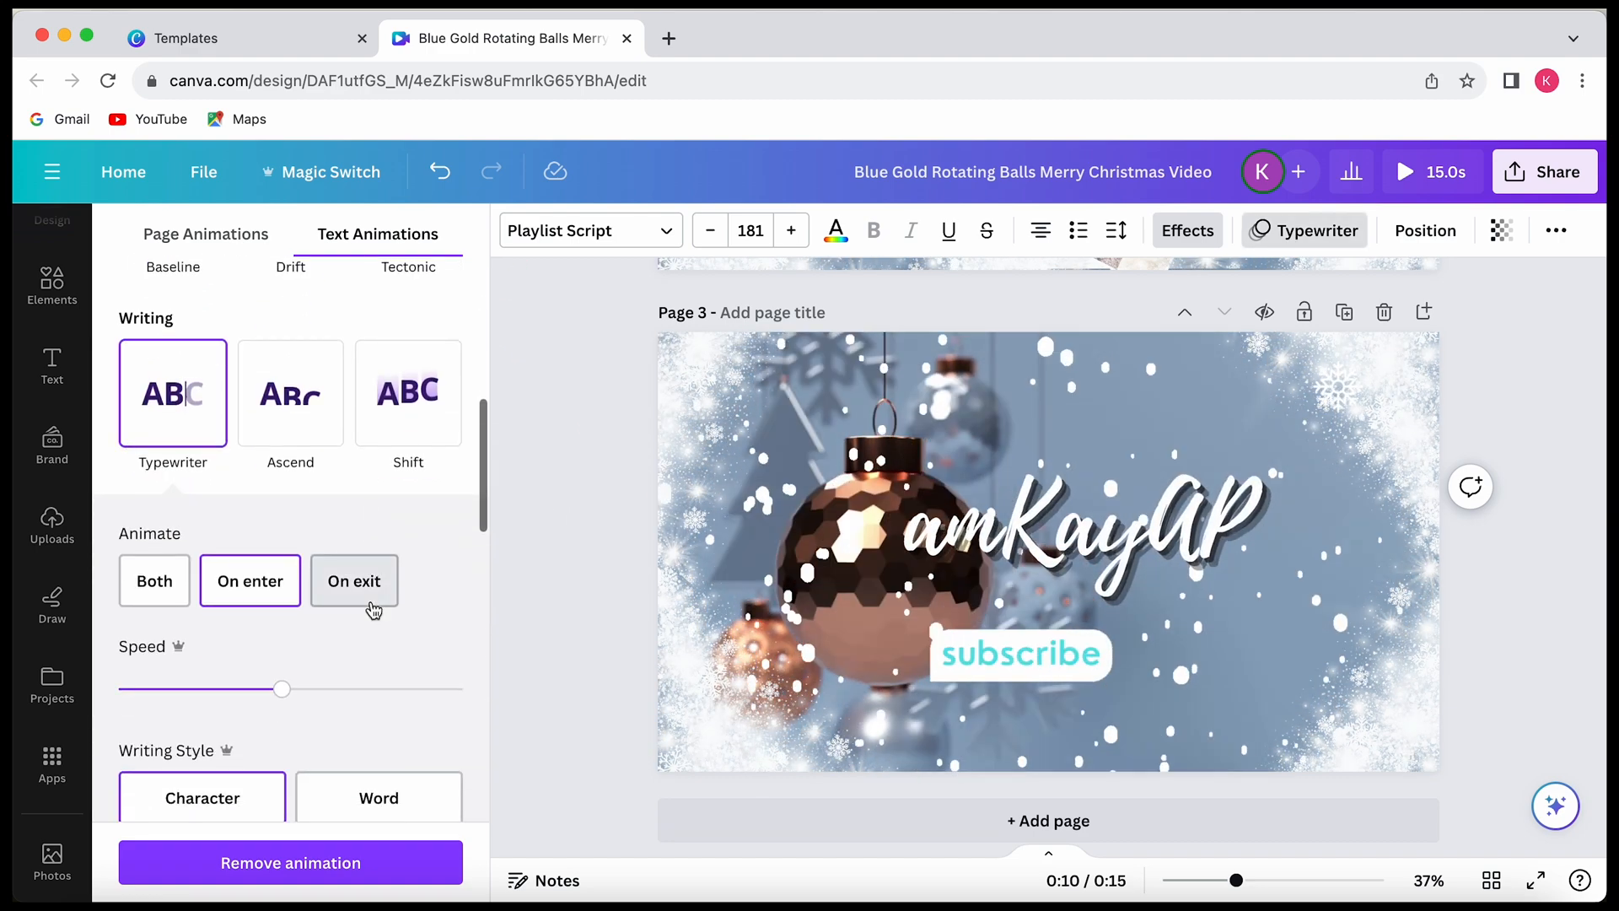
{"action": "left_click", "coordinate": [301, 397]}
{"action": "scroll", "coordinate": [350, 444], "scroll_direction": "down", "scroll_amount": 2}
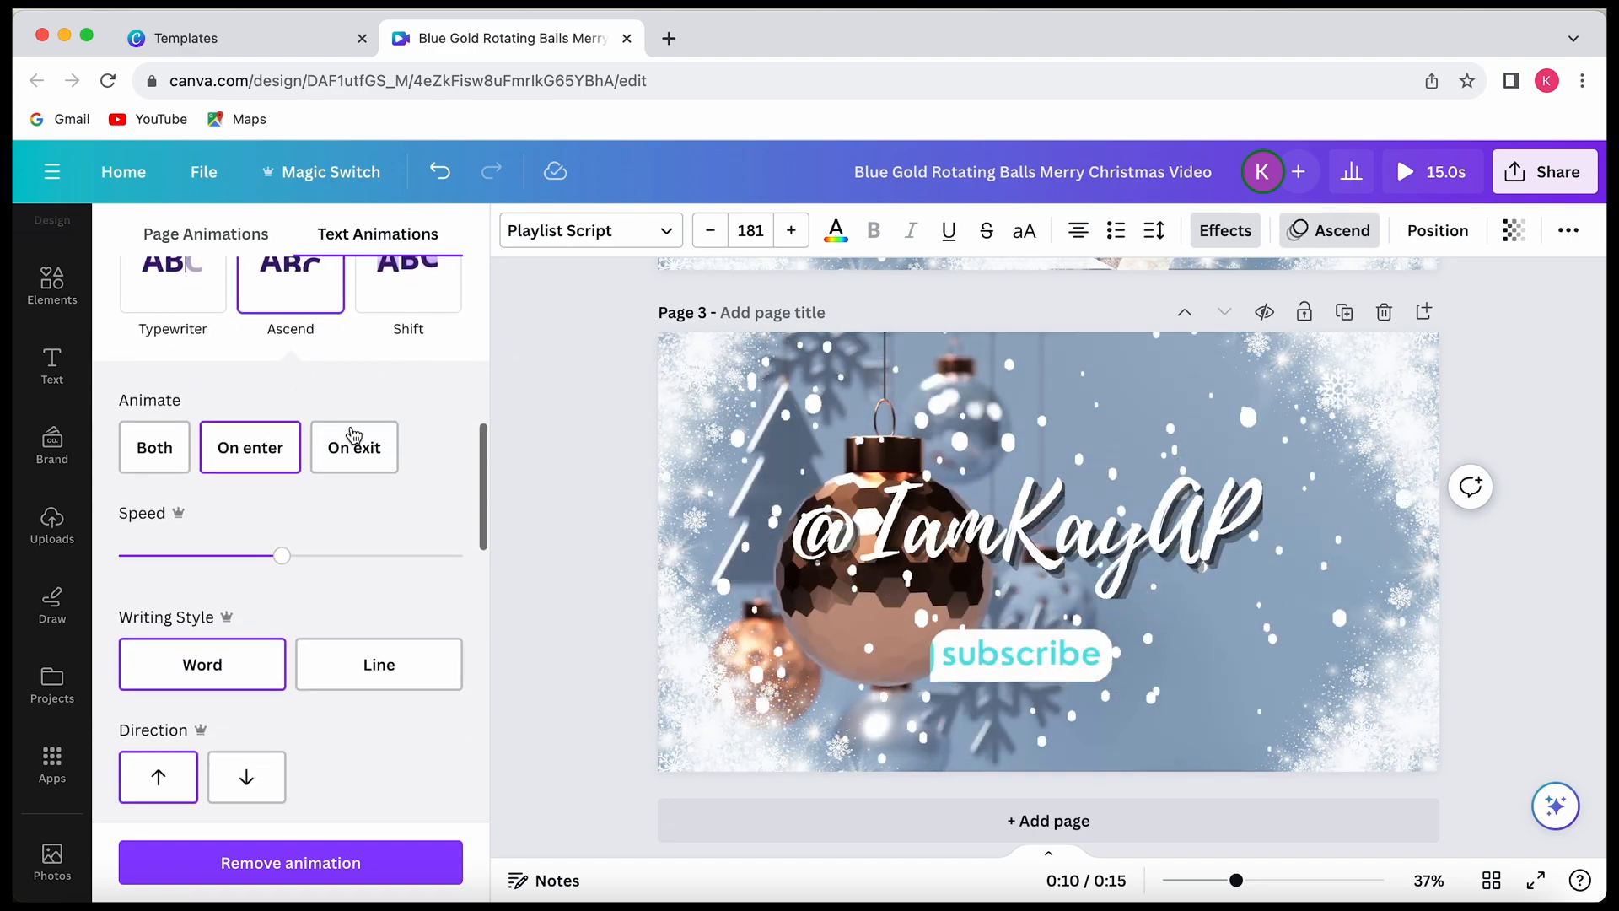
{"action": "left_click", "coordinate": [351, 447]}
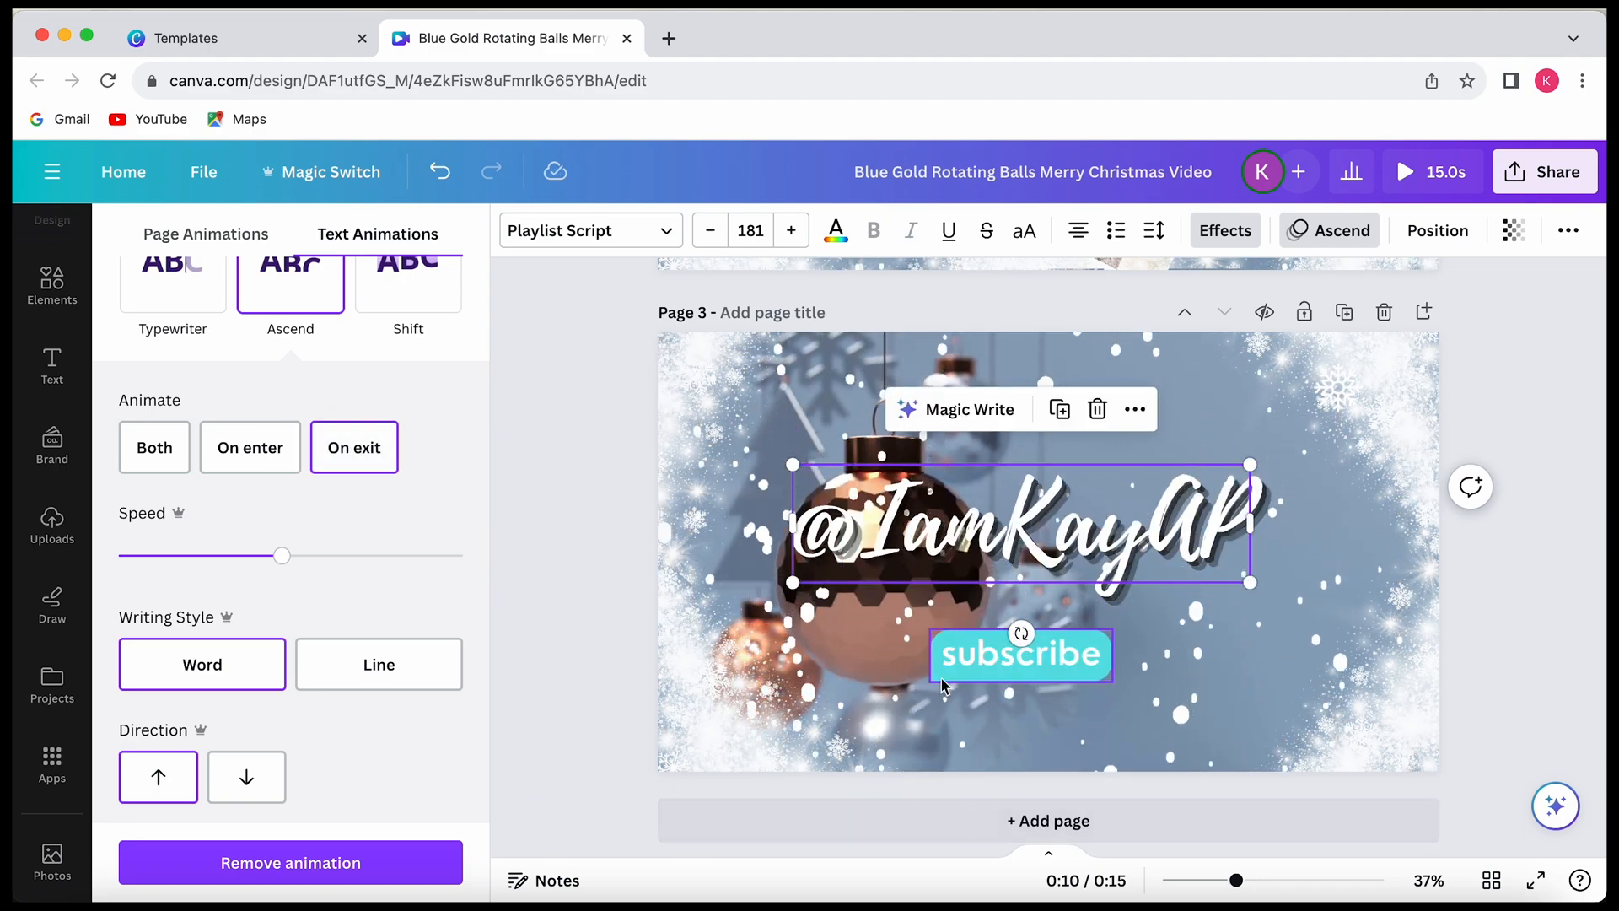
- Look through the text animations and apply Fade on enter to the handle text
{"action": "scroll", "coordinate": [453, 592], "scroll_direction": "up", "scroll_amount": 8}
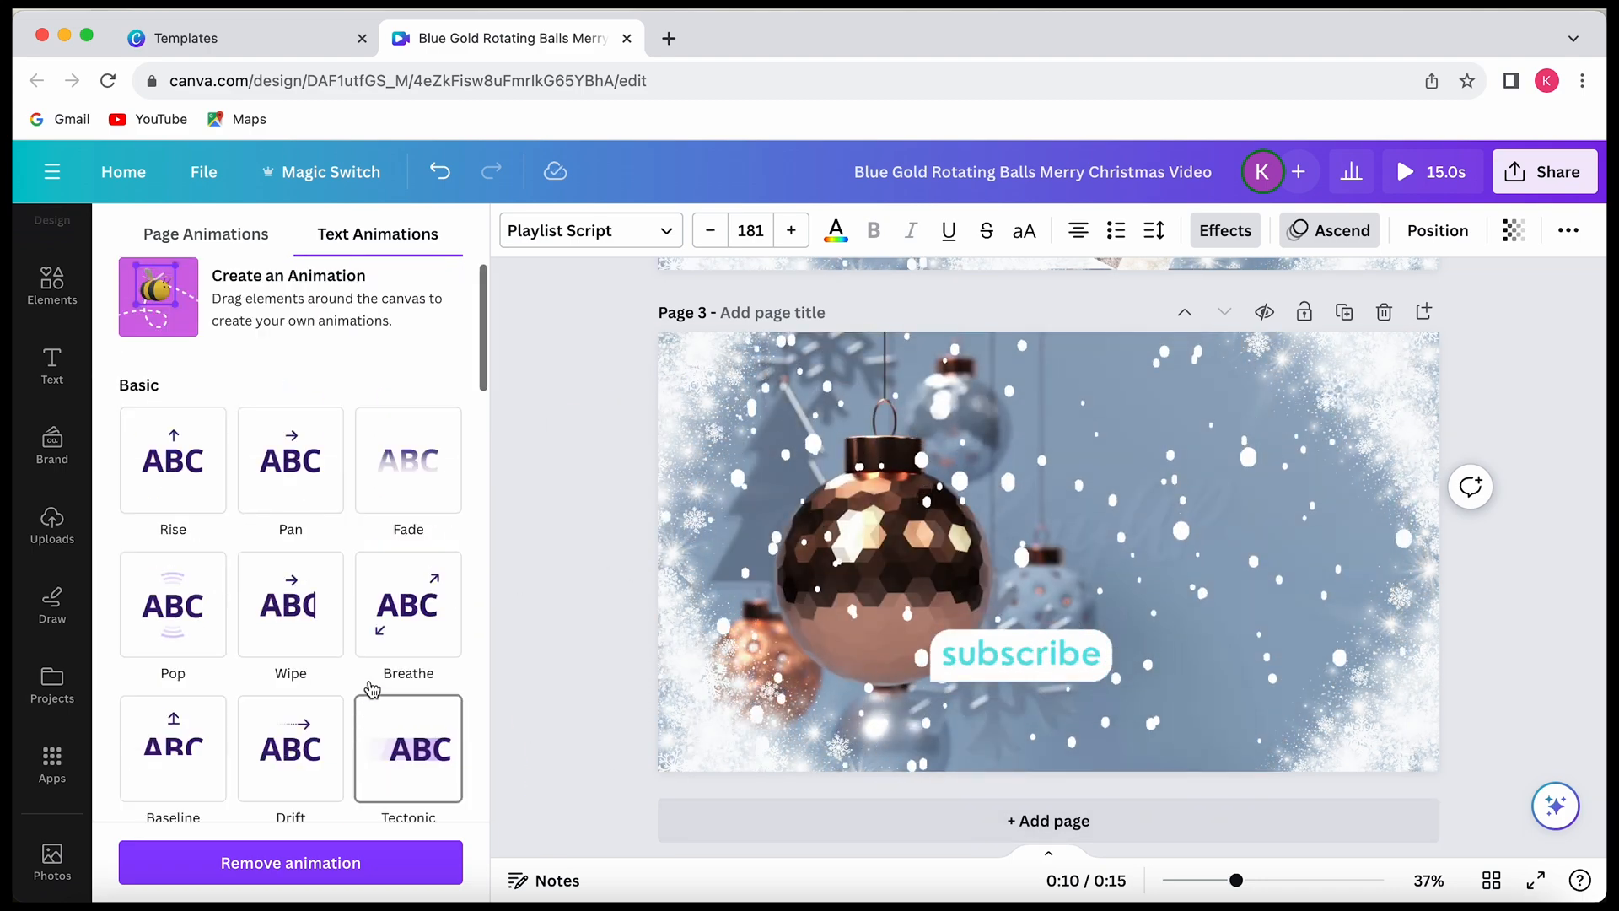
{"action": "scroll", "coordinate": [372, 690], "scroll_direction": "down", "scroll_amount": 7}
{"action": "scroll", "coordinate": [372, 690], "scroll_direction": "down", "scroll_amount": 8}
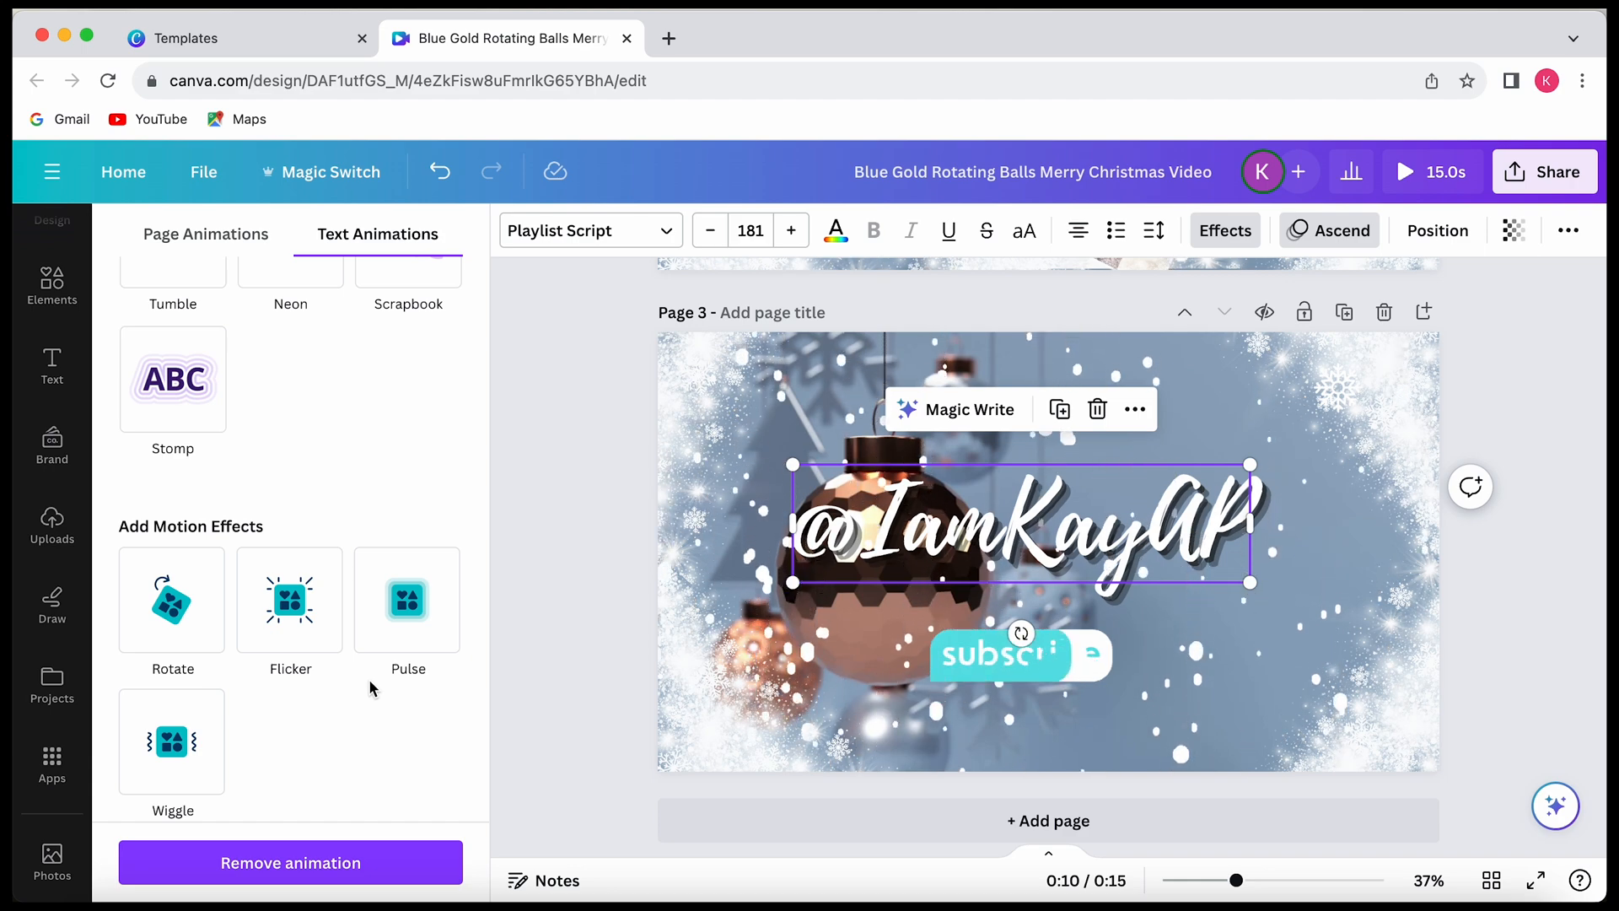
{"action": "scroll", "coordinate": [372, 690], "scroll_direction": "up", "scroll_amount": 10}
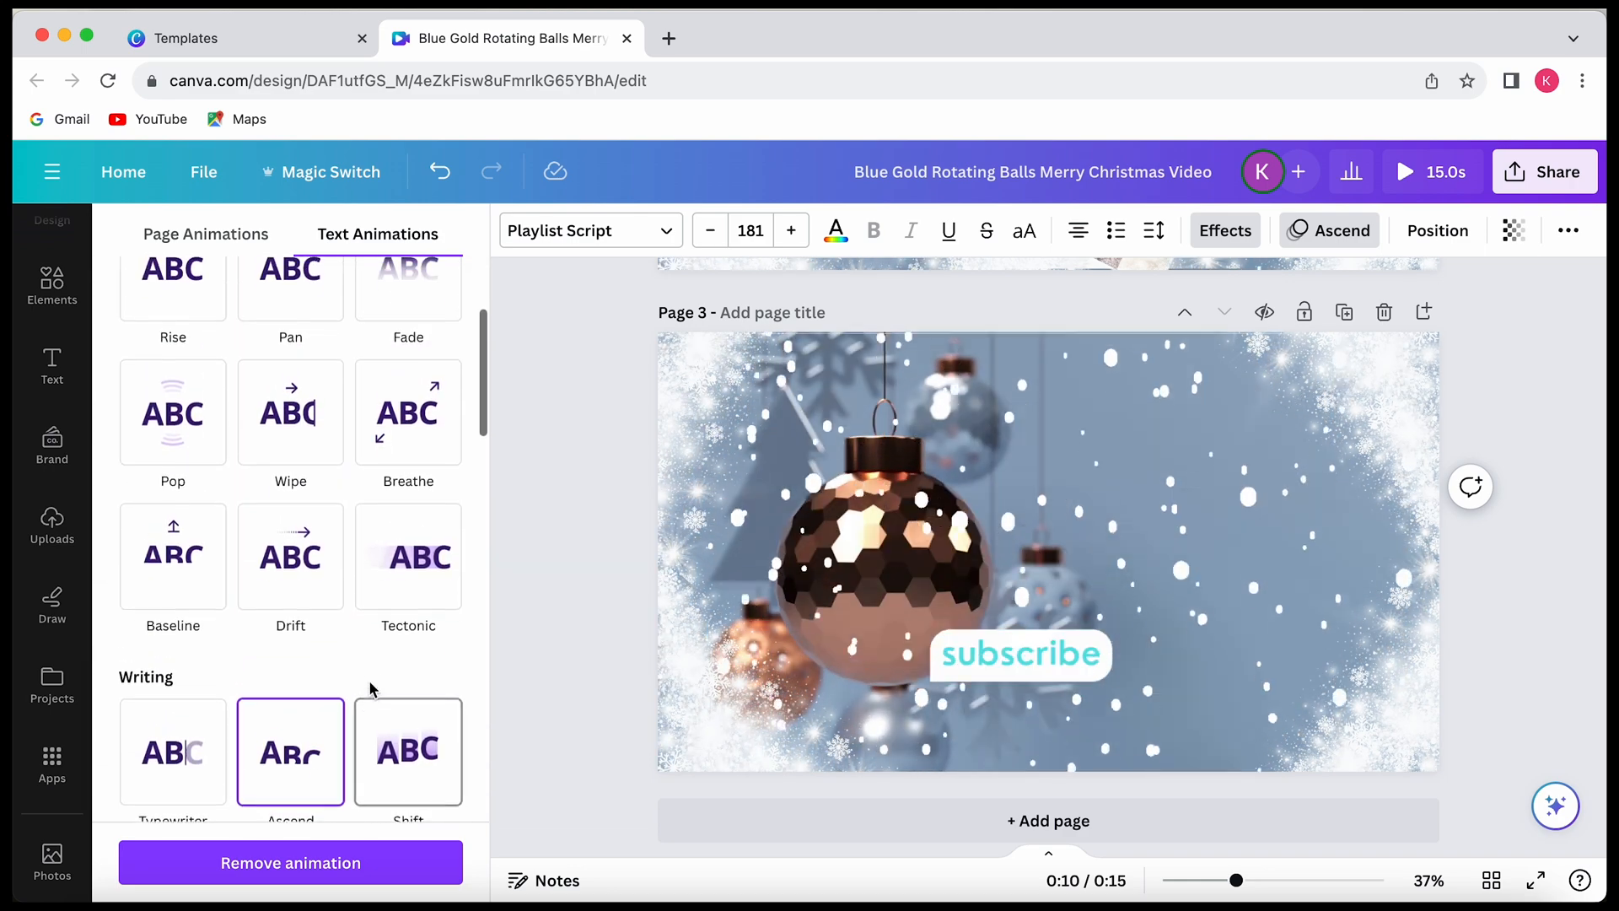
{"action": "scroll", "coordinate": [371, 690], "scroll_direction": "up", "scroll_amount": 4}
{"action": "left_click", "coordinate": [397, 457]}
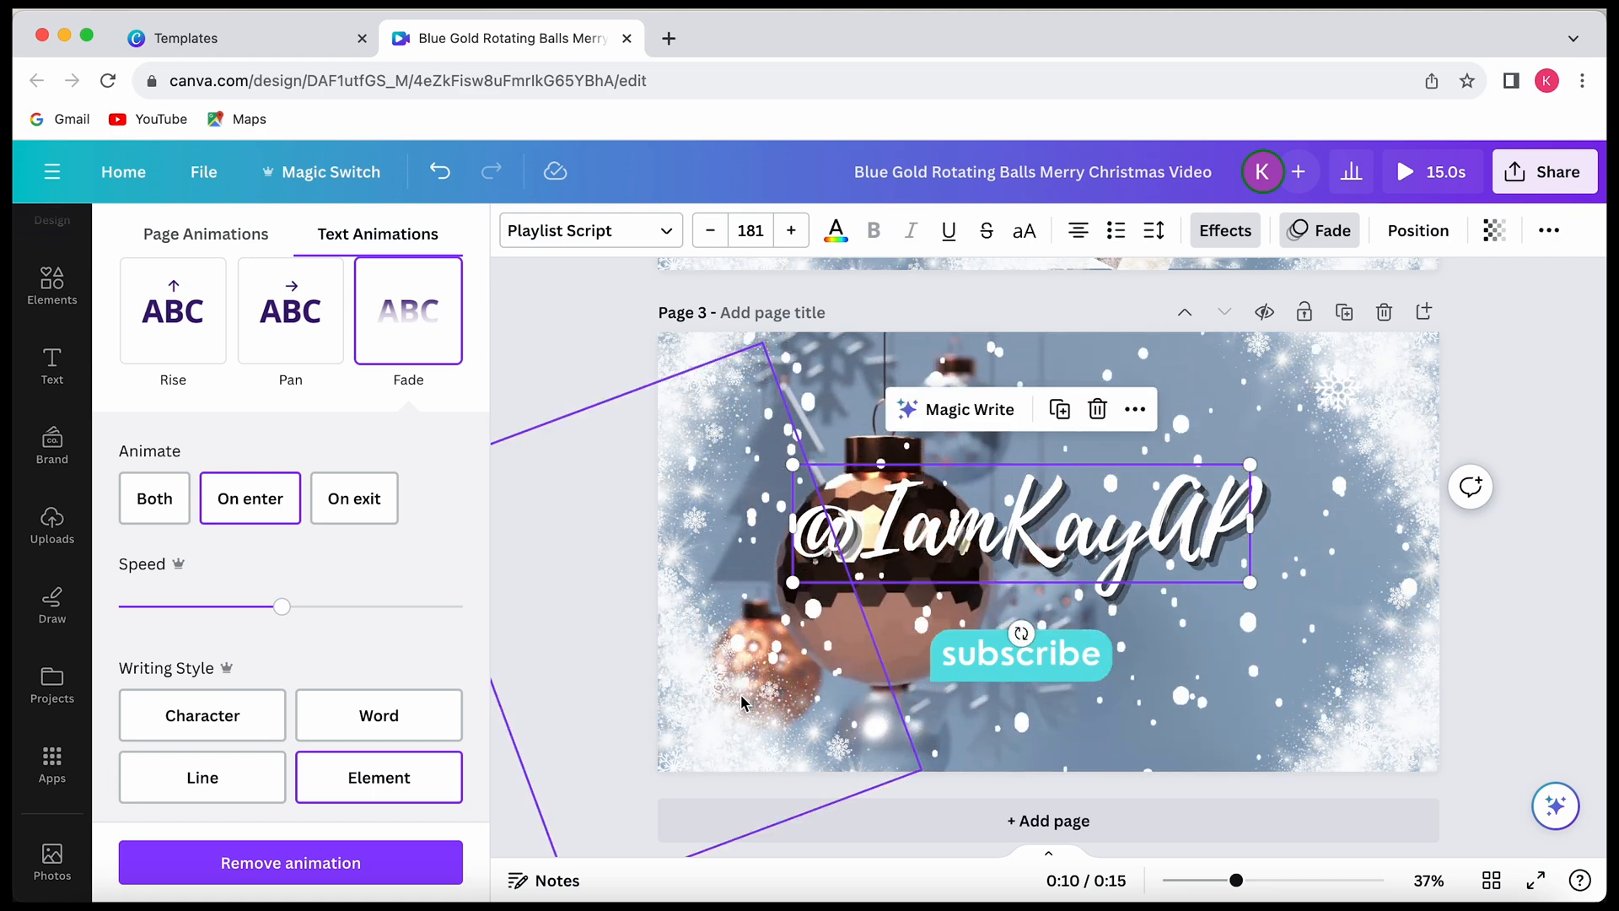
- Animate the subscribe graphic with Fade on both enter and exit, and add the Pulse motion effect
{"action": "left_click", "coordinate": [1092, 666]}
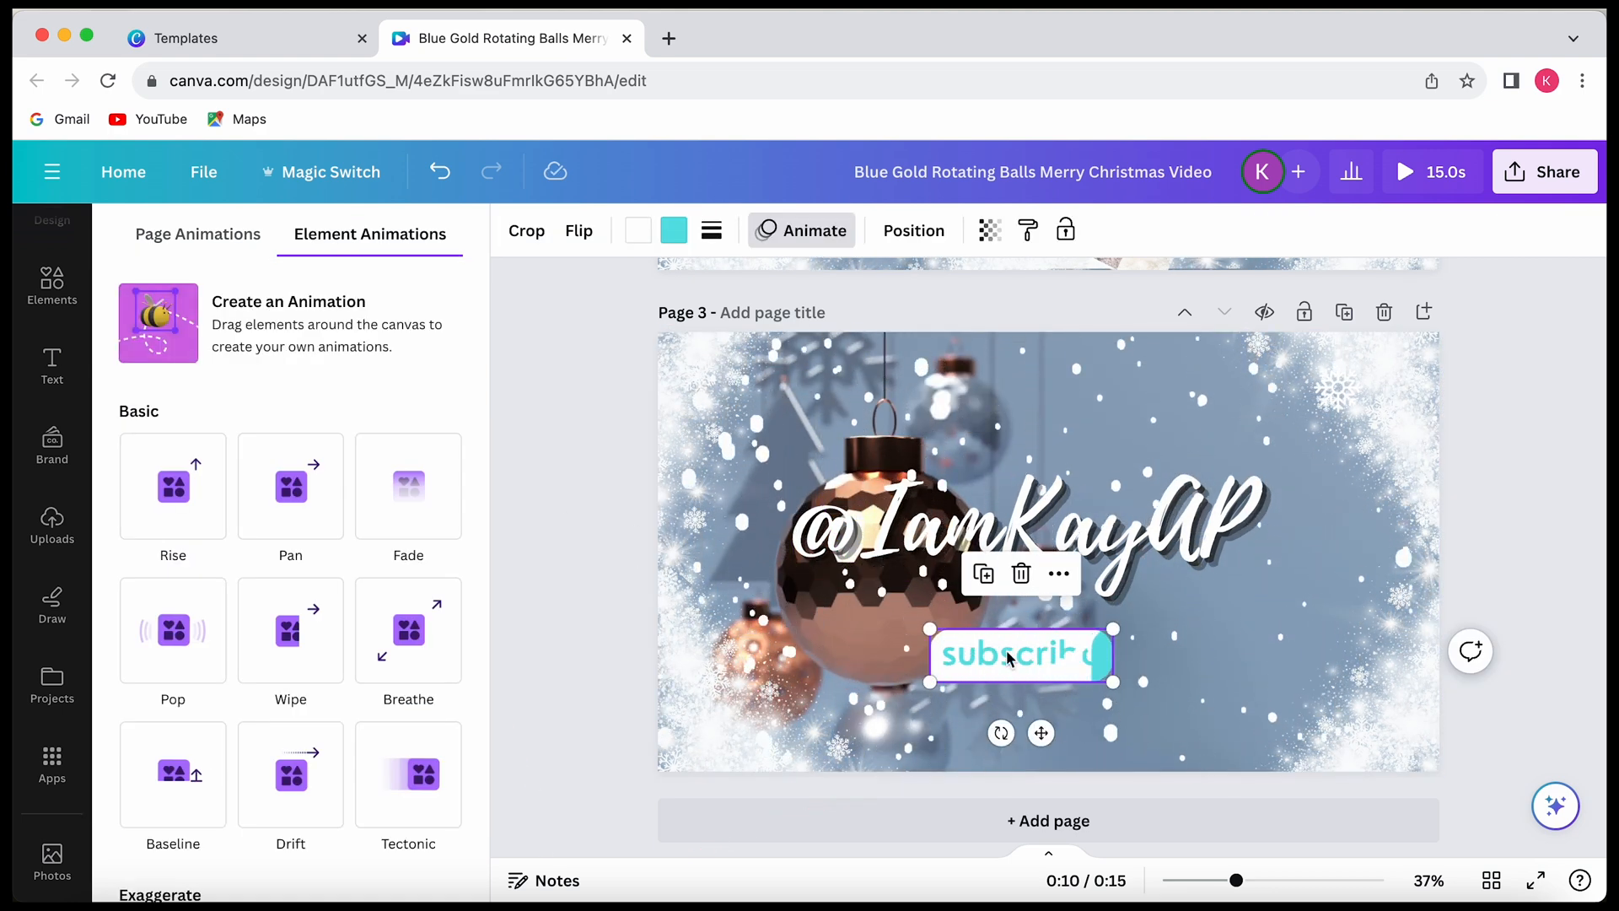
{"action": "left_click", "coordinate": [413, 494]}
{"action": "left_click", "coordinate": [371, 681]}
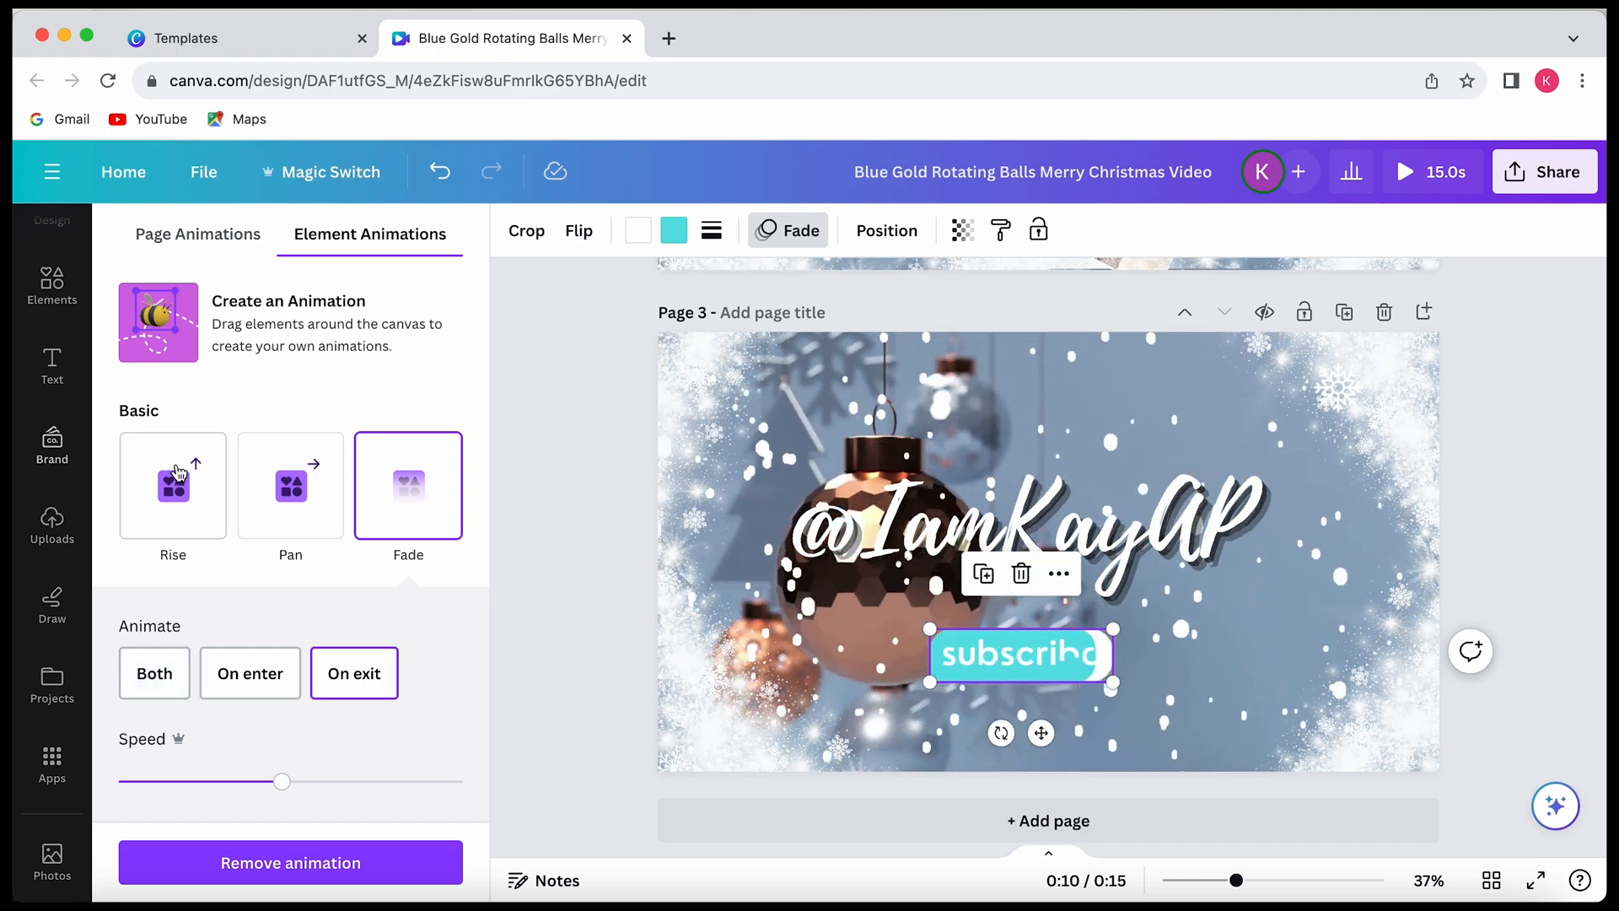
{"action": "left_click", "coordinate": [175, 675]}
{"action": "scroll", "coordinate": [321, 670], "scroll_direction": "down", "scroll_amount": 10}
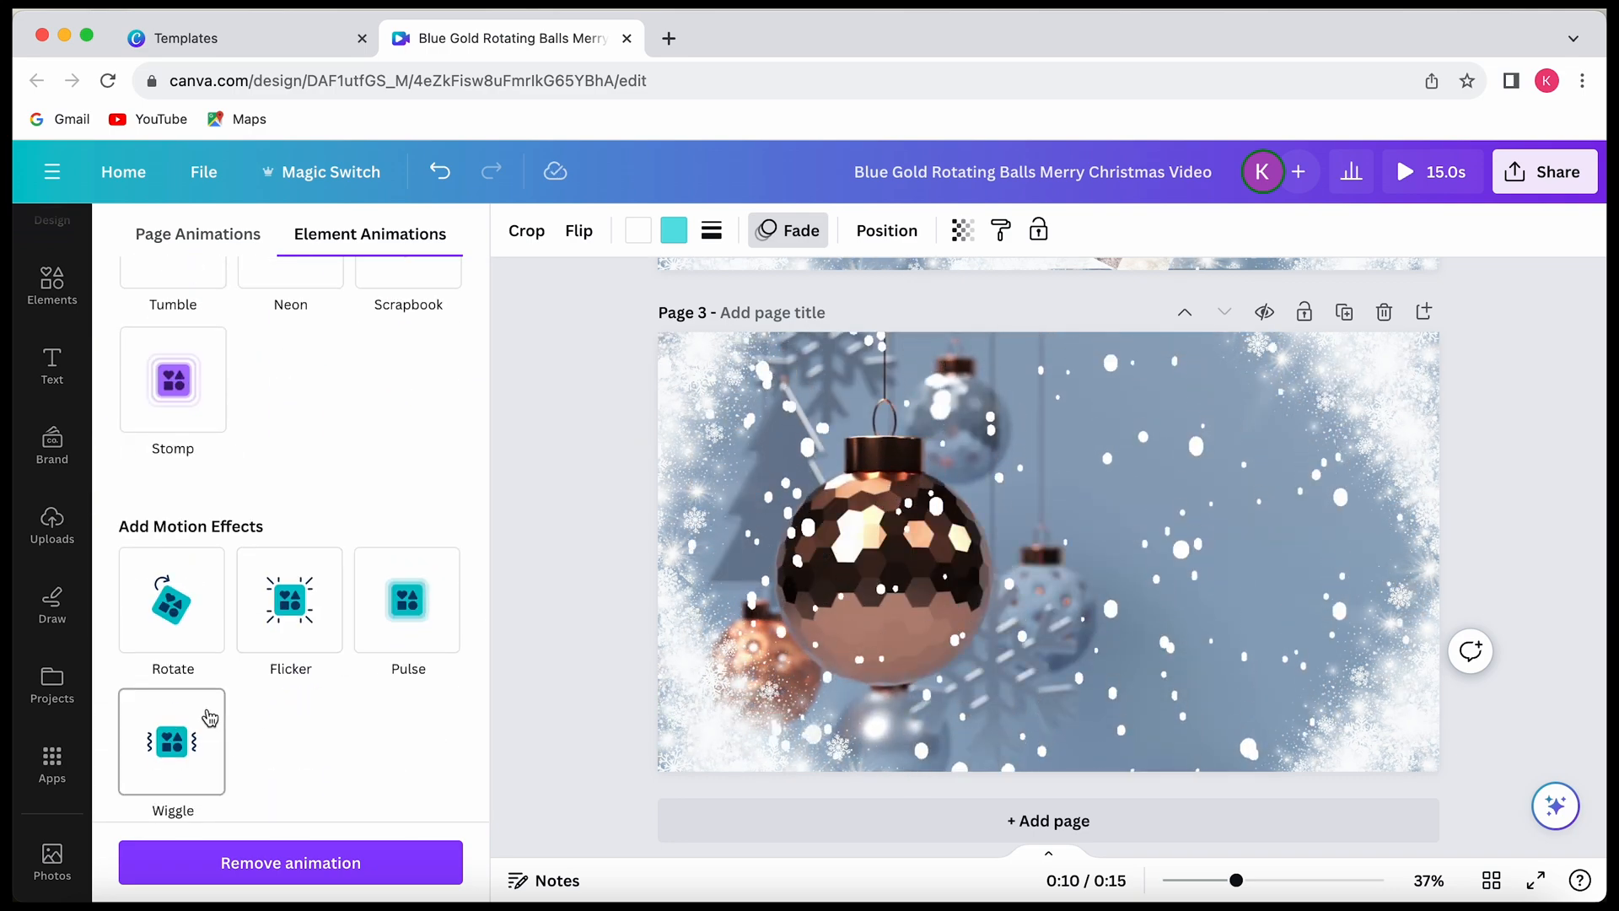
{"action": "left_click", "coordinate": [409, 647]}
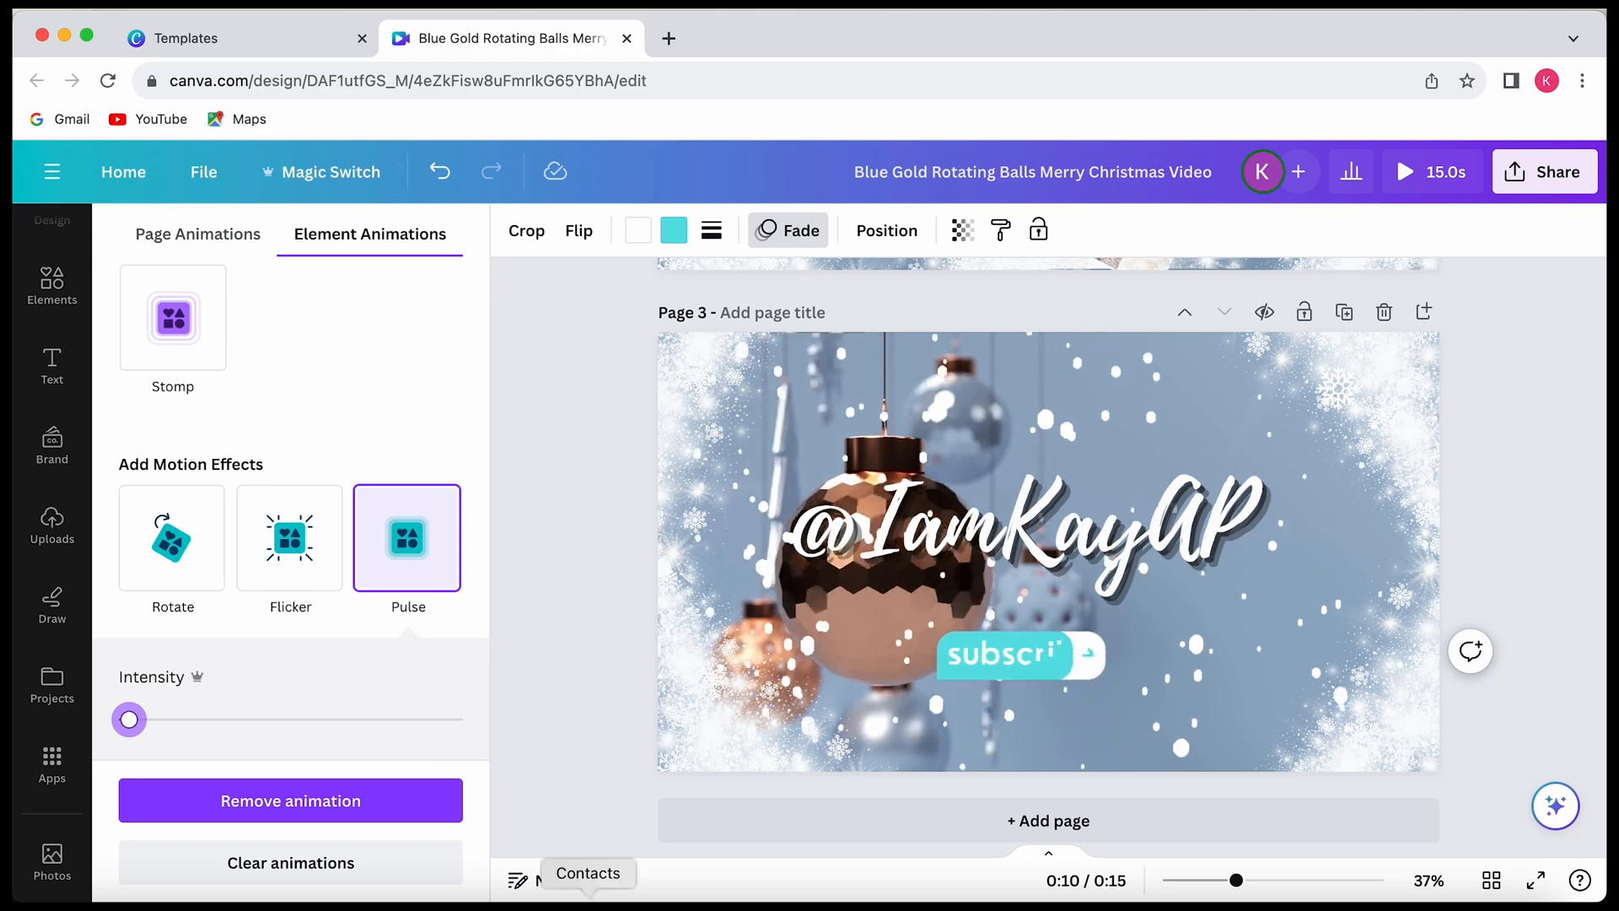
{"action": "left_click", "coordinate": [547, 752]}
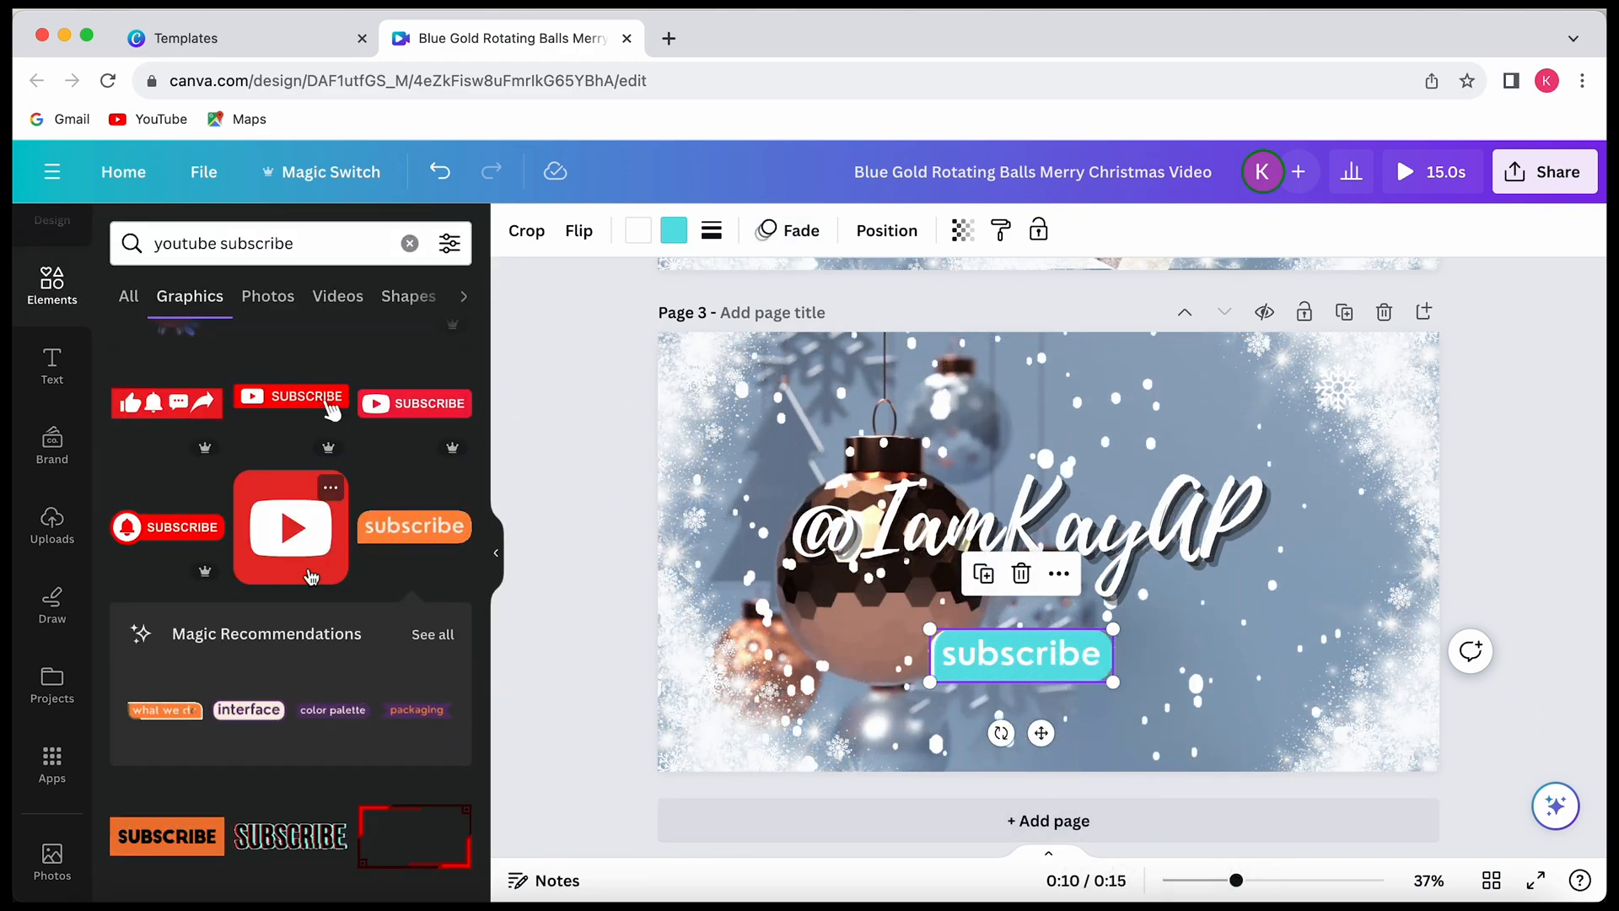
- Browse the YouTube subscribe graphics, try a neon subscribe button with a bell on page 3, and delete it
{"action": "scroll", "coordinate": [312, 654], "scroll_direction": "down", "scroll_amount": 10}
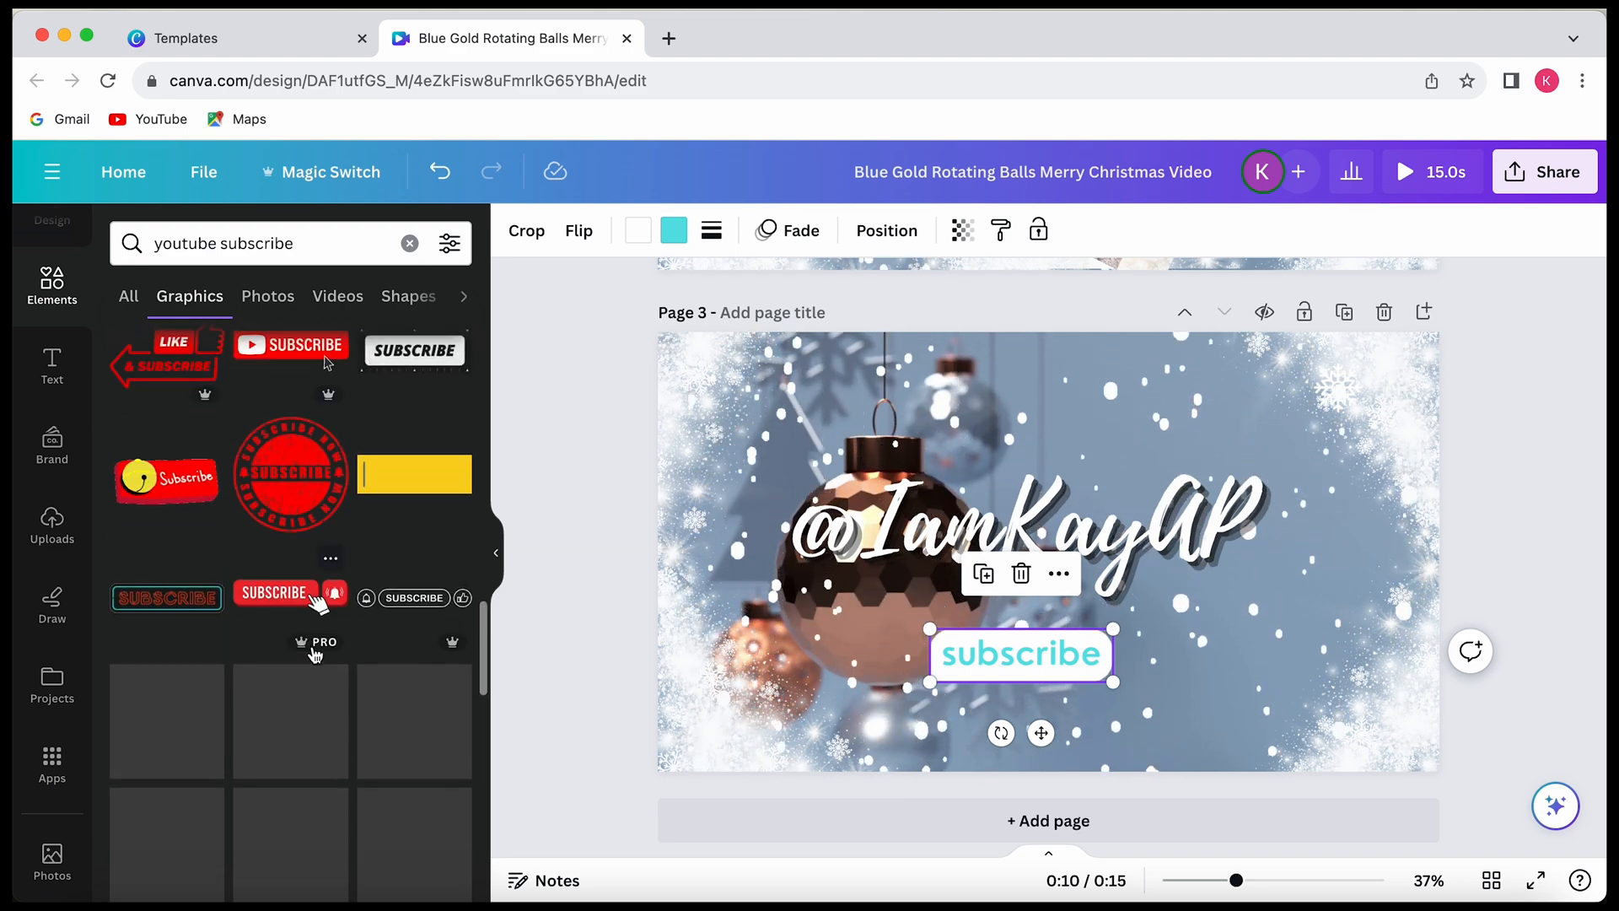
{"action": "scroll", "coordinate": [312, 654], "scroll_direction": "down", "scroll_amount": 5}
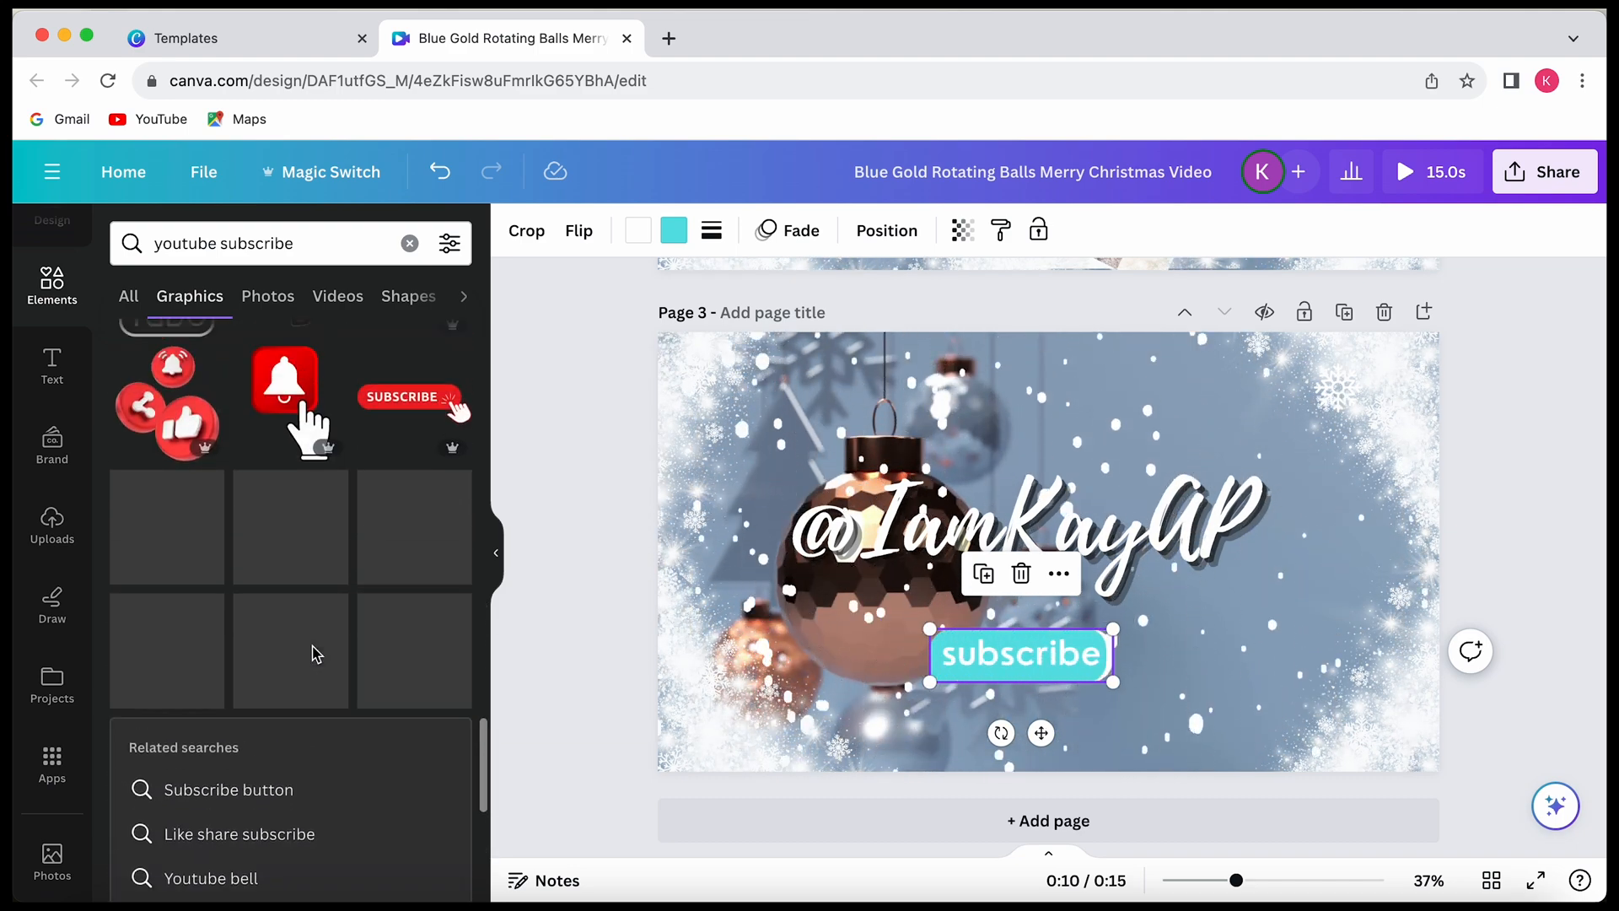
{"action": "scroll", "coordinate": [315, 654], "scroll_direction": "down", "scroll_amount": 4}
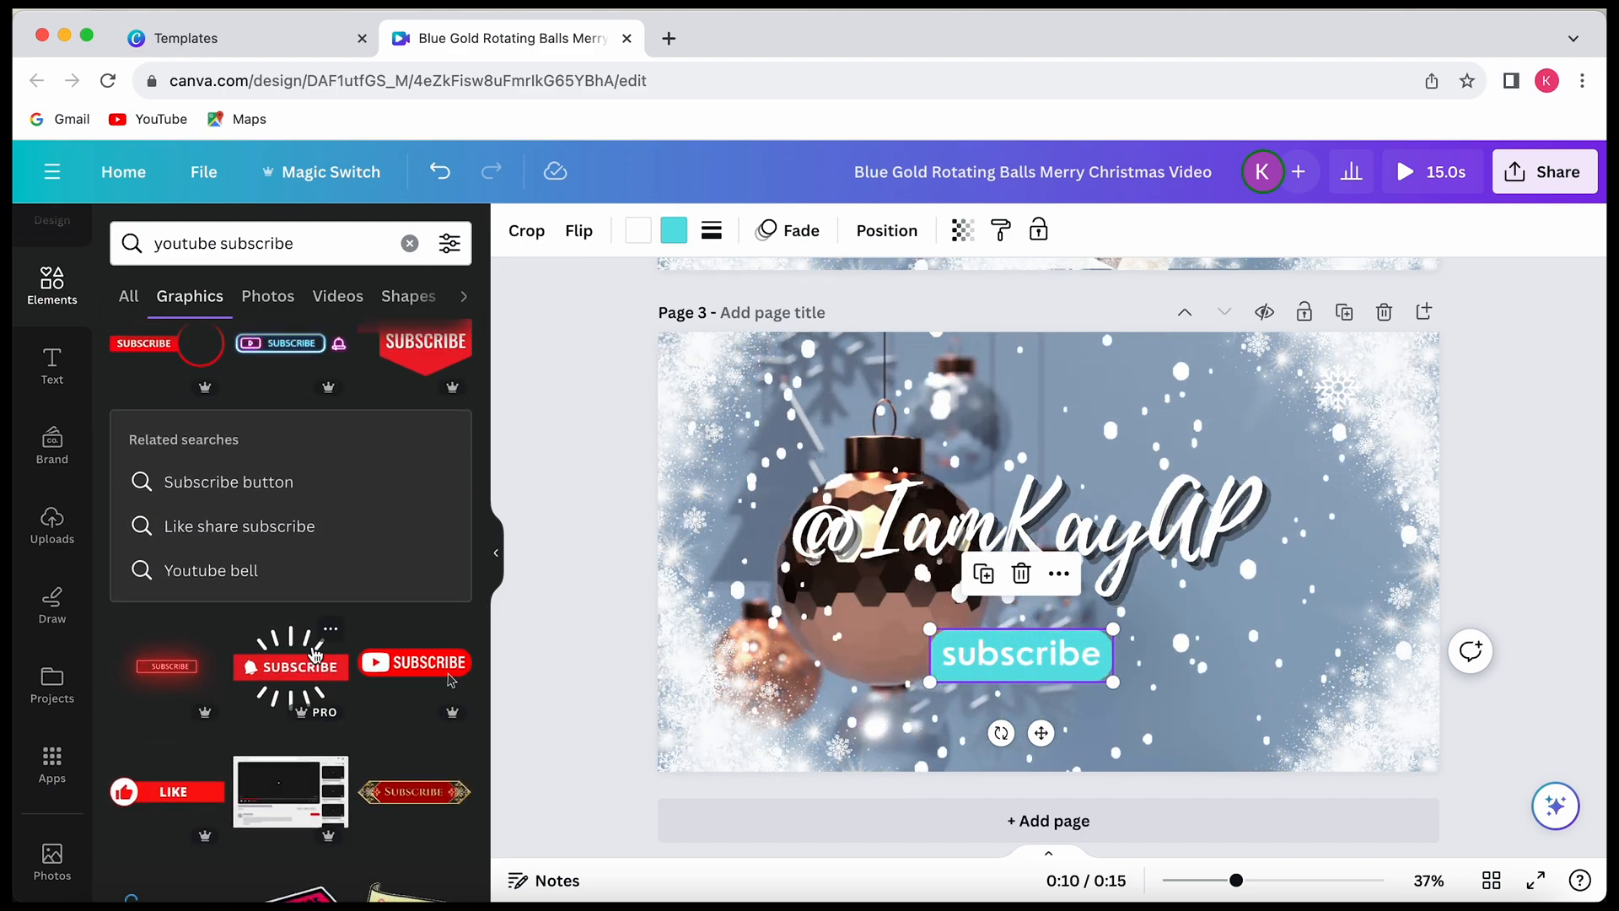
{"action": "scroll", "coordinate": [314, 654], "scroll_direction": "down", "scroll_amount": 5}
{"action": "scroll", "coordinate": [314, 654], "scroll_direction": "down", "scroll_amount": 2}
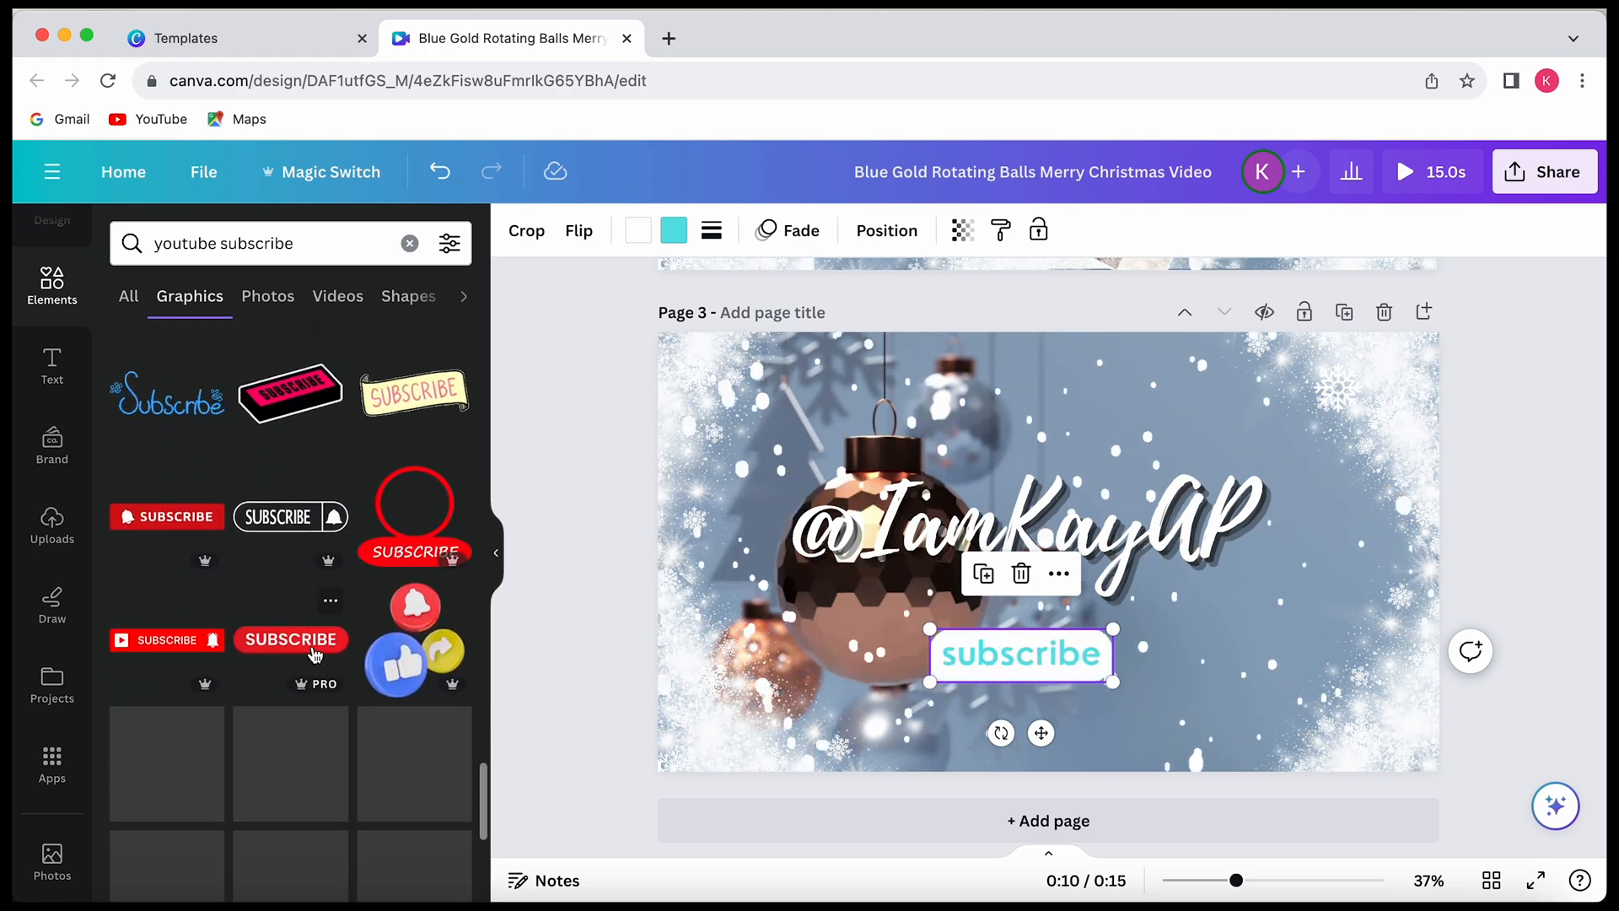
{"action": "scroll", "coordinate": [315, 654], "scroll_direction": "up", "scroll_amount": 8}
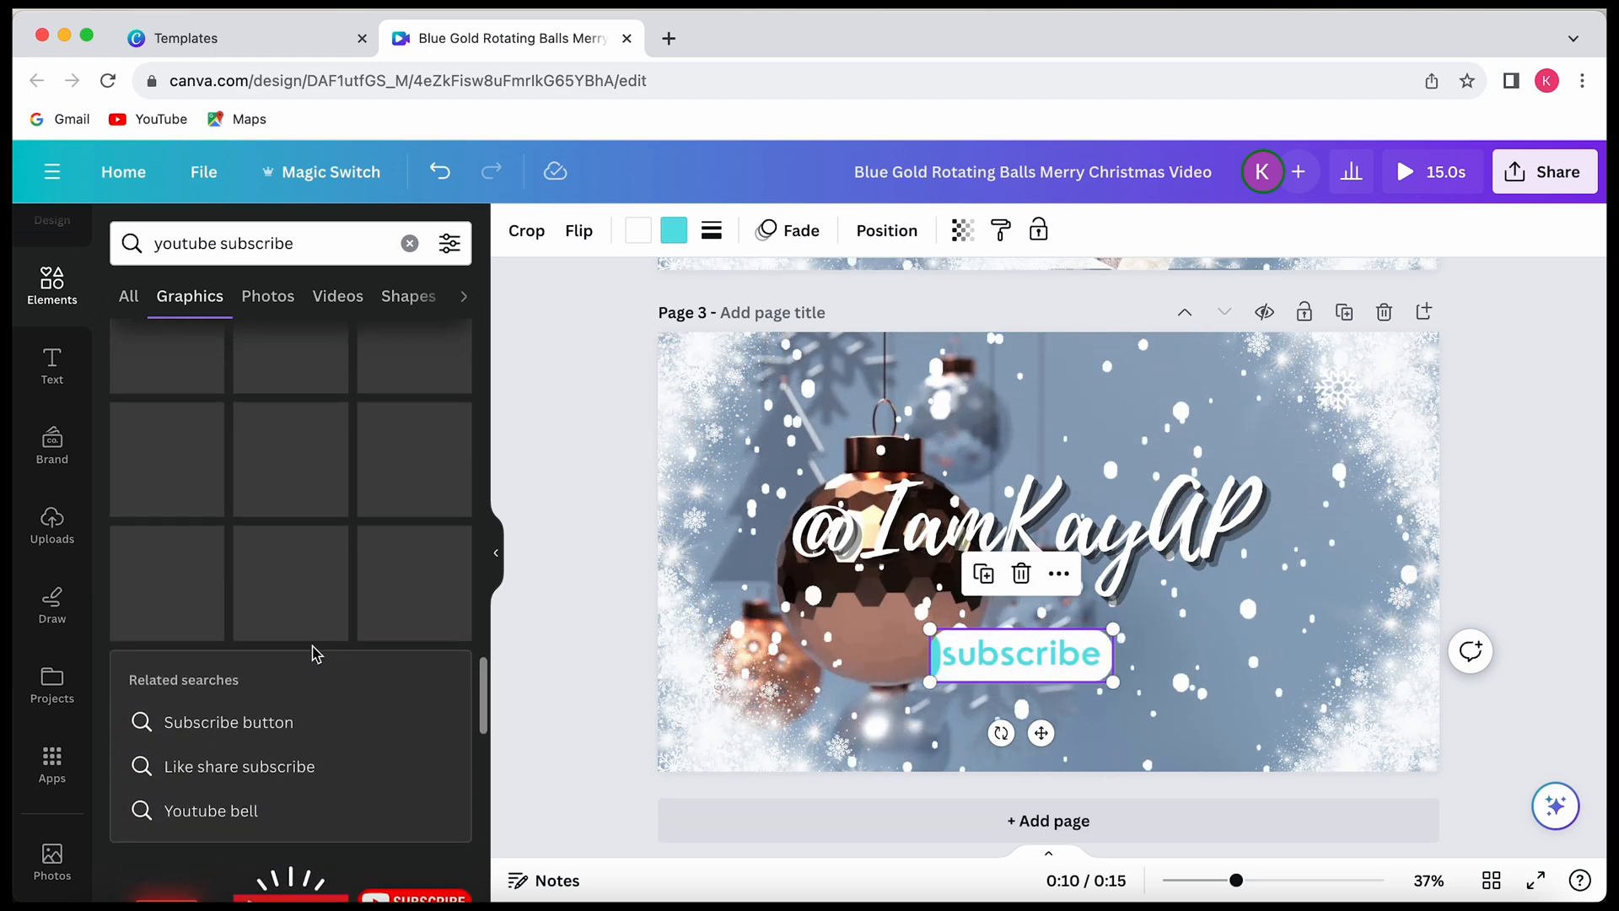
{"action": "scroll", "coordinate": [315, 654], "scroll_direction": "up", "scroll_amount": 3}
{"action": "left_click", "coordinate": [302, 609]}
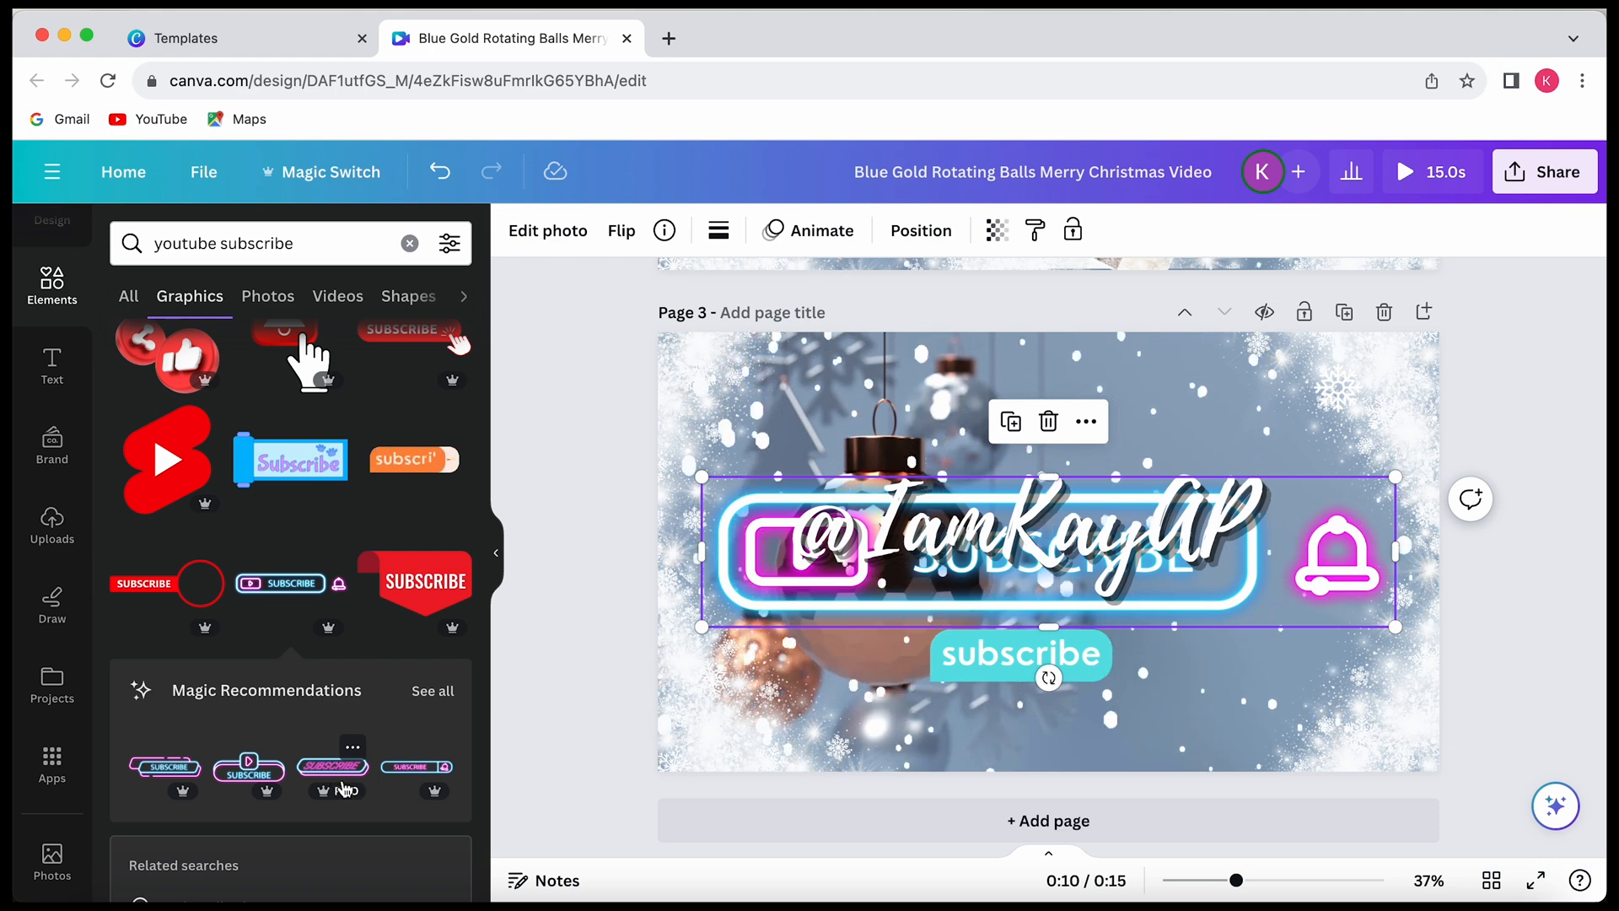
{"action": "left_click", "coordinate": [1055, 431]}
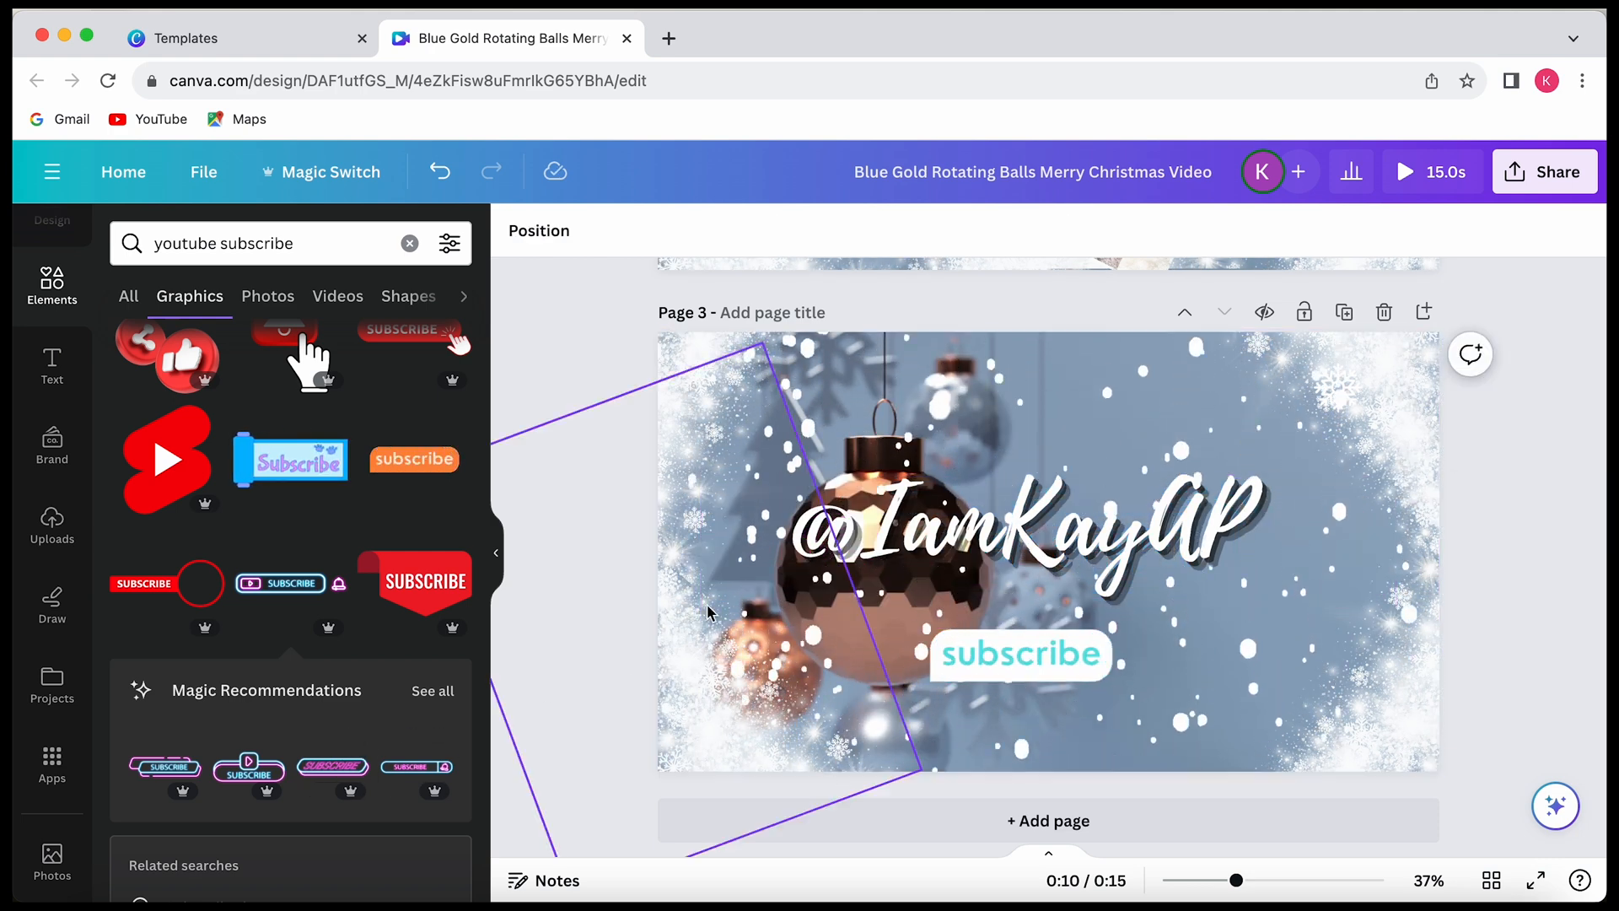
- Look further through the YouTube subscribe graphics and pick a neon-style subscribe button for page 3
{"action": "scroll", "coordinate": [410, 692], "scroll_direction": "down", "scroll_amount": 10}
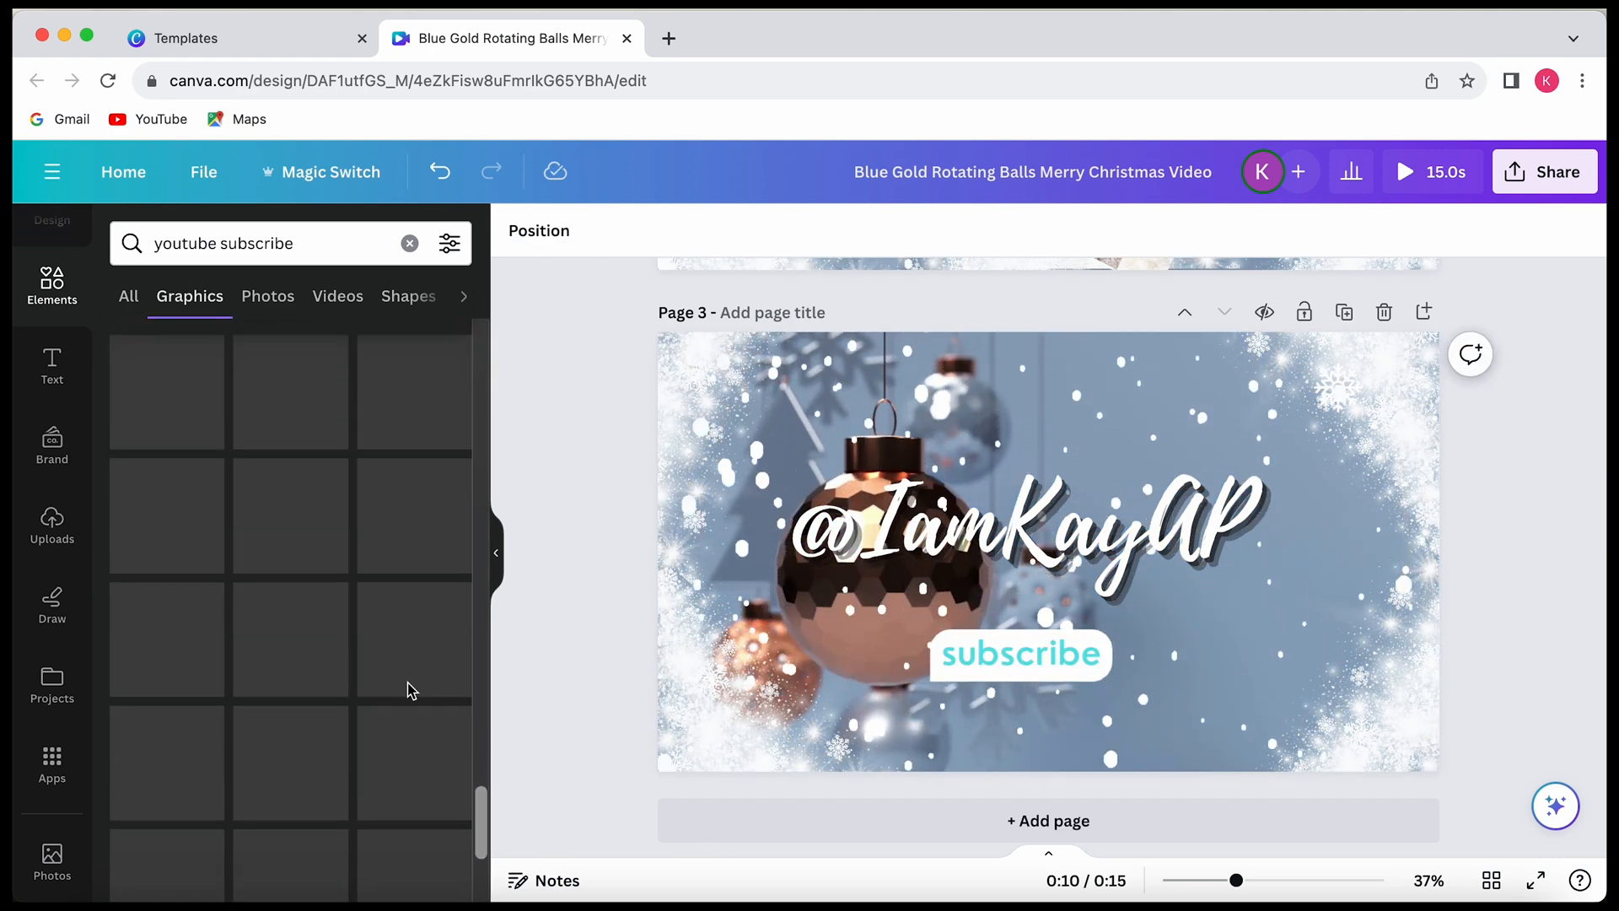
{"action": "scroll", "coordinate": [411, 692], "scroll_direction": "down", "scroll_amount": 5}
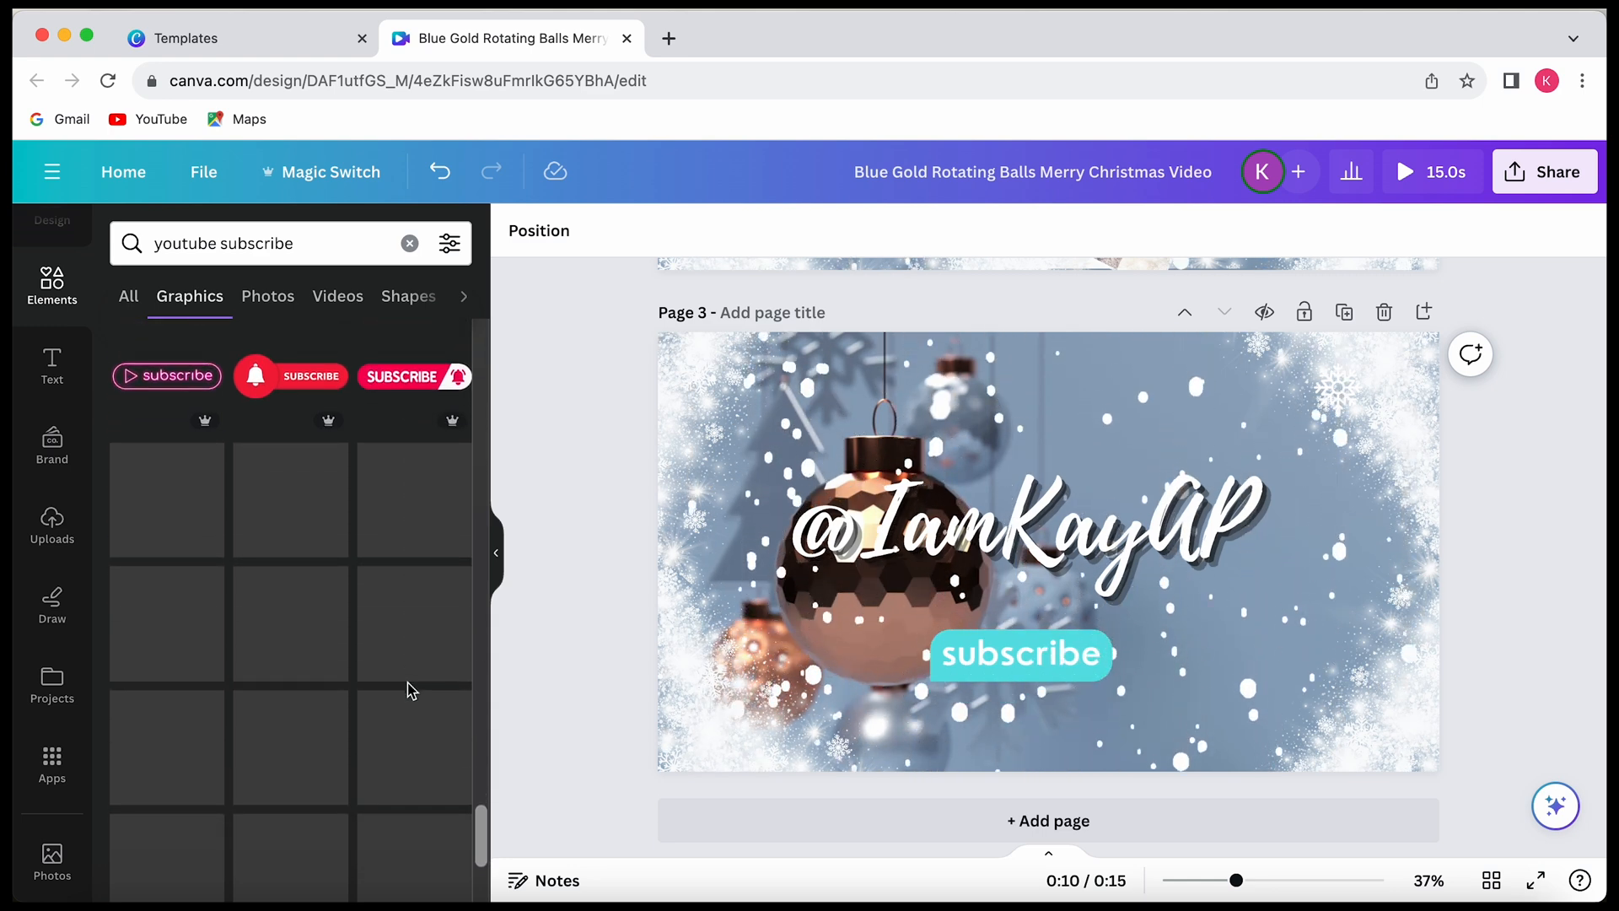
{"action": "scroll", "coordinate": [411, 691], "scroll_direction": "down", "scroll_amount": 5}
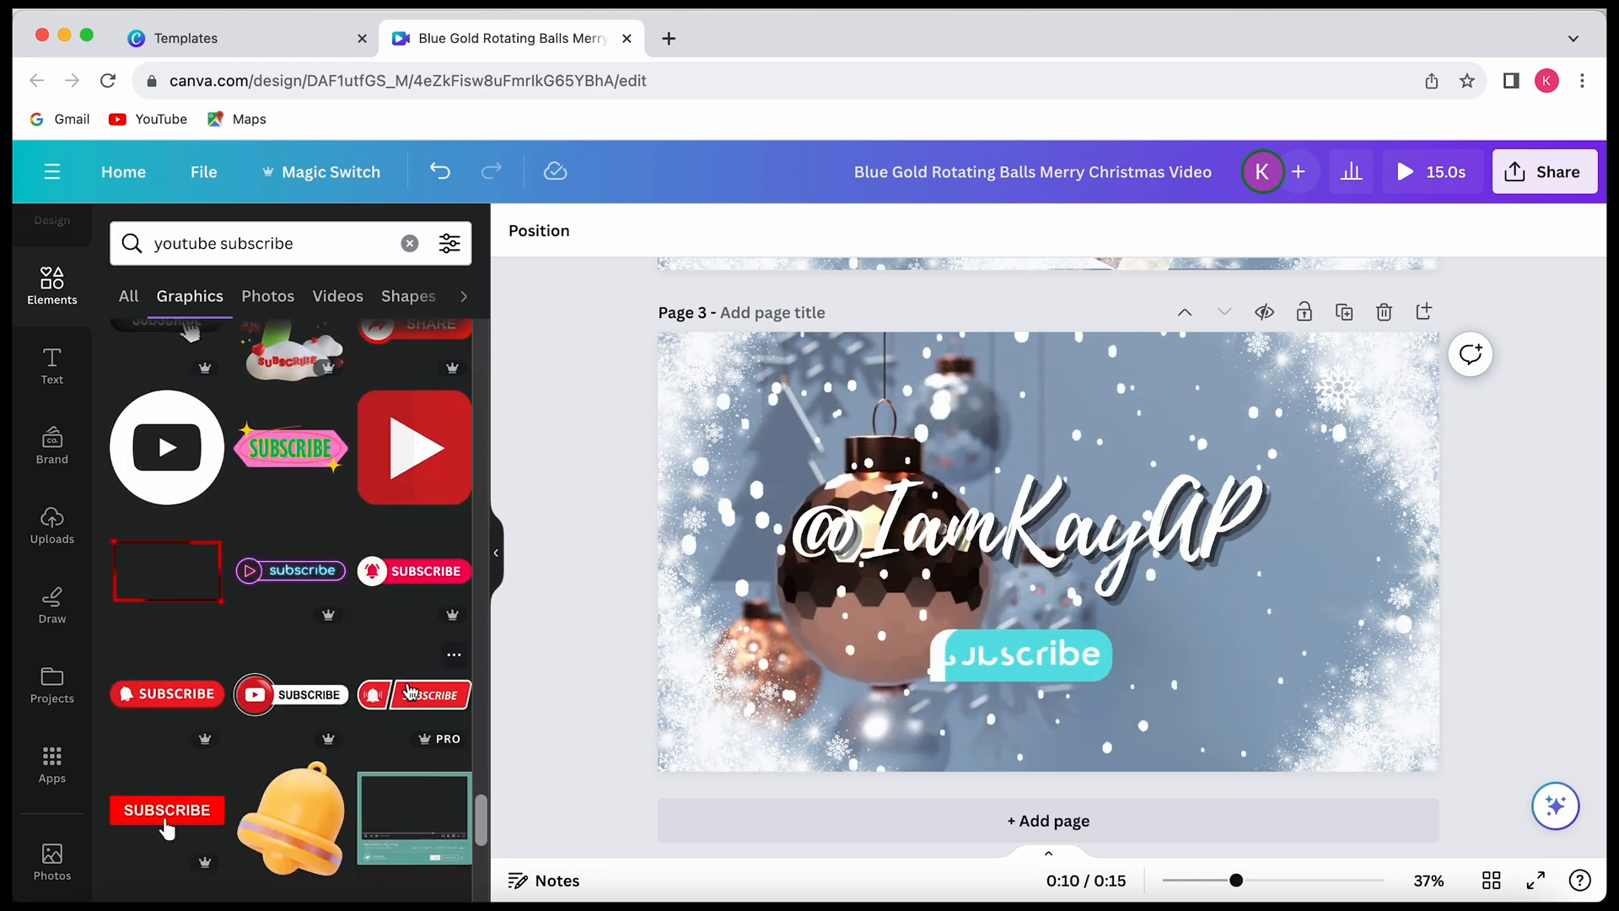
{"action": "scroll", "coordinate": [388, 675], "scroll_direction": "down", "scroll_amount": 8}
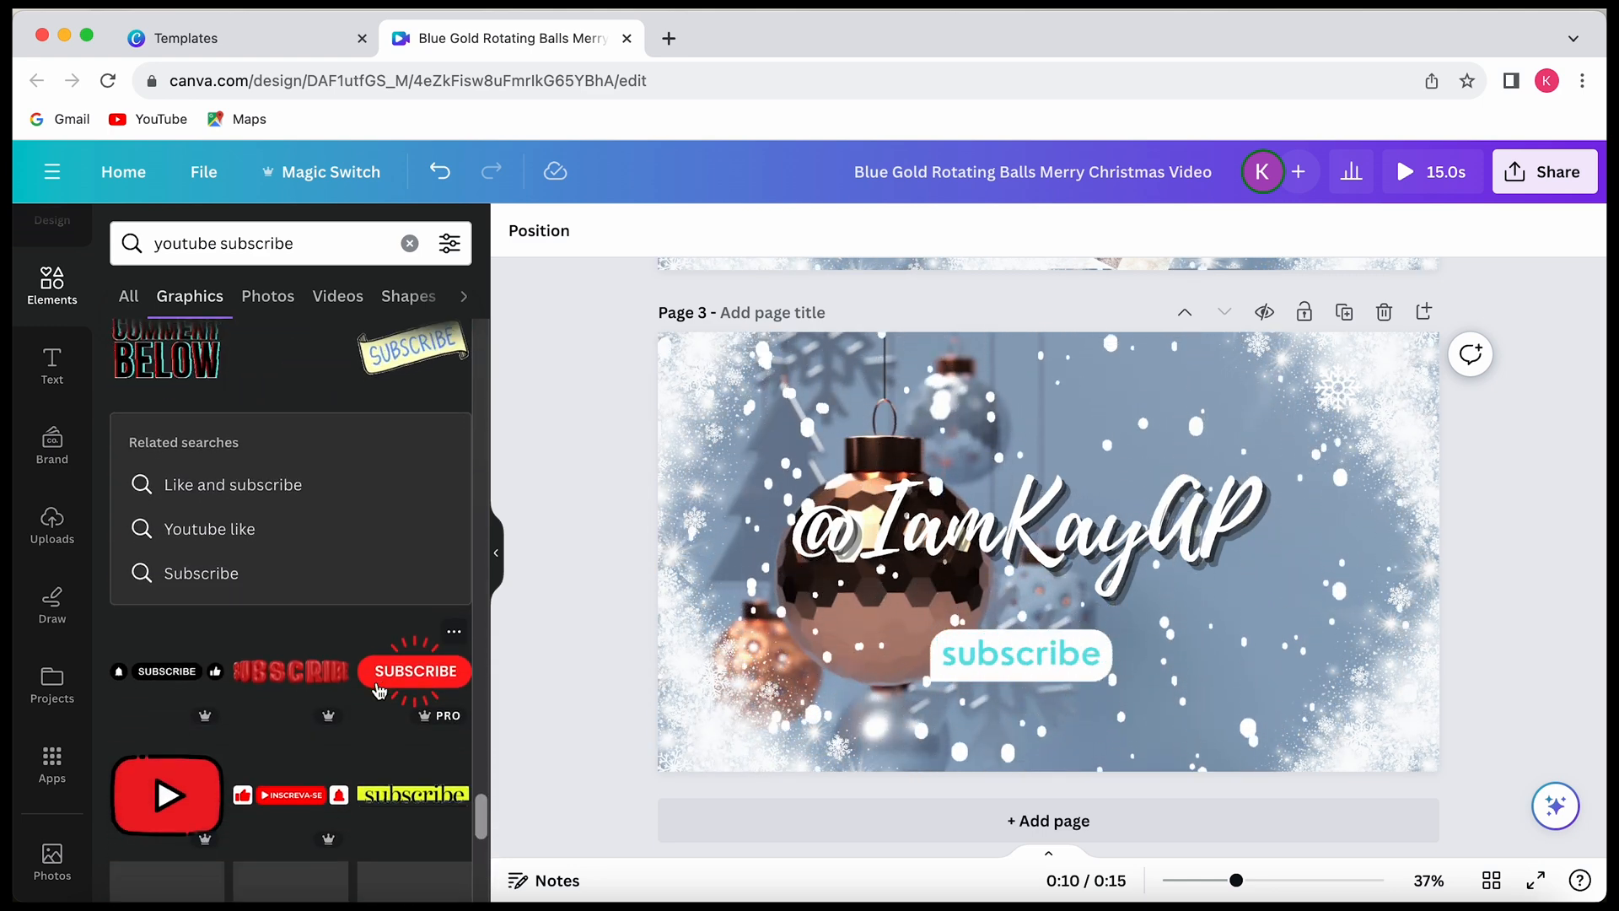
{"action": "scroll", "coordinate": [382, 690], "scroll_direction": "down", "scroll_amount": 5}
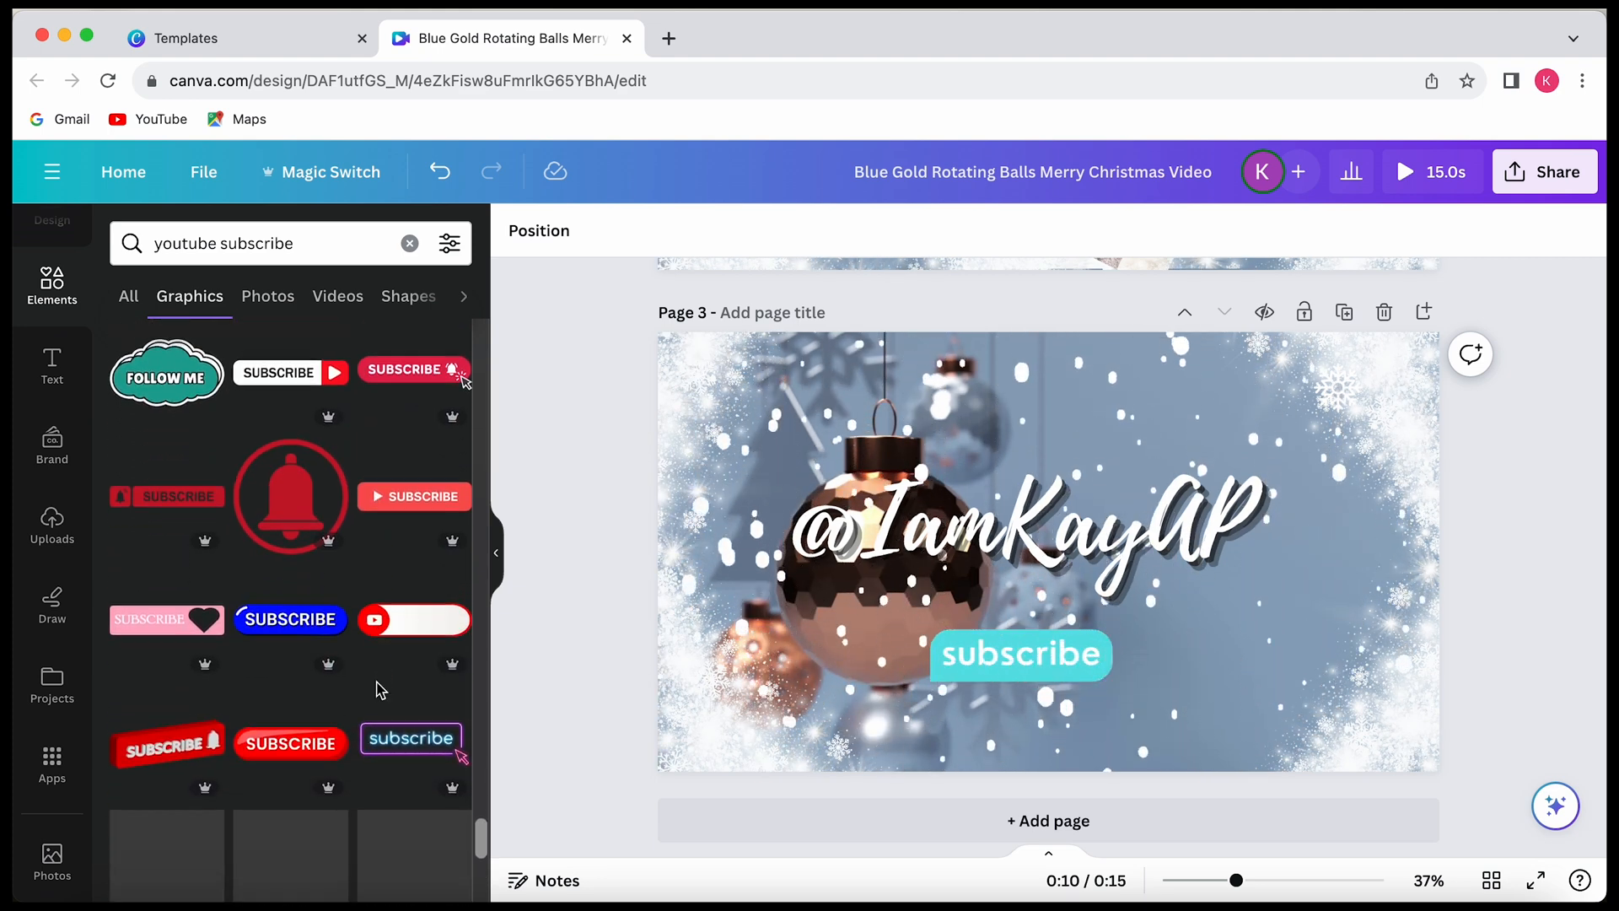
{"action": "left_click", "coordinate": [416, 746]}
- Add the Pulse motion effect to the neon SUBSCRIBE graphic on page 3 and lower its intensity to near the minimum
{"action": "scroll", "coordinate": [422, 494], "scroll_direction": "down", "scroll_amount": 10}
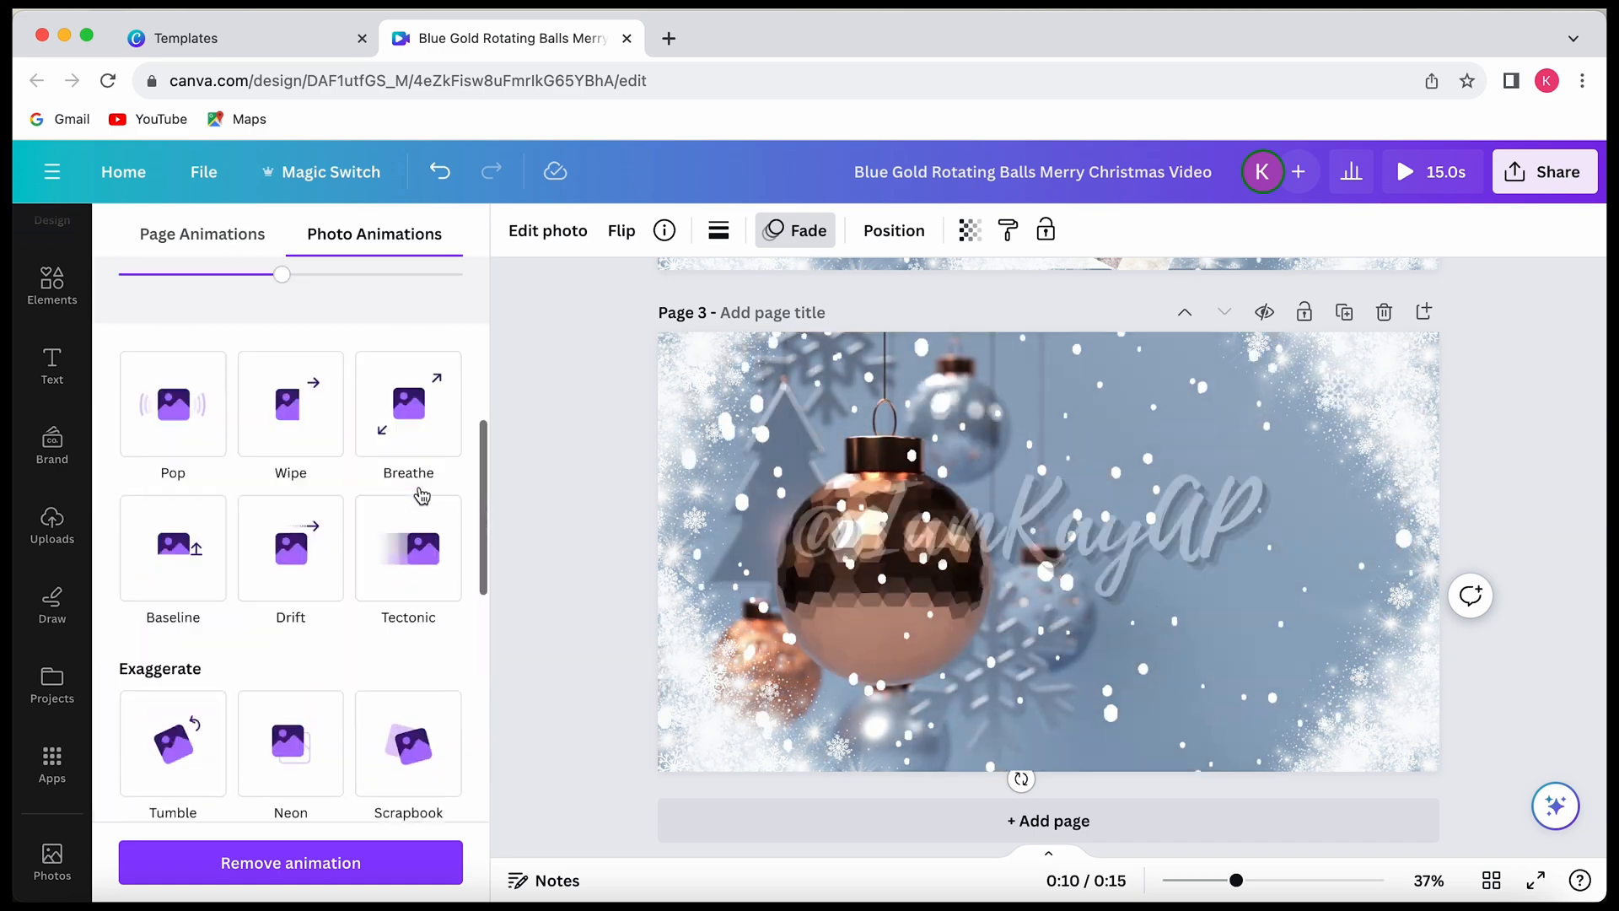
{"action": "left_click", "coordinate": [380, 655]}
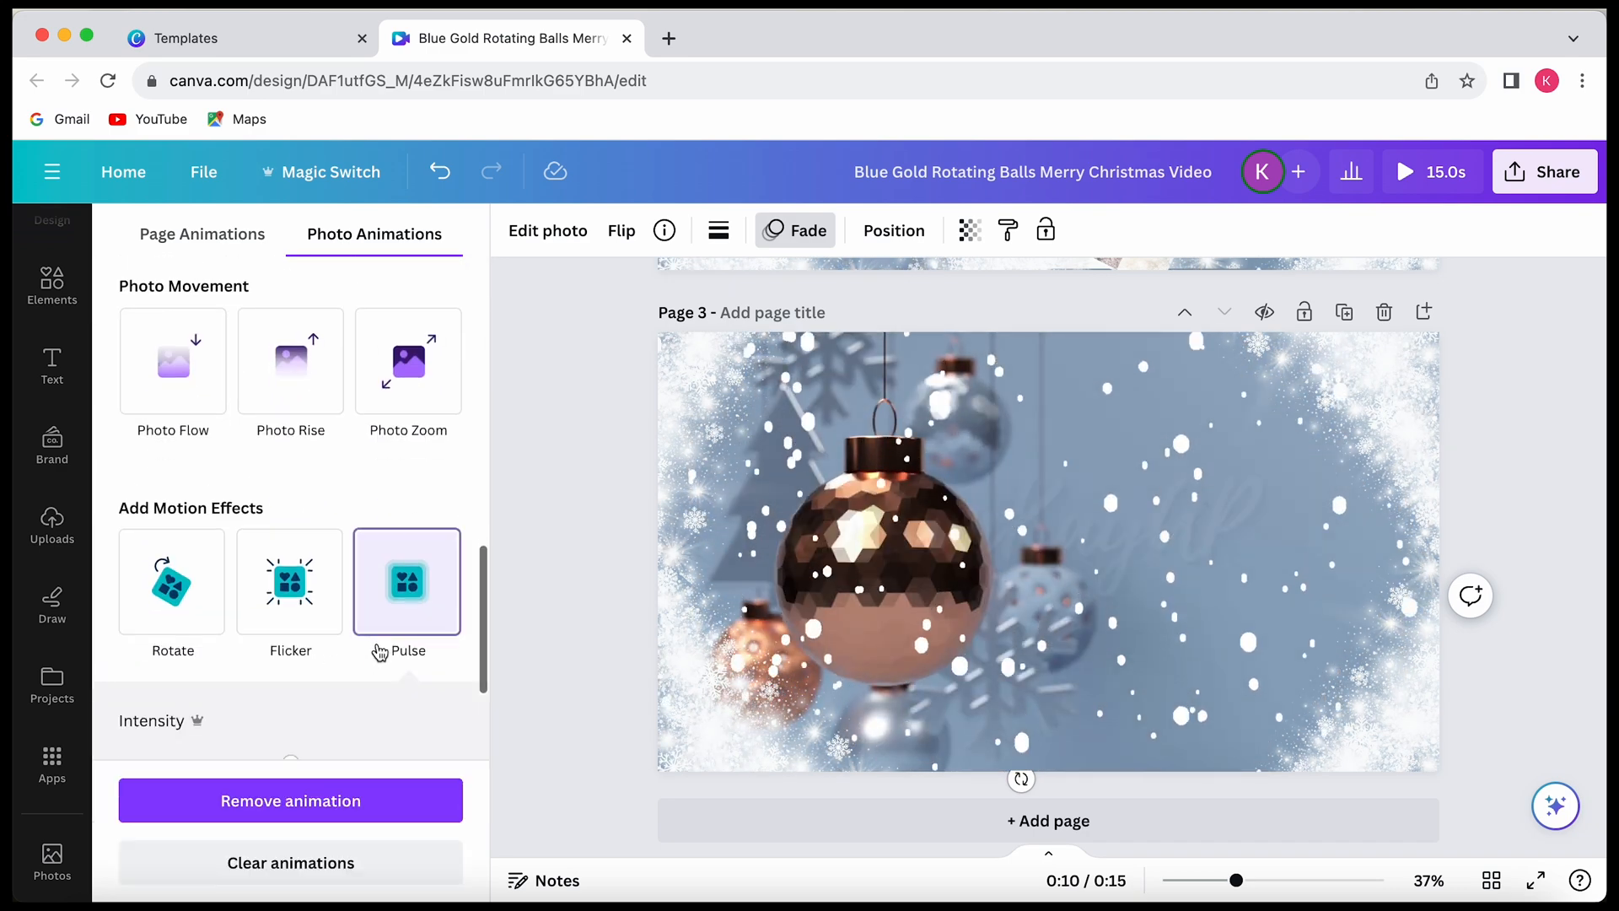
{"action": "left_click_drag", "start_coordinate": [137, 733], "coordinate": [139, 732]}
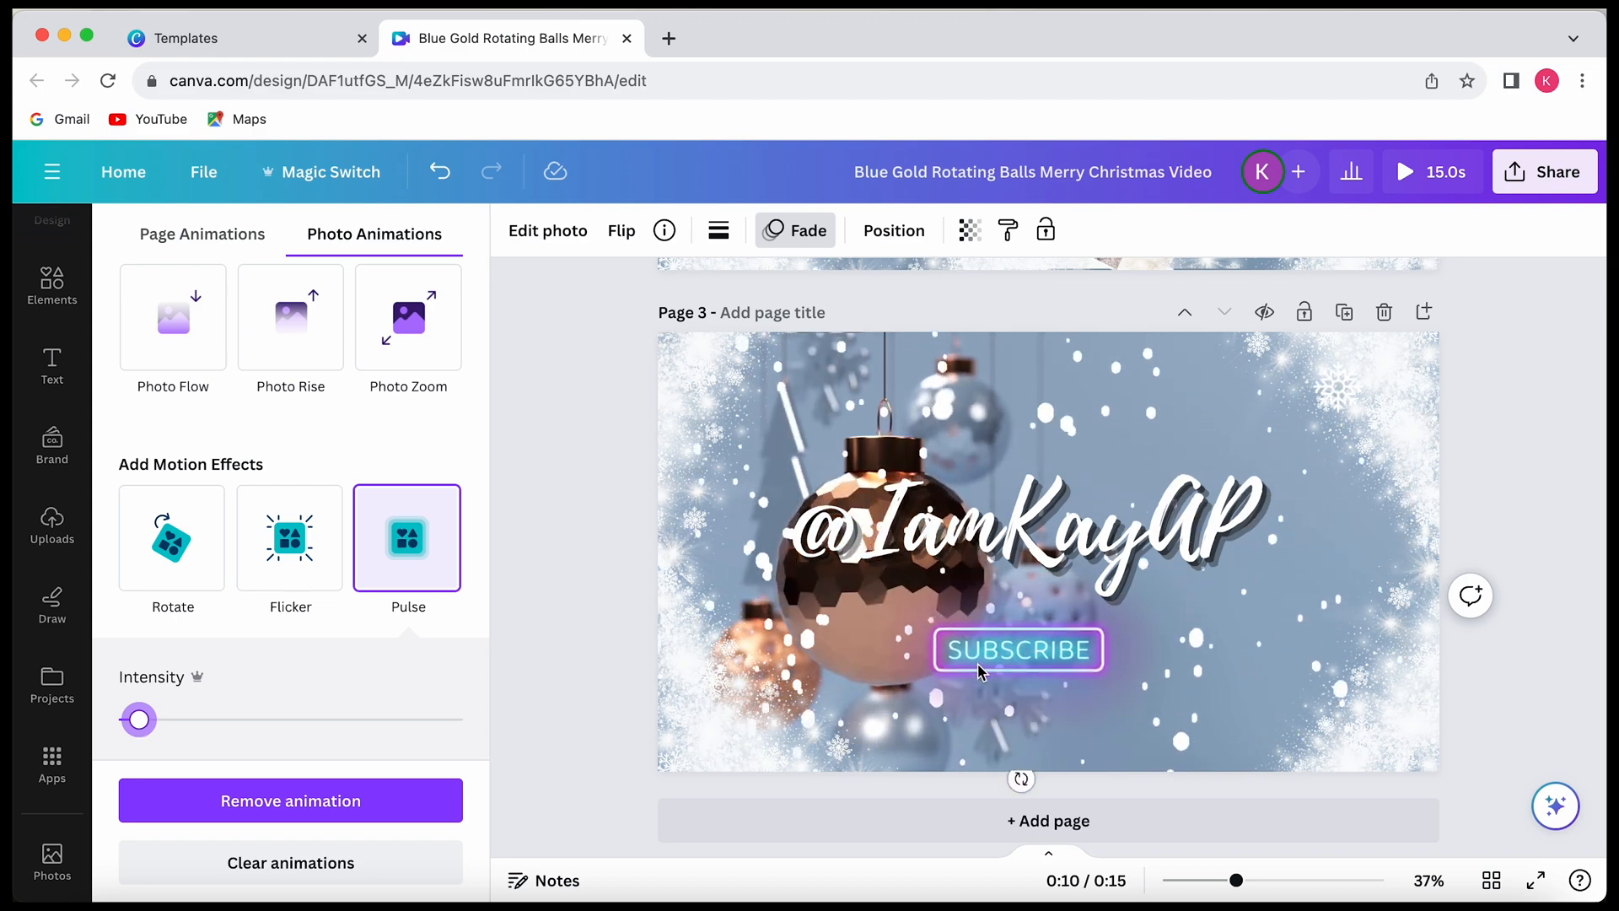
{"action": "left_click", "coordinate": [912, 696]}
{"action": "left_click", "coordinate": [1109, 447]}
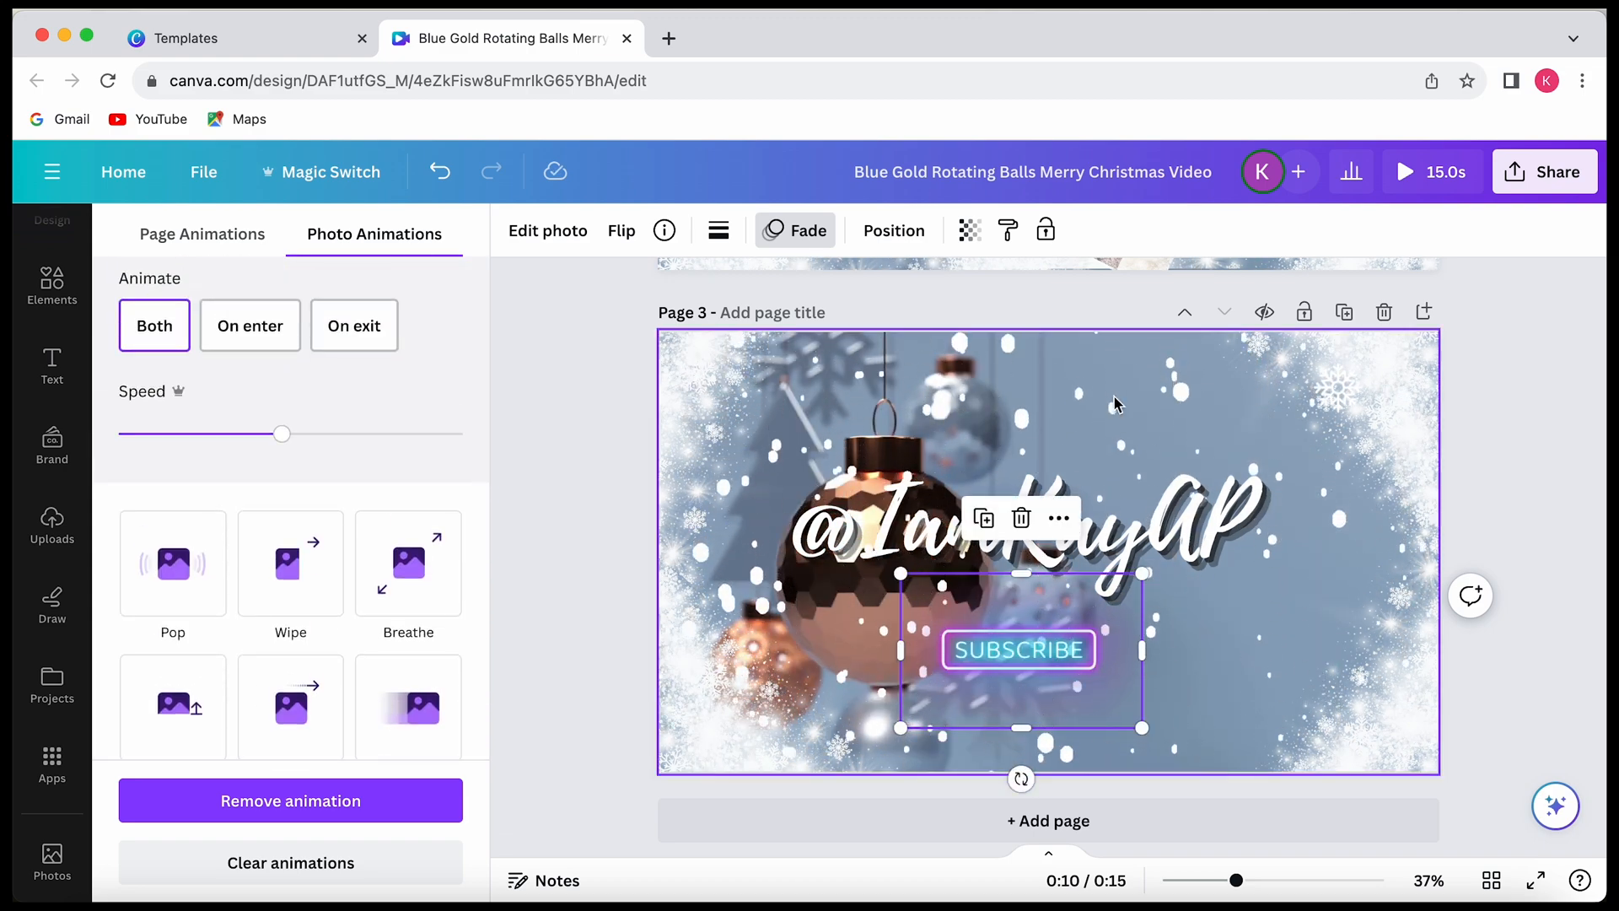
{"action": "left_click", "coordinate": [578, 429]}
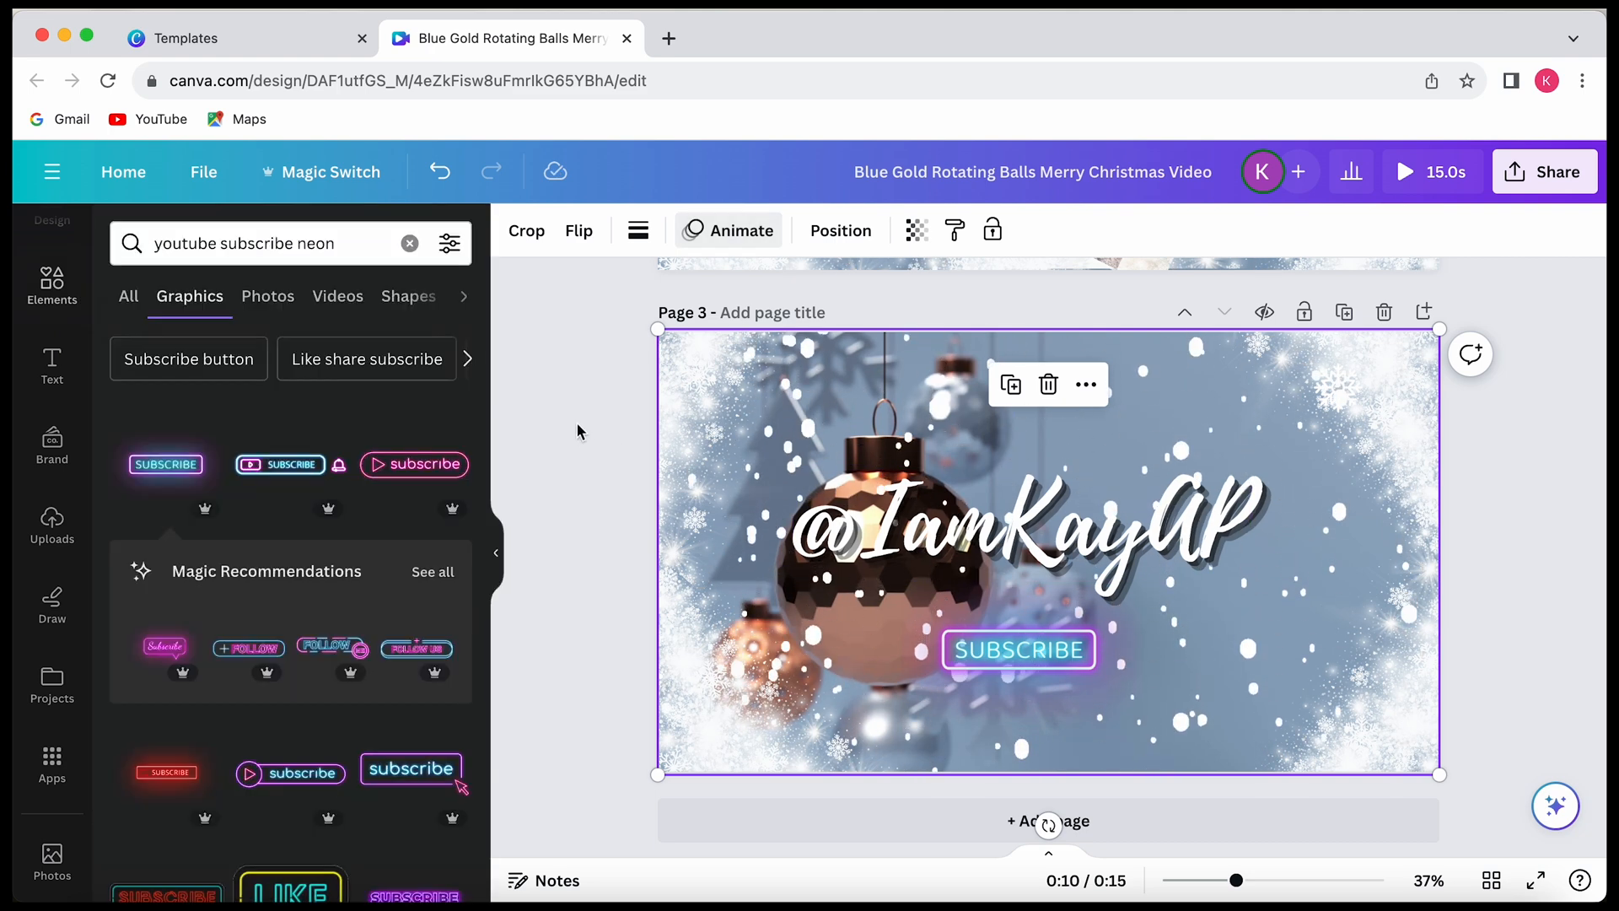
{"action": "left_click", "coordinate": [500, 548]}
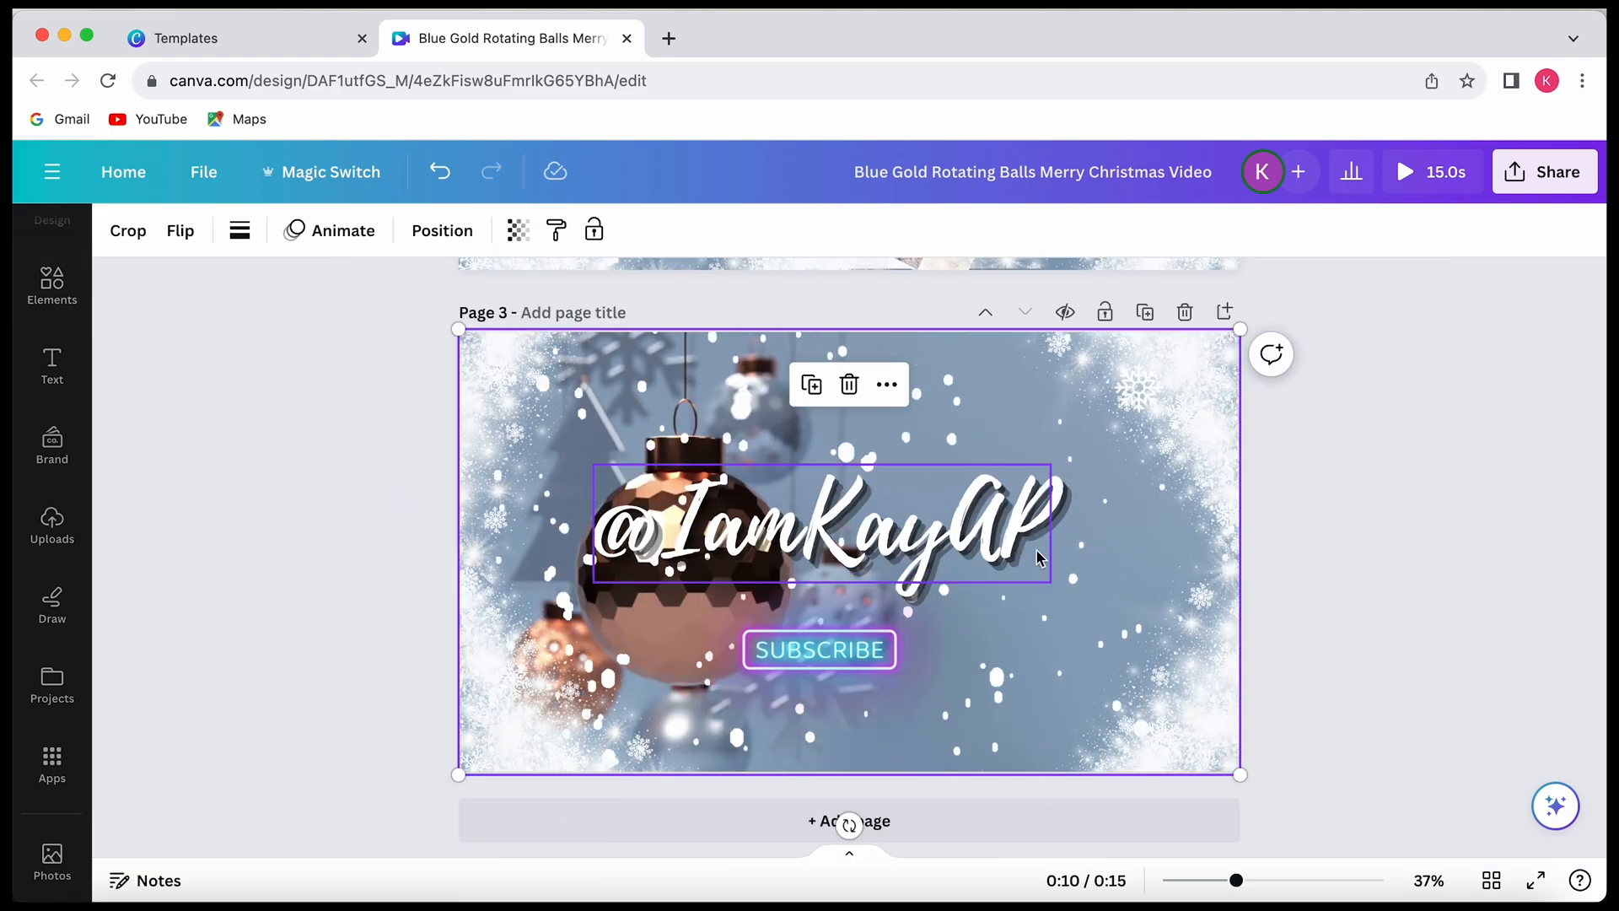
- Link the neon SUBSCRIBE graphic on page 3 to the YouTube channel's URL
{"action": "scroll", "coordinate": [1074, 587], "scroll_direction": "up", "scroll_amount": 3}
{"action": "scroll", "coordinate": [1074, 588], "scroll_direction": "up", "scroll_amount": 5}
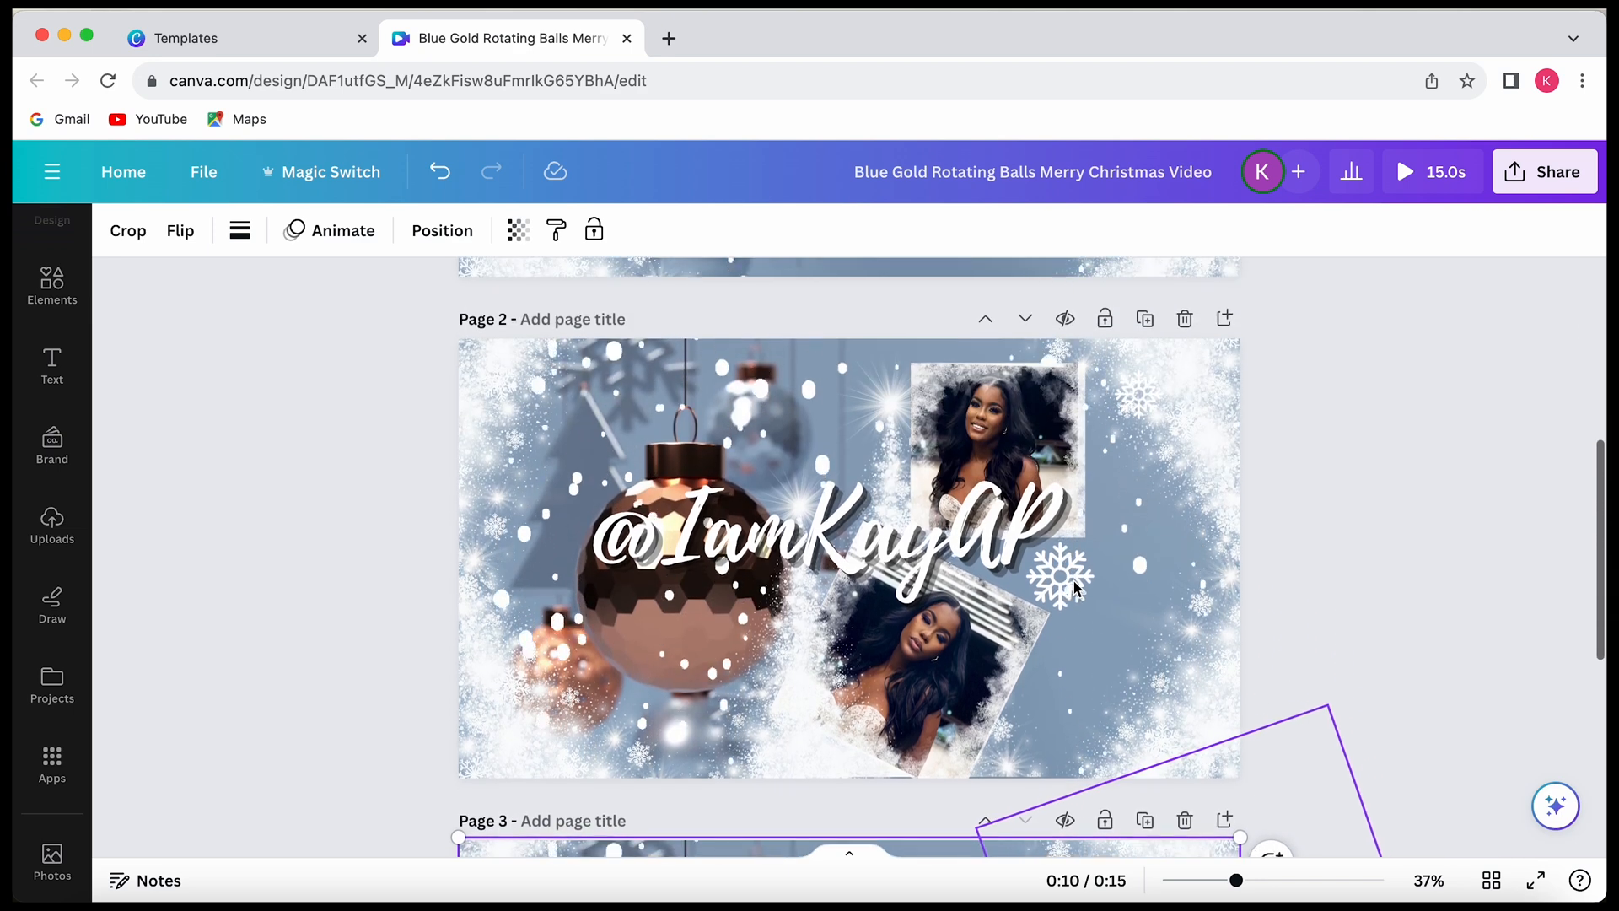
{"action": "scroll", "coordinate": [879, 641], "scroll_direction": "down", "scroll_amount": 6}
{"action": "left_click", "coordinate": [879, 641]}
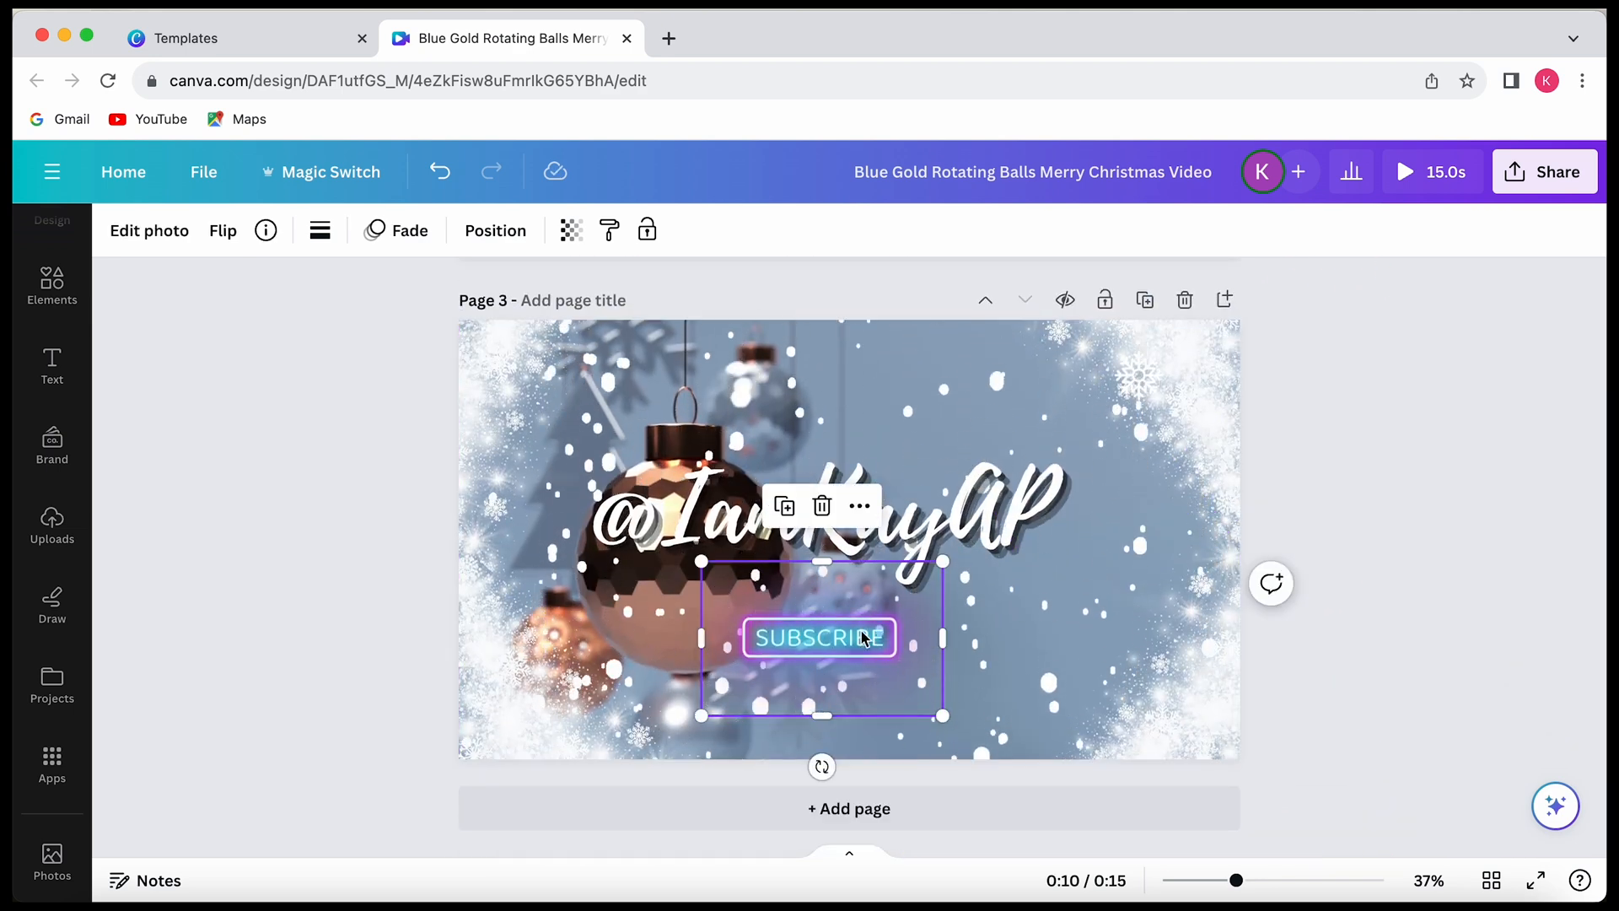
{"action": "left_click", "coordinate": [859, 506]}
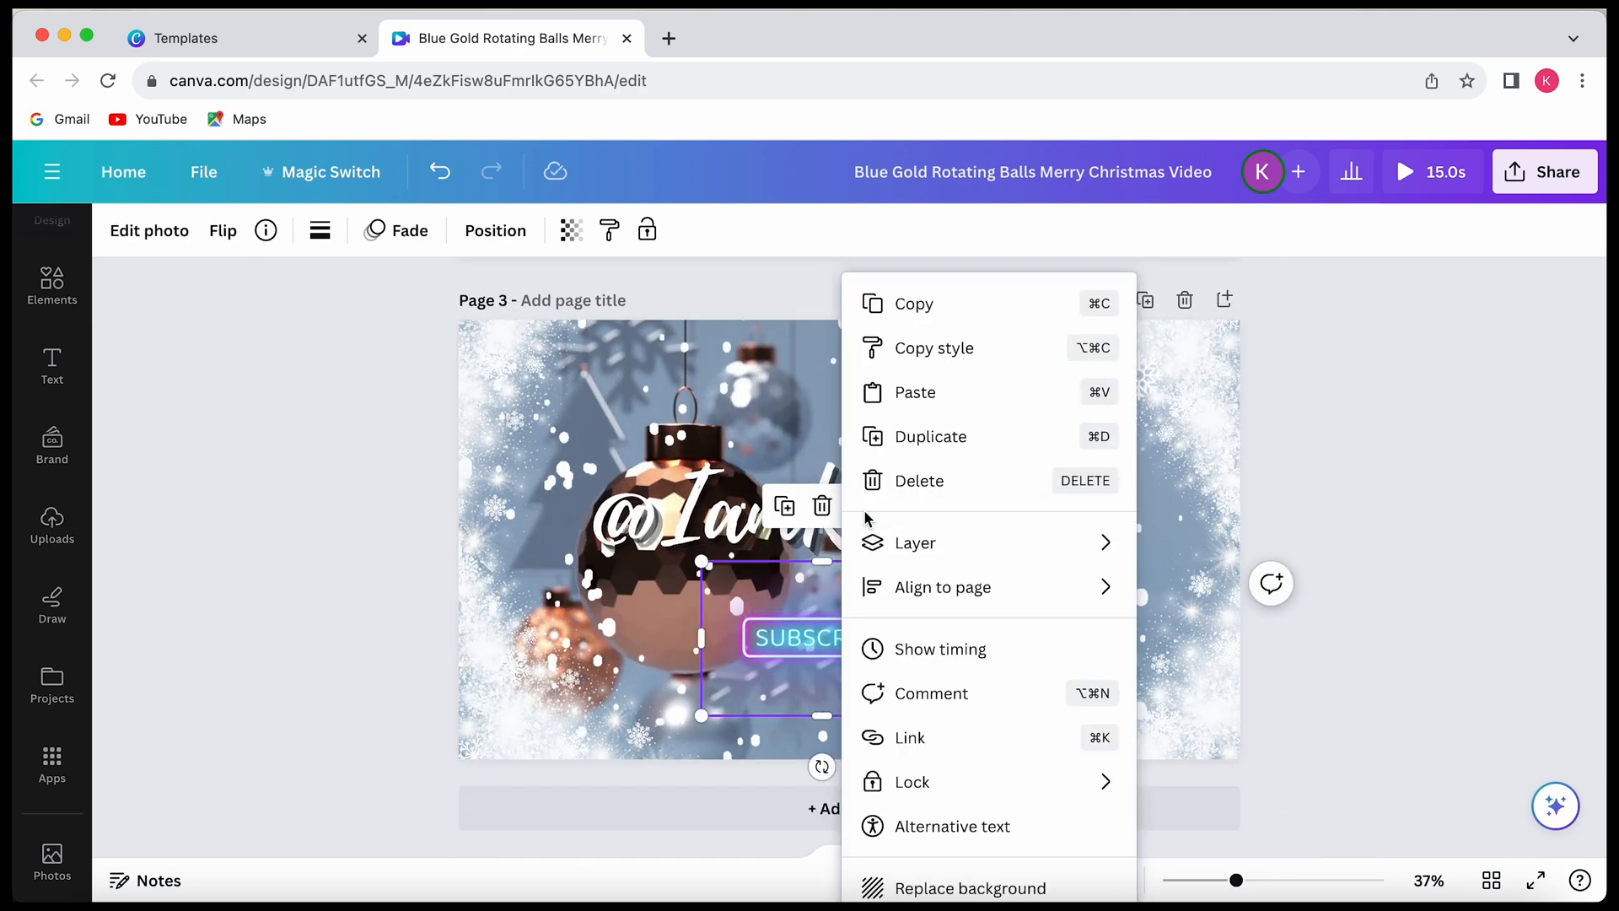
{"action": "left_click", "coordinate": [957, 753]}
{"action": "left_click", "coordinate": [966, 595]}
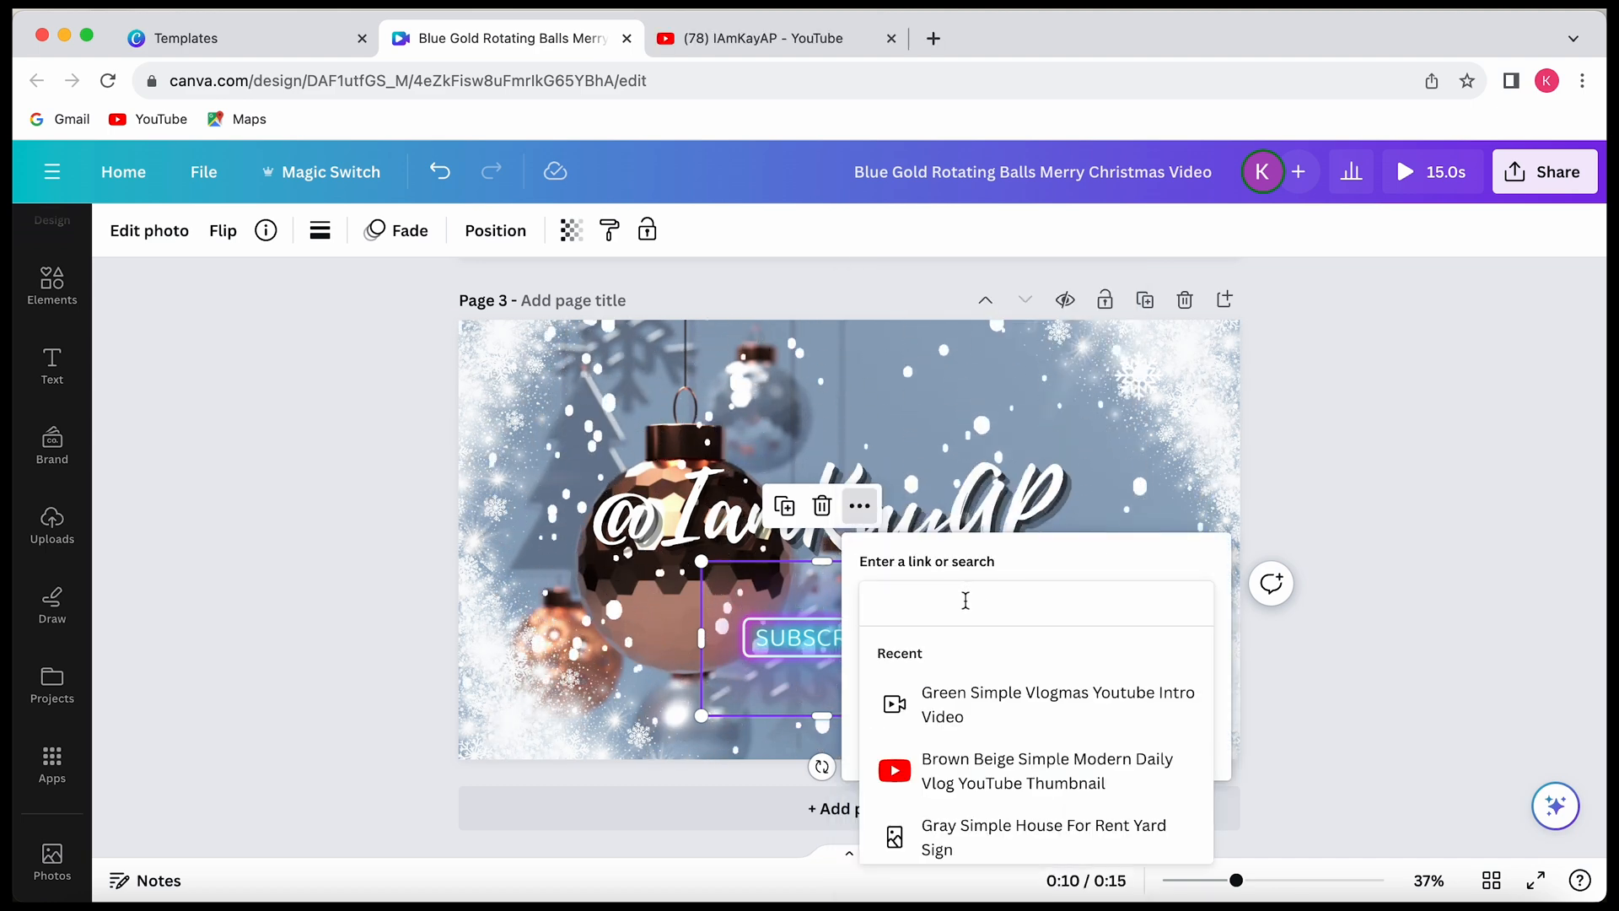
{"action": "right_click", "coordinate": [965, 602]}
{"action": "left_click", "coordinate": [999, 698]}
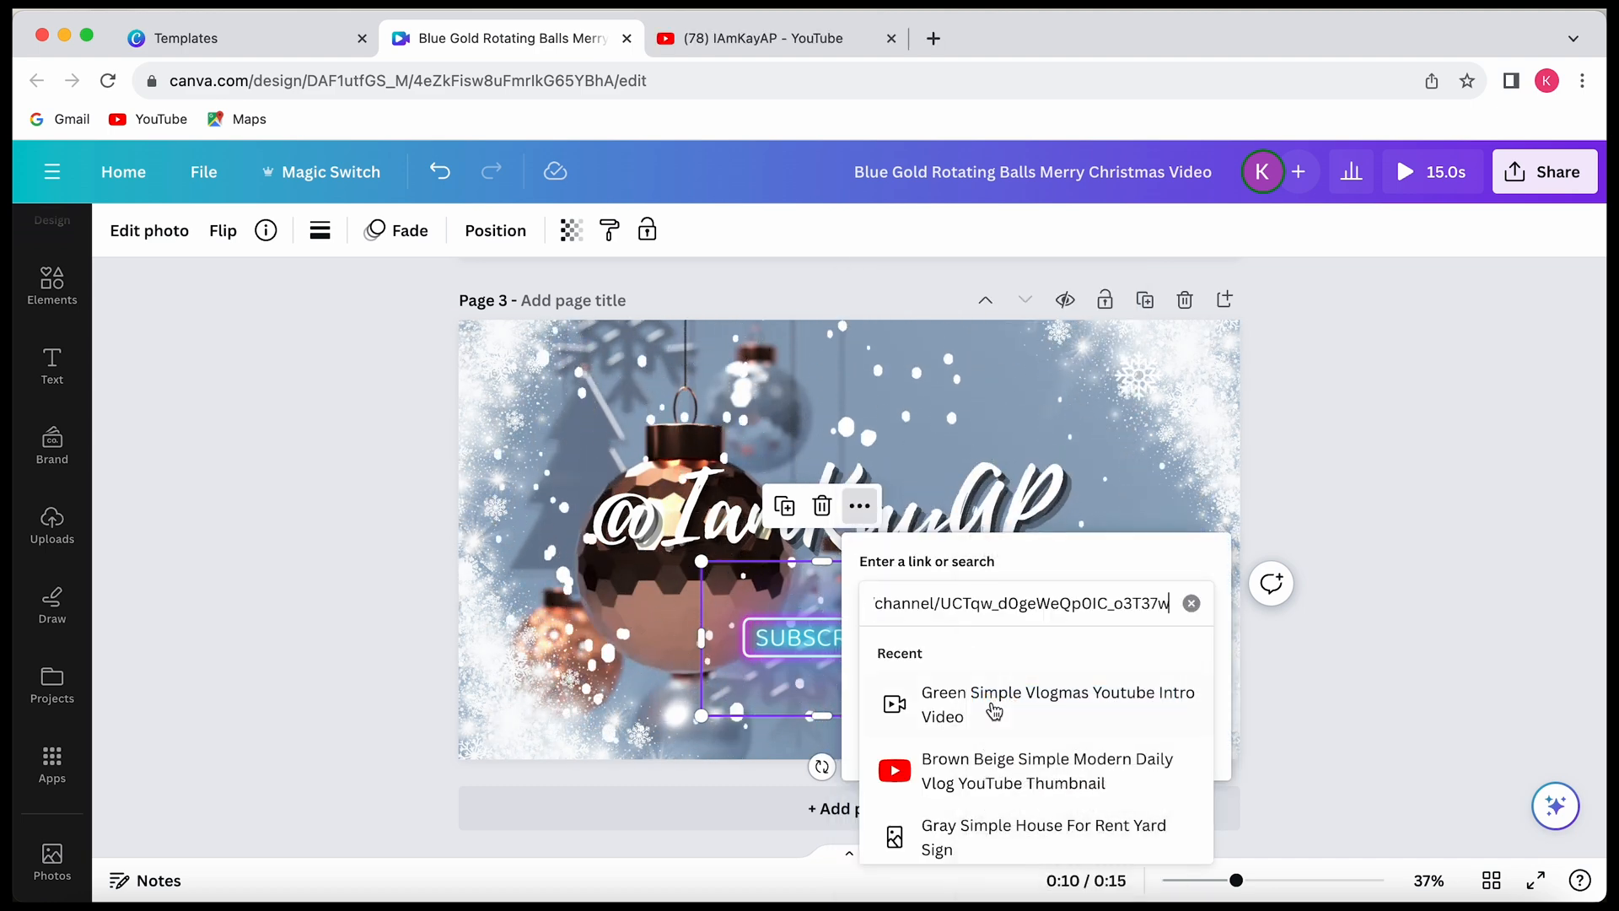
{"action": "key", "text": "Return"}
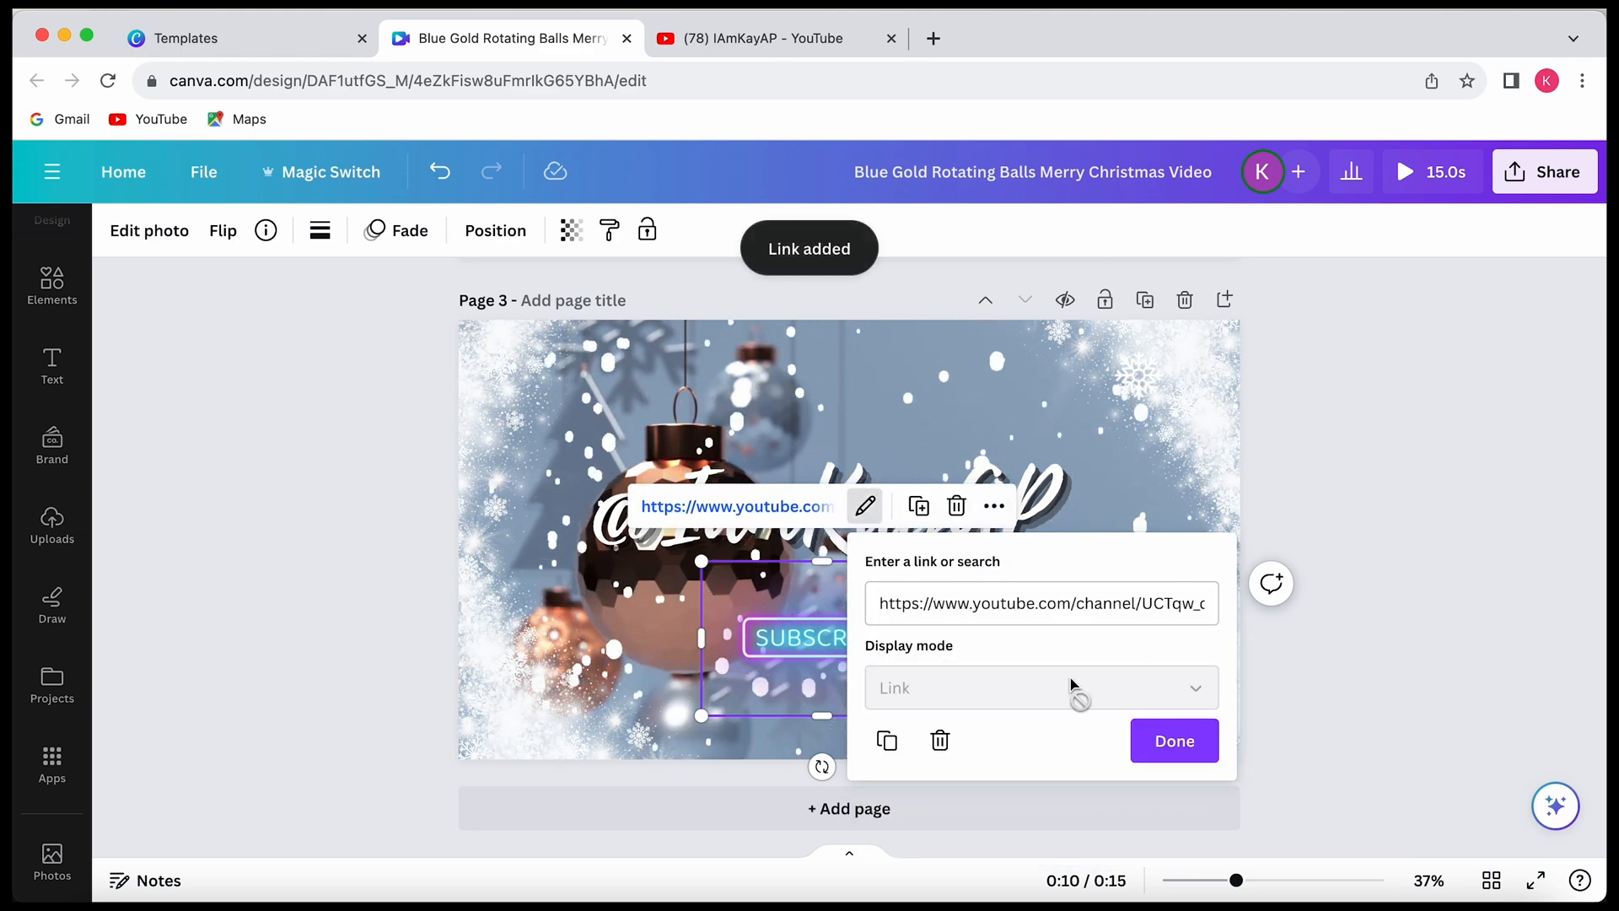
{"action": "left_click", "coordinate": [1189, 742]}
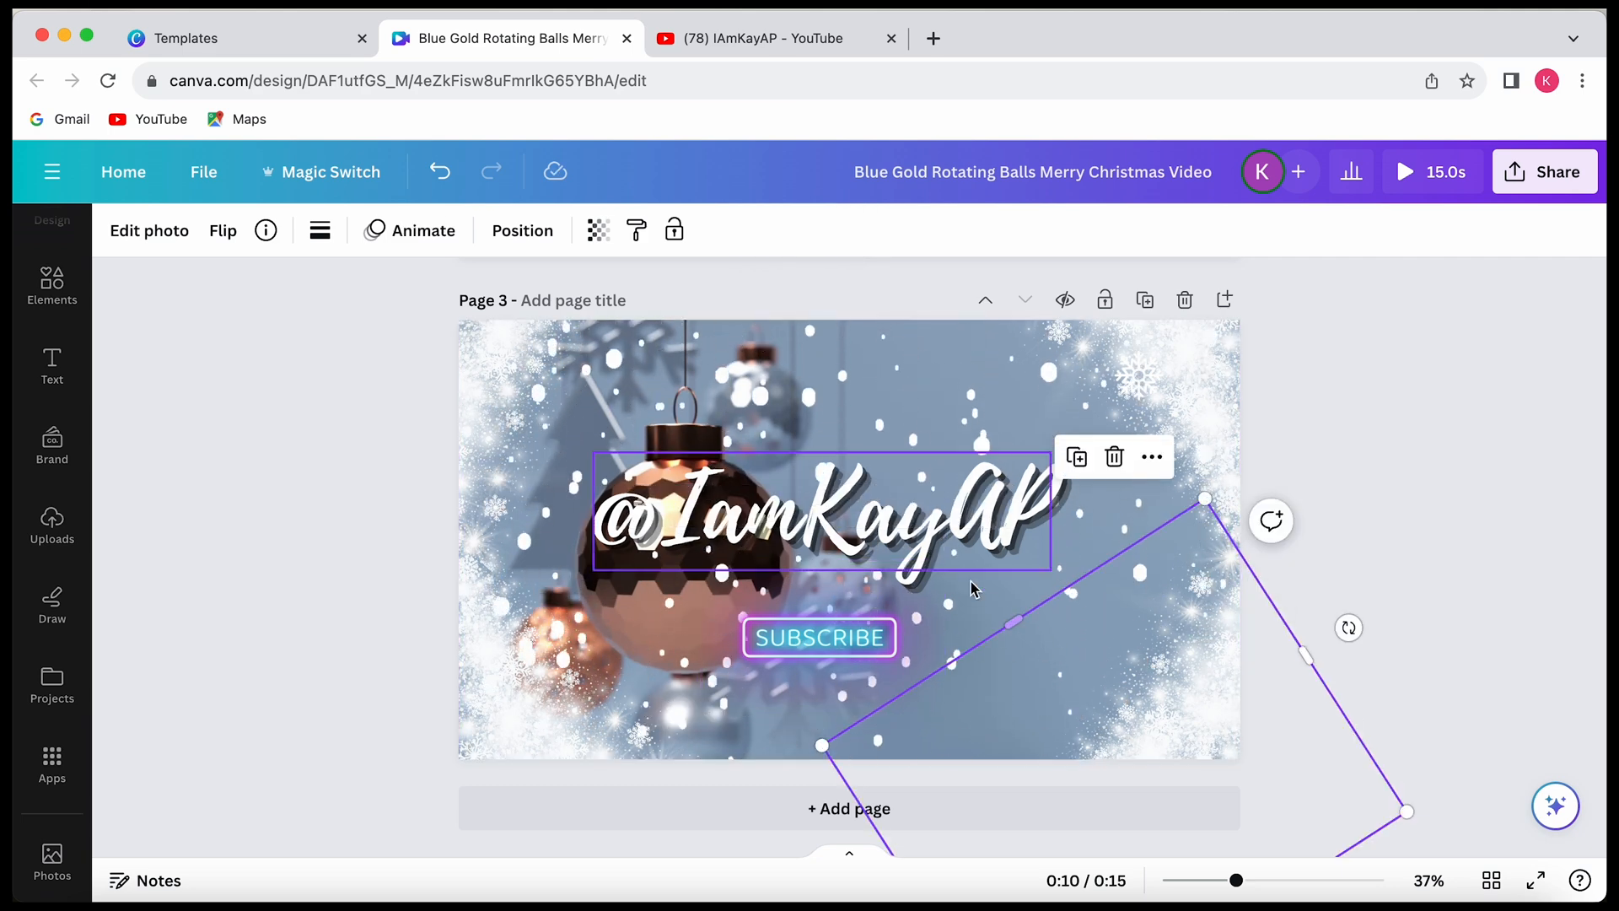
- Check the link attached to the neon SUBSCRIBE graphic, leaving its crop settings as they are, and clear the selection
{"action": "double_click", "coordinate": [864, 654]}
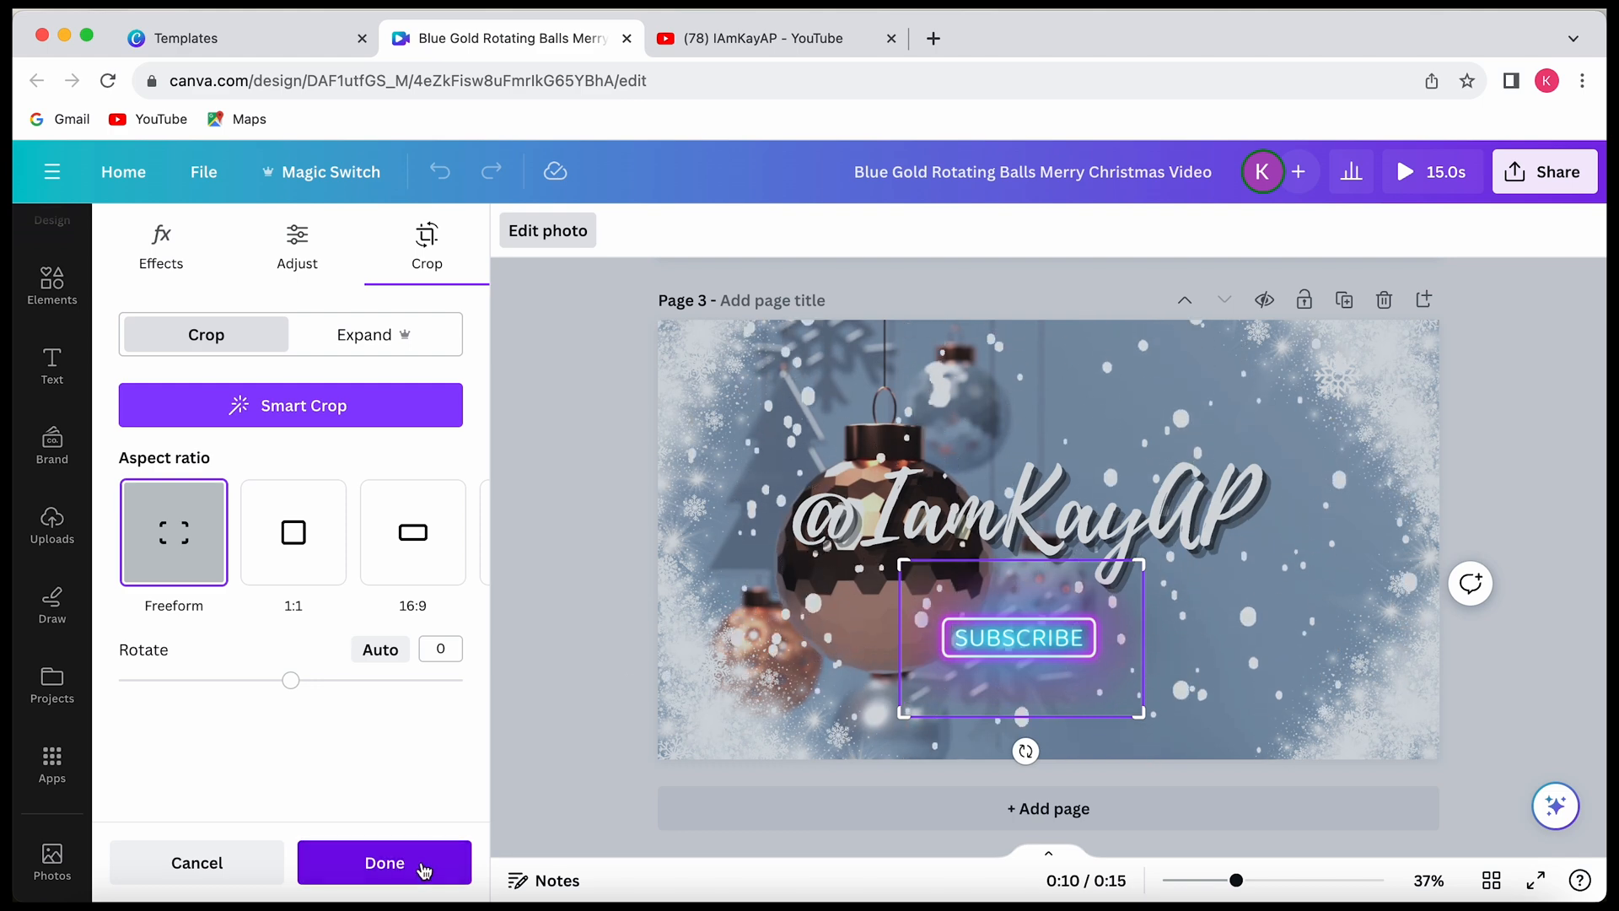
{"action": "left_click", "coordinate": [385, 862]}
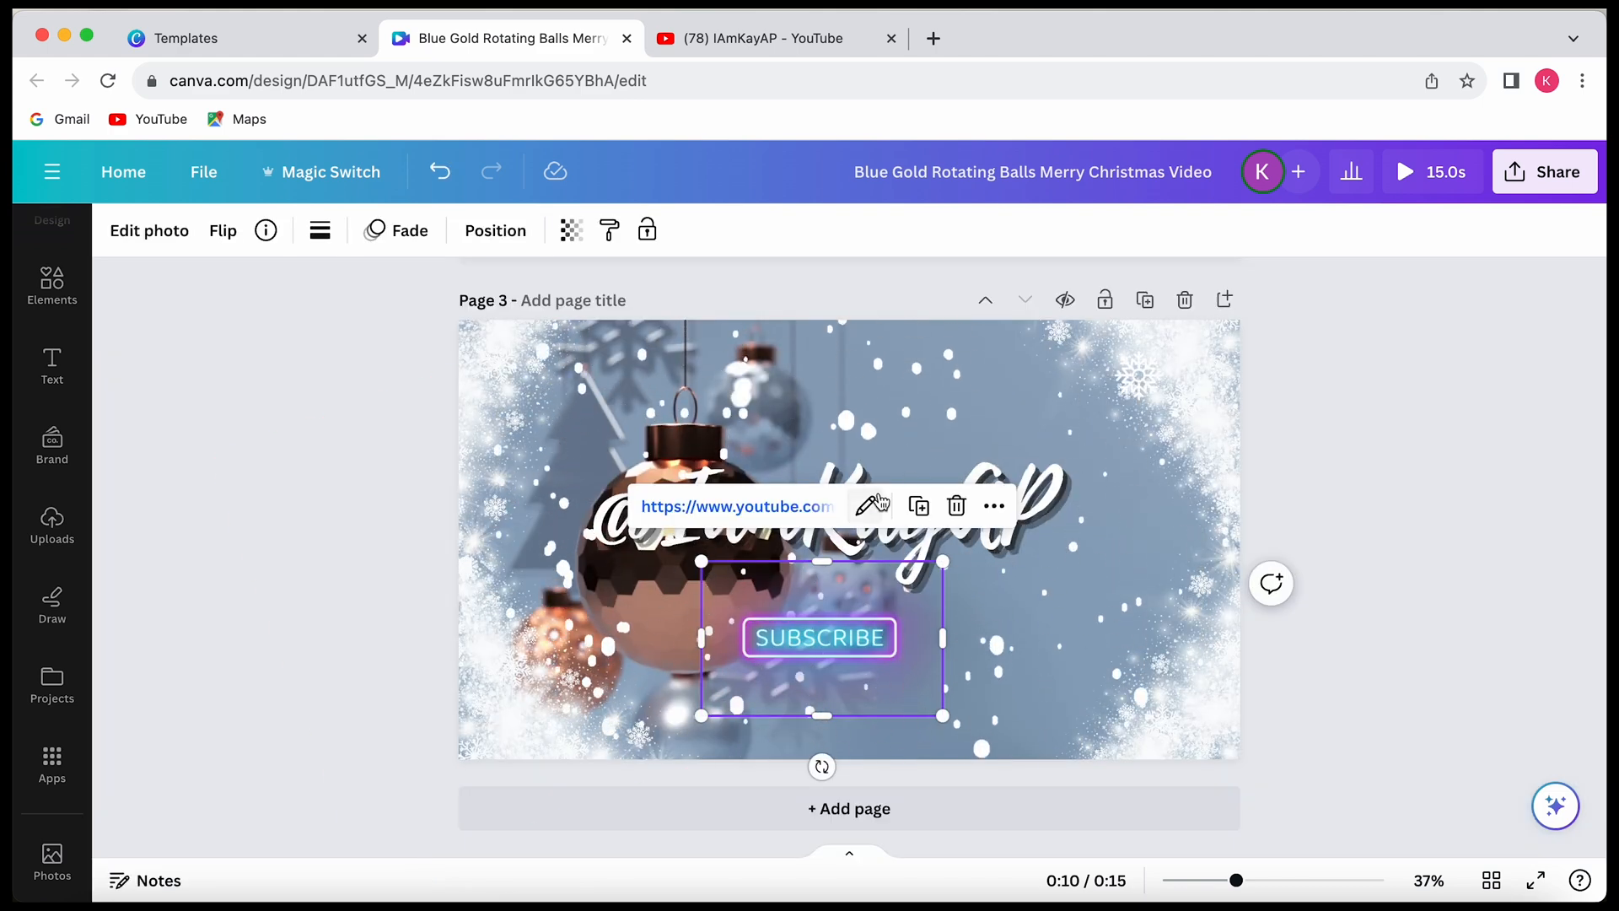
{"action": "left_click", "coordinate": [1099, 620]}
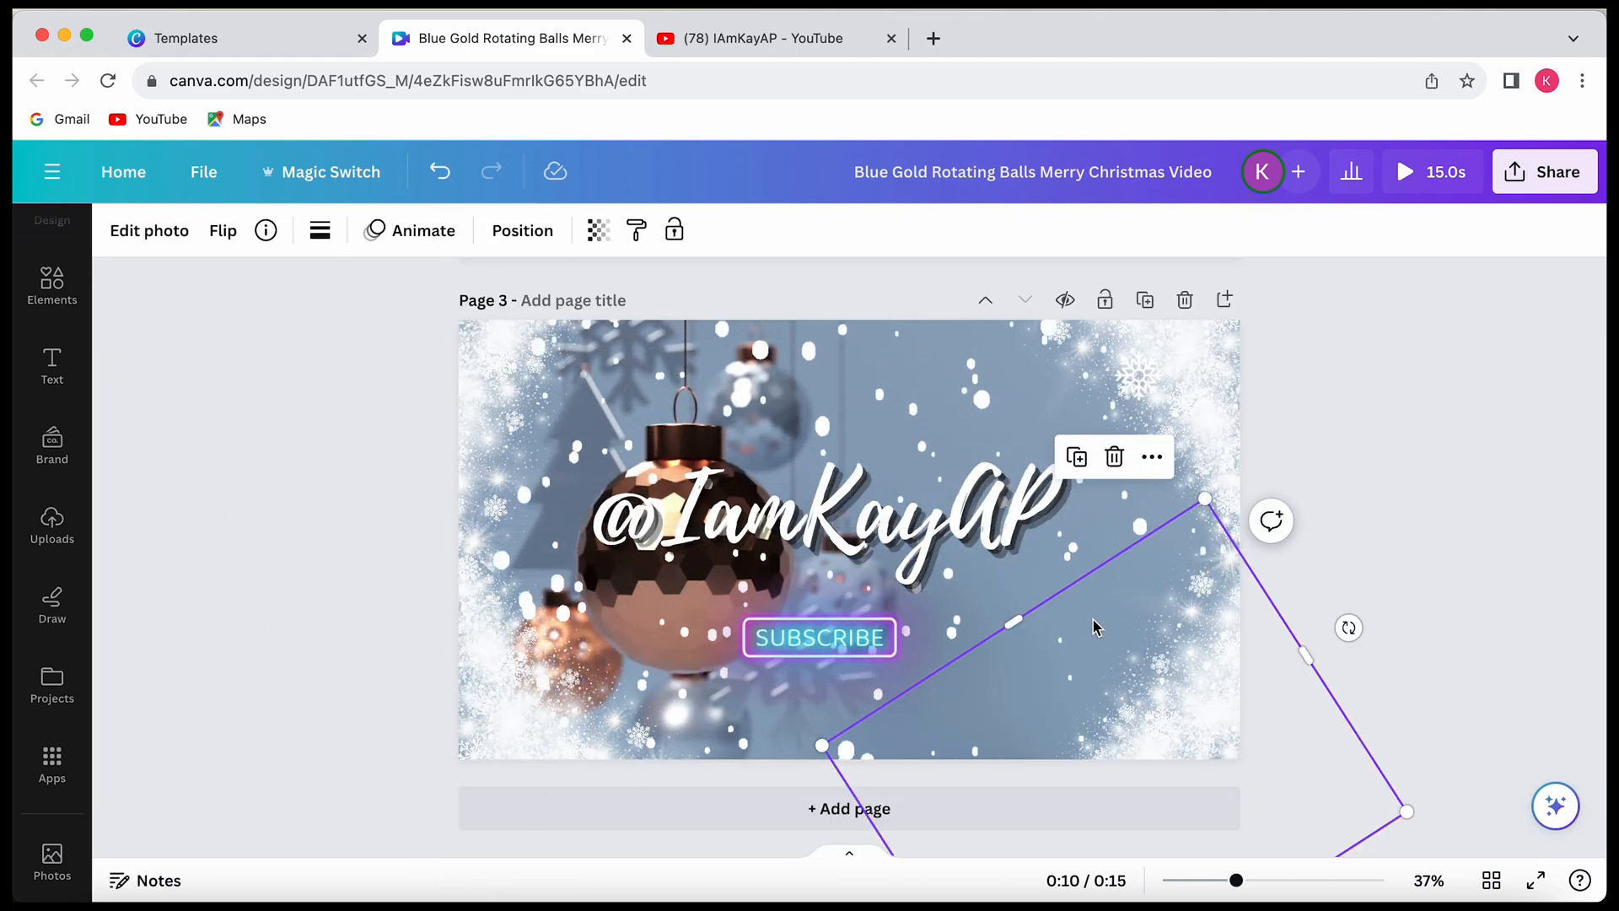
{"action": "left_click", "coordinate": [1474, 521]}
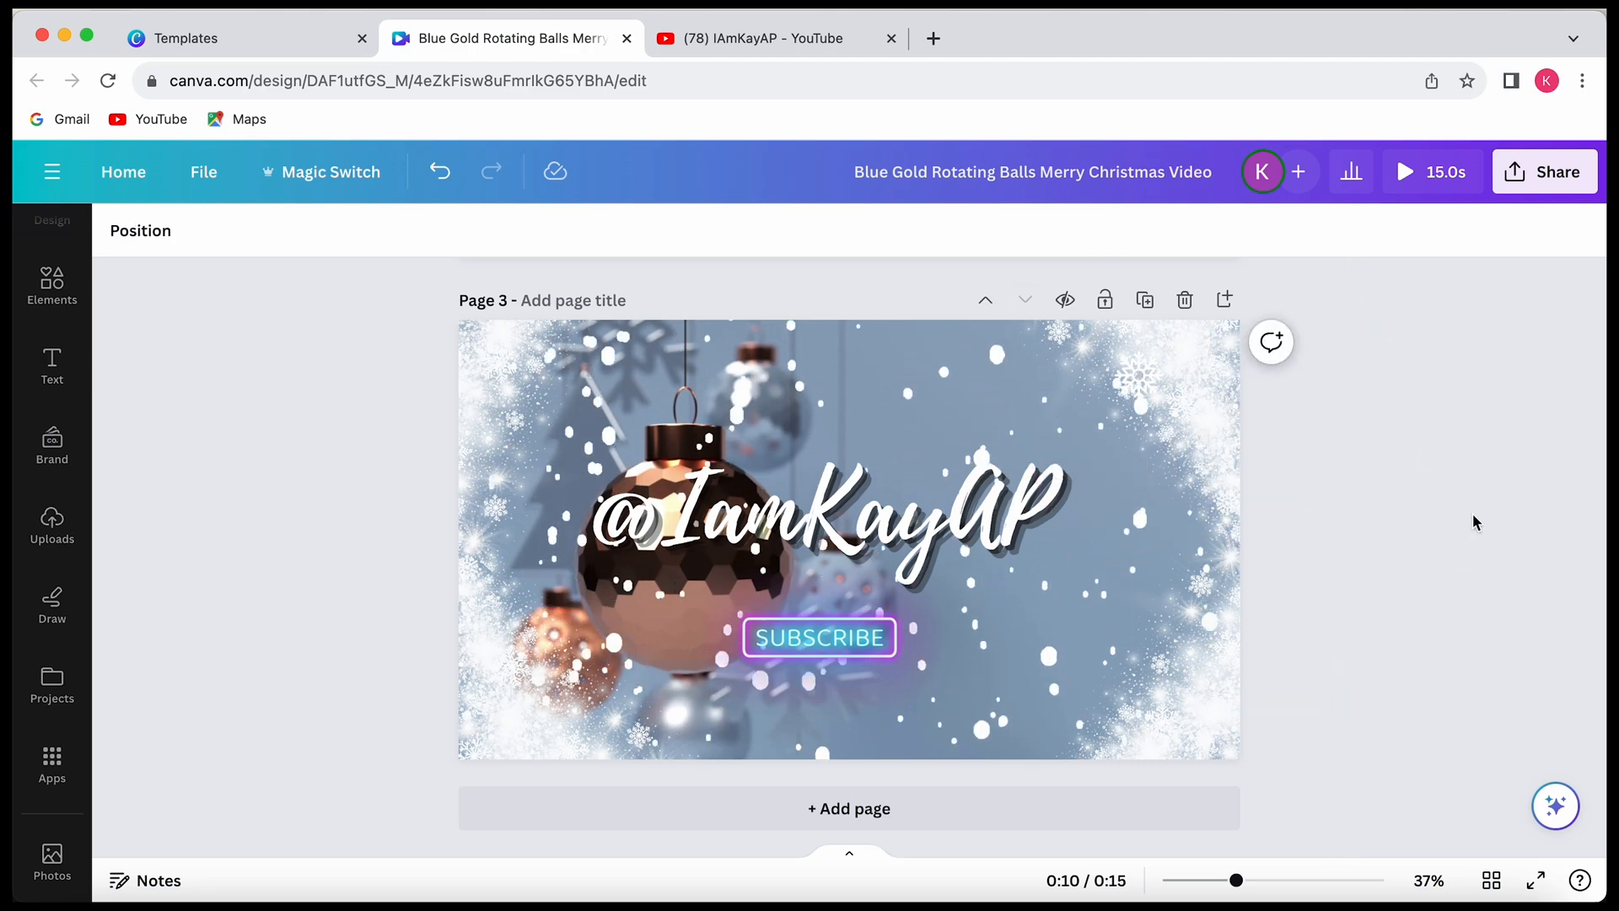
- Apply the Lift text effect to the MERRY text on page 1 and set its intensity to 100
{"action": "scroll", "coordinate": [1475, 523], "scroll_direction": "up", "scroll_amount": 15}
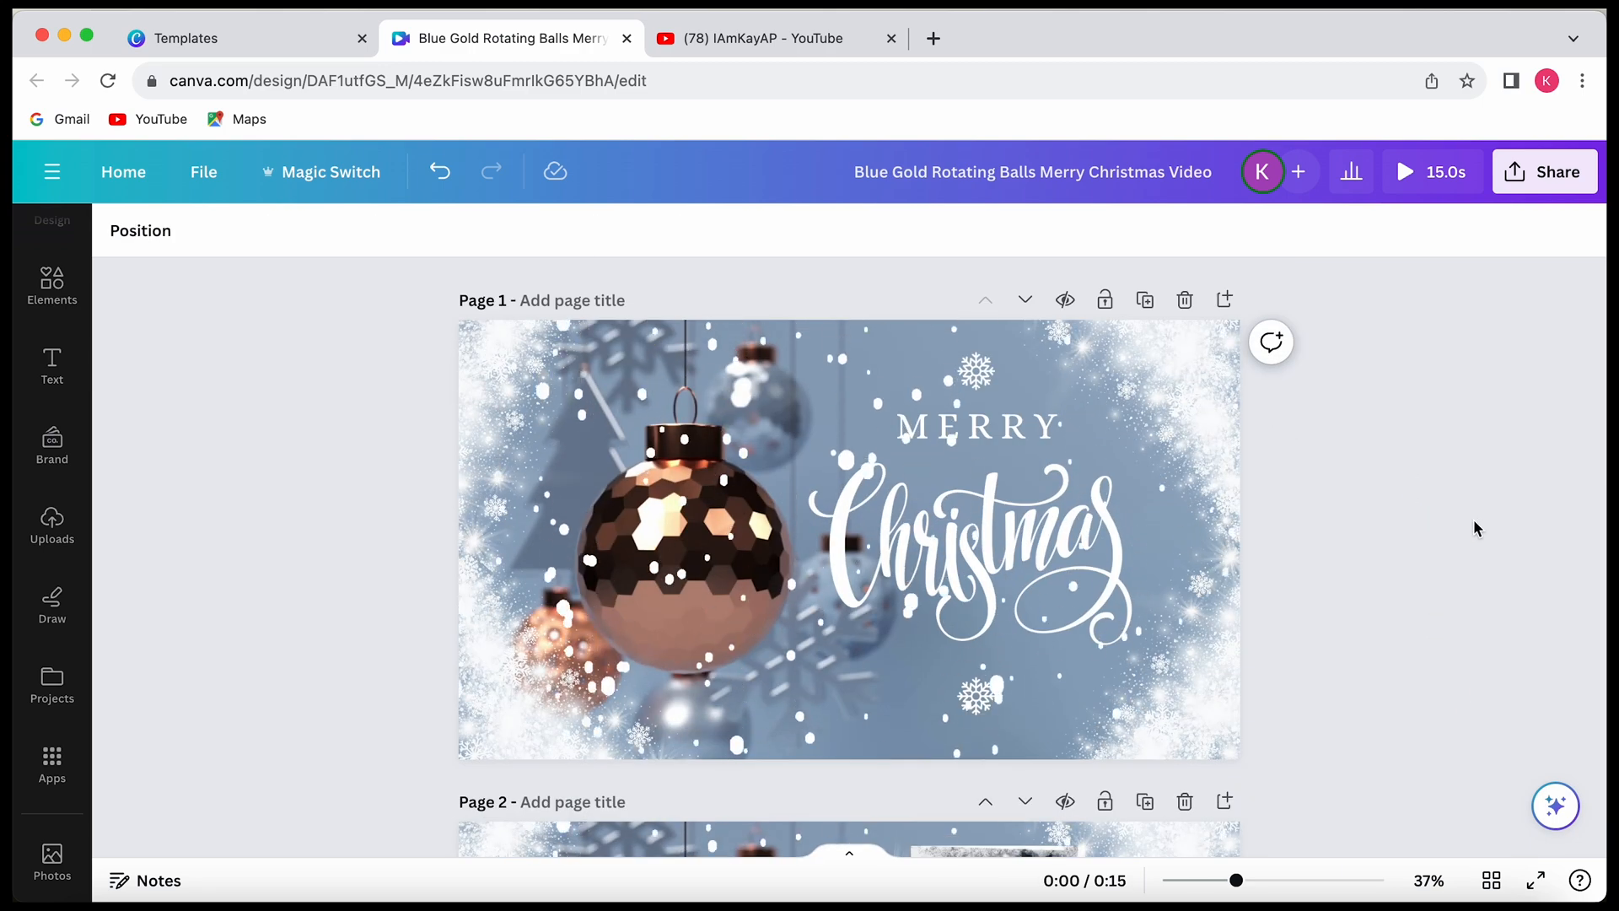
{"action": "scroll", "coordinate": [1475, 528], "scroll_direction": "down", "scroll_amount": 3}
{"action": "scroll", "coordinate": [1456, 628], "scroll_direction": "up", "scroll_amount": 3}
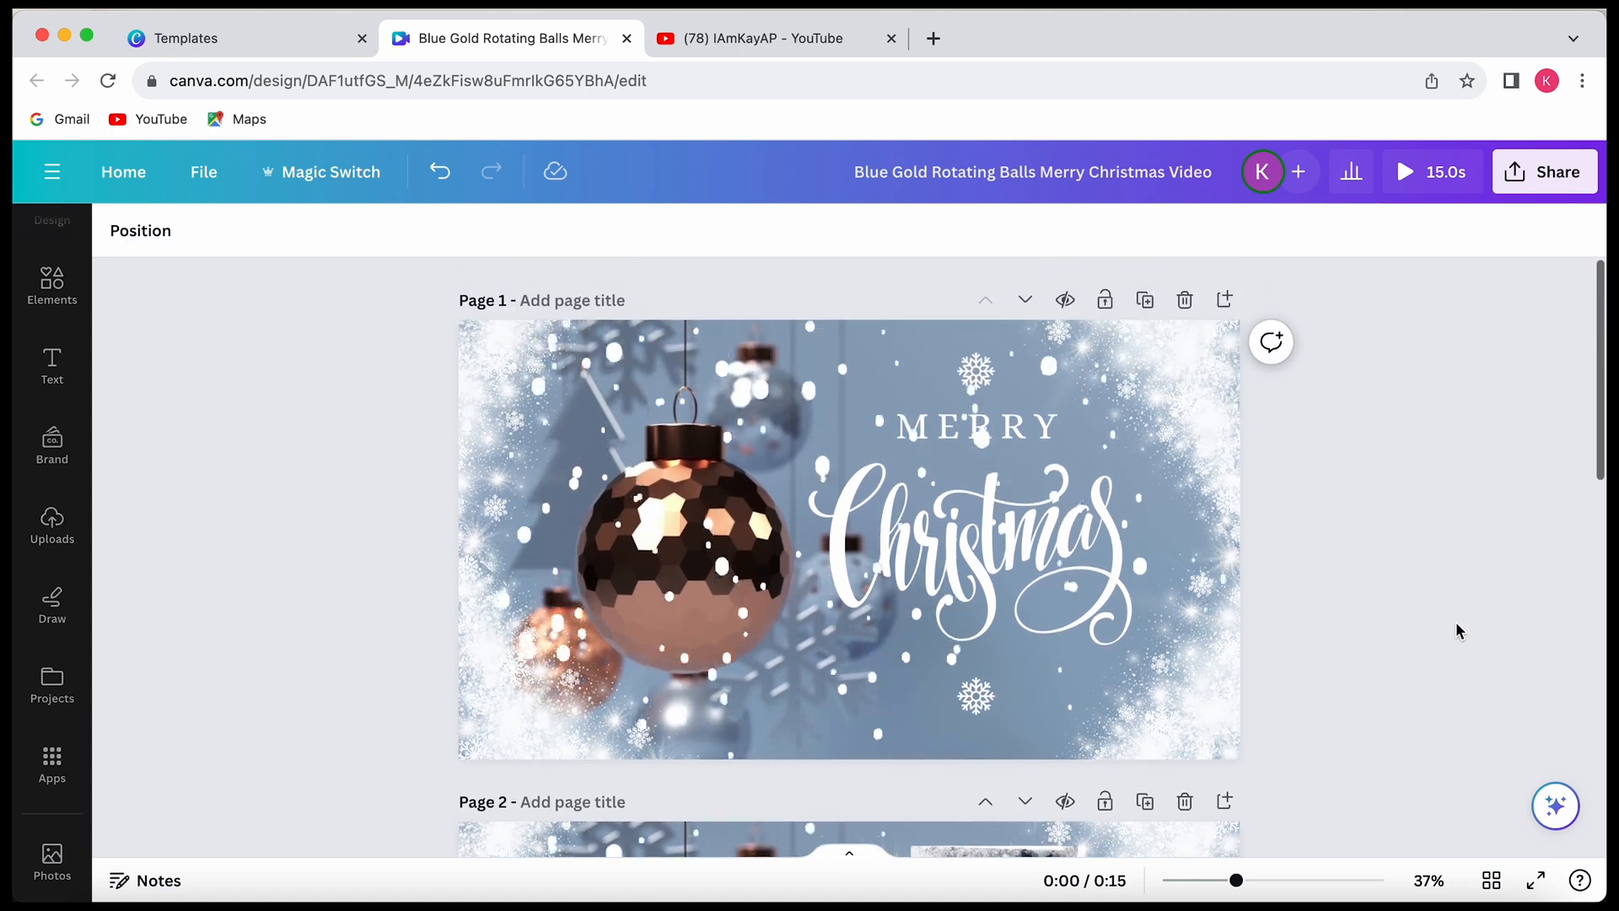
{"action": "left_click", "coordinate": [992, 434]}
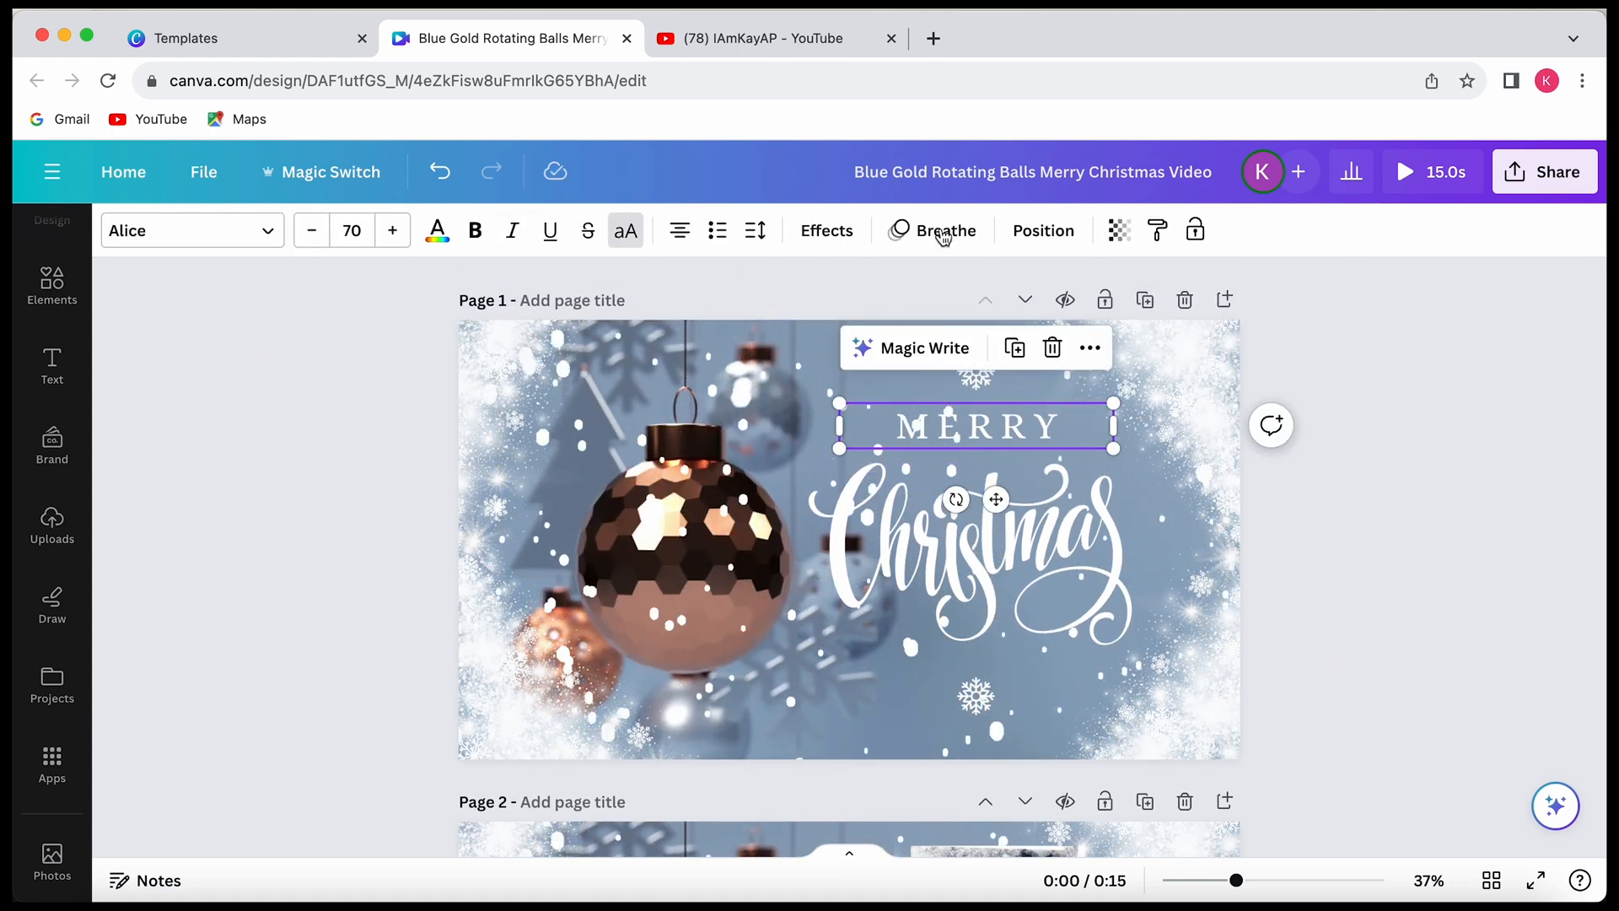
{"action": "left_click", "coordinate": [824, 231]}
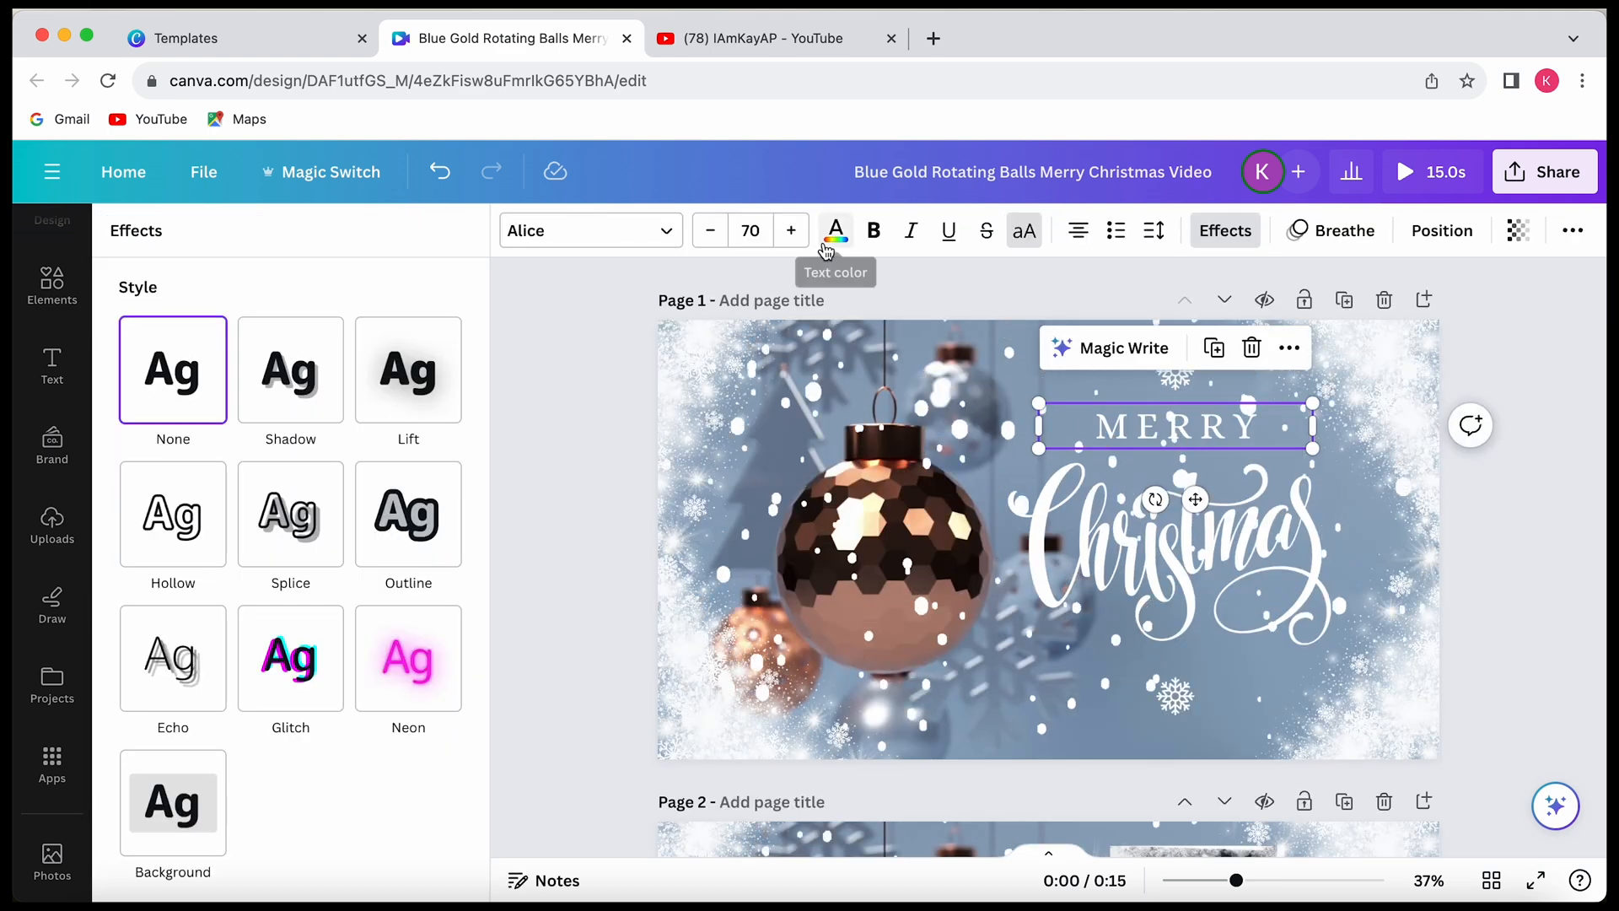
{"action": "left_click", "coordinate": [440, 395]}
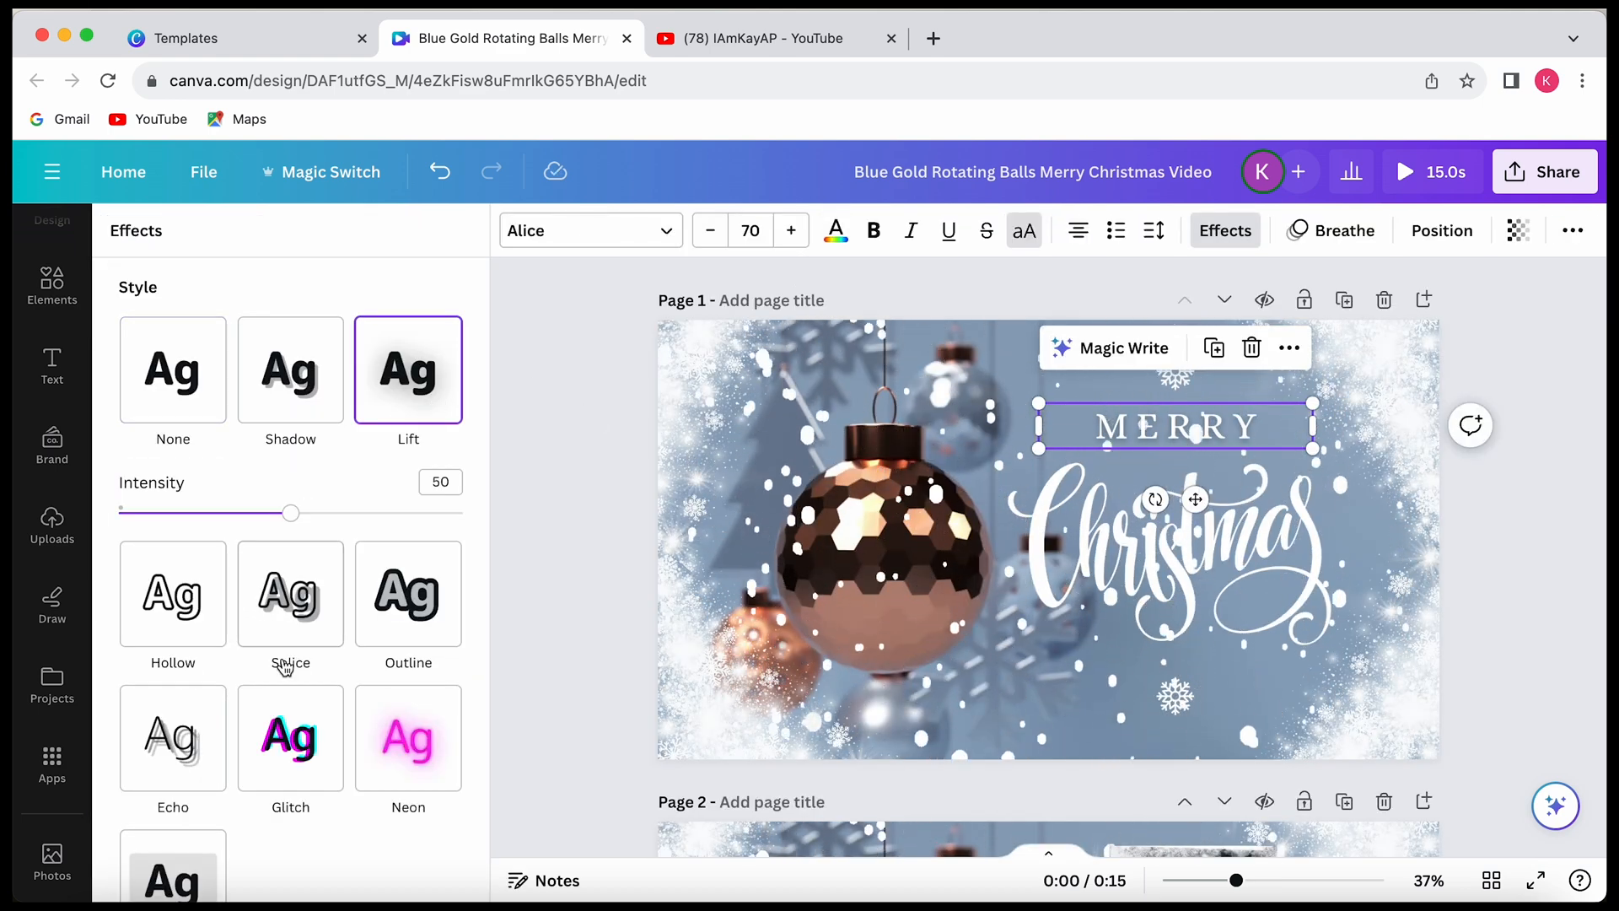
{"action": "left_click_drag", "start_coordinate": [291, 514], "coordinate": [464, 515]}
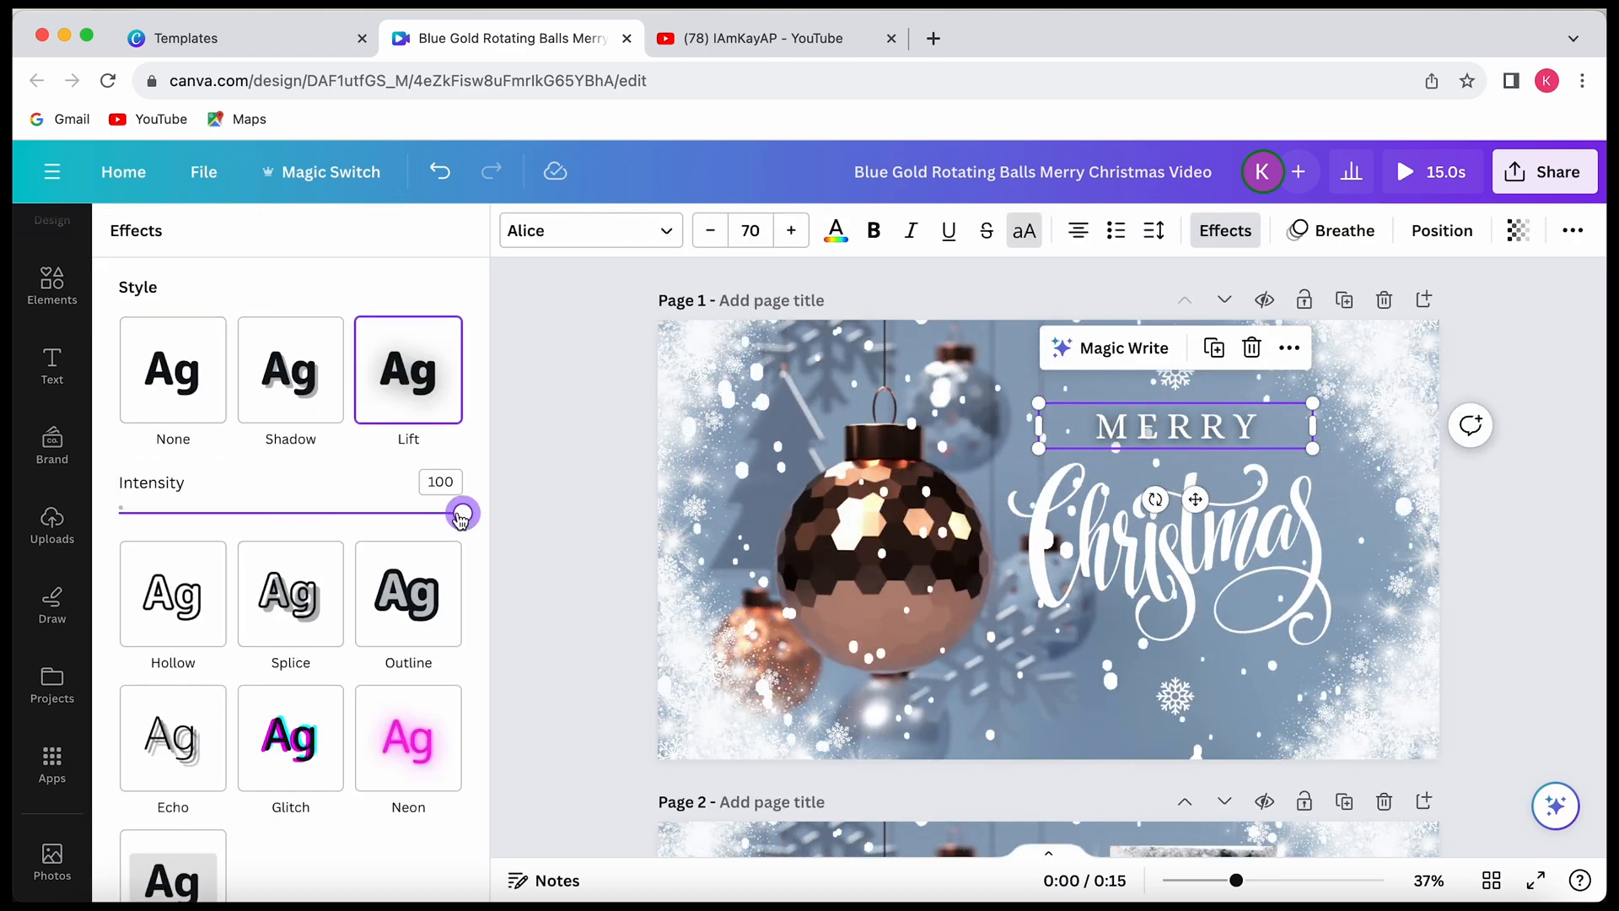
- Switch the MERRY text on page 1 to the Neon effect and lower the effect's intensity
{"action": "scroll", "coordinate": [409, 590], "scroll_direction": "down", "scroll_amount": 2}
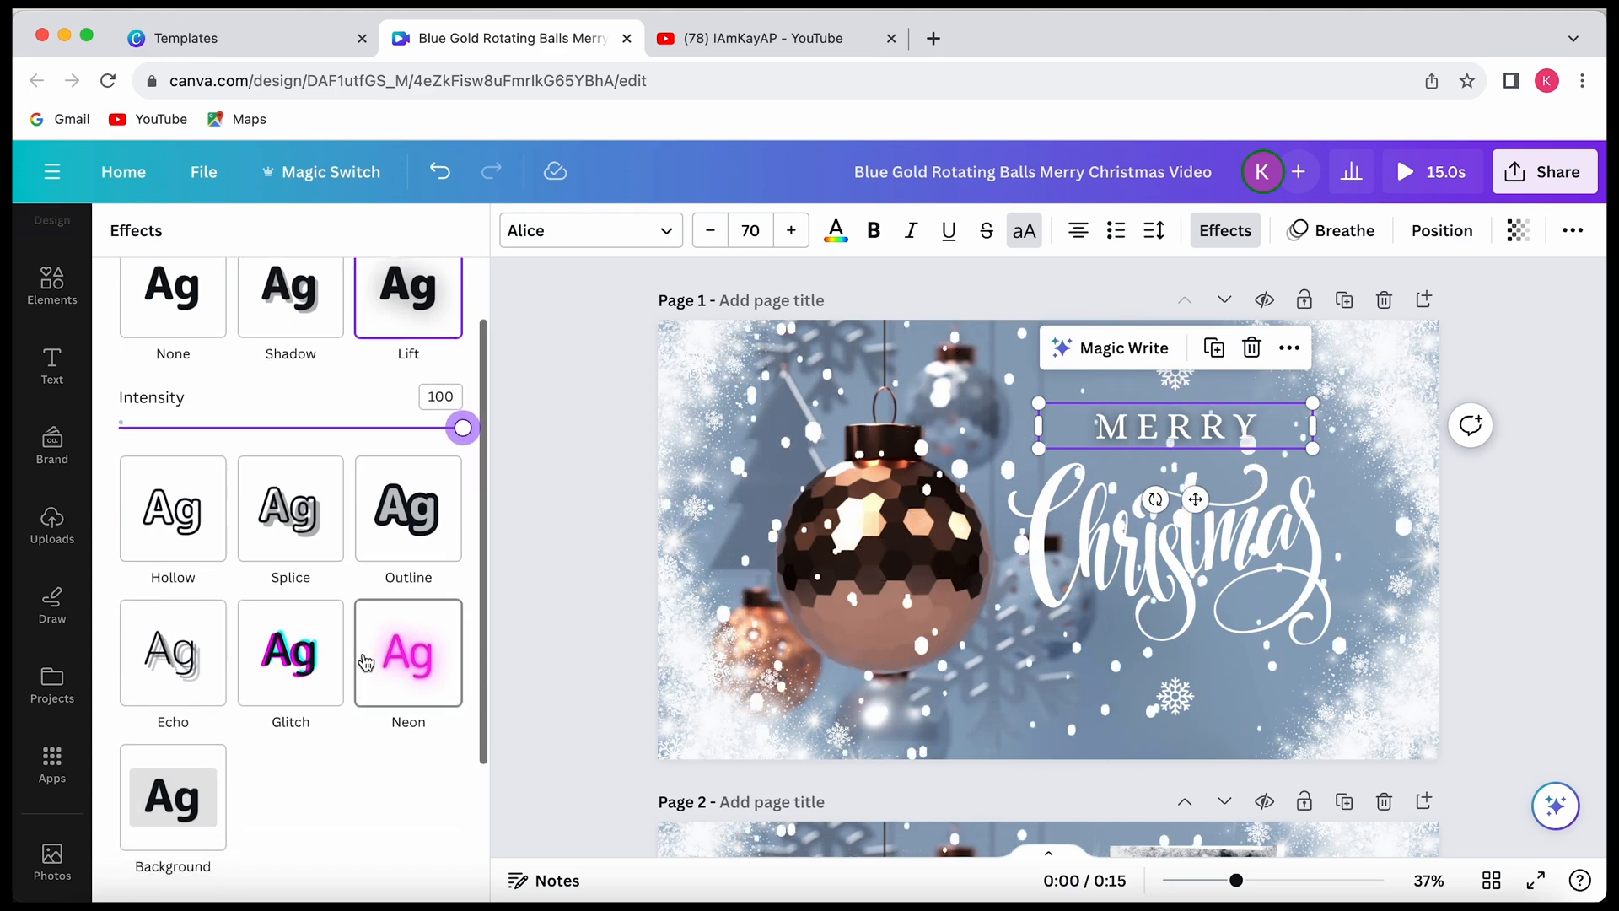
{"action": "left_click", "coordinate": [365, 662]}
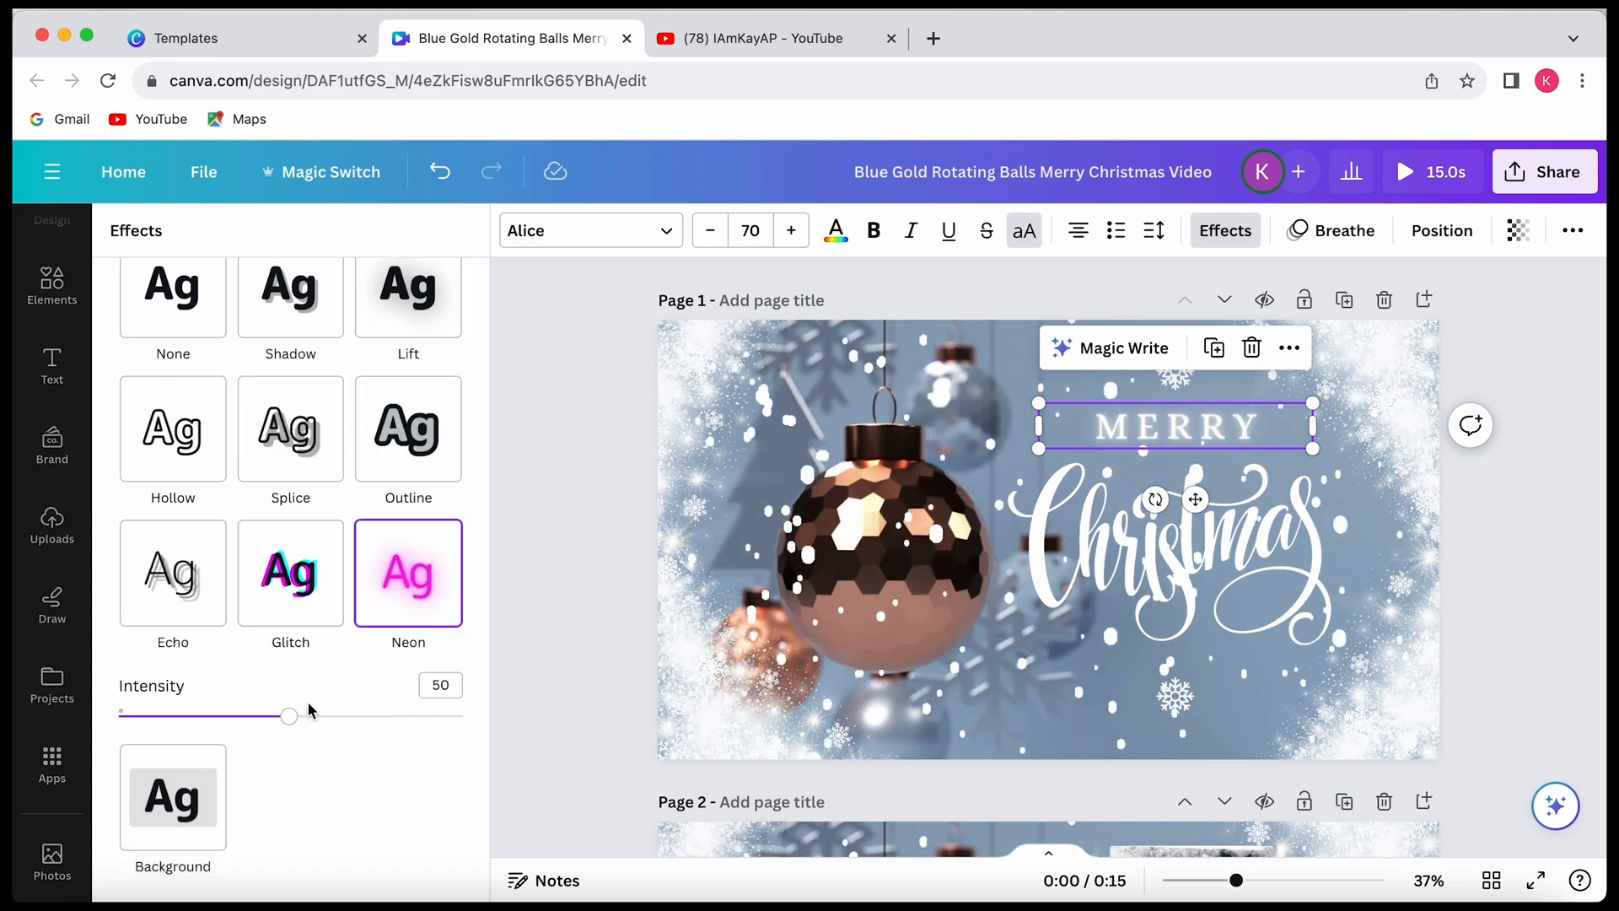
{"action": "mouse_move", "coordinate": [219, 723]}
{"action": "left_mouse_down"}
{"action": "mouse_move", "coordinate": [185, 722]}
{"action": "mouse_move", "coordinate": [240, 731]}
{"action": "left_mouse_up"}
{"action": "left_click", "coordinate": [960, 639]}
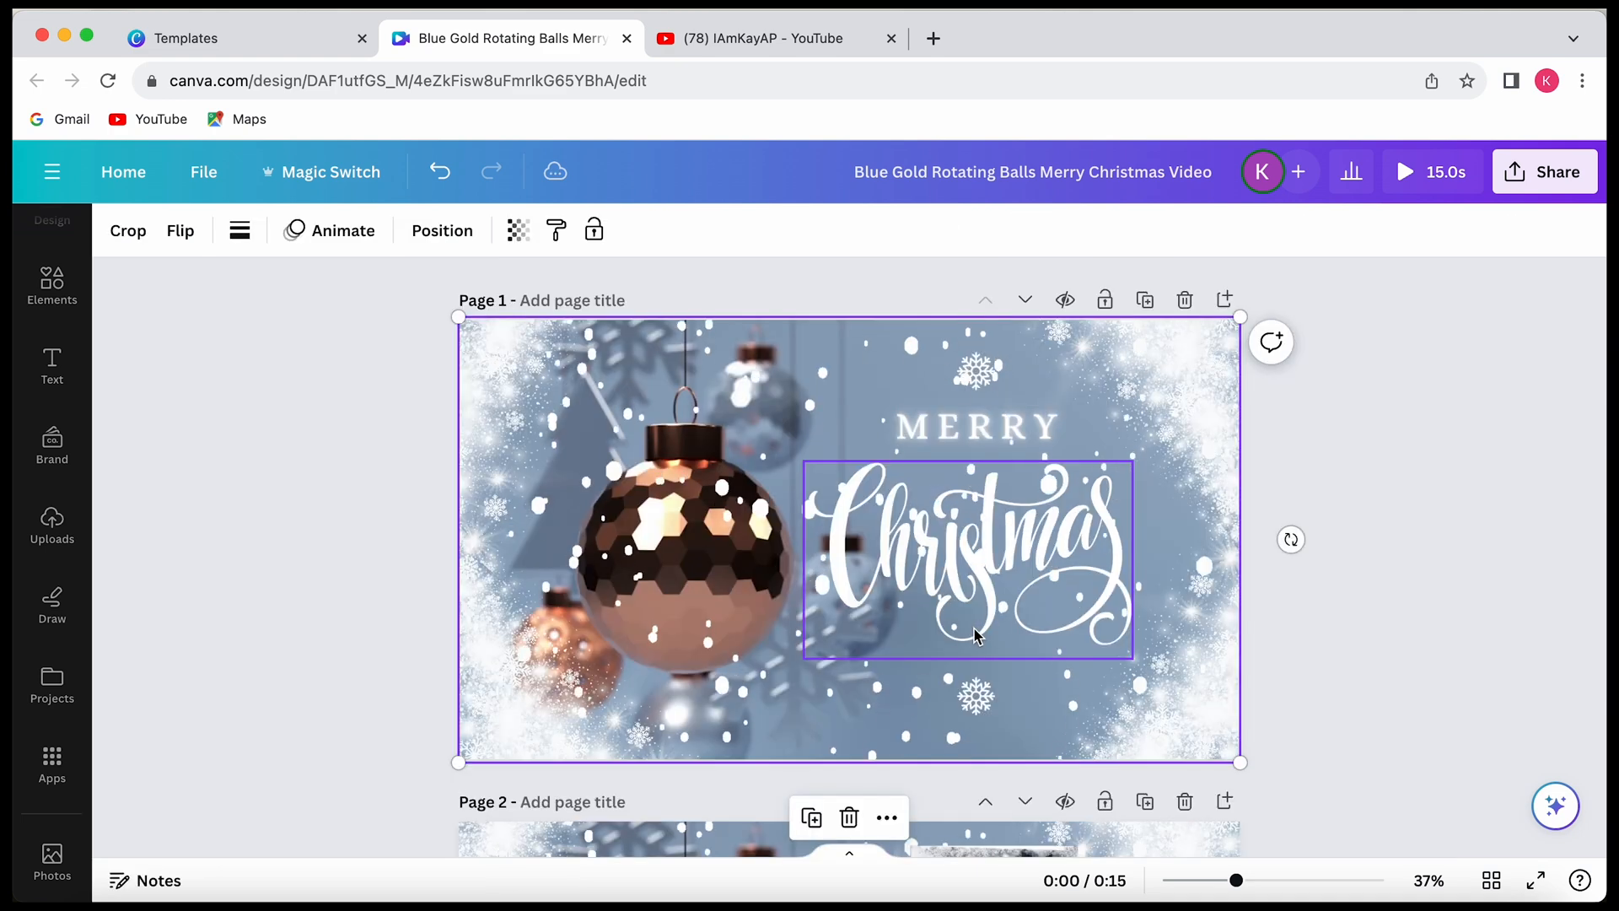
- Review the design's pages and check the crop options of the full-page overlay on page 1, leaving it uncropped
{"action": "scroll", "coordinate": [985, 800], "scroll_direction": "down", "scroll_amount": 7}
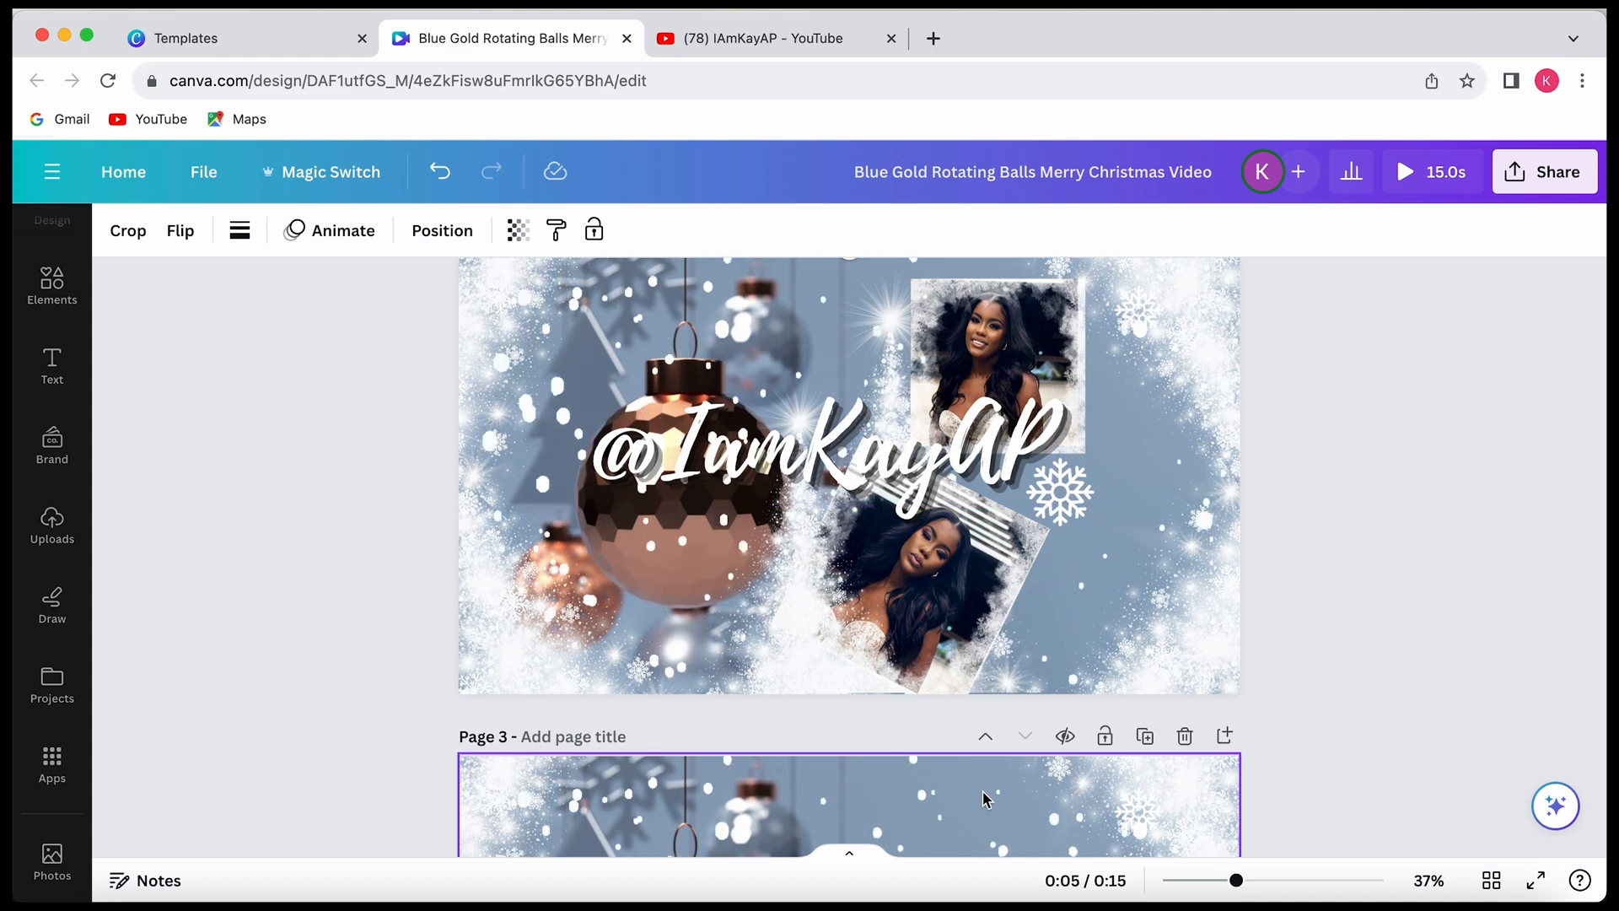
{"action": "scroll", "coordinate": [985, 800], "scroll_direction": "down", "scroll_amount": 1}
{"action": "scroll", "coordinate": [985, 799], "scroll_direction": "down", "scroll_amount": 1}
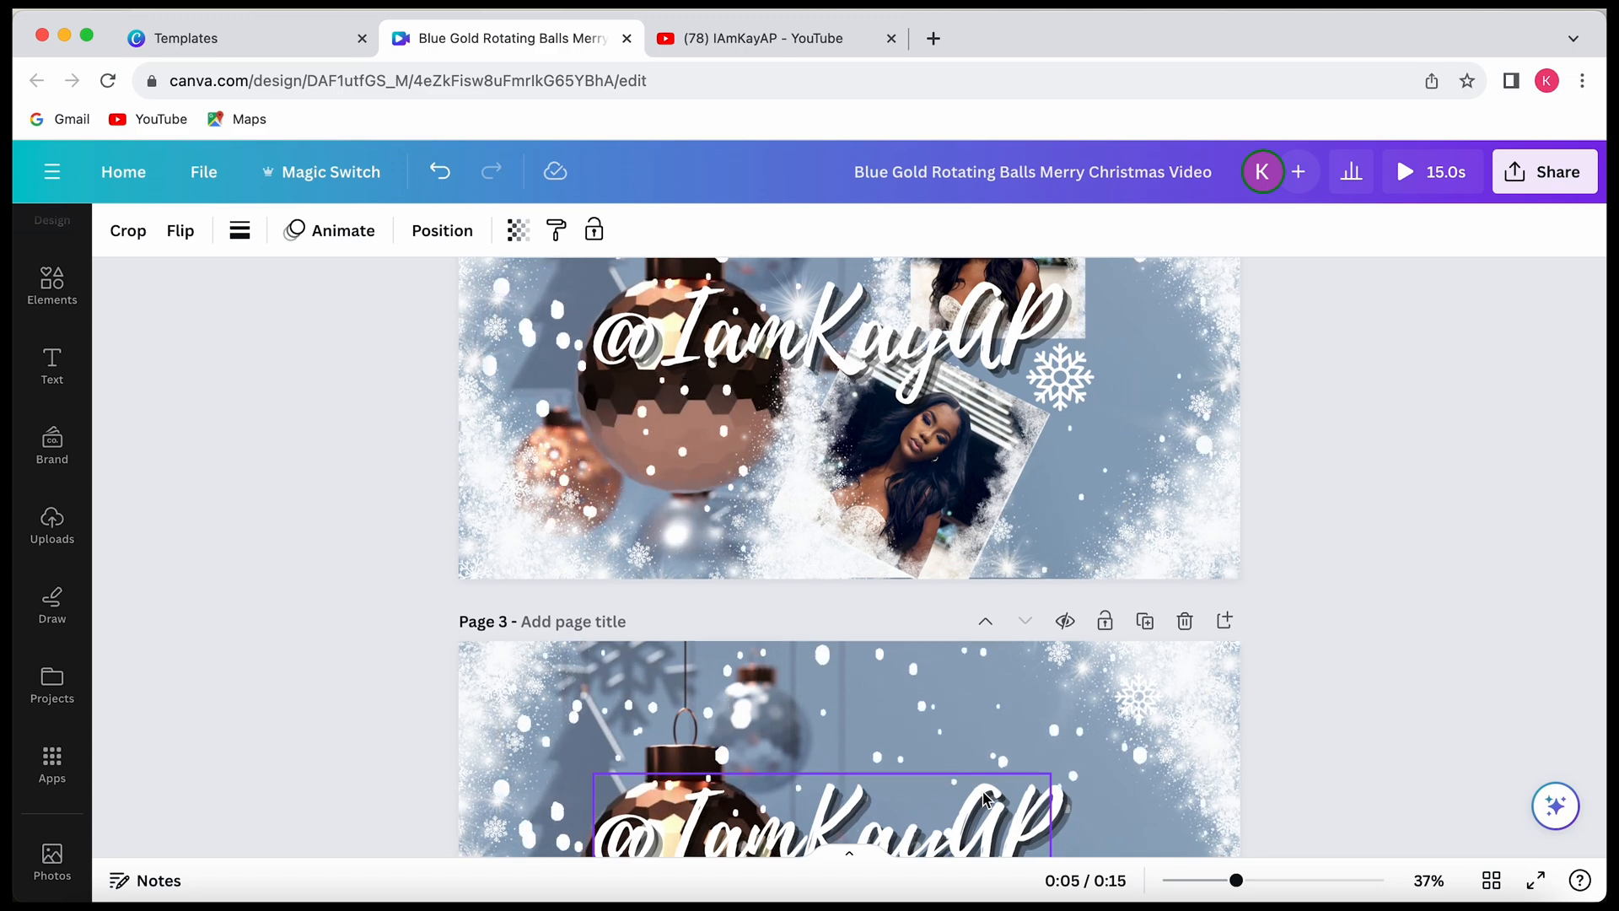
{"action": "scroll", "coordinate": [985, 797], "scroll_direction": "down", "scroll_amount": 4}
{"action": "scroll", "coordinate": [985, 796], "scroll_direction": "up", "scroll_amount": 10}
{"action": "scroll", "coordinate": [985, 797], "scroll_direction": "up", "scroll_amount": 2}
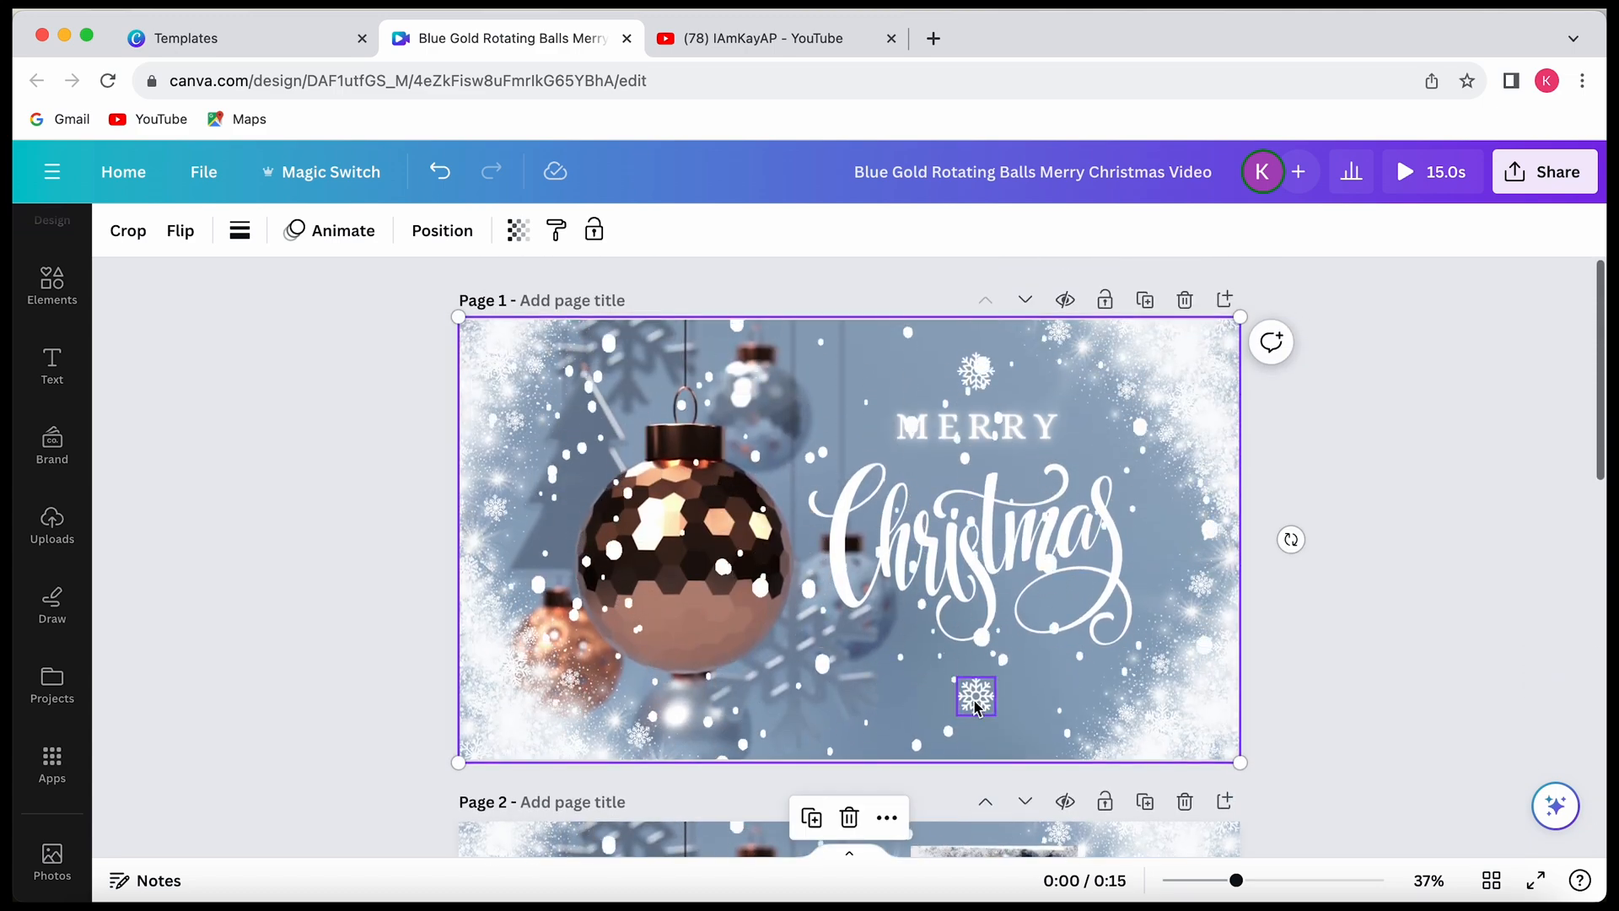
{"action": "left_click", "coordinate": [974, 692]}
{"action": "left_click", "coordinate": [936, 511]}
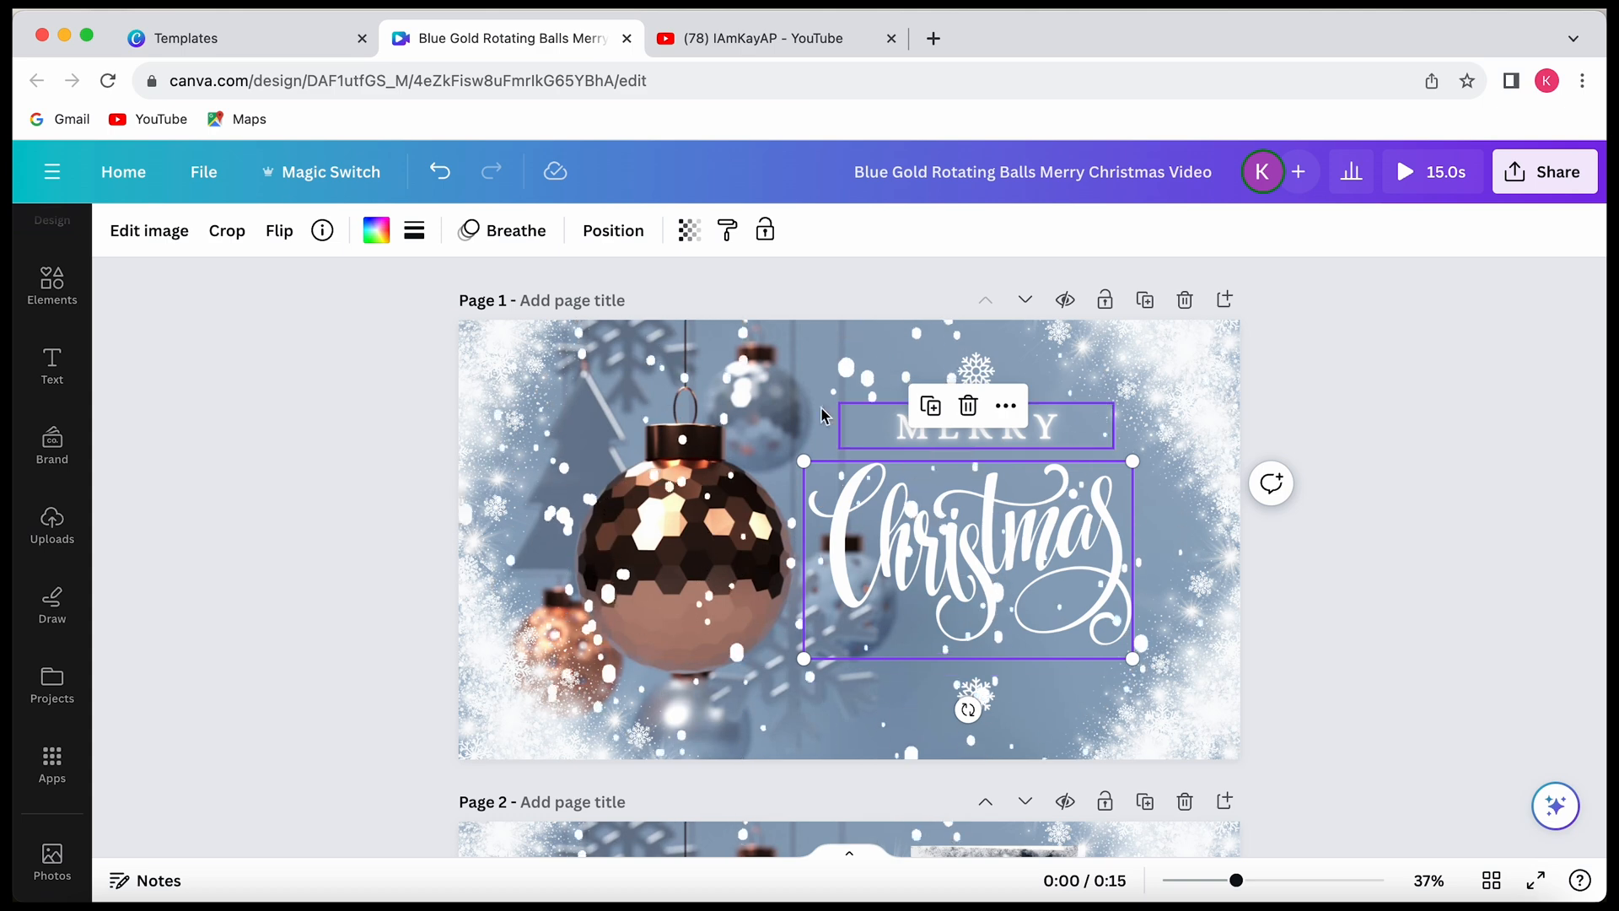
{"action": "left_click", "coordinate": [796, 372]}
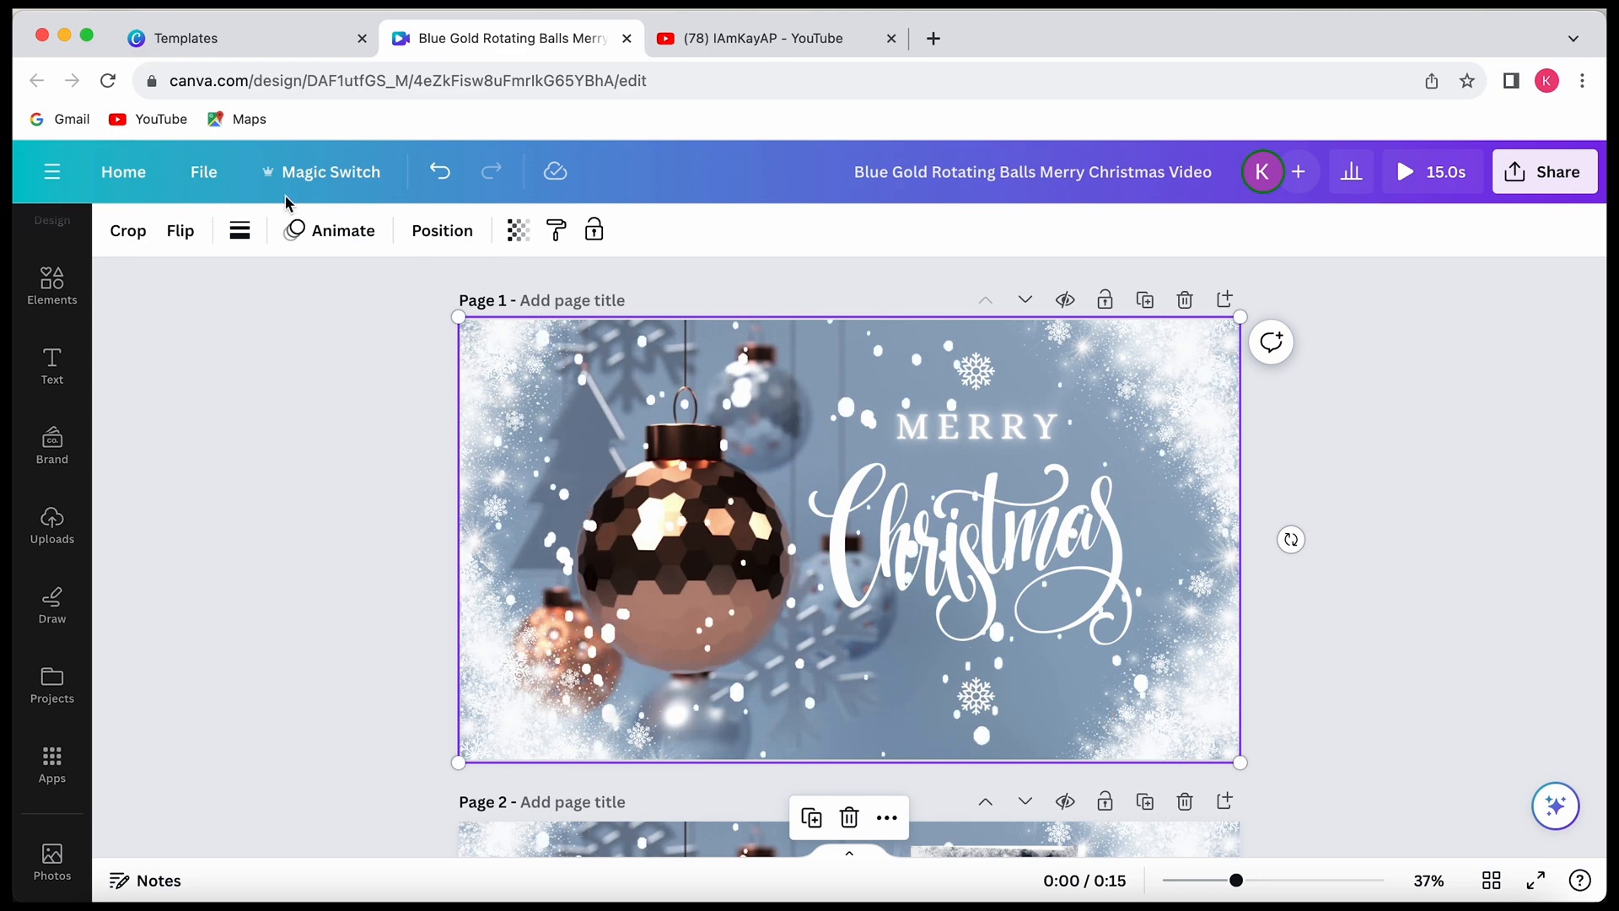
{"action": "left_click", "coordinate": [129, 231]}
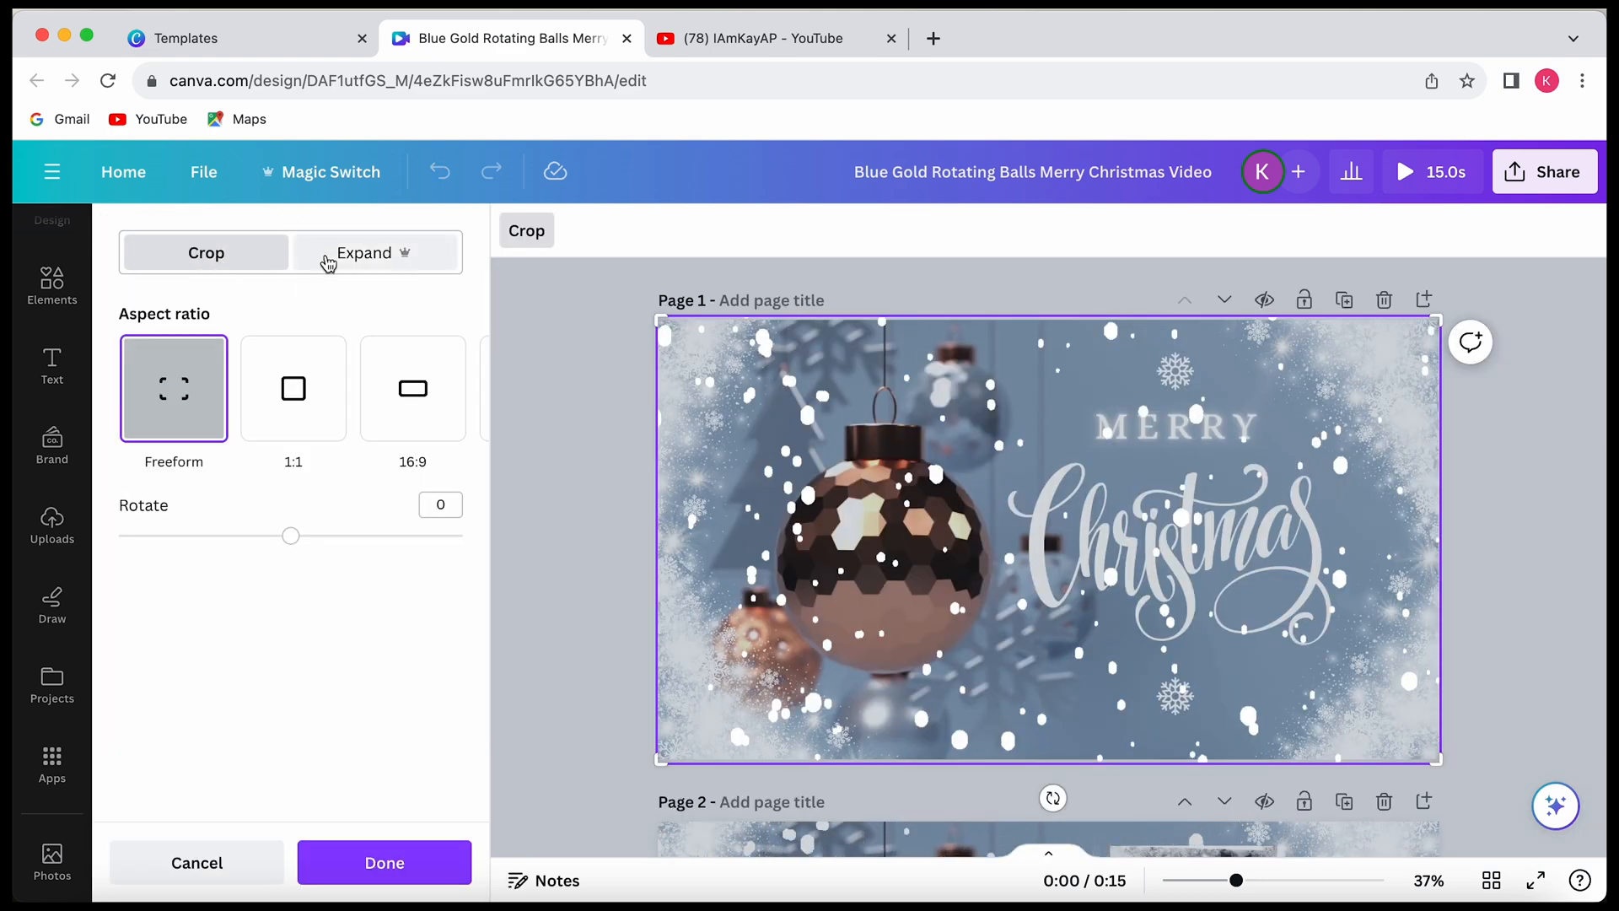
{"action": "left_click", "coordinate": [405, 865]}
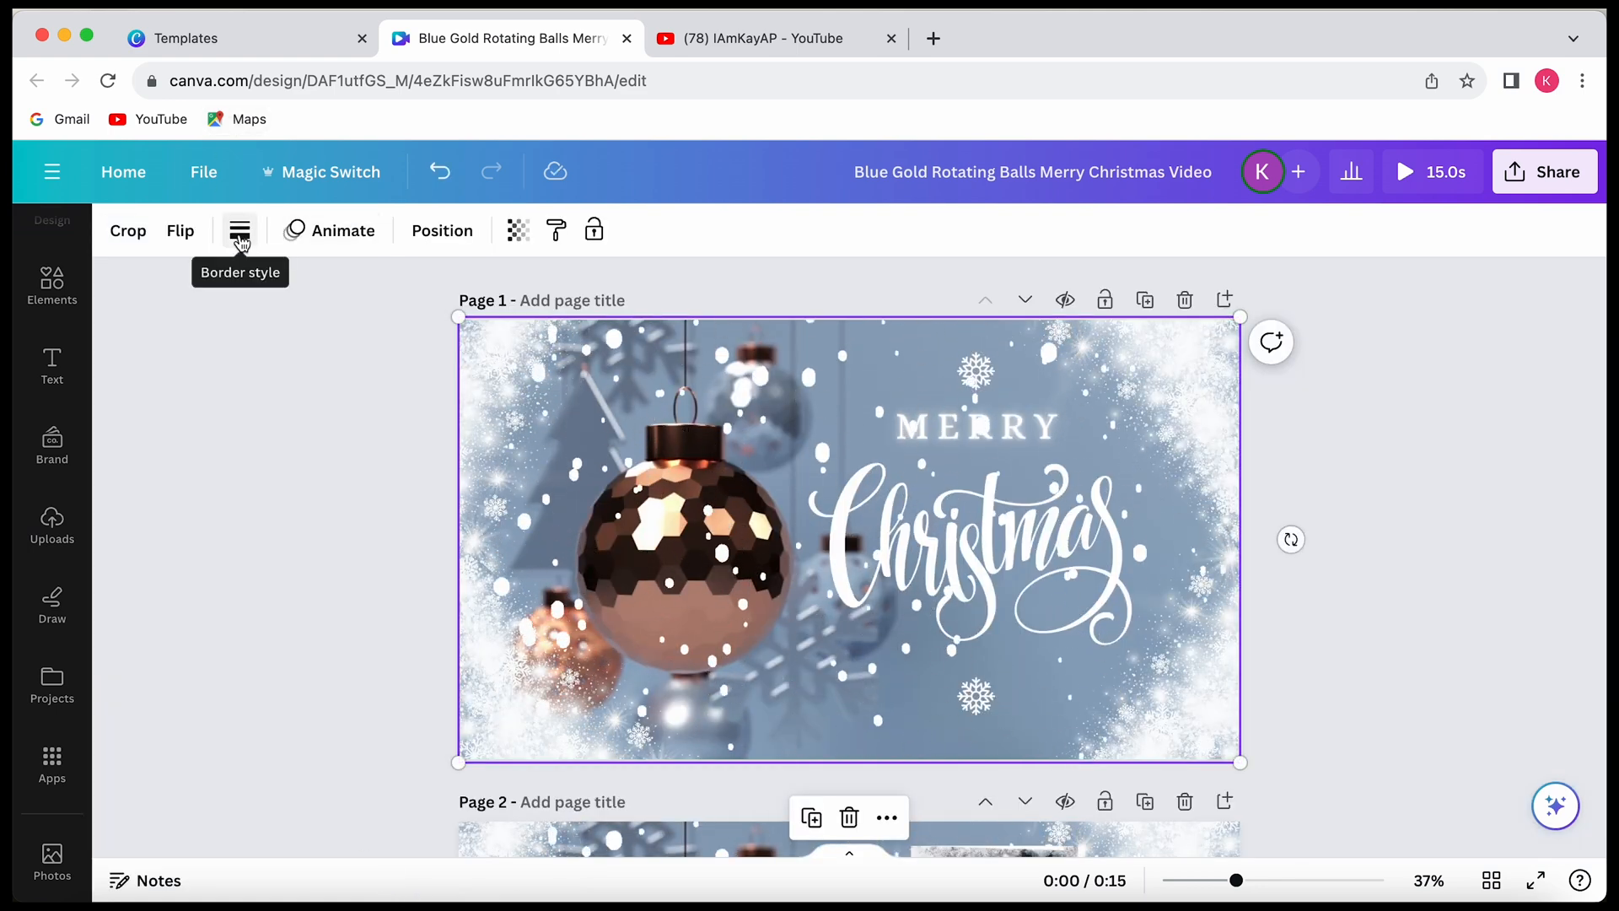
- Shorten the pages in the timeline to 3.0 s for page 1, 3.5 s for page 2 and 3.0 s for page 3
{"action": "left_click", "coordinate": [849, 854]}
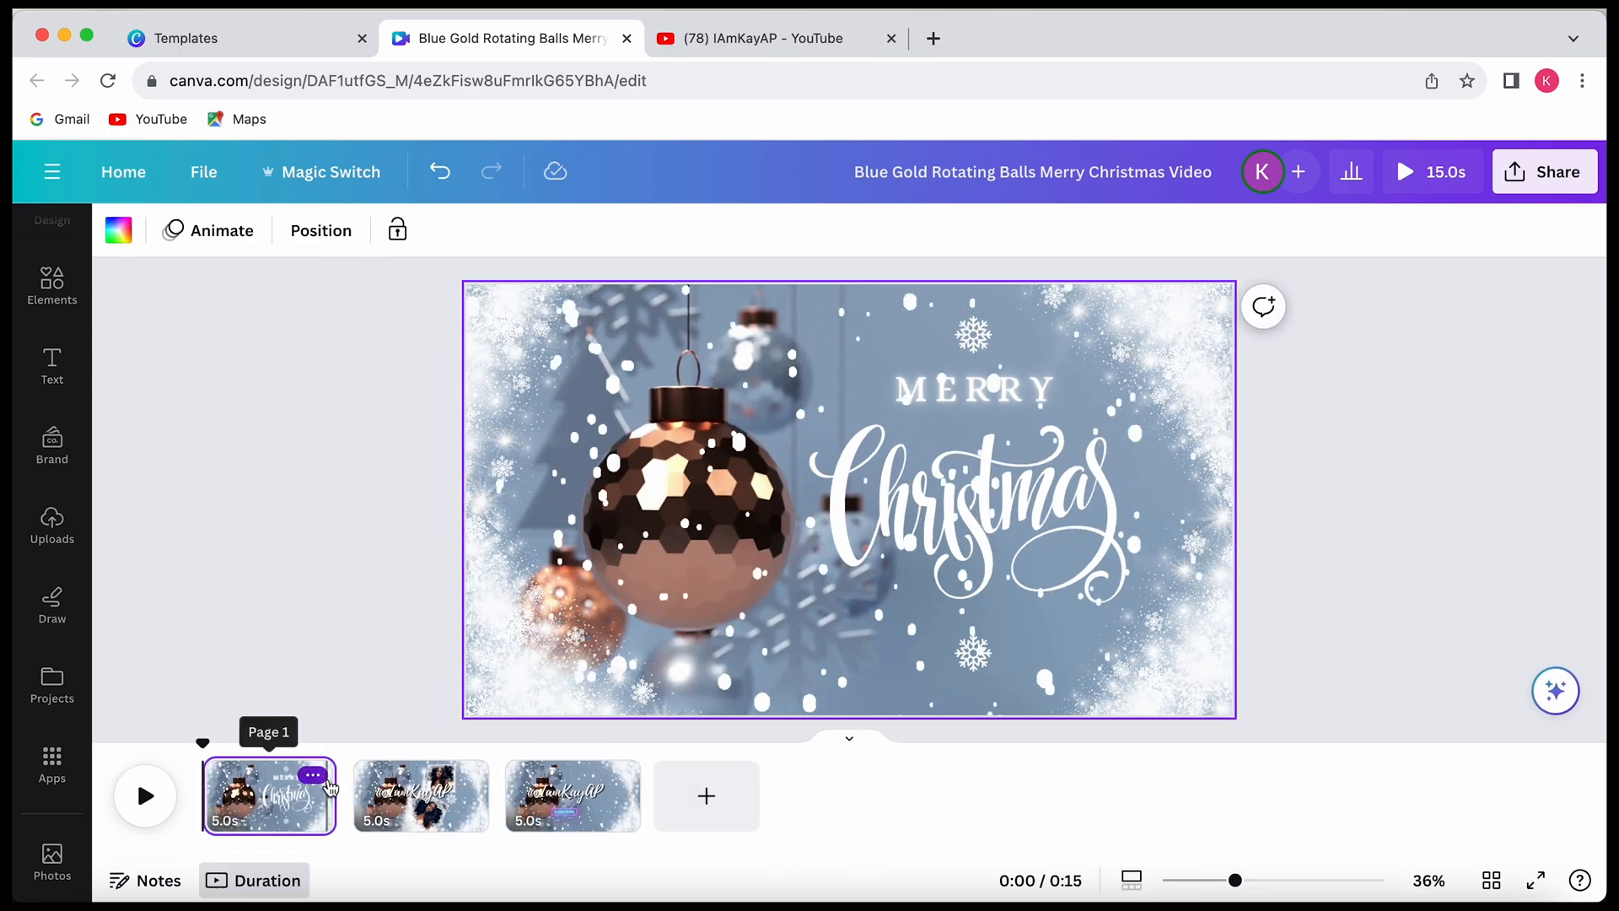
{"action": "left_click_drag", "start_coordinate": [337, 784], "coordinate": [285, 793]}
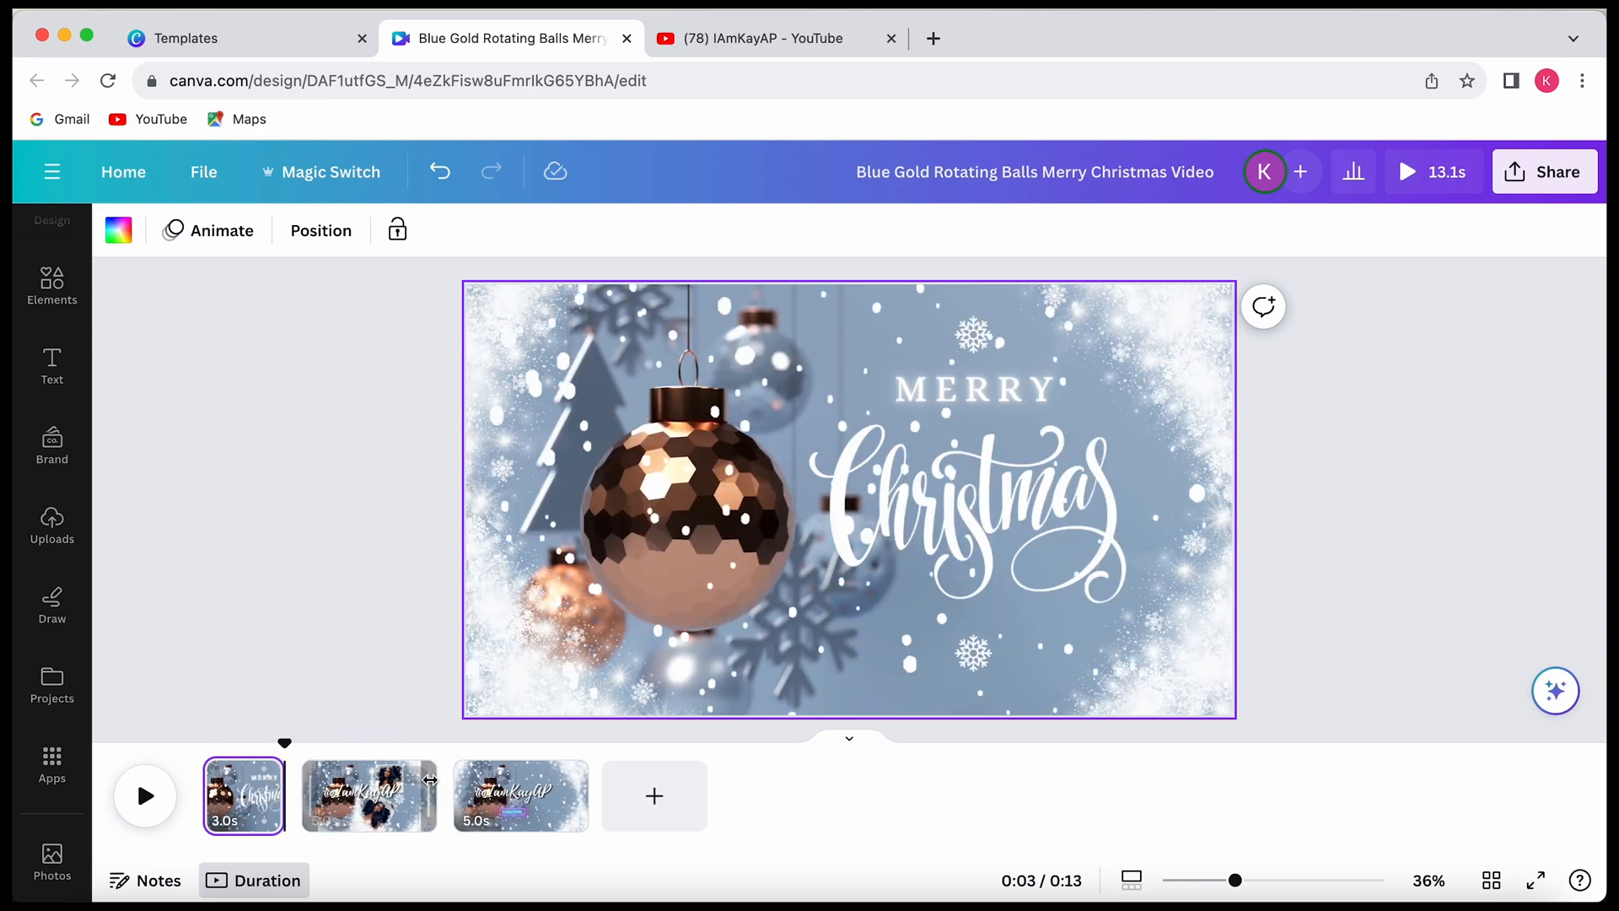
{"action": "left_click_drag", "start_coordinate": [425, 786], "coordinate": [397, 788]}
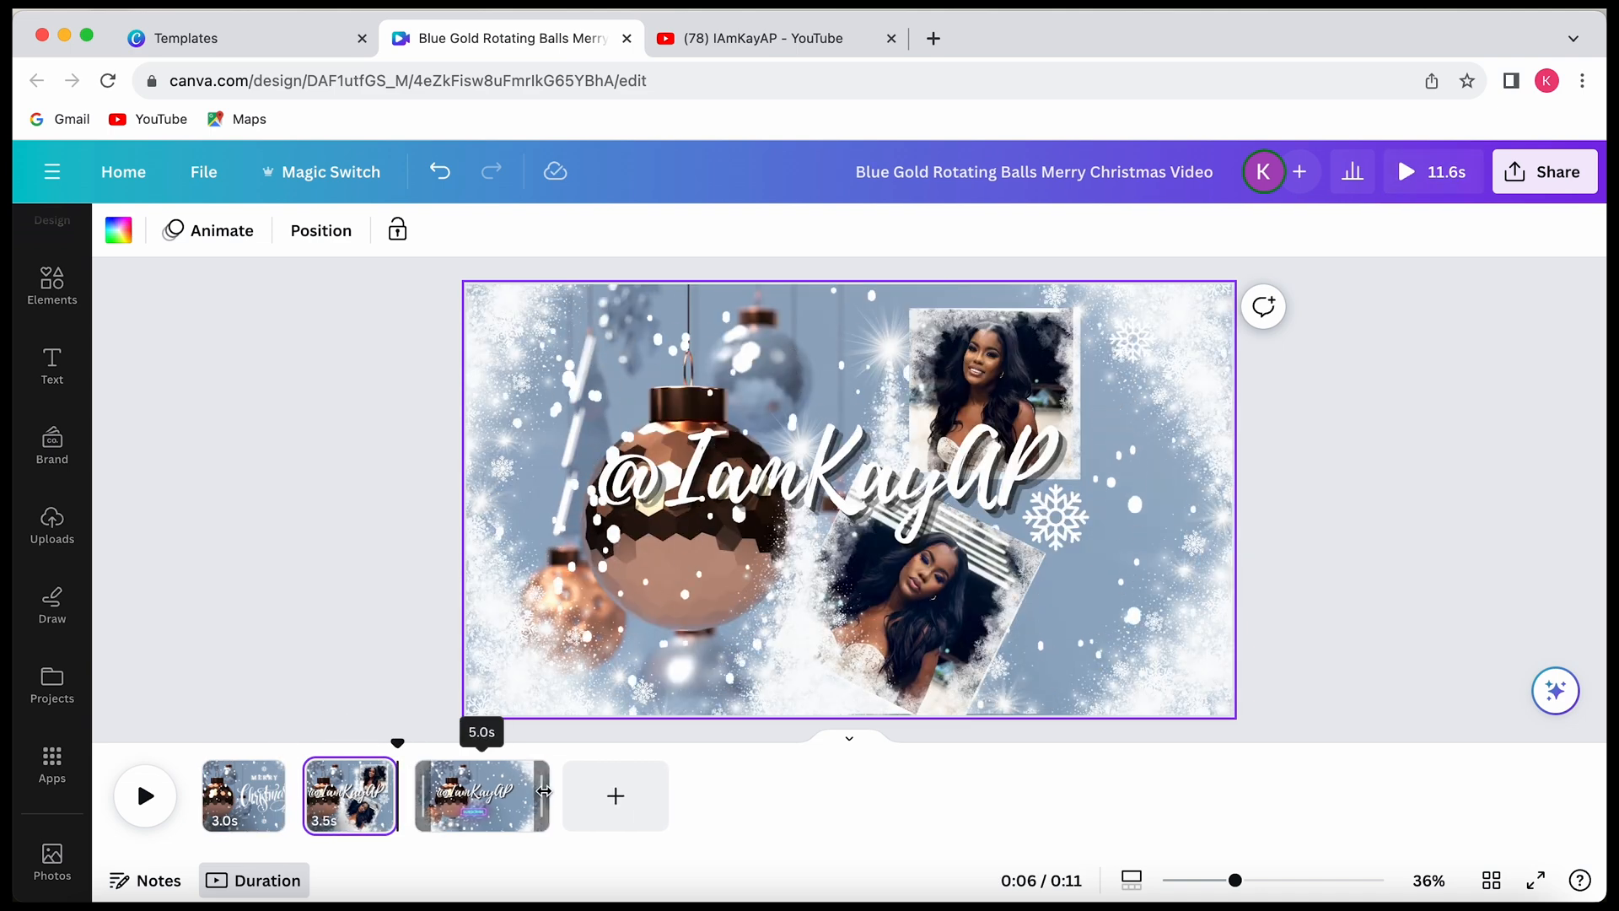
{"action": "left_click_drag", "start_coordinate": [544, 790], "coordinate": [492, 807]}
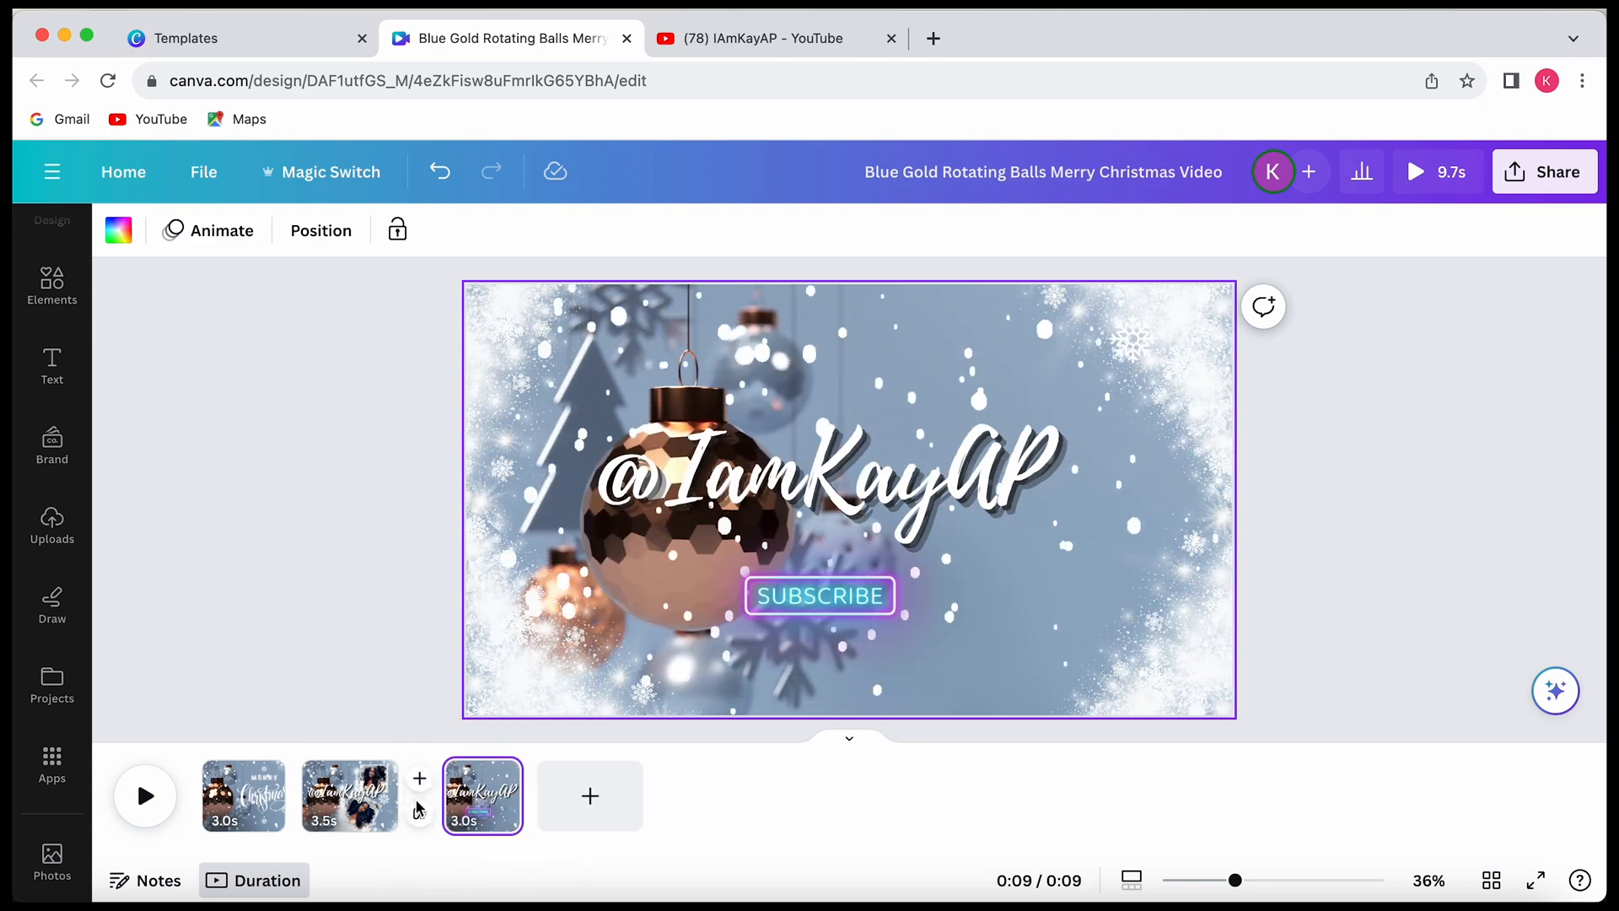
- Add a 0.5-second Dissolve transition between pages 2 and 3
{"action": "left_click", "coordinate": [420, 814]}
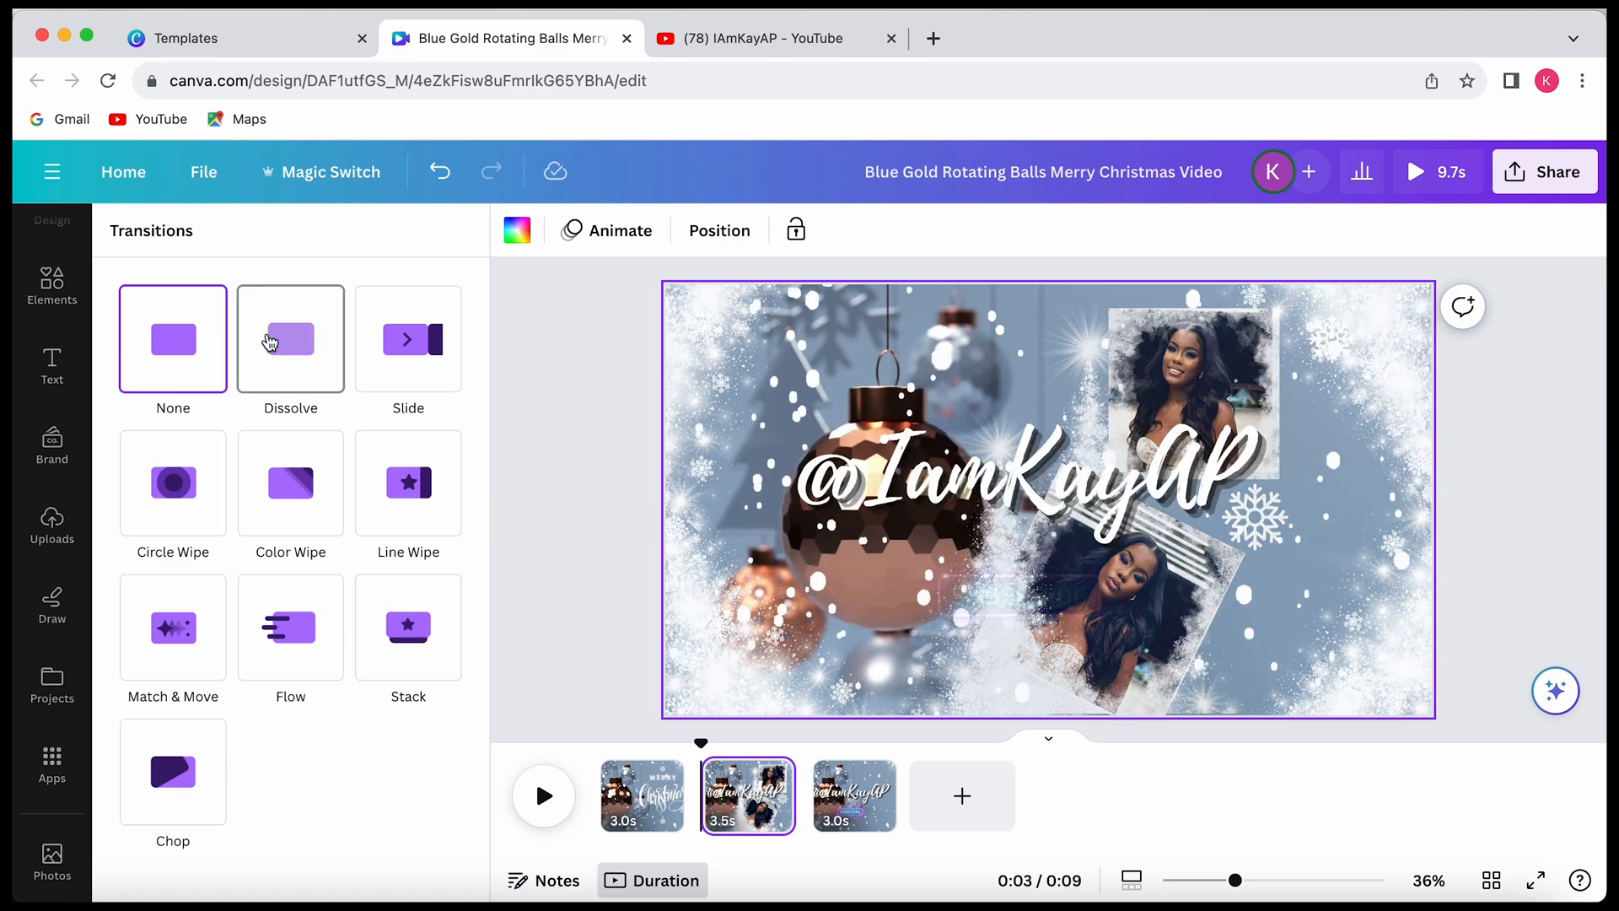
{"action": "left_click", "coordinate": [274, 337]}
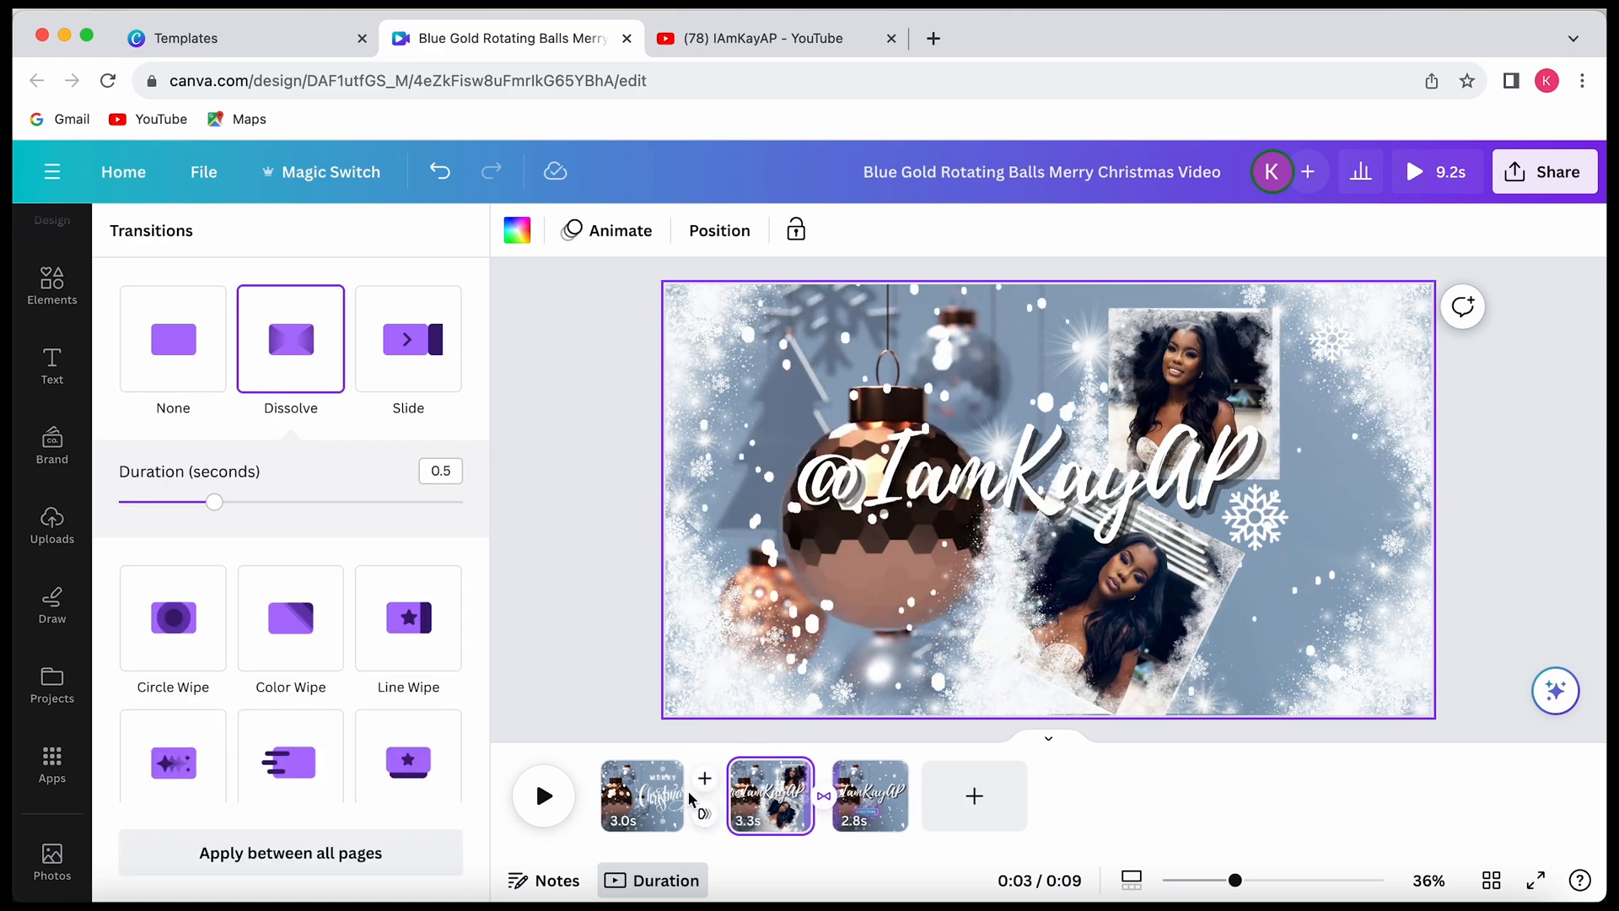
{"action": "left_click", "coordinate": [705, 785]}
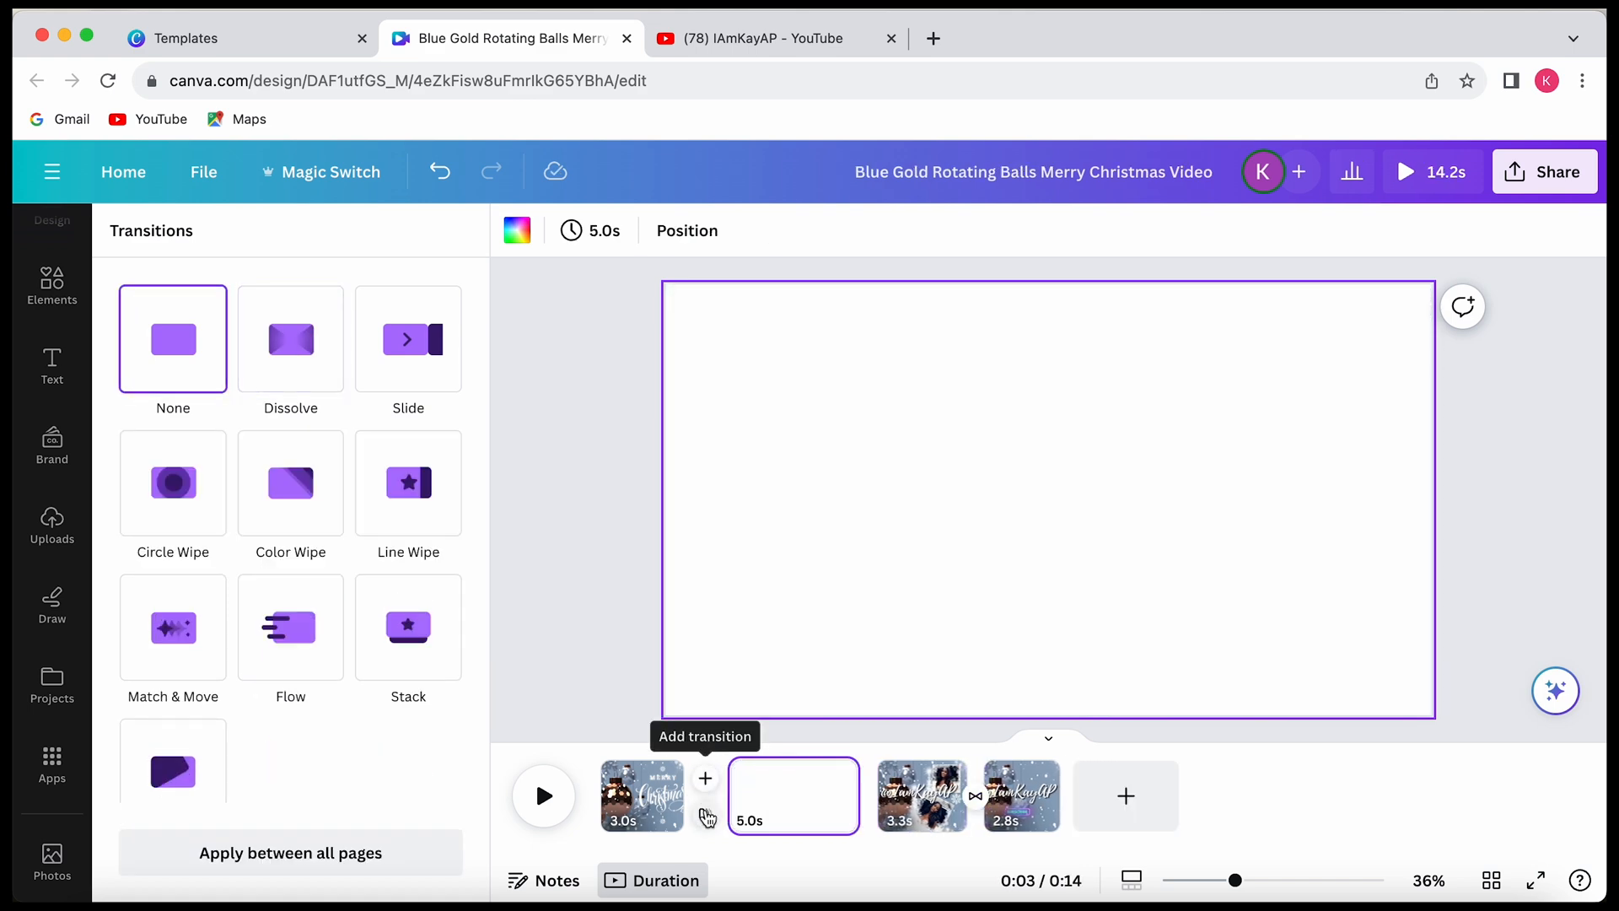
{"action": "left_click", "coordinate": [707, 815]}
{"action": "left_click", "coordinate": [801, 805]}
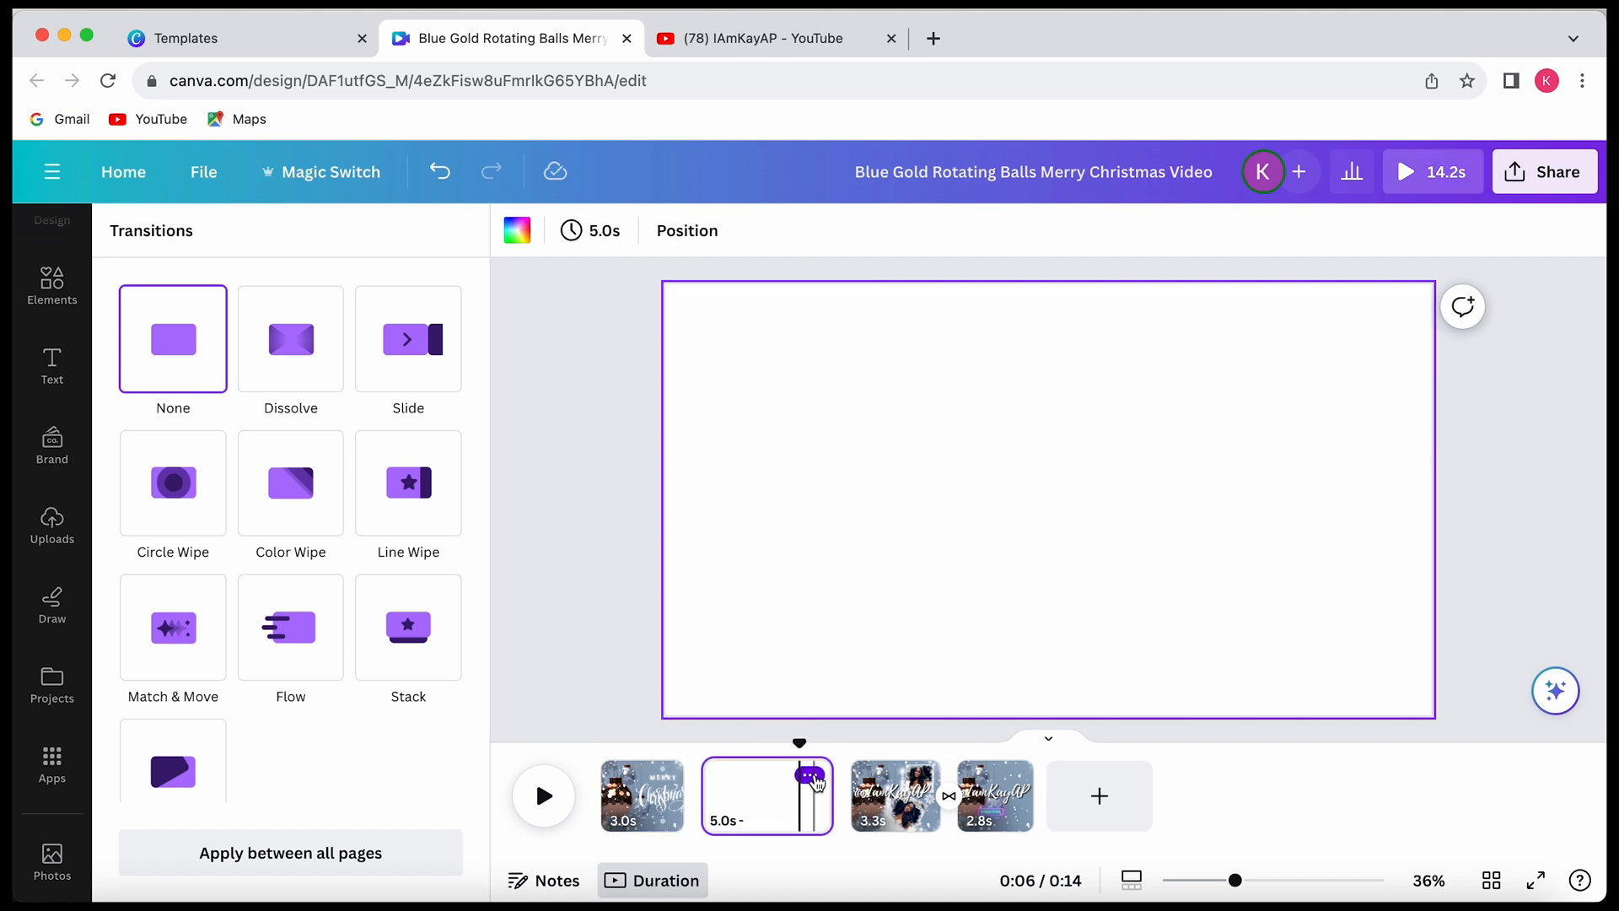
{"action": "left_click", "coordinate": [855, 524]}
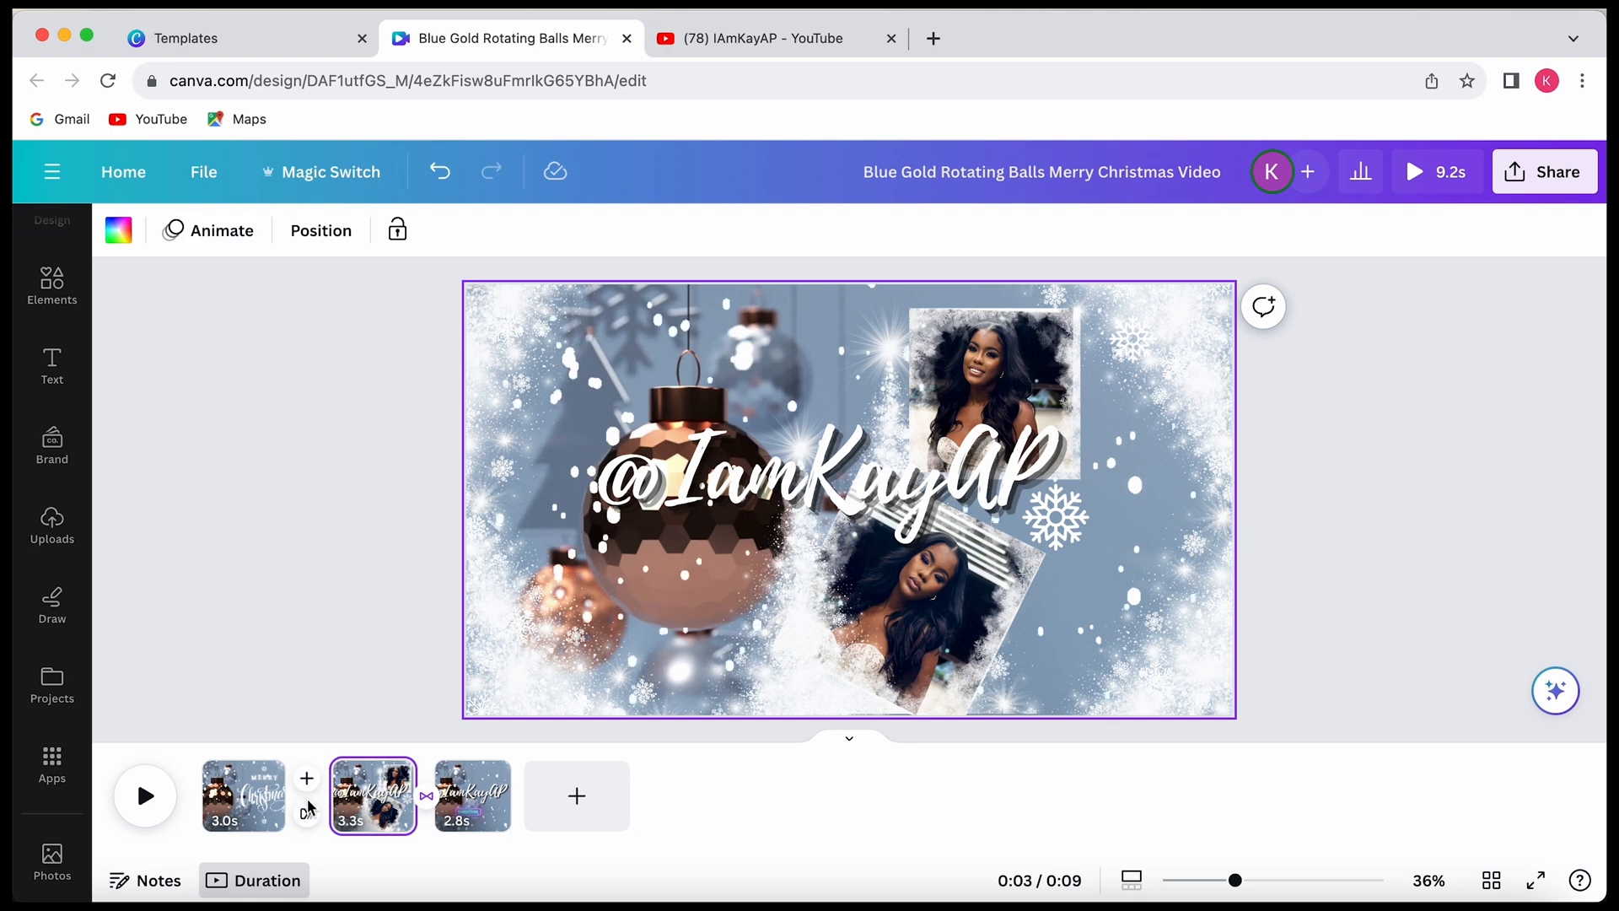
- Add a 0.5-second Dissolve transition between pages 1 and 2 and clear the selection
{"action": "left_click", "coordinate": [290, 793]}
{"action": "left_click", "coordinate": [281, 349]}
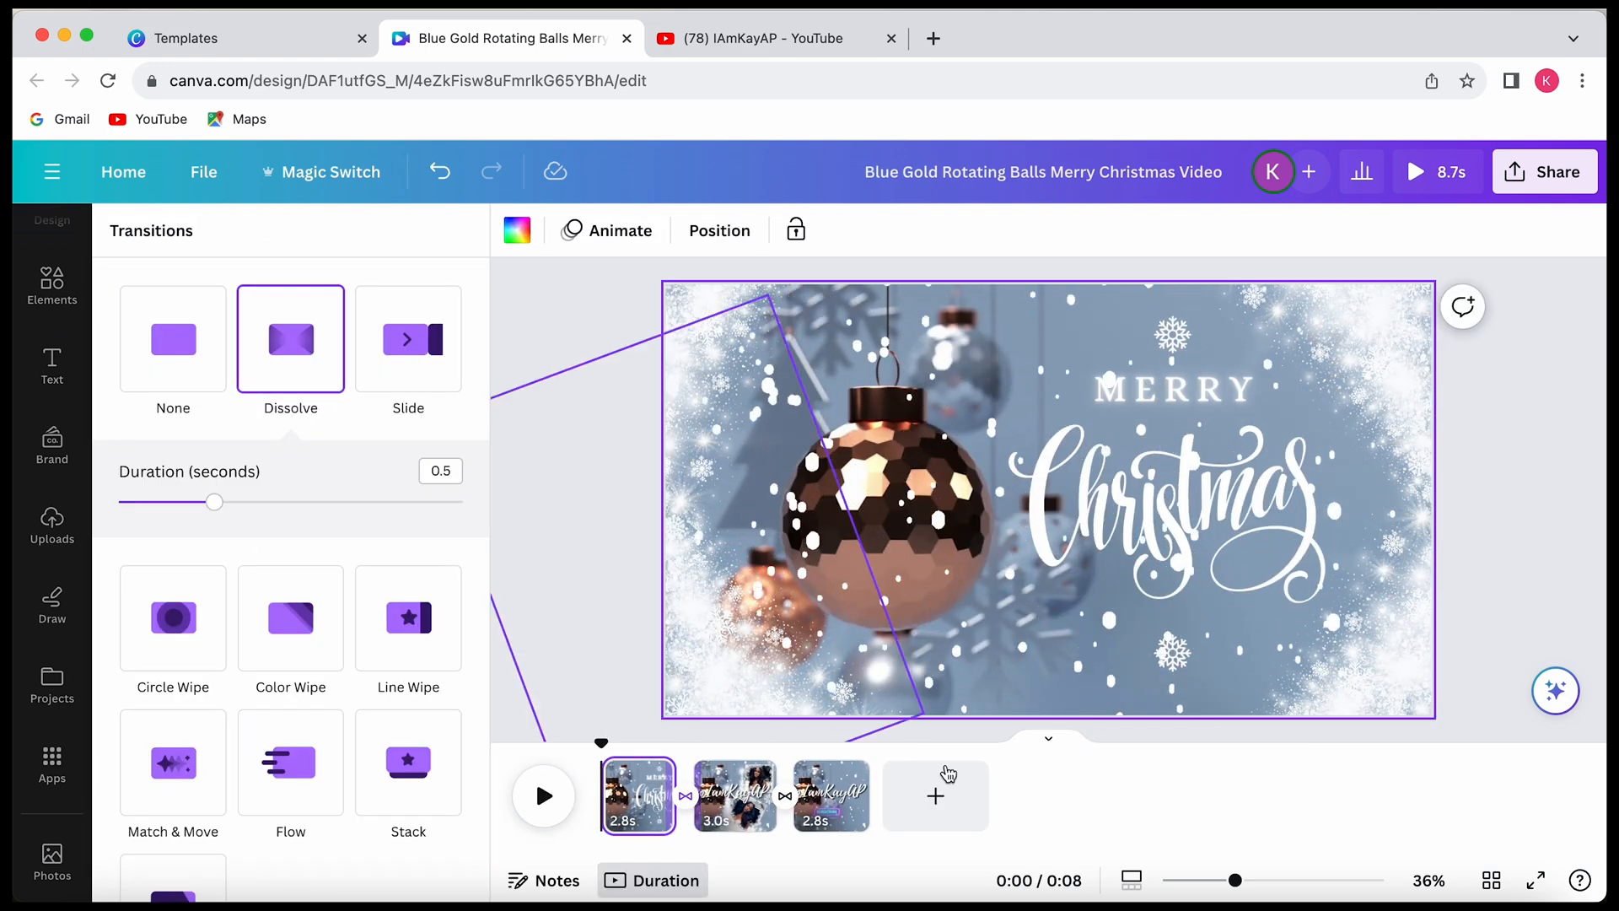
{"action": "left_click", "coordinate": [613, 656]}
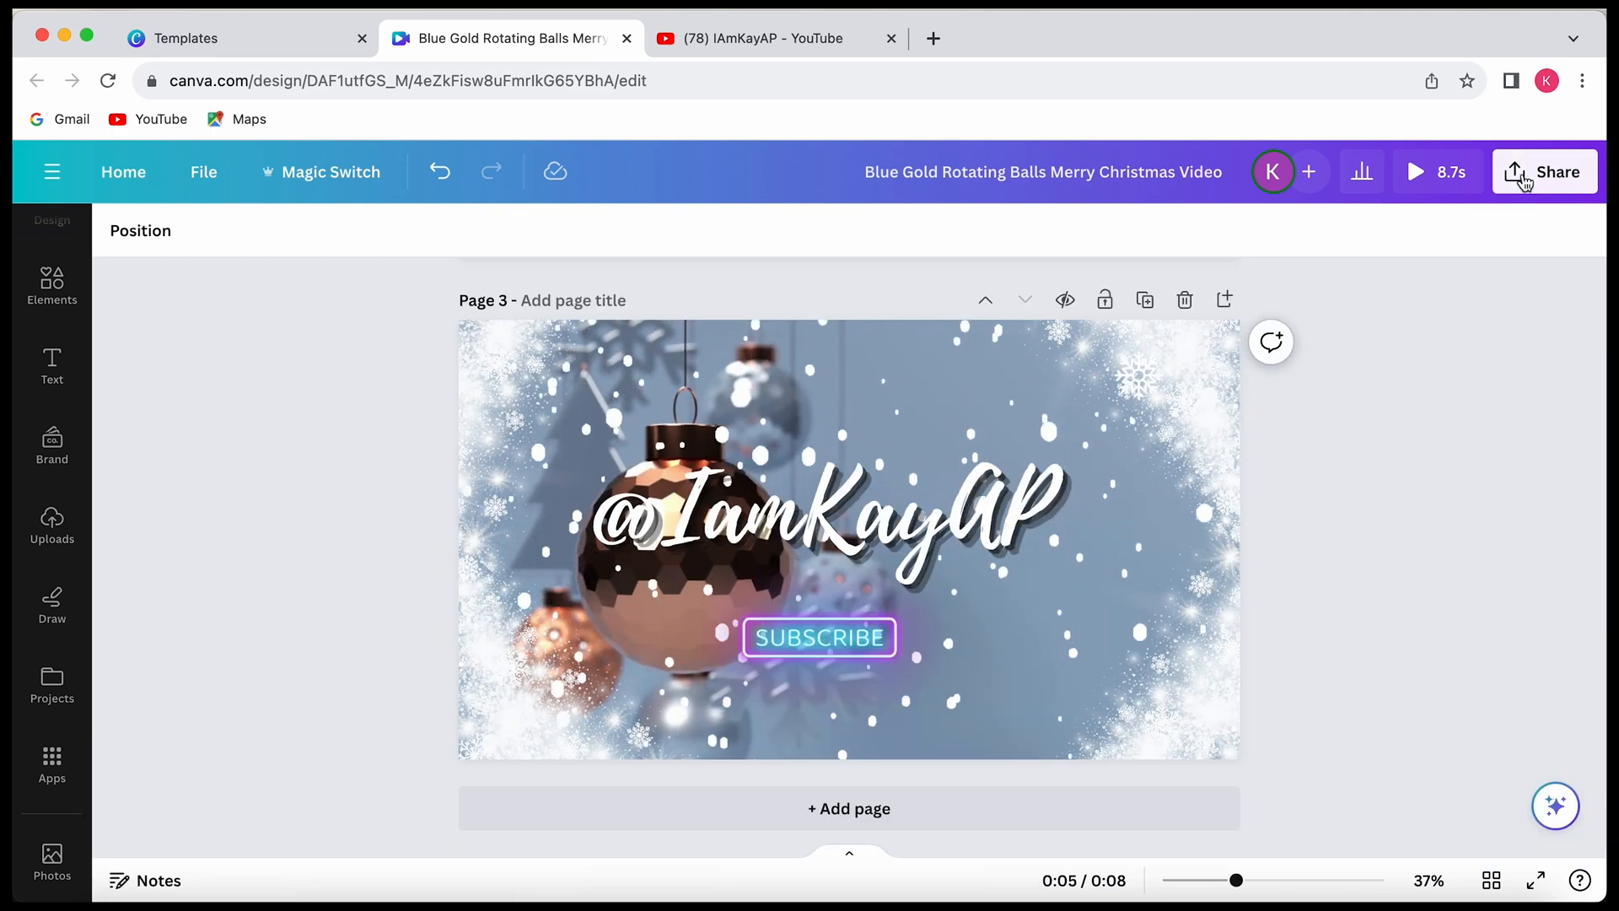
- Download all three pages of the design as one MP4 video in 1080p quality
{"action": "left_click", "coordinate": [1529, 184]}
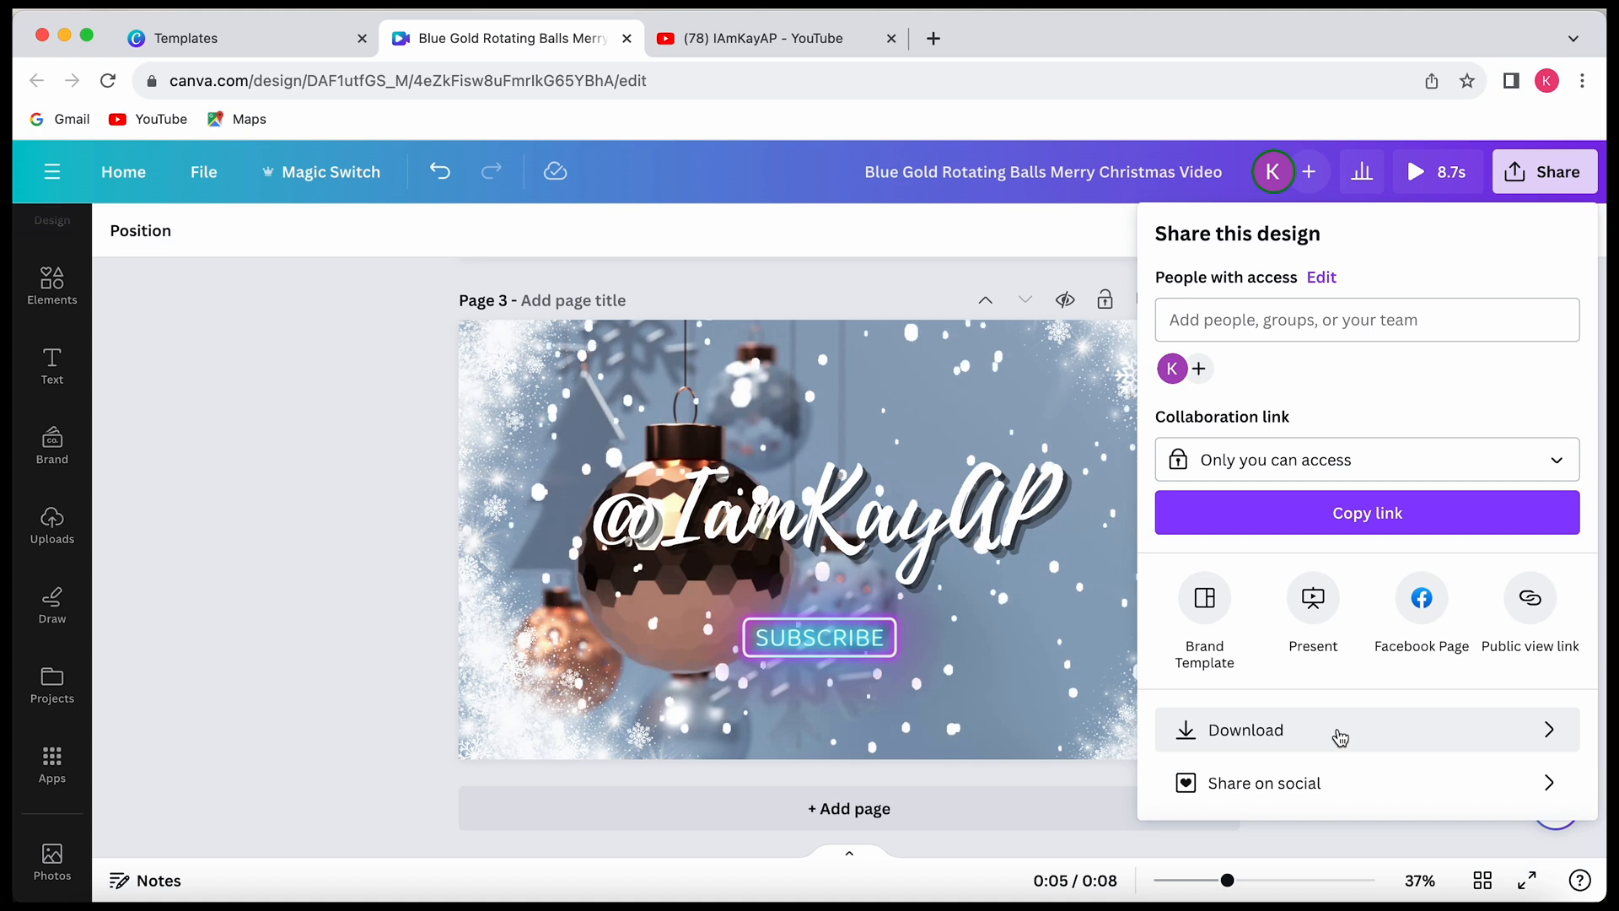
{"action": "left_click", "coordinate": [1551, 737]}
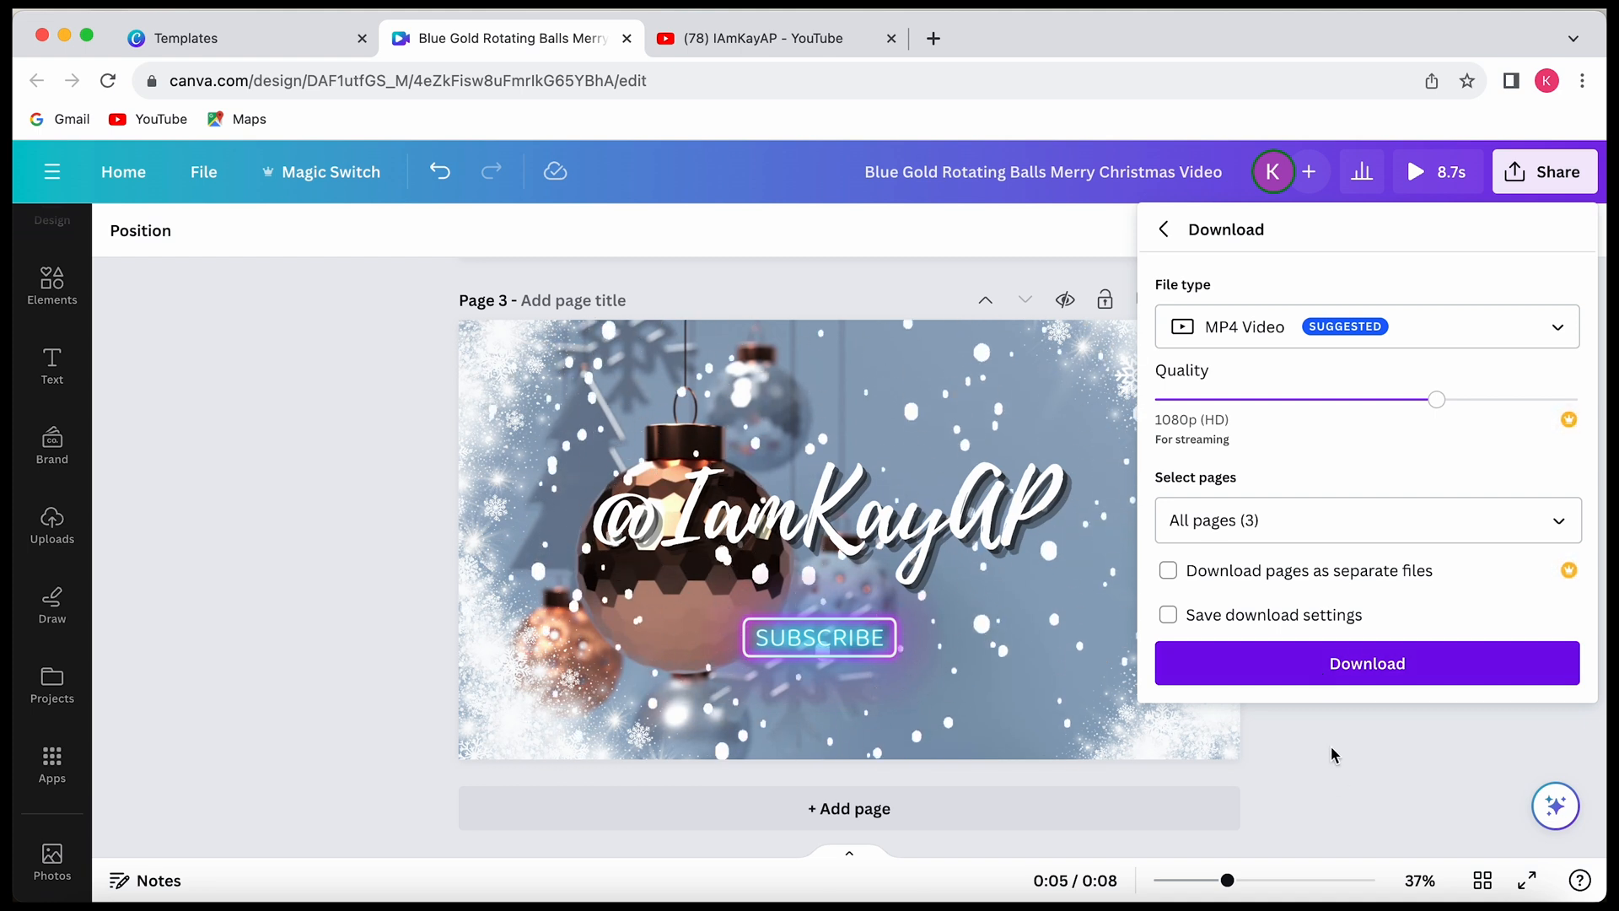
{"action": "left_click", "coordinate": [1342, 668]}
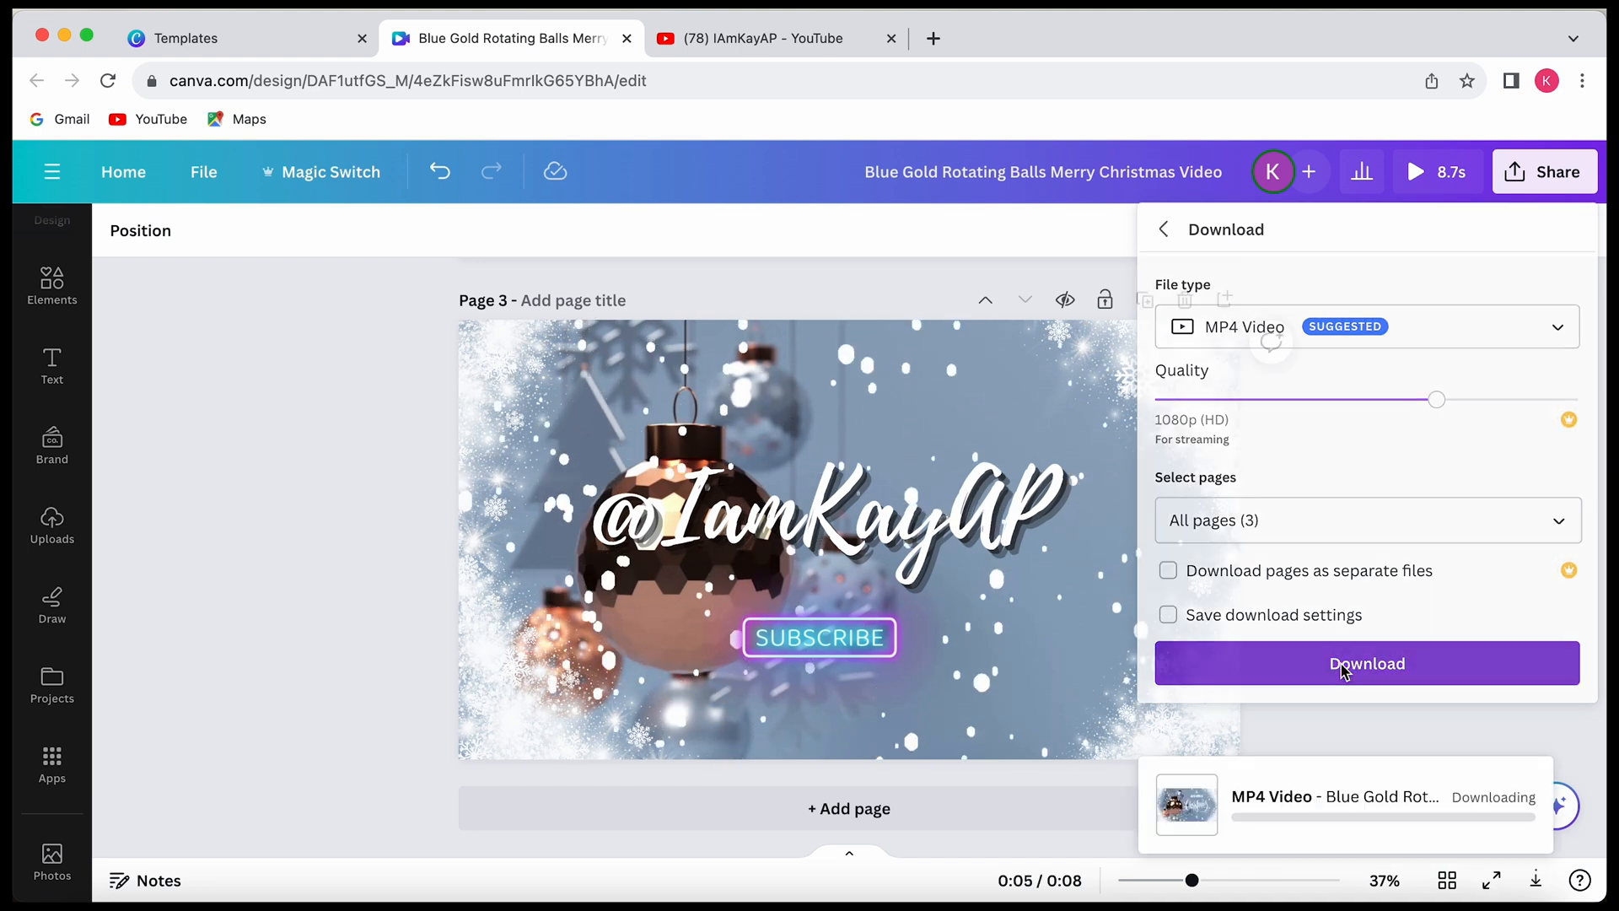